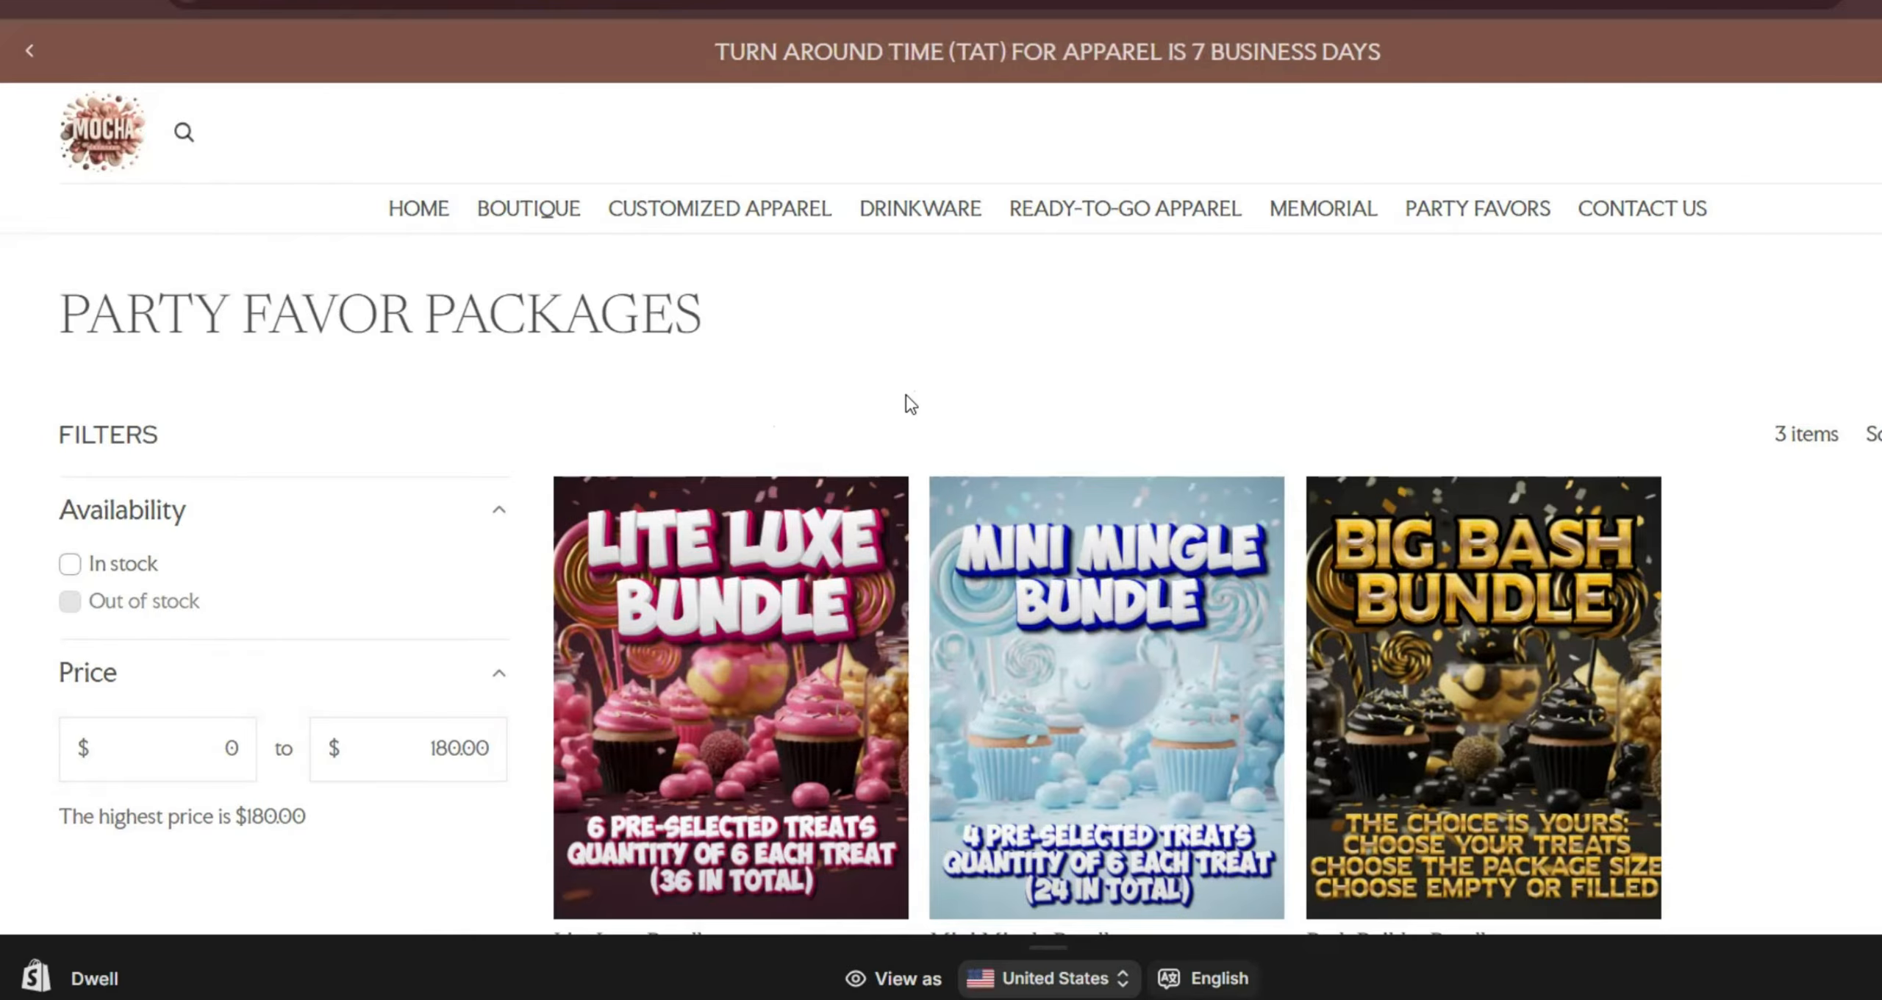
Open the Bash Builder Bundle from the party favor packages and review its product description
scroll(891, 397, "down", 2)
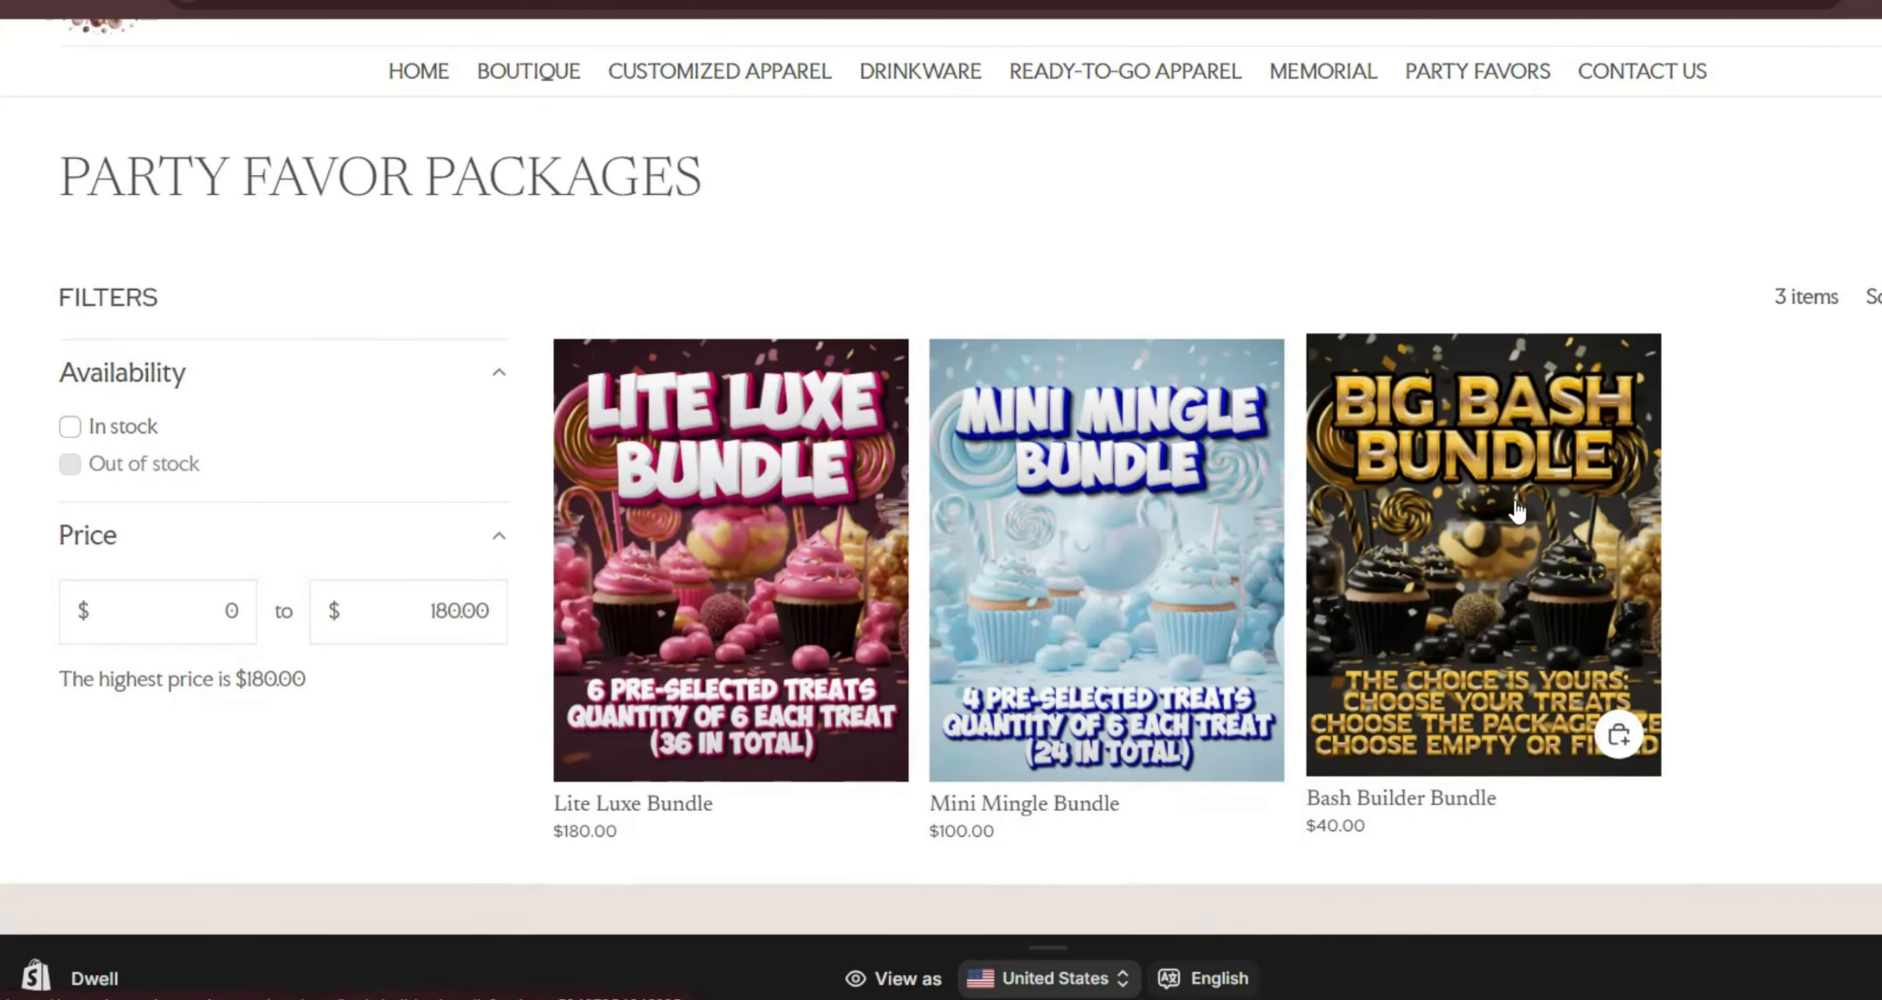
left_click(1483, 551)
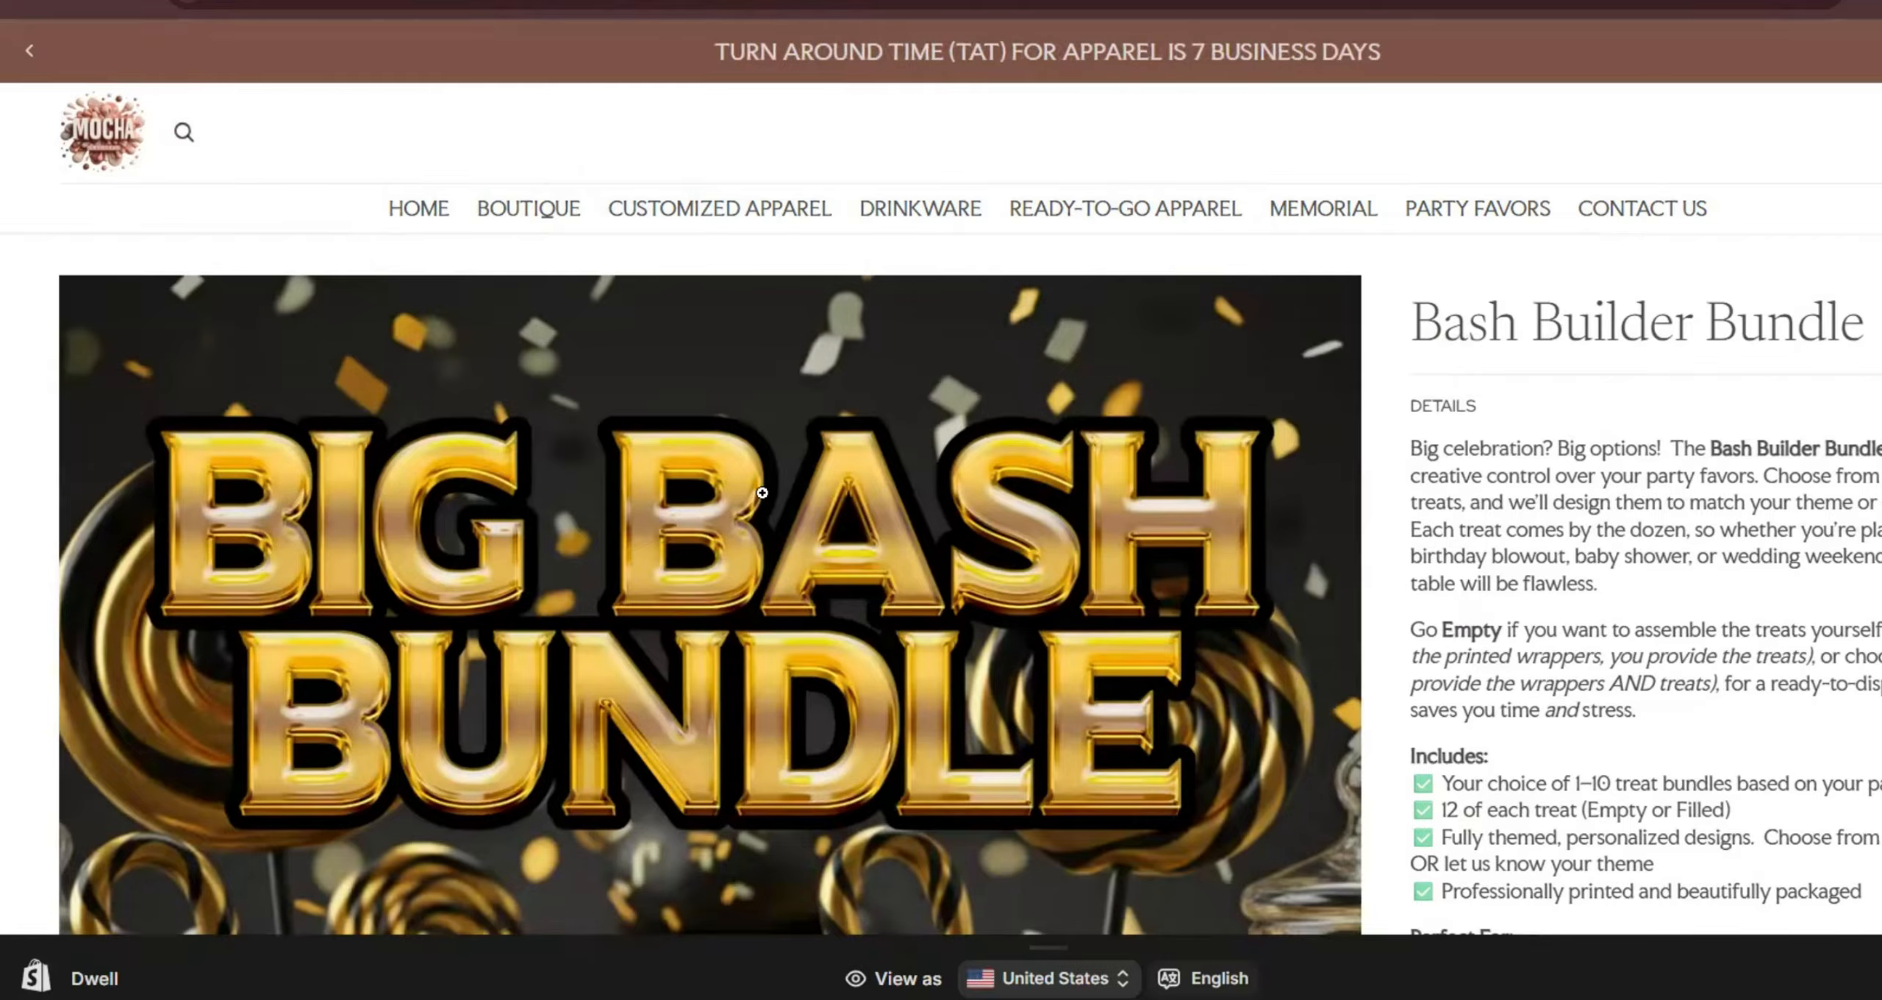
scroll(755, 498, "down", 3)
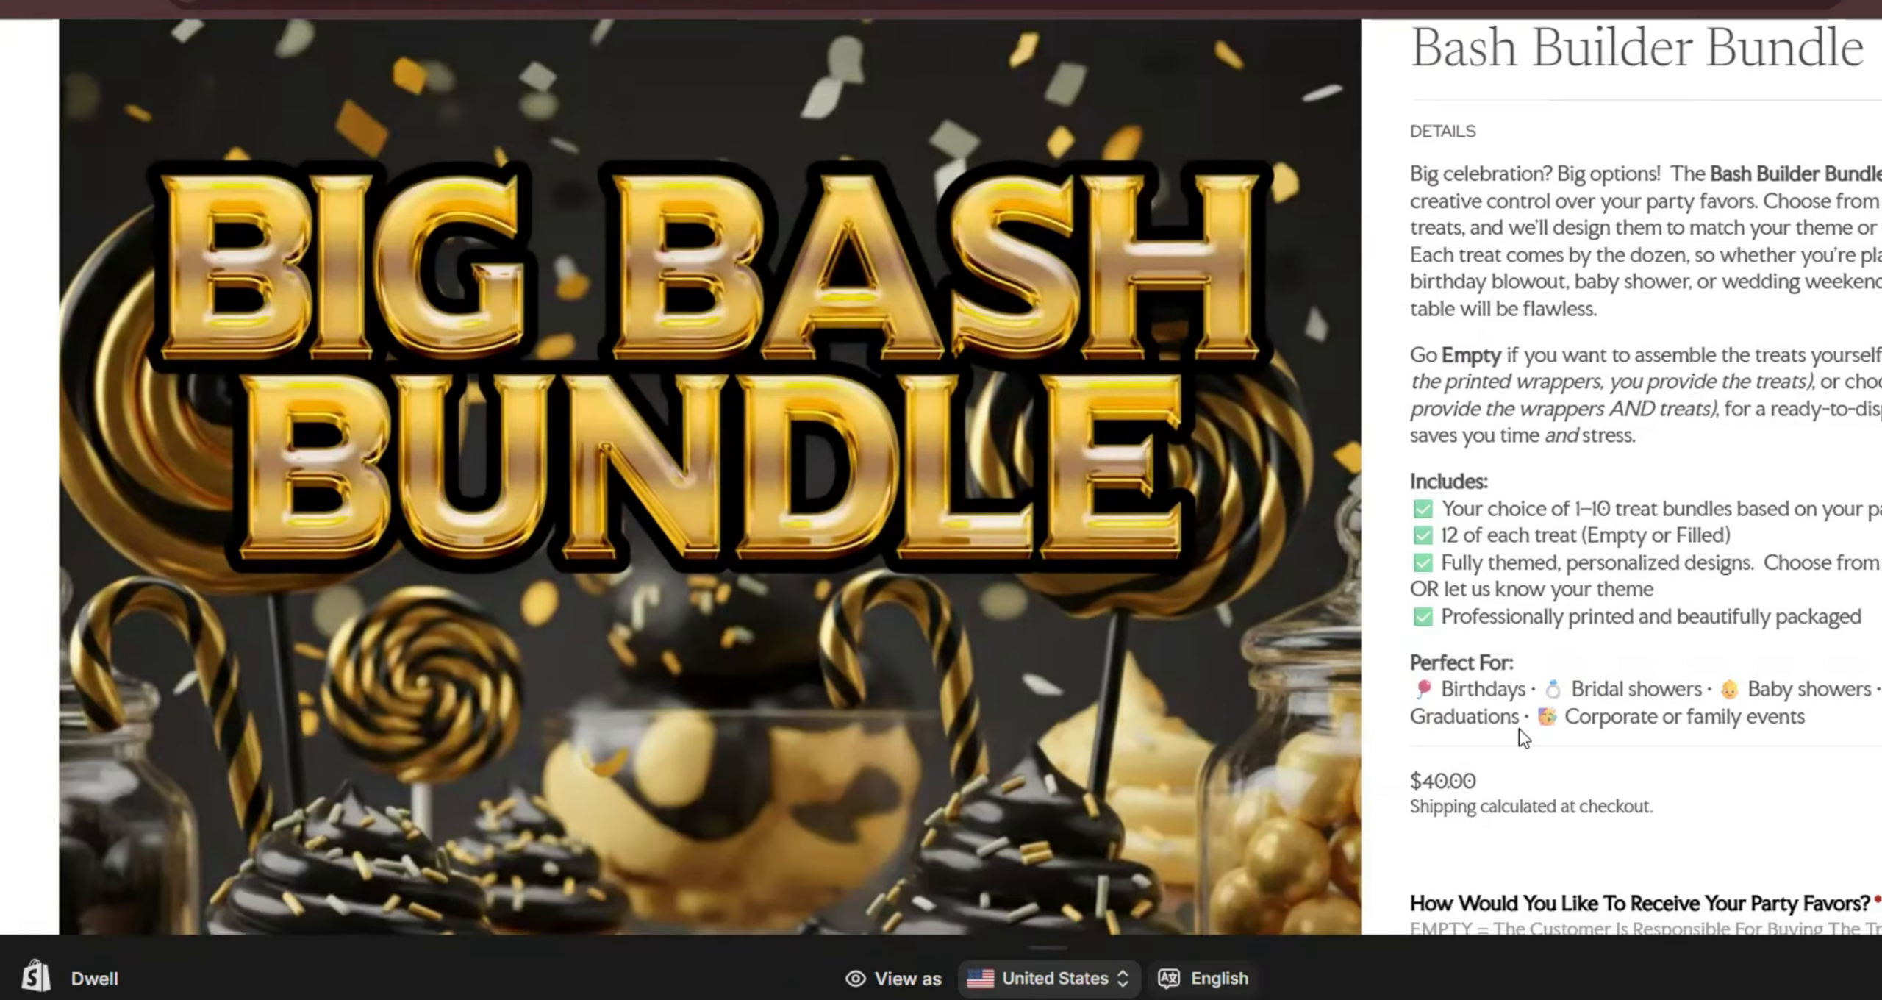
scroll(1518, 728, "down", 6)
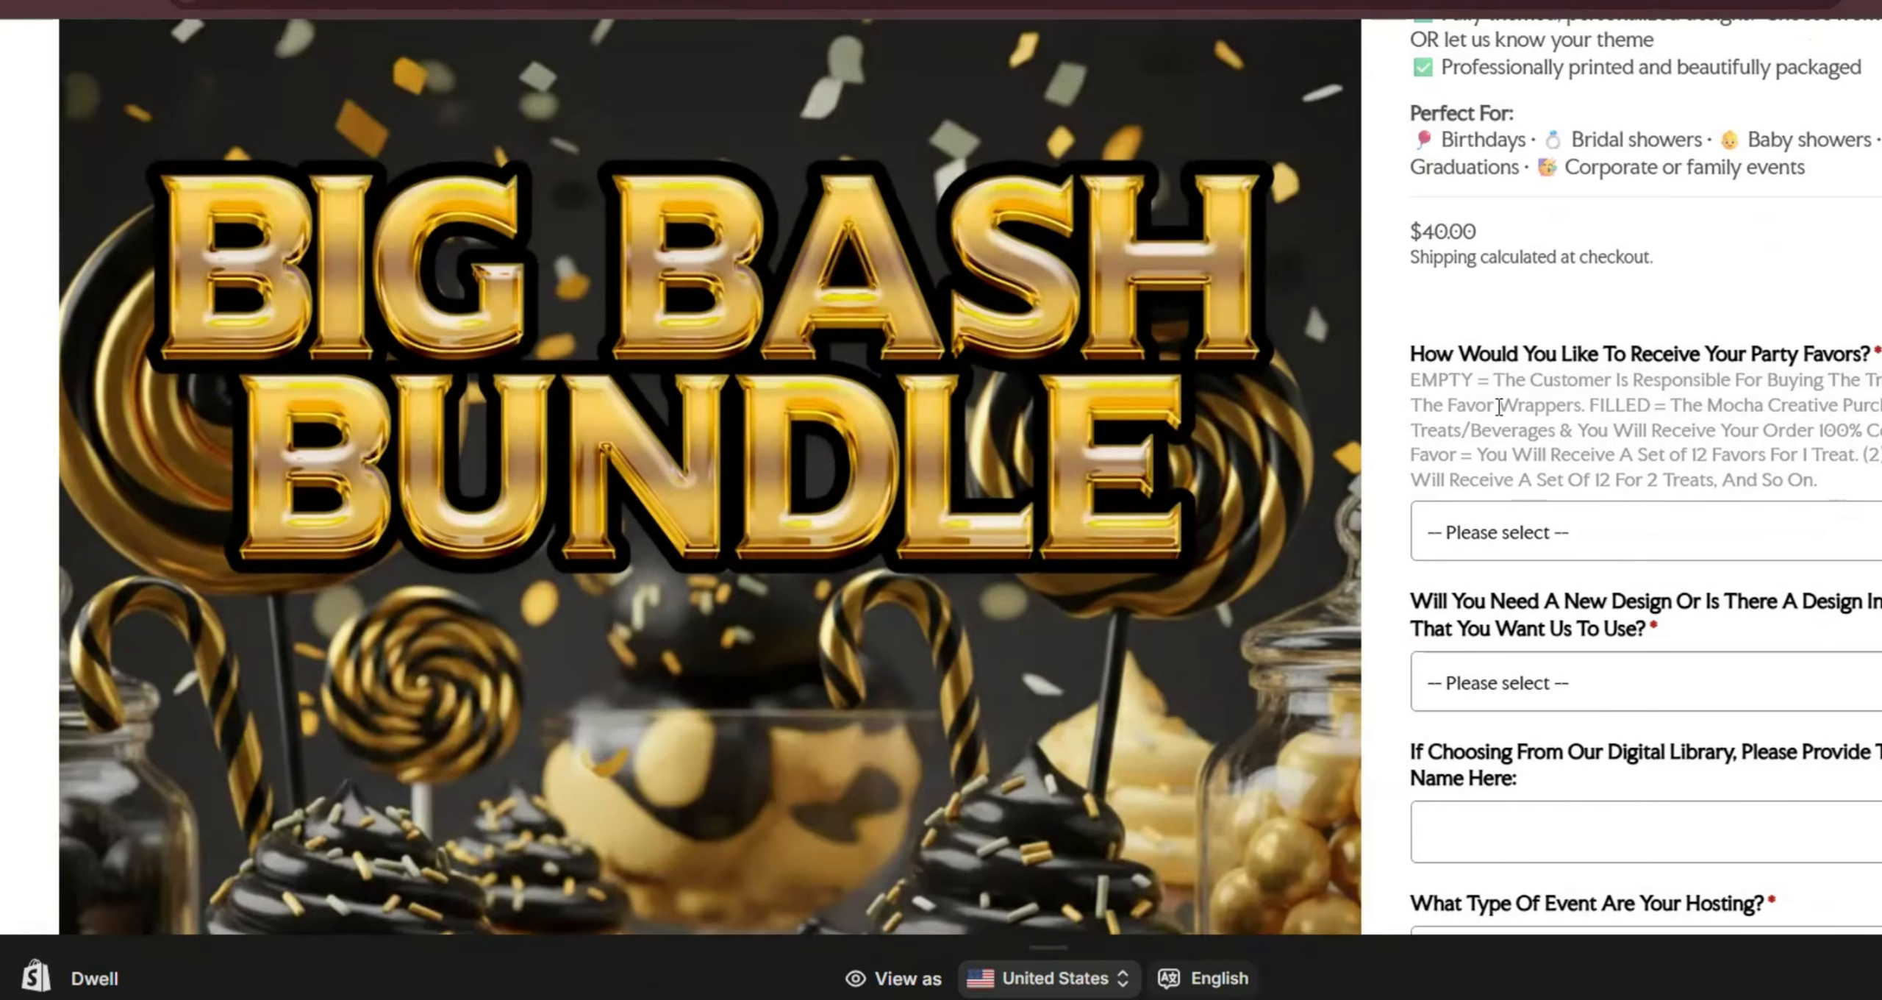
View the choices offered for how the party favors are received and whether a new or library design is needed
scroll(1498, 406, "down", 2)
left_click(1499, 410)
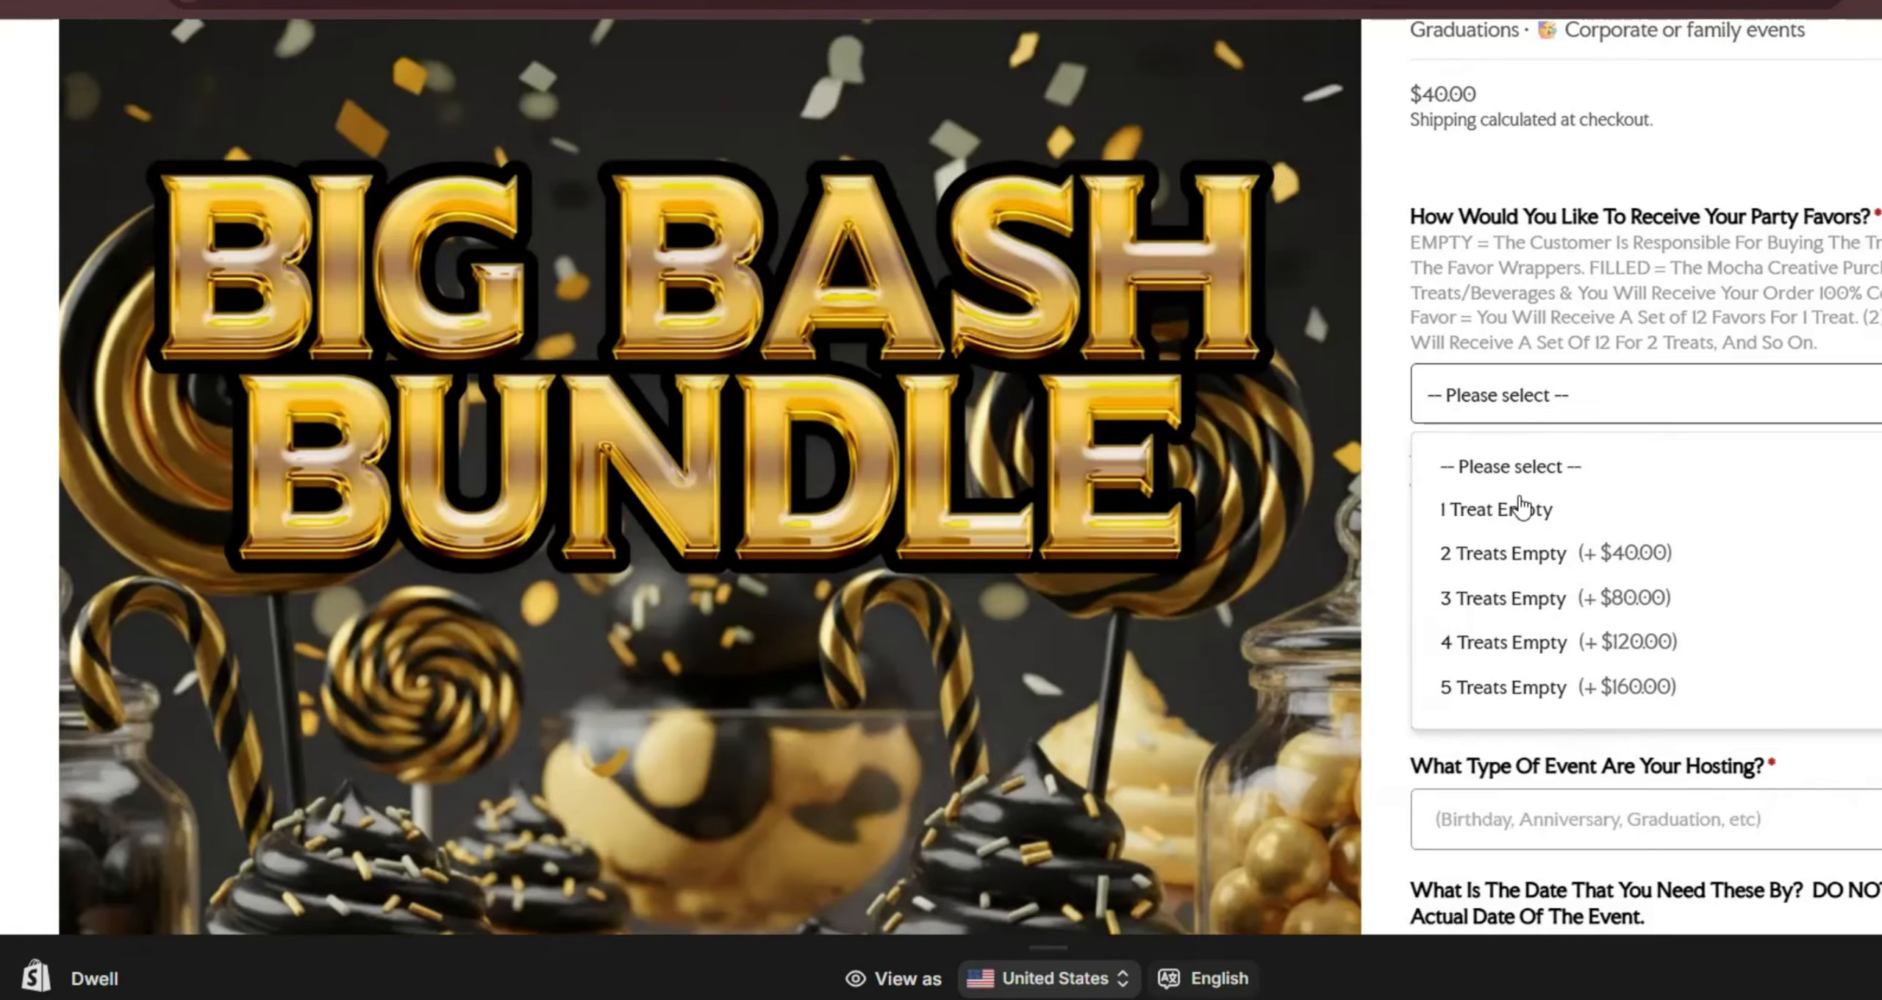
left_click(1568, 526)
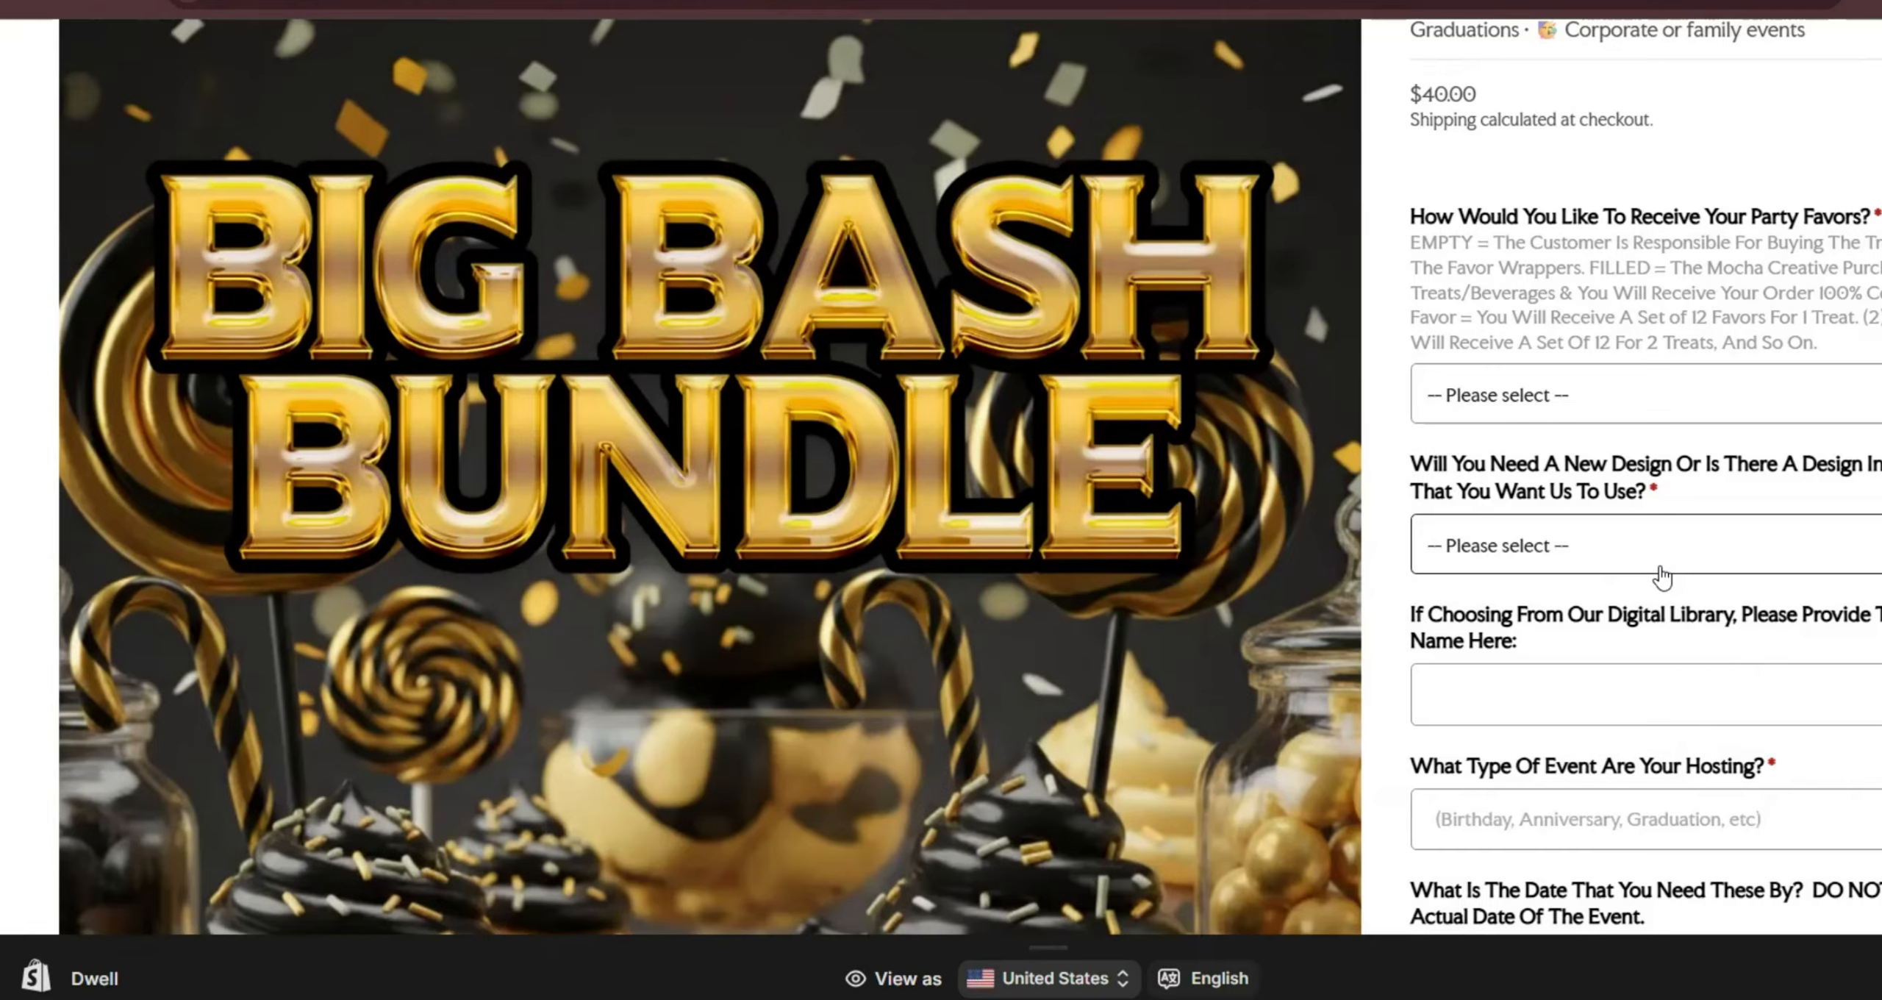
left_click(1707, 542)
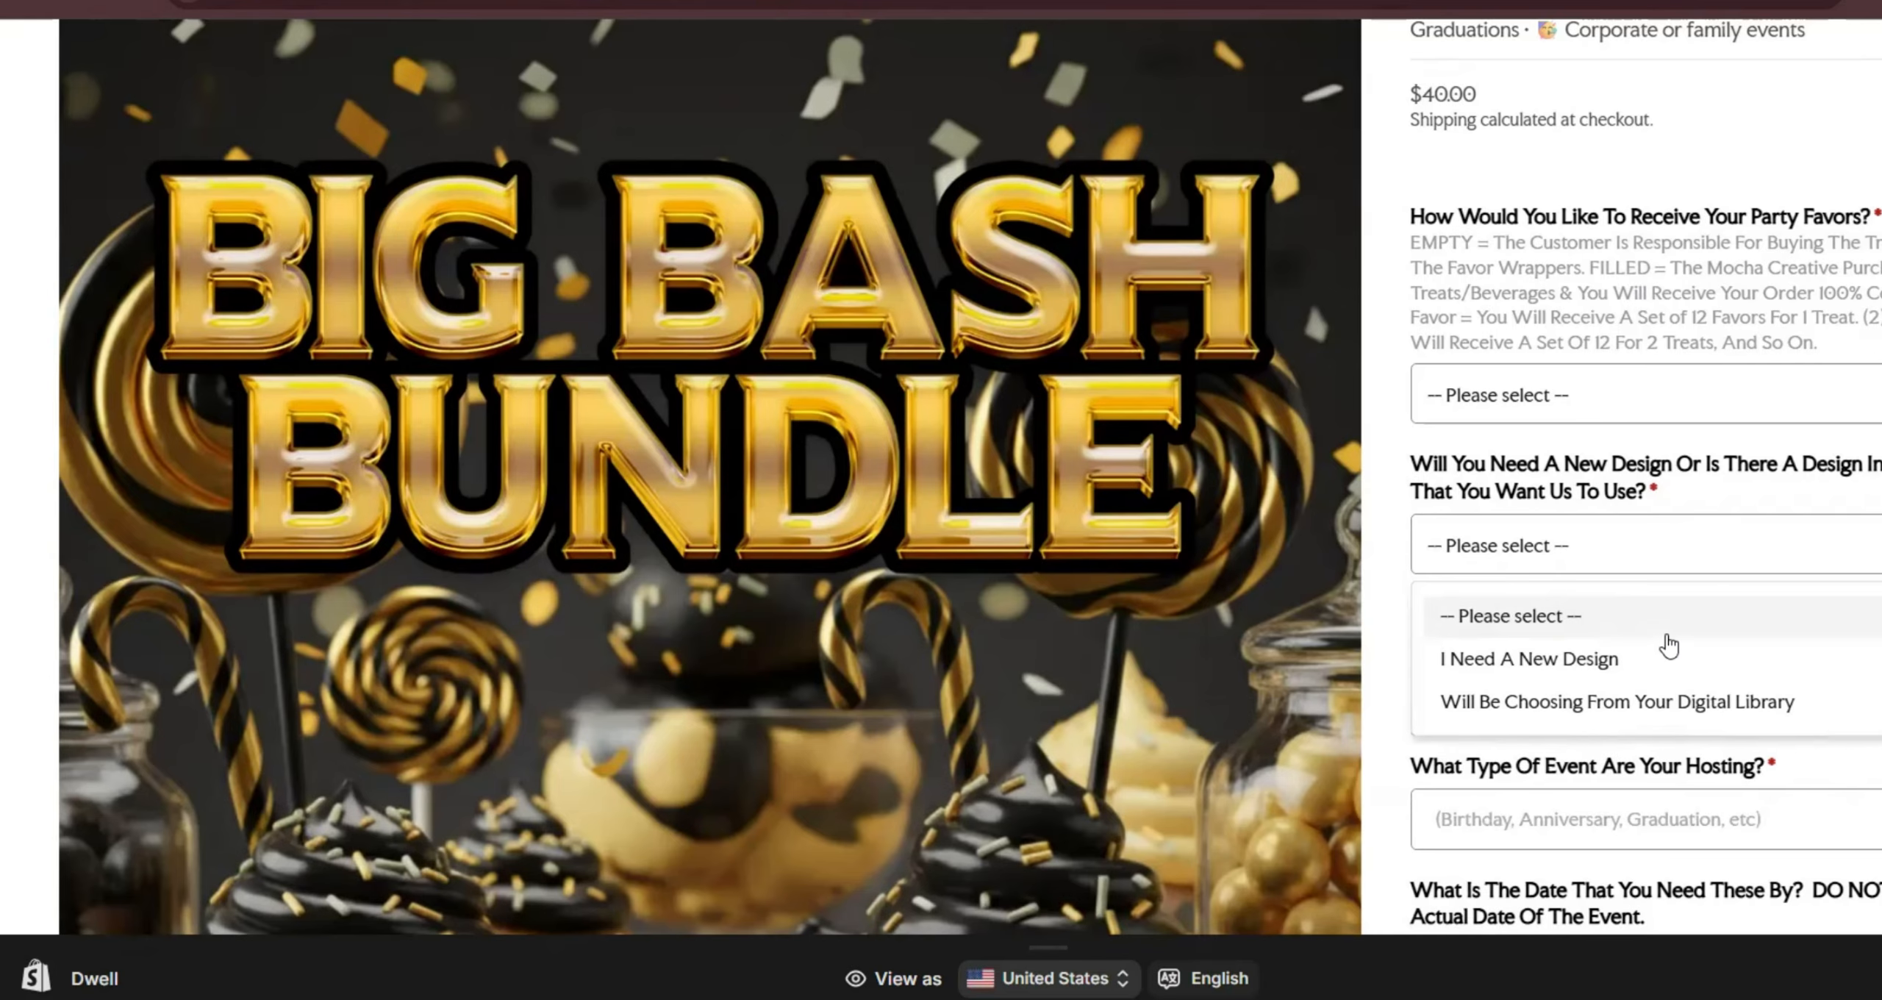
left_click(1543, 494)
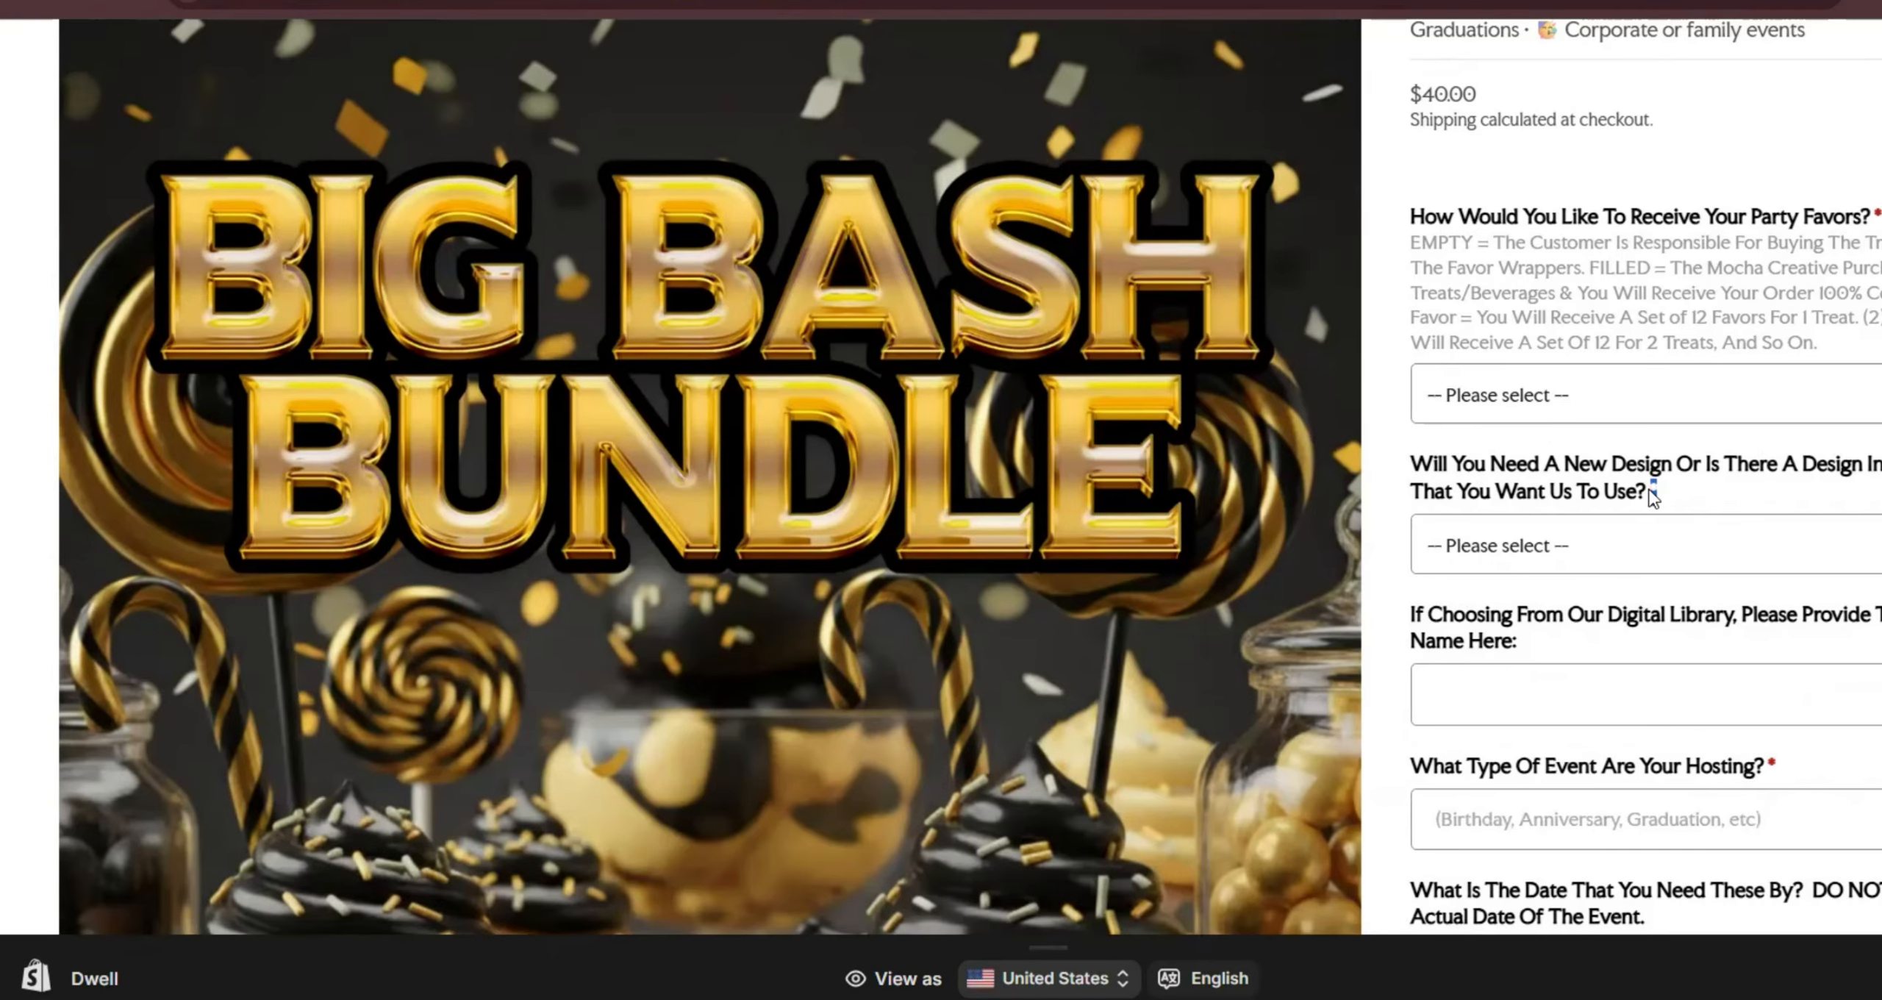
Review the custom fields for the library theme name, event type, needed-by date and honoree
scroll(1581, 499, "down", 4)
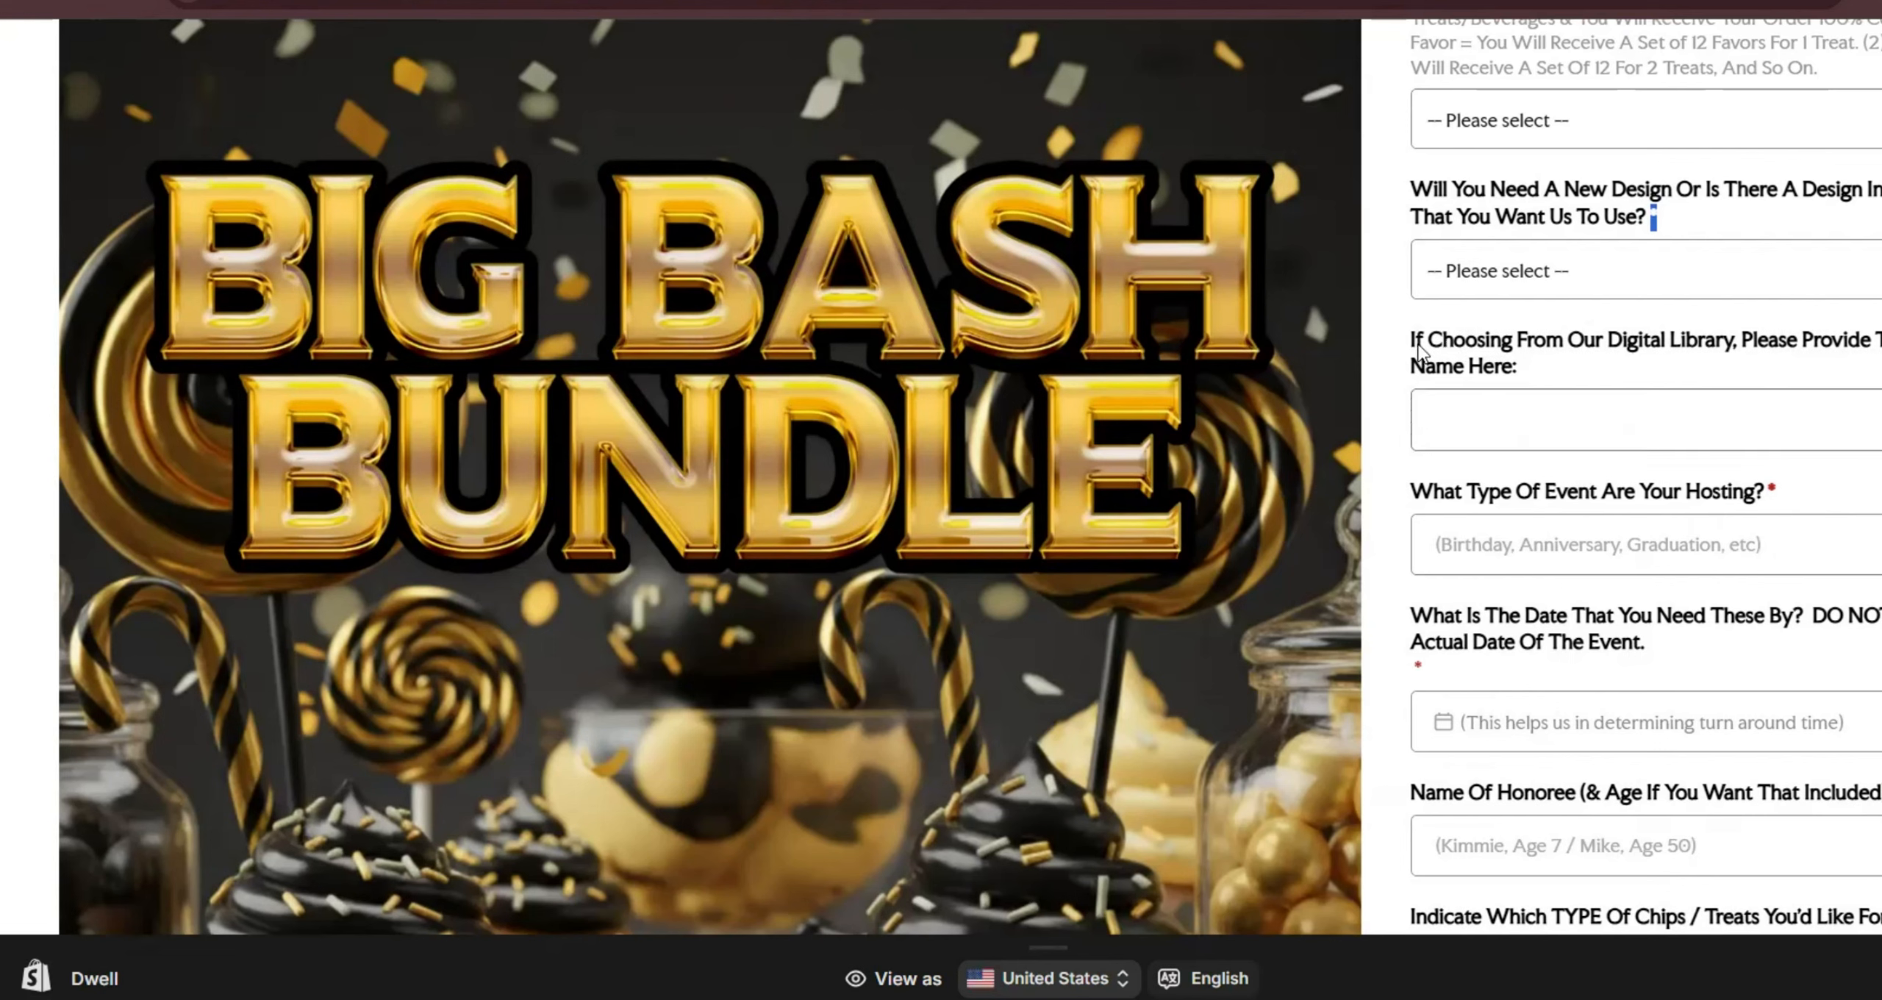
left_click_drag(1410, 342, 1535, 367)
scroll(1516, 394, "down", 2)
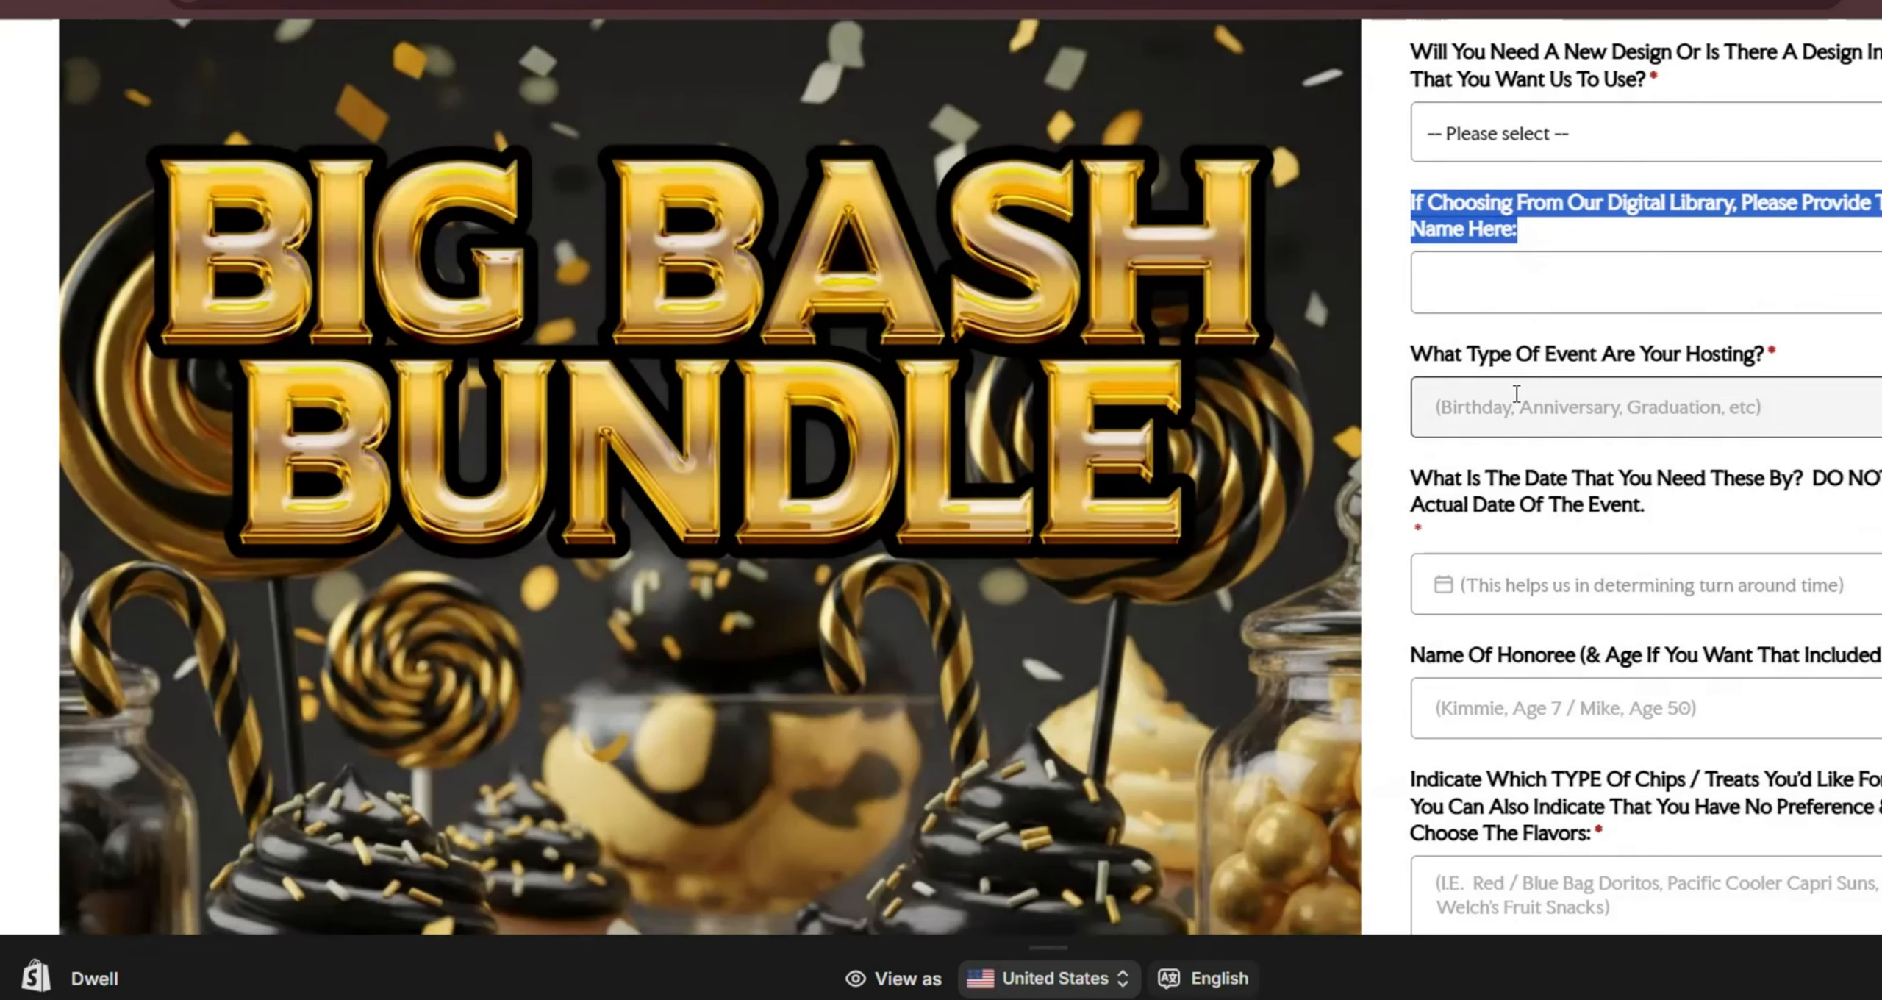
left_click(1439, 411)
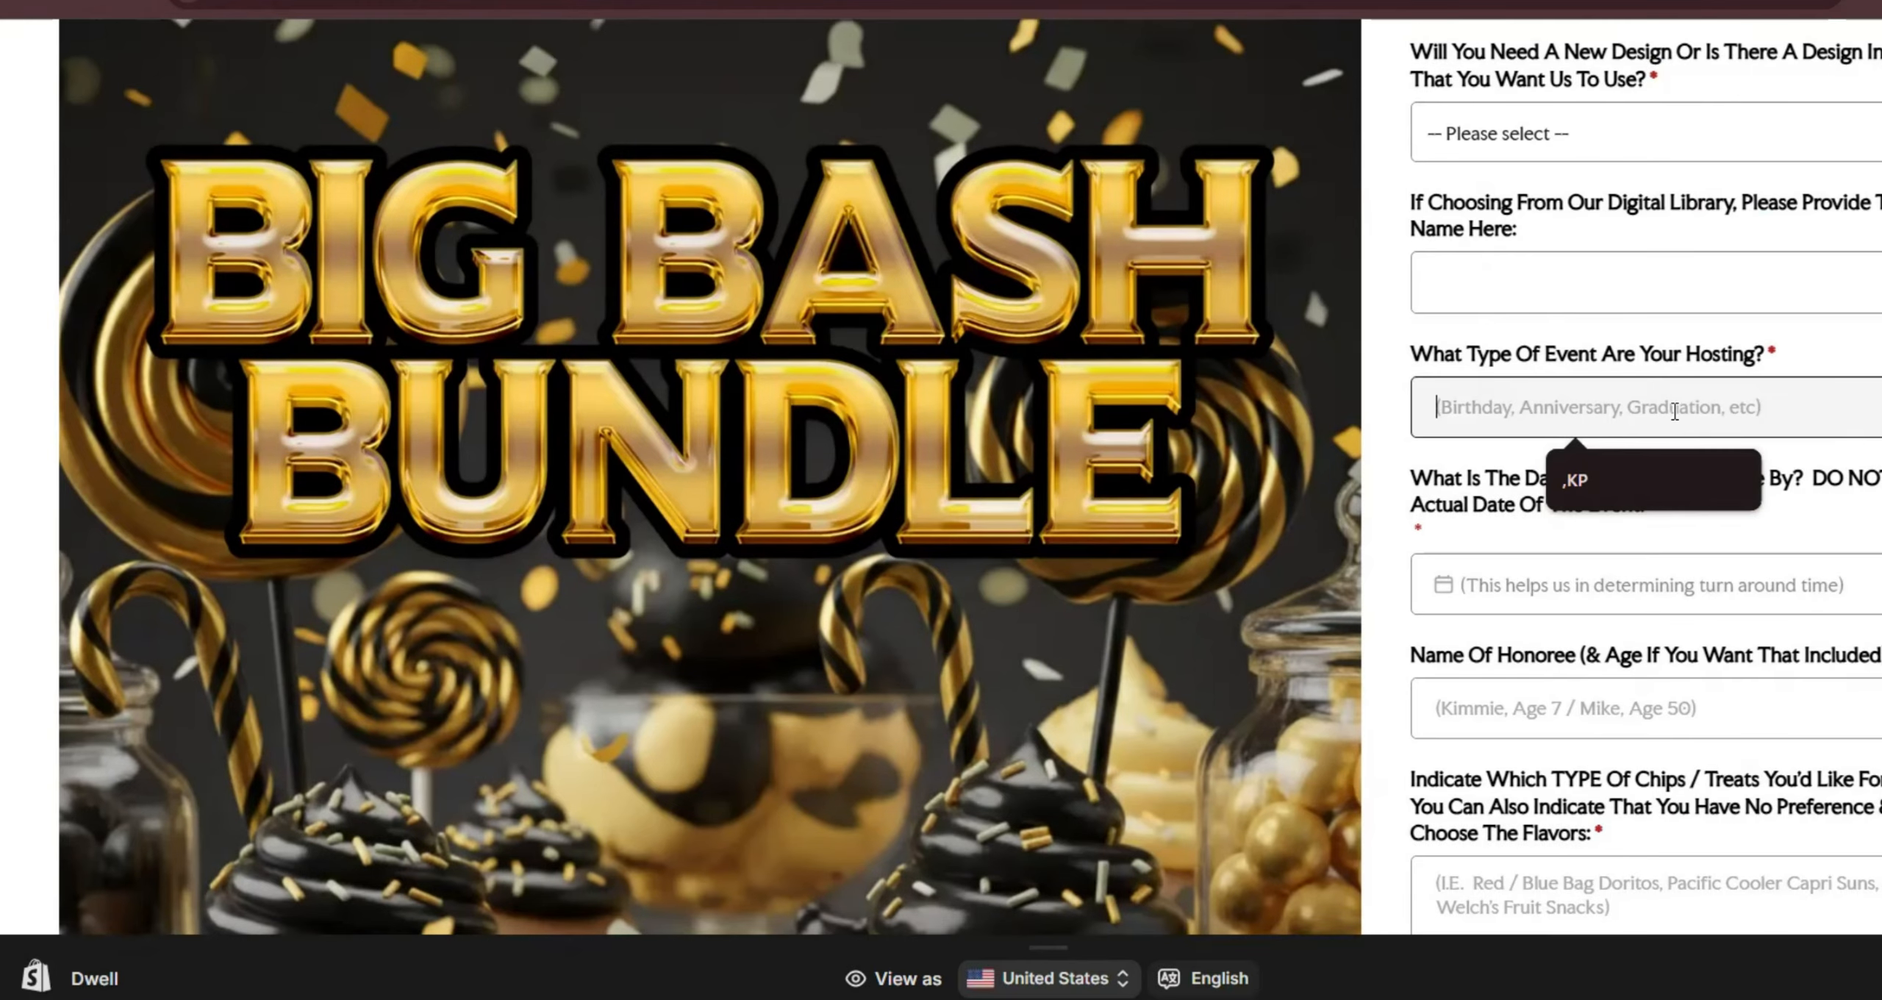
scroll(1778, 504, "down", 2)
scroll(1778, 506, "down", 1)
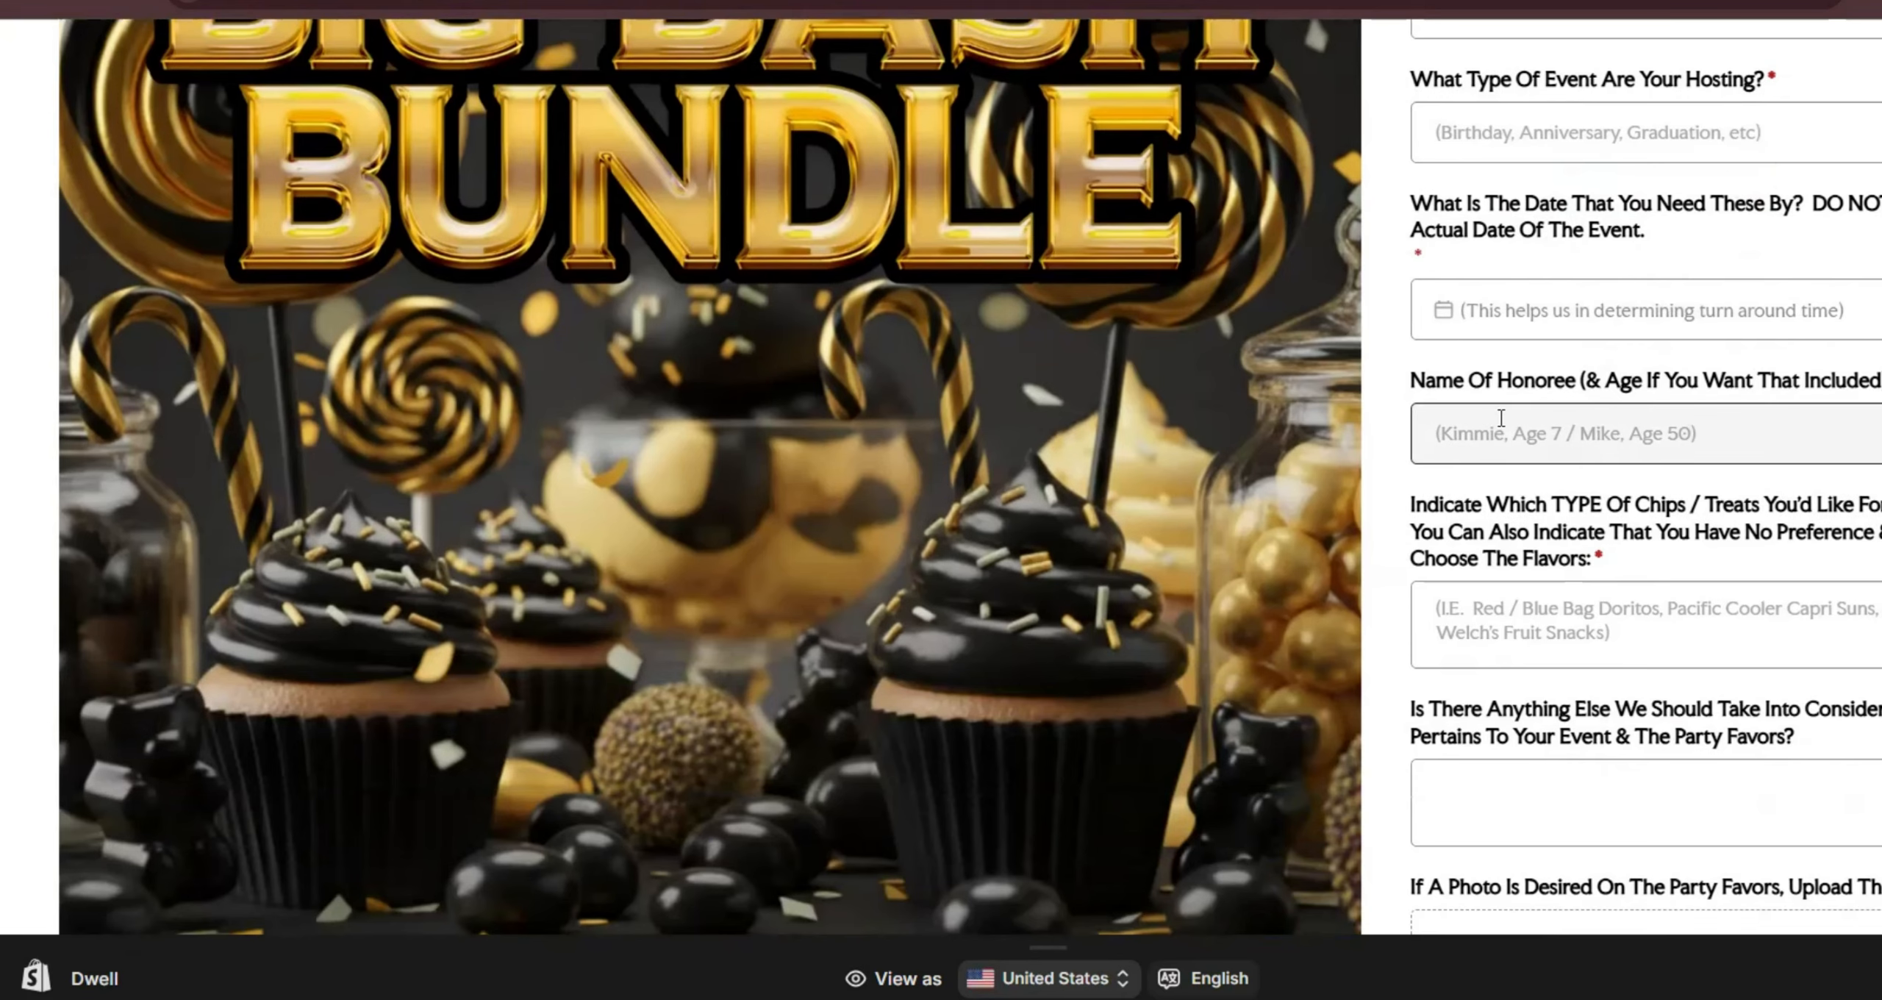
scroll(1635, 475, "down", 2)
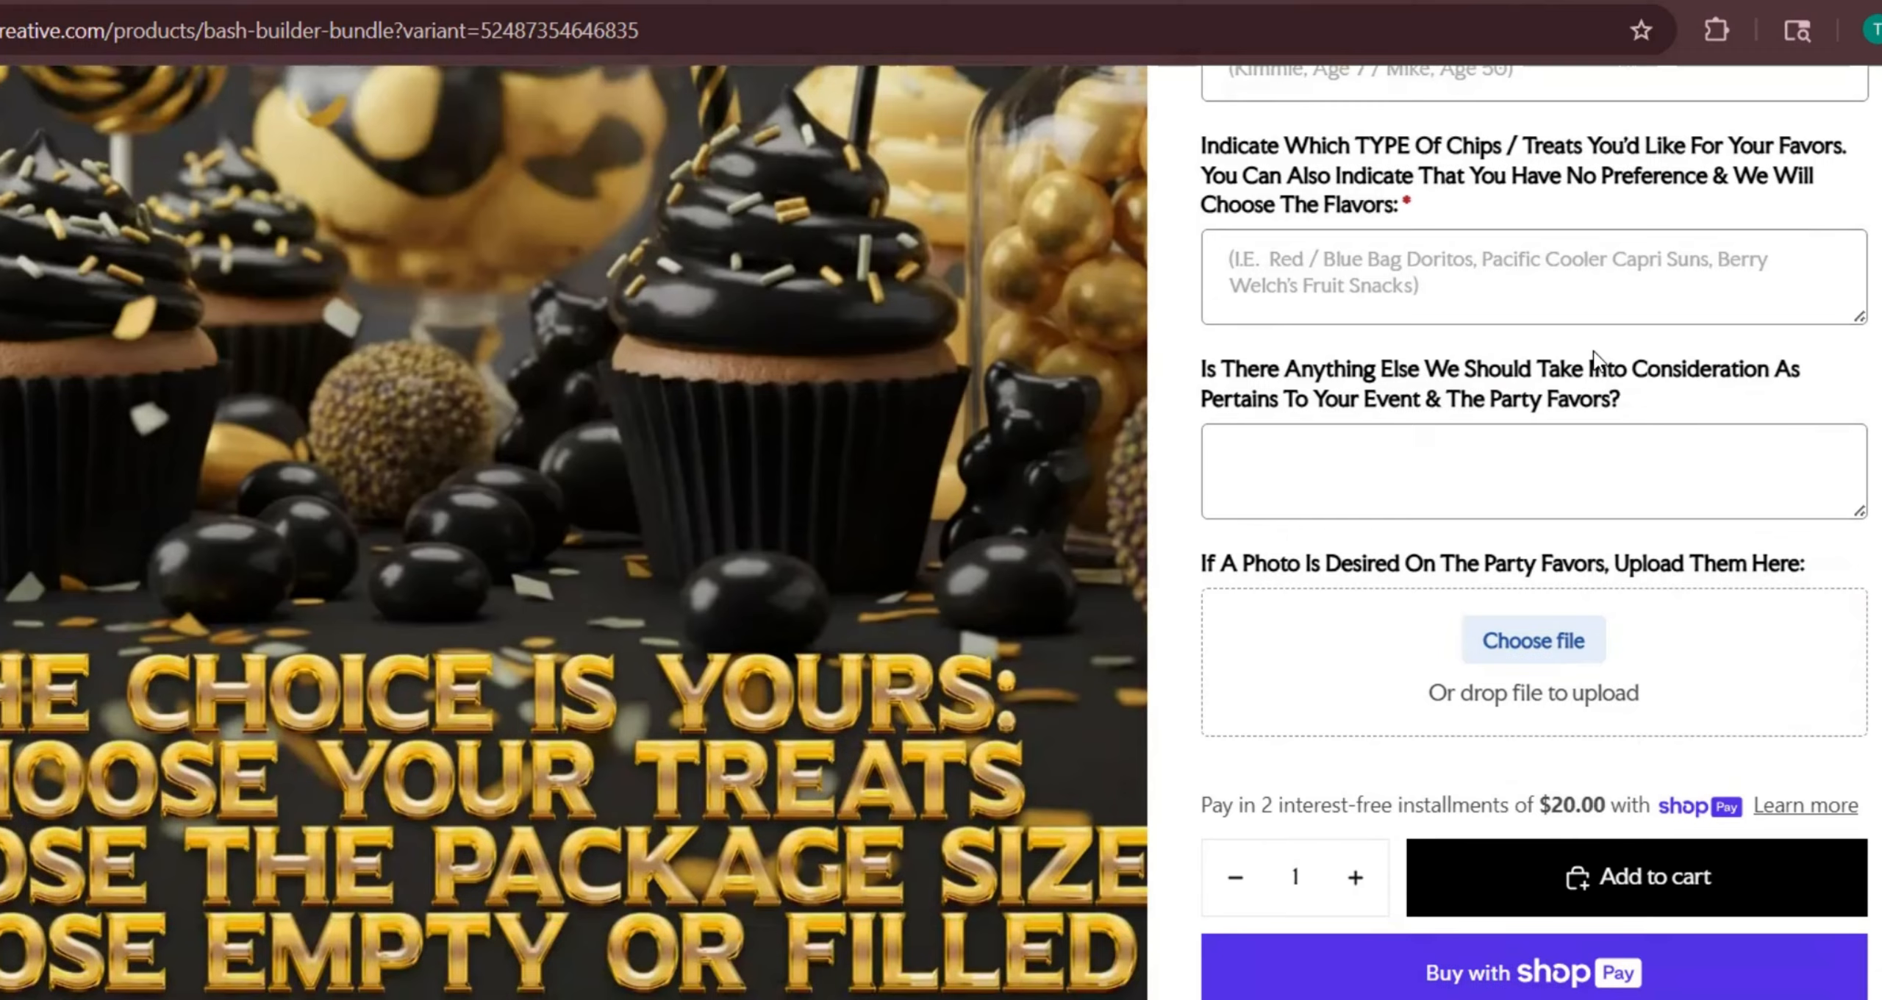
Examine the extra considerations and photo upload fields, then return to the first custom options of the bundle
left_click(1678, 371)
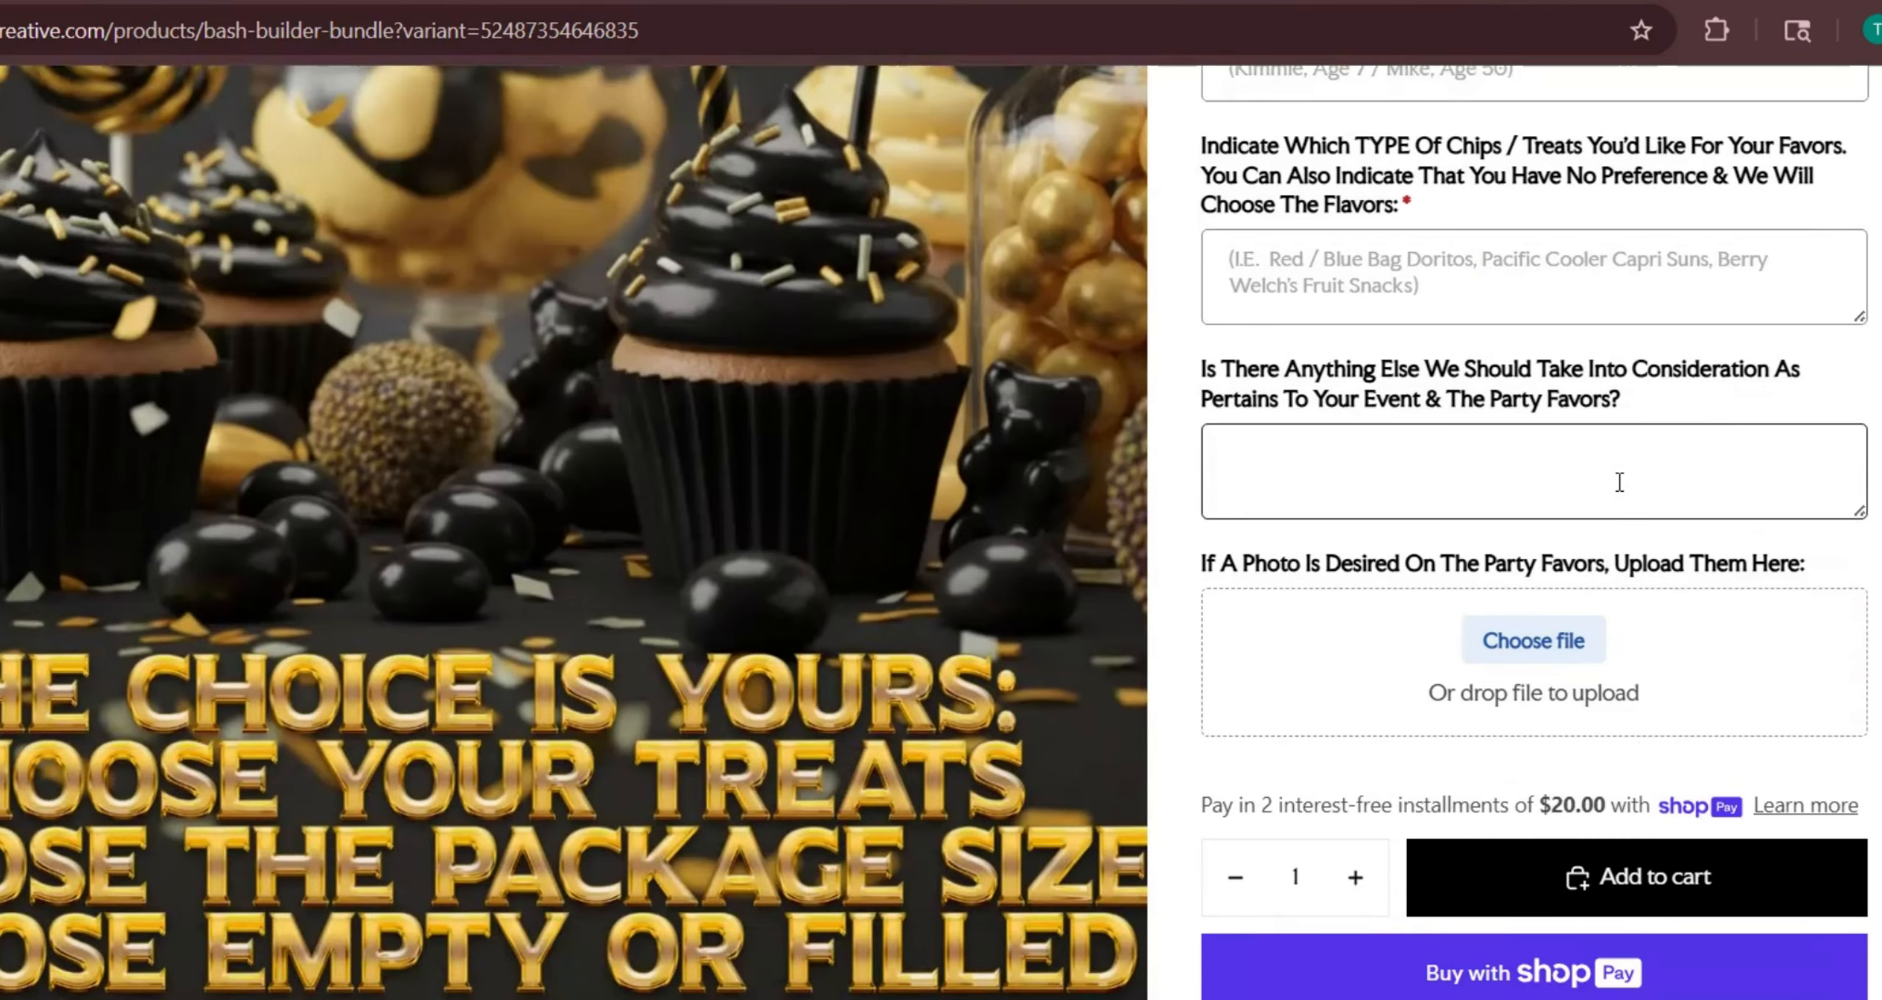
scroll(1620, 482, "down", 4)
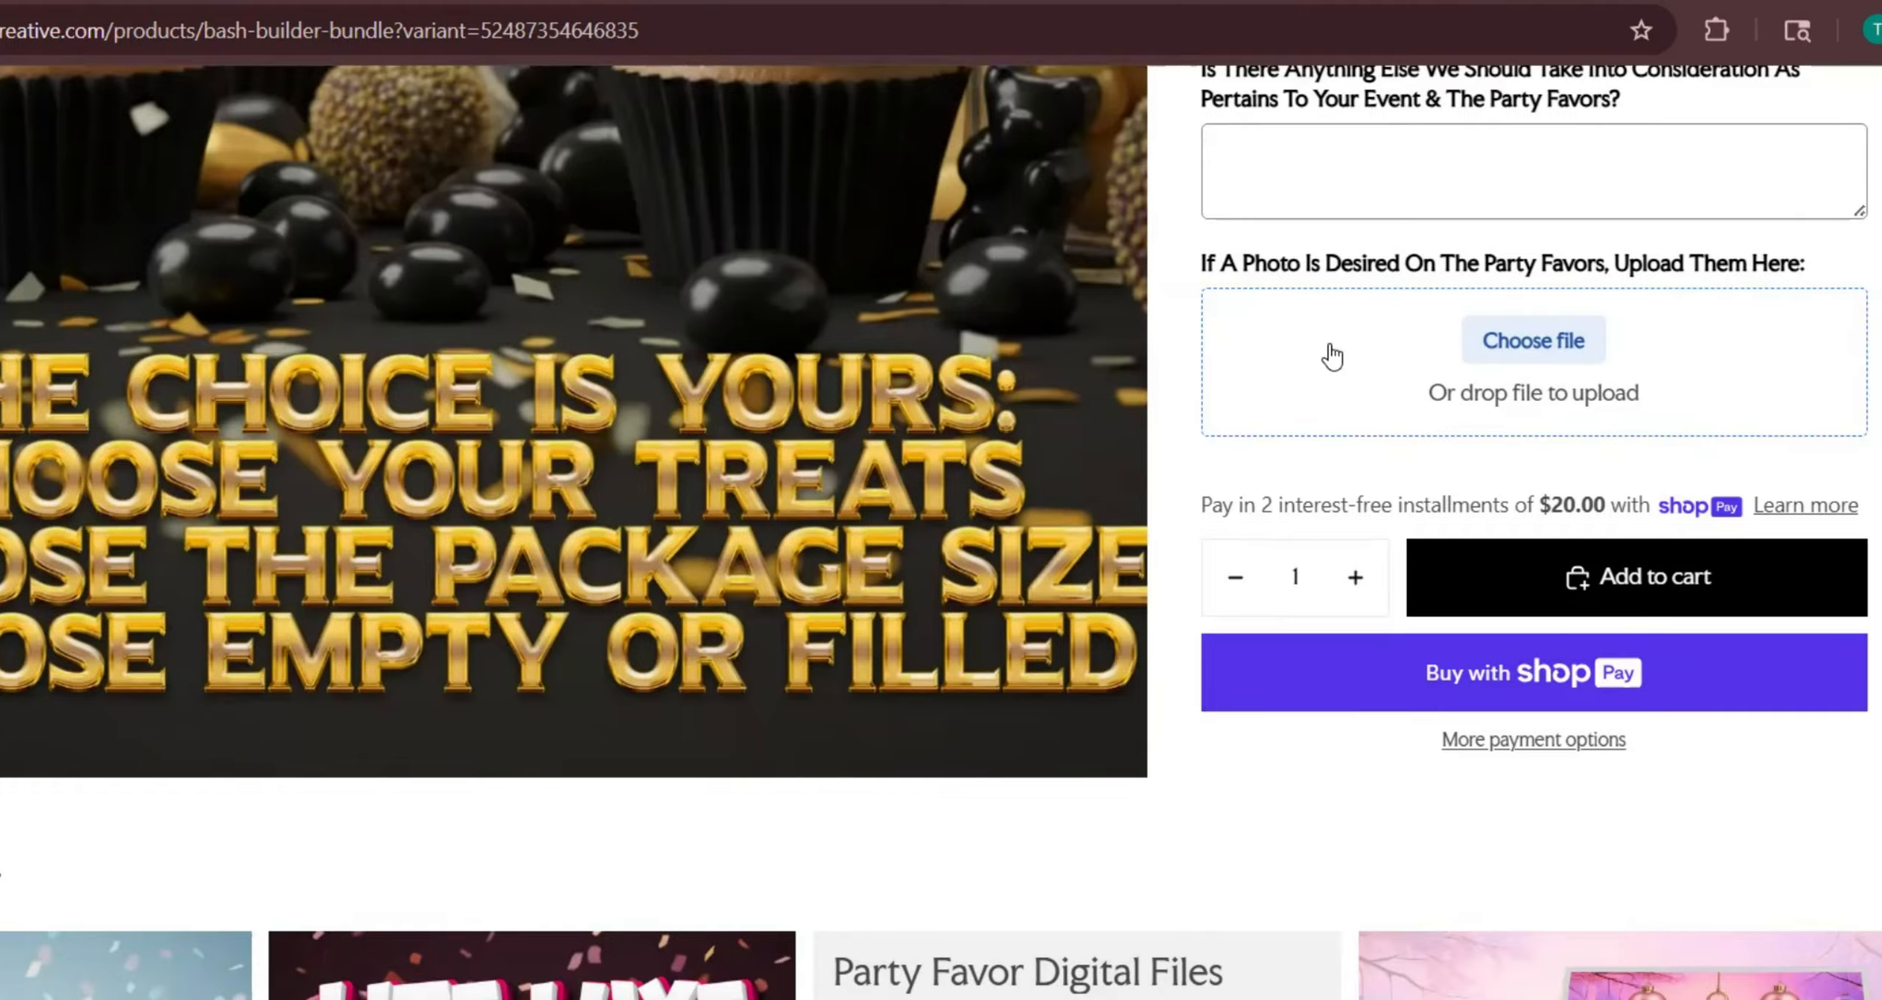
left_click_drag(1812, 269, 1279, 278)
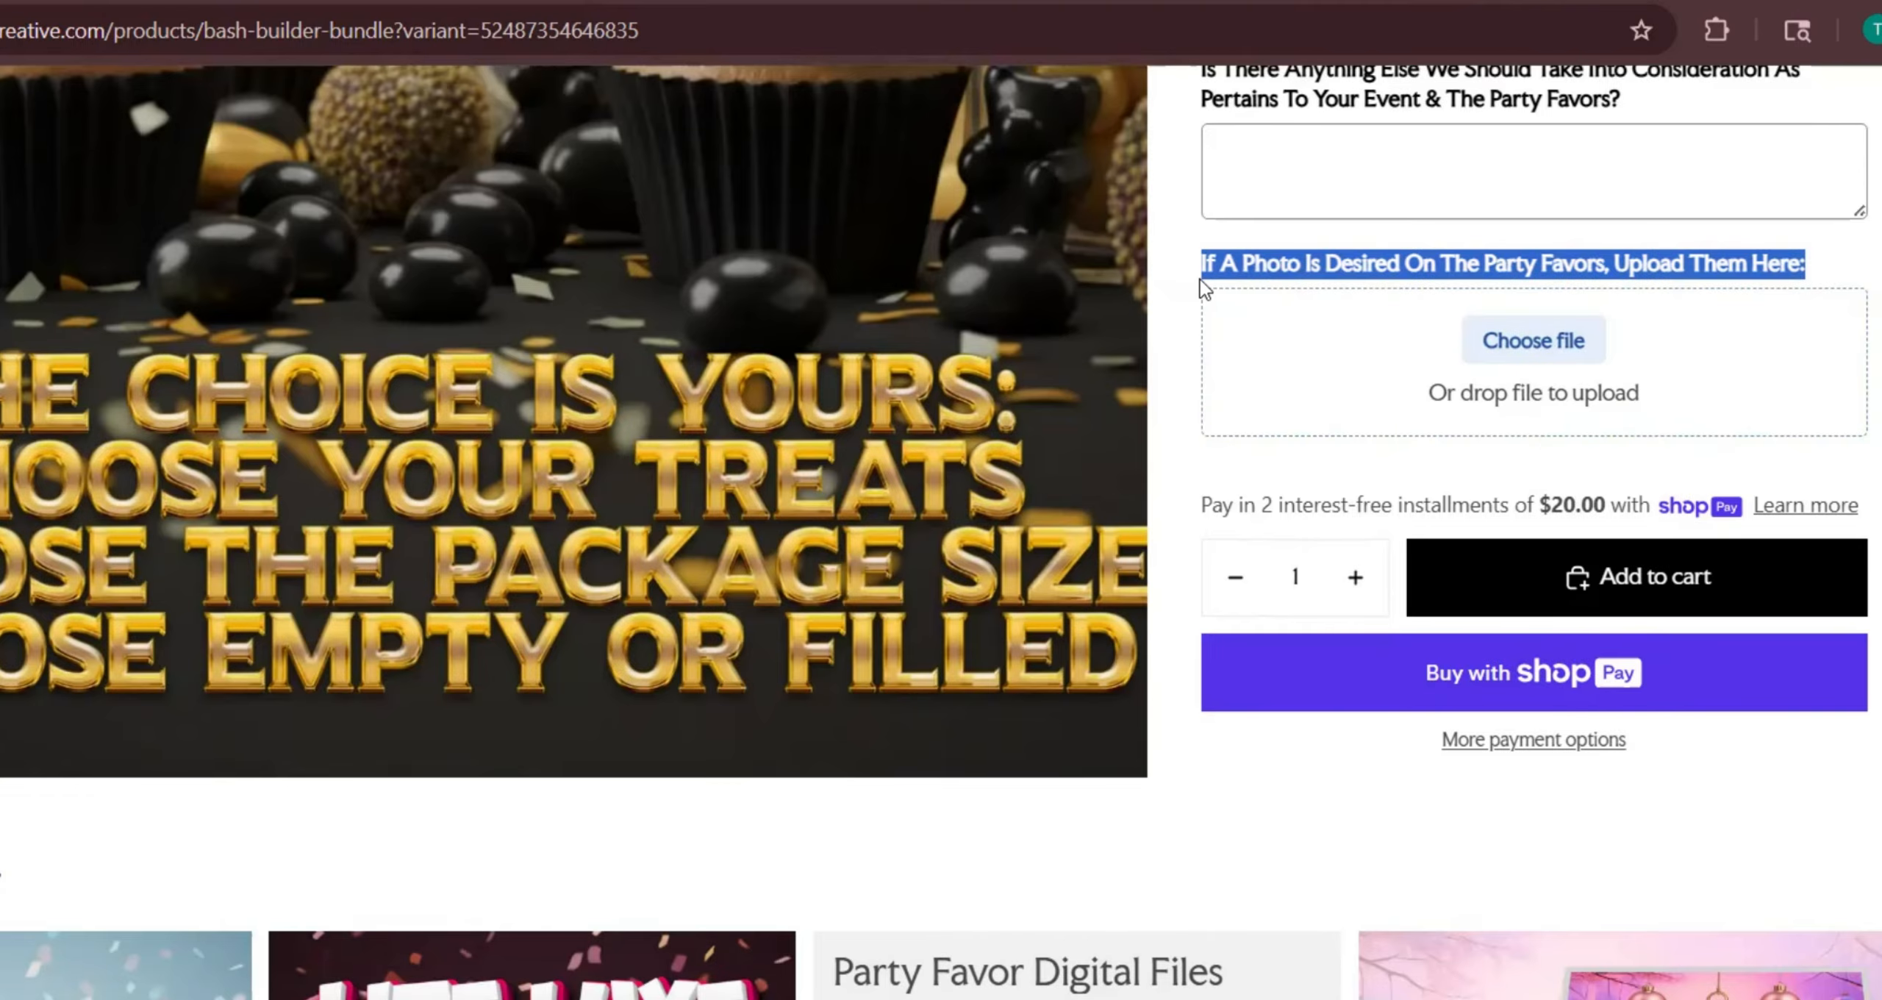
scroll(1649, 394, "up", 6)
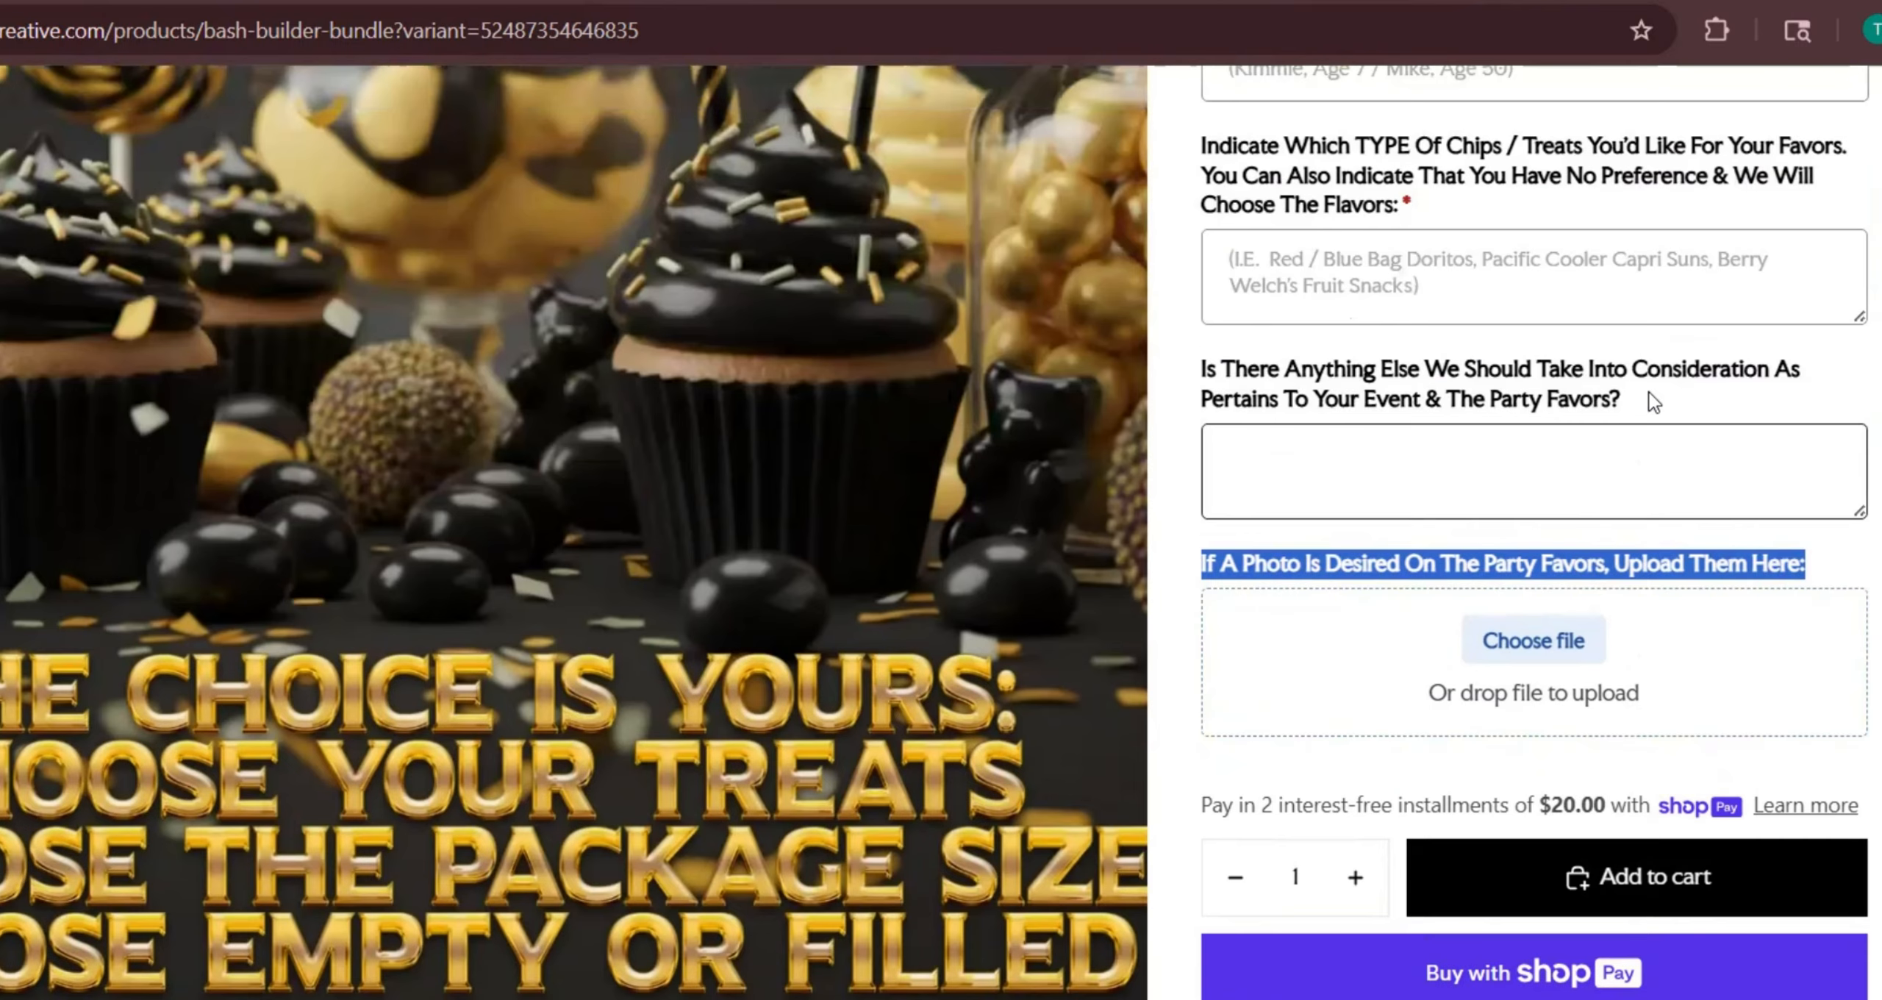
scroll(1646, 391, "up", 8)
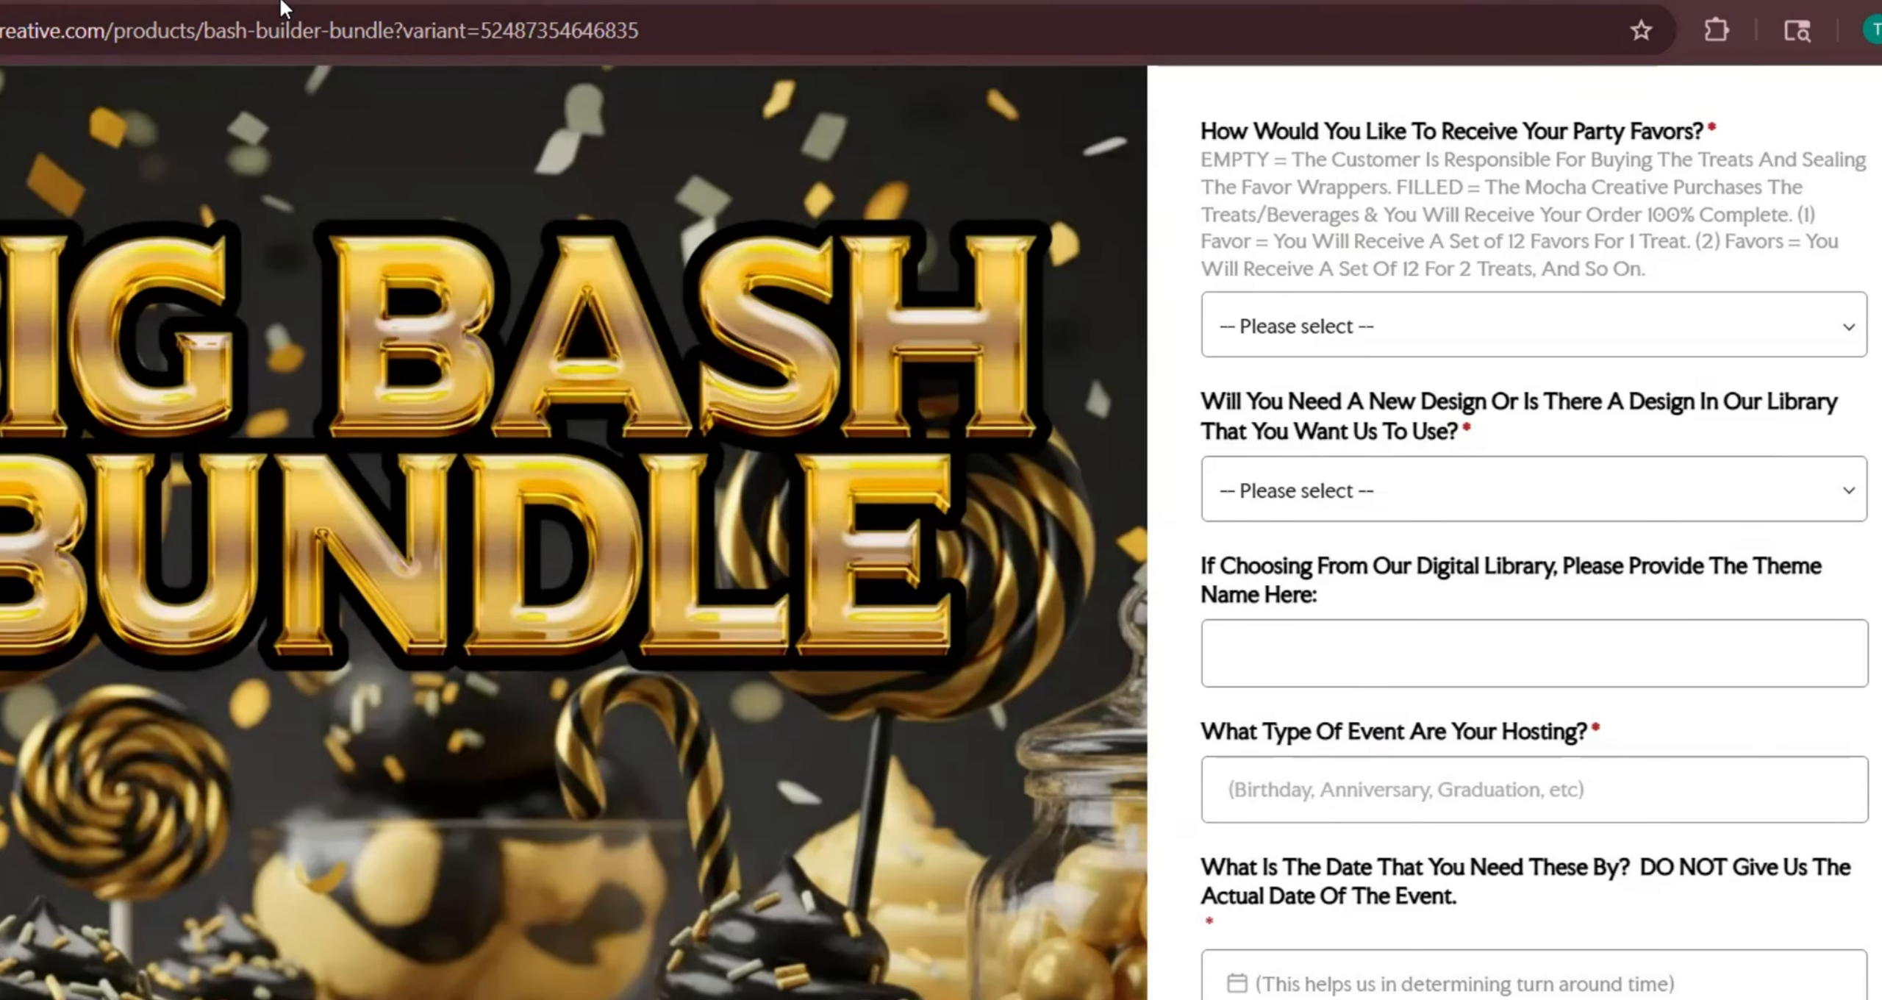
Switch to the Globo listing in the Shopify App Store and examine the price add-ons feature of its Premium plan
left_click(257, 0)
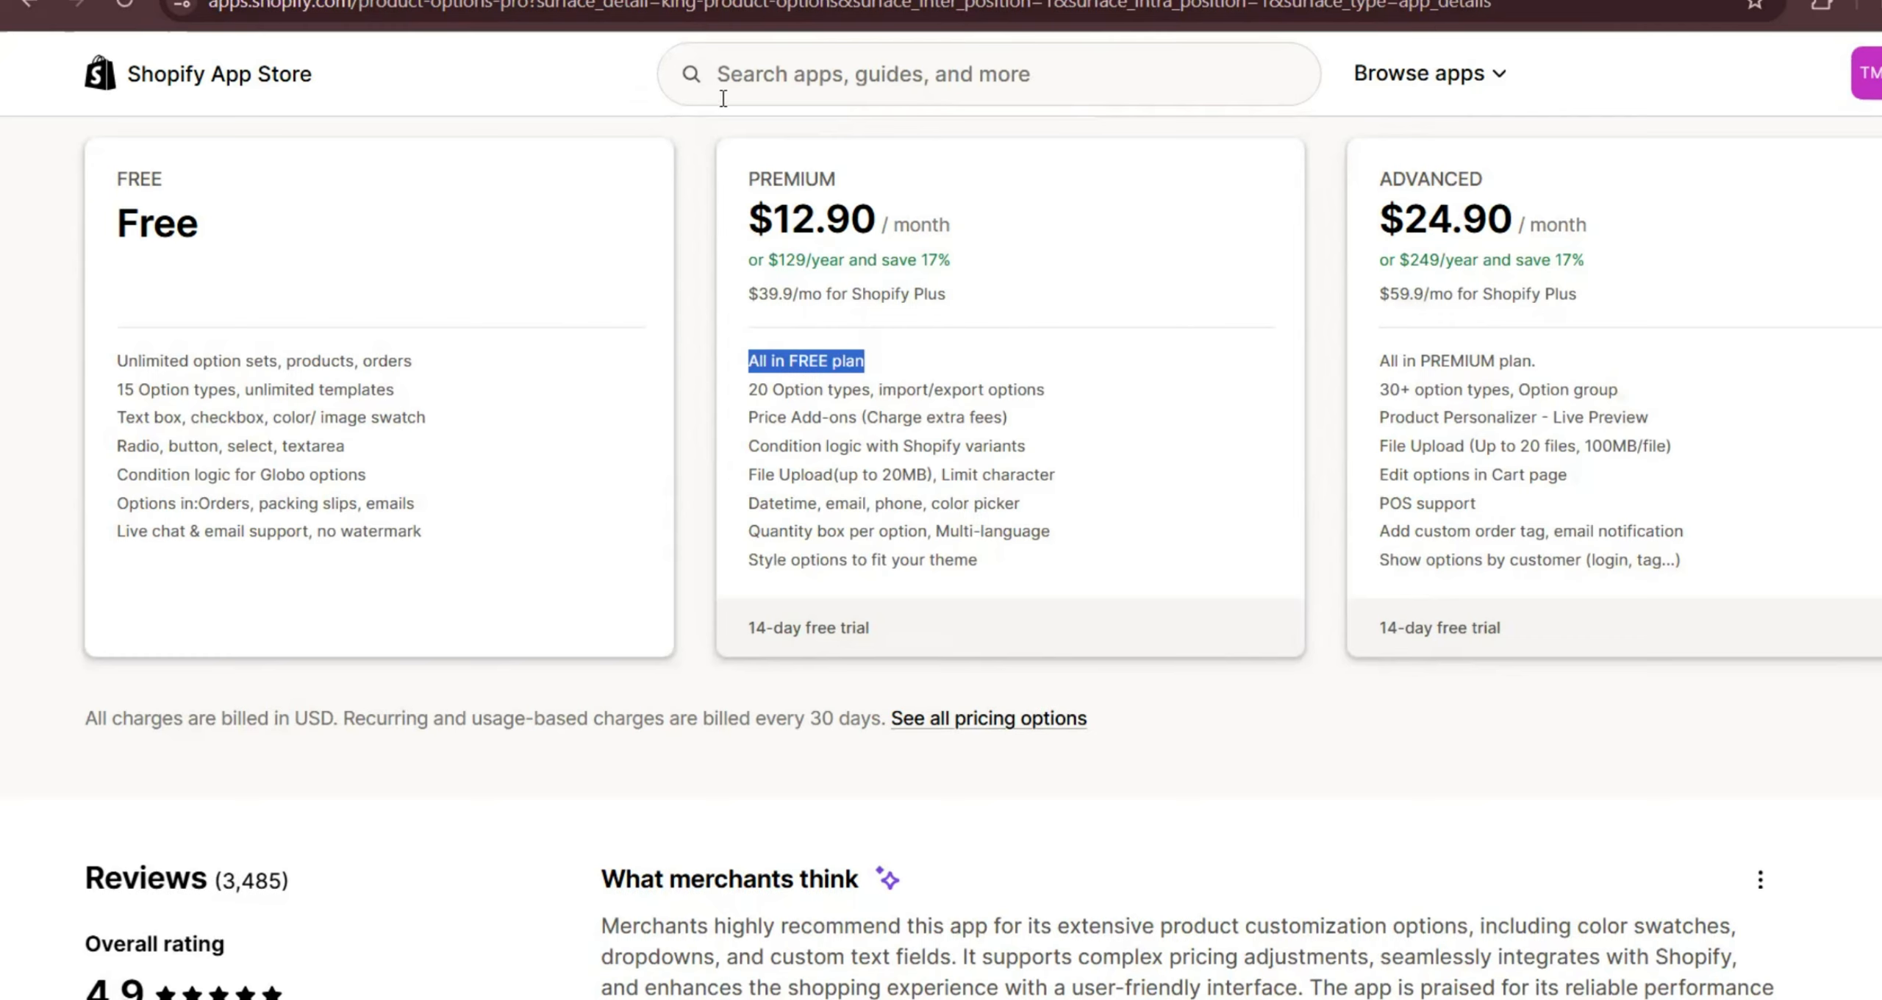
left_click_drag(1022, 426, 749, 430)
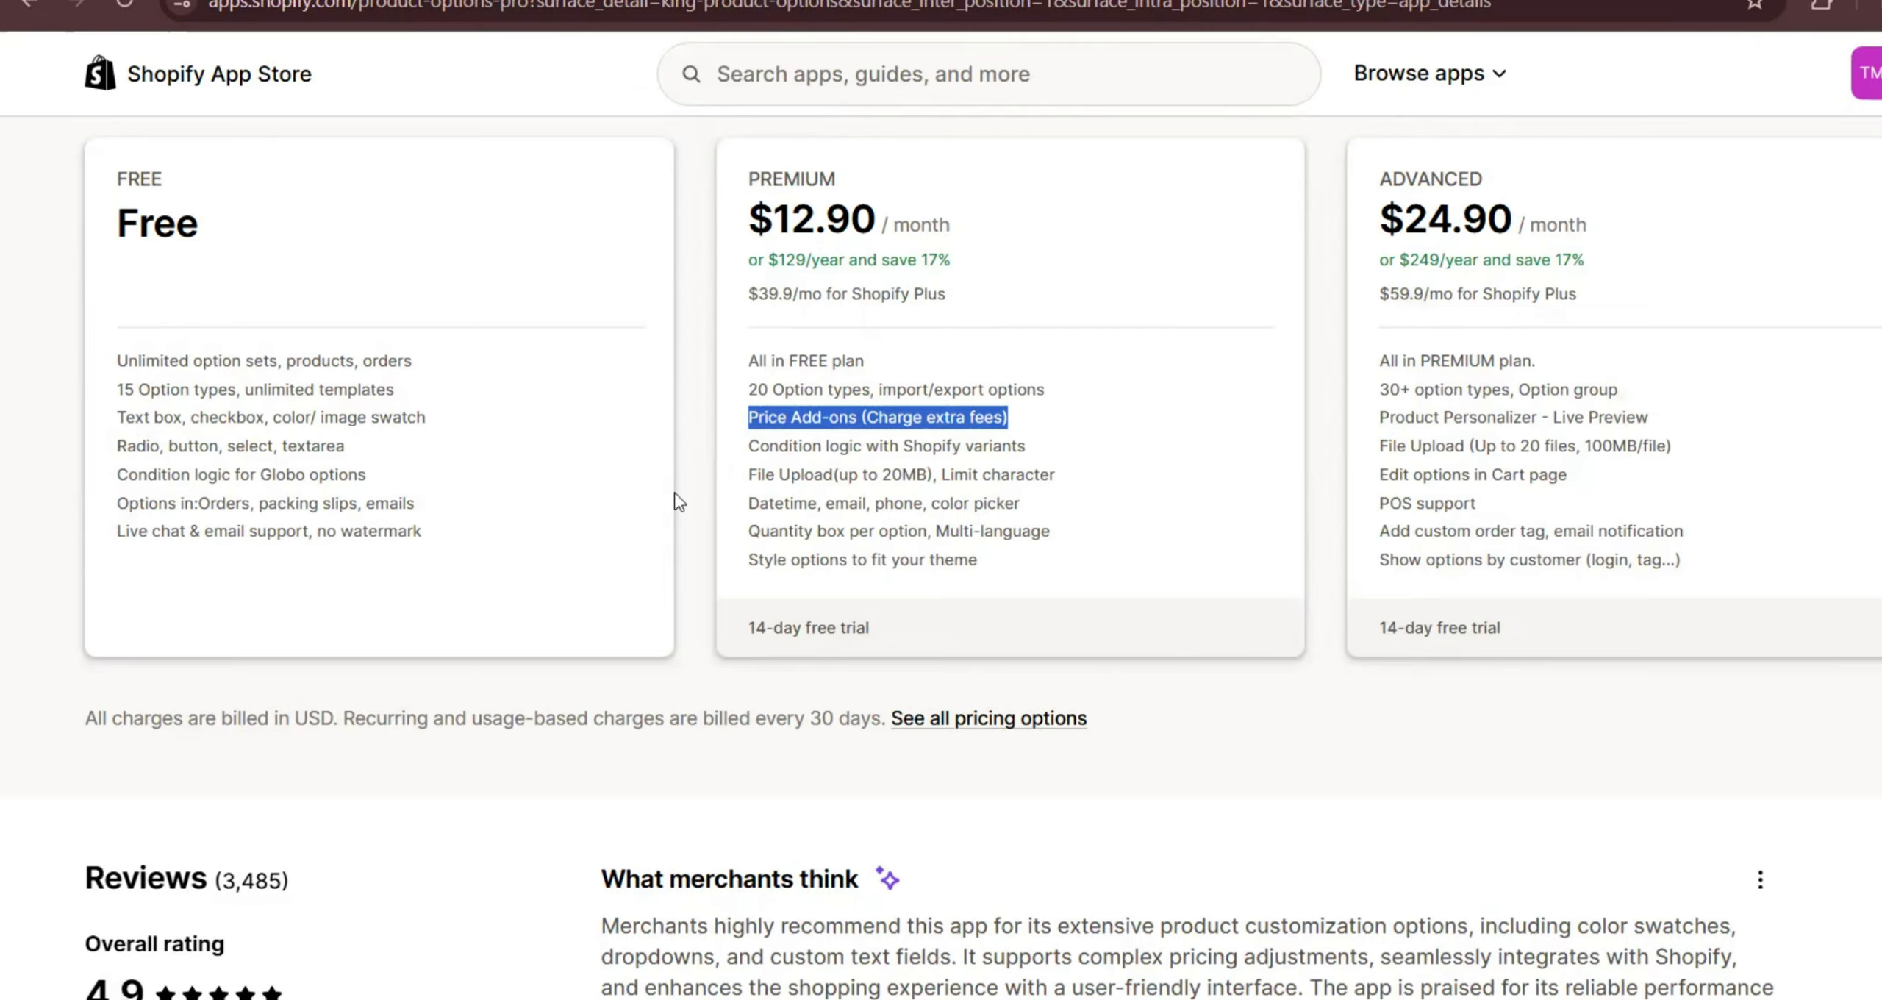
left_click_drag(1018, 425, 755, 419)
scroll(801, 280, "up", 2)
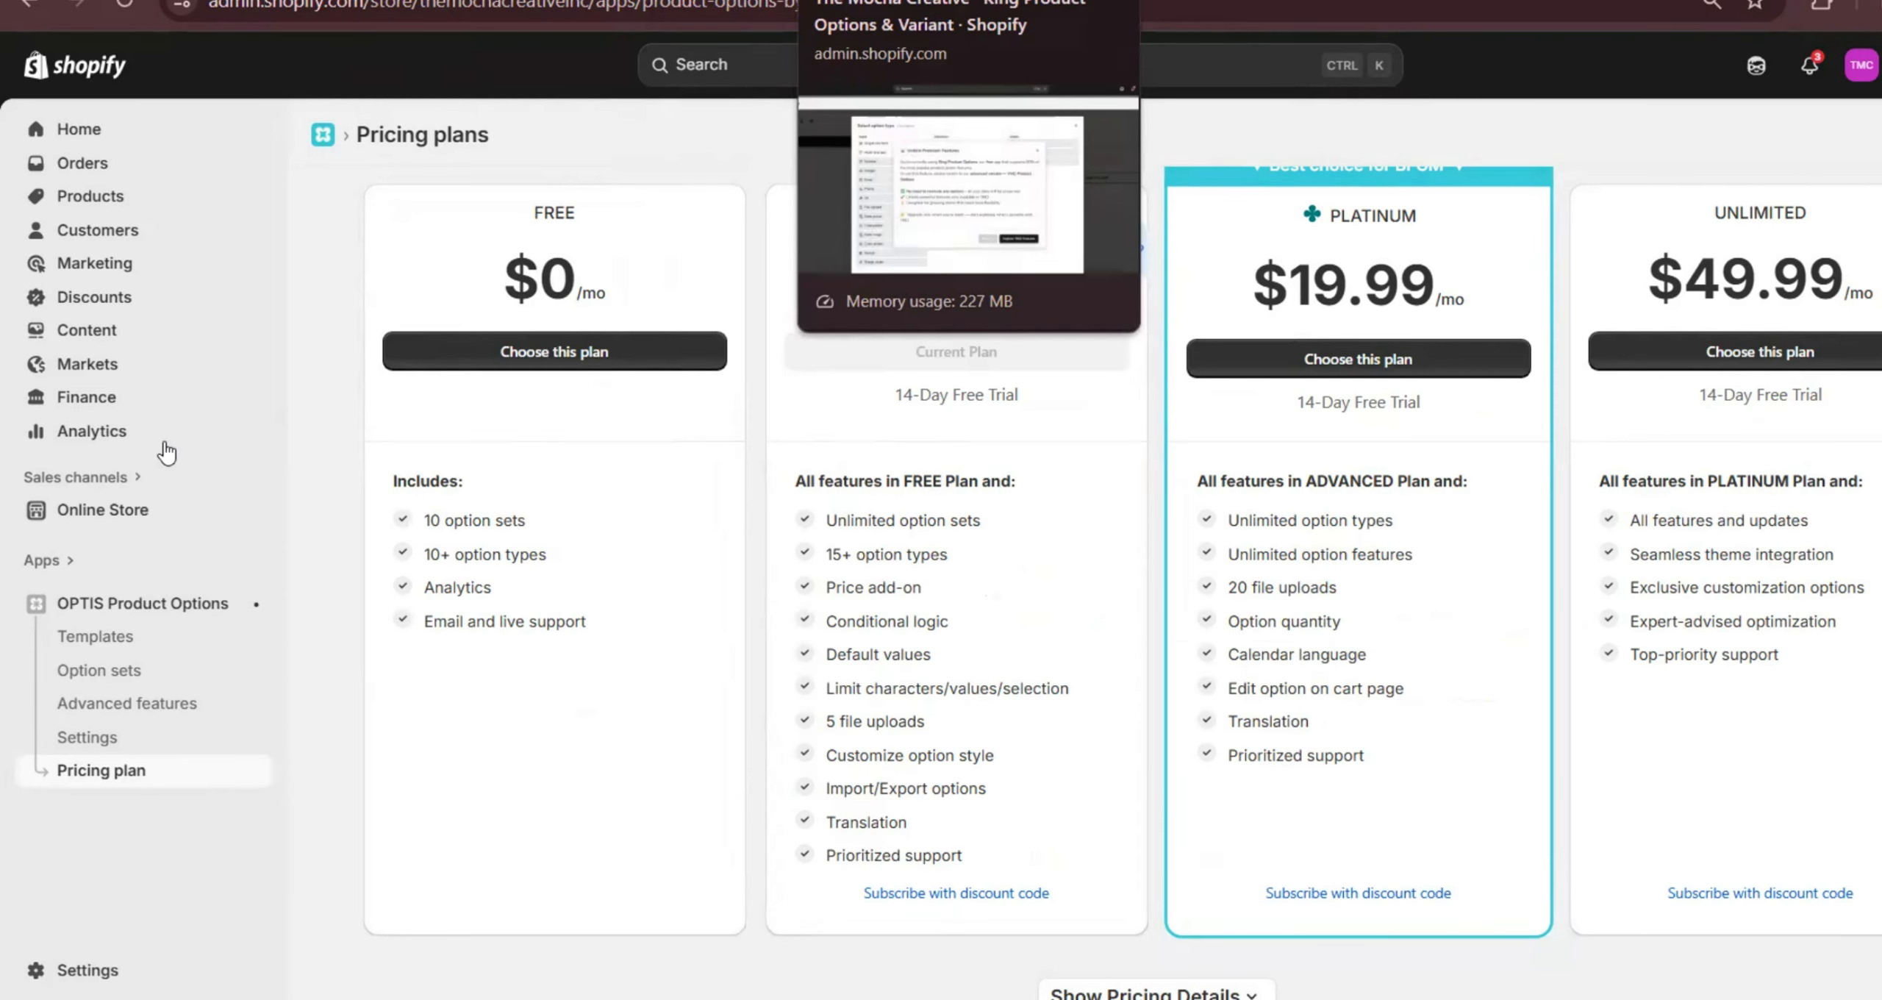
Browse all recommended apps from the Shopify admin's list of apps
left_click(47, 562)
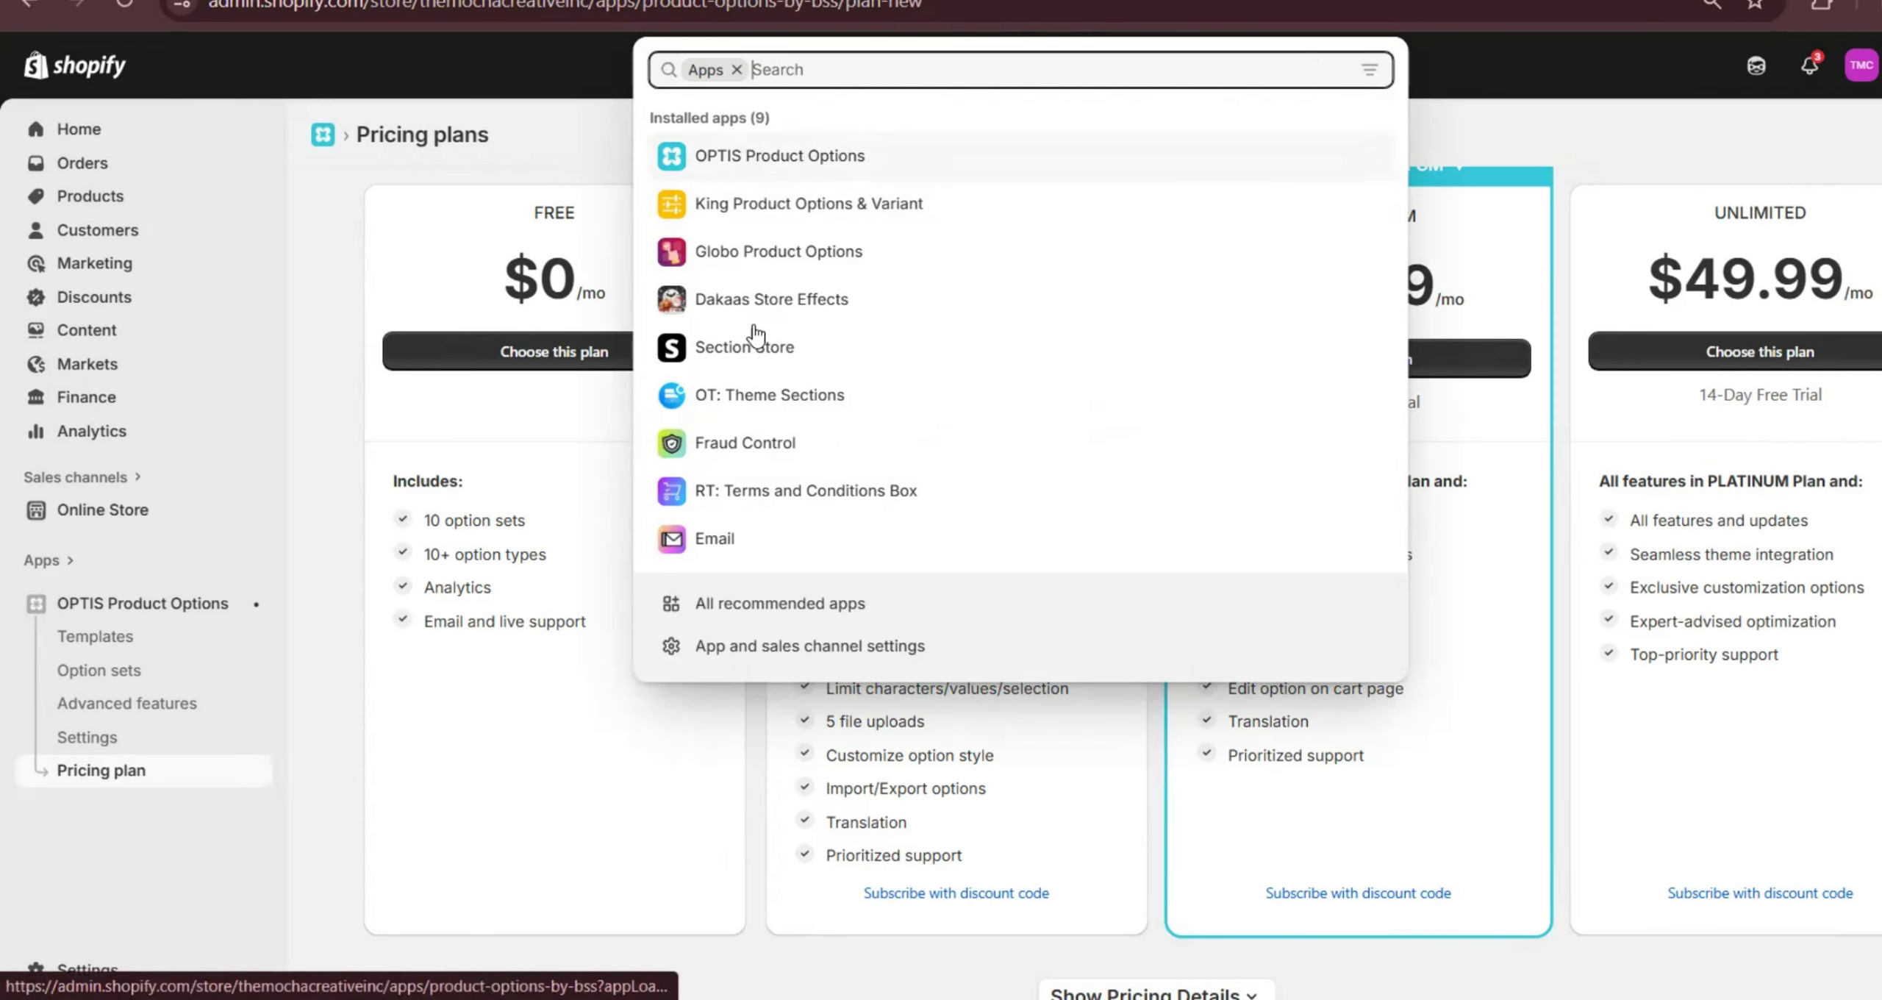
left_click(747, 610)
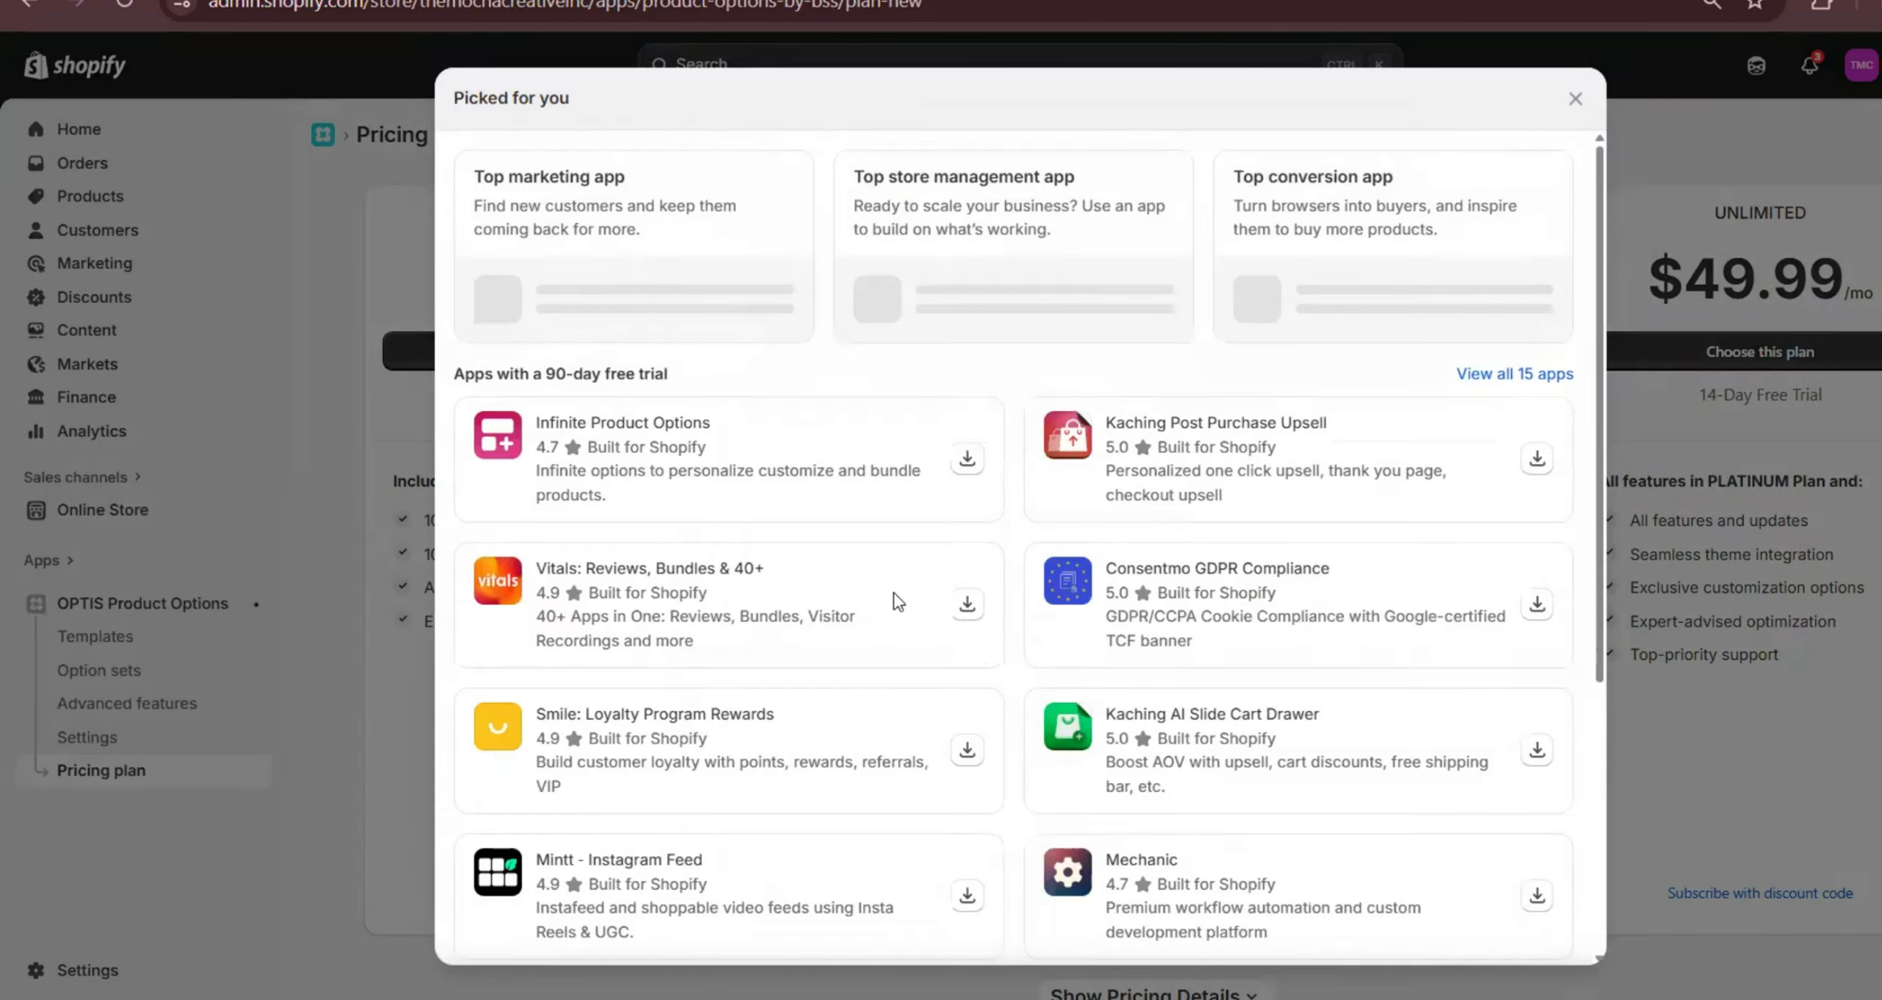
scroll(653, 673, "down", 5)
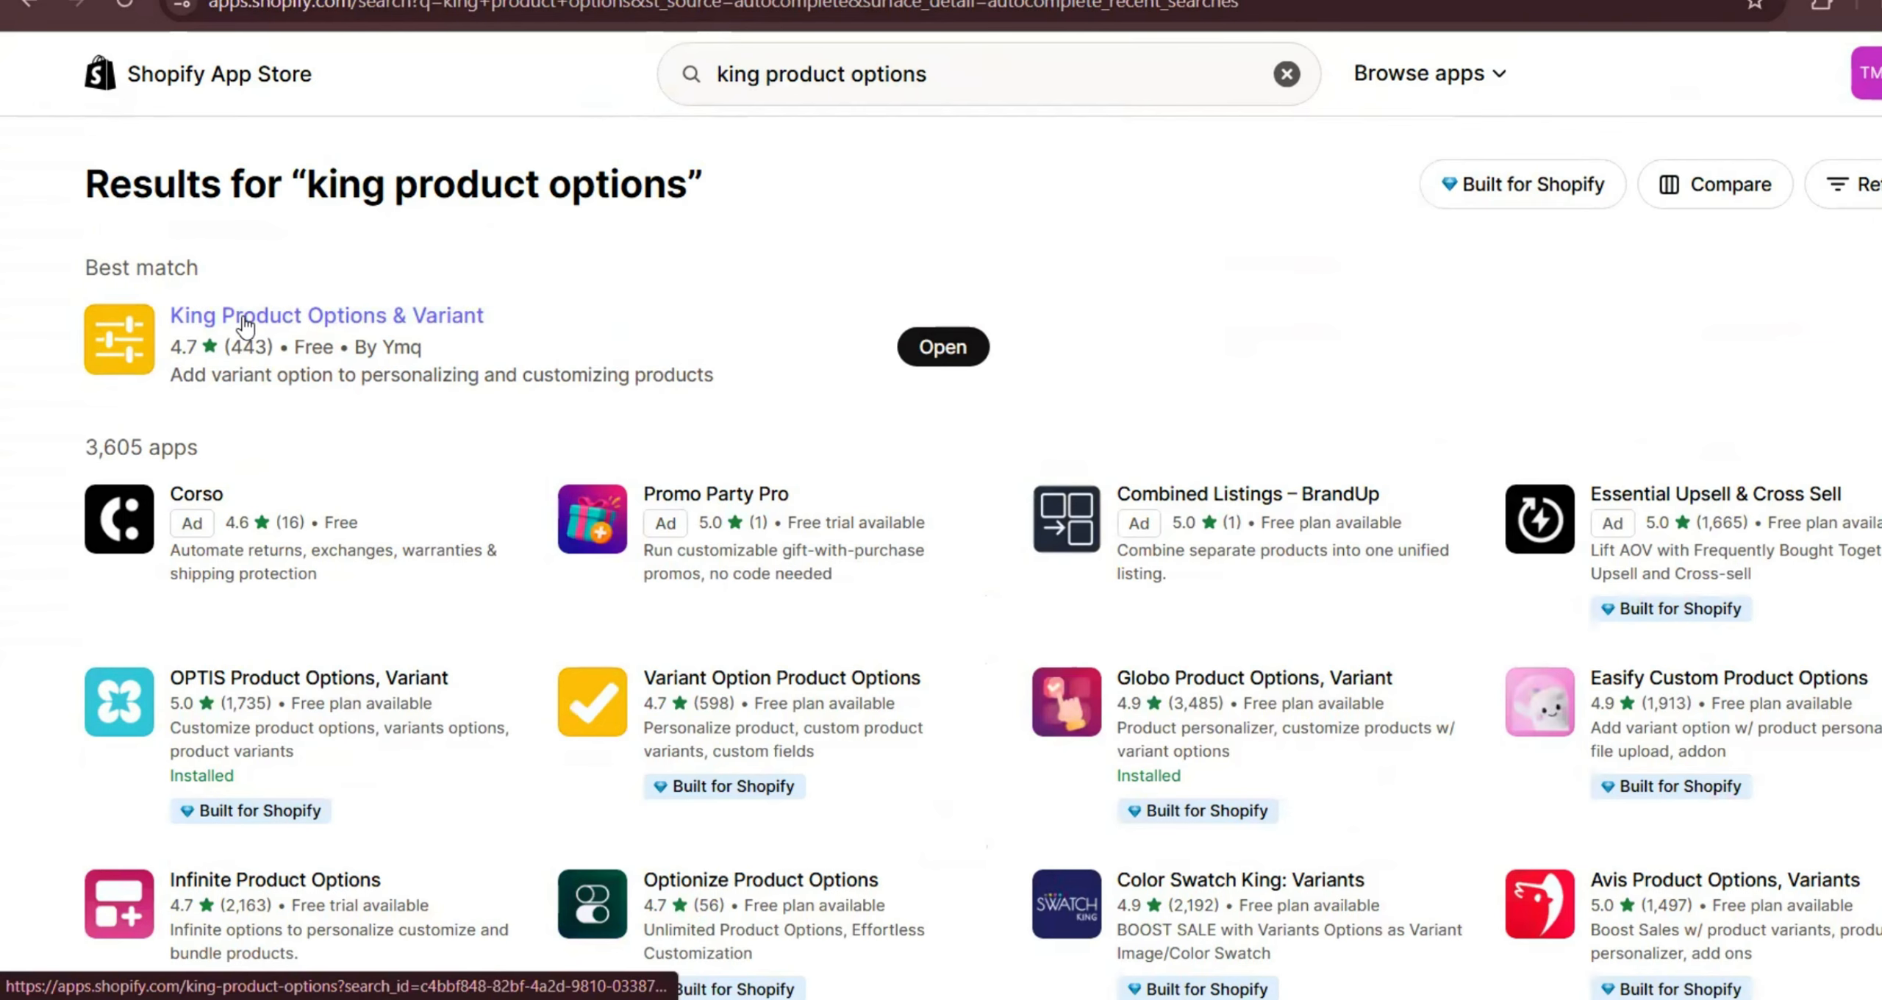
Open the King Product Options & Variant result, dismiss its premium features prompt and check the File upload option type
left_click(245, 325)
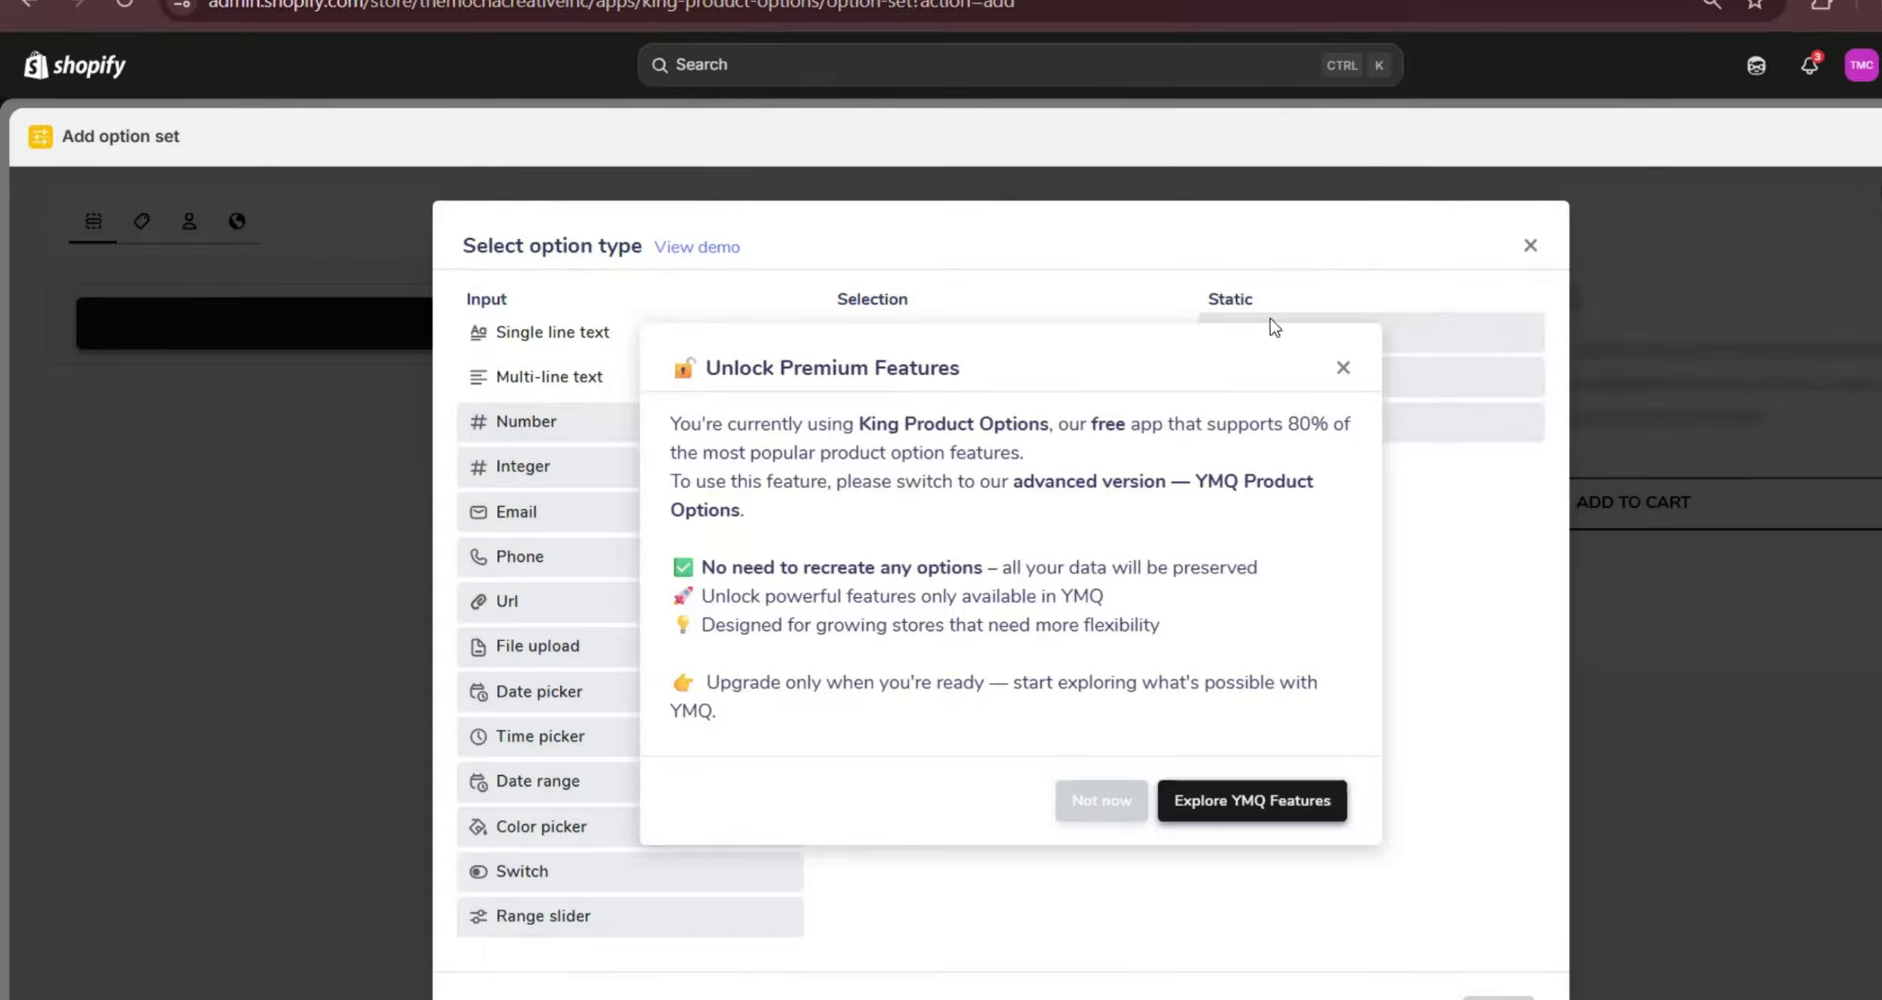
left_click(1343, 367)
left_click(548, 647)
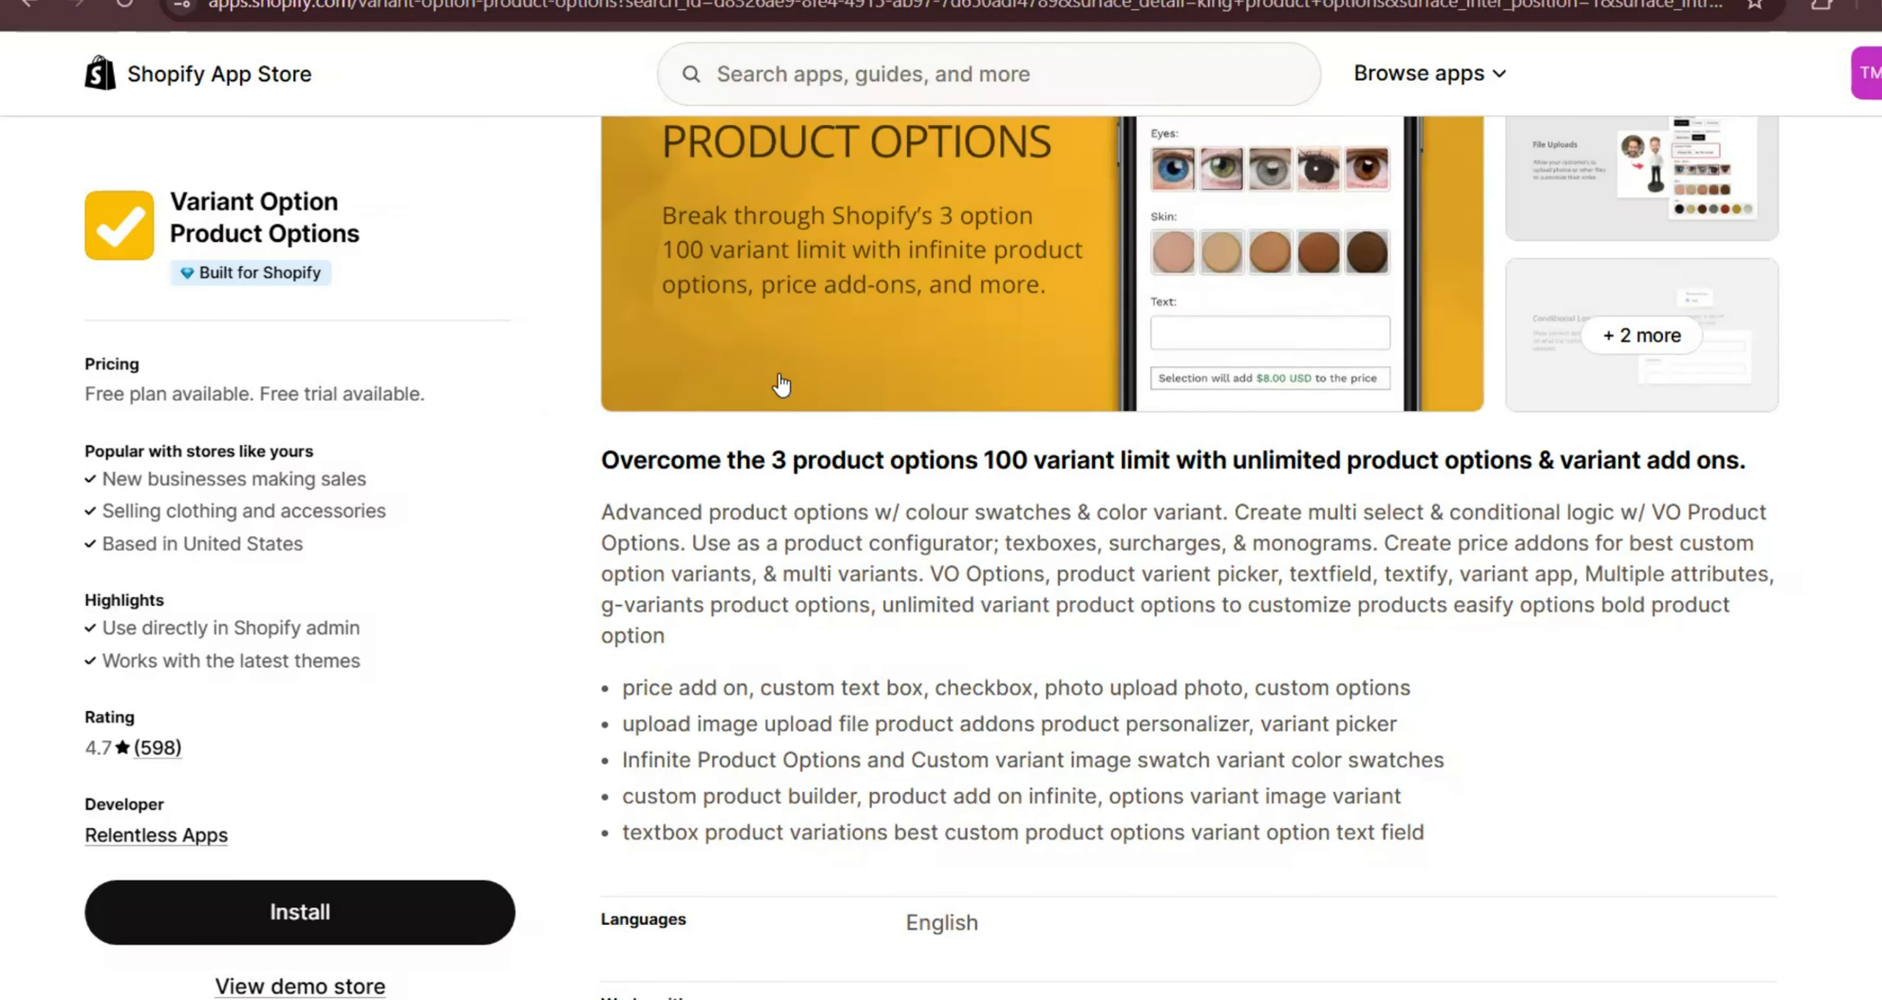
Review the Variant Option Product Options pricing plans and highlight the Starter Plan's product limit
scroll(780, 383, "down", 10)
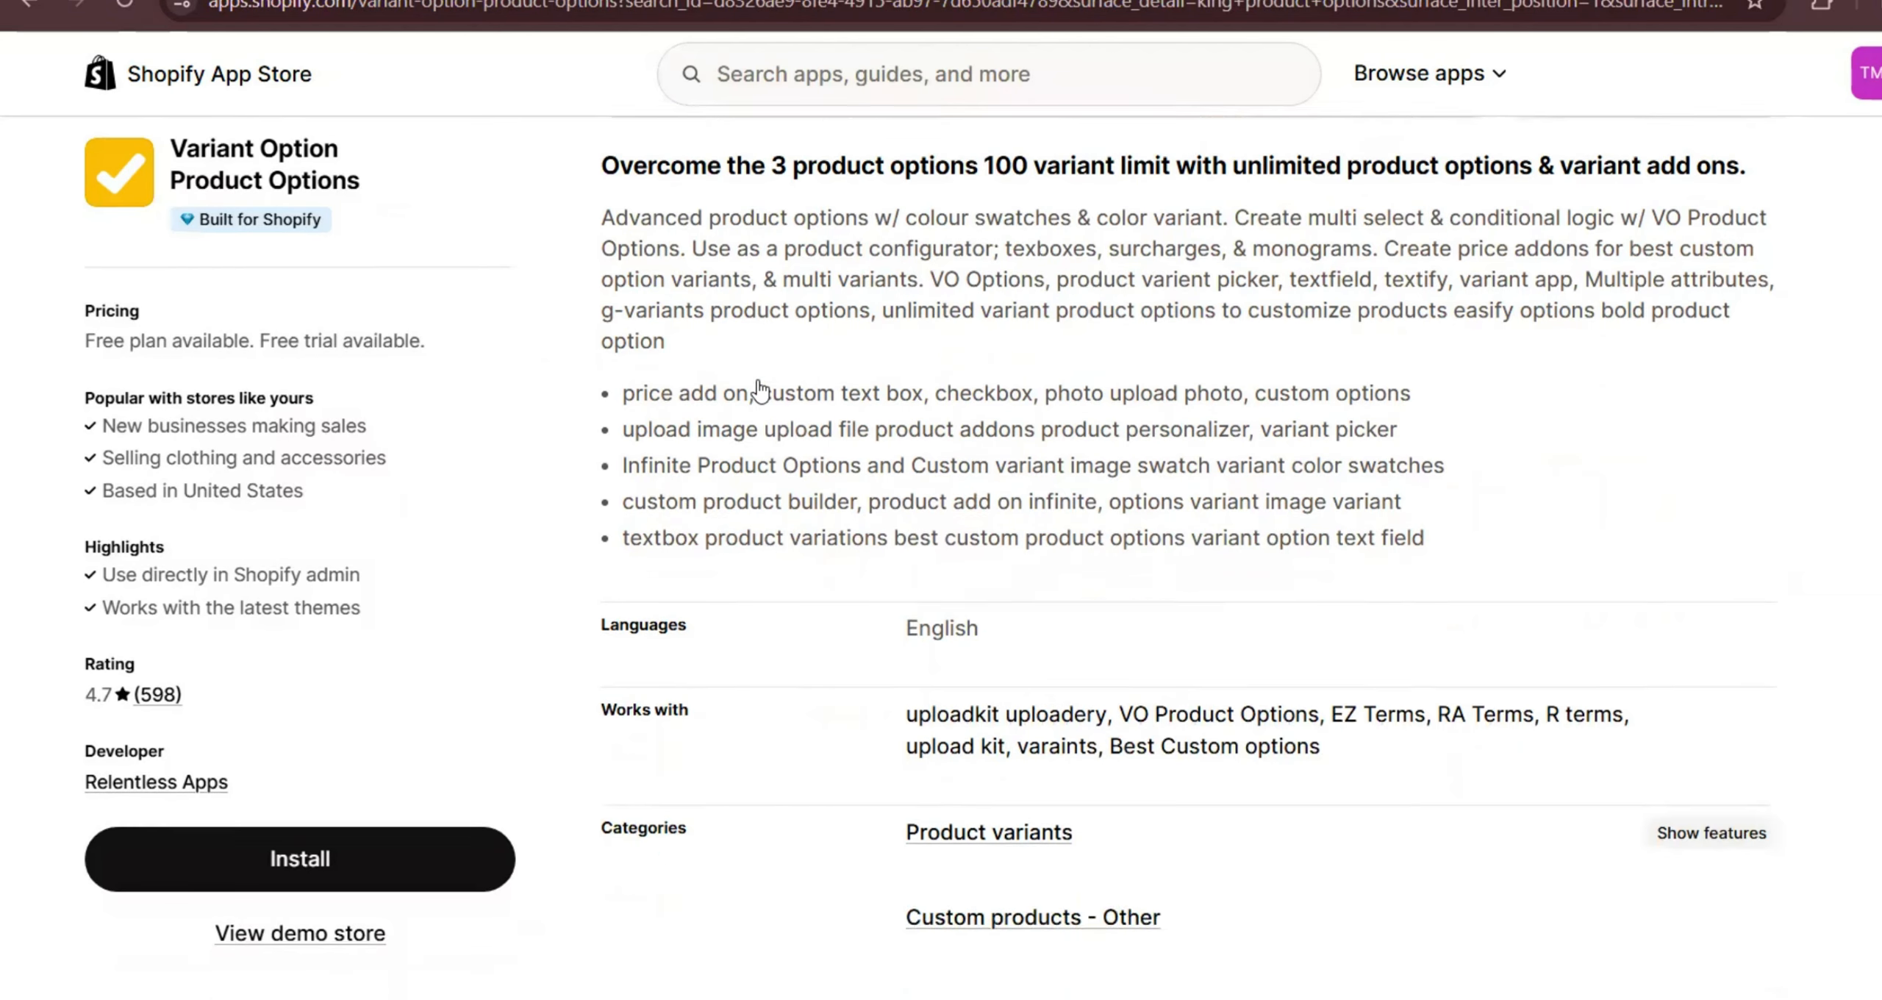
scroll(762, 388, "down", 3)
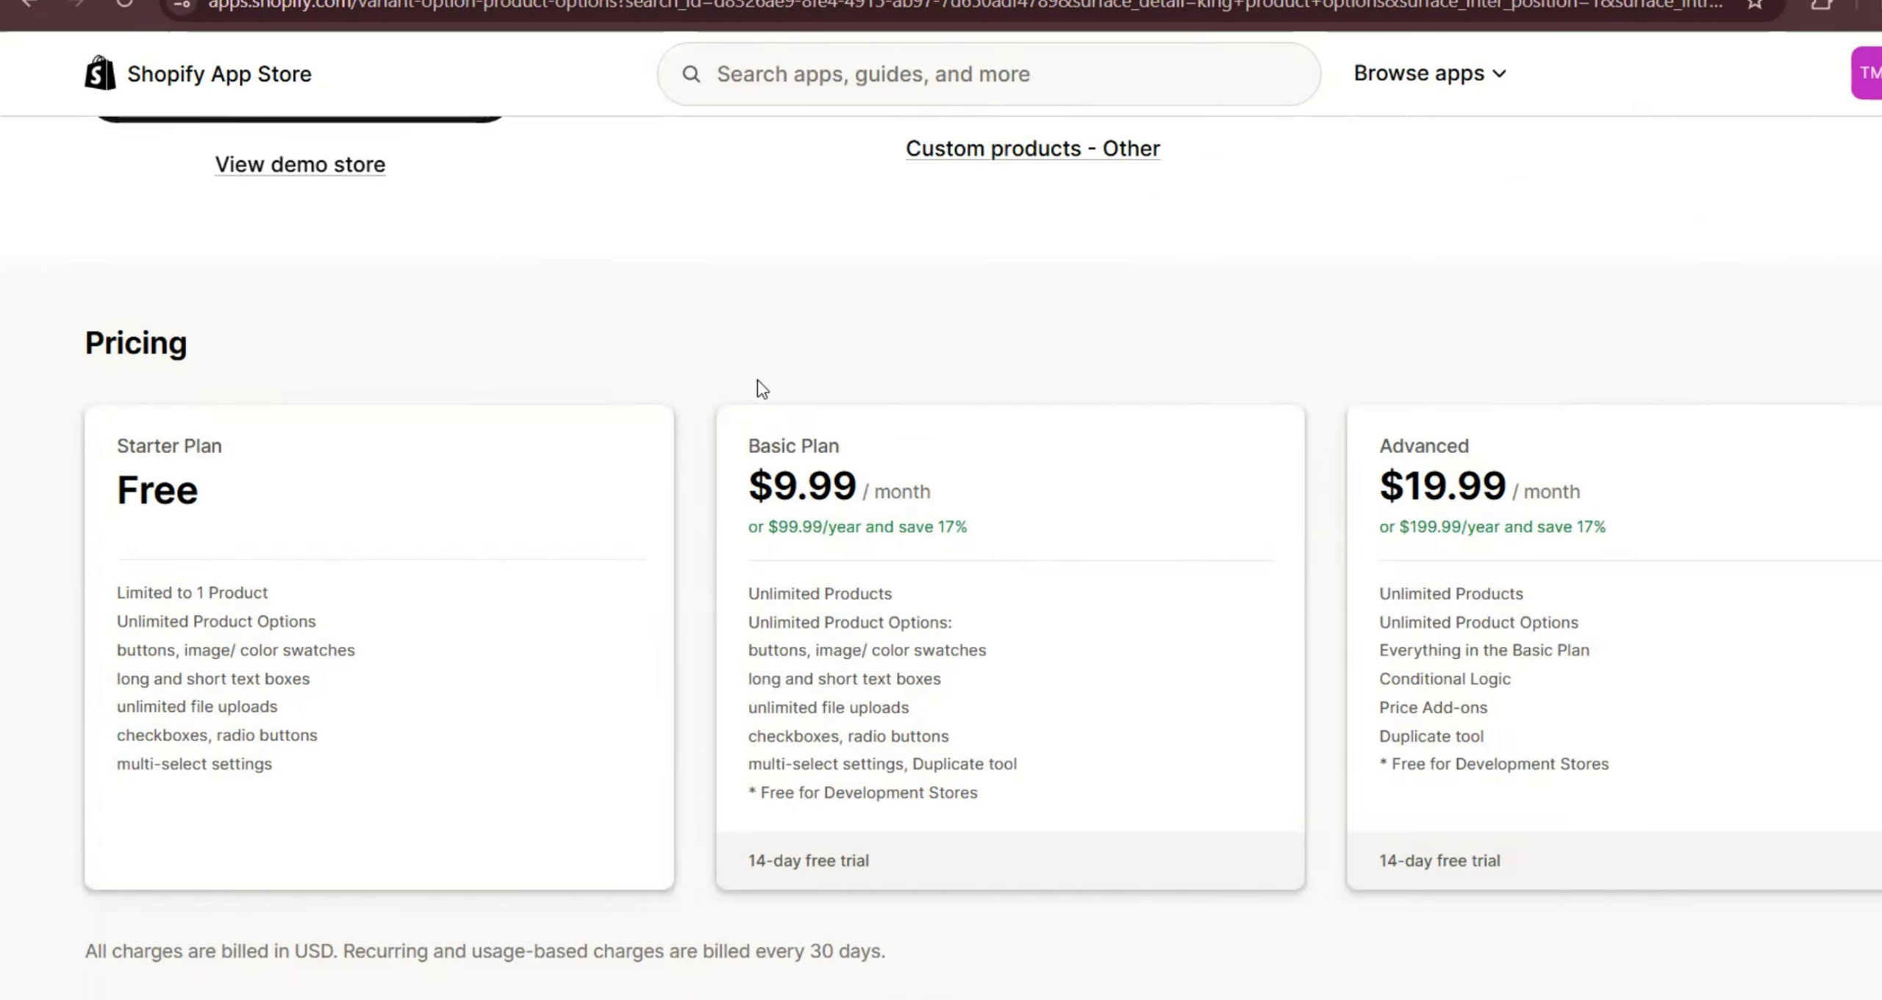
scroll(761, 388, "down", 3)
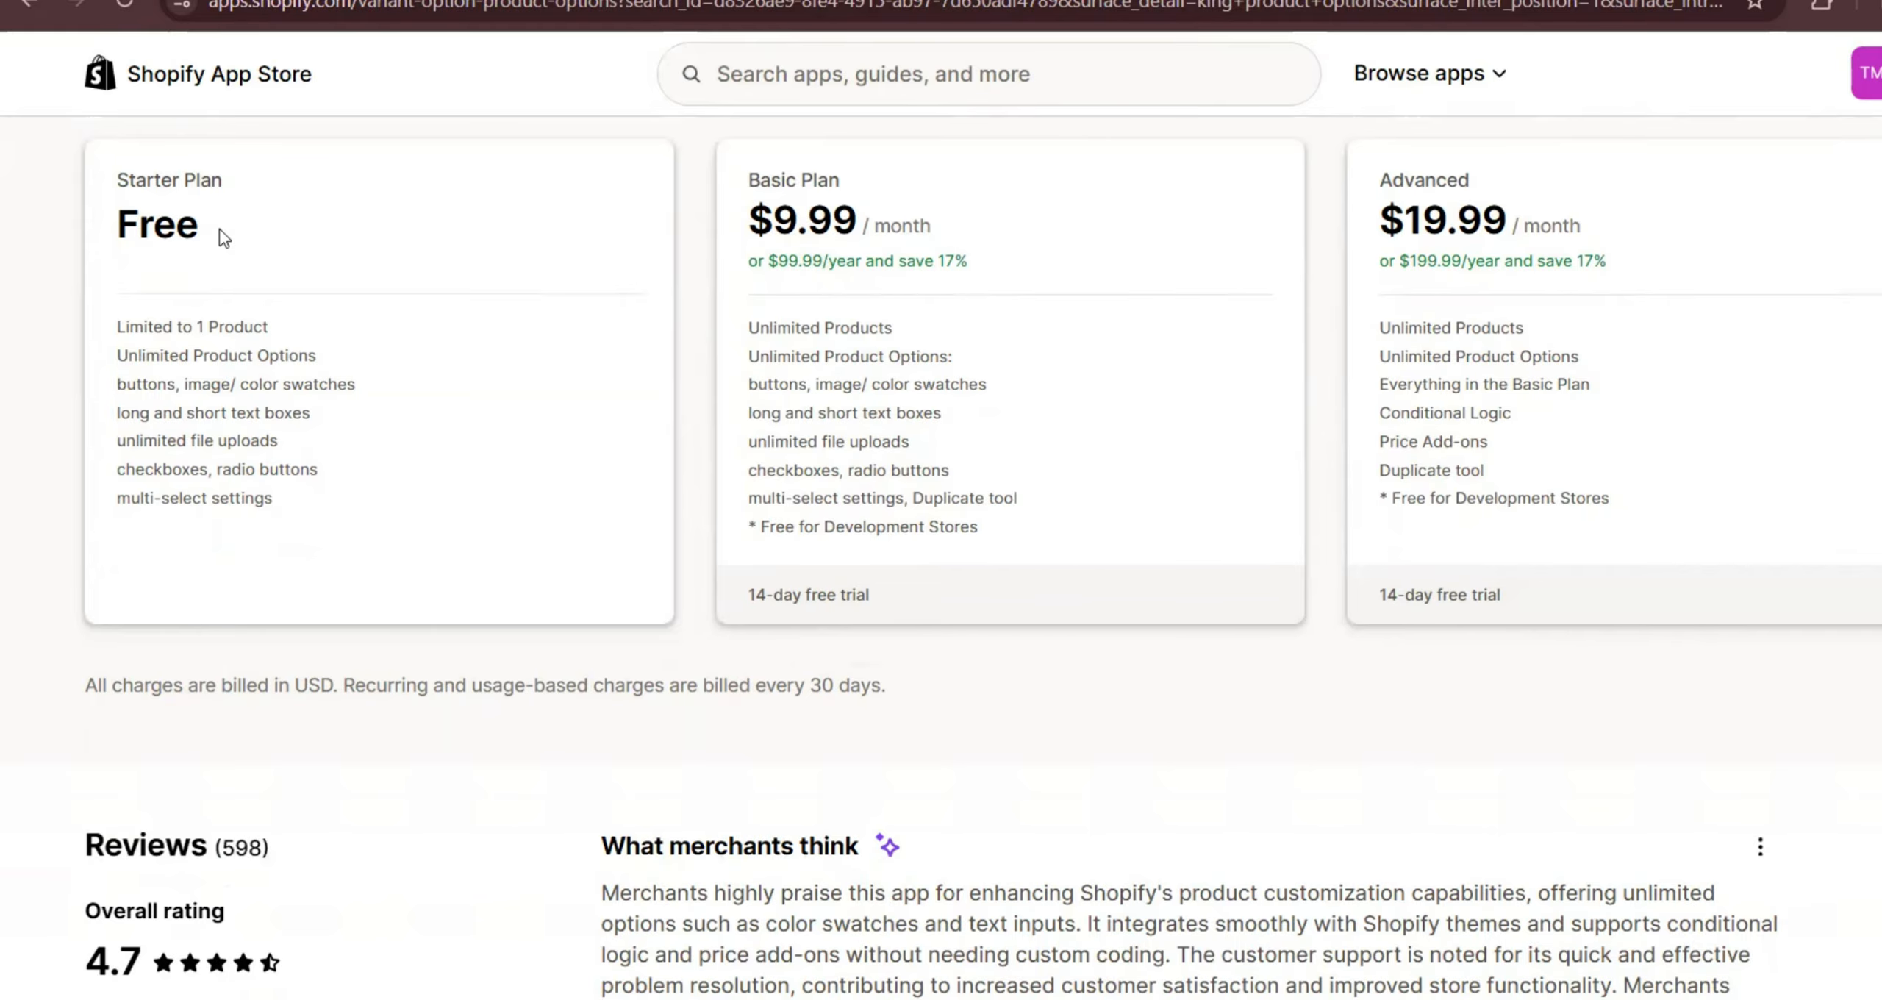
left_click_drag(269, 328, 115, 329)
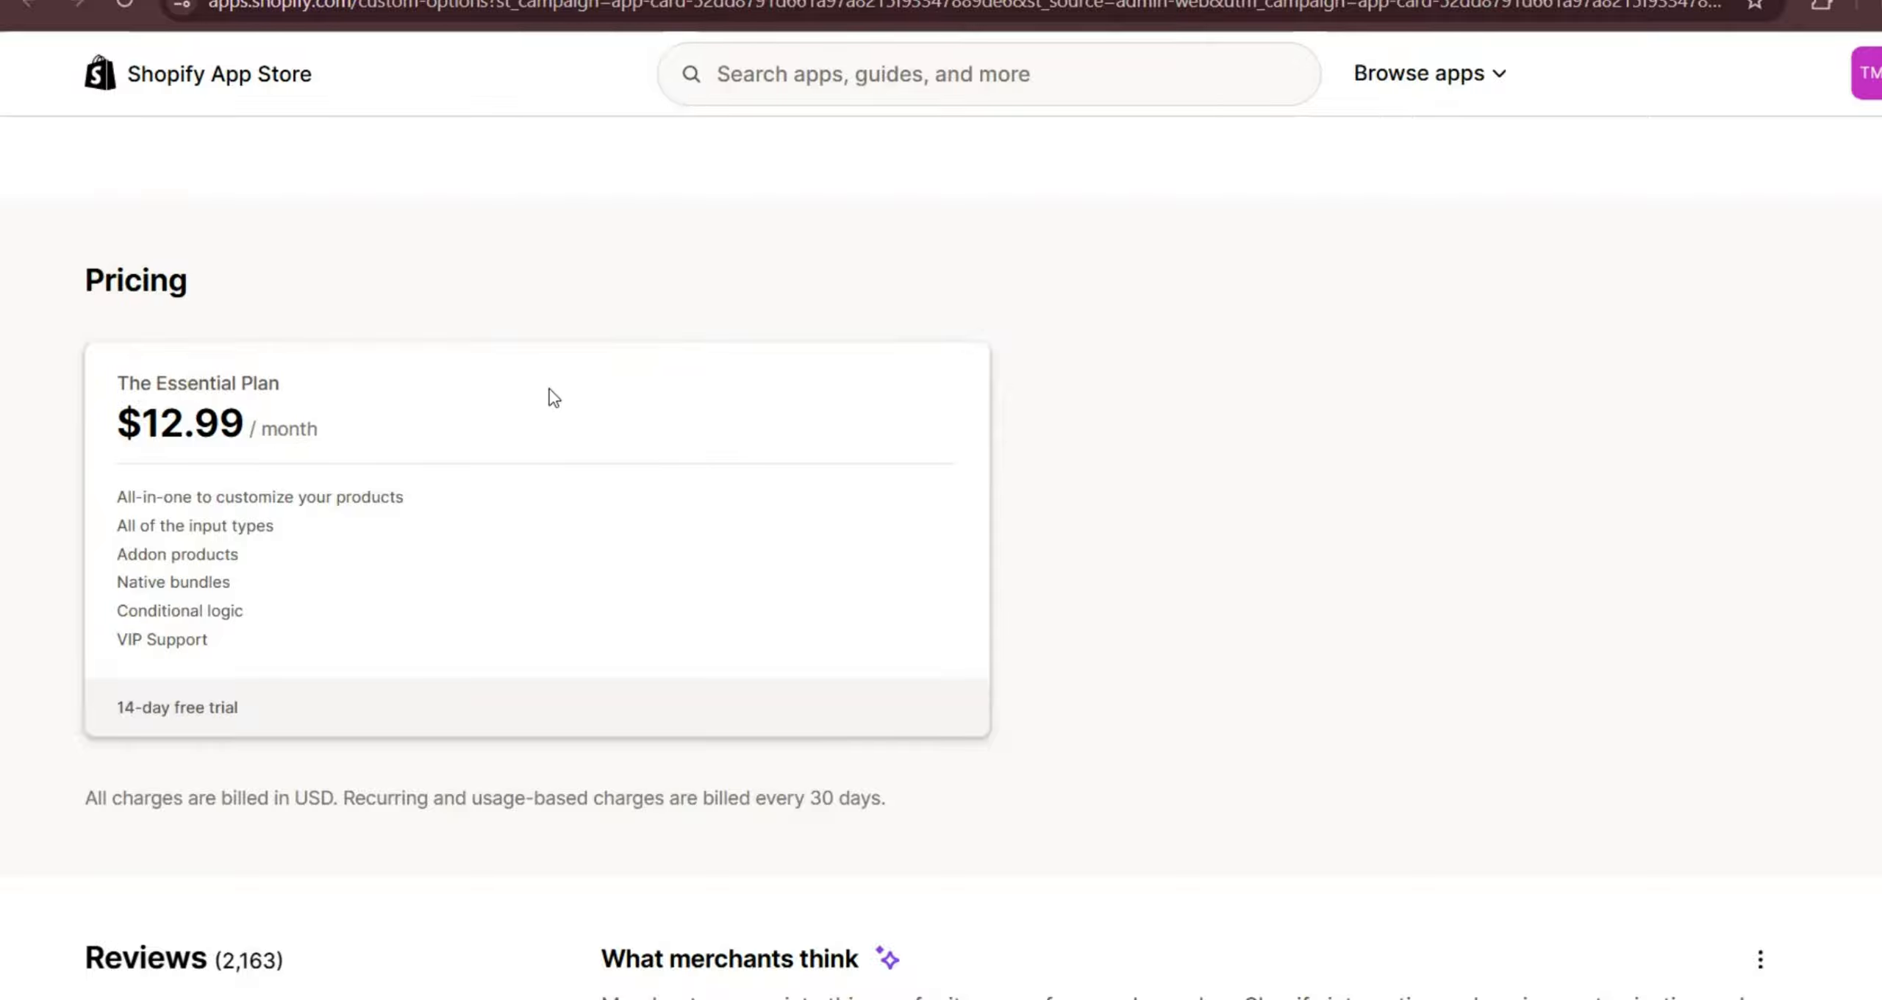
Review the Infinite Product Options app's overview and its Essential Plan pricing
scroll(592, 298, "up", 15)
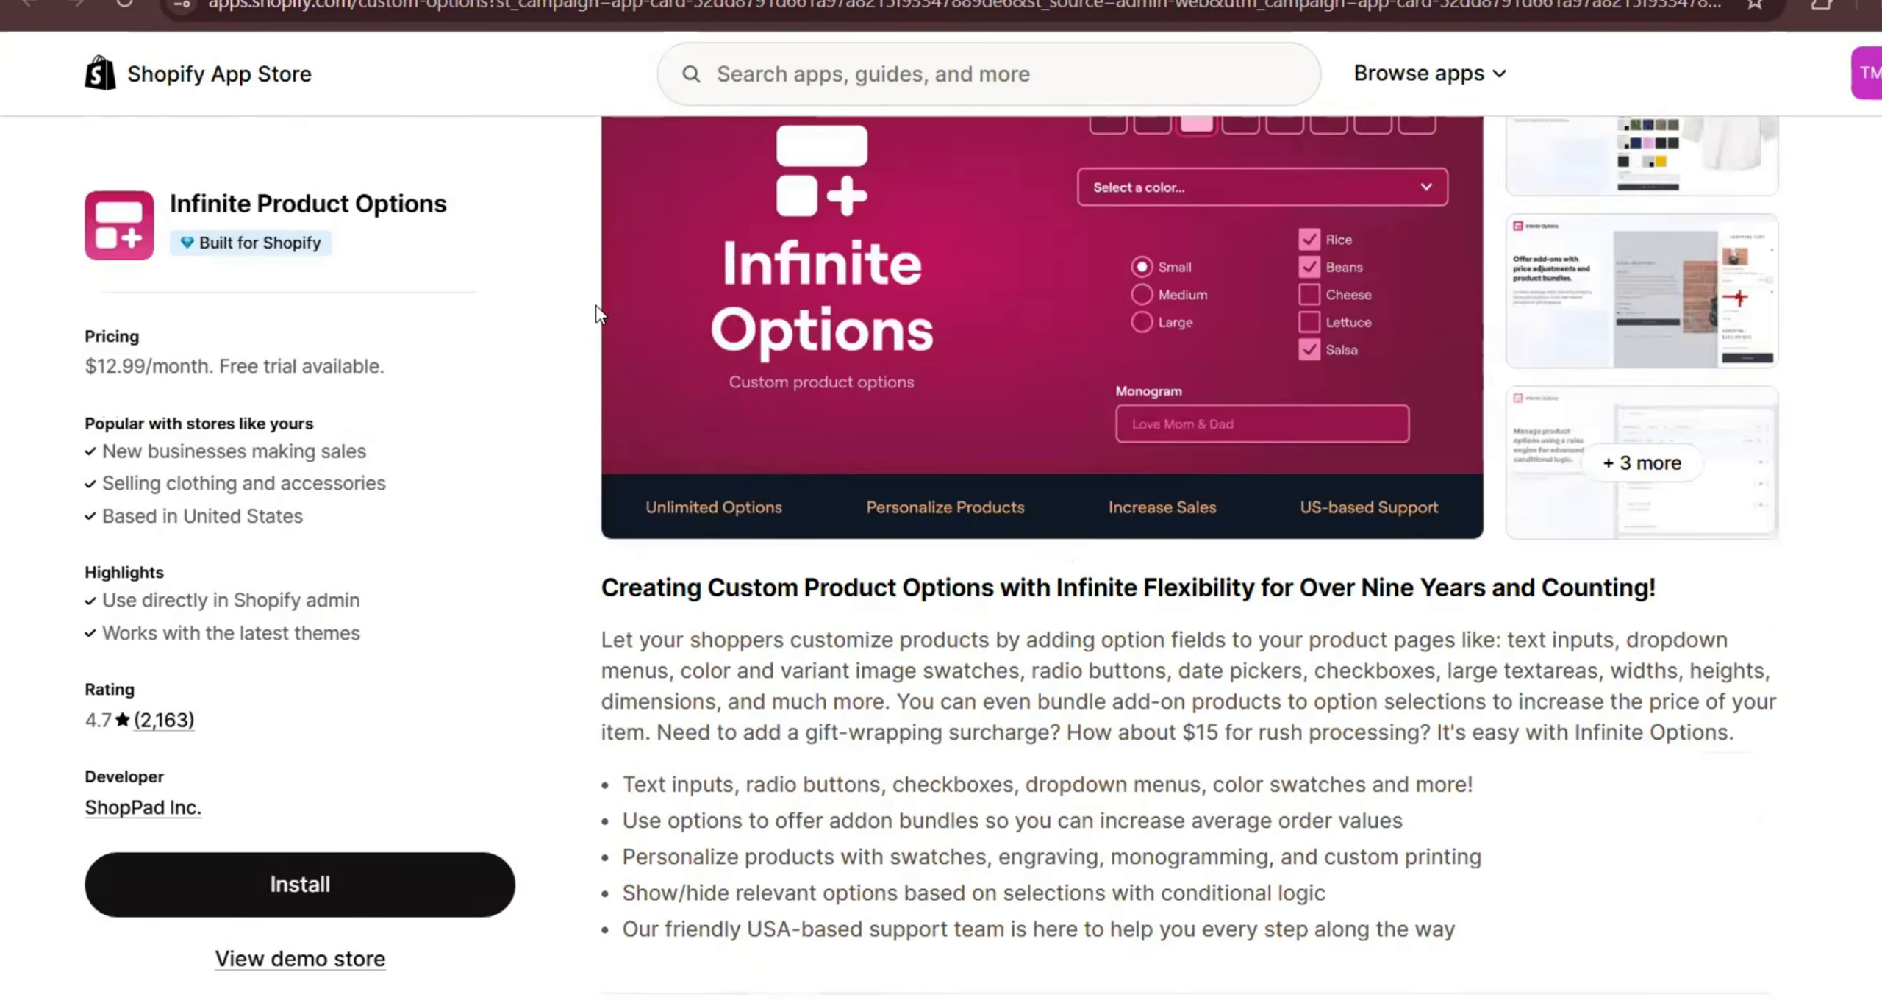
scroll(588, 316, "down", 15)
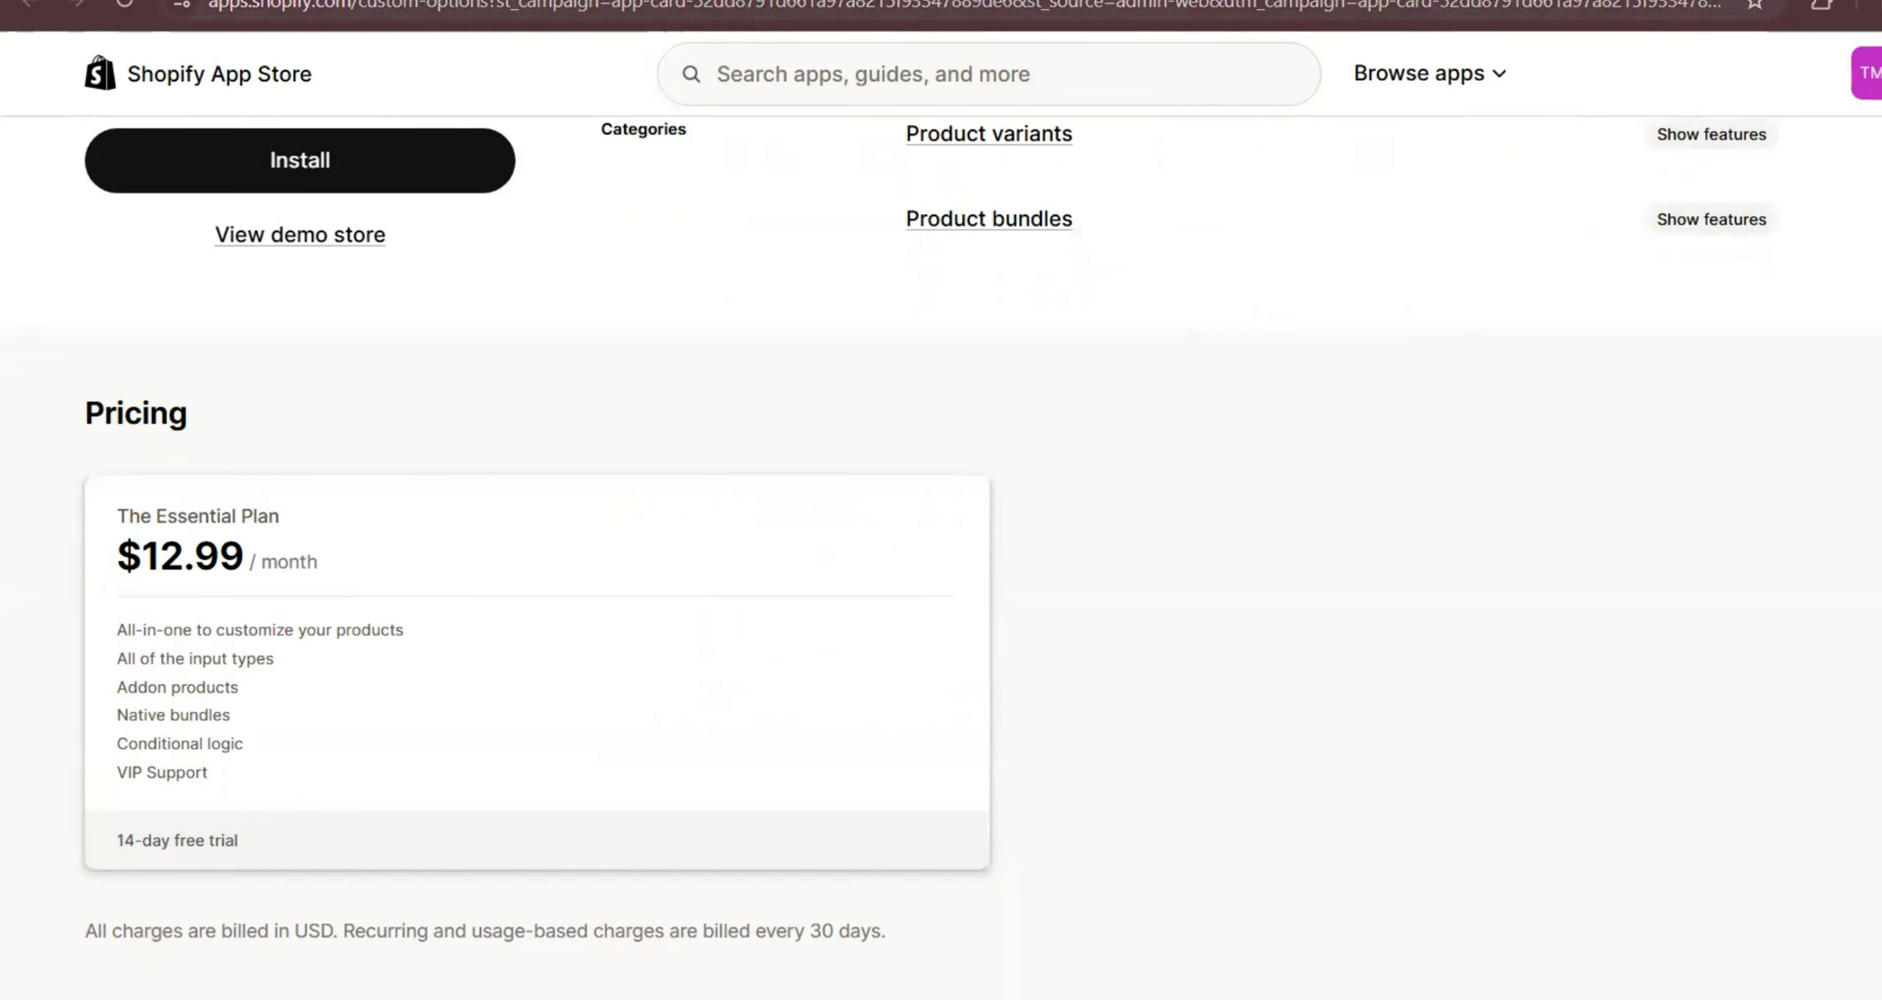
Go back to the Globo pricing plans and highlight the Premium plan's price add-ons line again
left_click(841, 0)
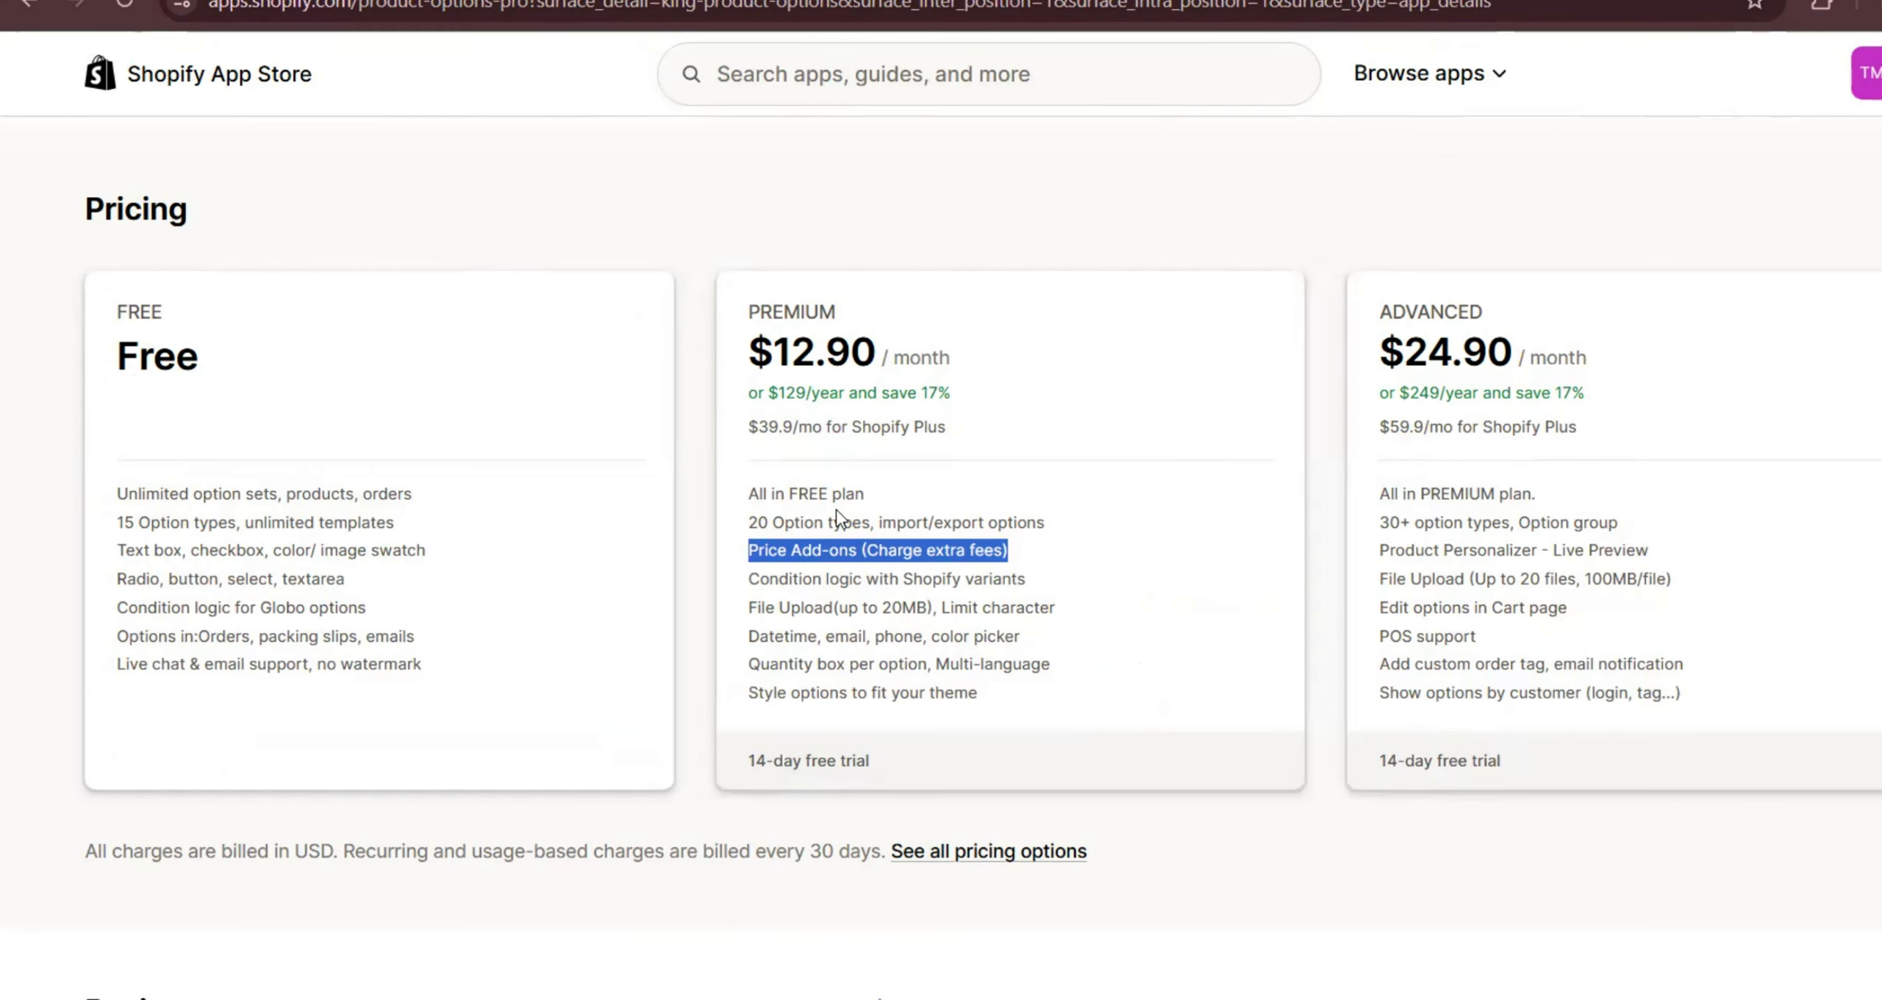
left_click_drag(1033, 559, 749, 550)
left_click_drag(1004, 550, 851, 360)
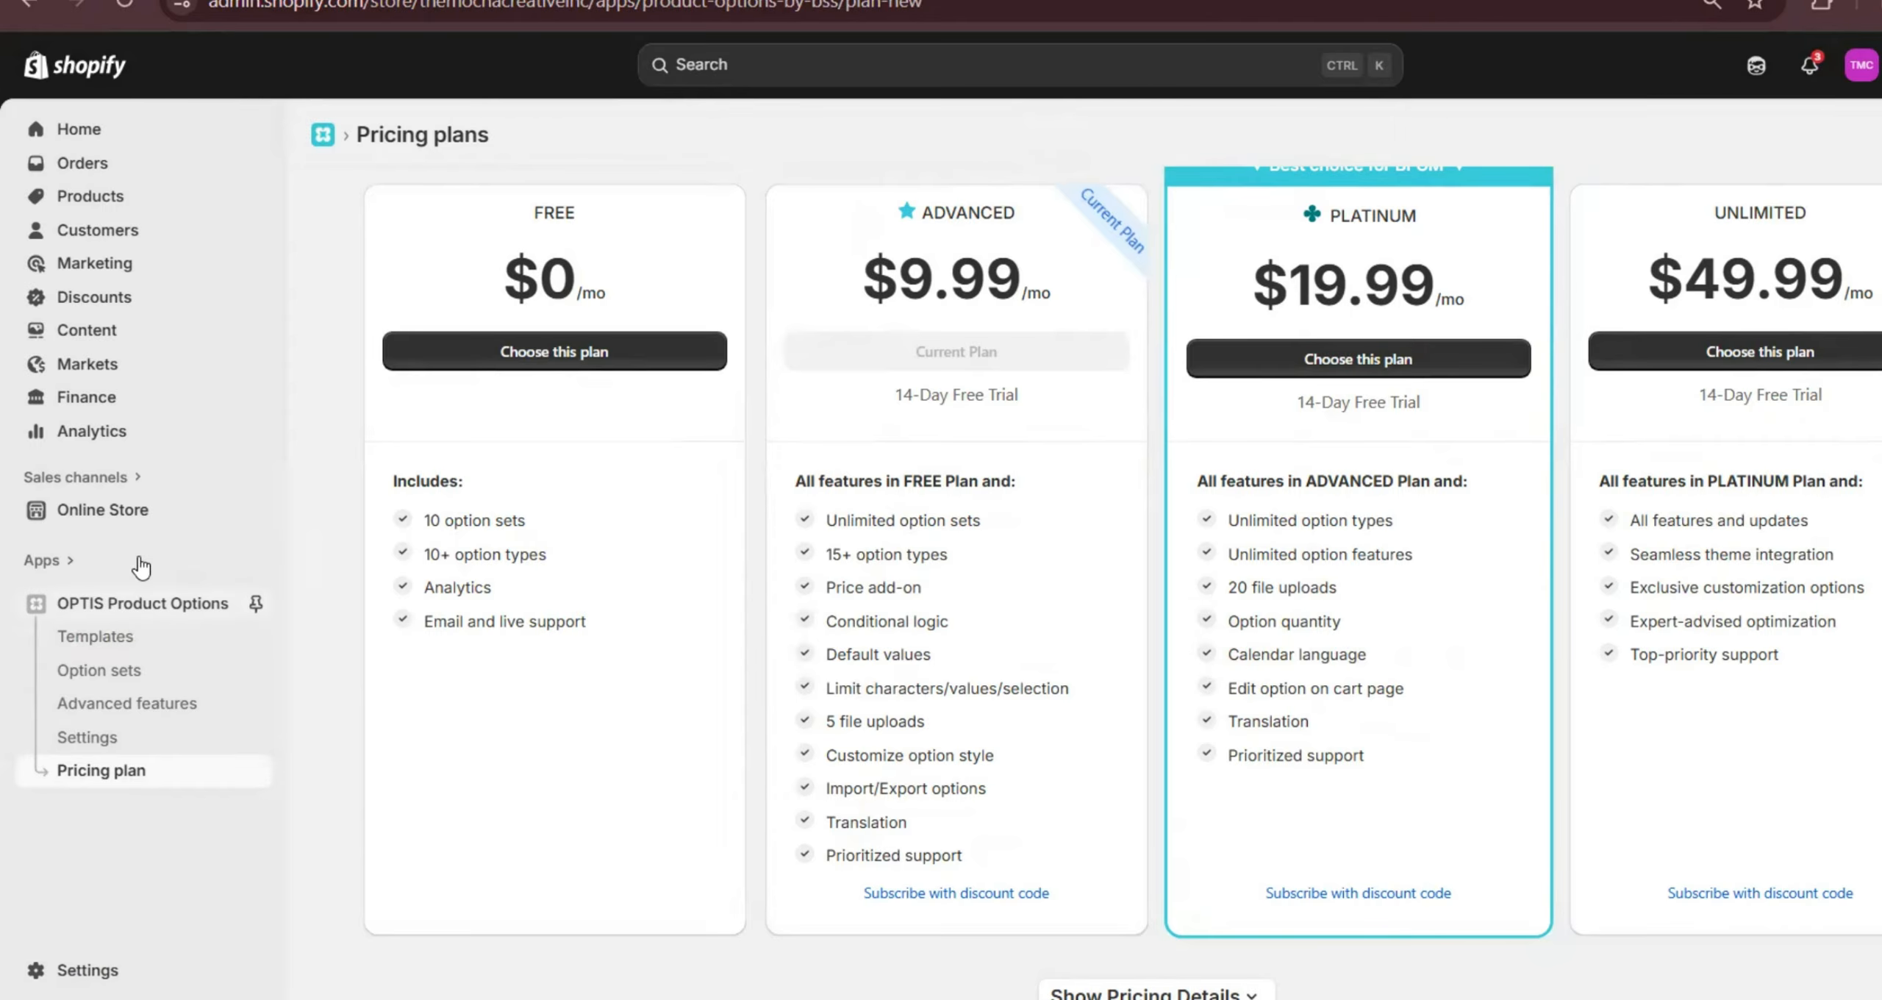
Look through the installed apps list, close it and highlight the Free plan's option sets limit on the OPTIS pricing page
left_click(54, 565)
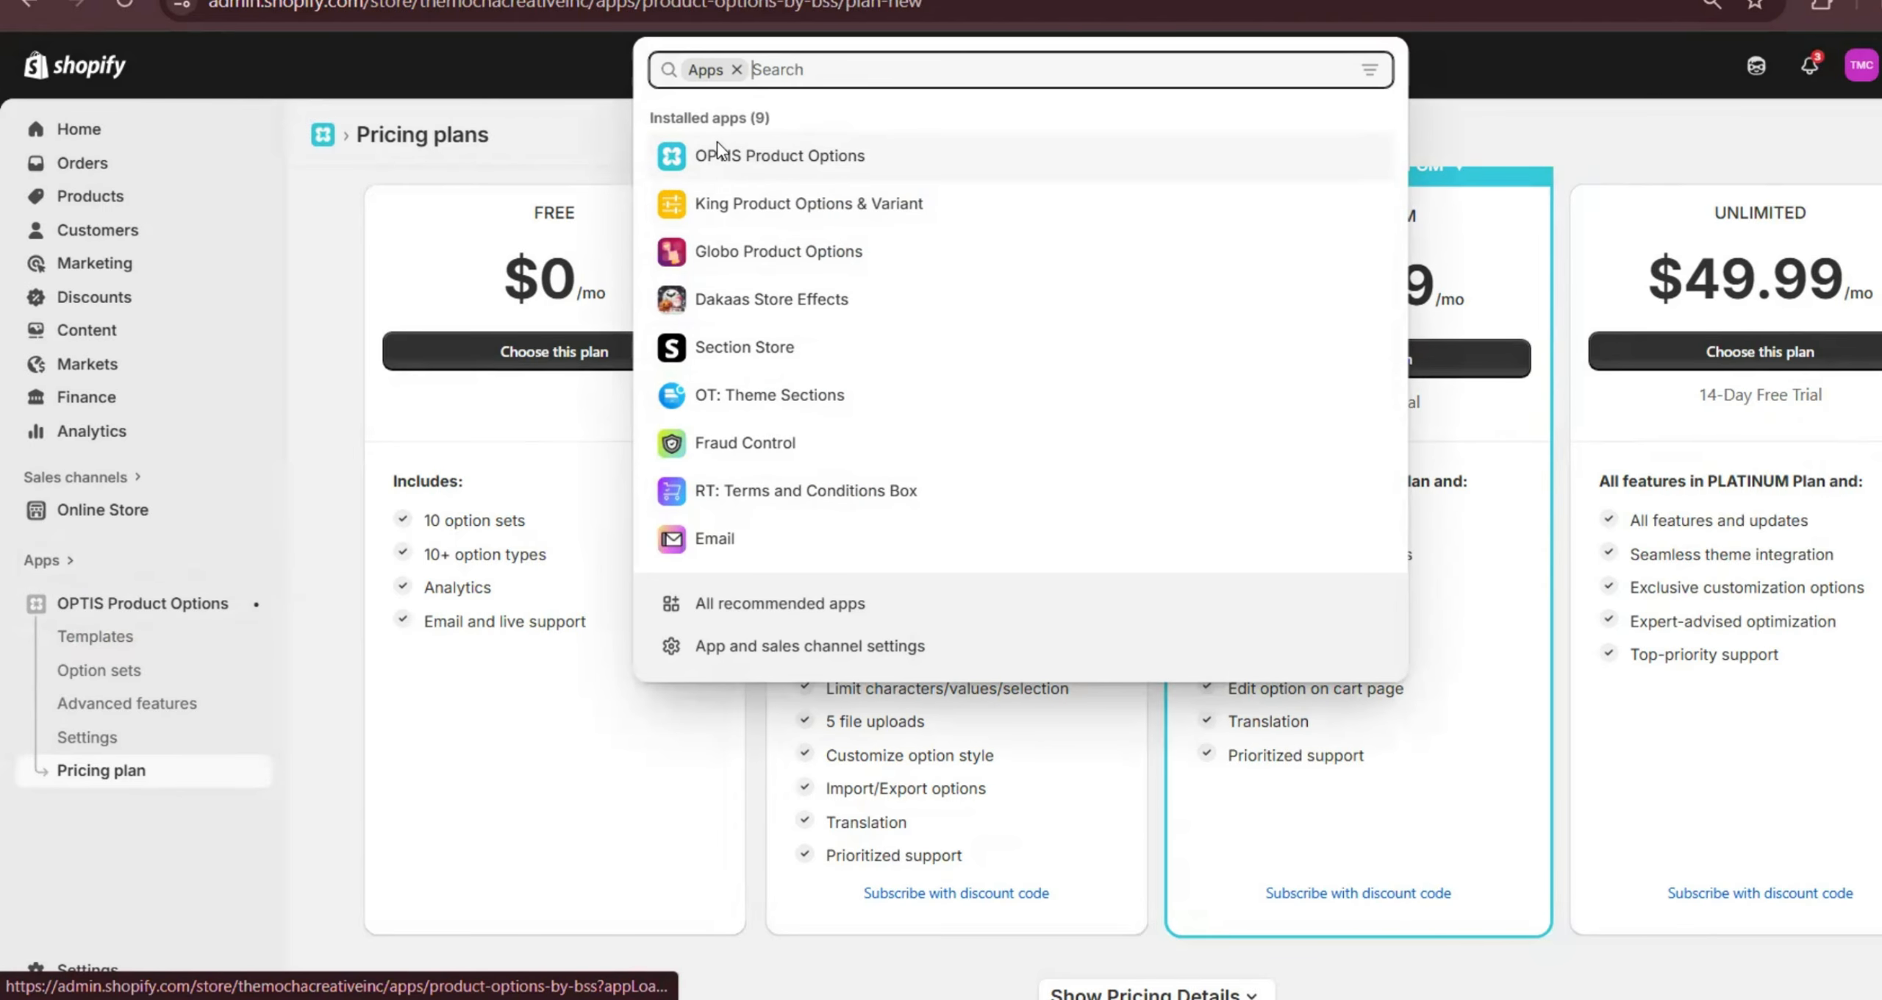
left_click(536, 399)
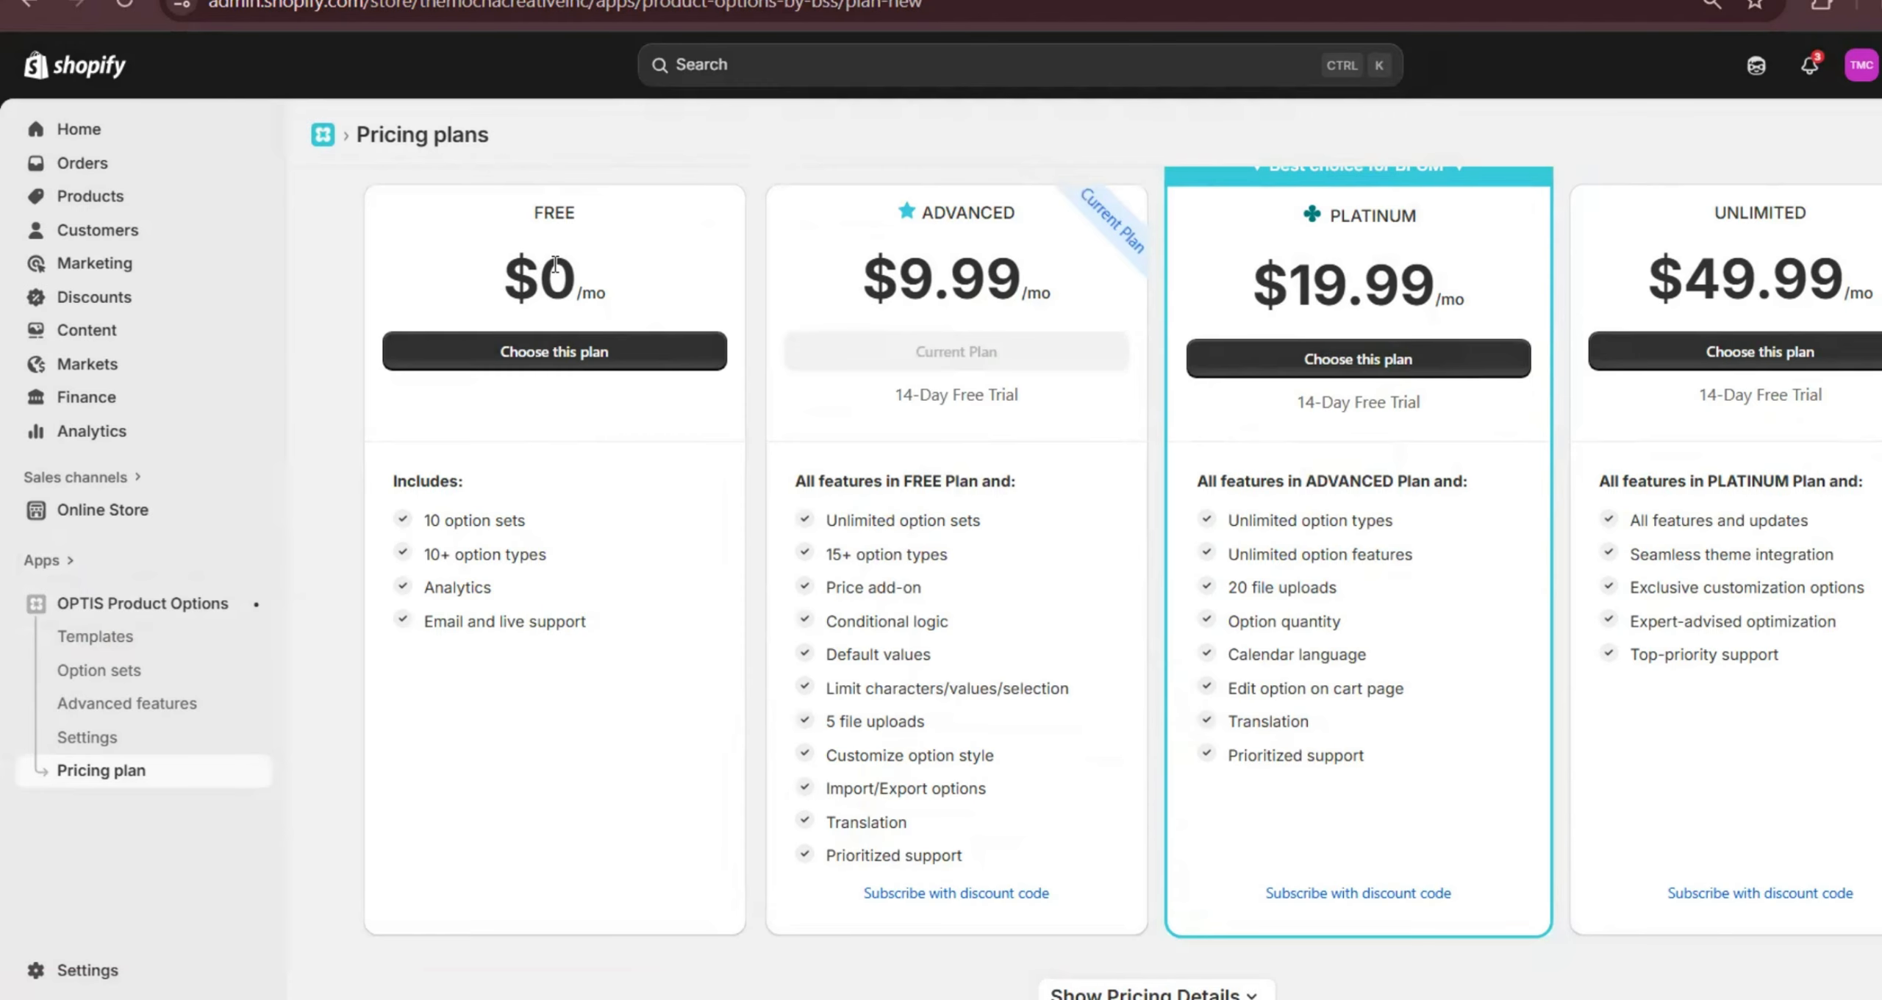
left_click_drag(528, 521, 425, 522)
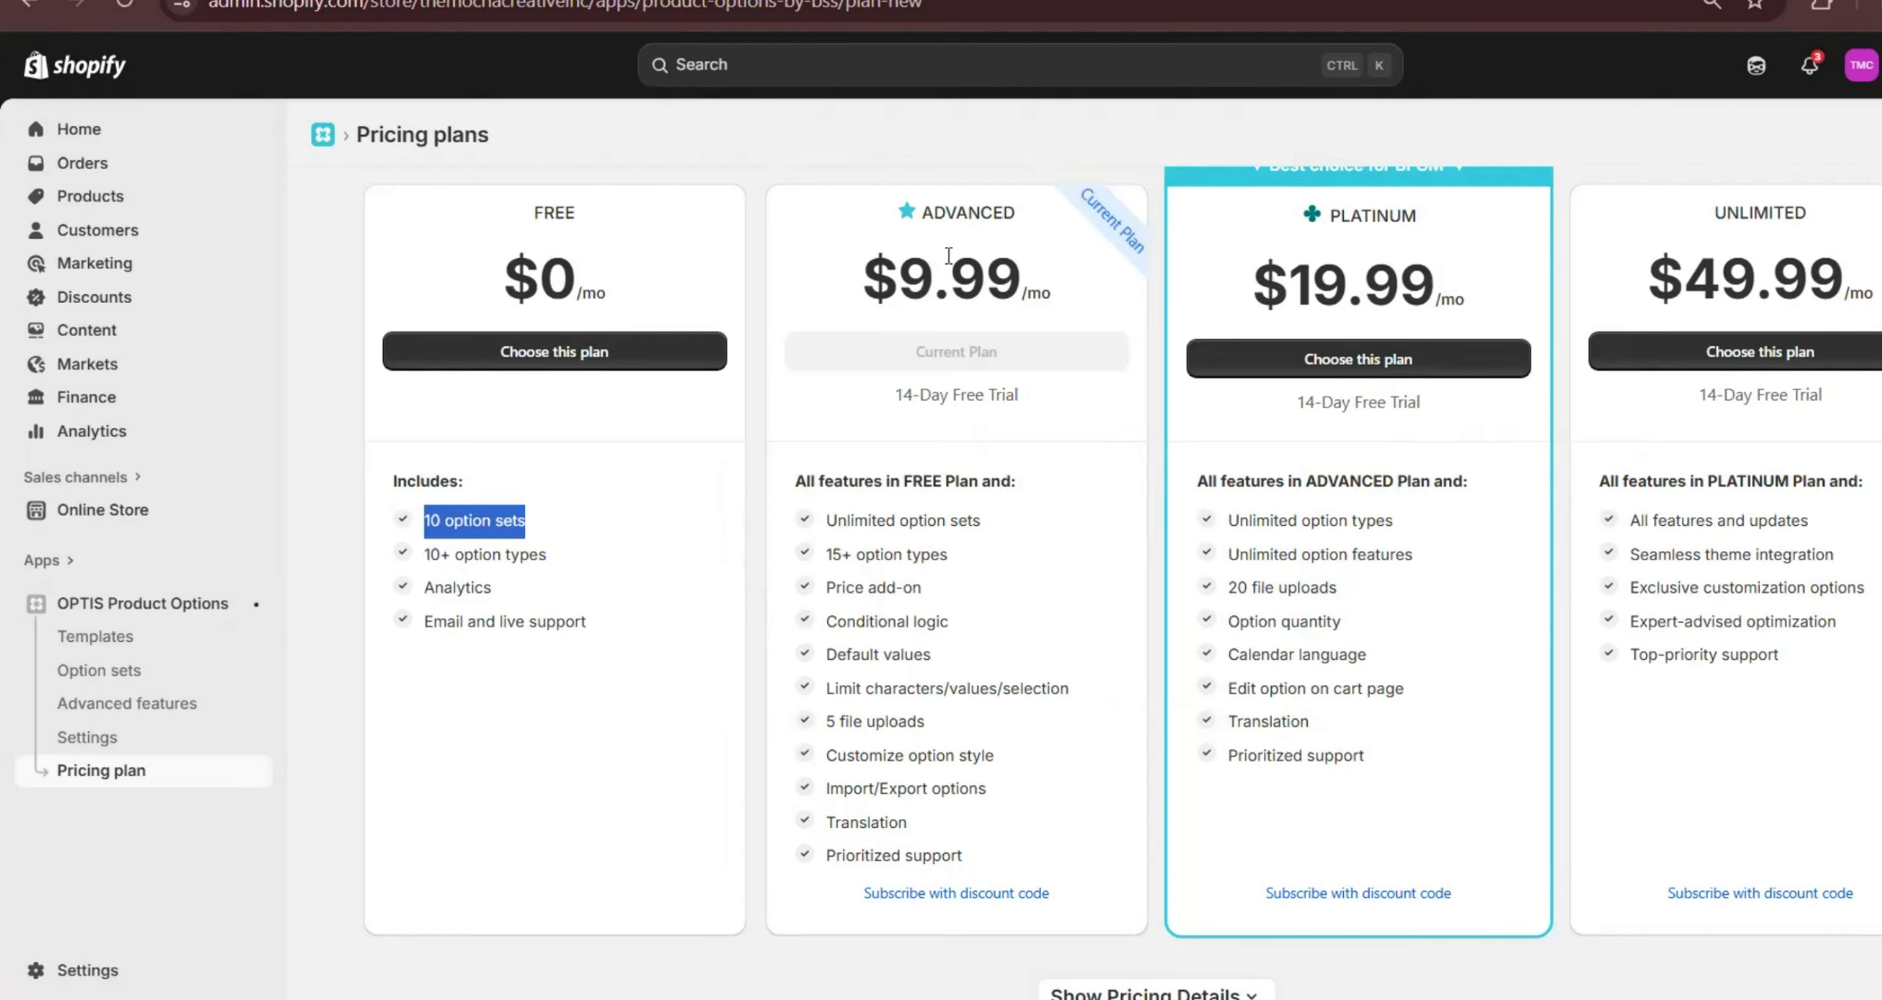
Highlight the Advanced plan's option sets, file uploads and price add-on lines on the OPTIS pricing page
left_click(941, 597)
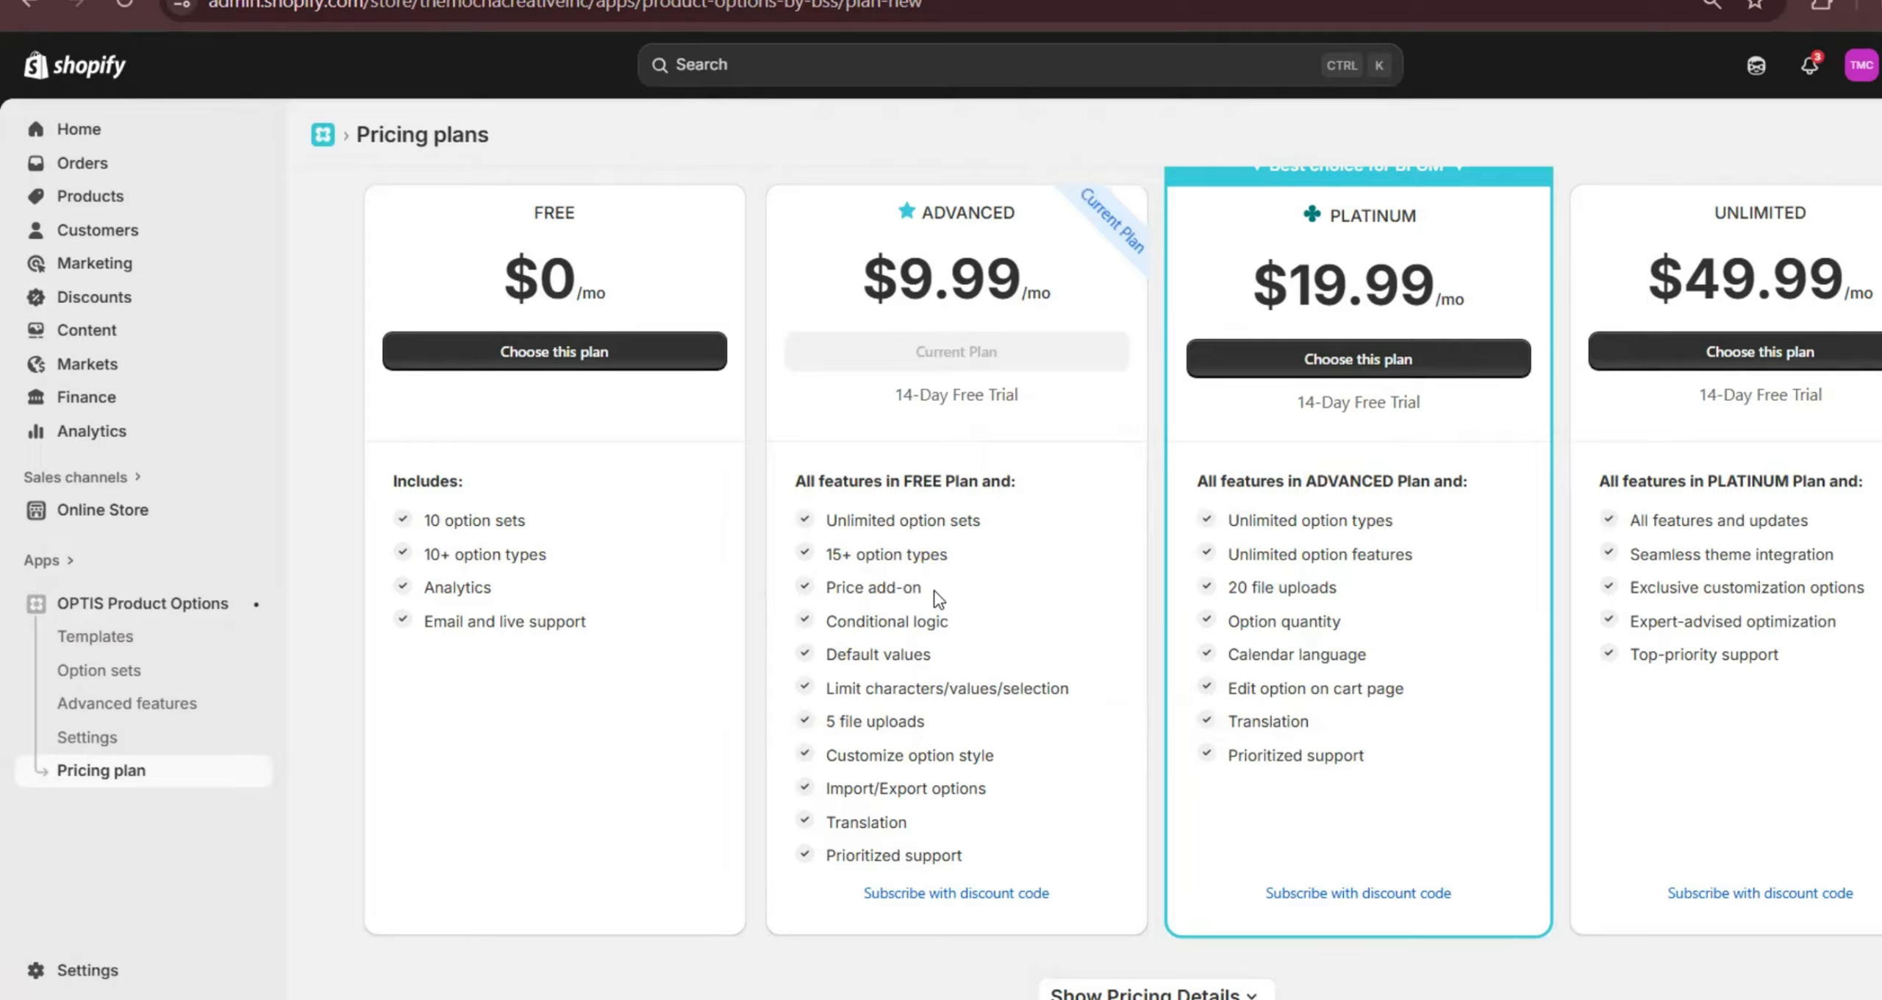
left_click_drag(938, 597, 830, 605)
left_click_drag(980, 521, 826, 532)
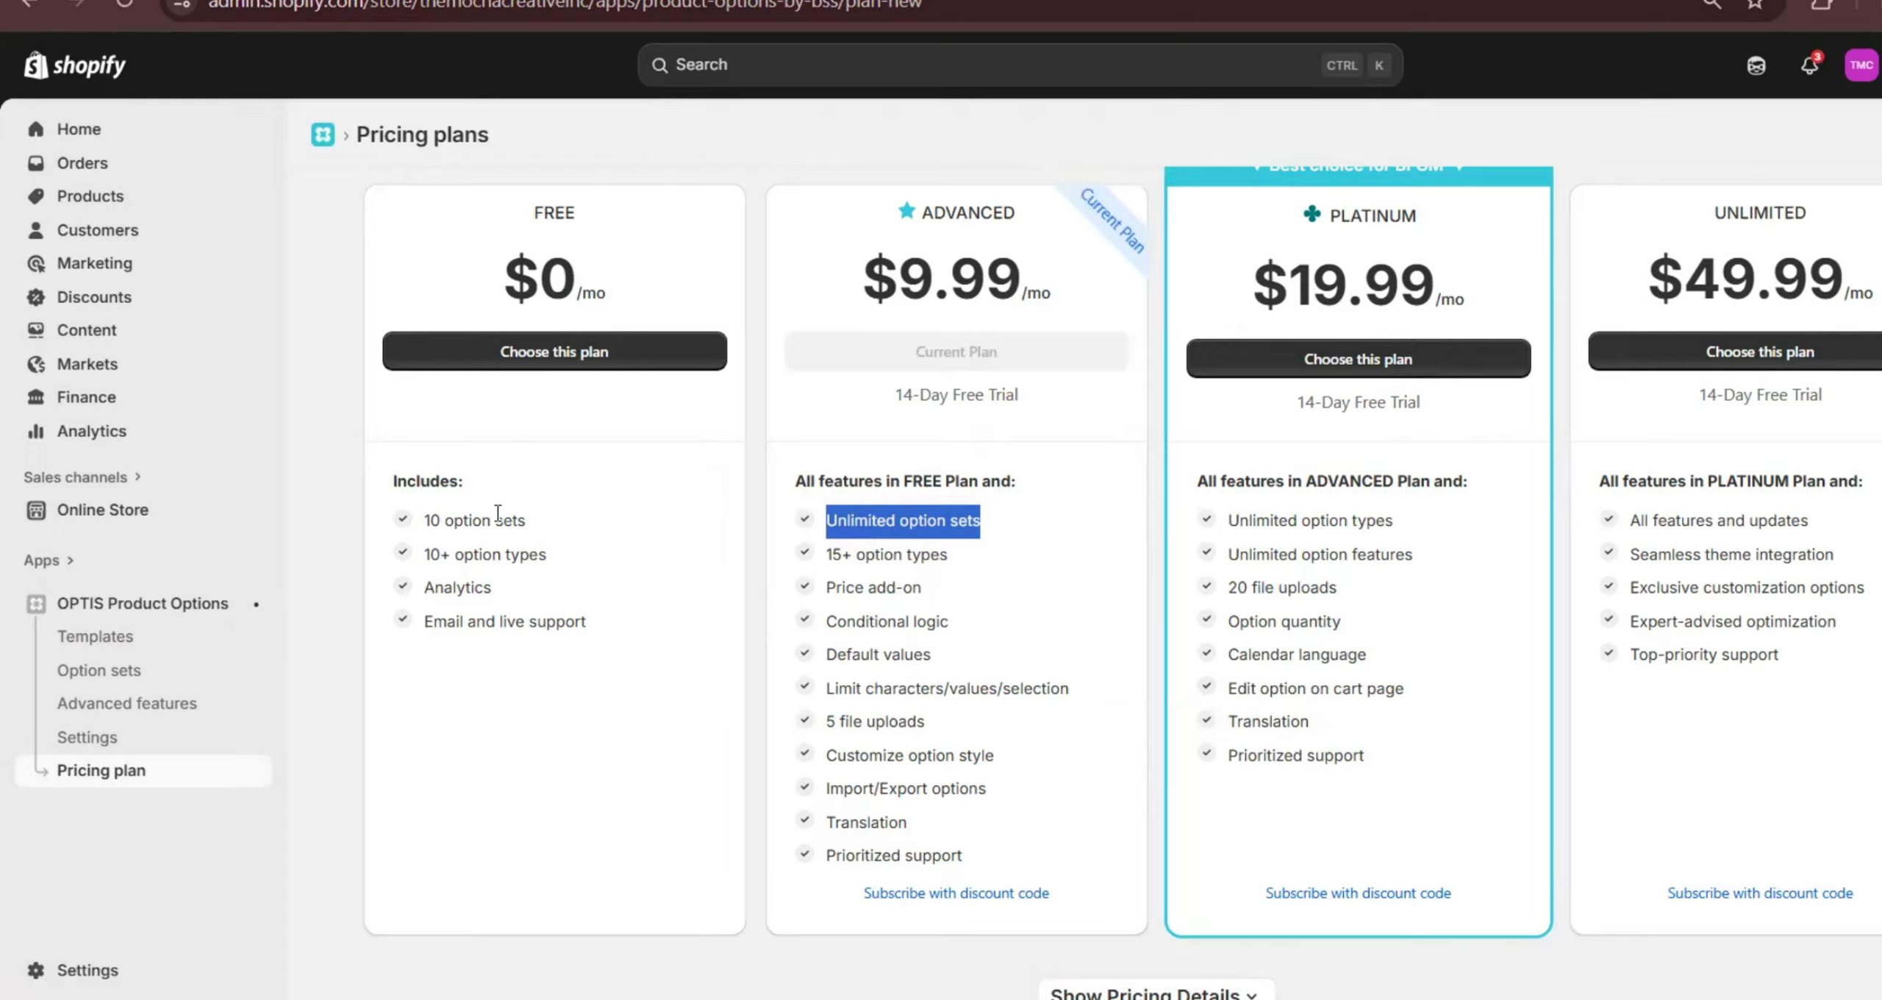
left_click_drag(925, 722, 830, 728)
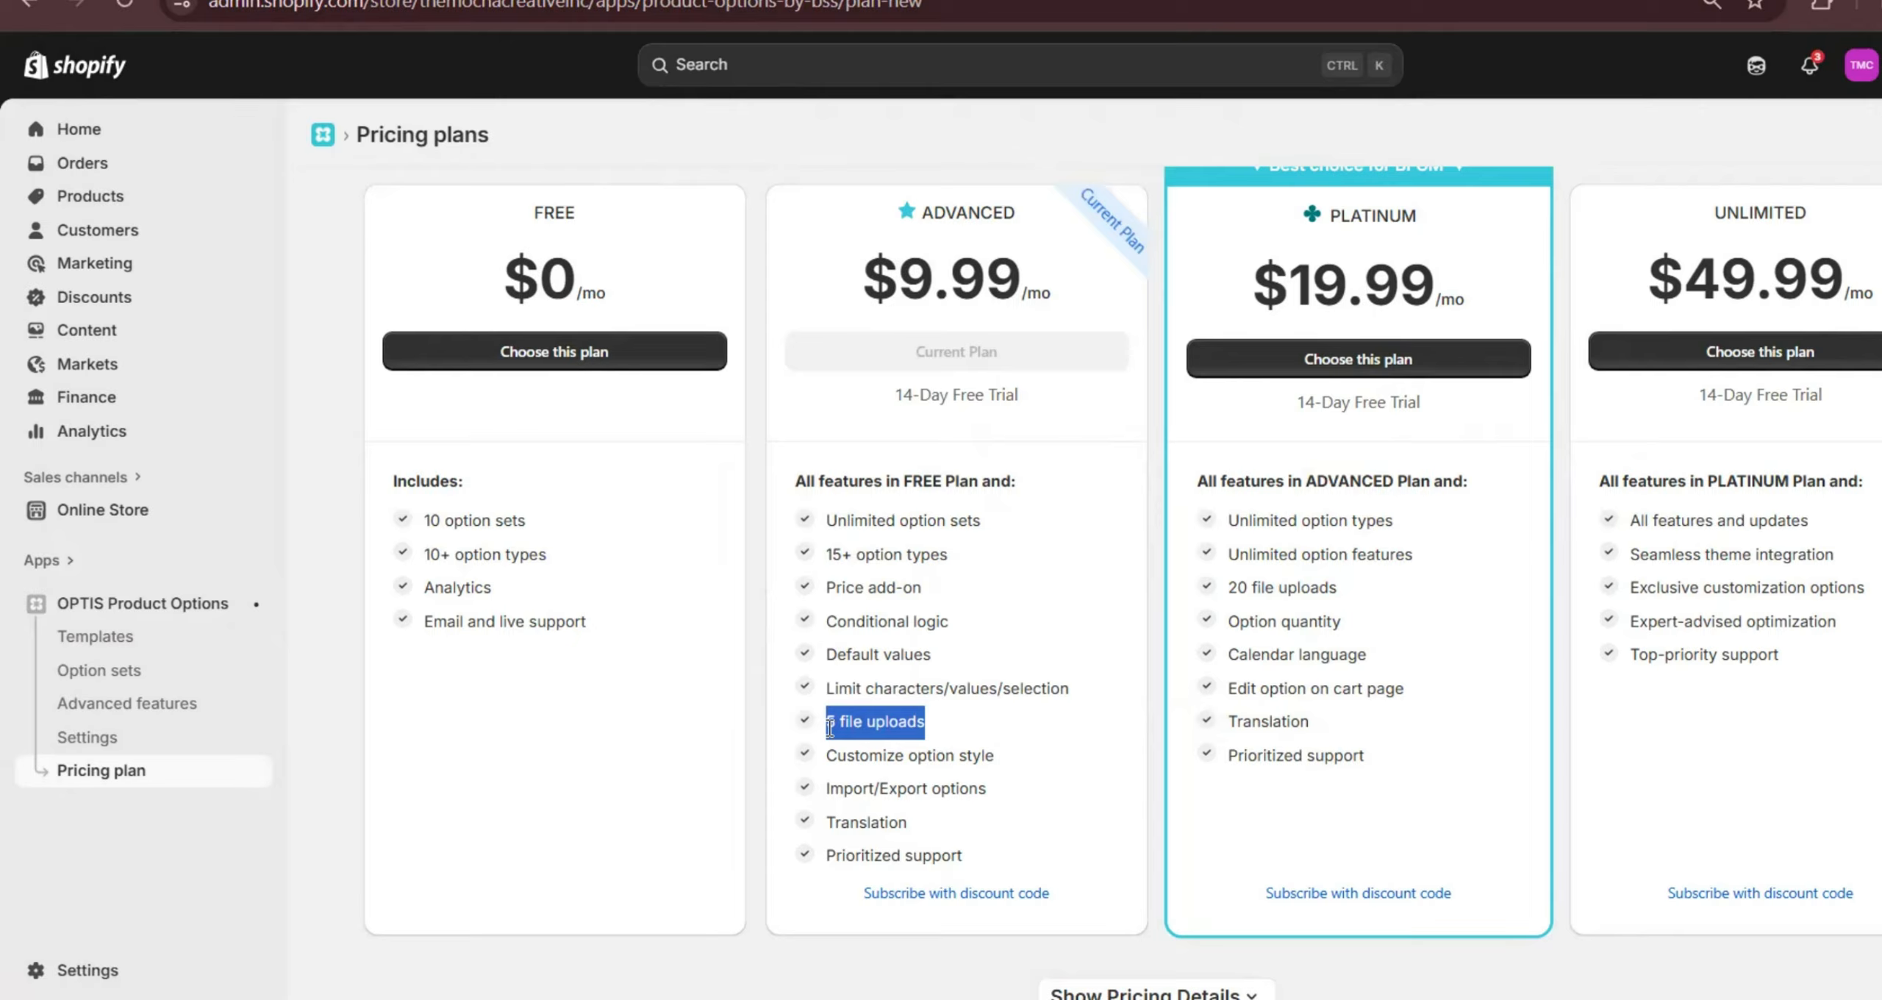
triple_click(875, 587)
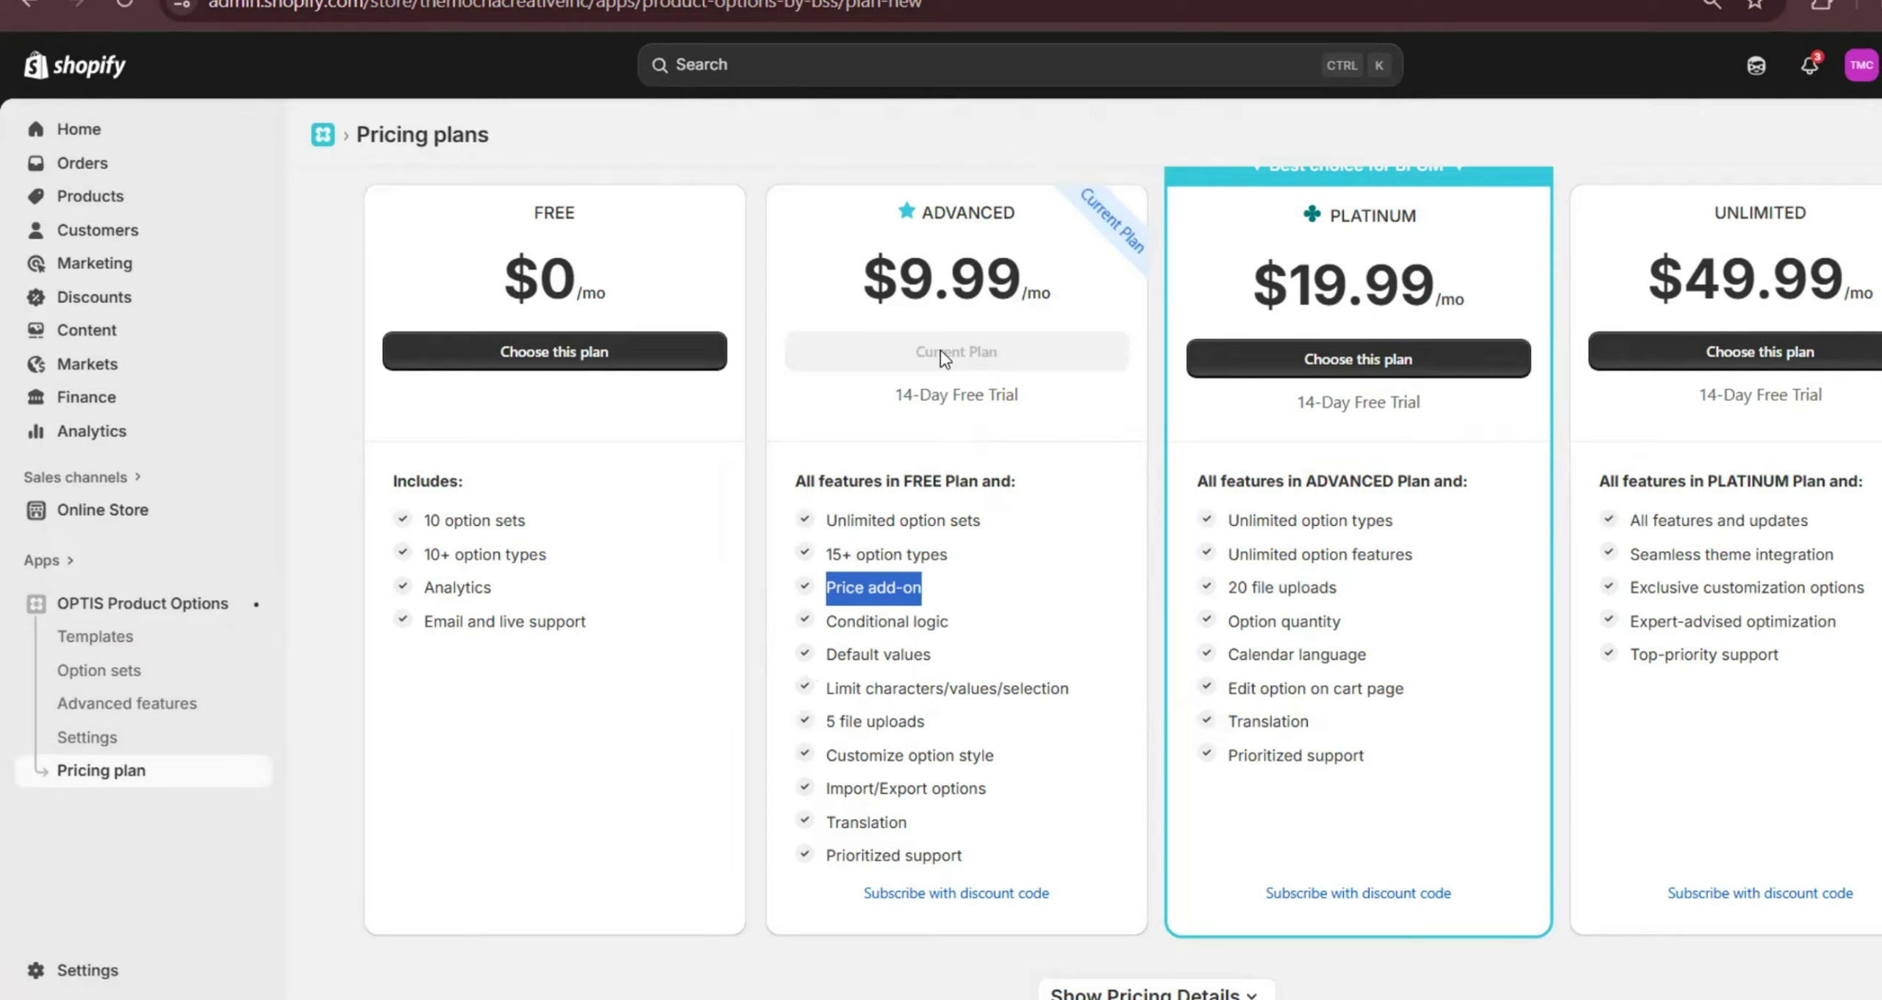
Open the OPTIS Product Options dashboard to see its setup guide
left_click(133, 598)
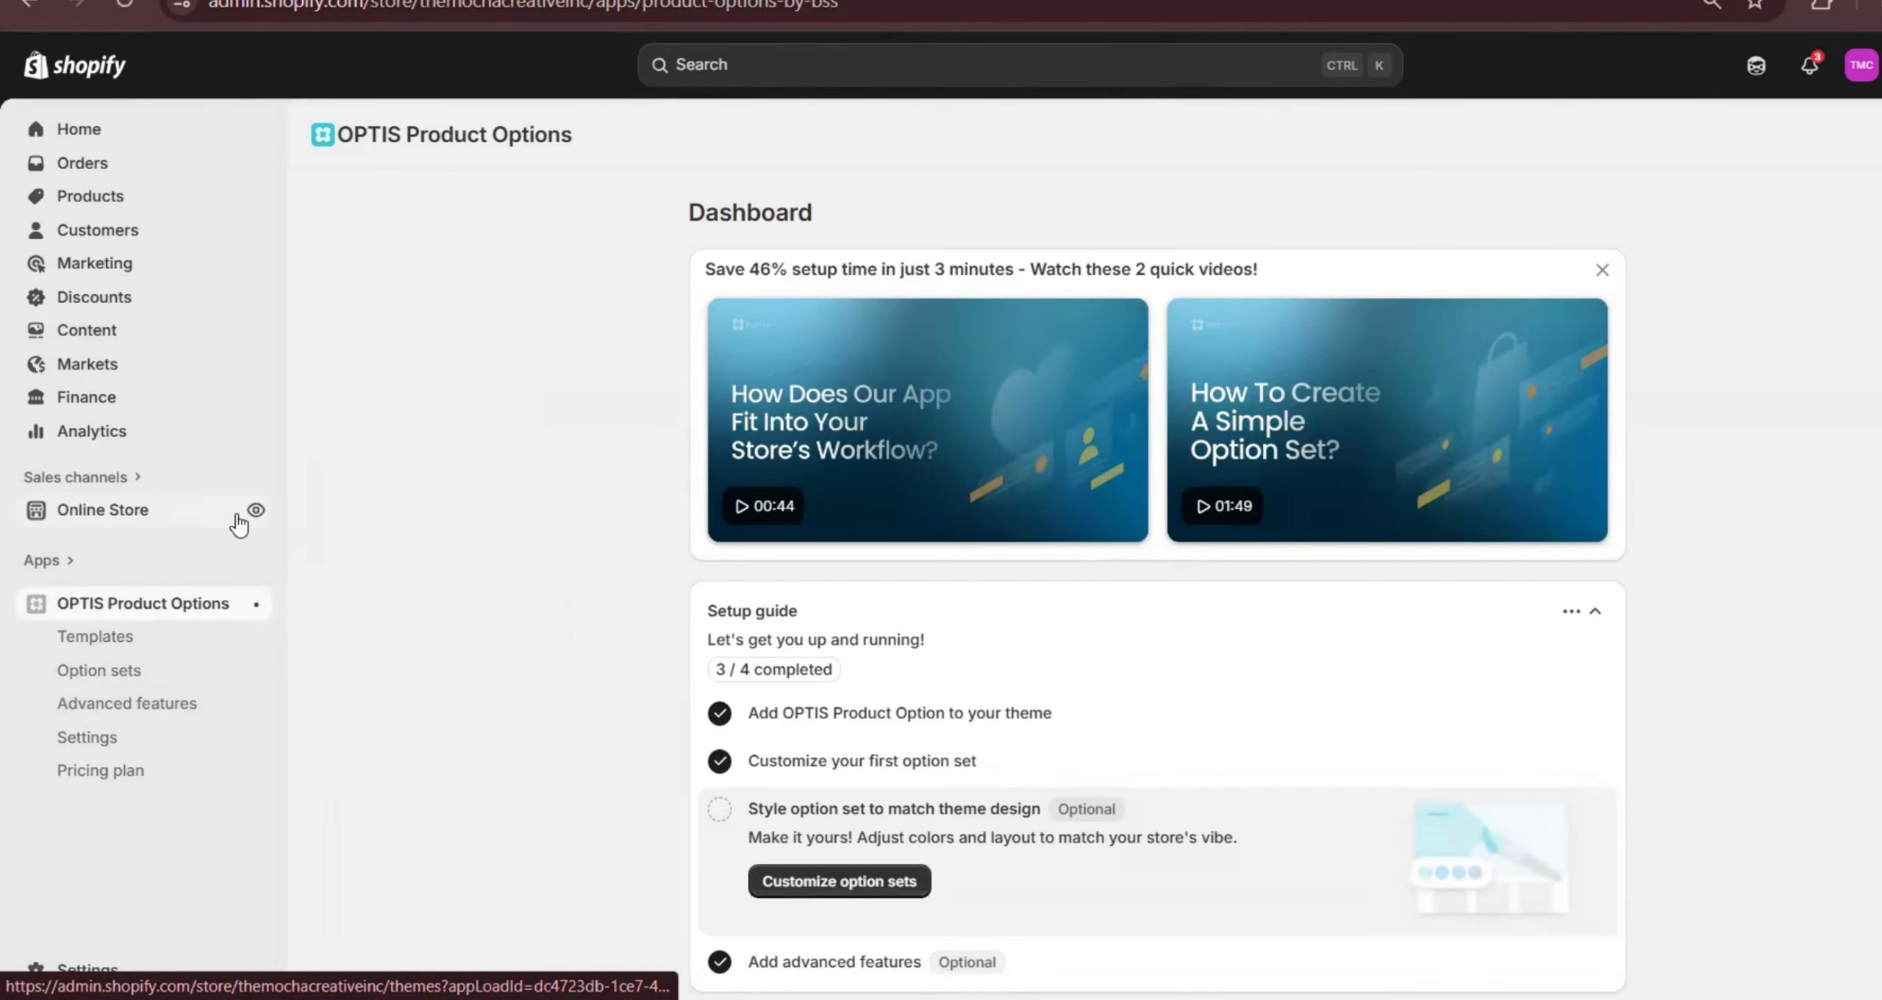
left_click(128, 670)
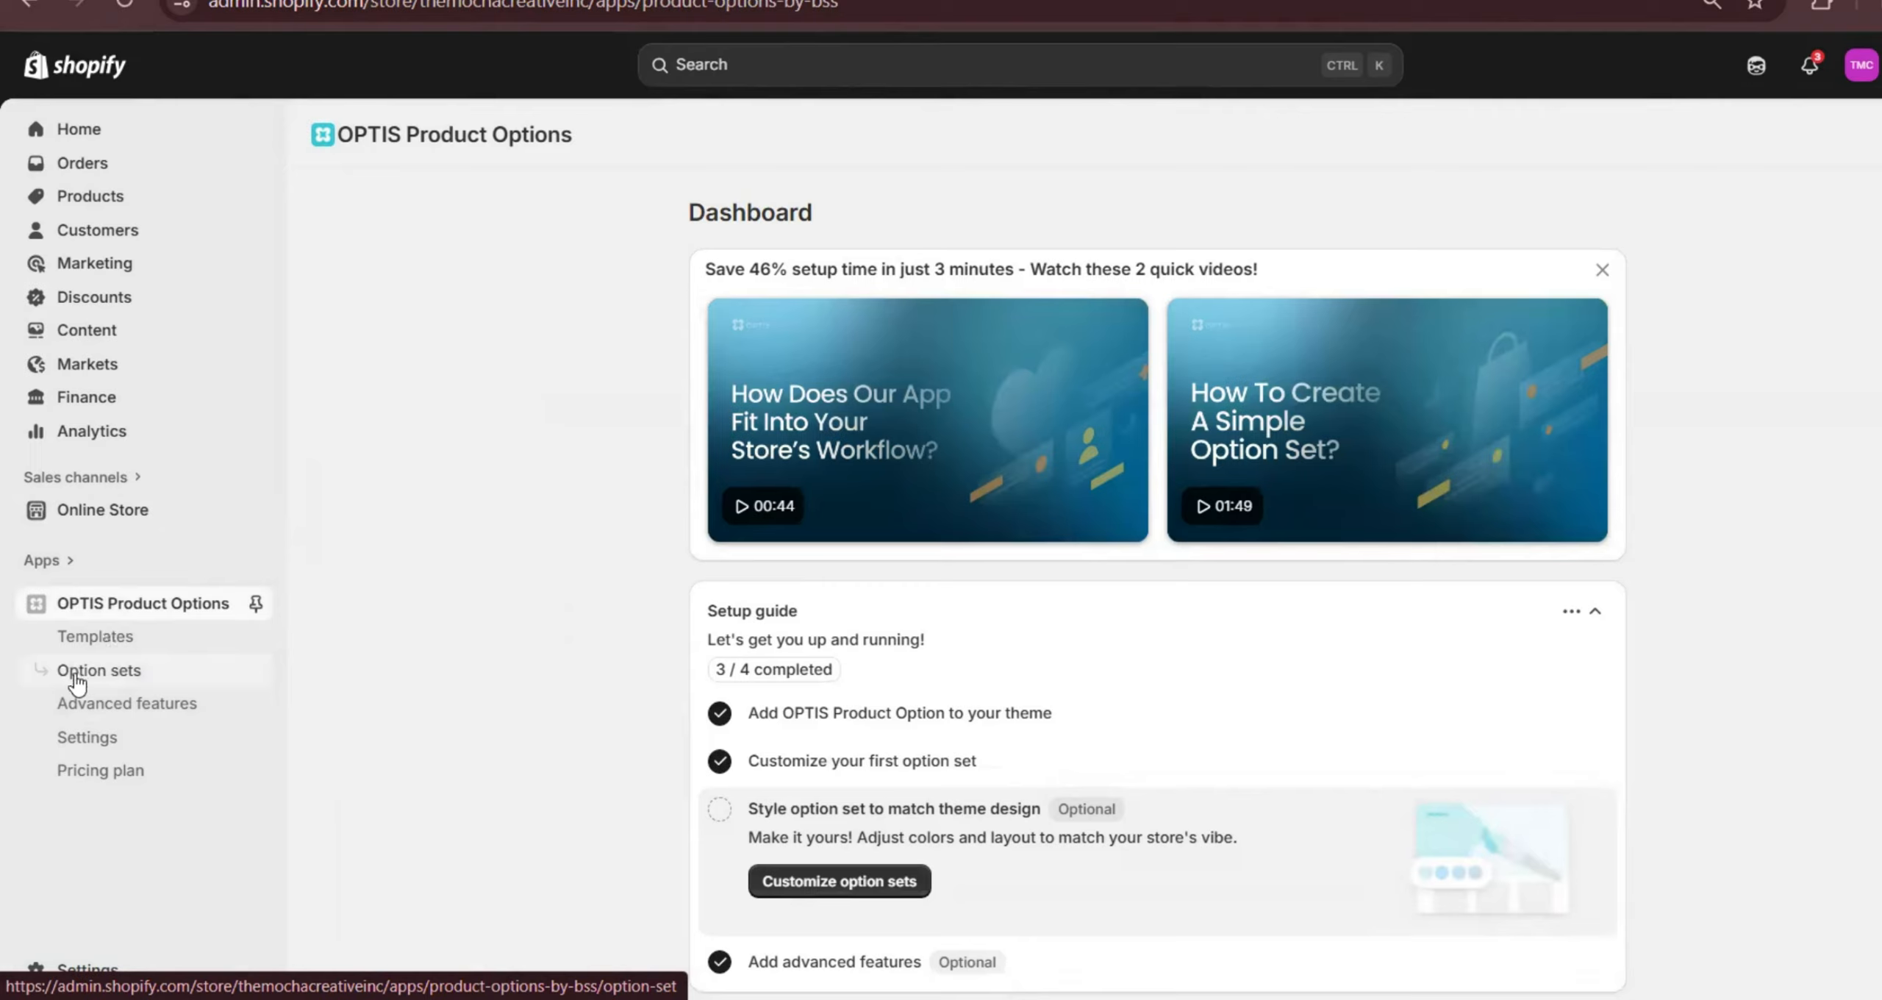
left_click(92, 605)
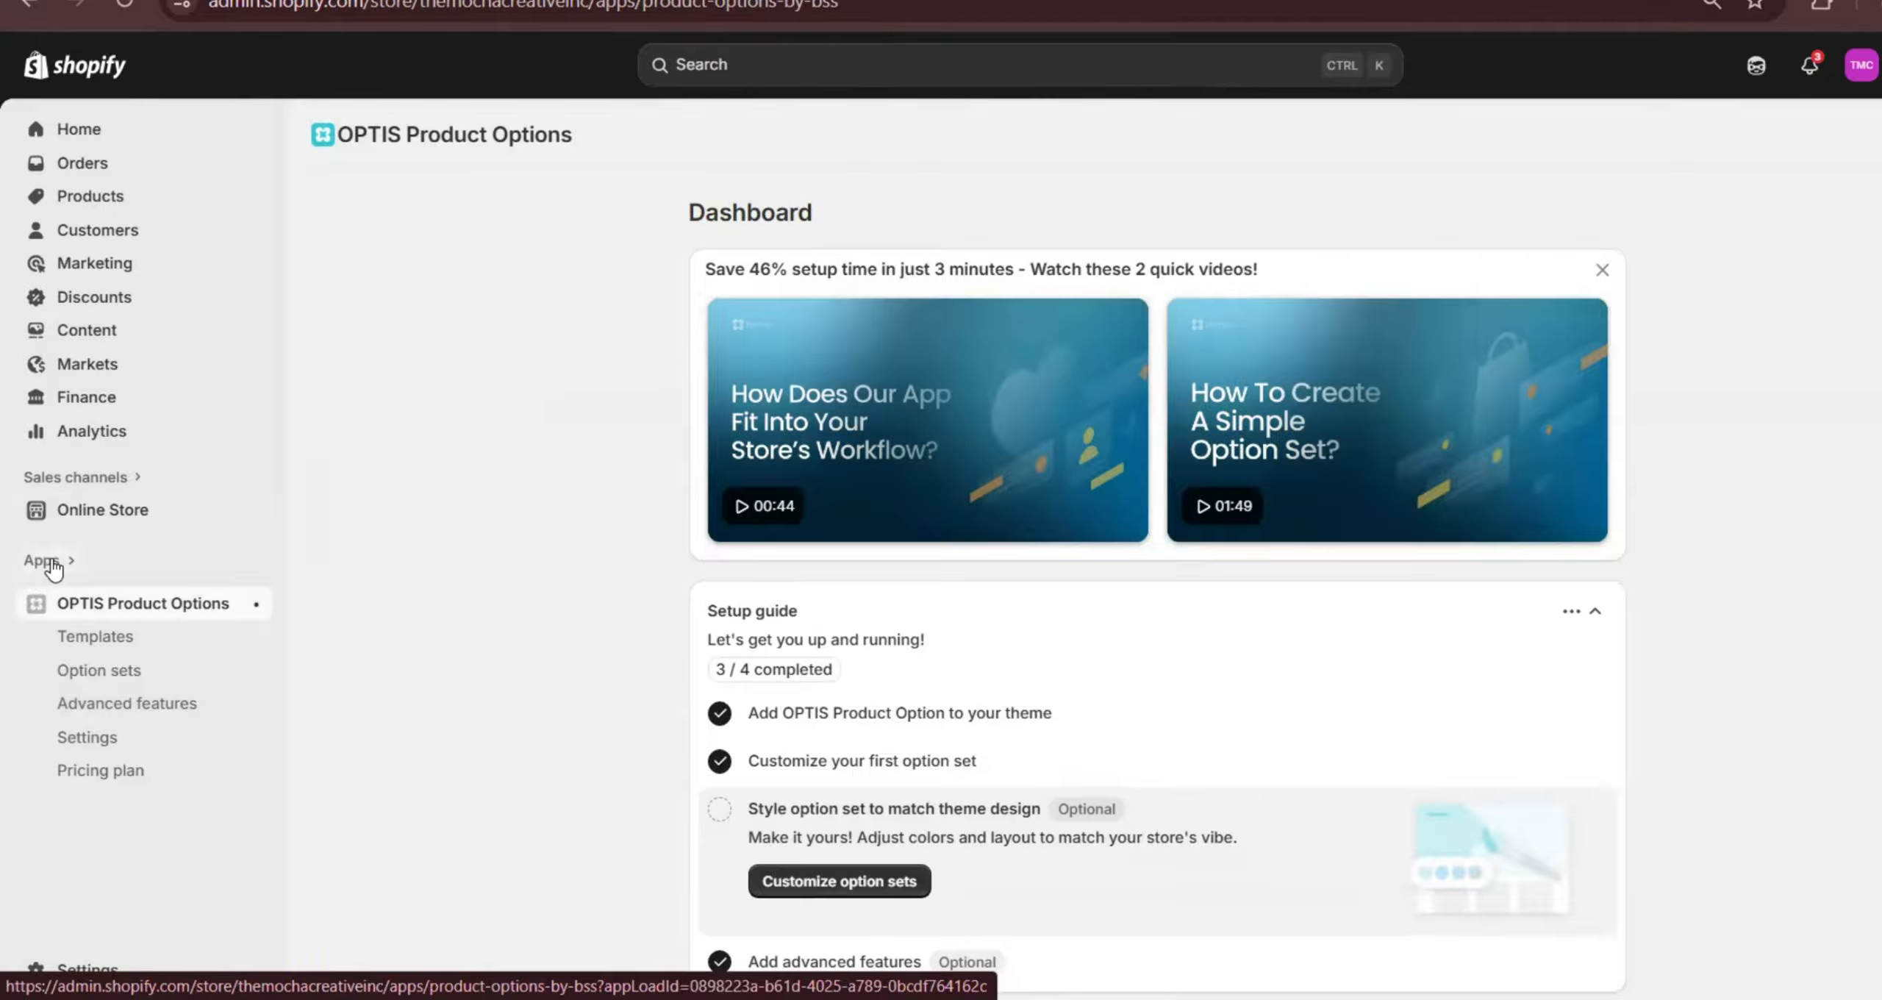
Check the app embeds of the current Dwell theme in the theme editor, then return to the themes page
left_click(66, 516)
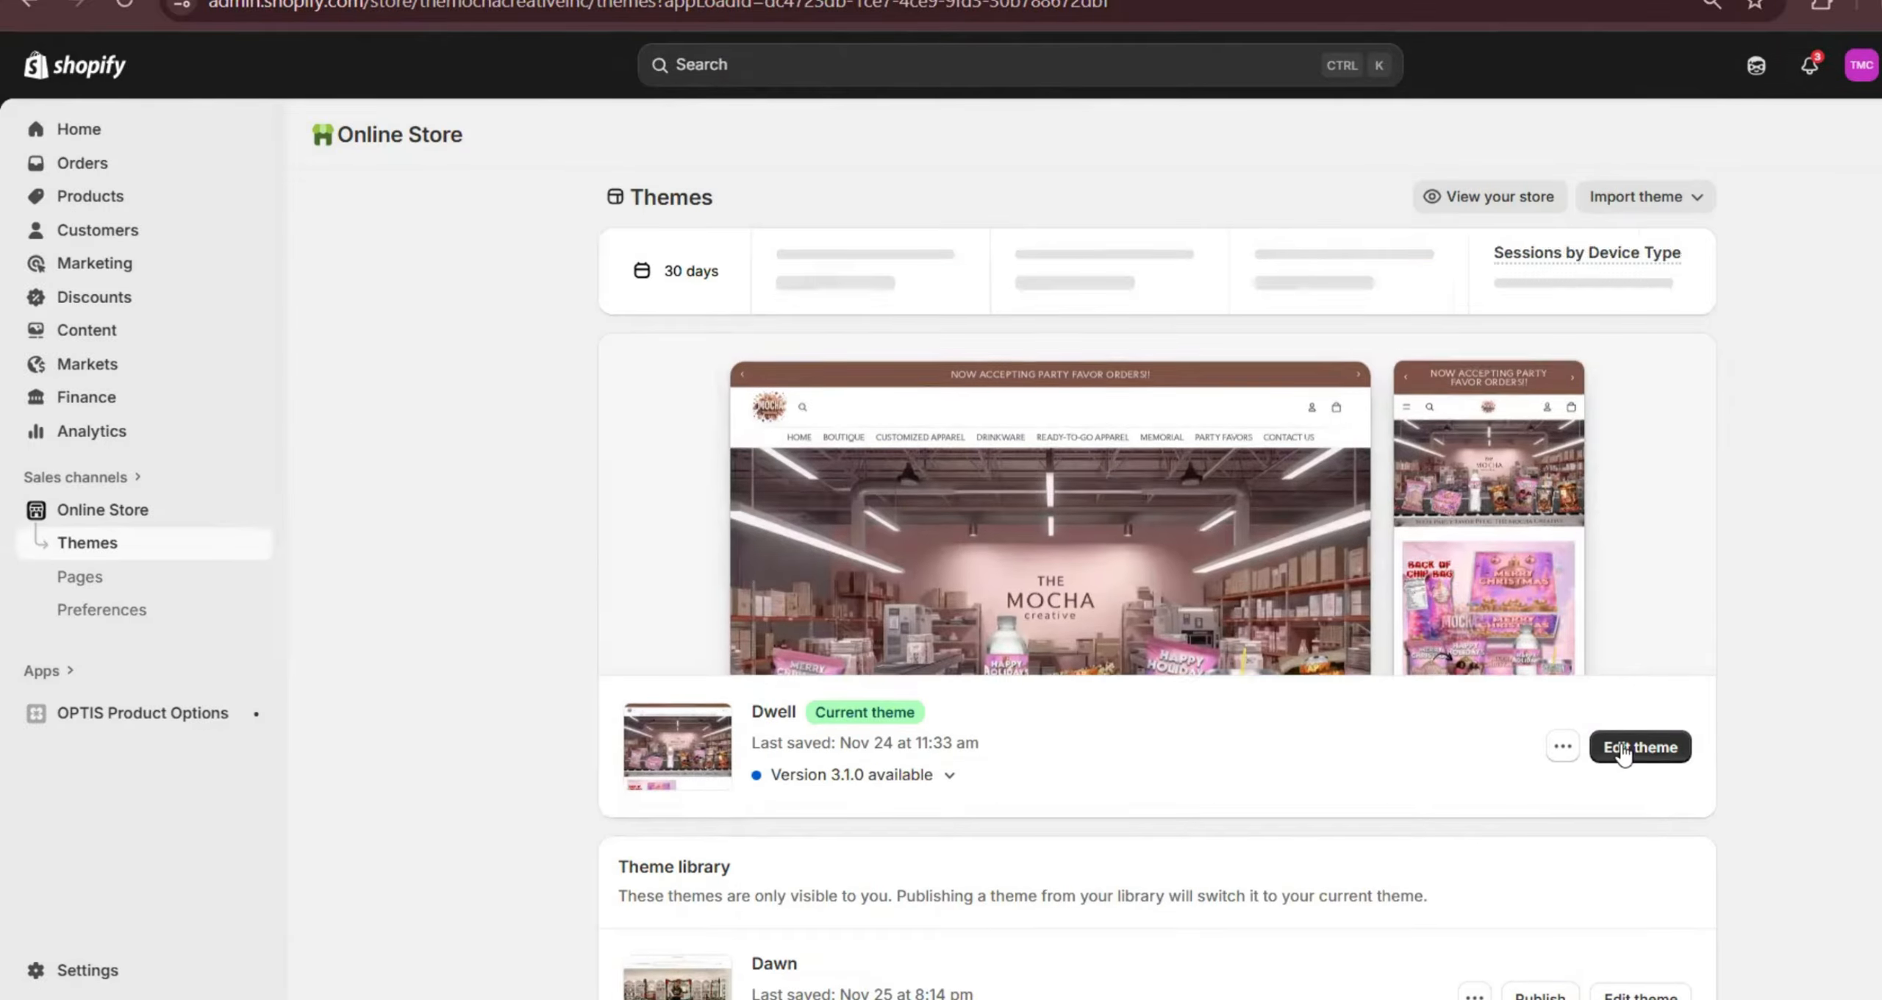
left_click(1622, 750)
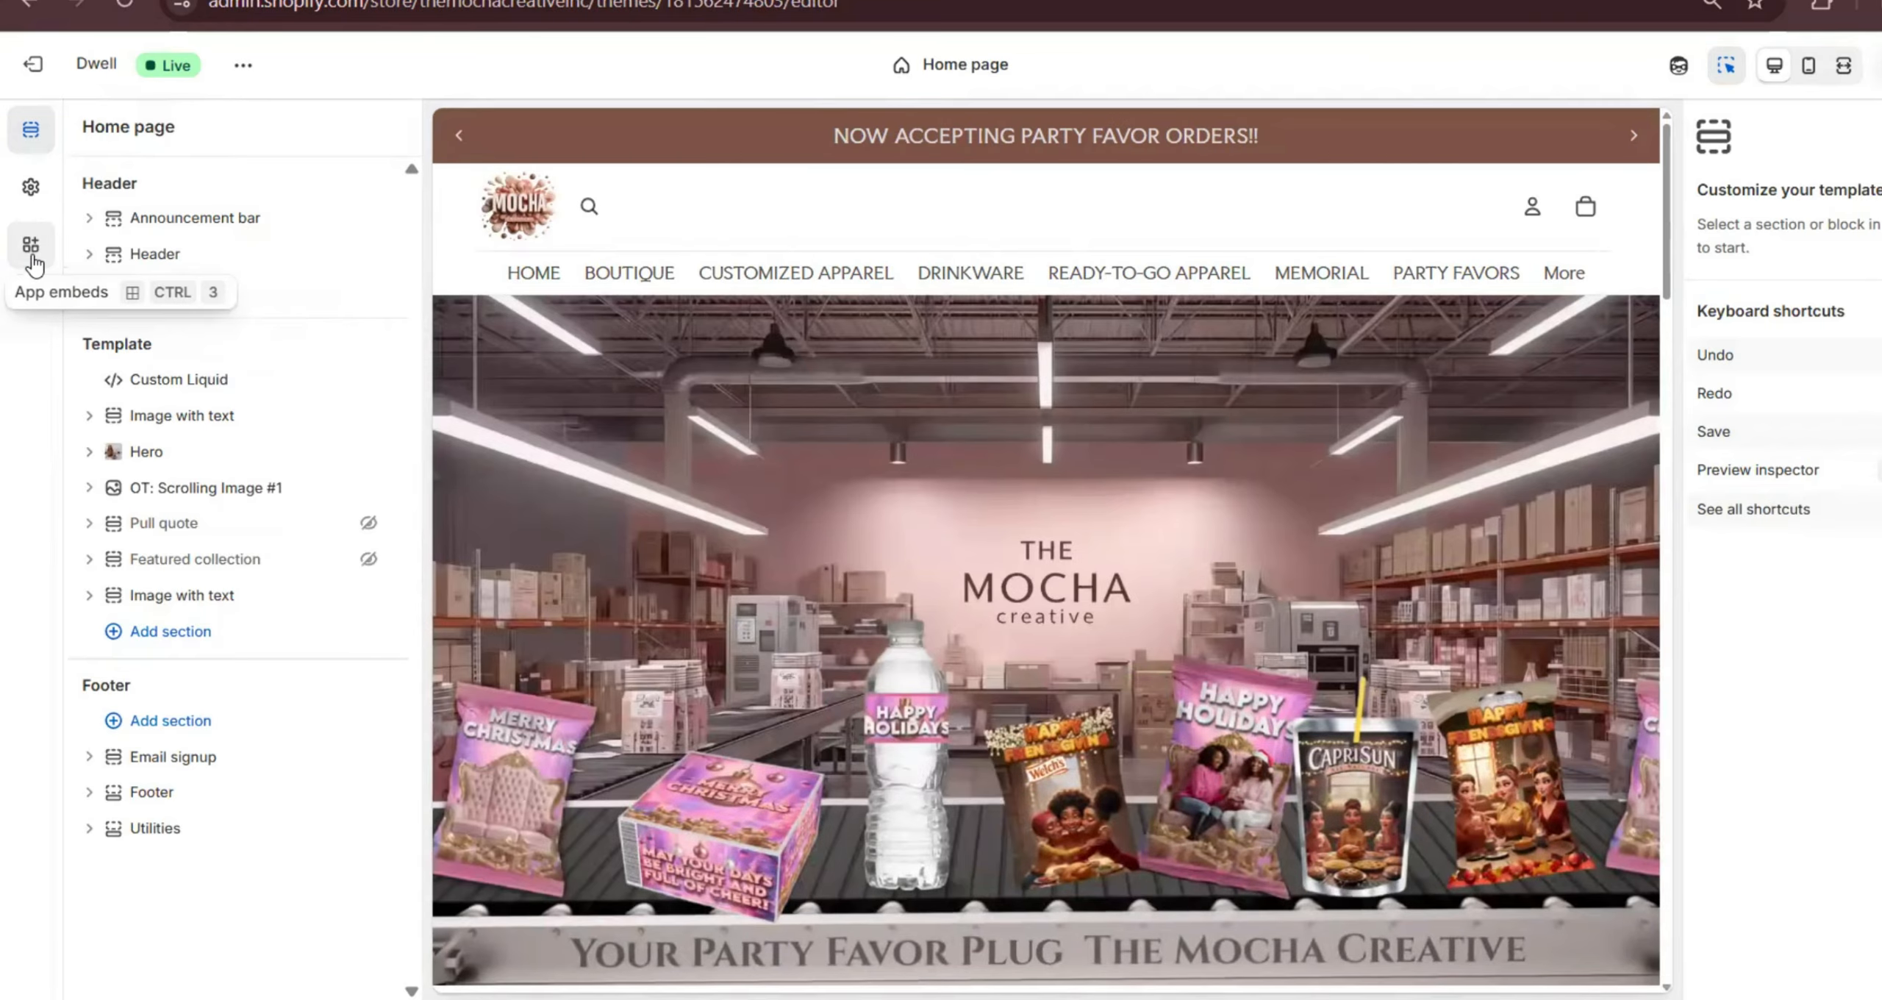
left_click(32, 259)
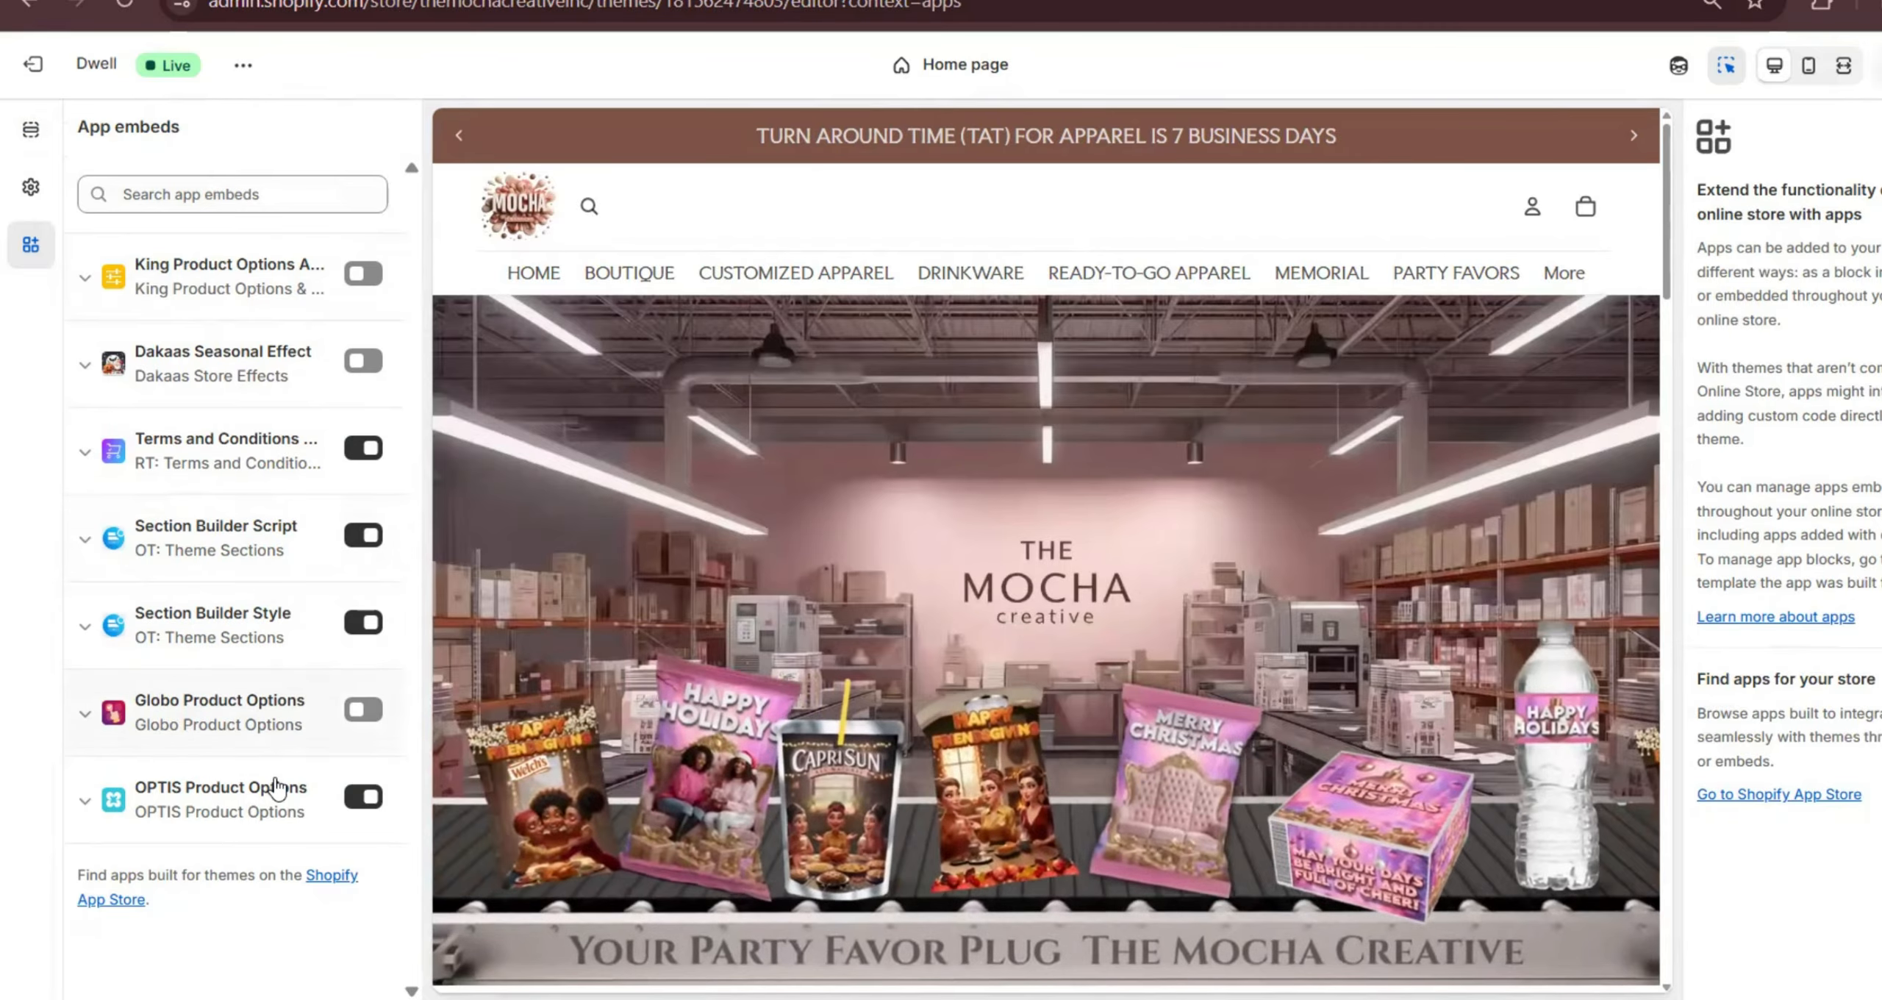
left_click(32, 65)
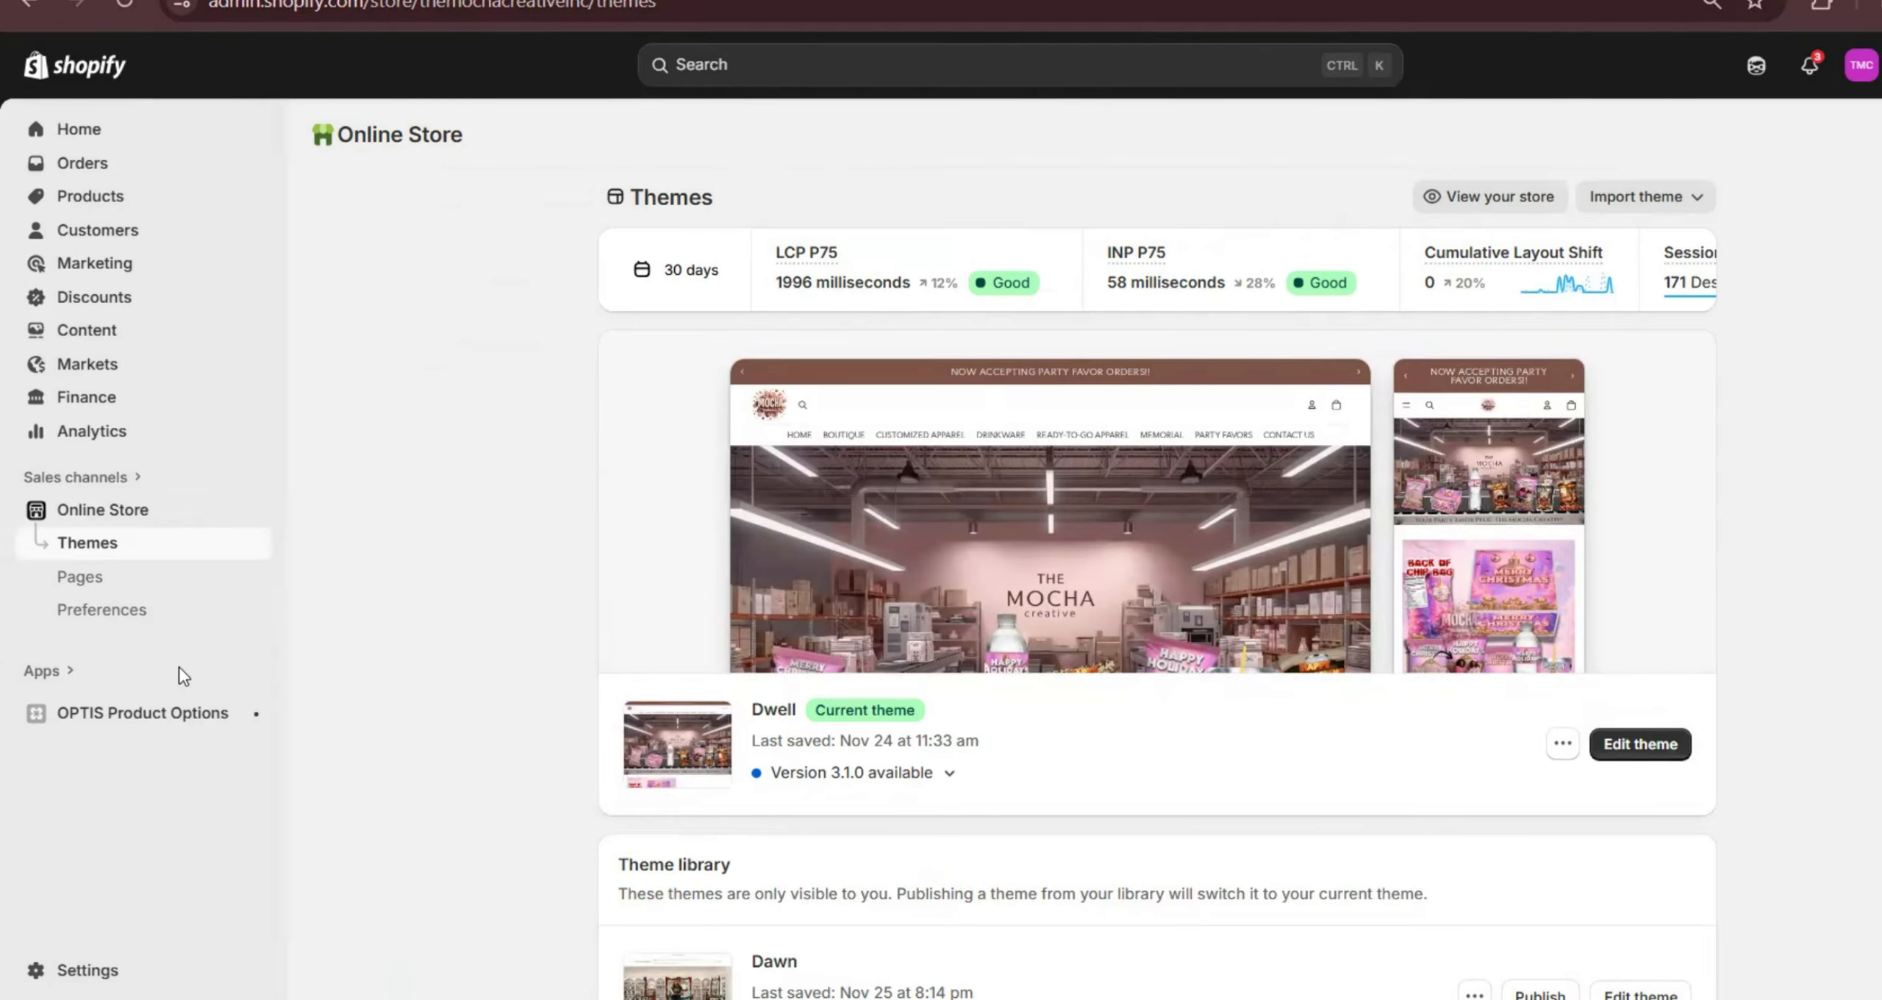
Try starting an OPTIS option set from scratch, look at the bundle page's party favor question and close the empty set
left_click(143, 725)
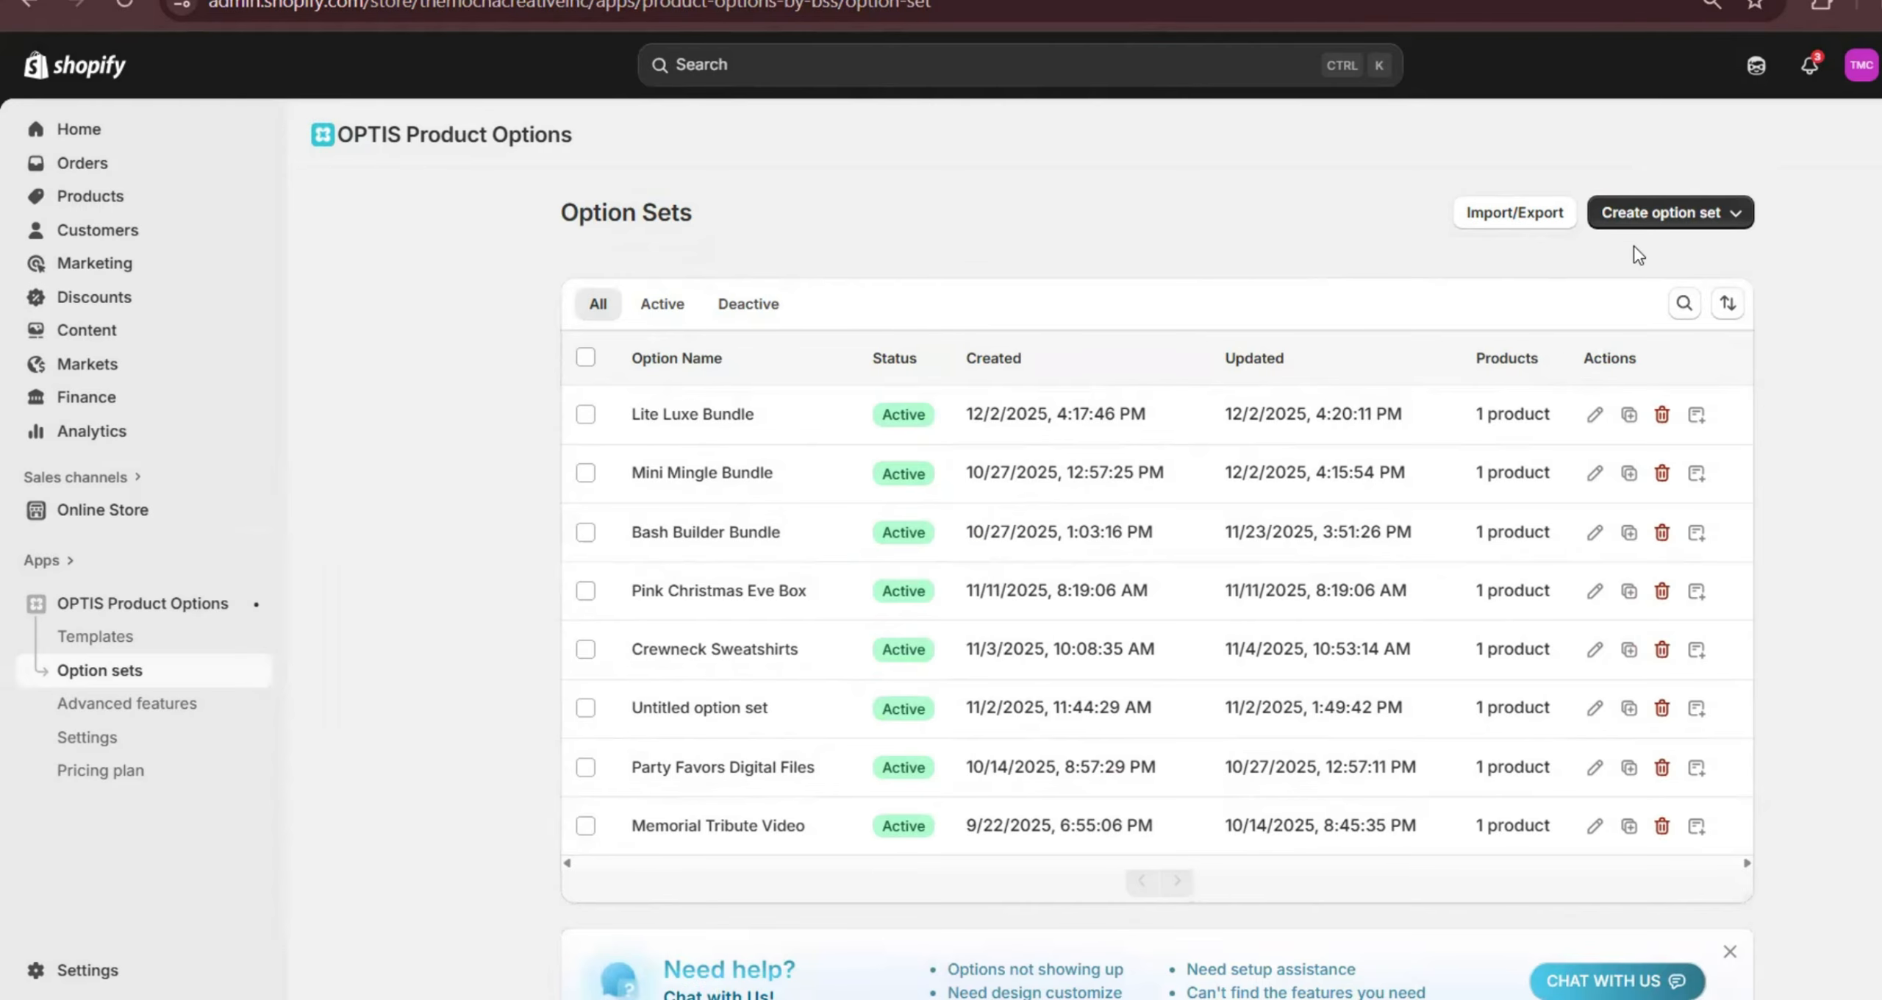
left_click(1638, 220)
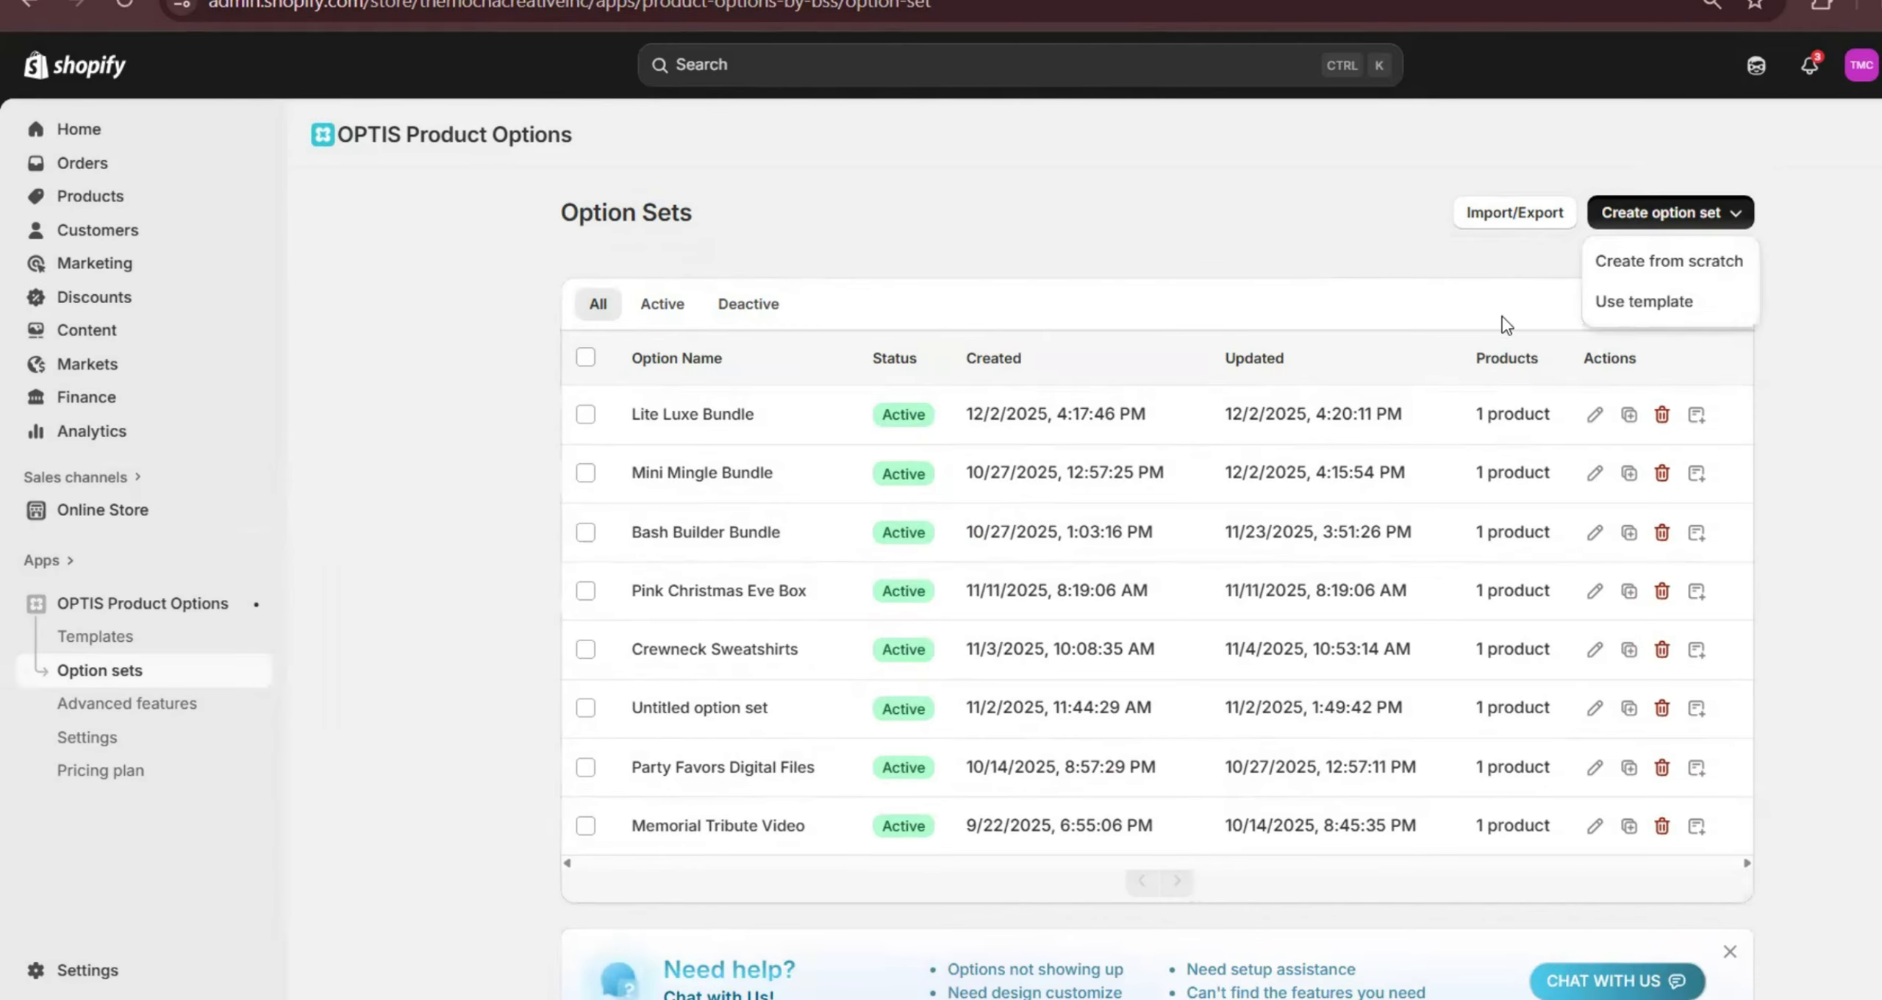
left_click(1612, 266)
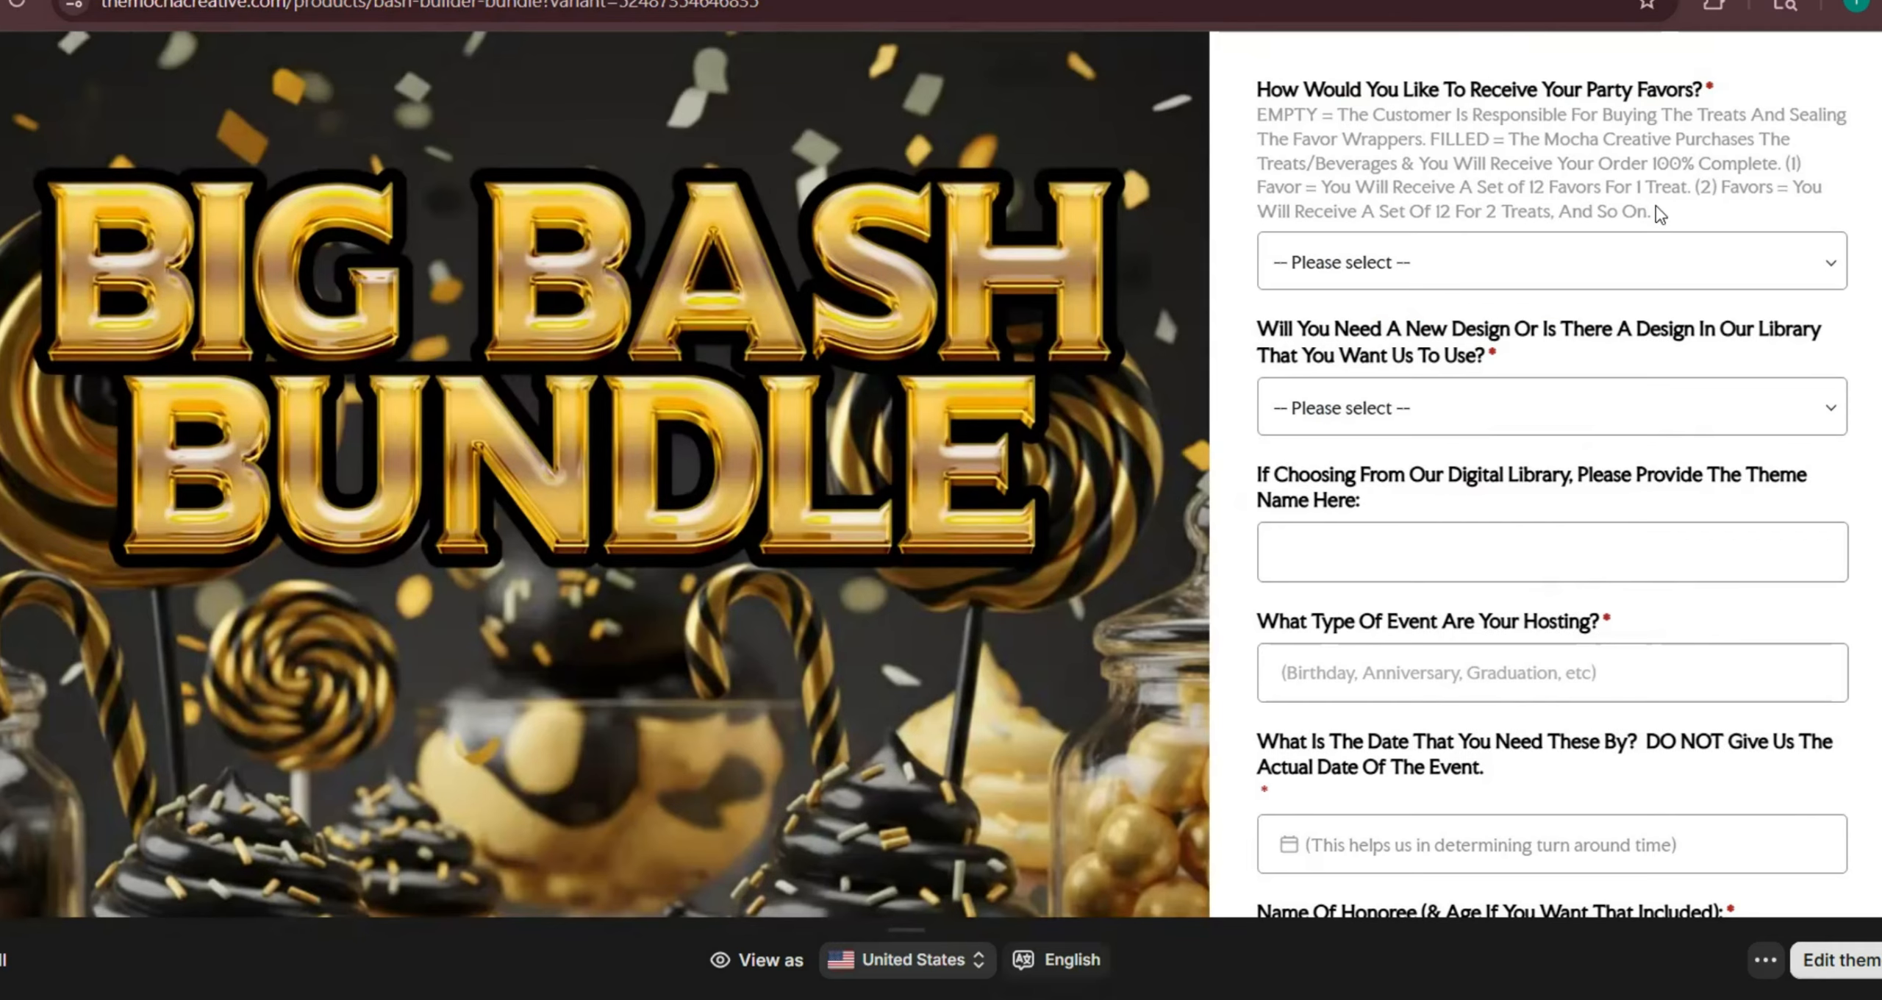
triple_click(1416, 93)
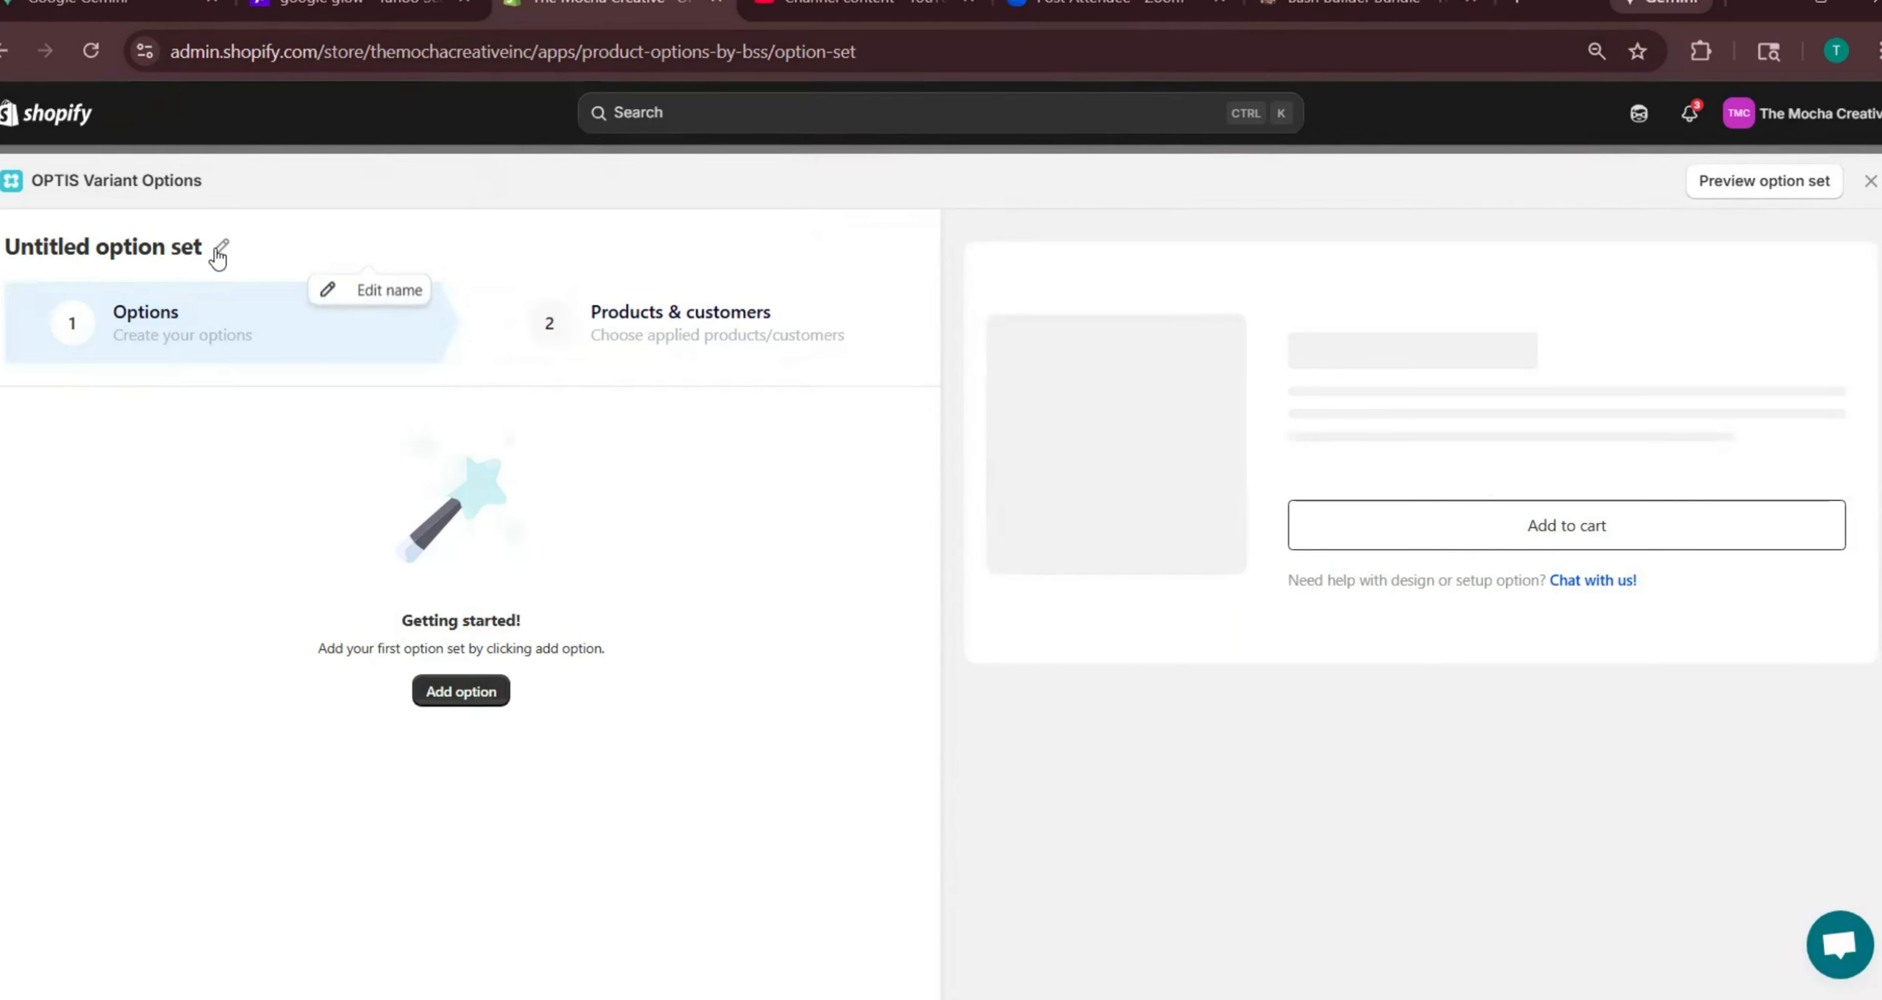
left_click(1869, 181)
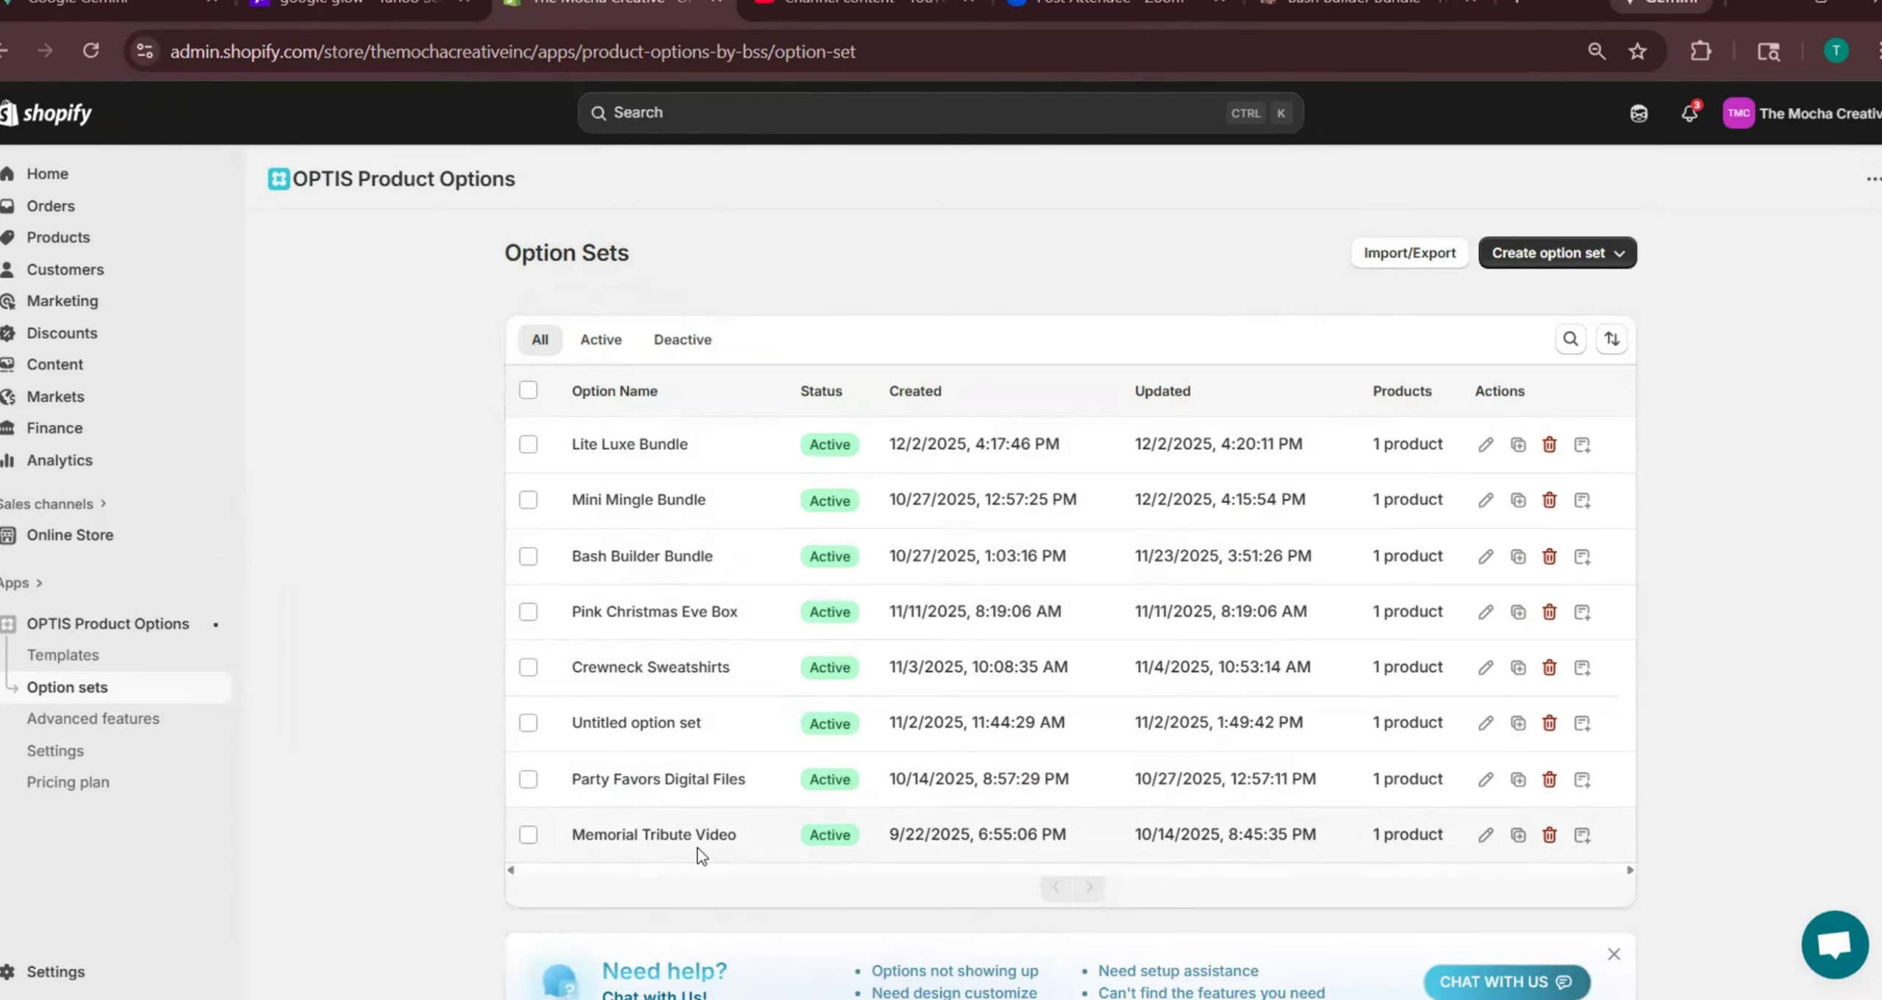
Create an OPTIS option set from scratch and name it "Test"
left_click(1620, 255)
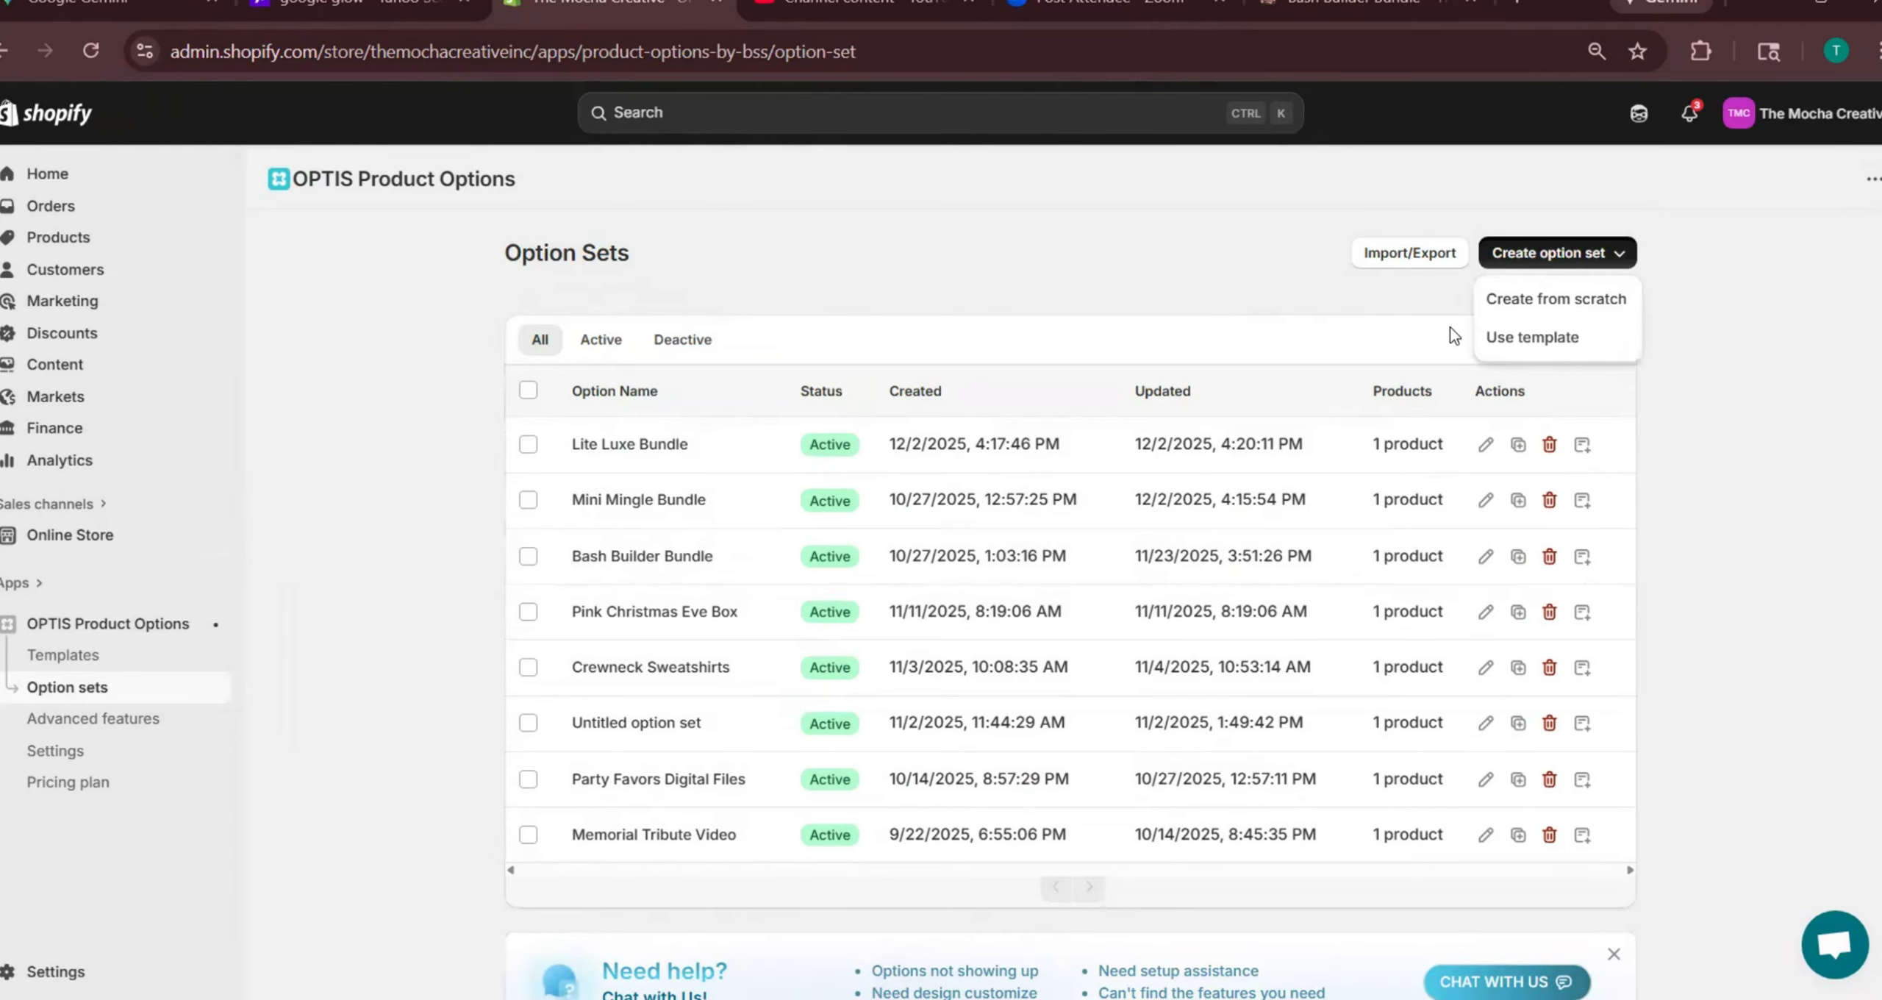
left_click(1552, 298)
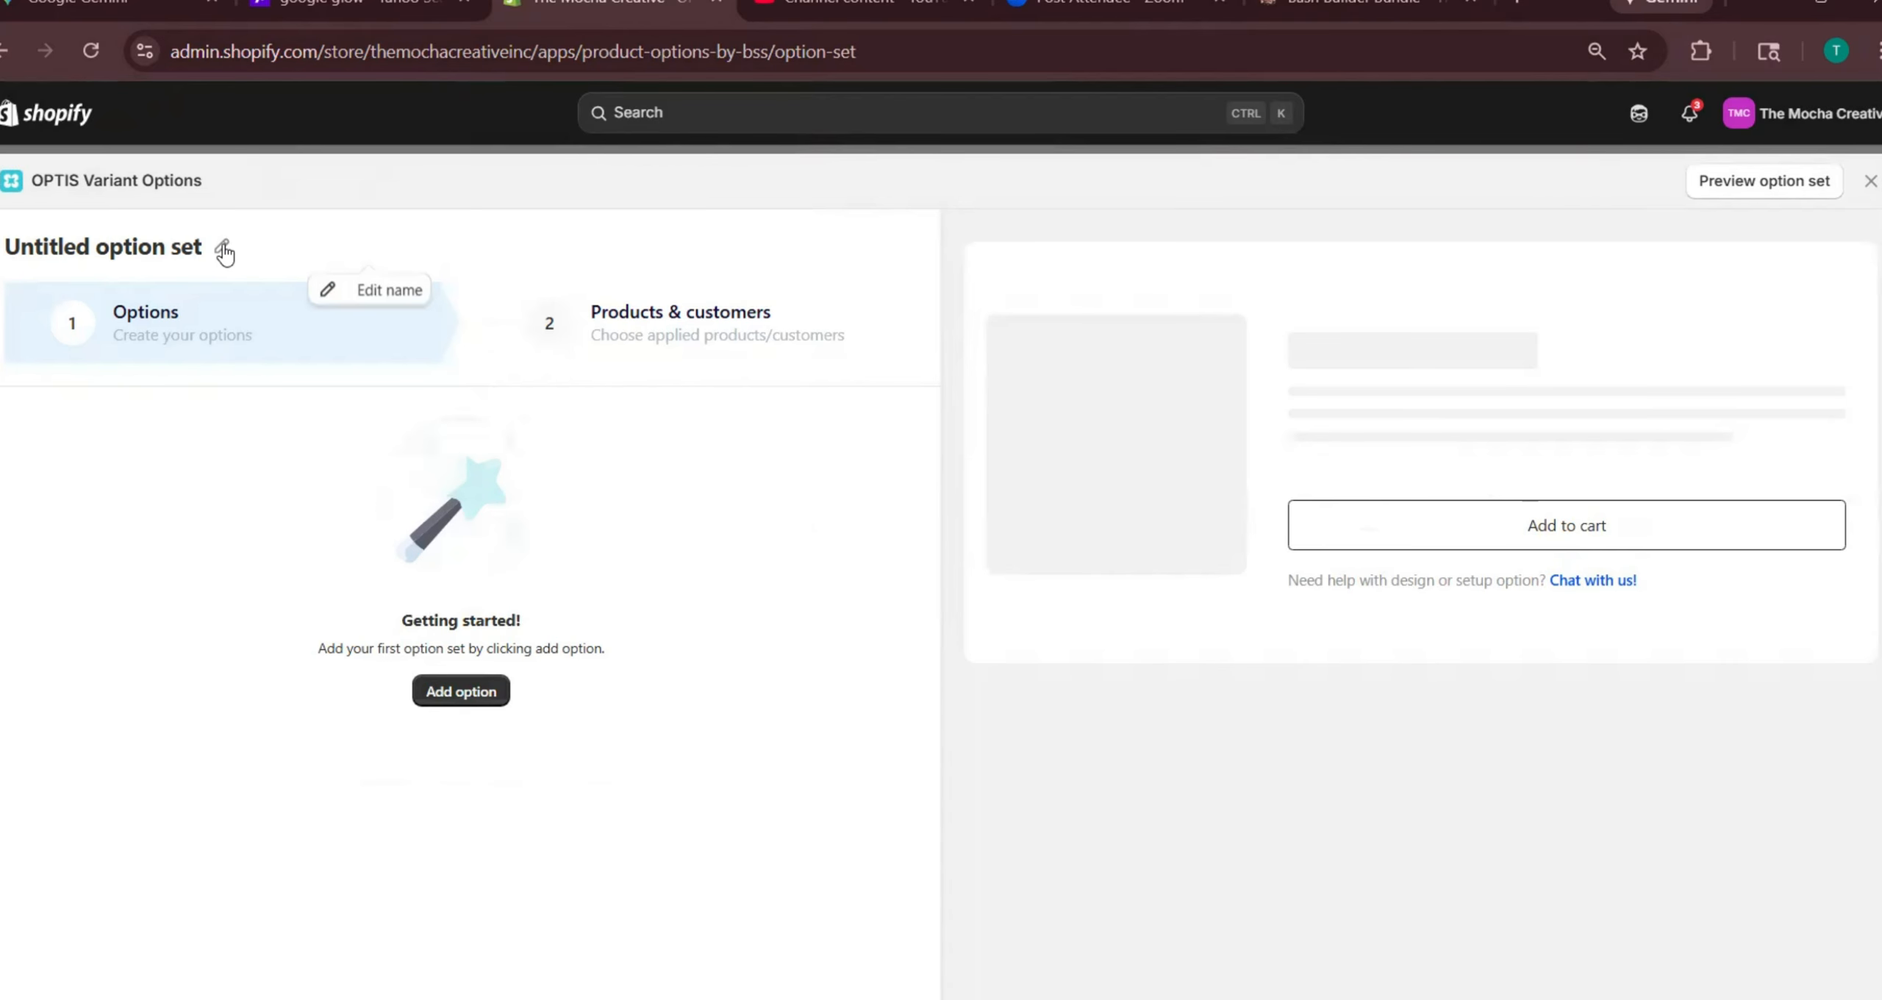
left_click(223, 247)
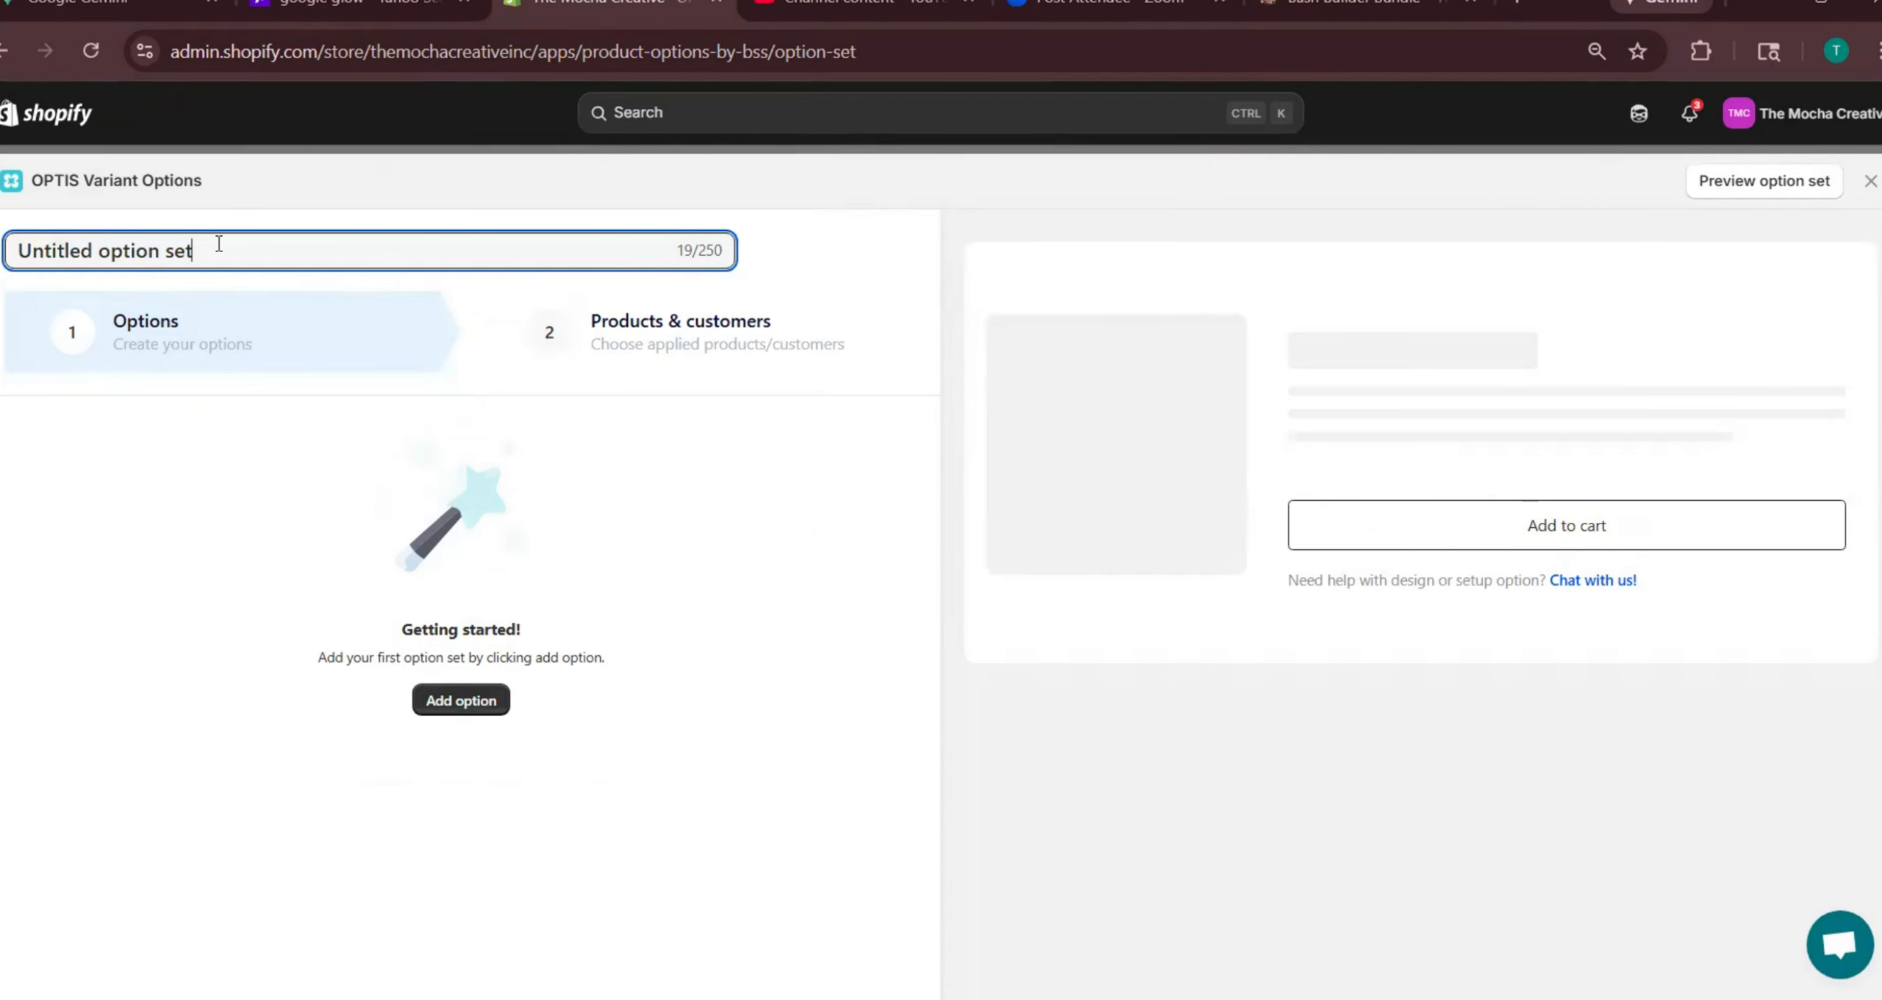
key("ctrl+a")
type("Tes")
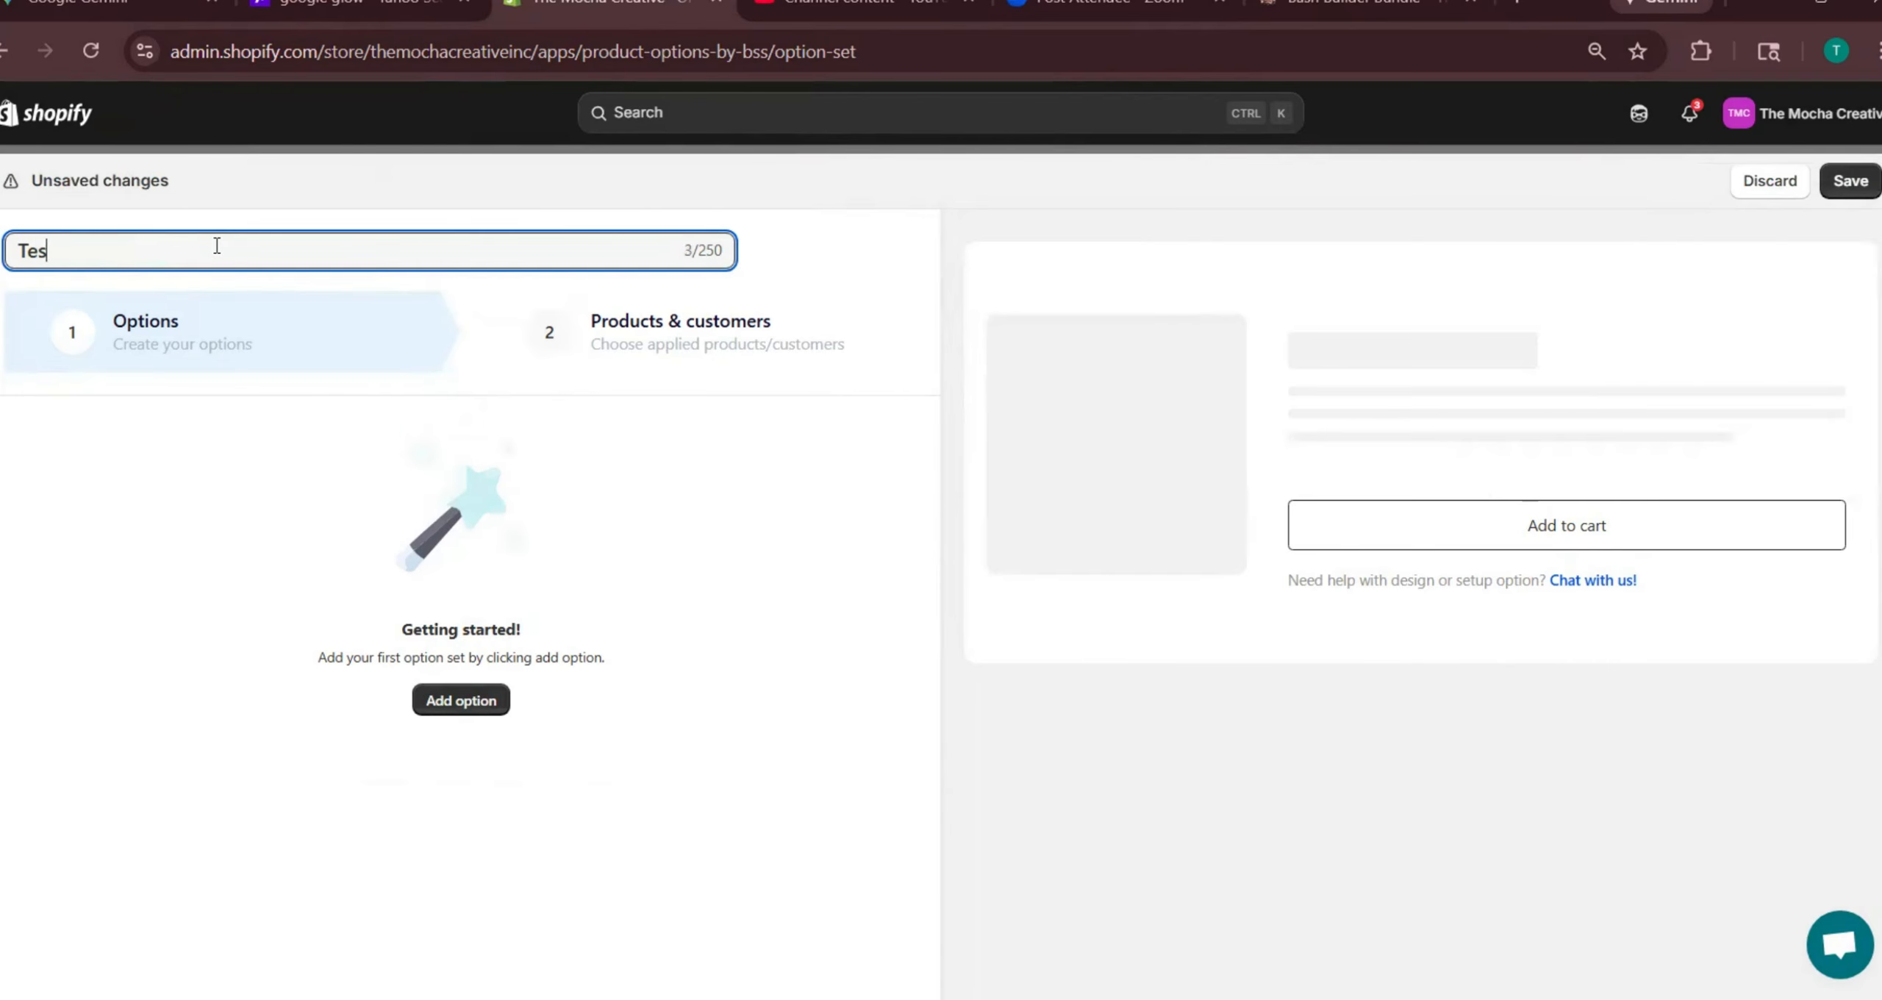
Look at the Test set's product and customer assignment settings, then review the available option types without adding one
left_click(657, 357)
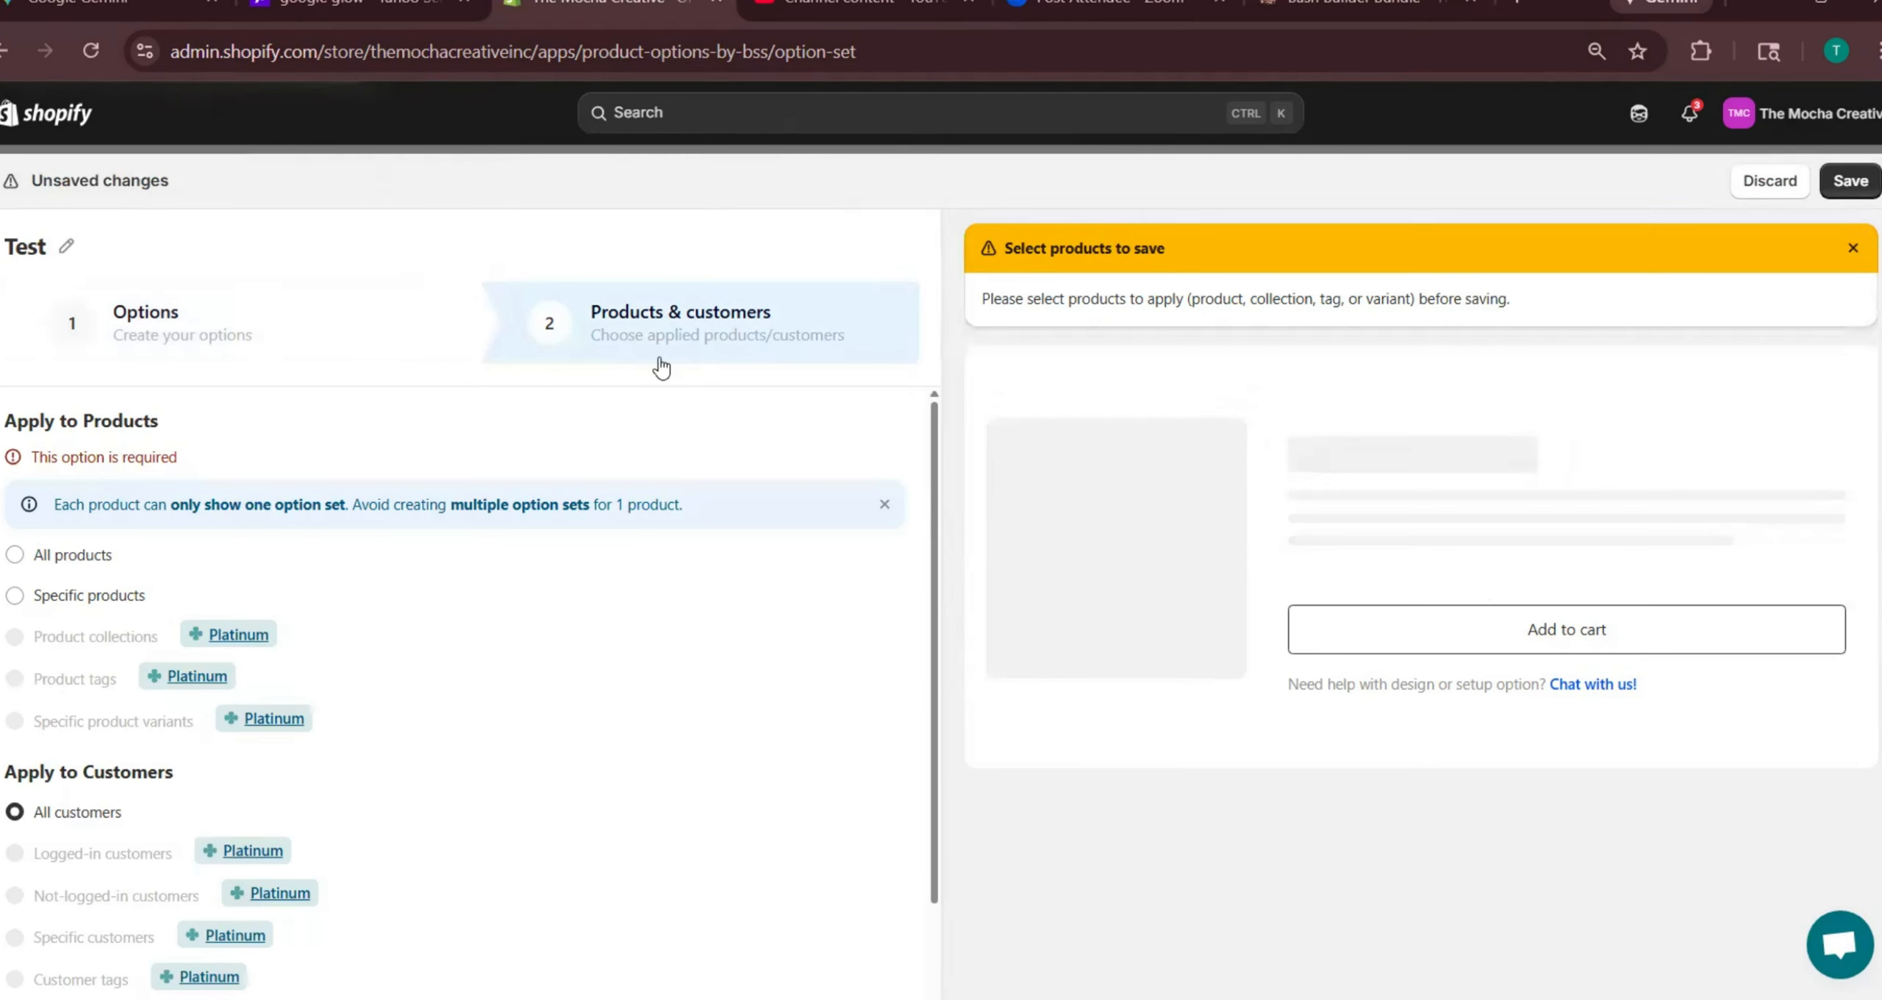
left_click(163, 352)
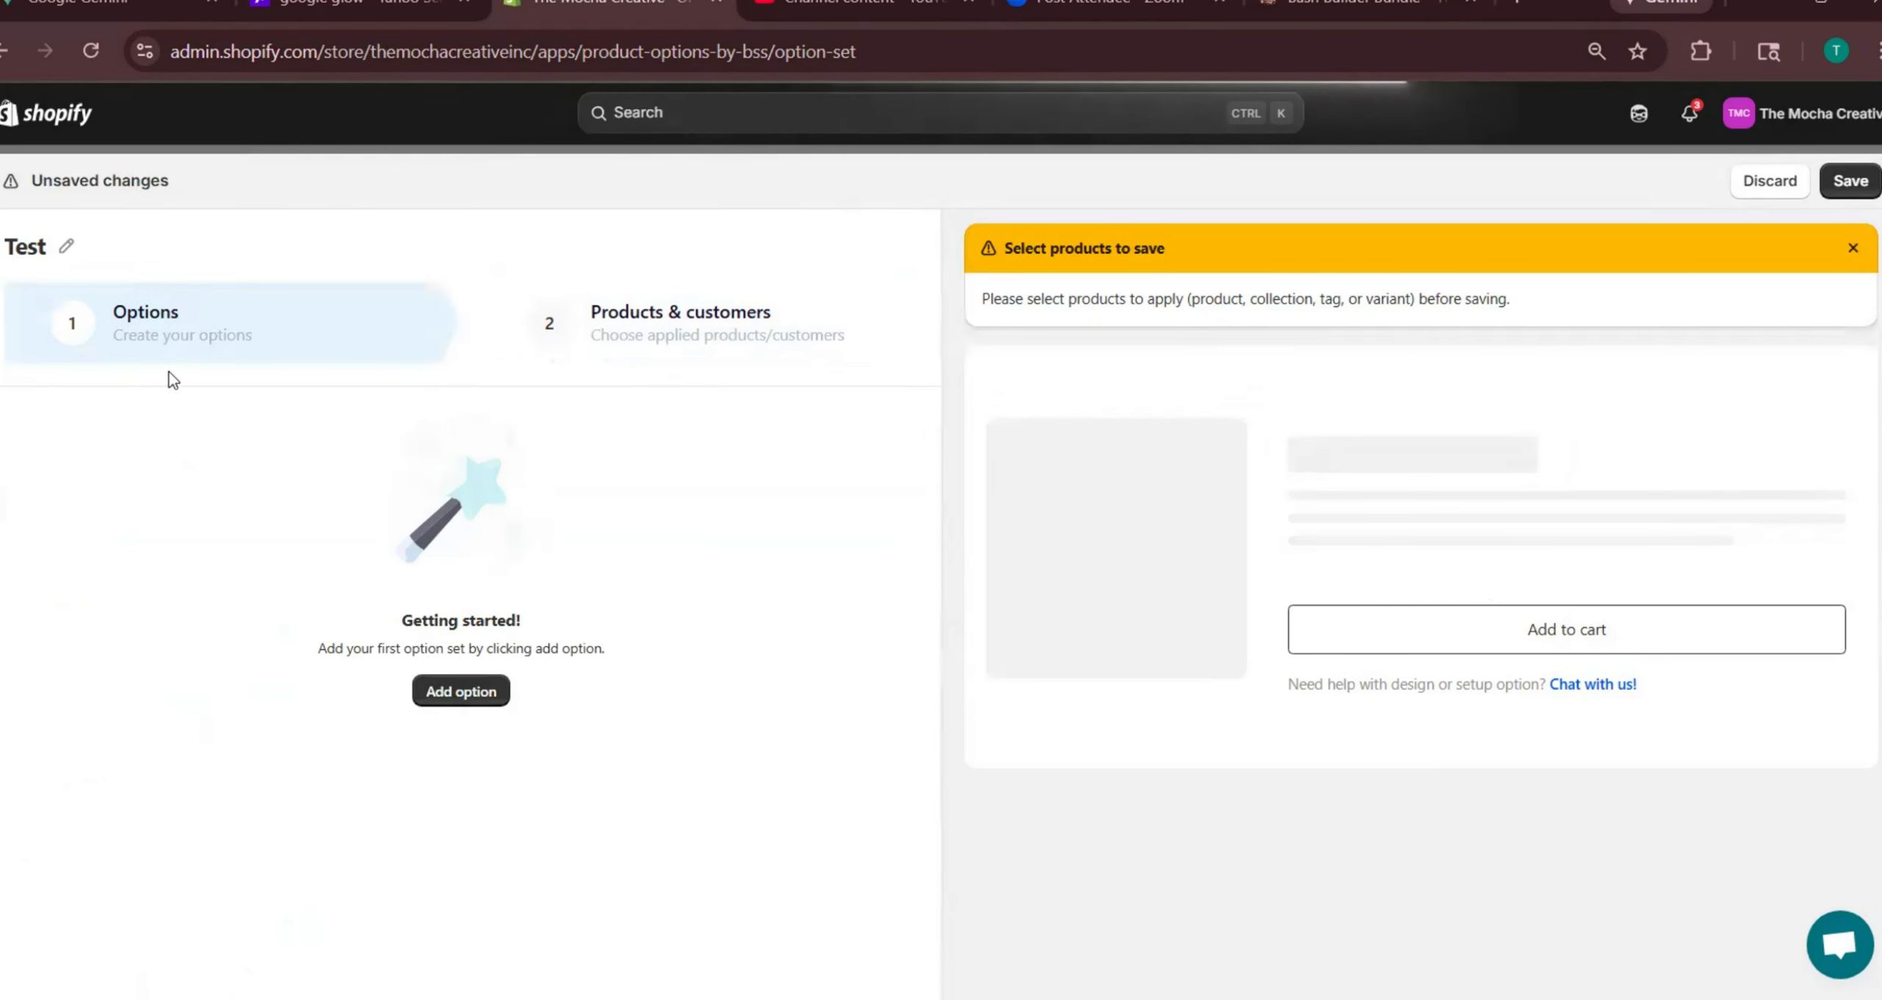
left_click(454, 690)
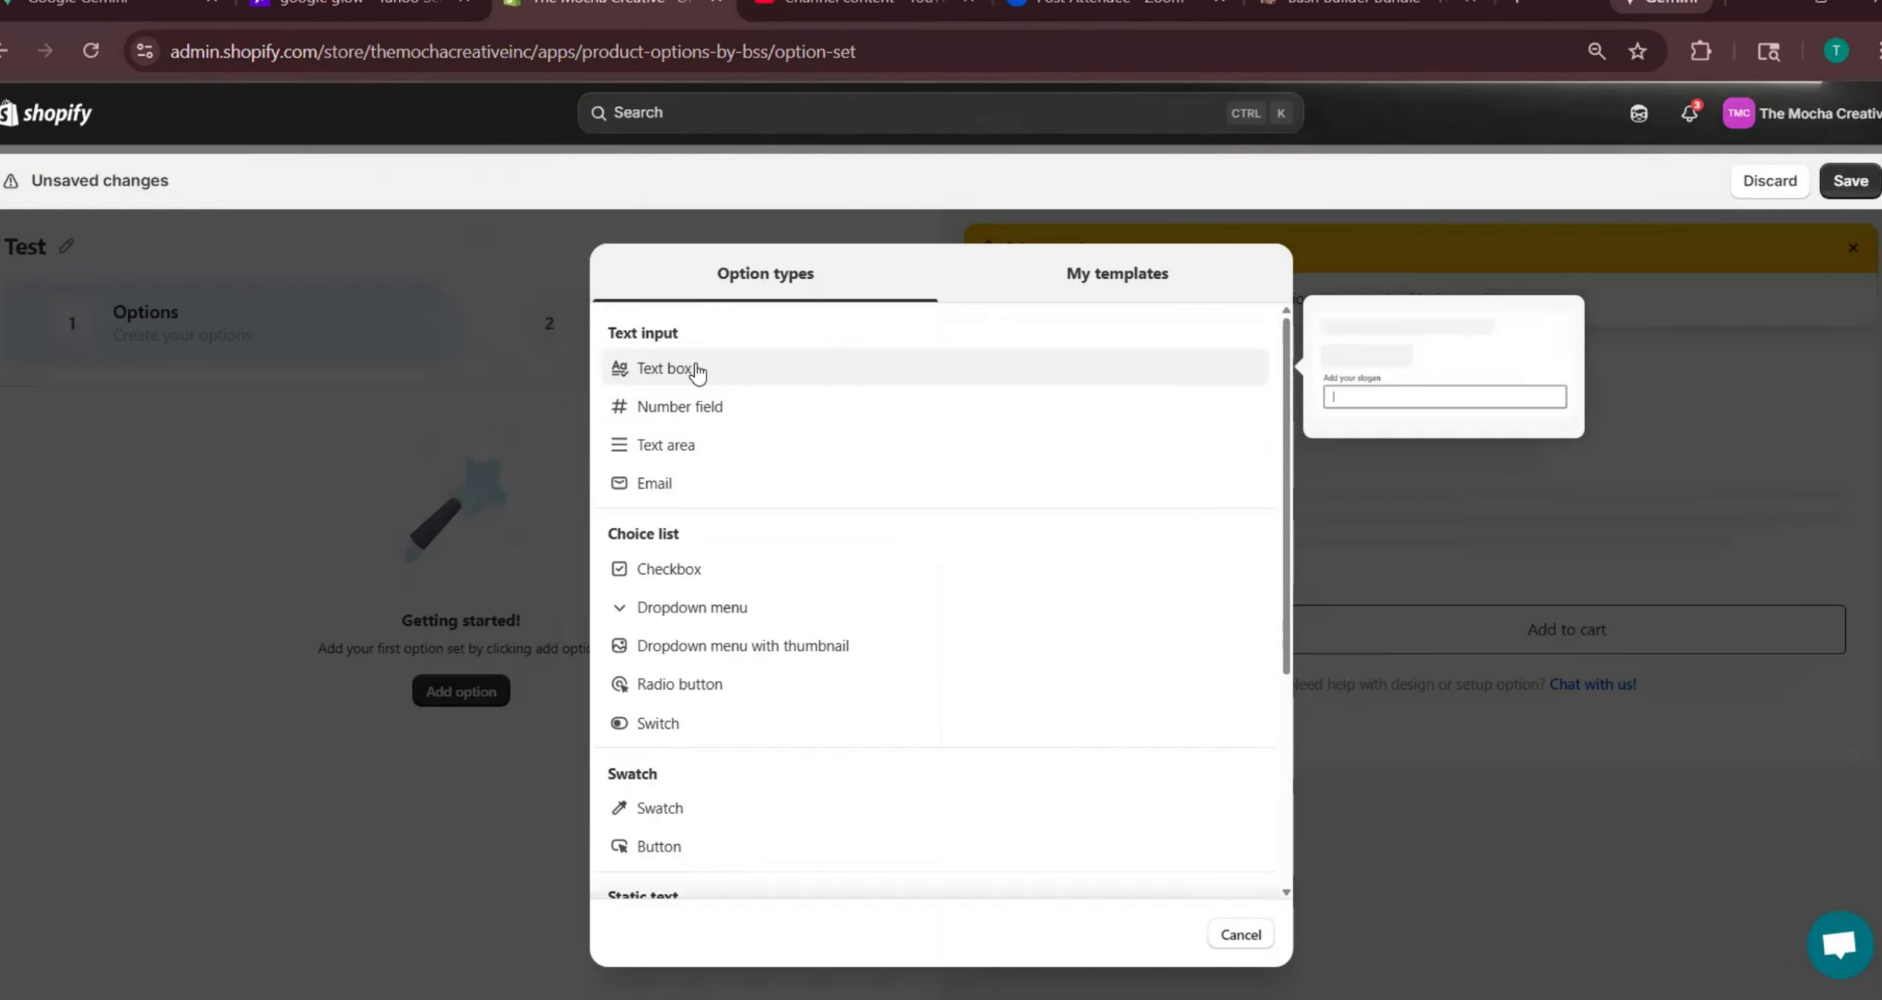
scroll(702, 441, "down", 3)
scroll(706, 412, "up", 3)
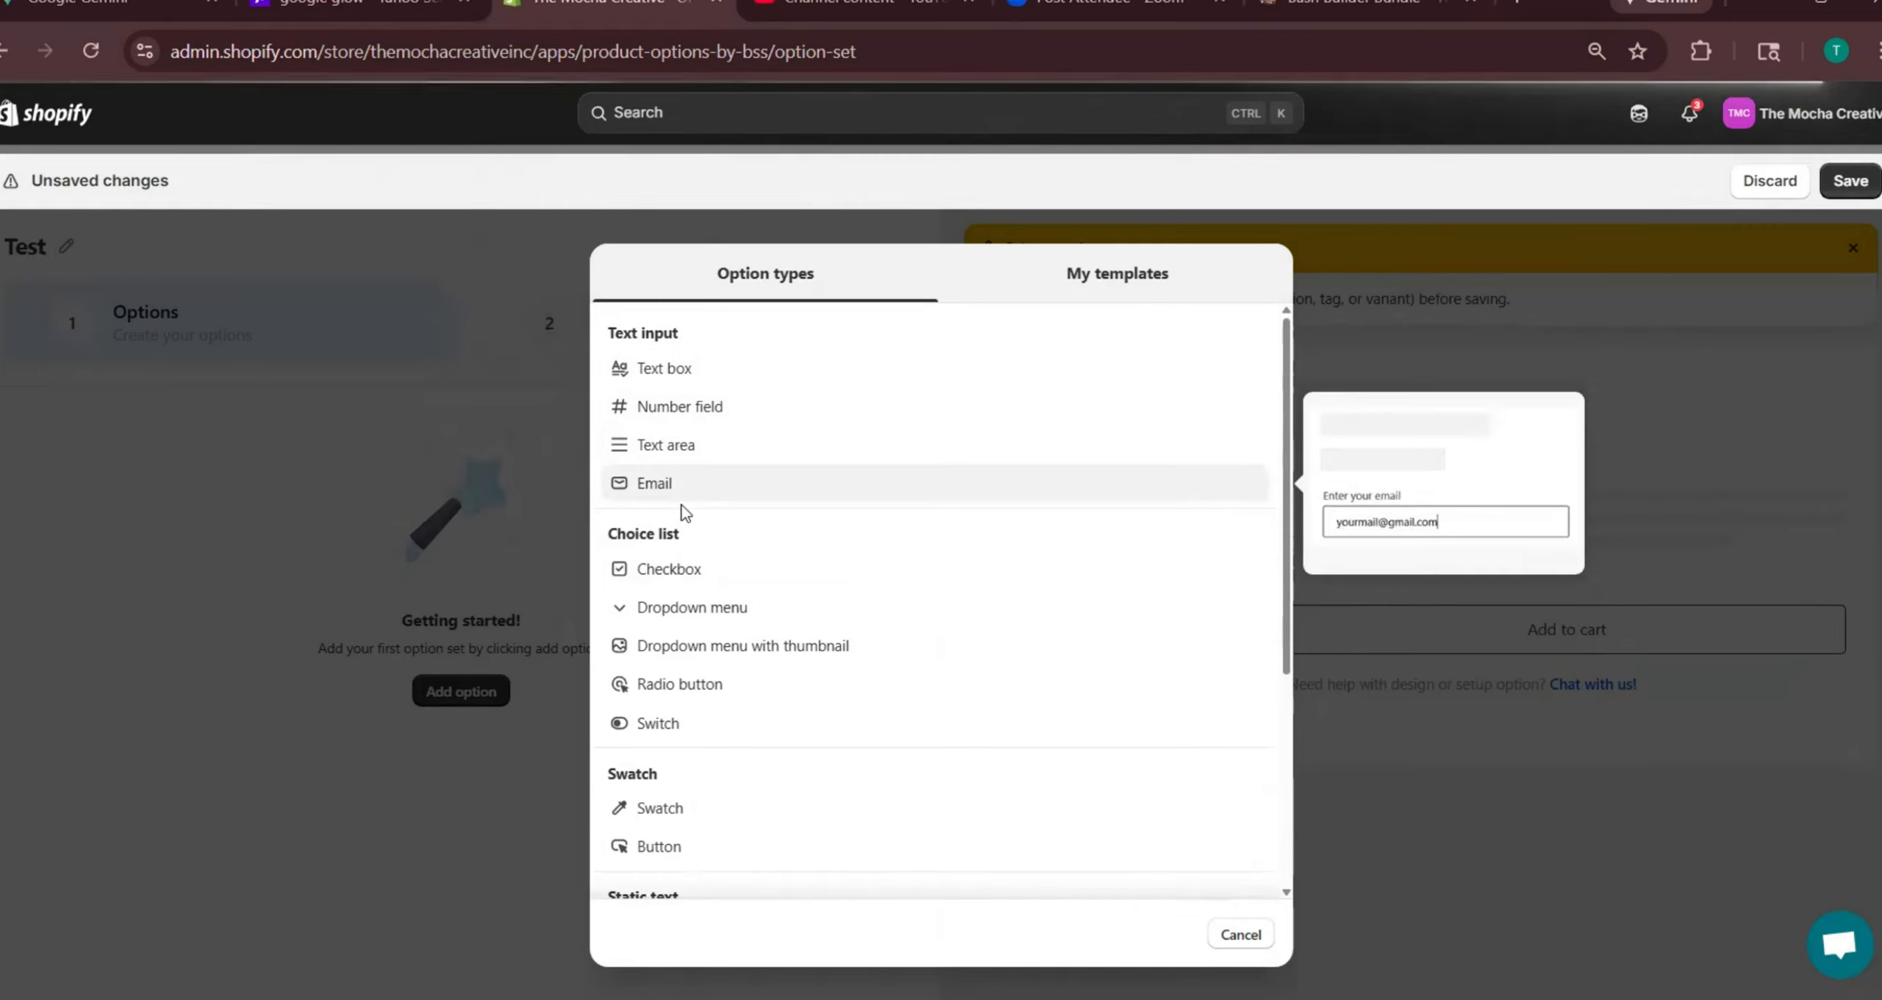
scroll(684, 515, "down", 2)
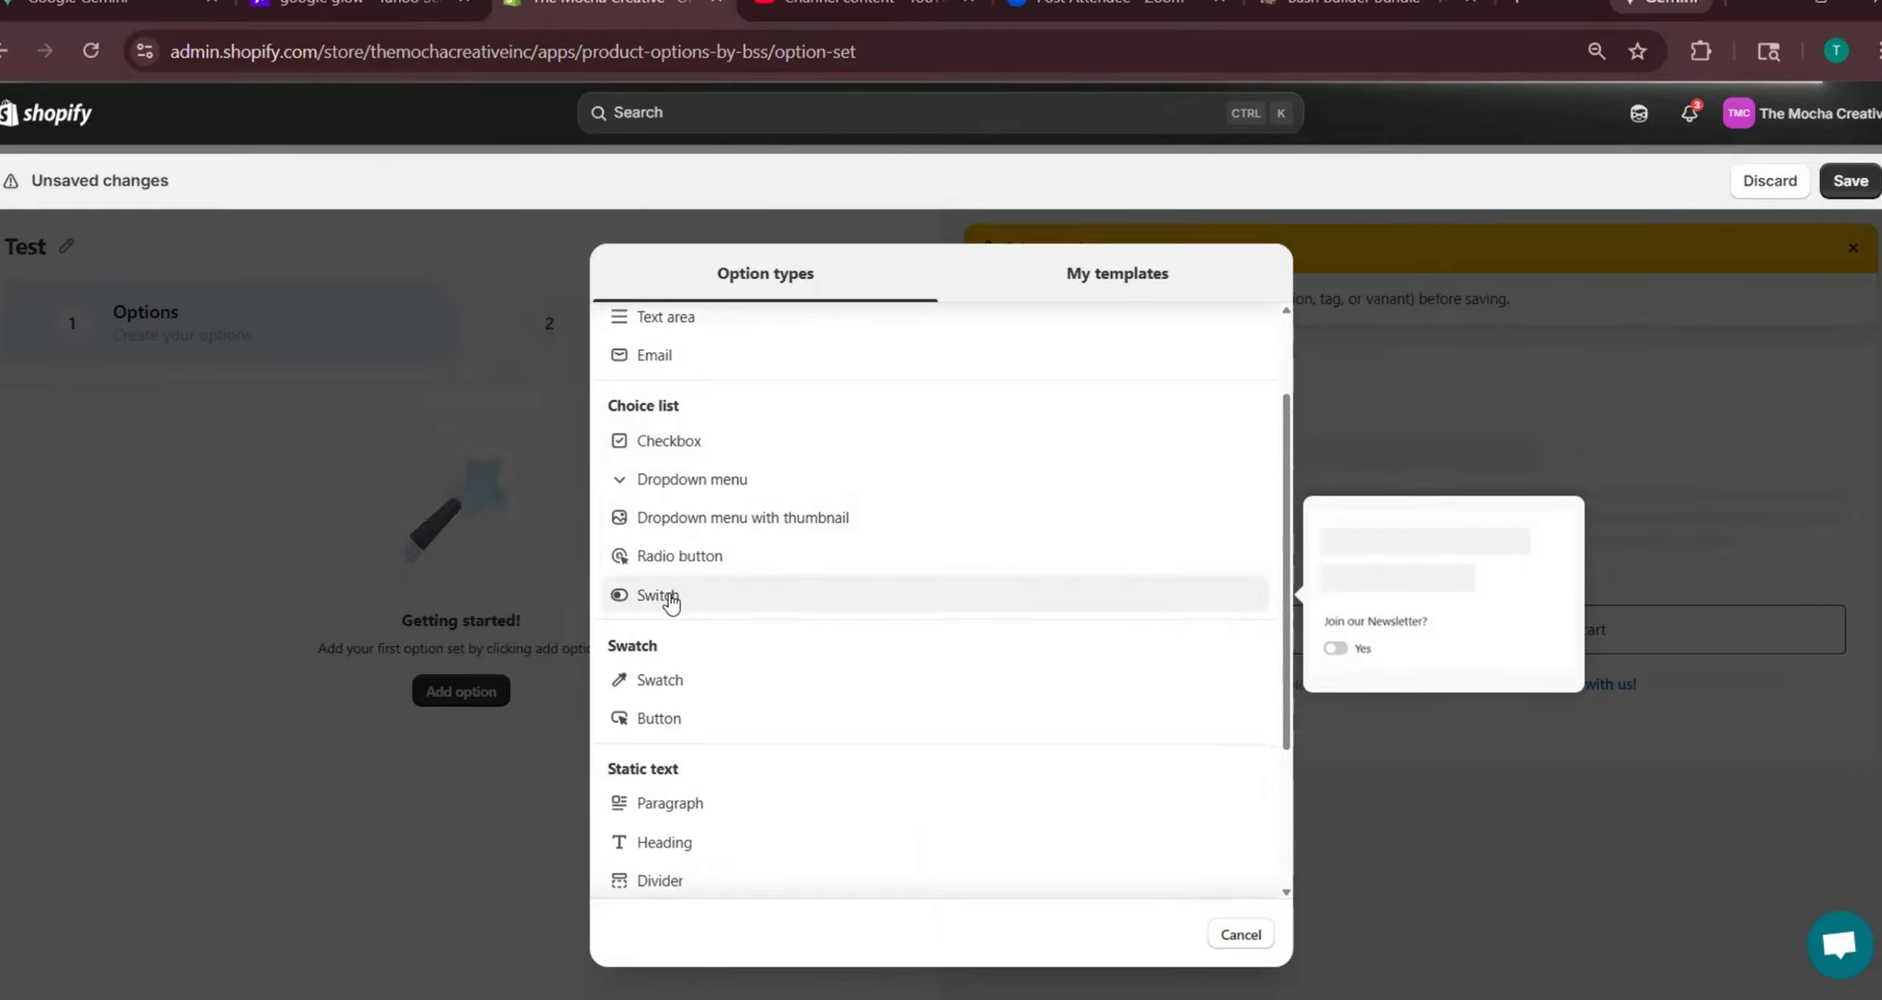
scroll(671, 608, "down", 3)
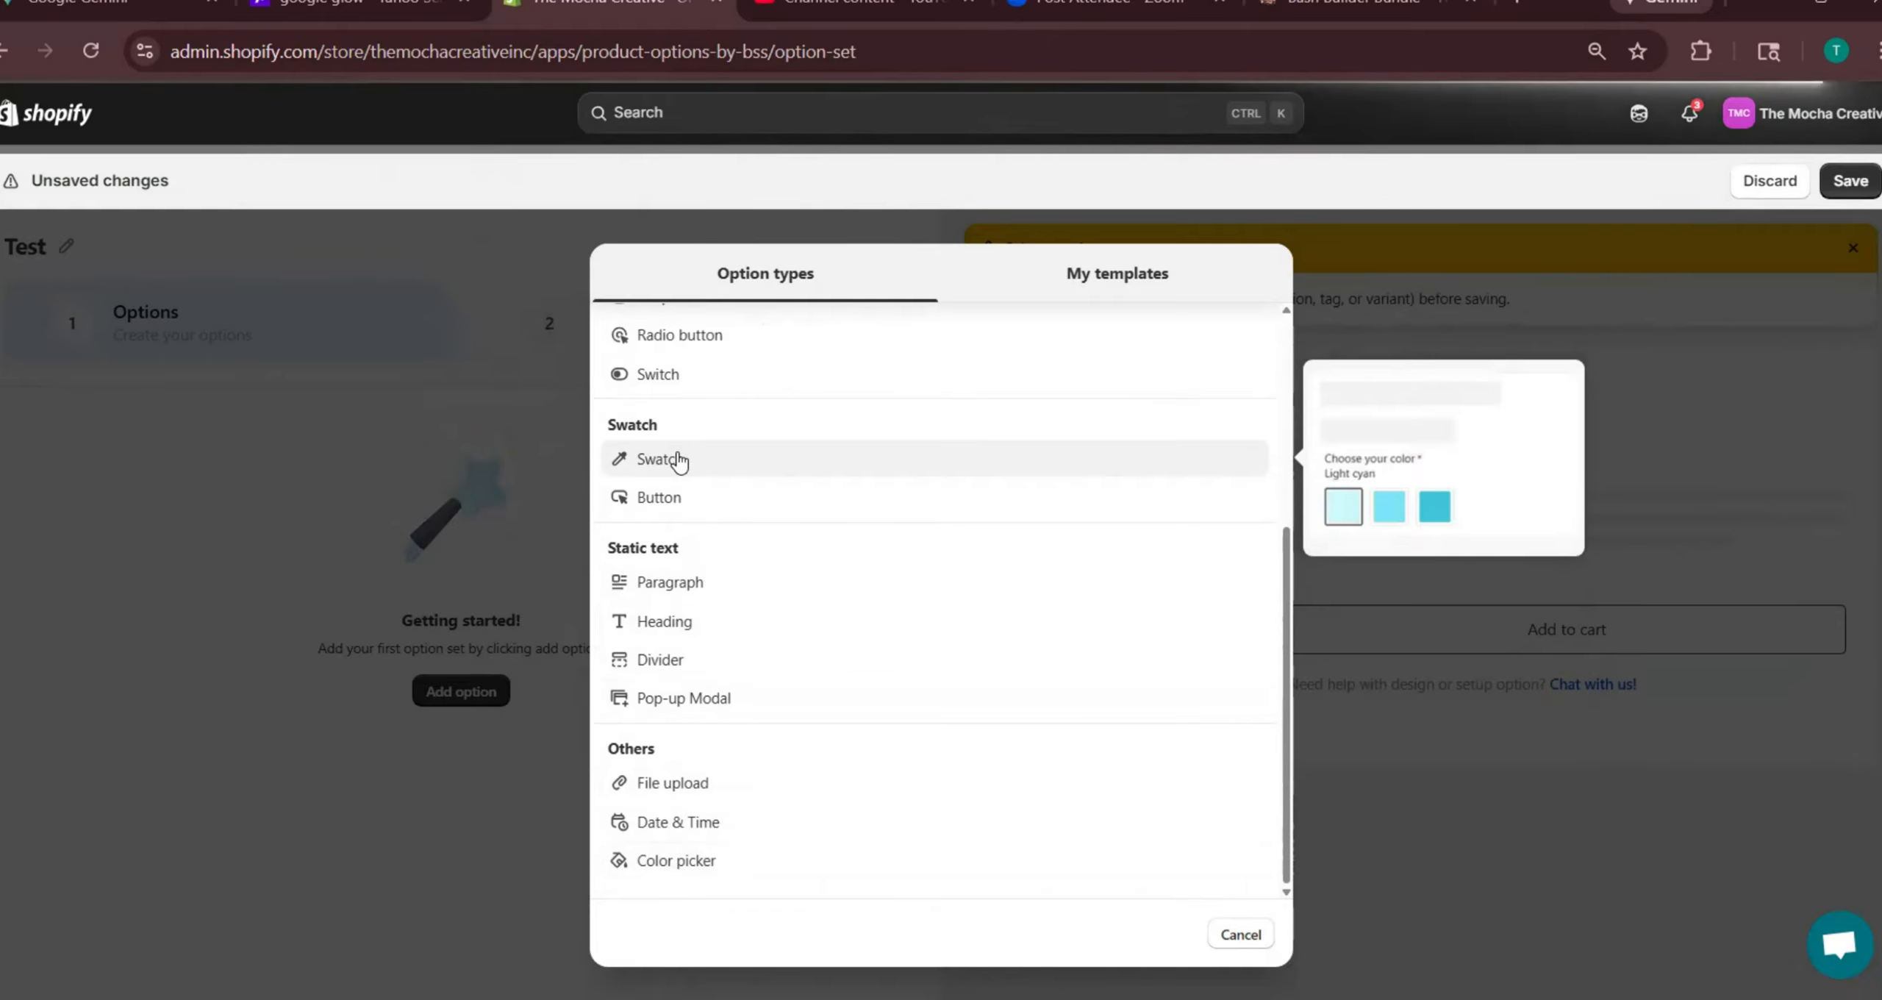
left_click(266, 399)
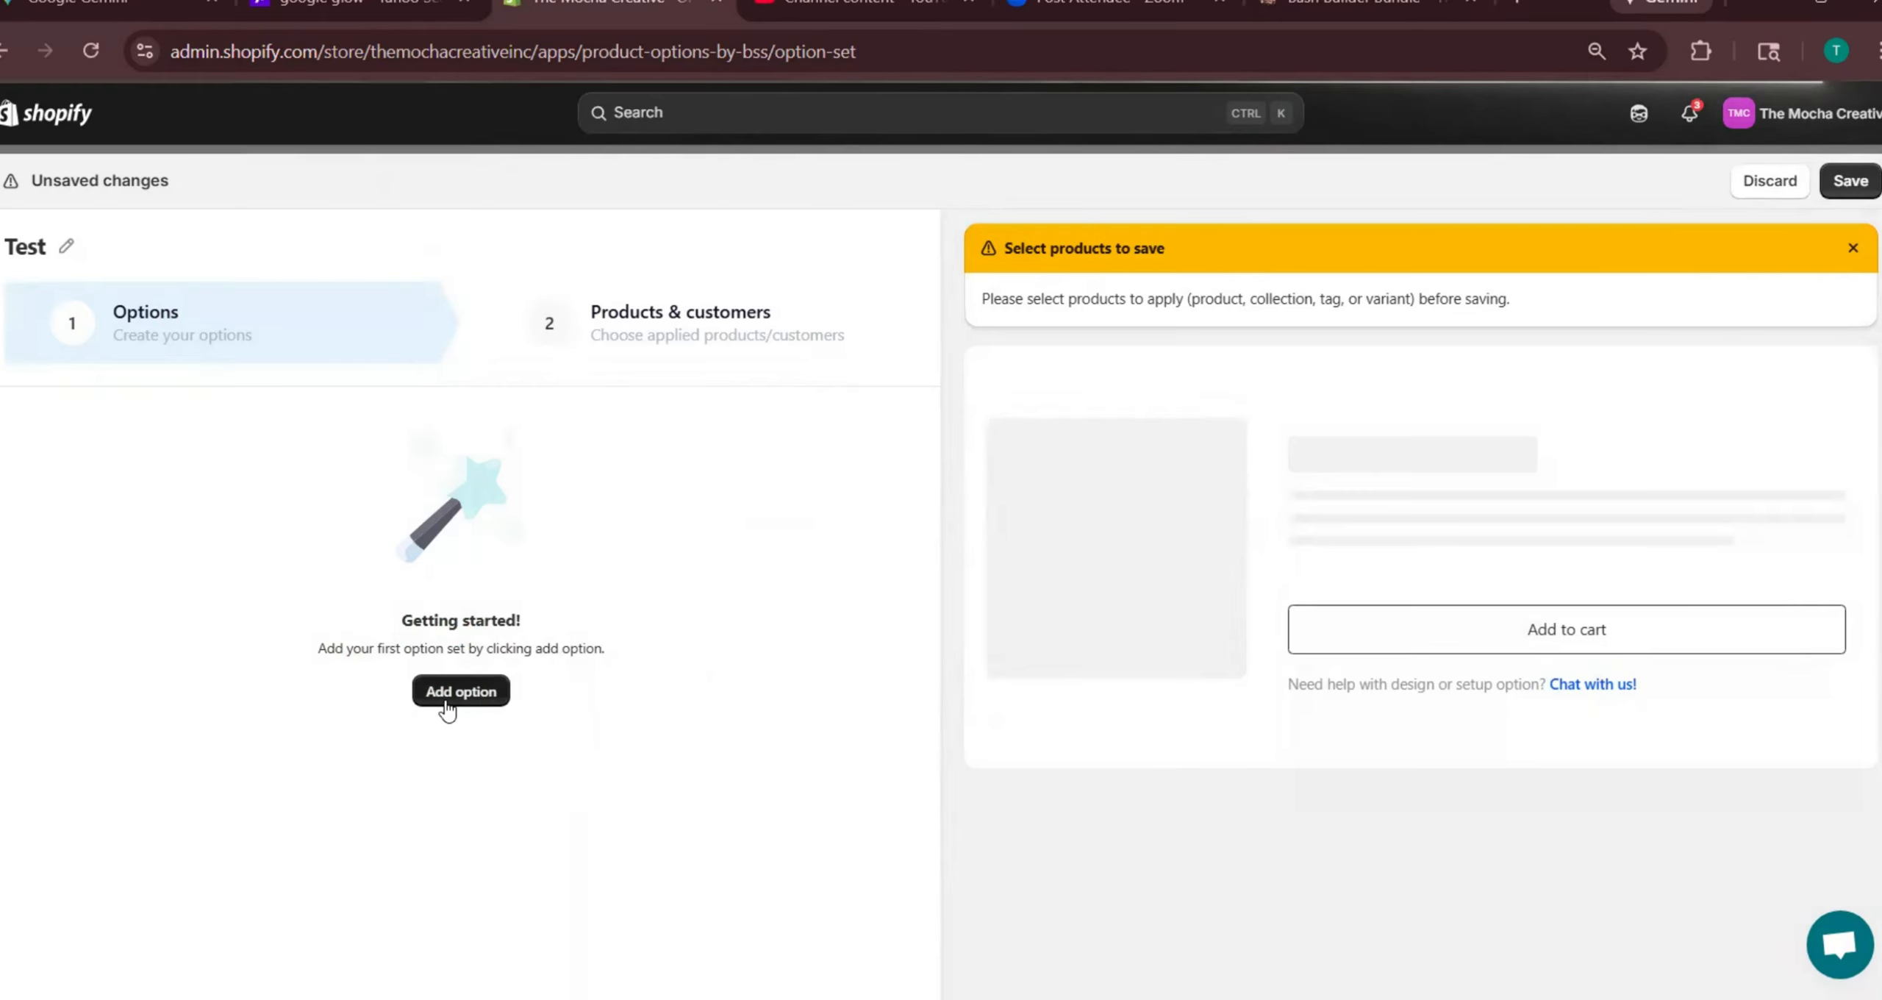
Add a required text box option named "How Would You Like To Receive Your Party Favors?*" to the Test set
left_click(447, 707)
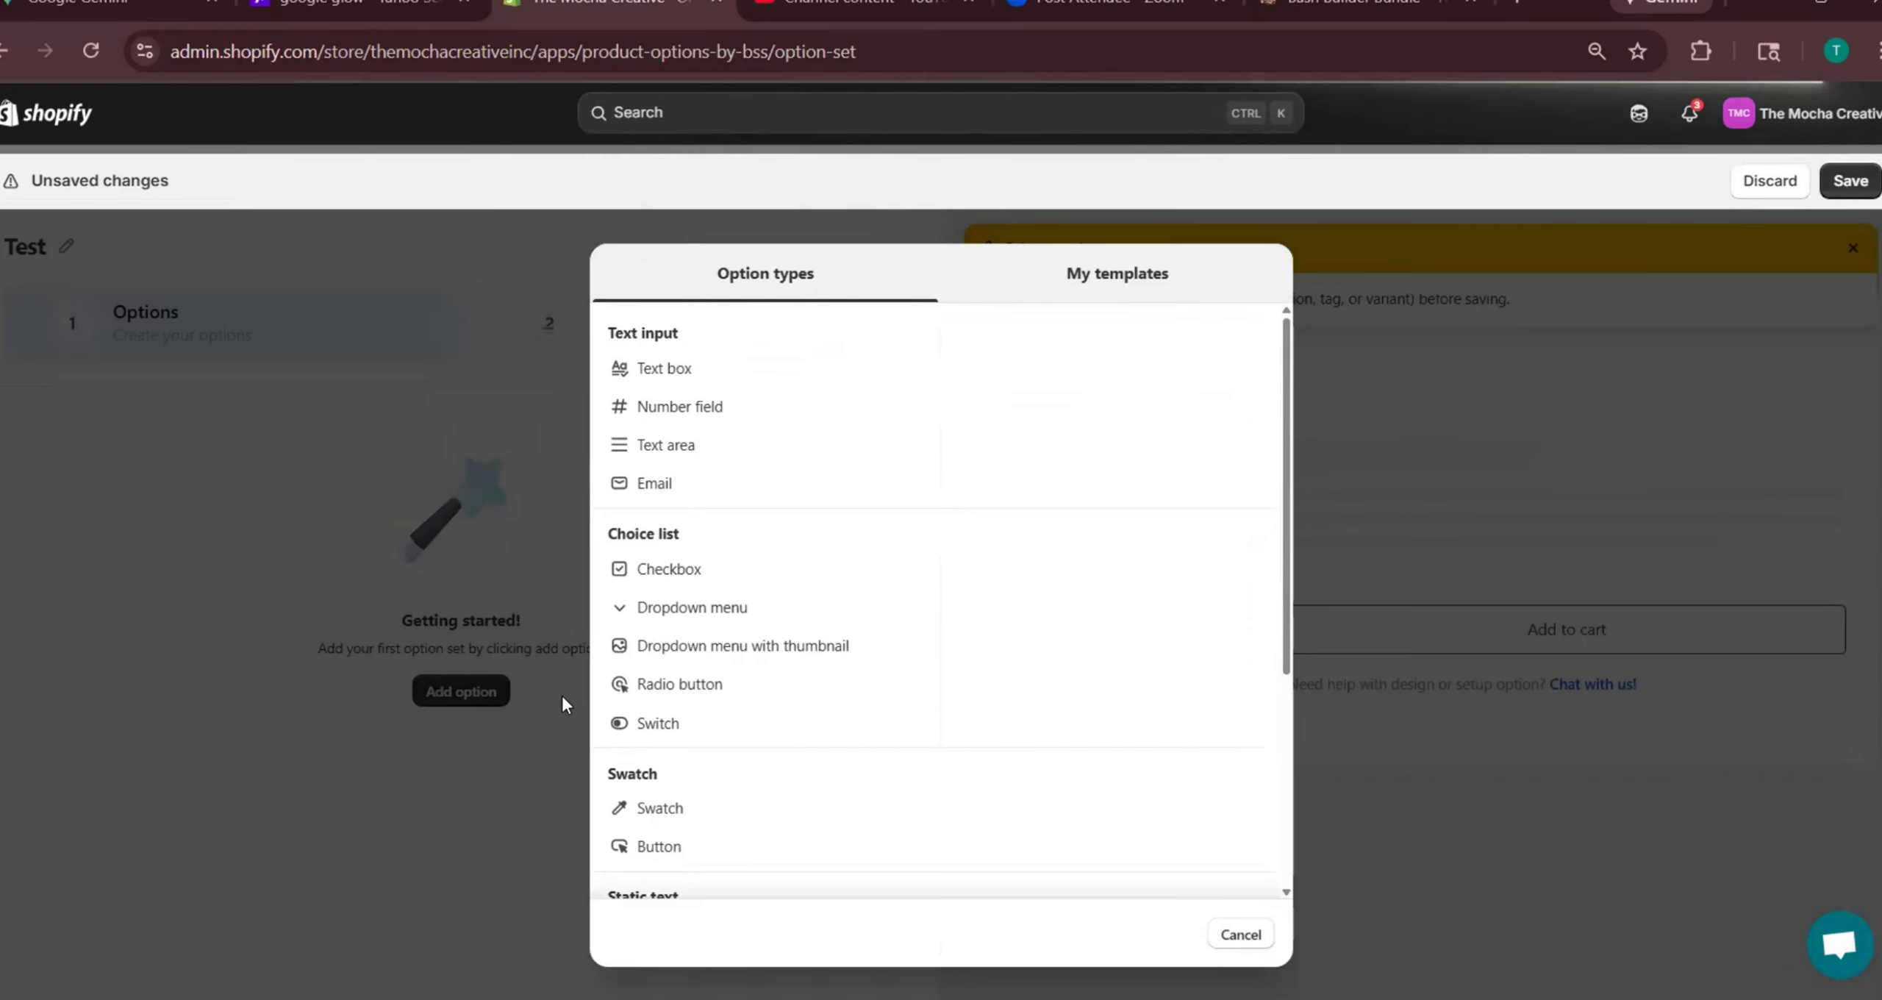
left_click(635, 386)
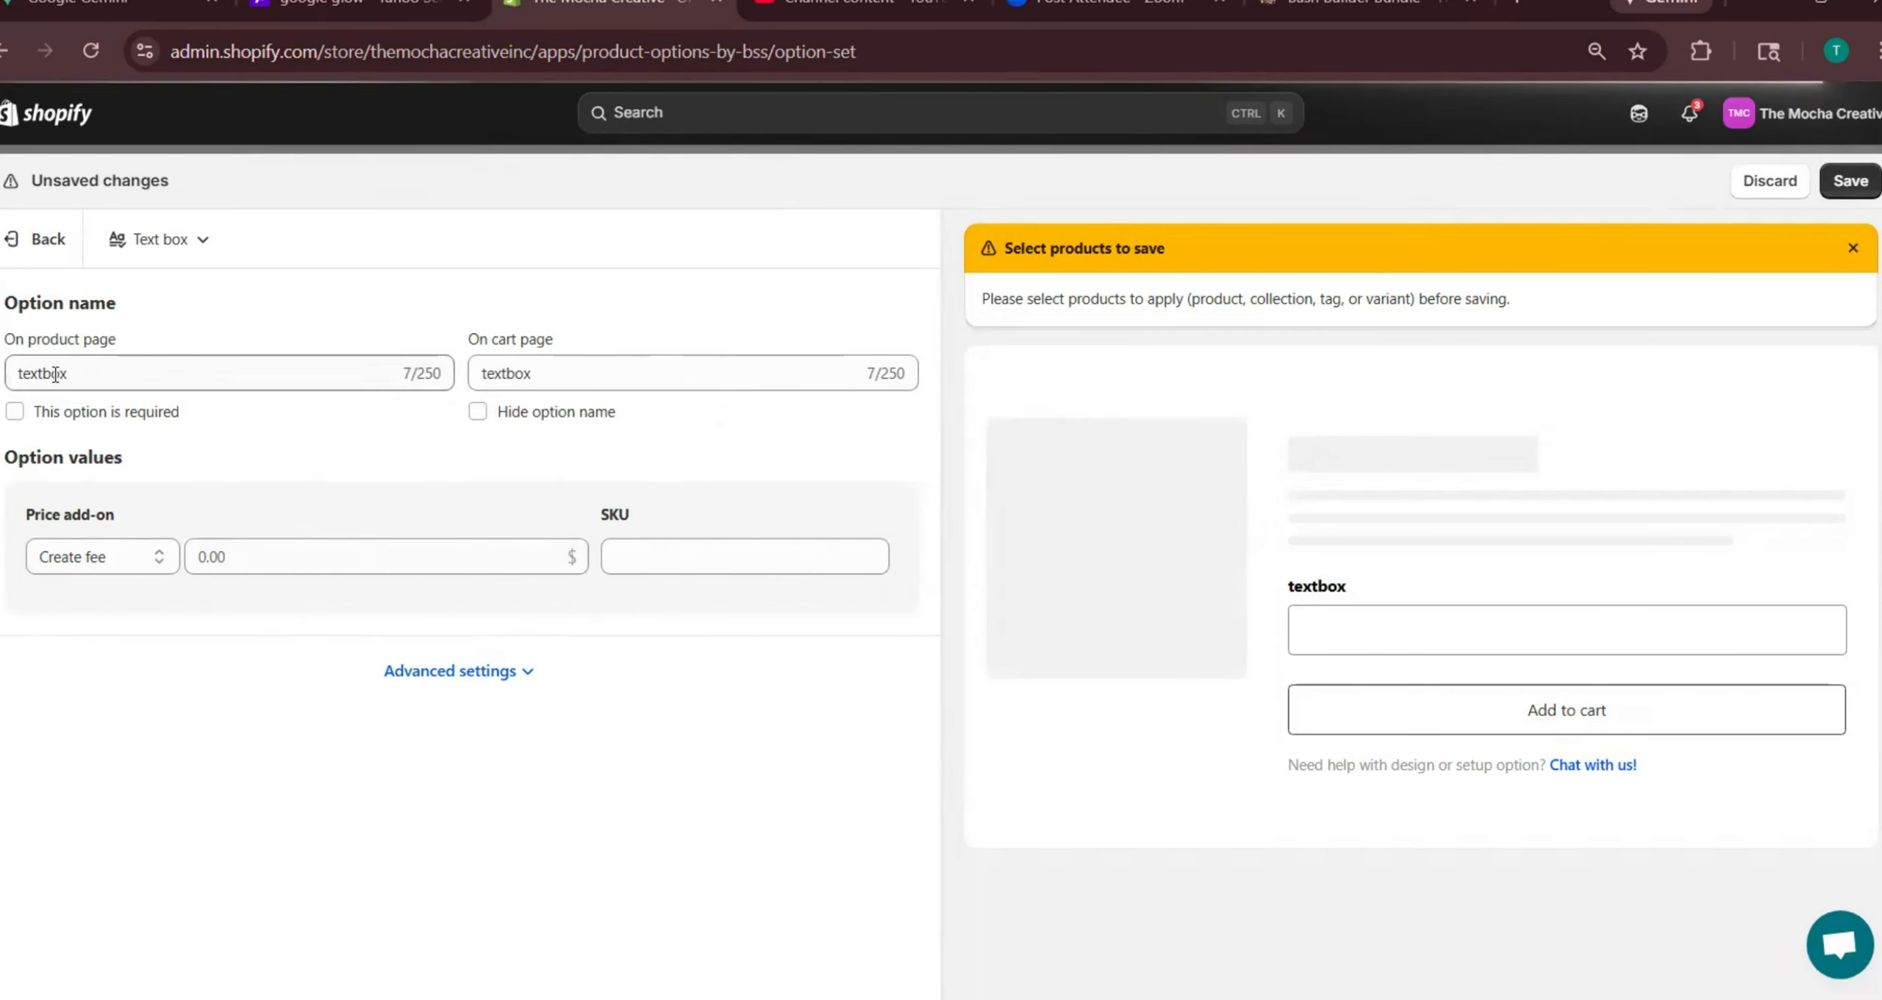
left_click(55, 373)
double_click(55, 373)
type("How Would You Like To Receive Your Party Favors?*")
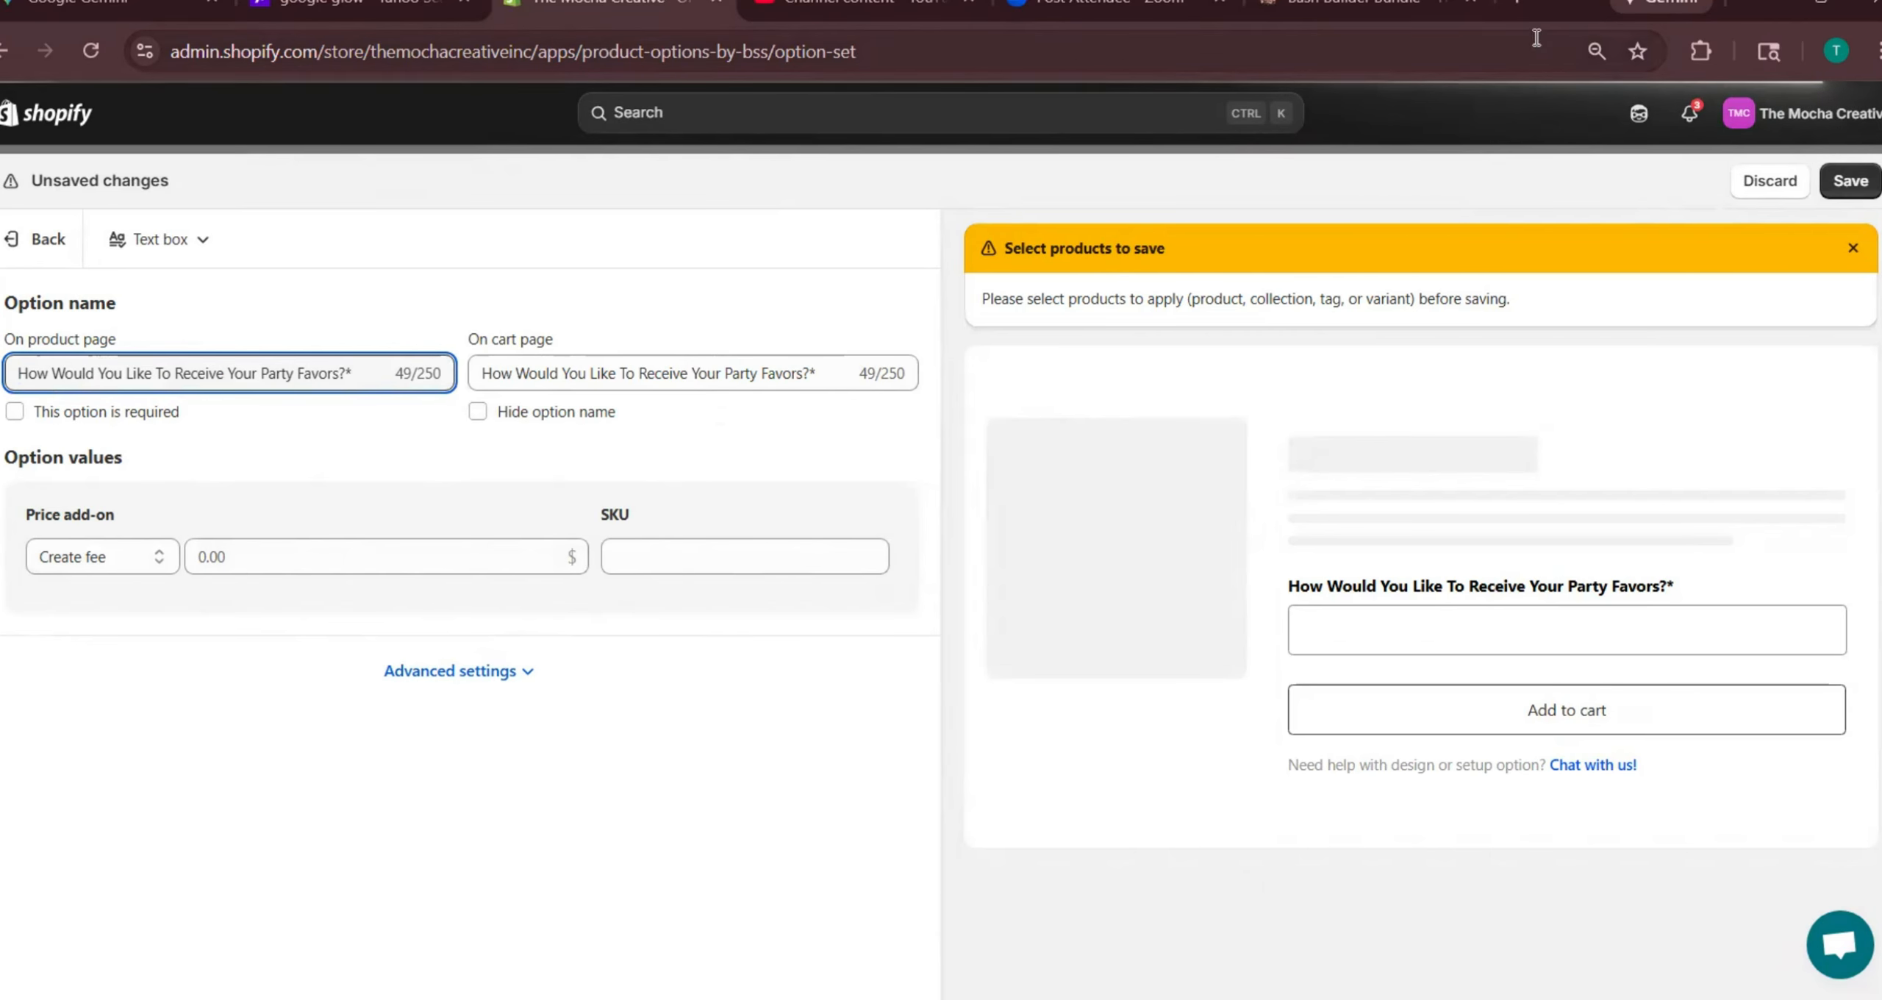
left_click(15, 413)
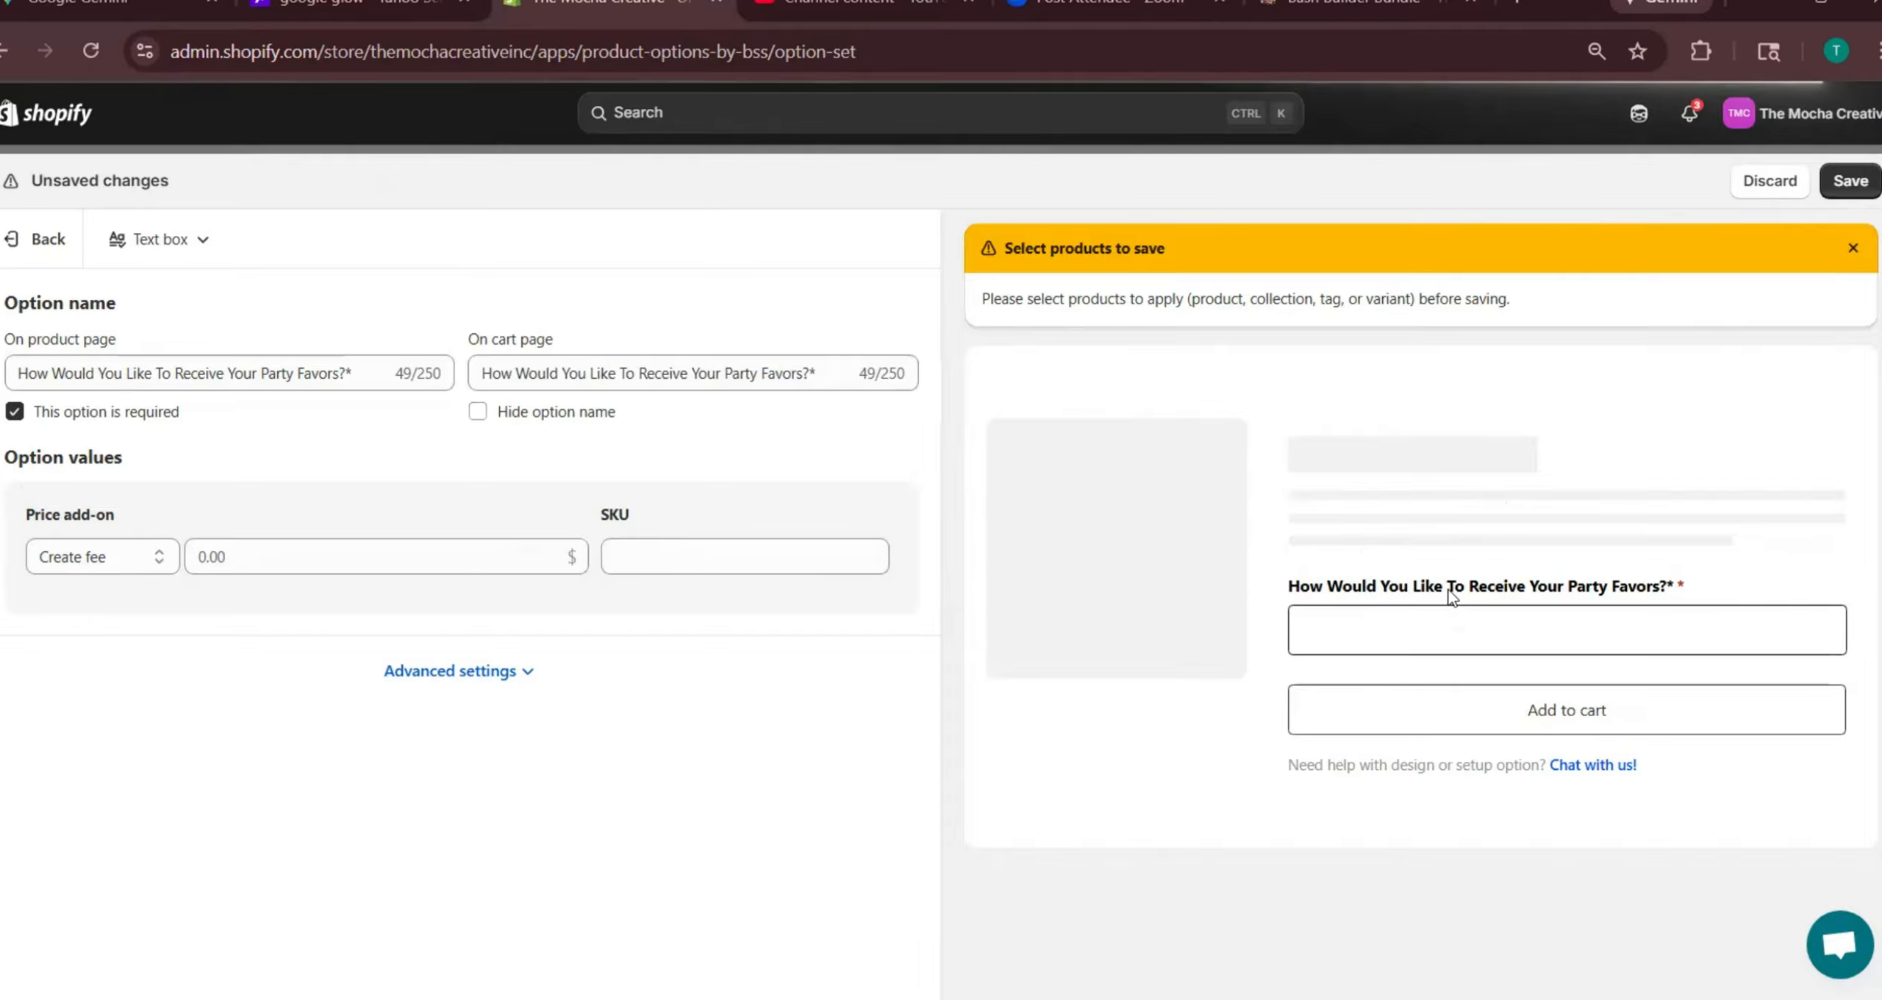
Expand the text box option's advanced settings and review the conditional logic, column width, help text, placeholder and character limit fields
left_click(527, 671)
scroll(526, 588, "down", 2)
scroll(527, 592, "down", 3)
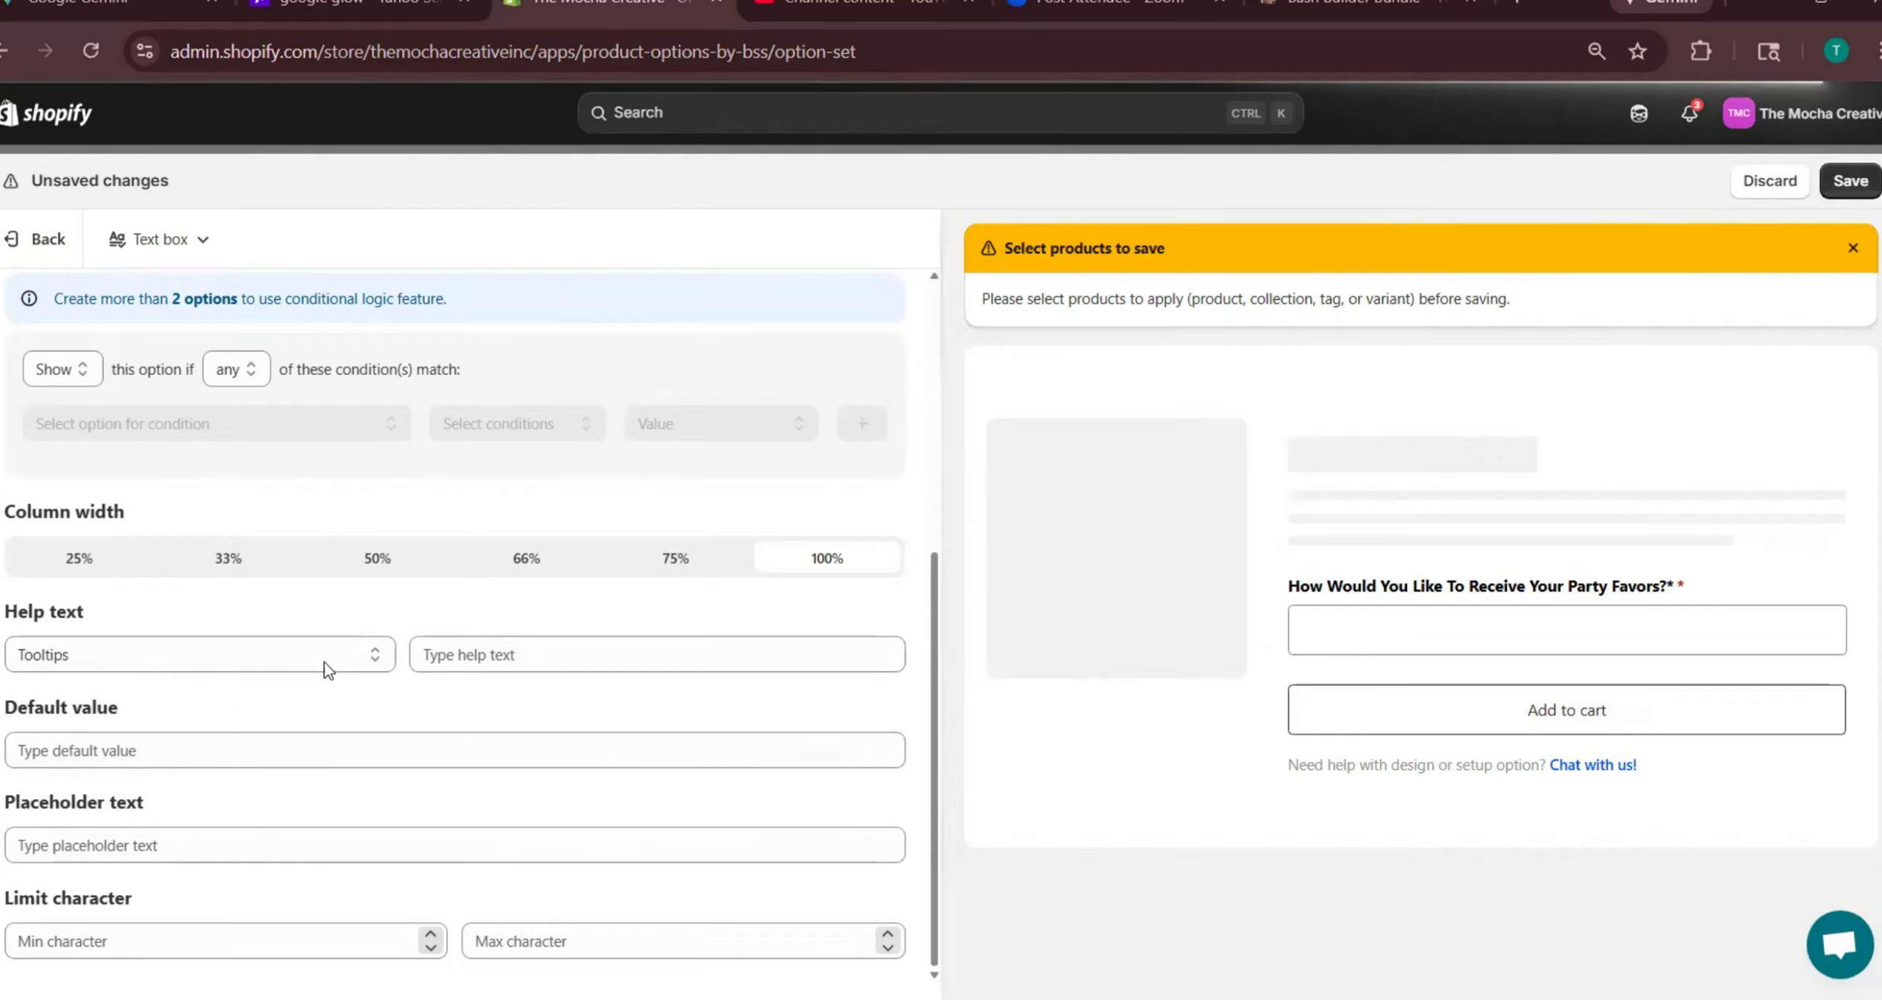
Place the party favors option's help text below the option title and enter the EMPTY versus FILLED explanation, including the sets of 12 favors per treat
left_click(377, 655)
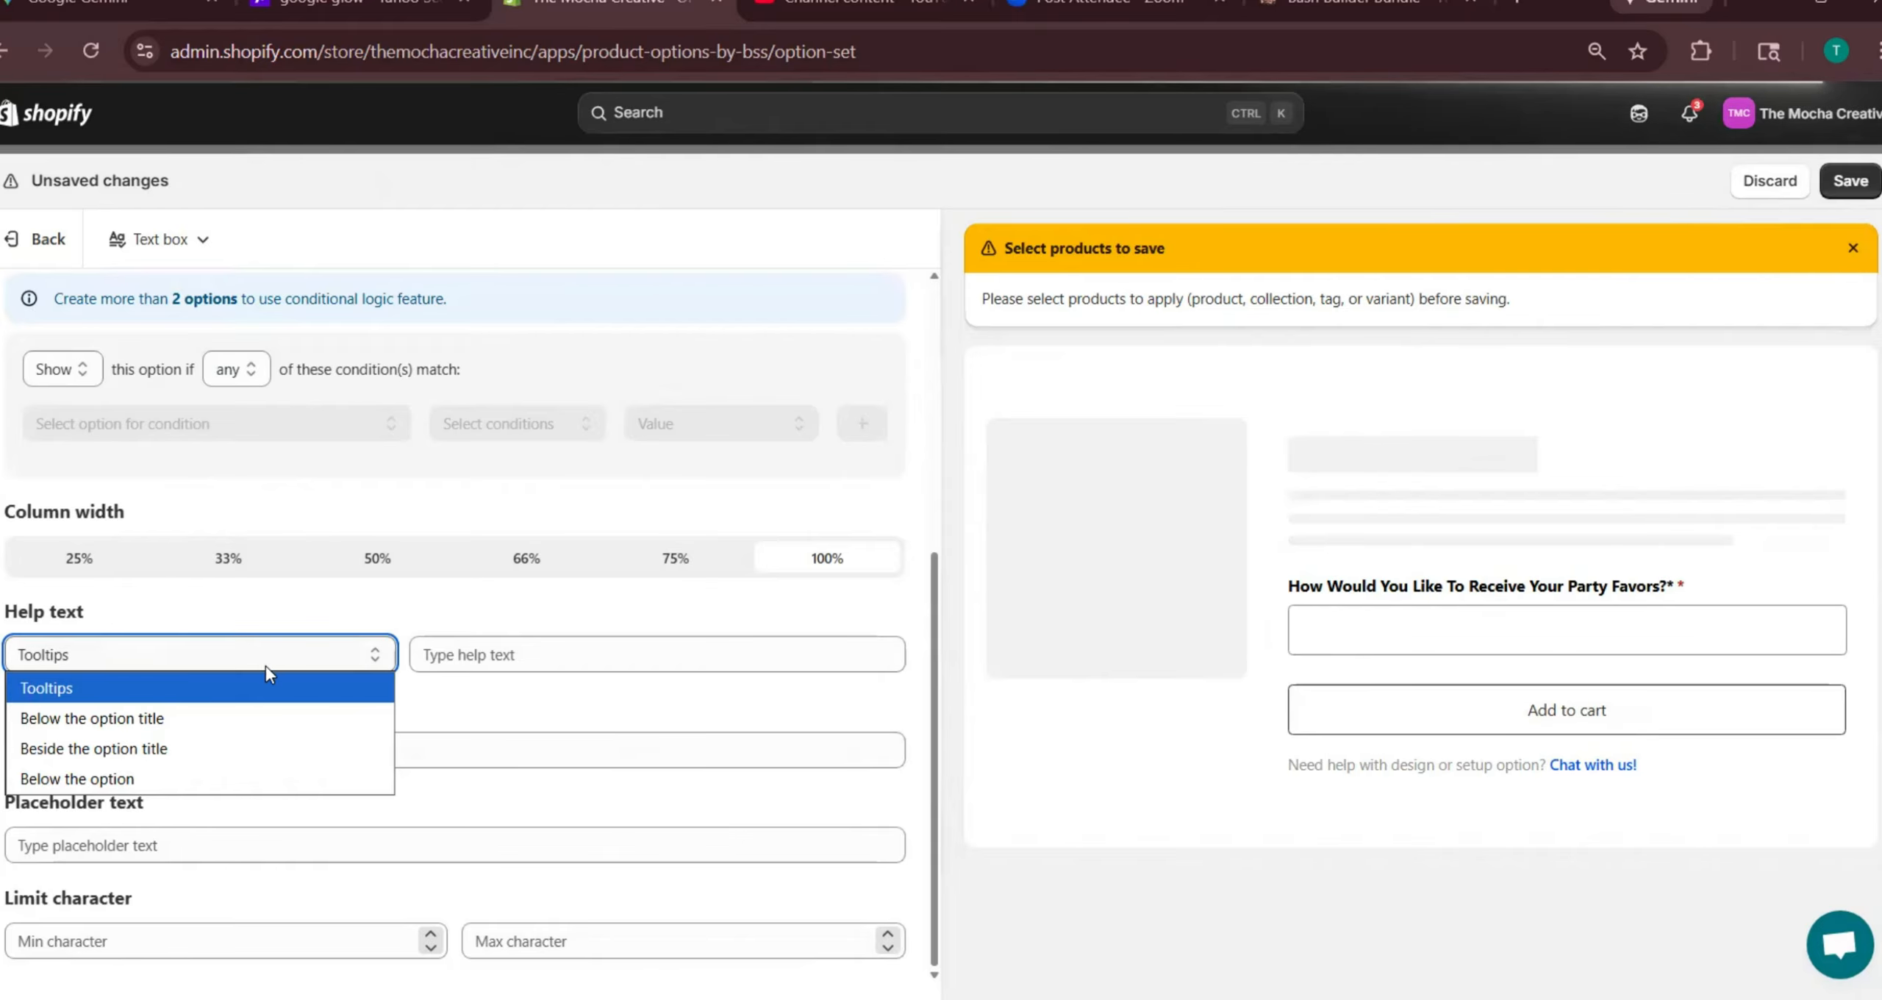
left_click(177, 719)
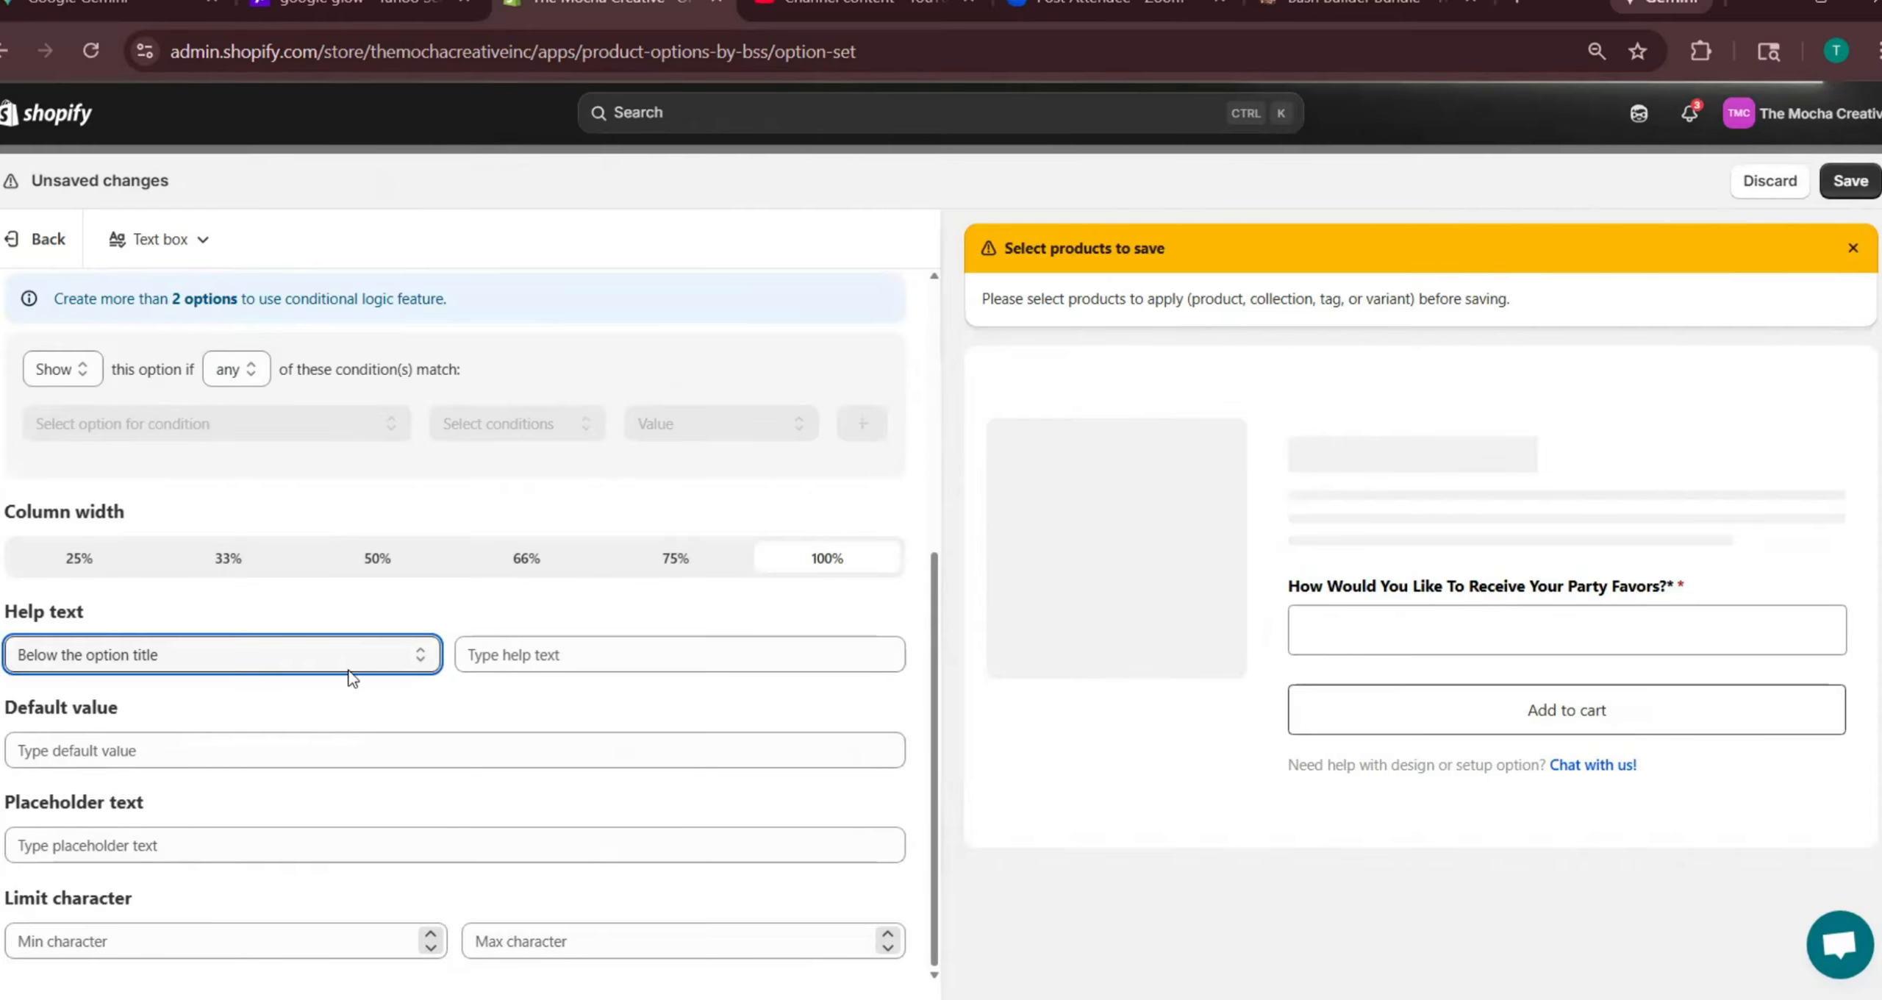
left_click(534, 654)
type("EMPTY = The Customer Is Responsible For Buying The Treats And Sealing The Favor Wrappers. FILLED = The Mocha Creative Purchases The Treats/Beverages & You Will Receive Your Order 100% Complete. (1) Favor = You Will Receive A Set of 12 Favors For 1 Treat. (2) Favors = You Will Receive A Set Of 12 For 2 Treats, And So On.")
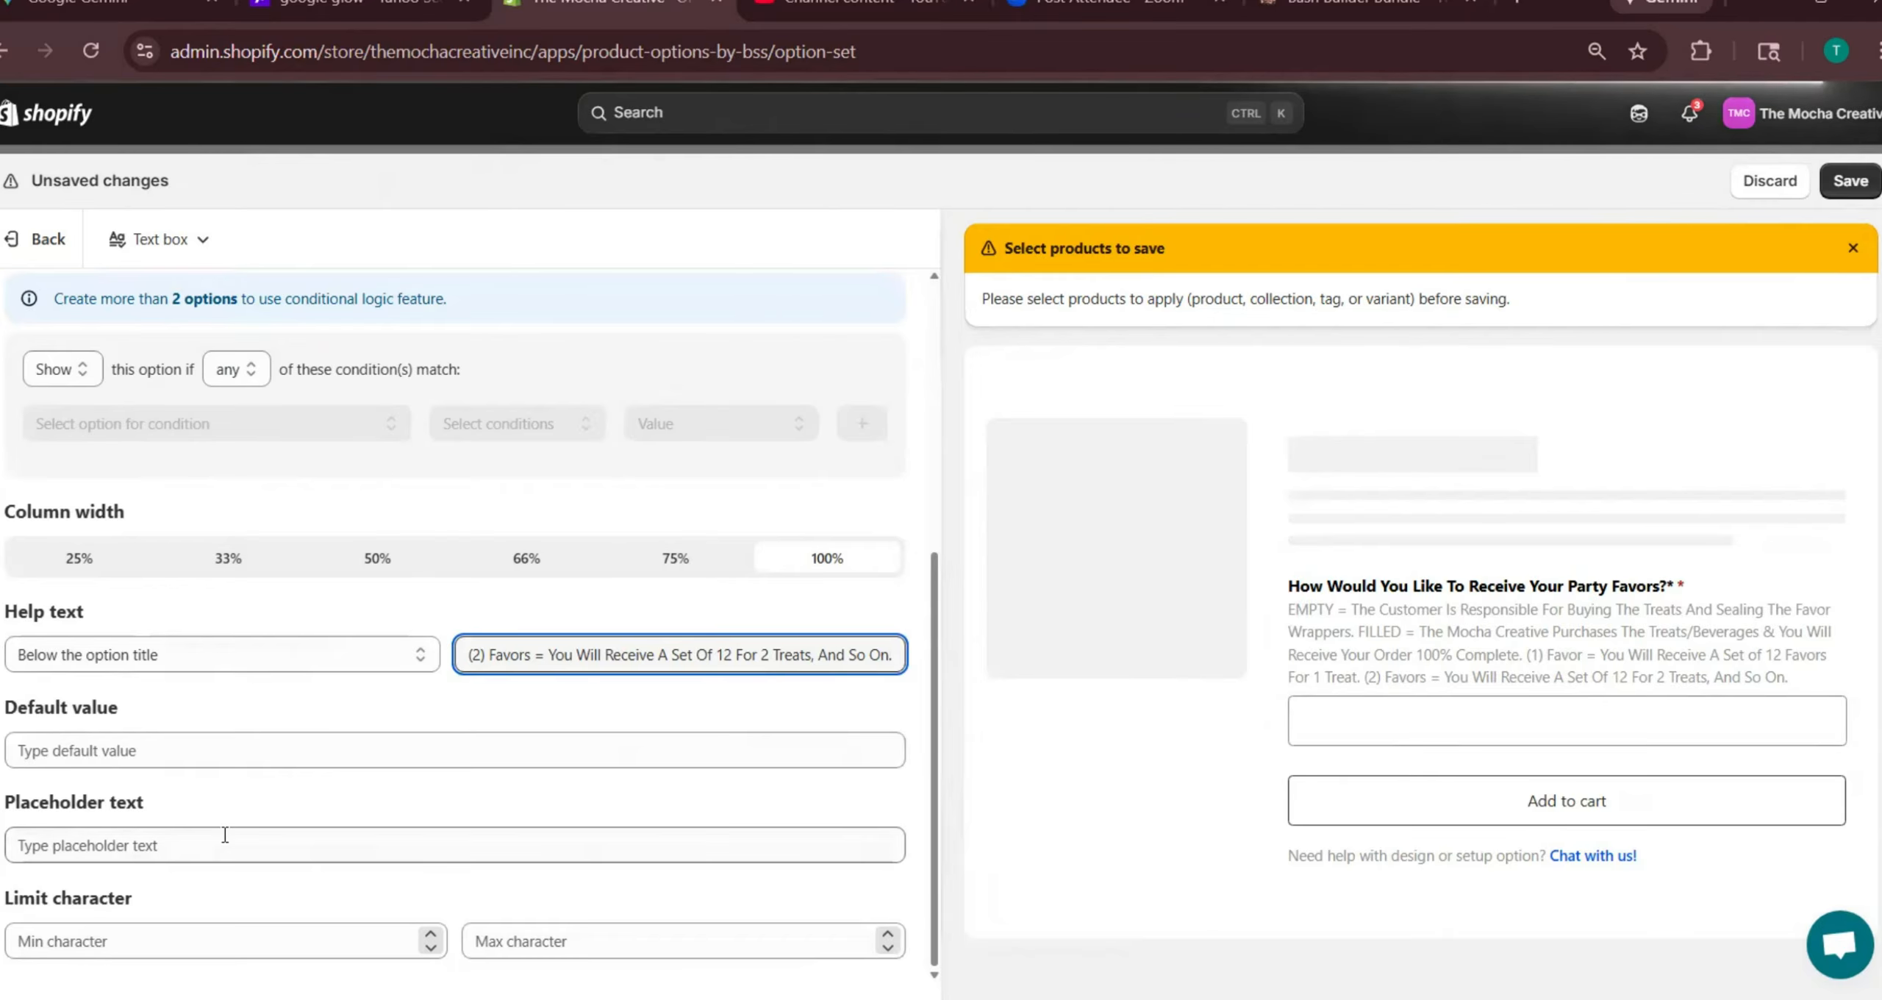
left_click(1340, 719)
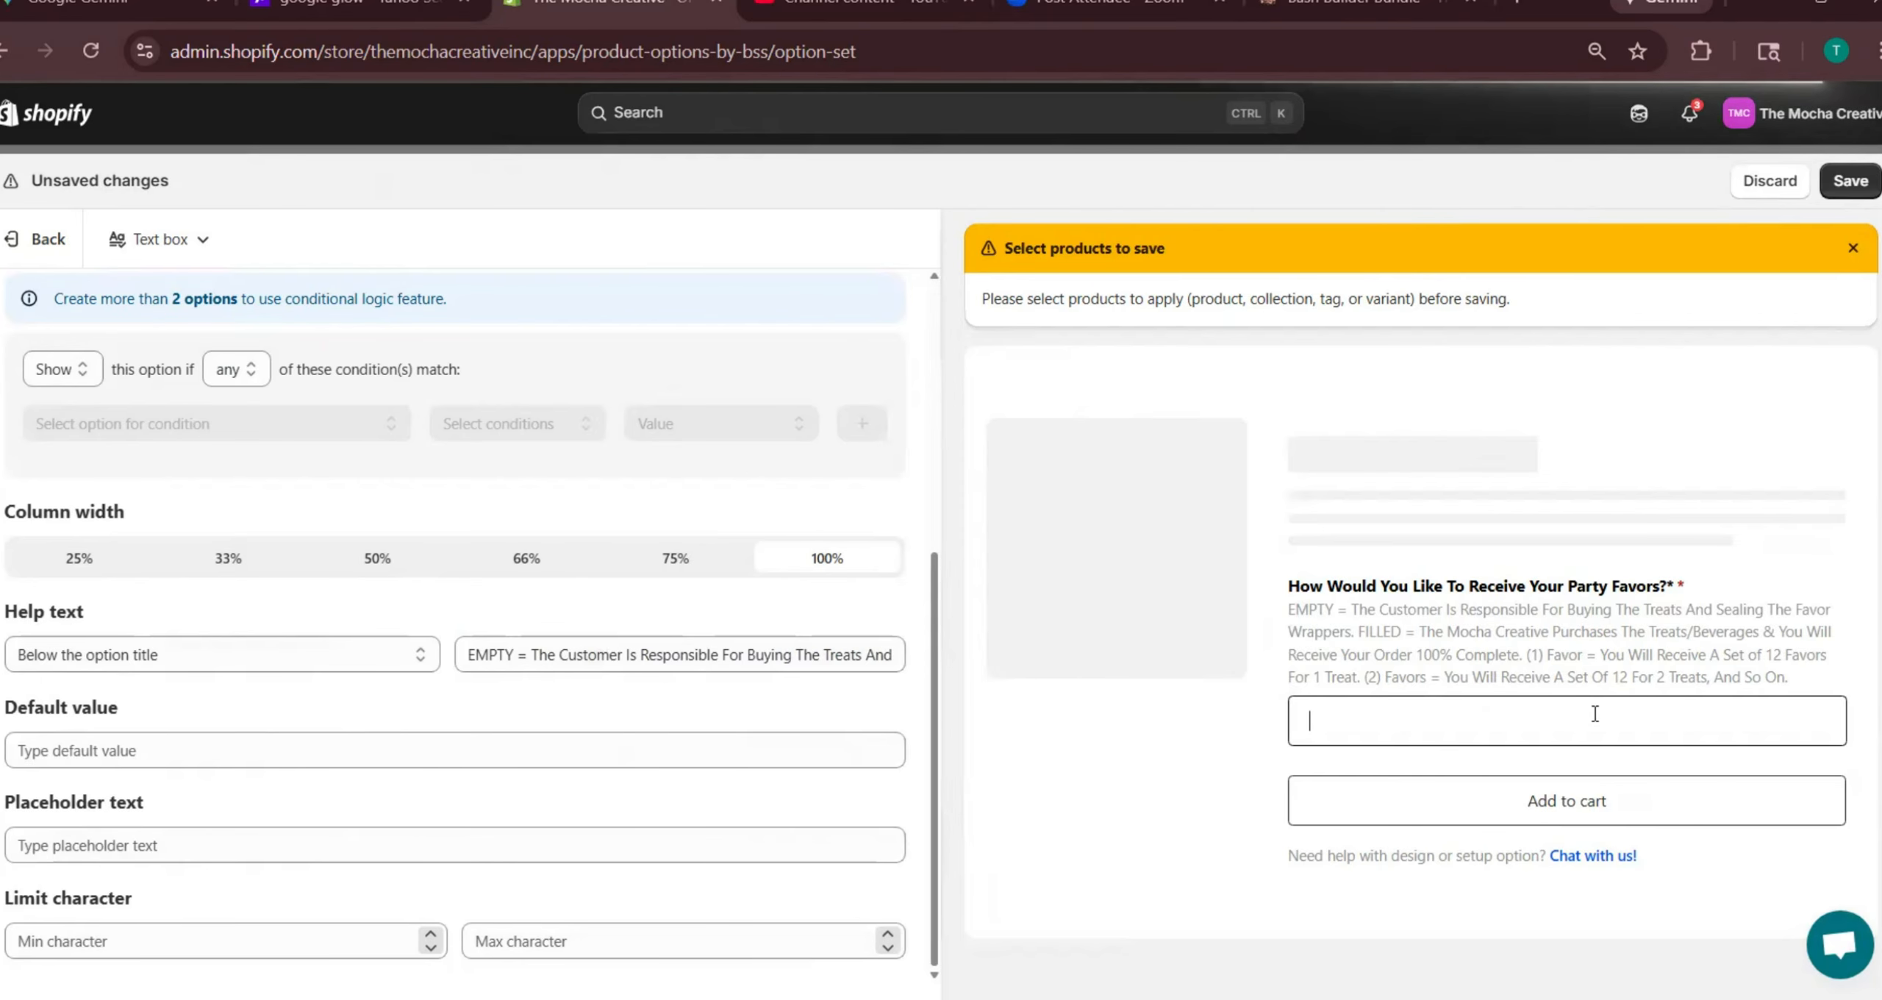
Set the text box's placeholder to "Empty Wrappers OR Completely Filled" and return to the Test set's option list
left_click(114, 853)
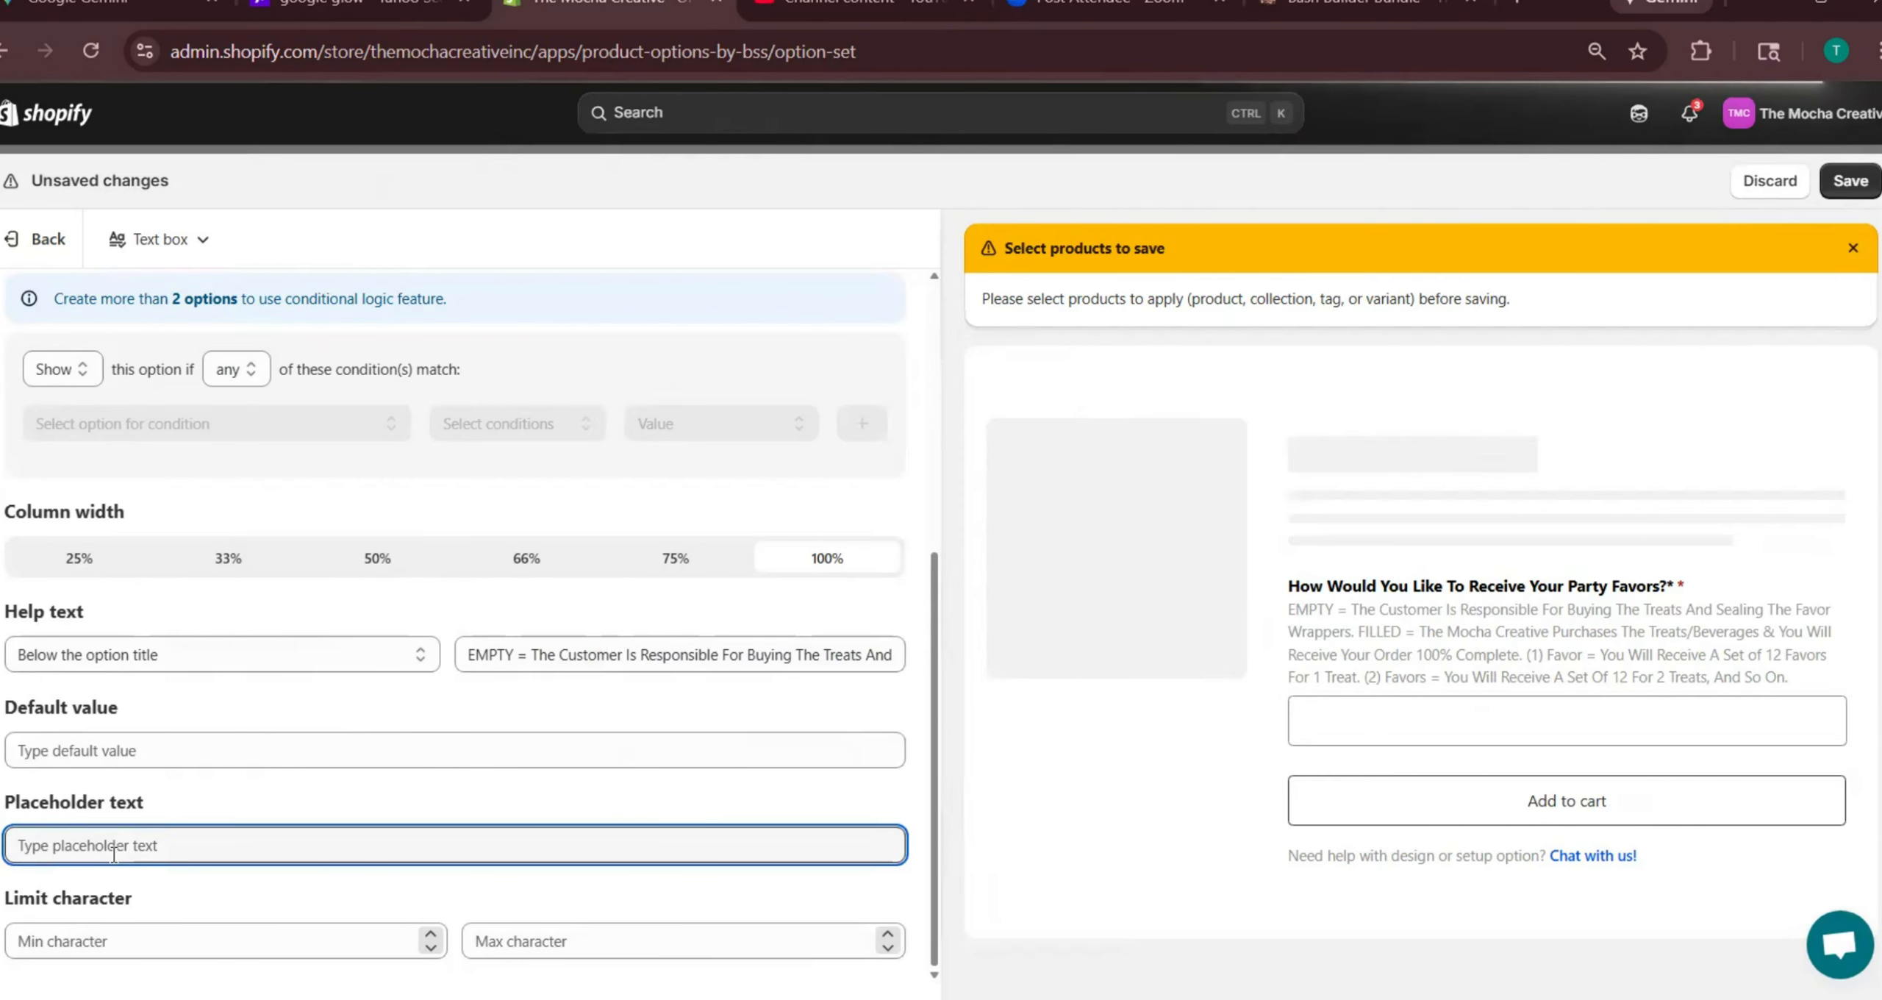
type("Empty Wra")
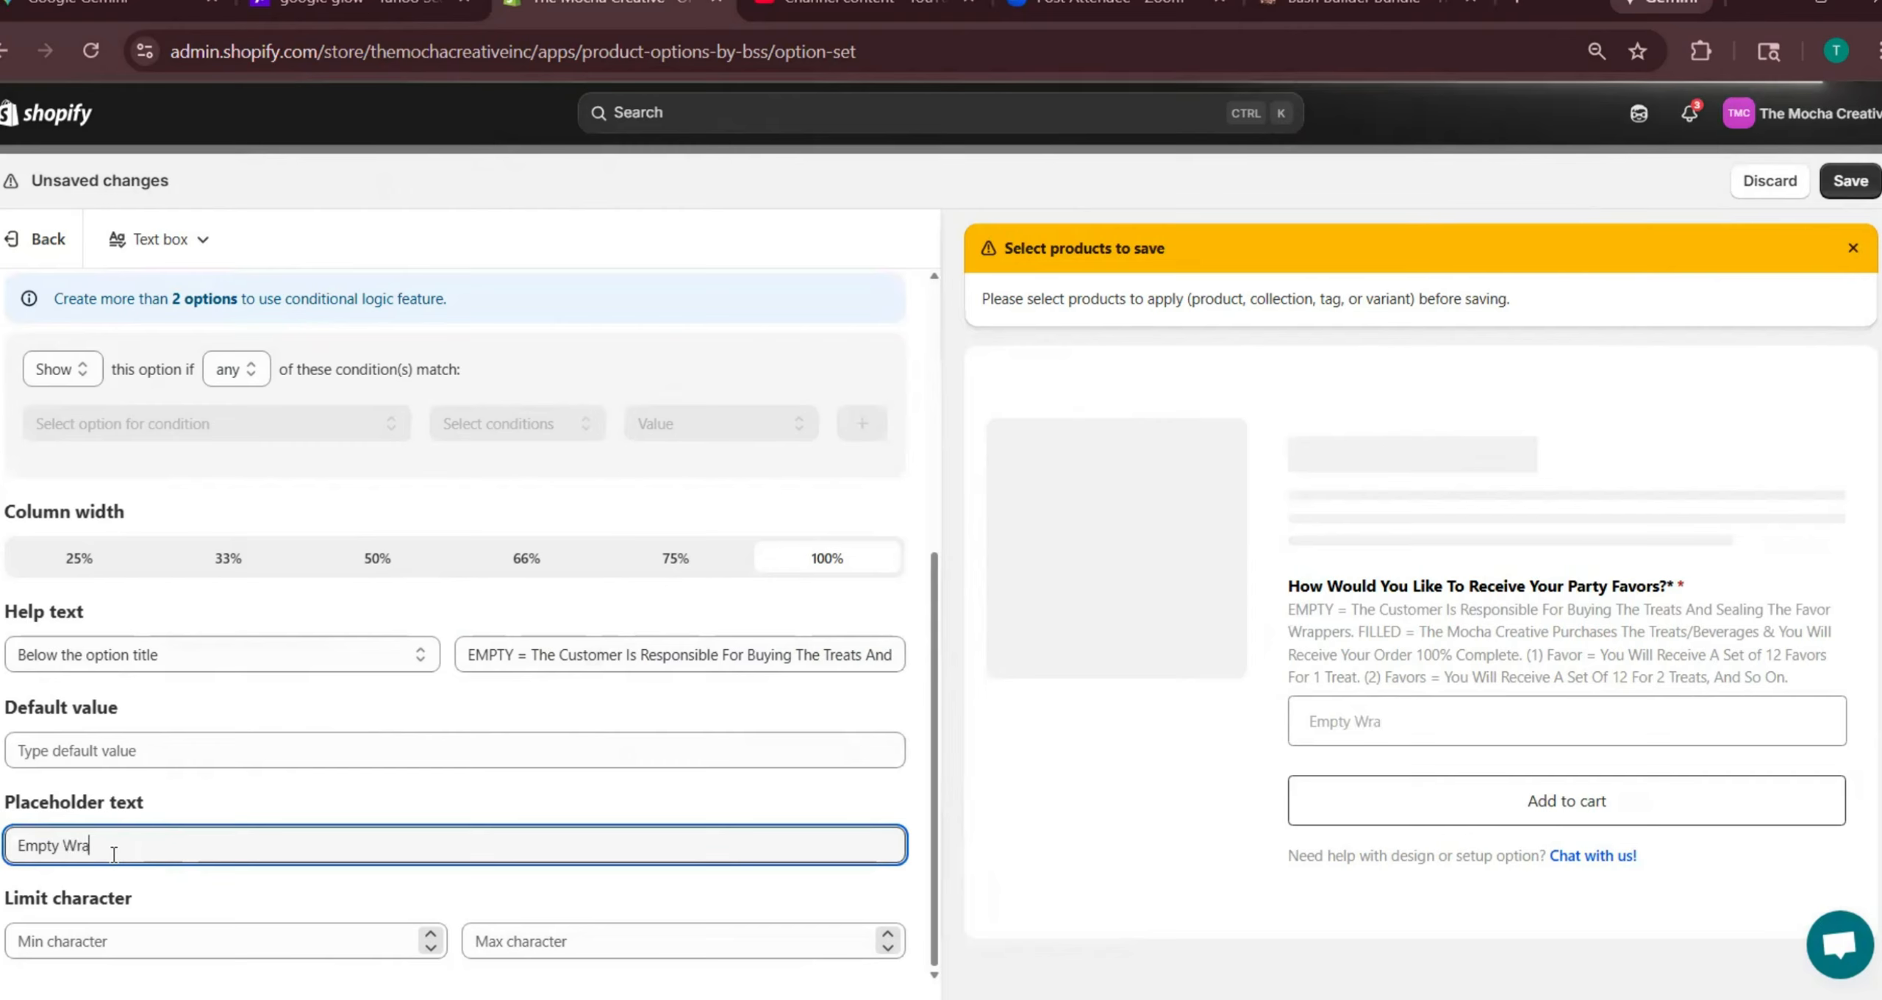
type("ppers OR Completely Filled")
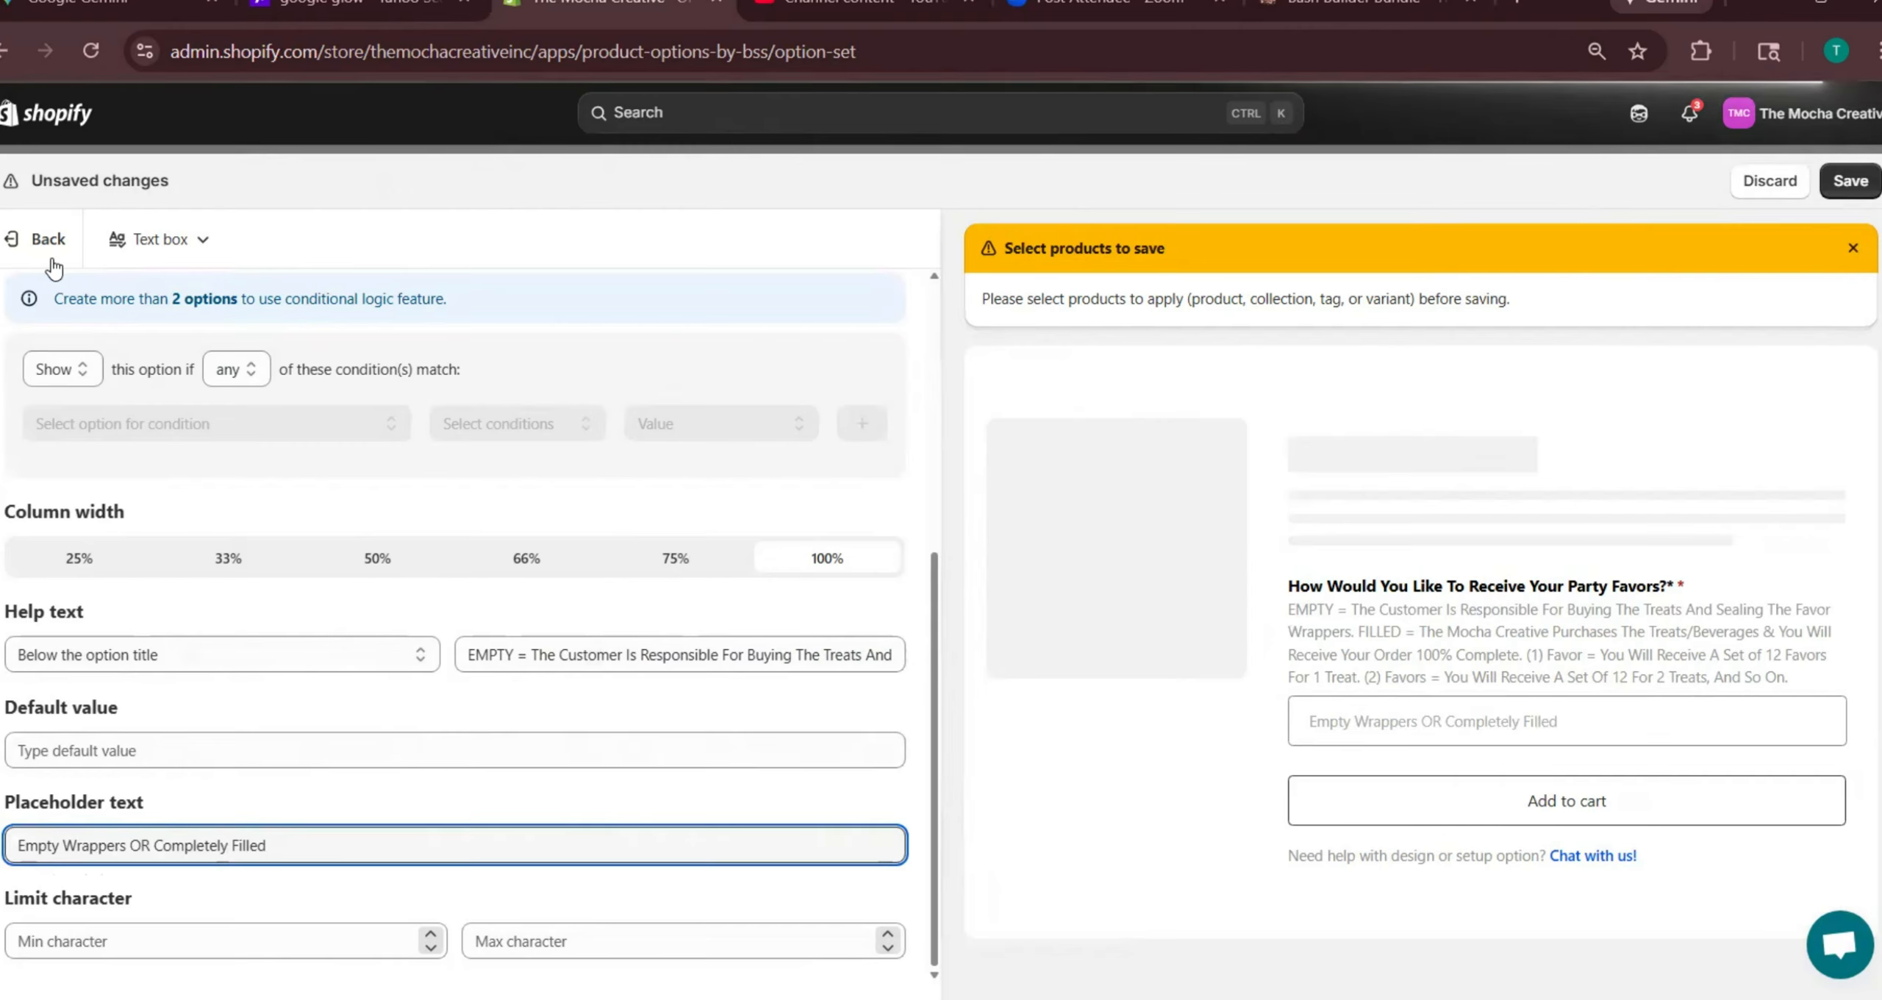
left_click(35, 241)
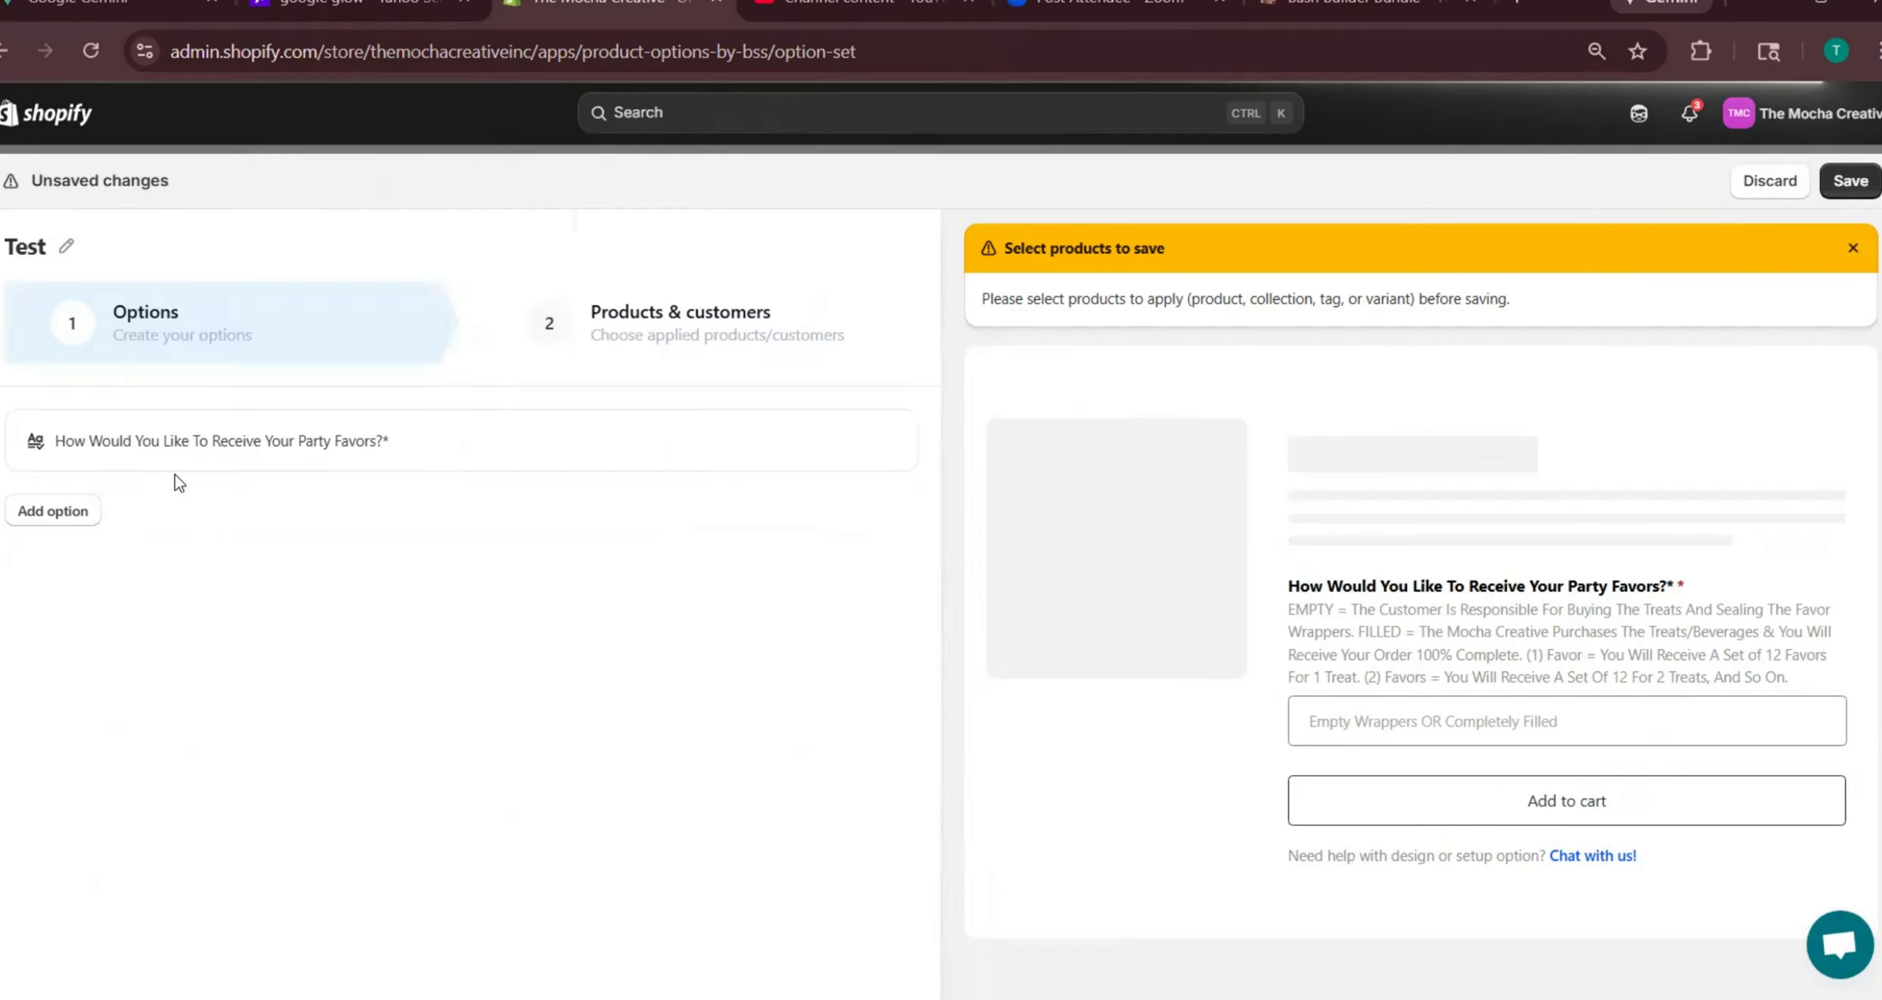
Add a required dropdown menu option named "Will You Need A New Design Or Is There A Design In Our Library That You Want Us To Use?*"
left_click(57, 515)
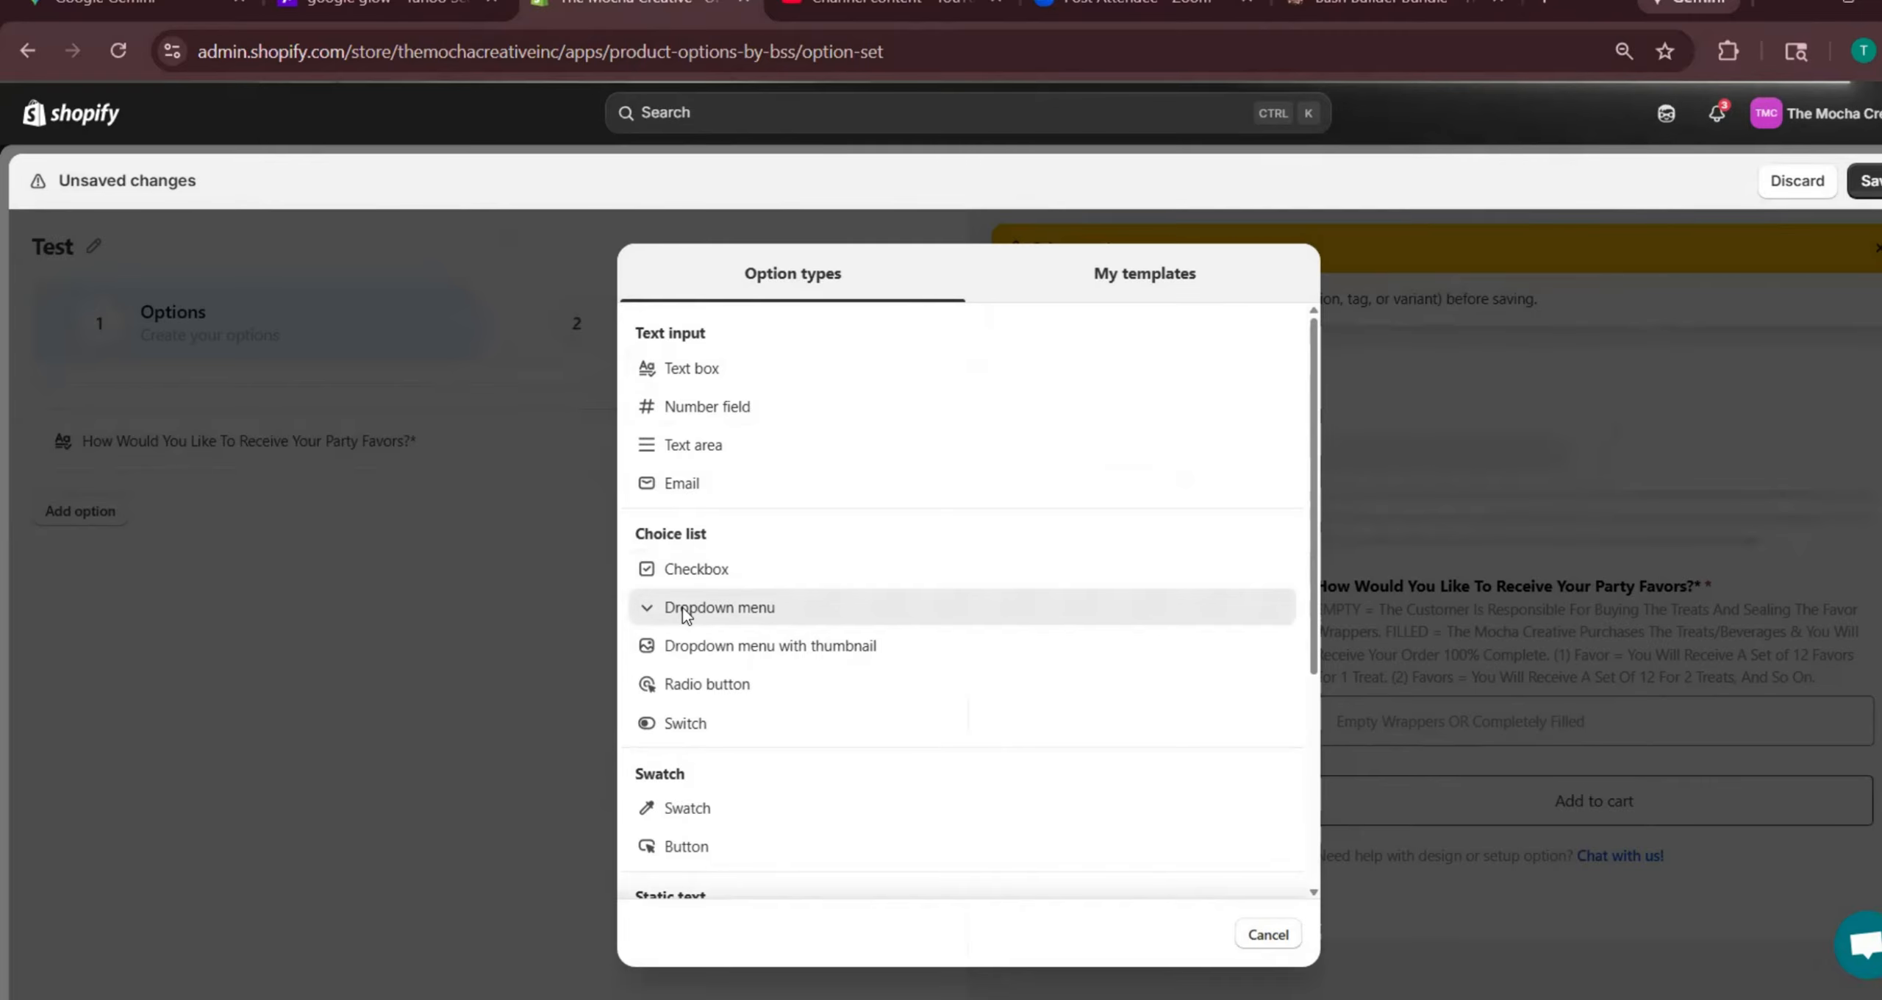
left_click(658, 607)
double_click(180, 370)
type("Will You Need A New Design Or Is There A Design In Our Library That You Want Us To Use?*")
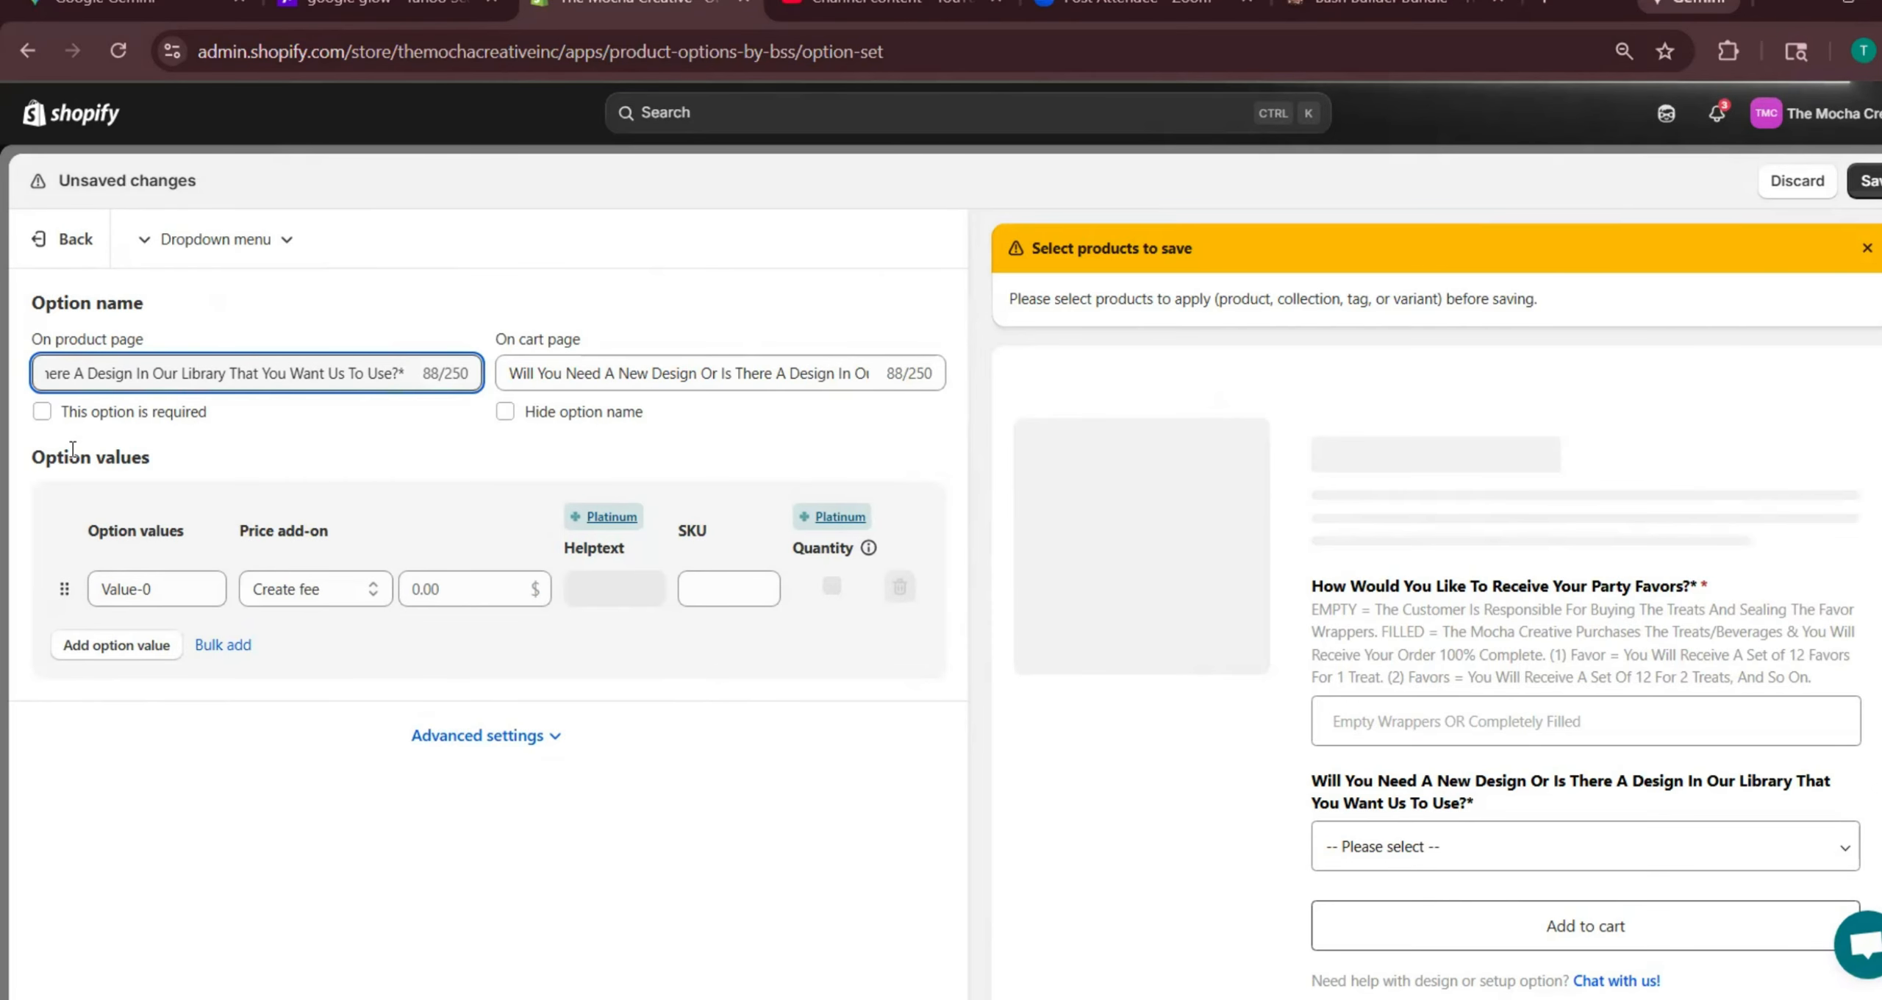
left_click(41, 411)
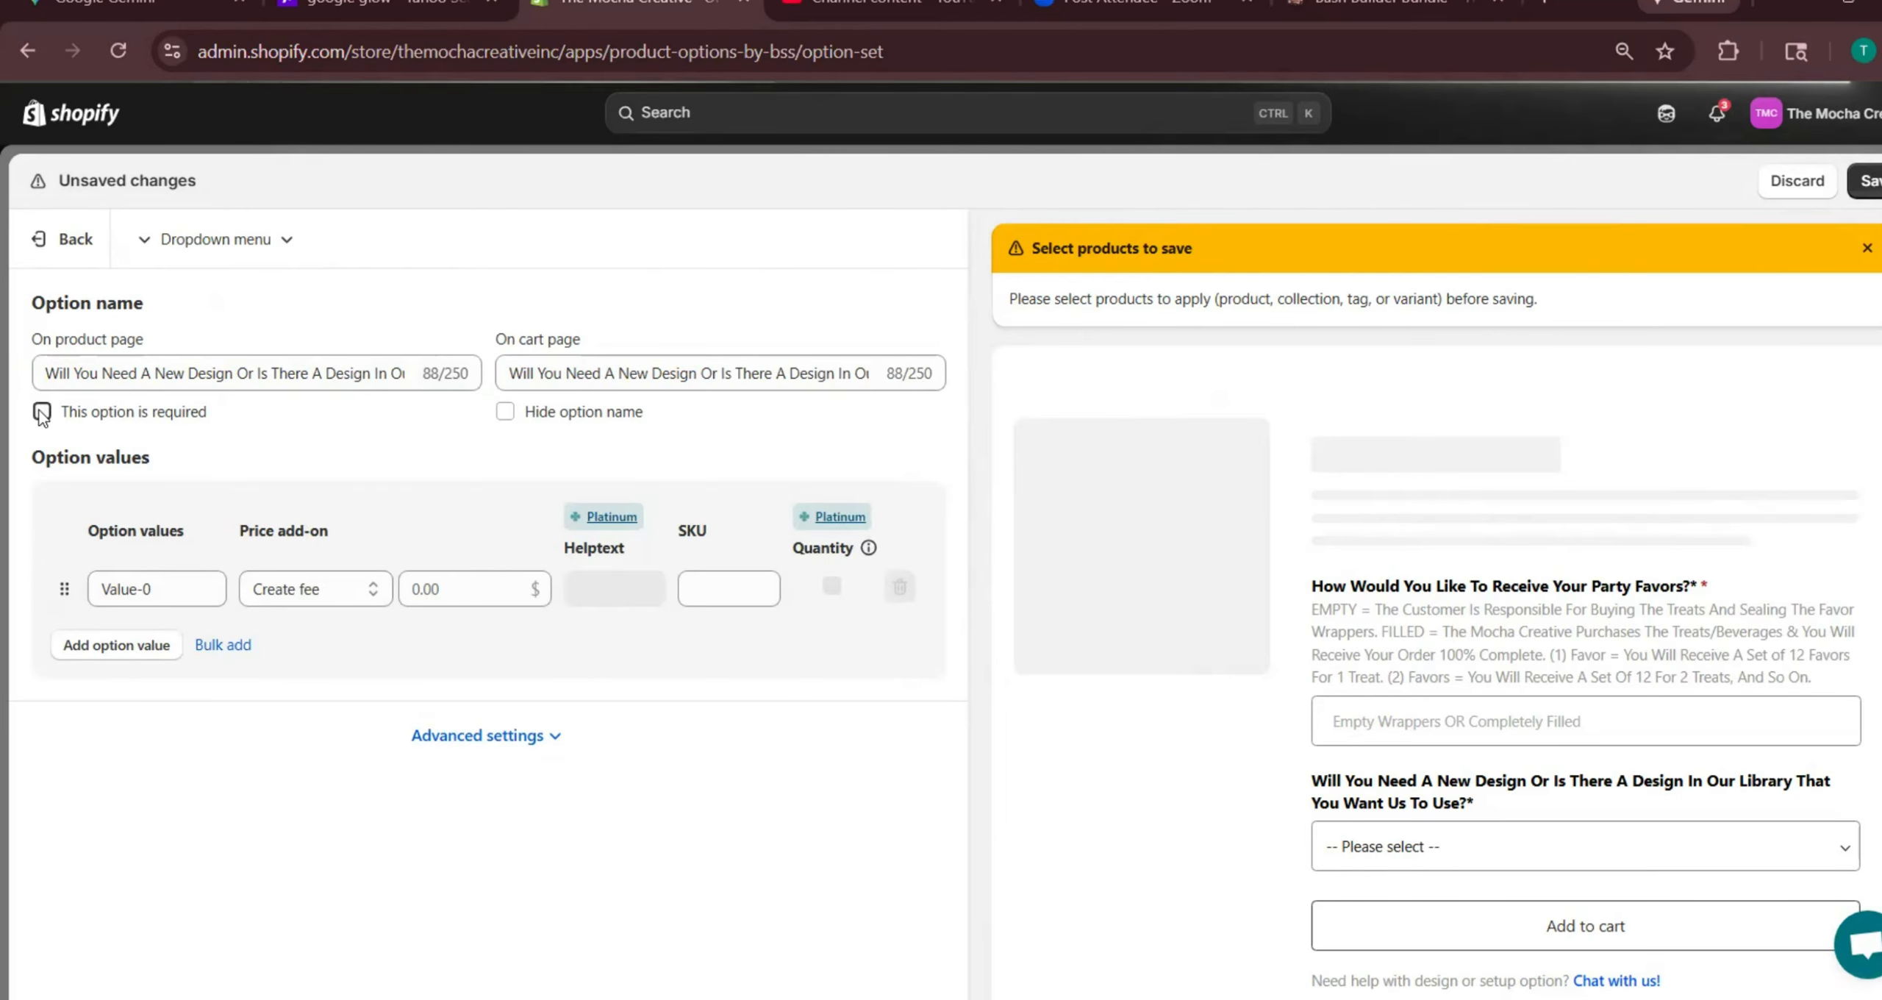
Give the design dropdown two option values, "Yes I Need A Design" and "I Will Pick From Your Design Library"
triple_click(185, 589)
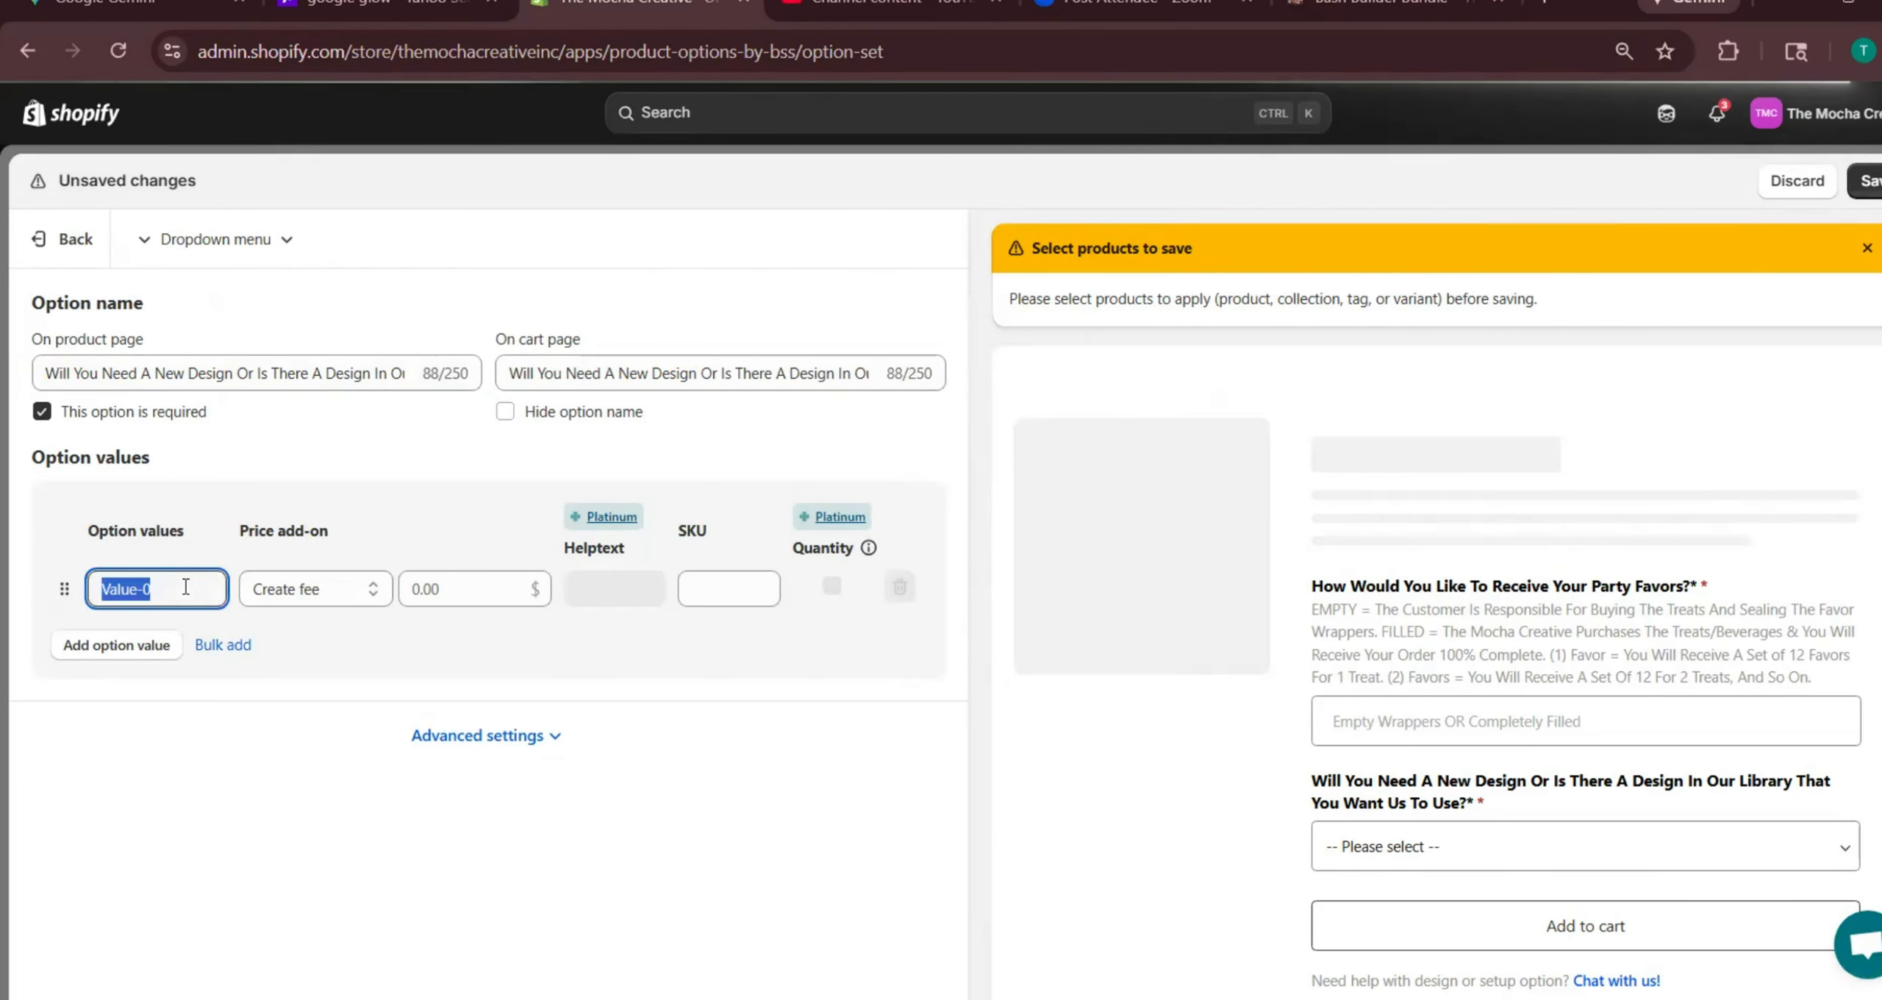
type("Yes I Nee")
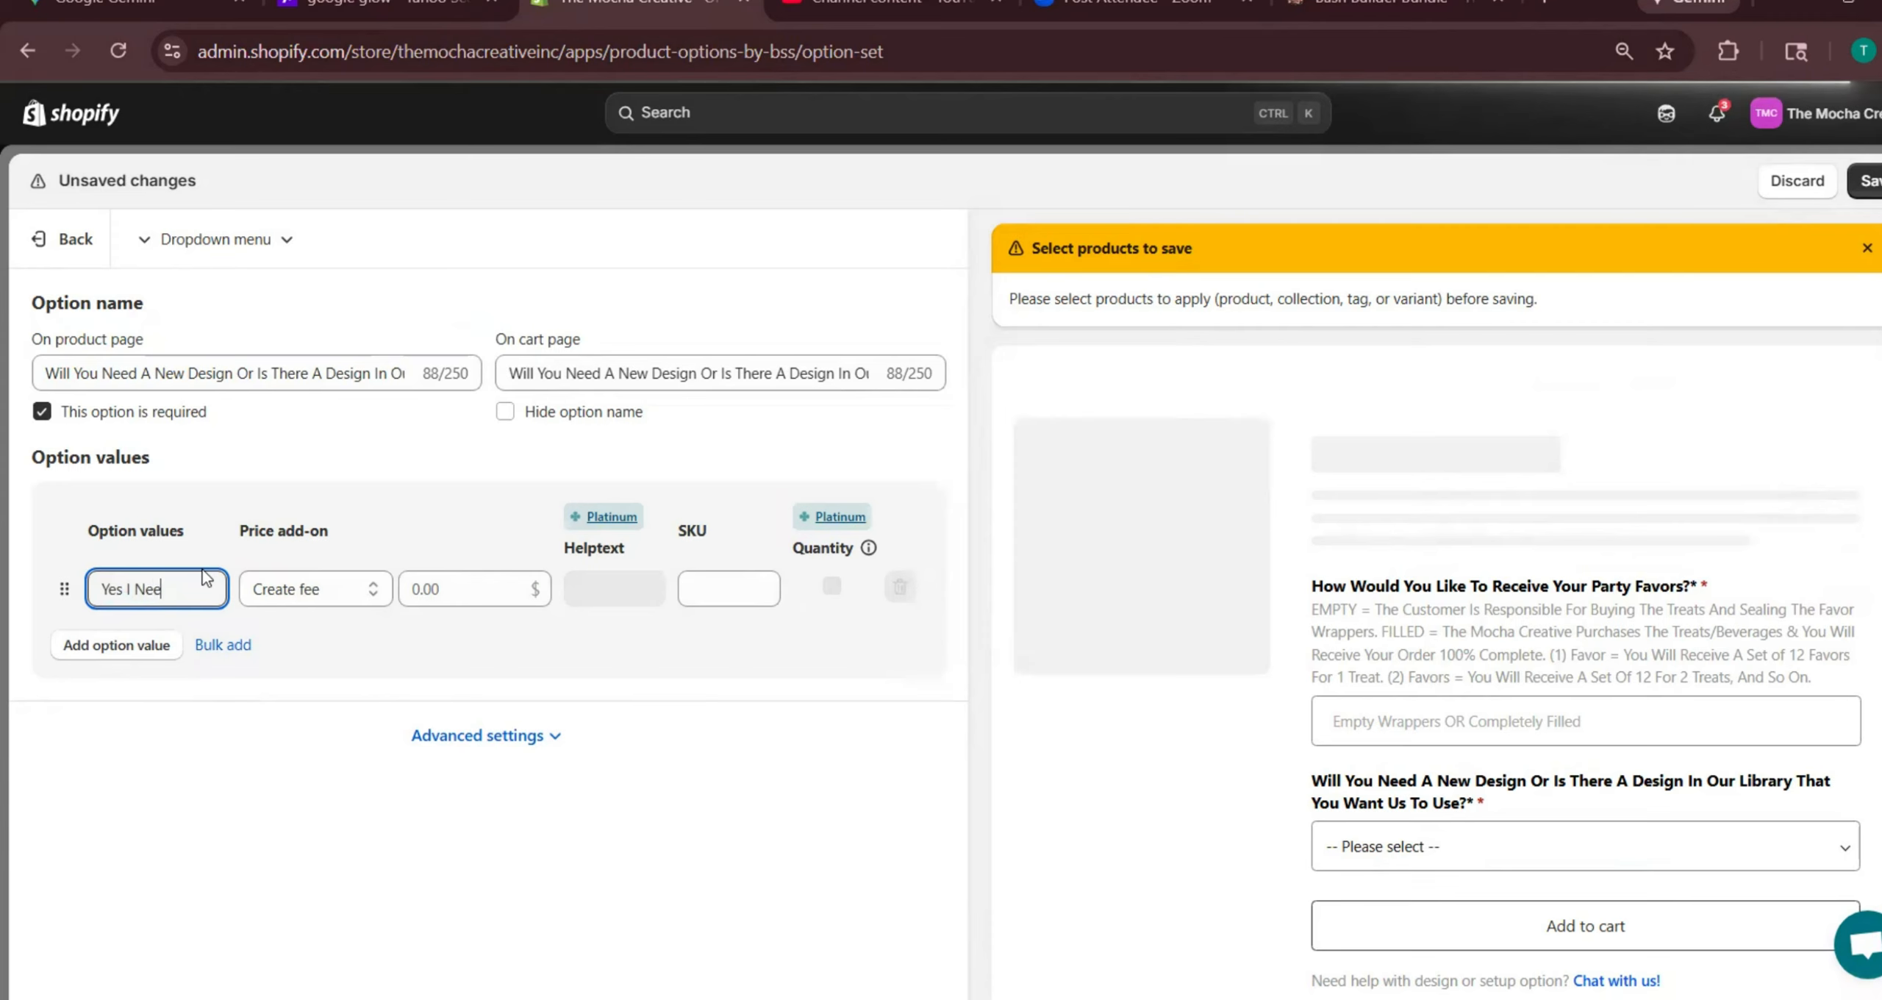
type("d A Design")
left_click(115, 647)
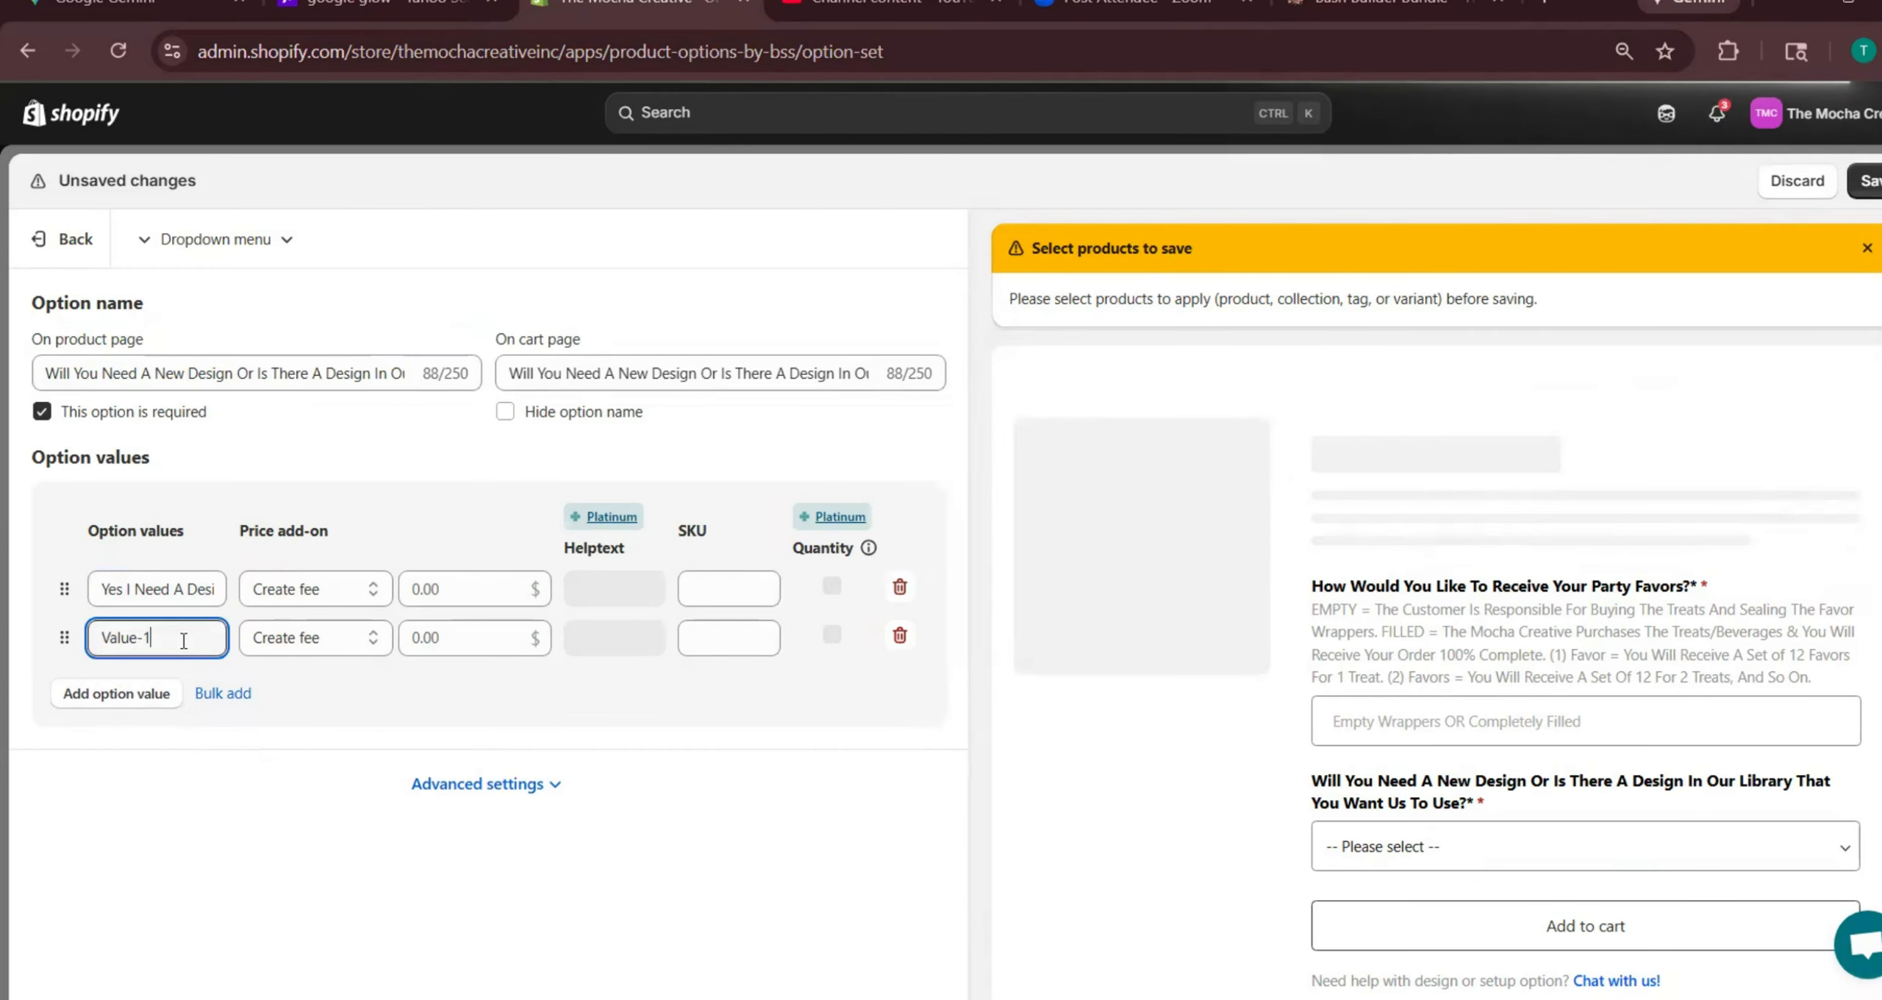
triple_click(184, 638)
type("I Will ")
type("Pick From Your Desig")
type("n Library")
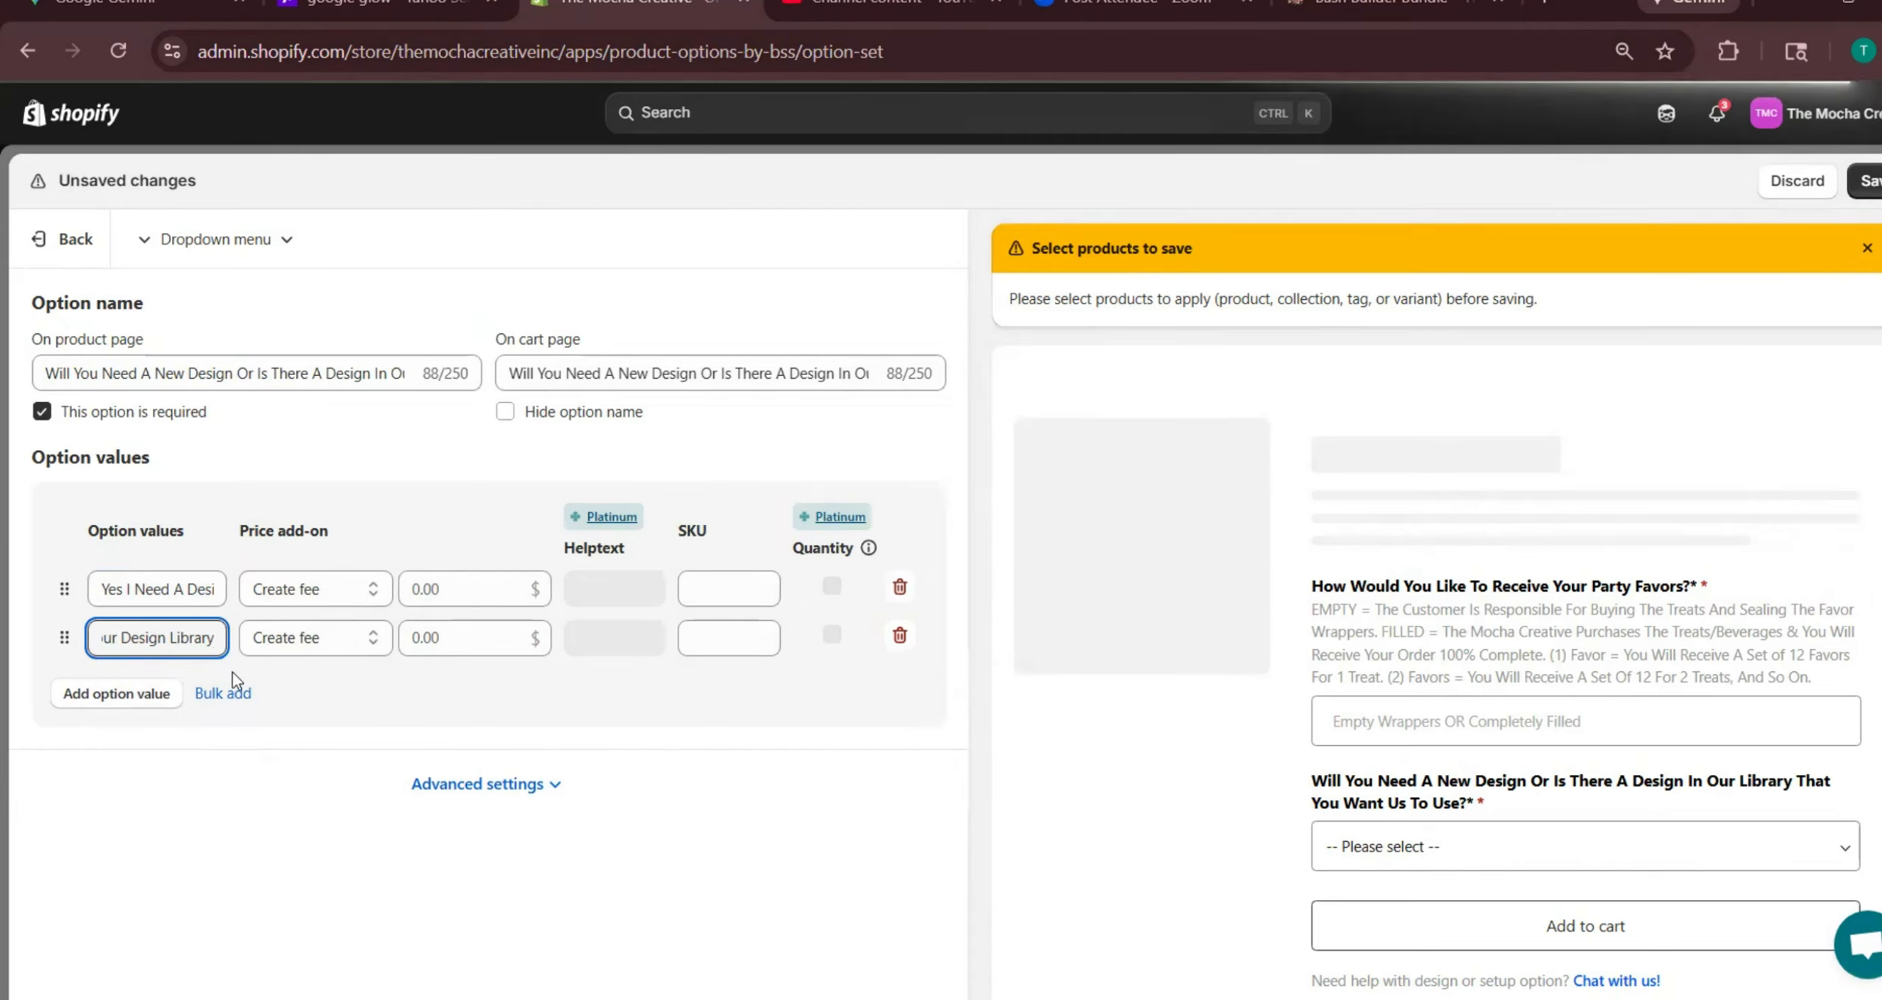
Look at the price add-on fields of both dropdown values, then check the design dropdown in the product preview
left_click(486, 638)
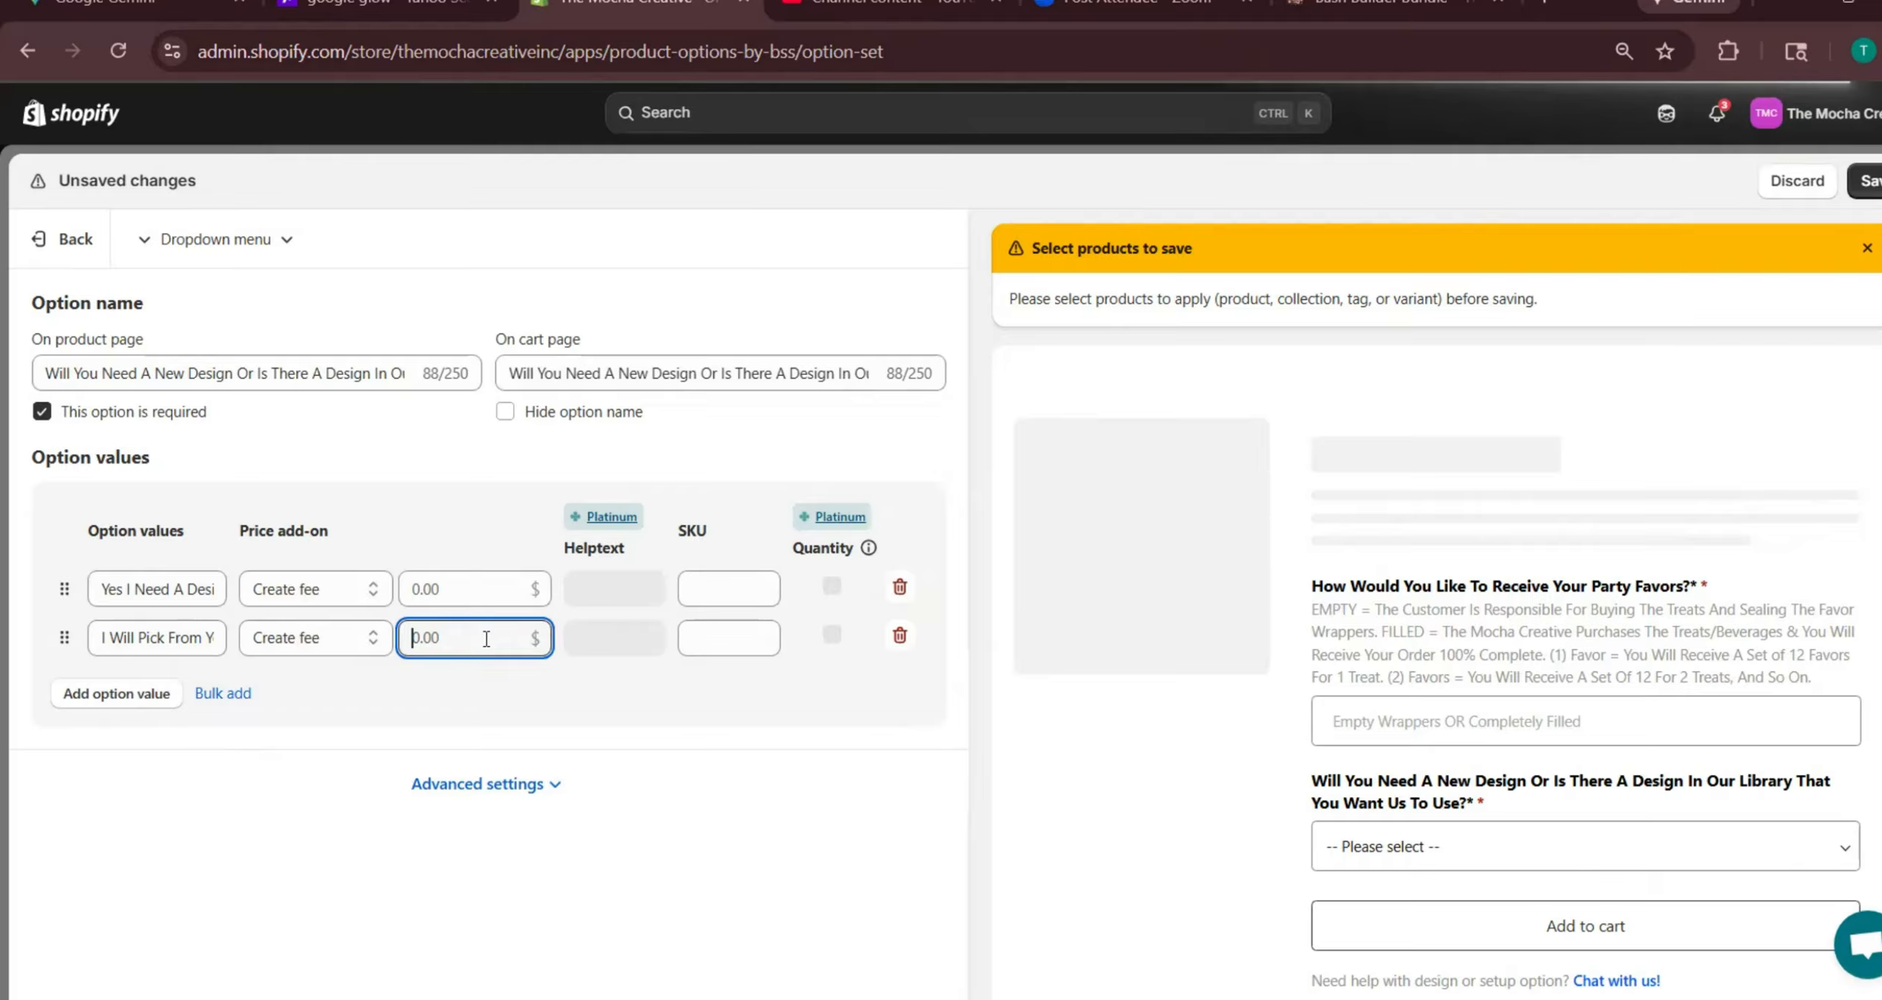
left_click(488, 591)
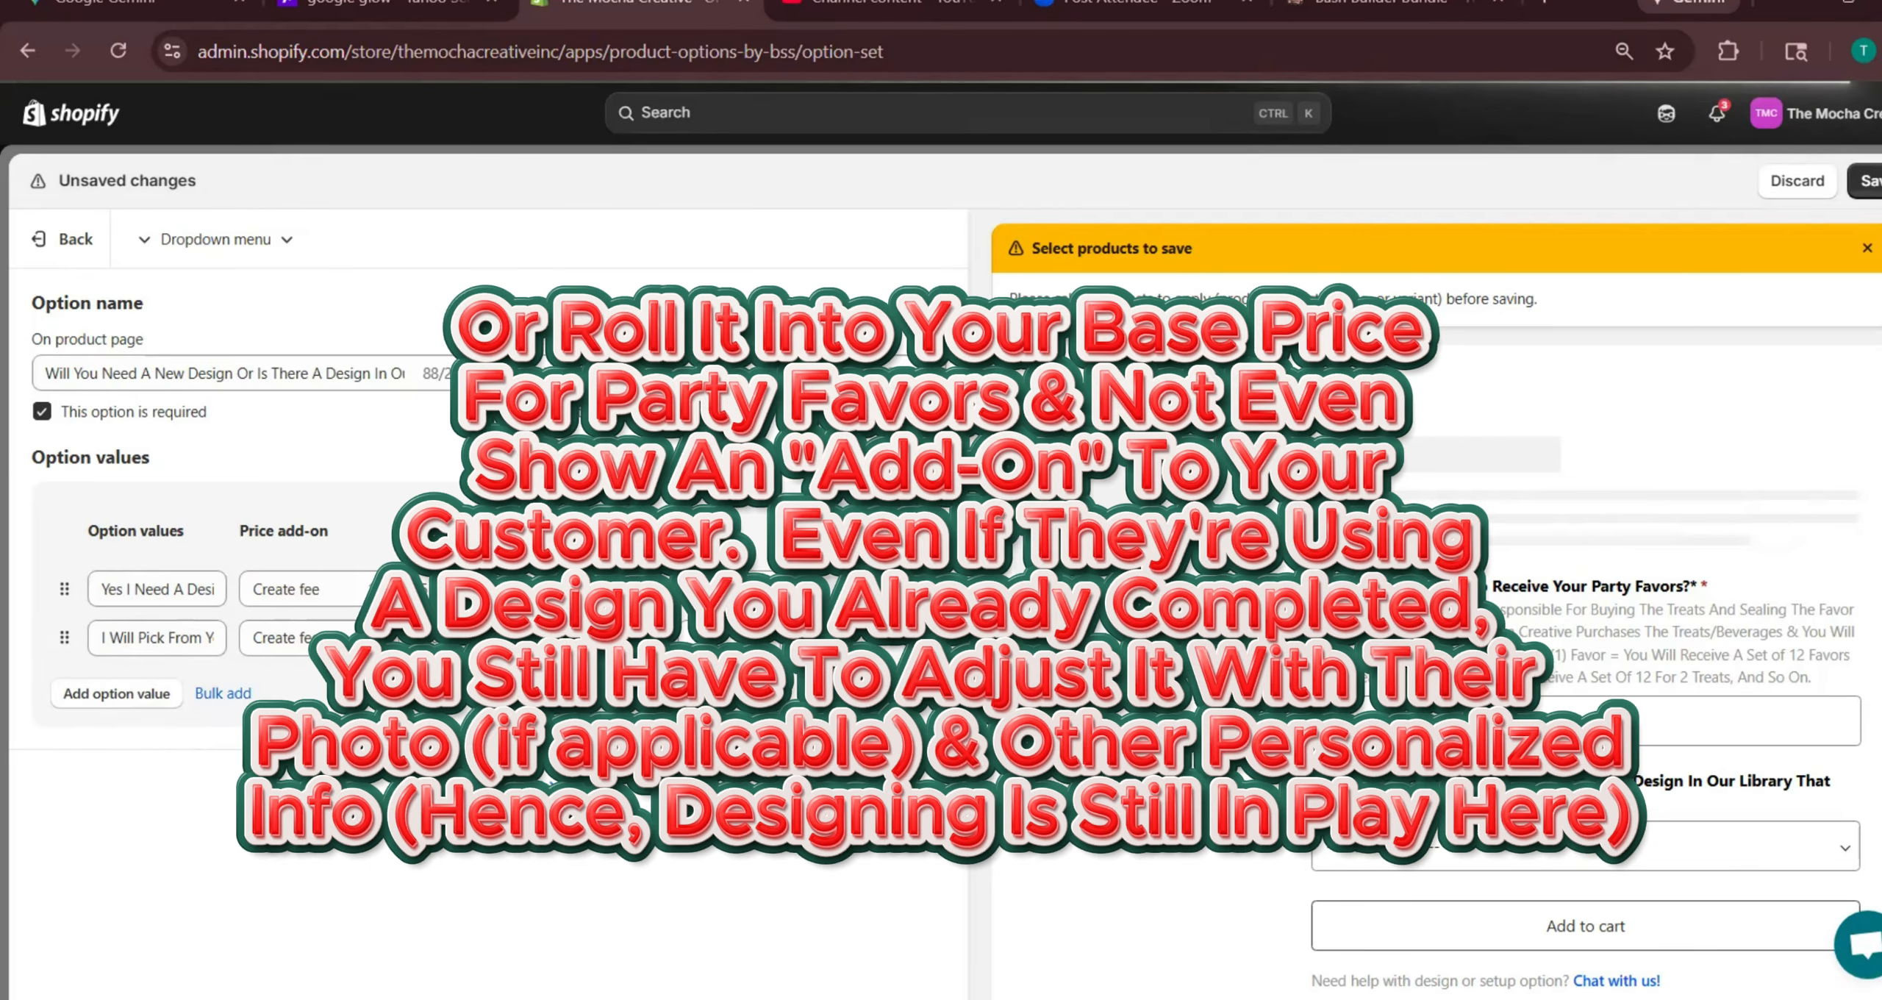
left_click(53, 243)
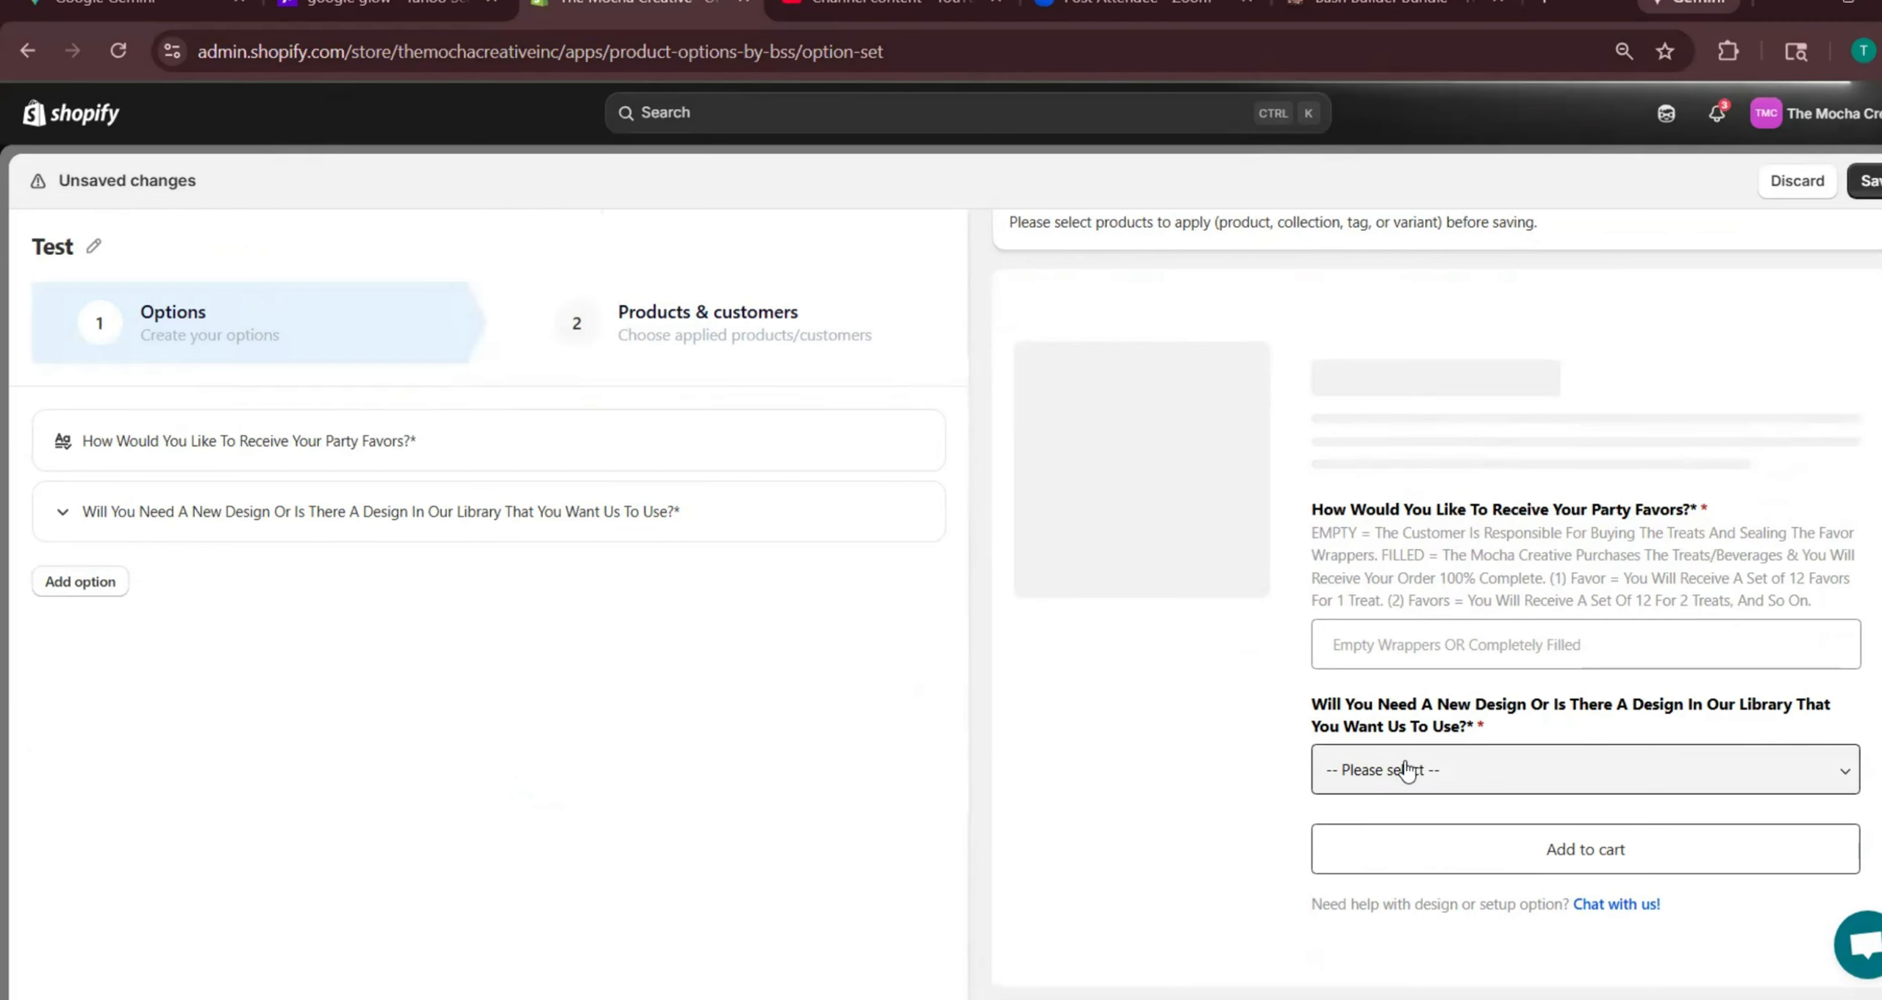
left_click(1408, 775)
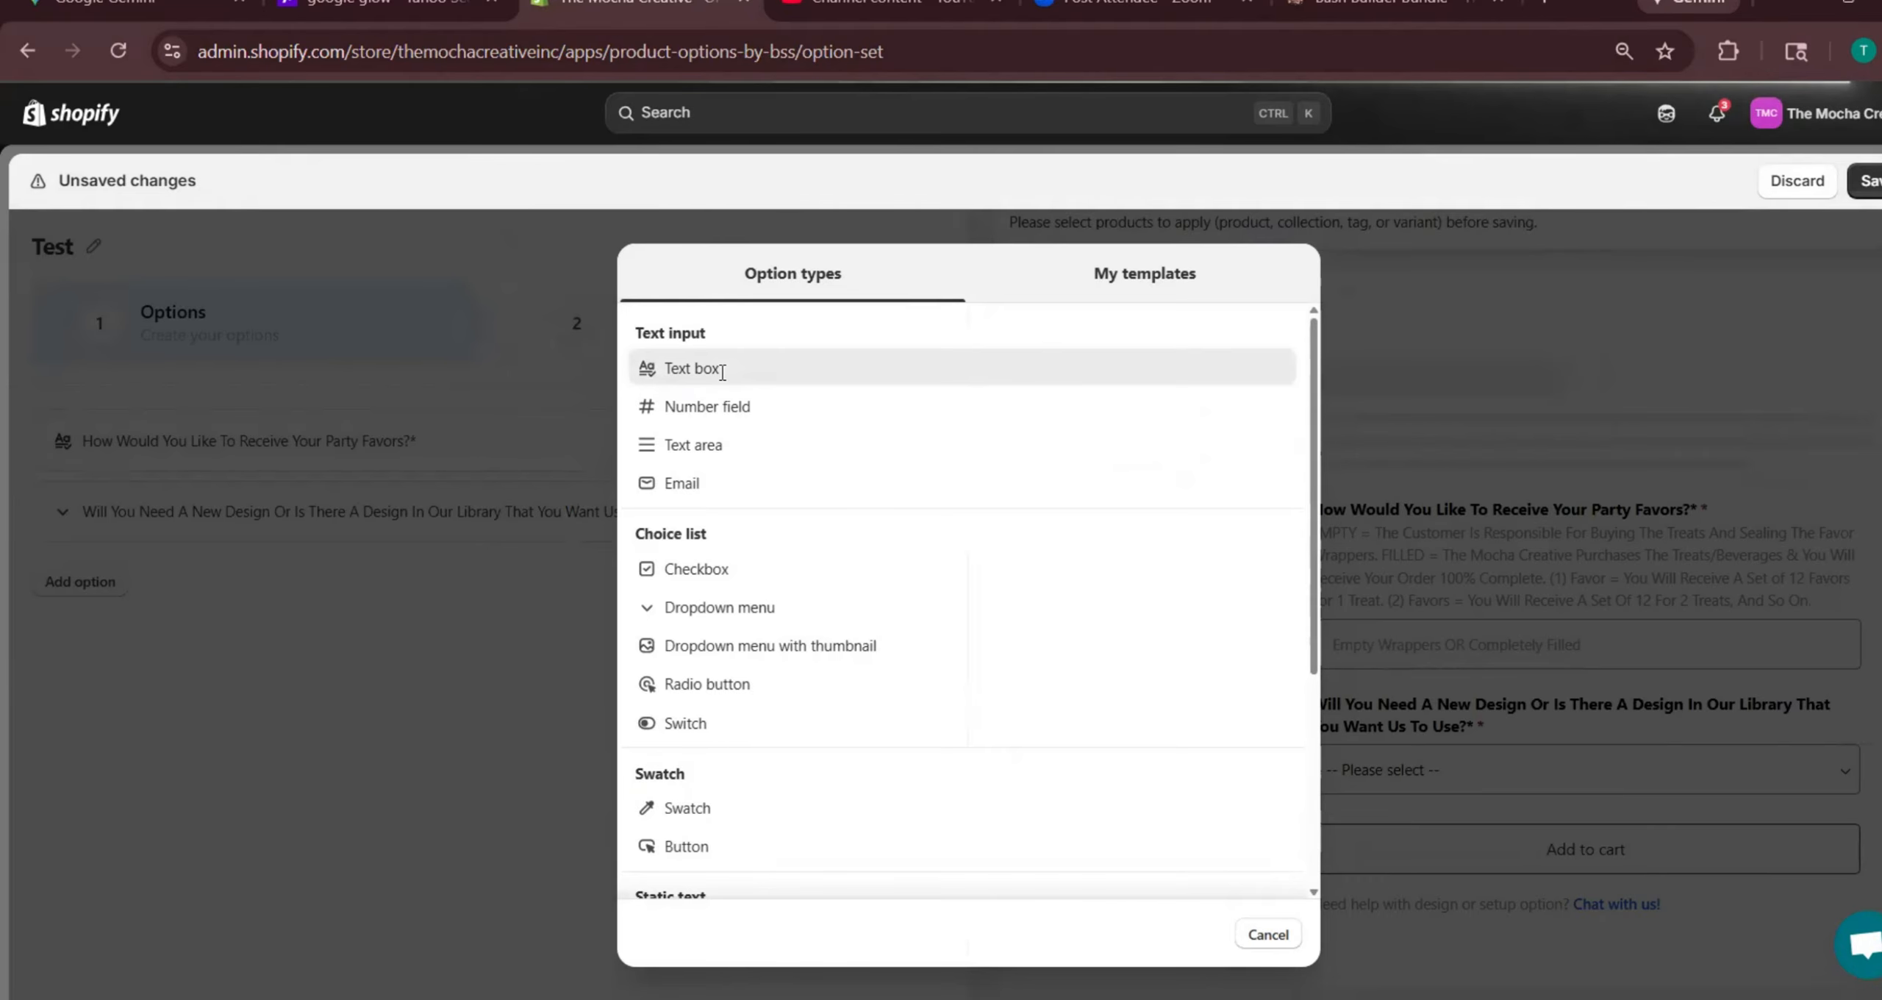
Add a required text box option named "What Type Of Event Are Your Hosting?" to the Test set
left_click(699, 367)
left_click(218, 372)
key("ctrl+a")
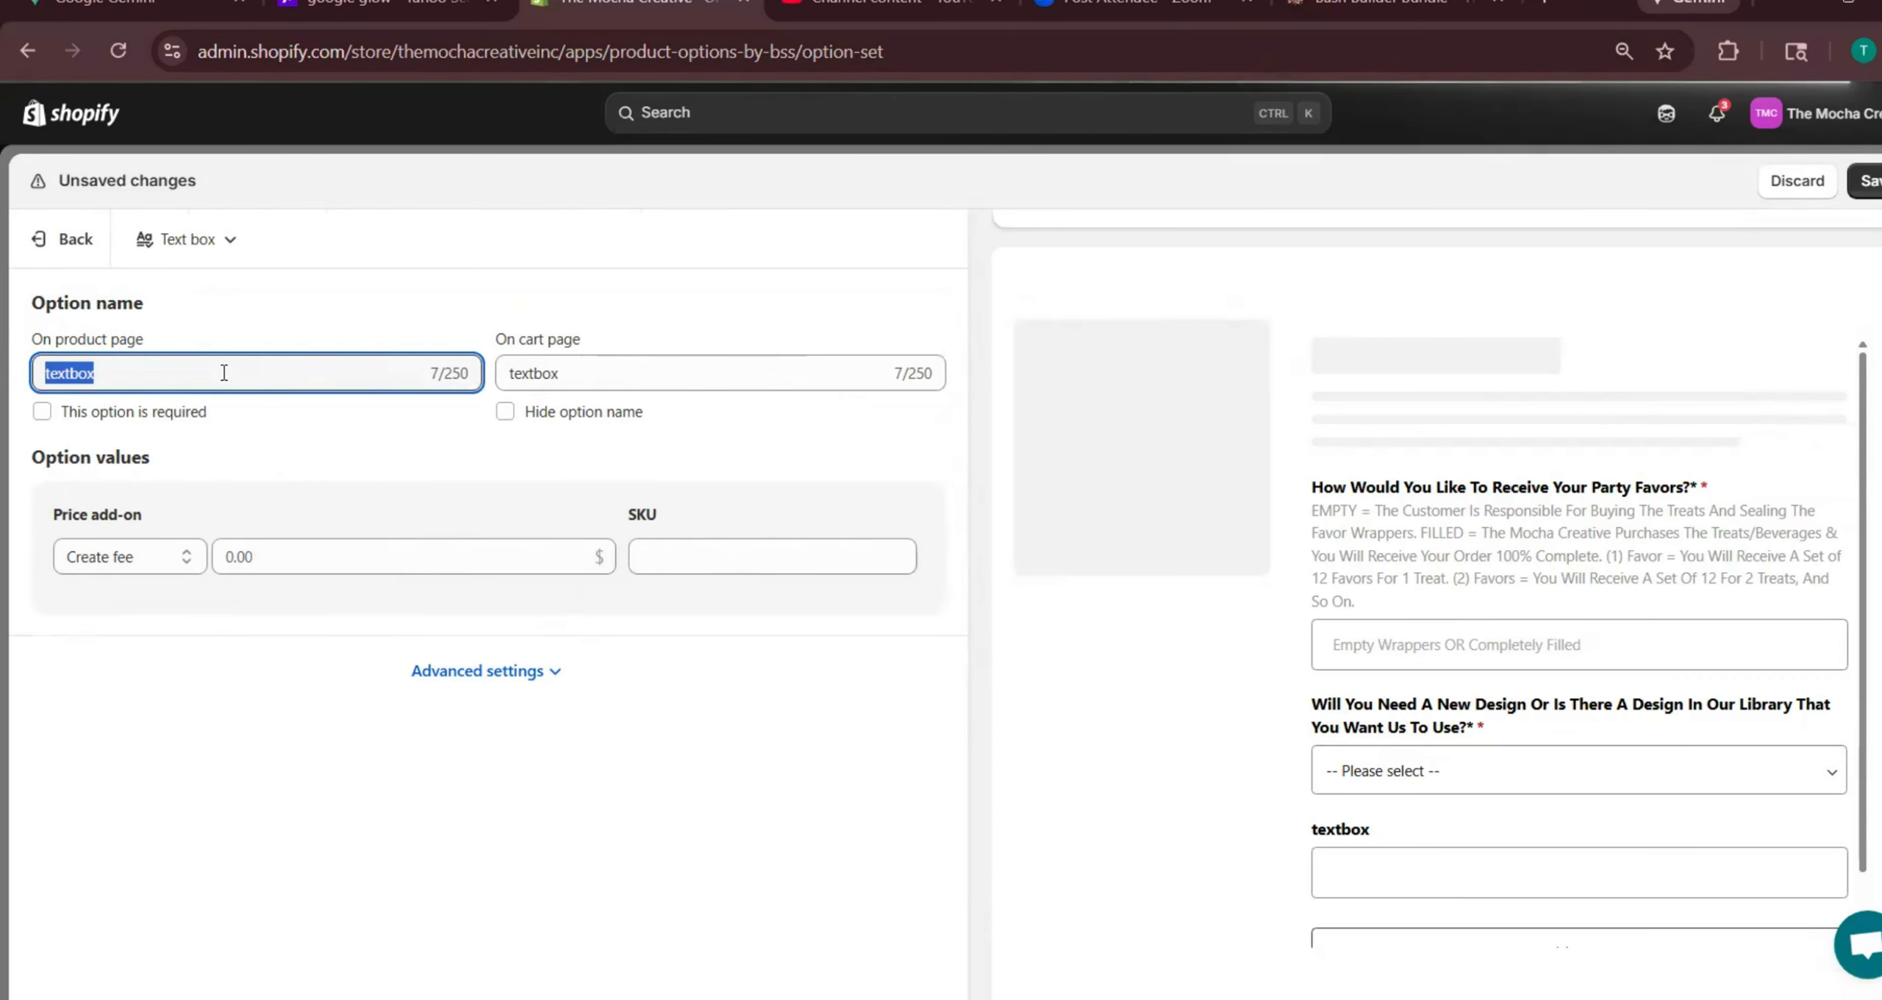
type("What Type Of Event Are Your Hosting?*")
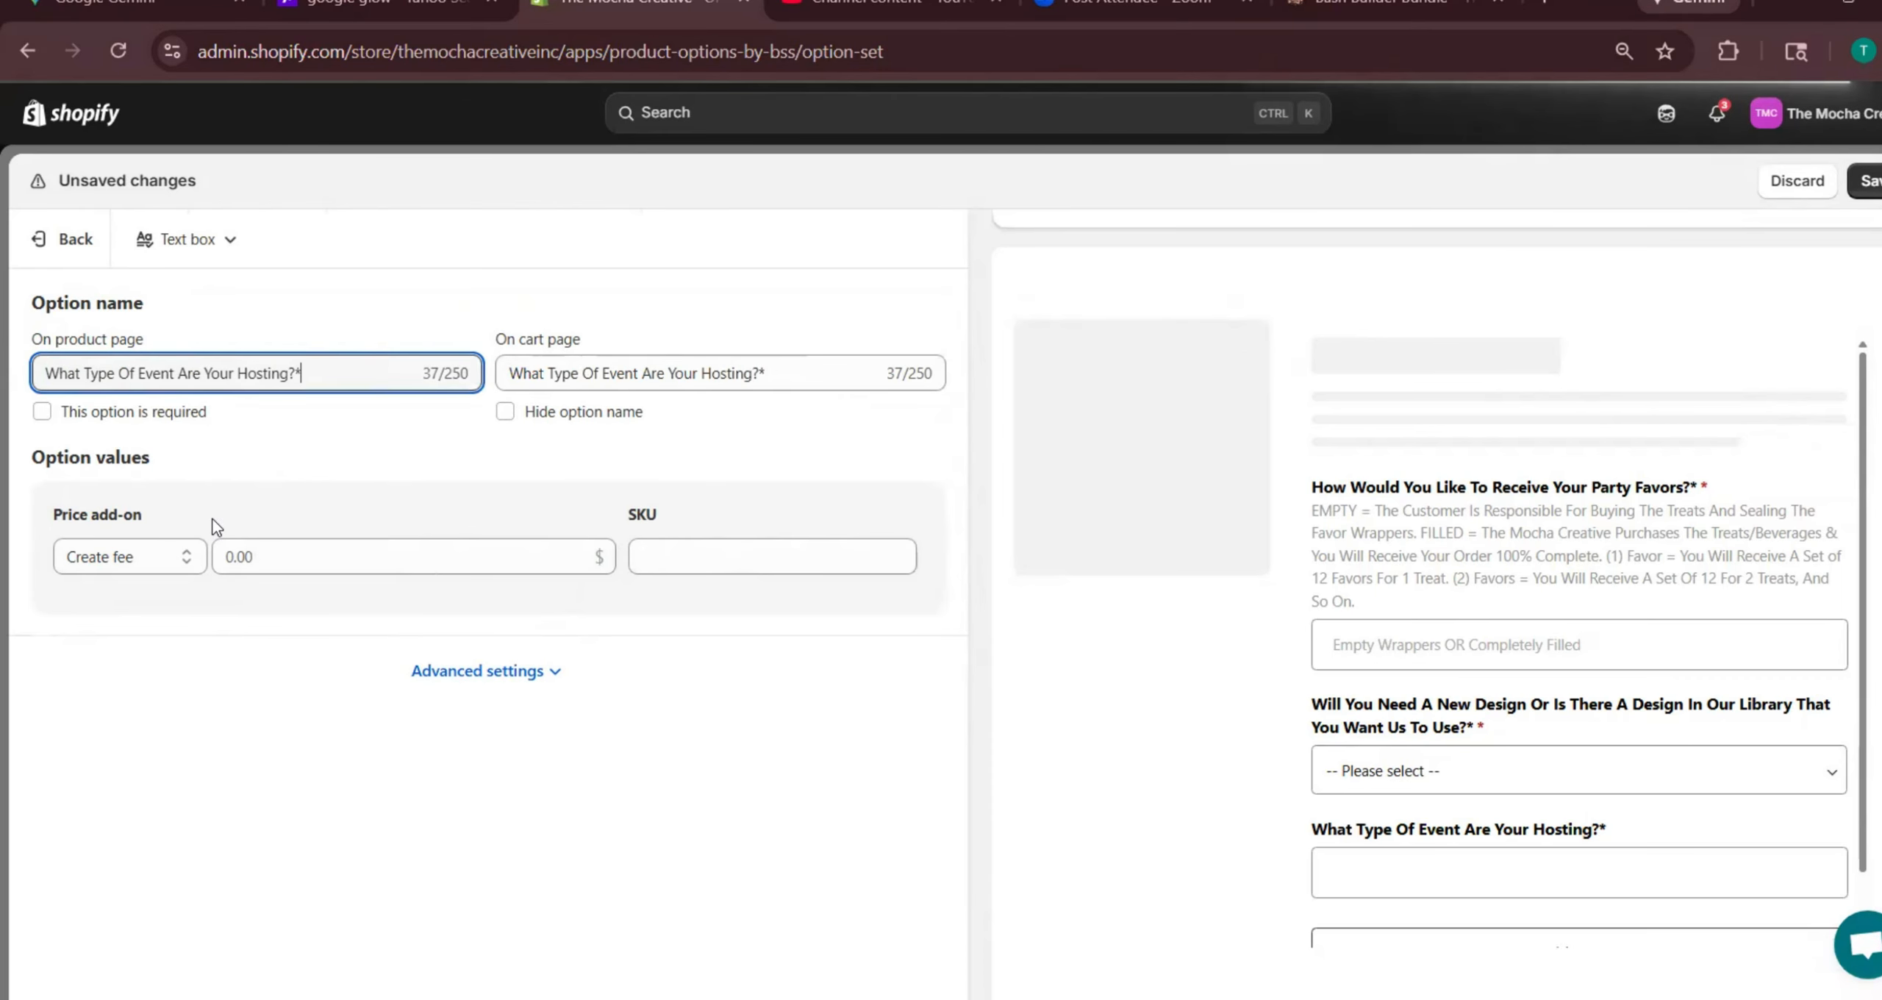
left_click(38, 413)
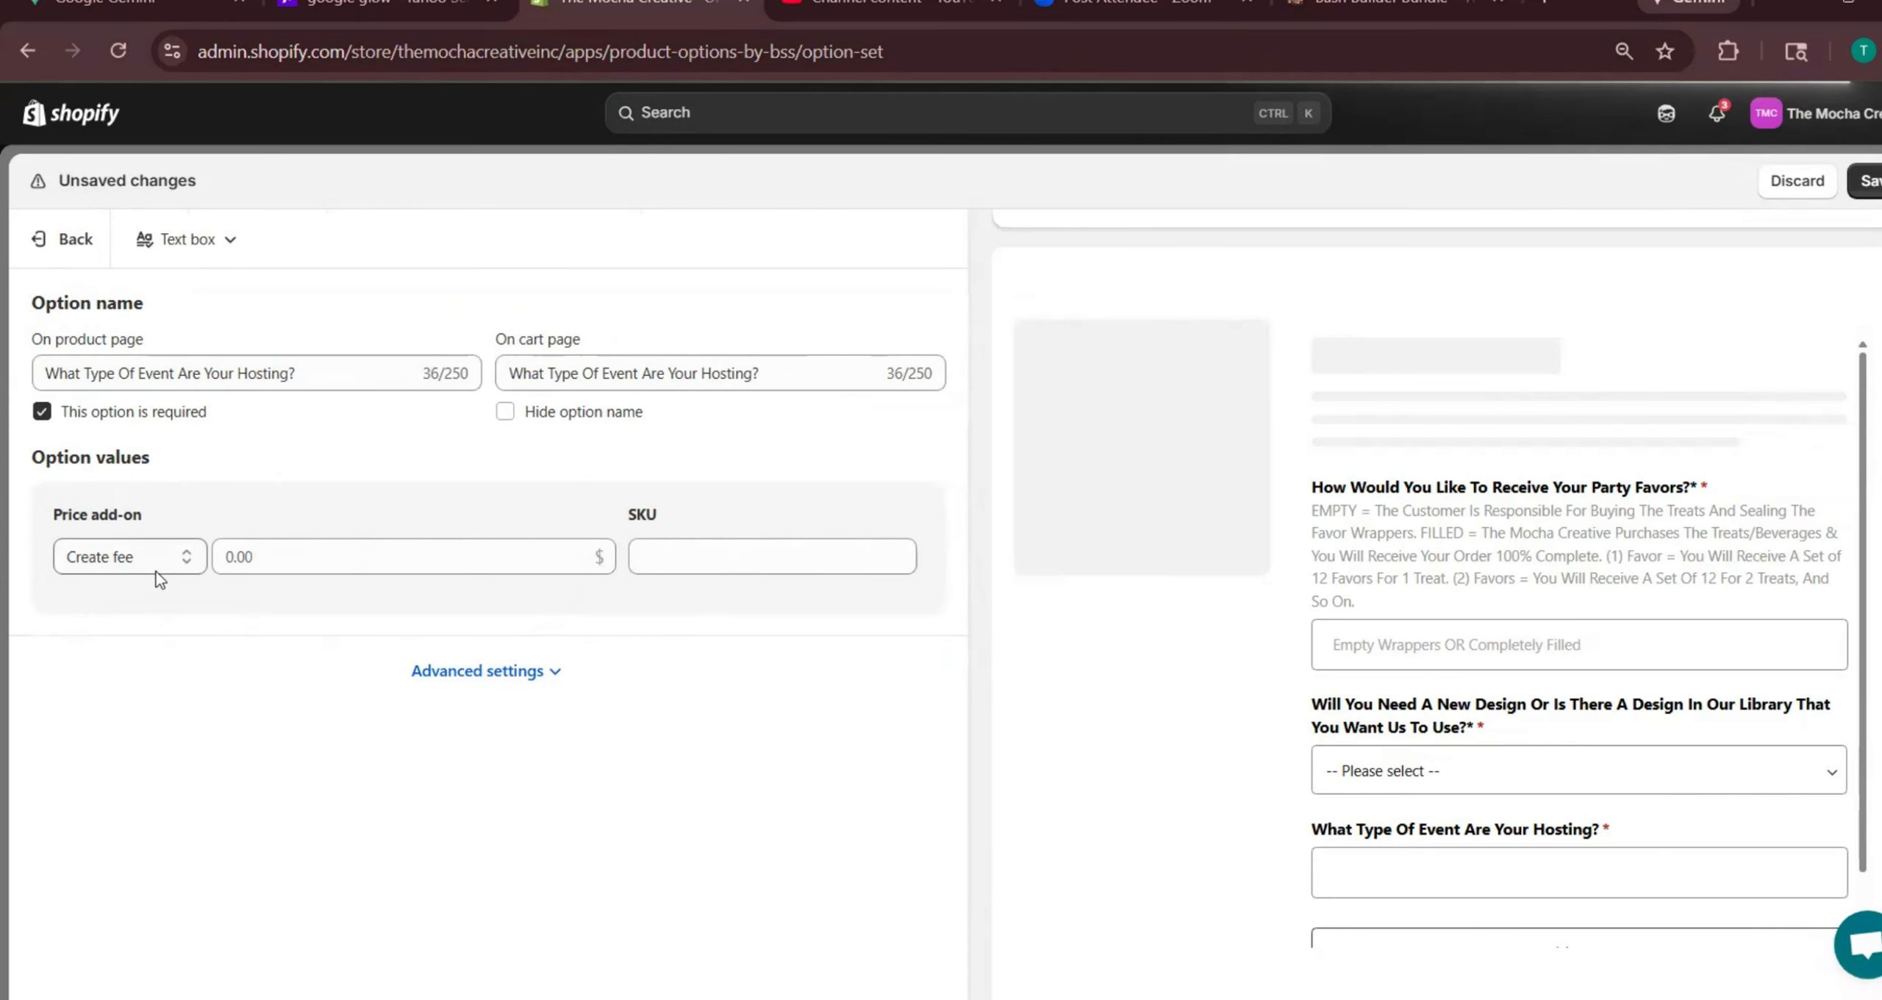
Set the event type option's placeholder text to "(Birthday? Graduation? Anniversary? Retirement, etc)" in its advanced settings
left_click(558, 680)
scroll(156, 699, "down", 5)
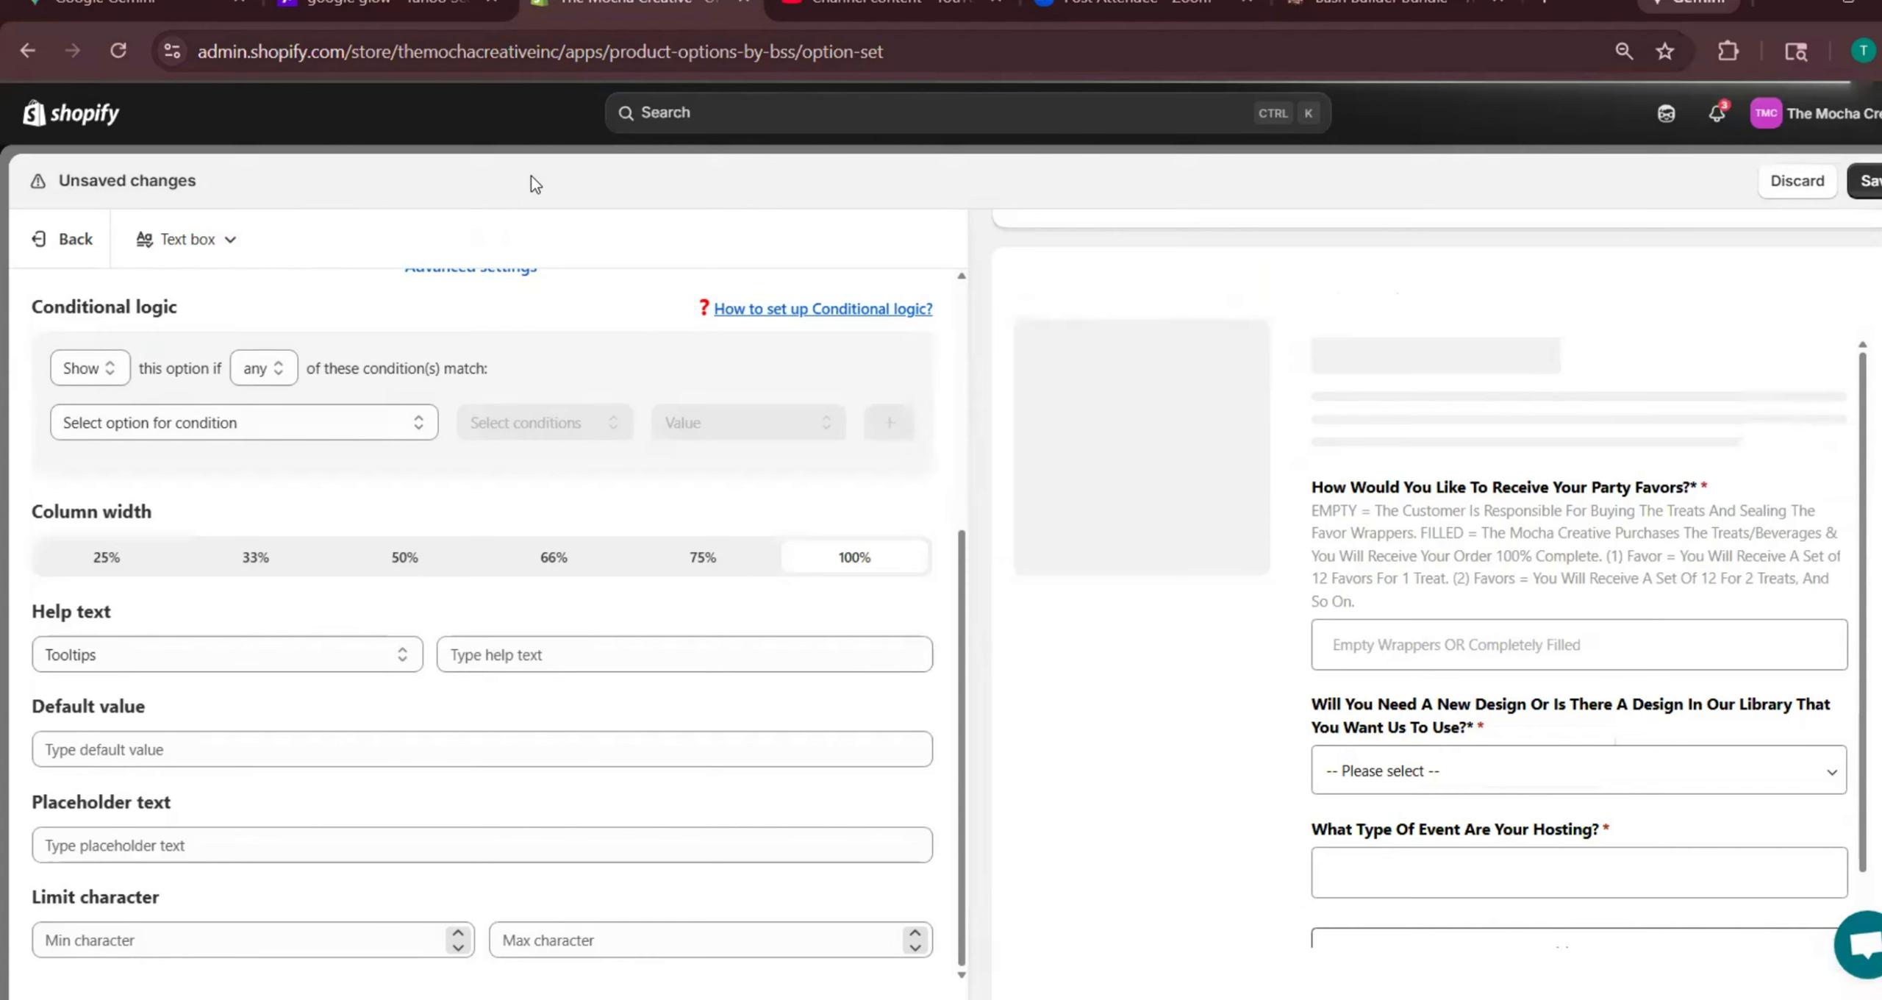
left_click(235, 845)
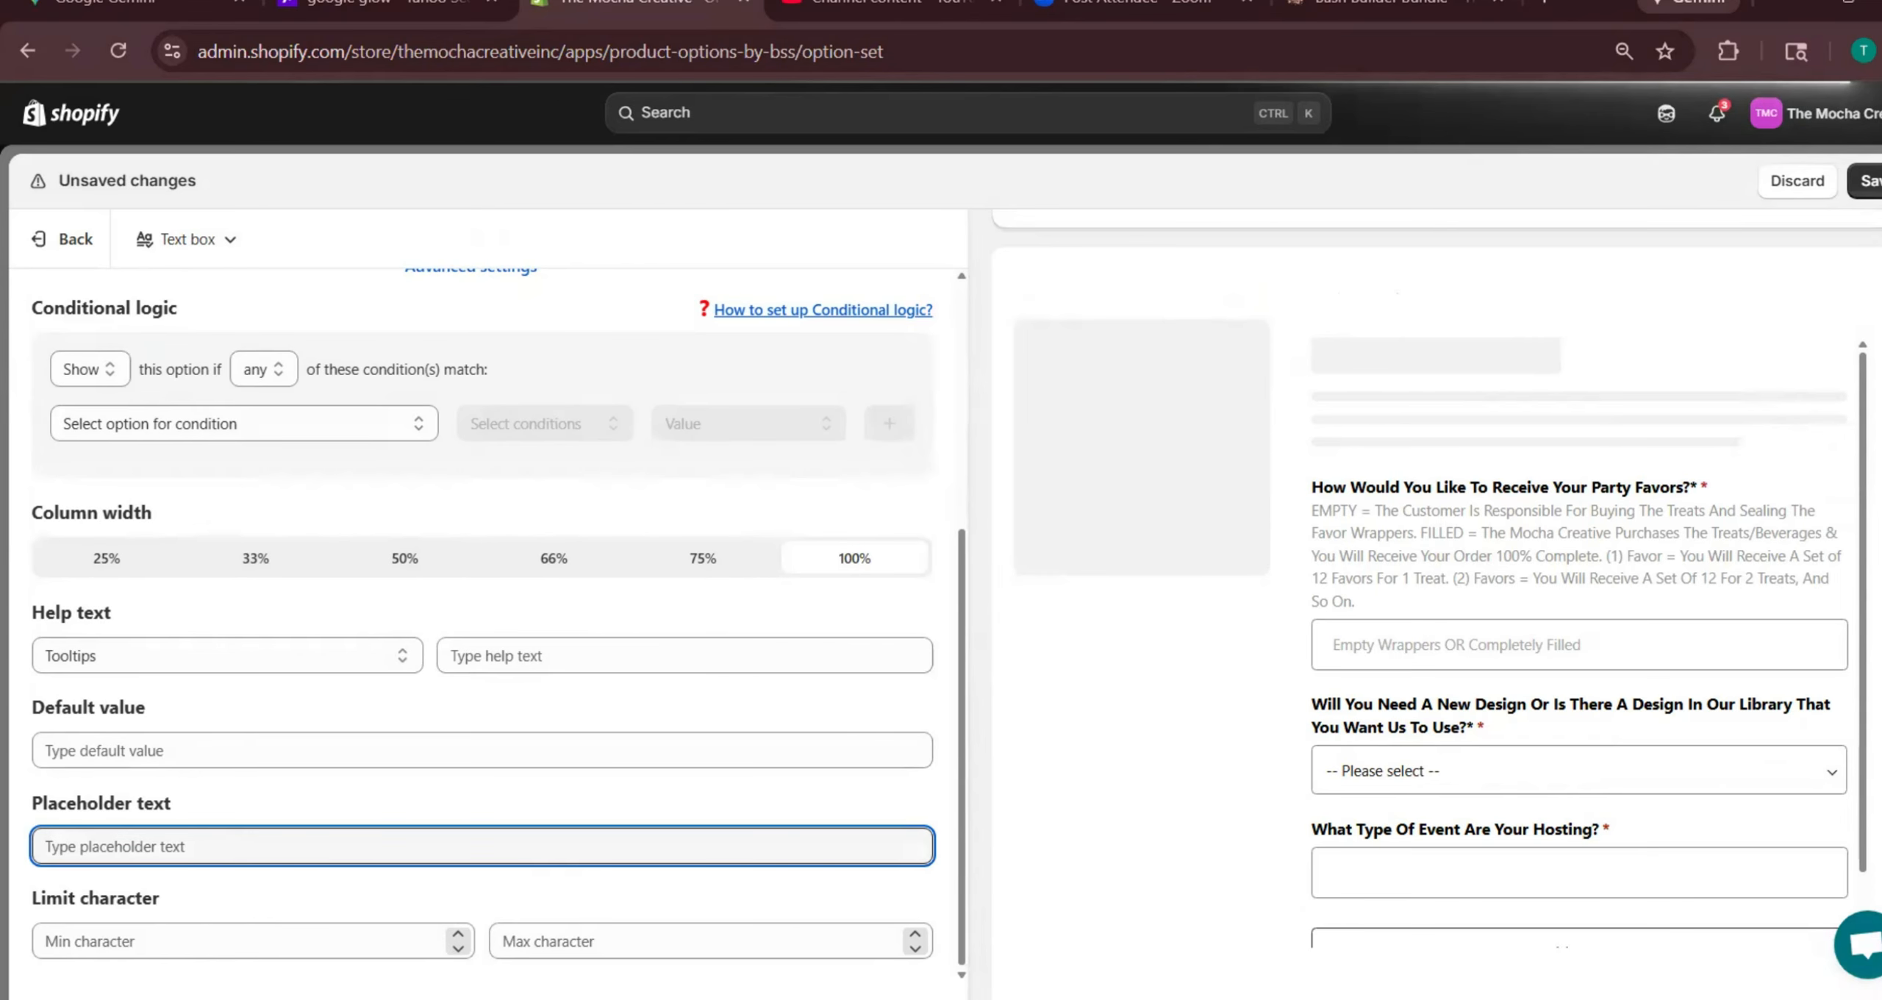
scroll(1552, 849, "down", 3)
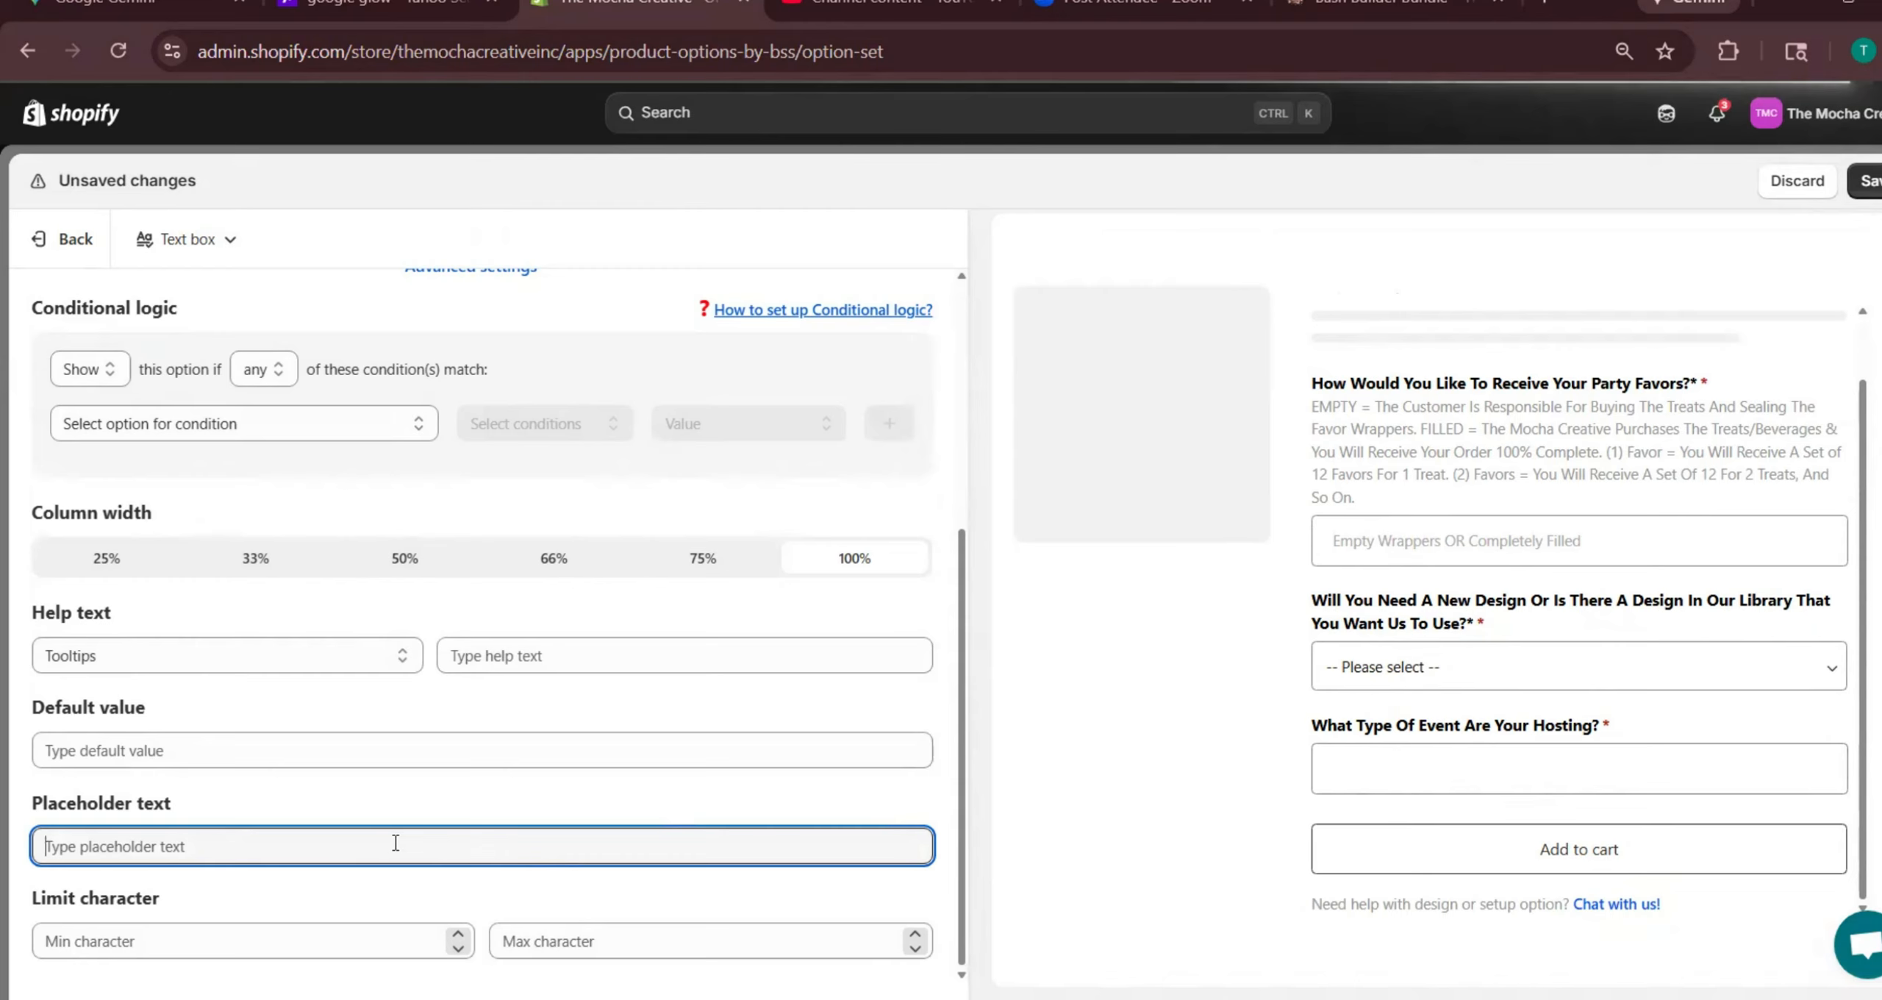
type("(")
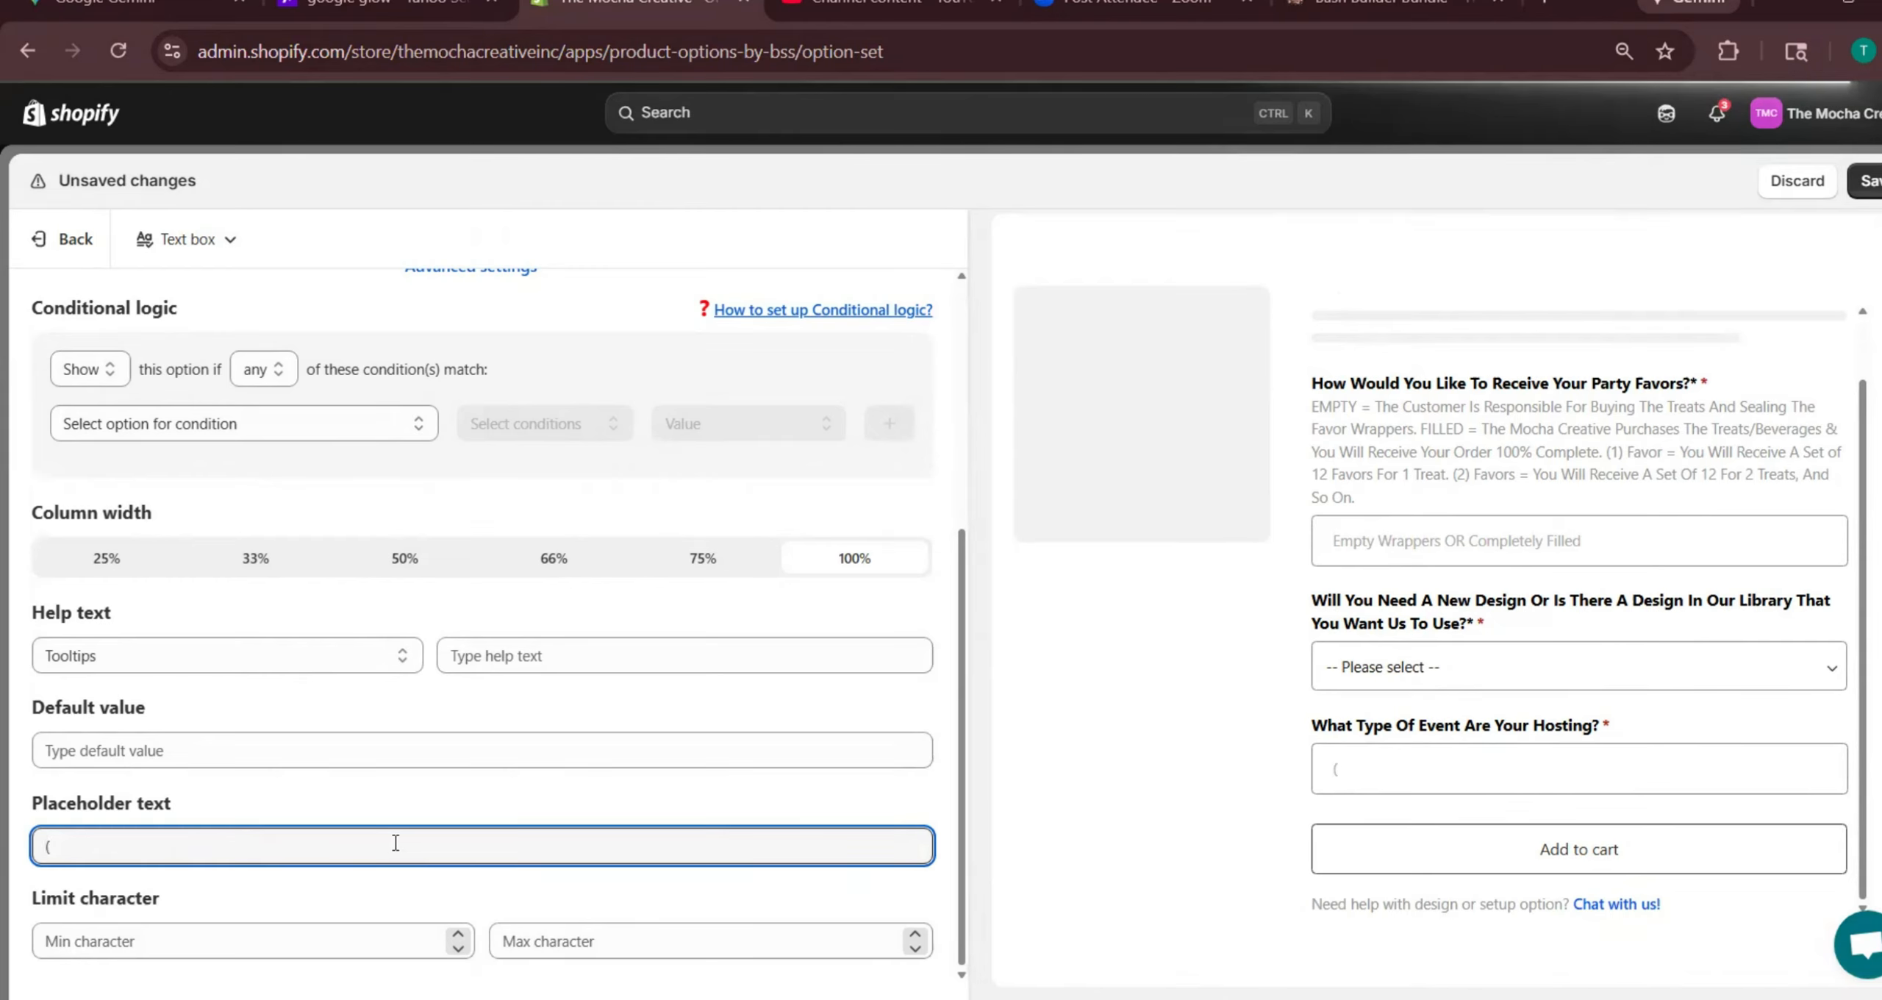
type("Birthday?  Graduatio")
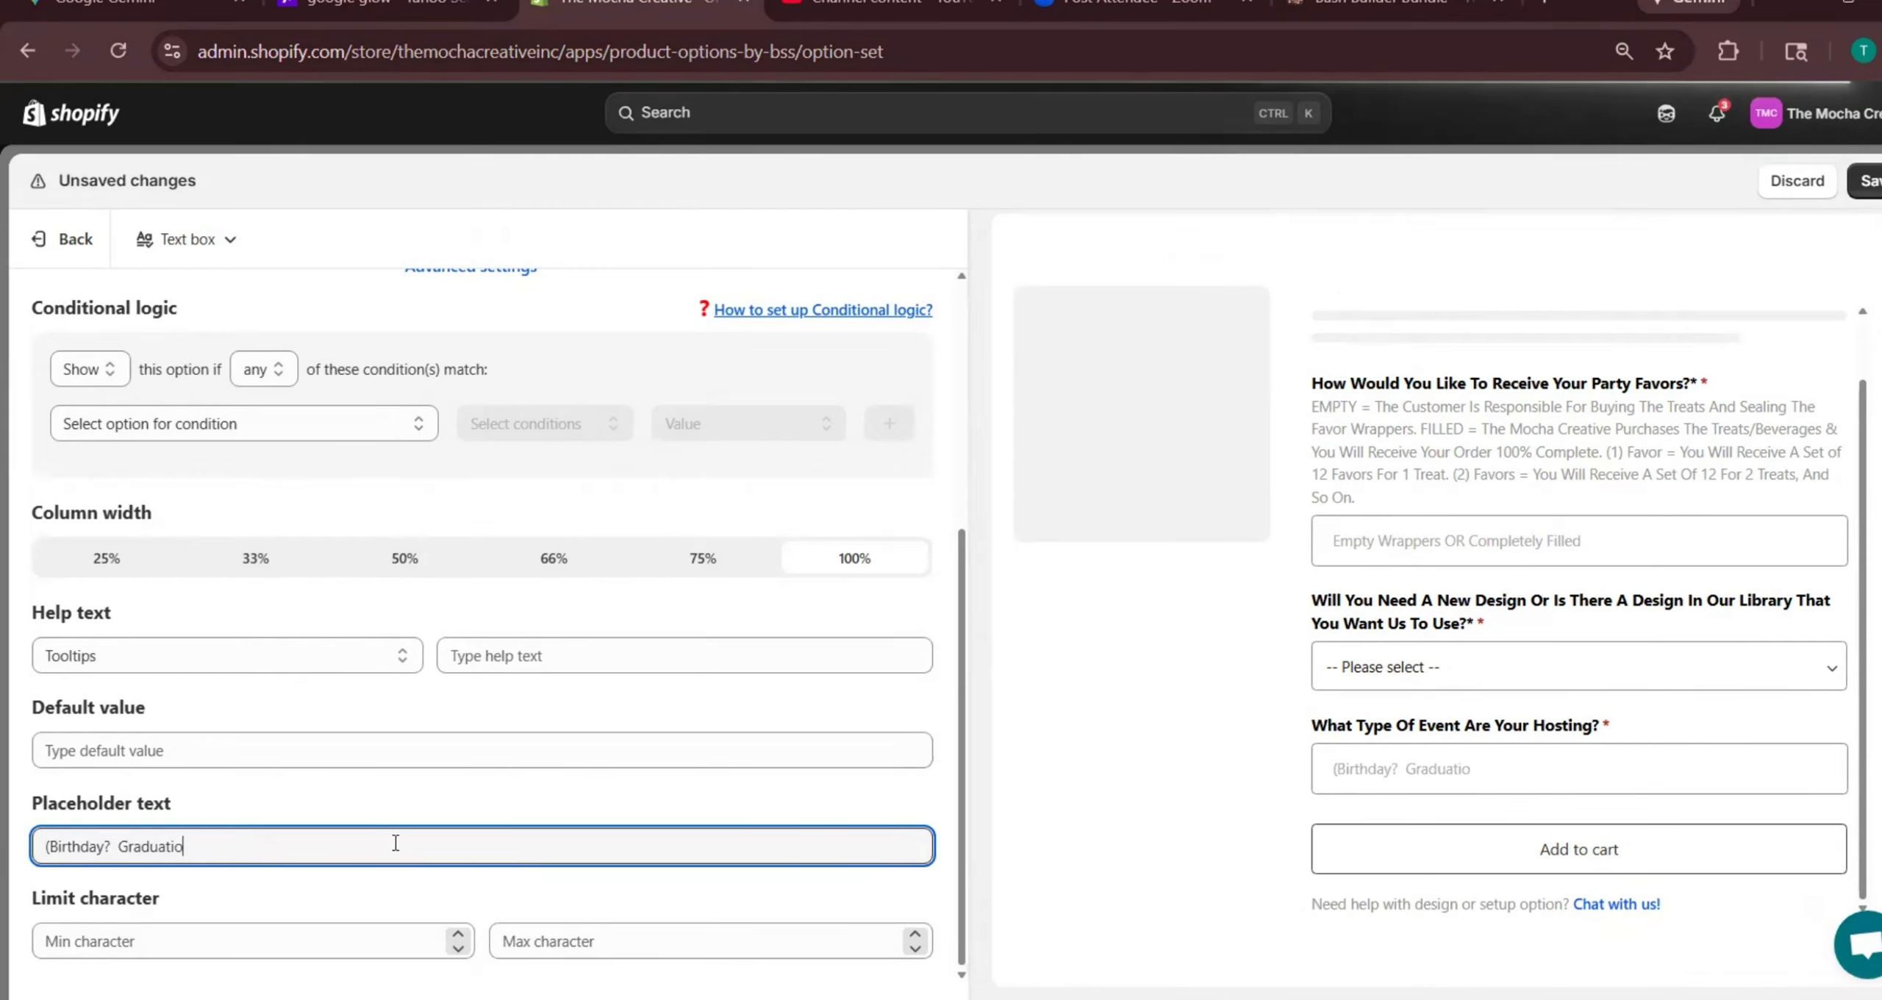
type("n?  Anniversary?  Retire")
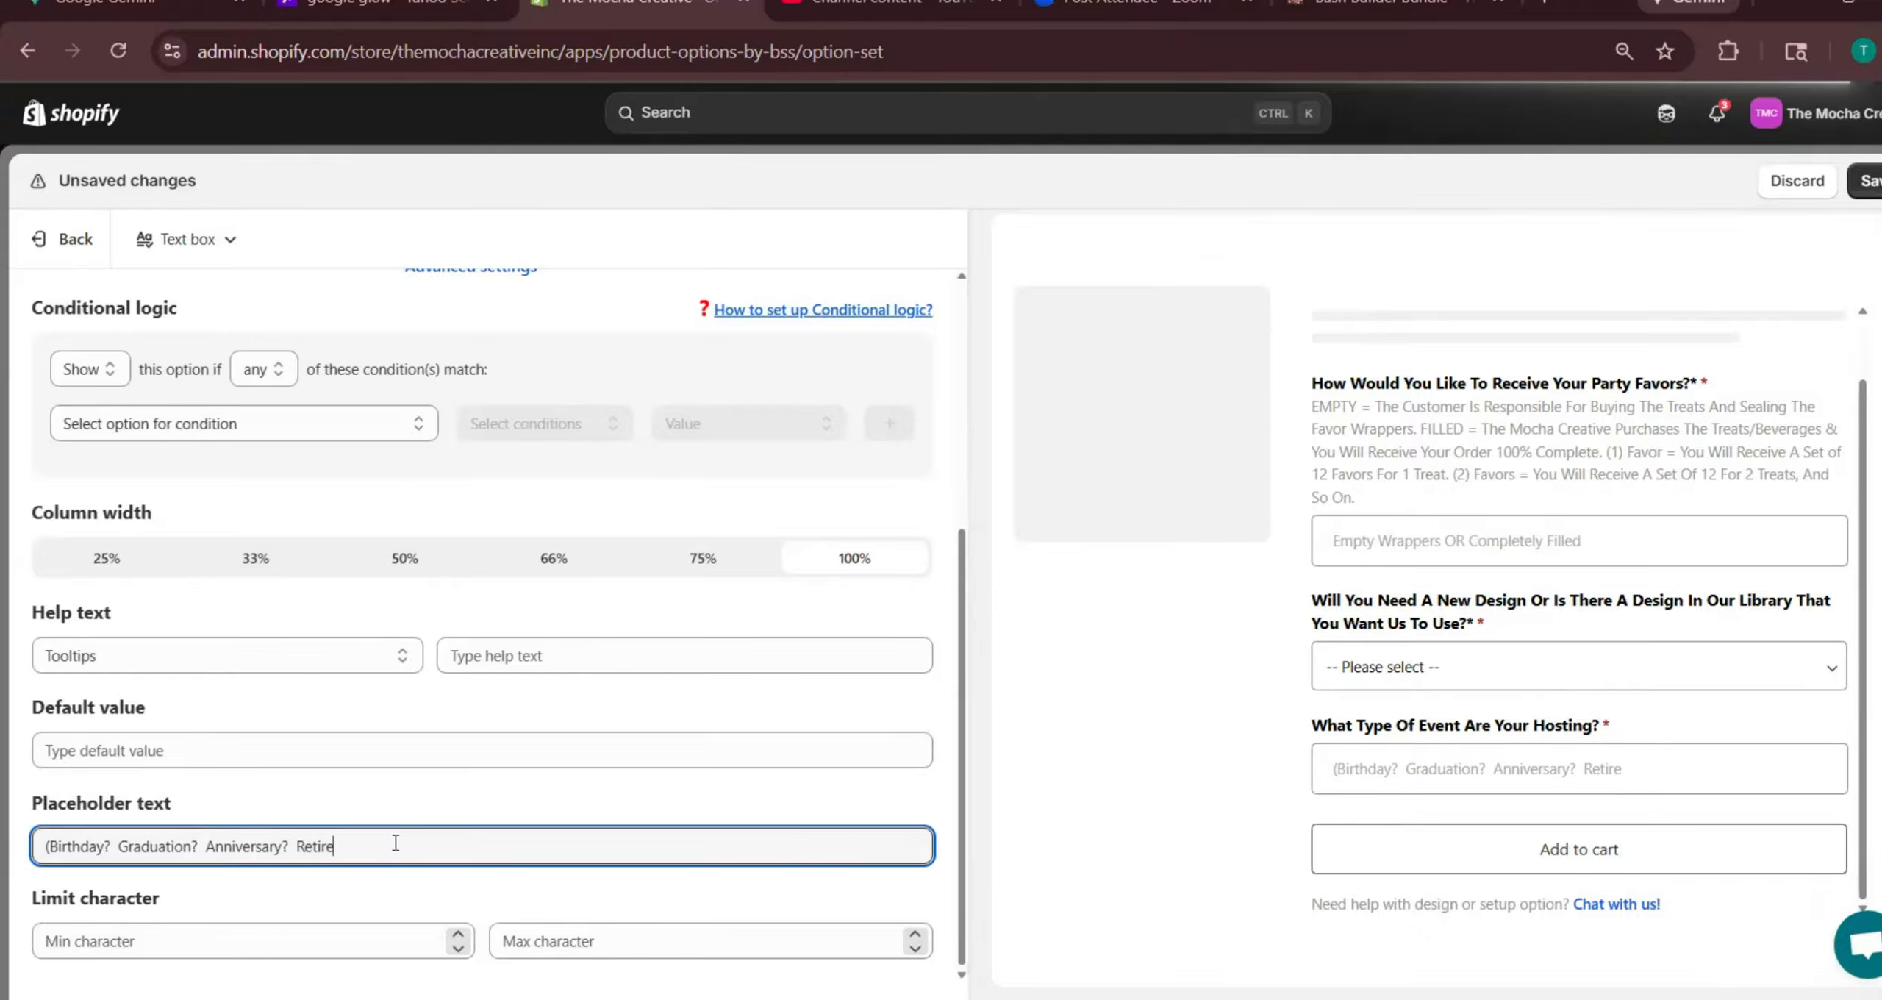
type("ment, ett")
type(")")
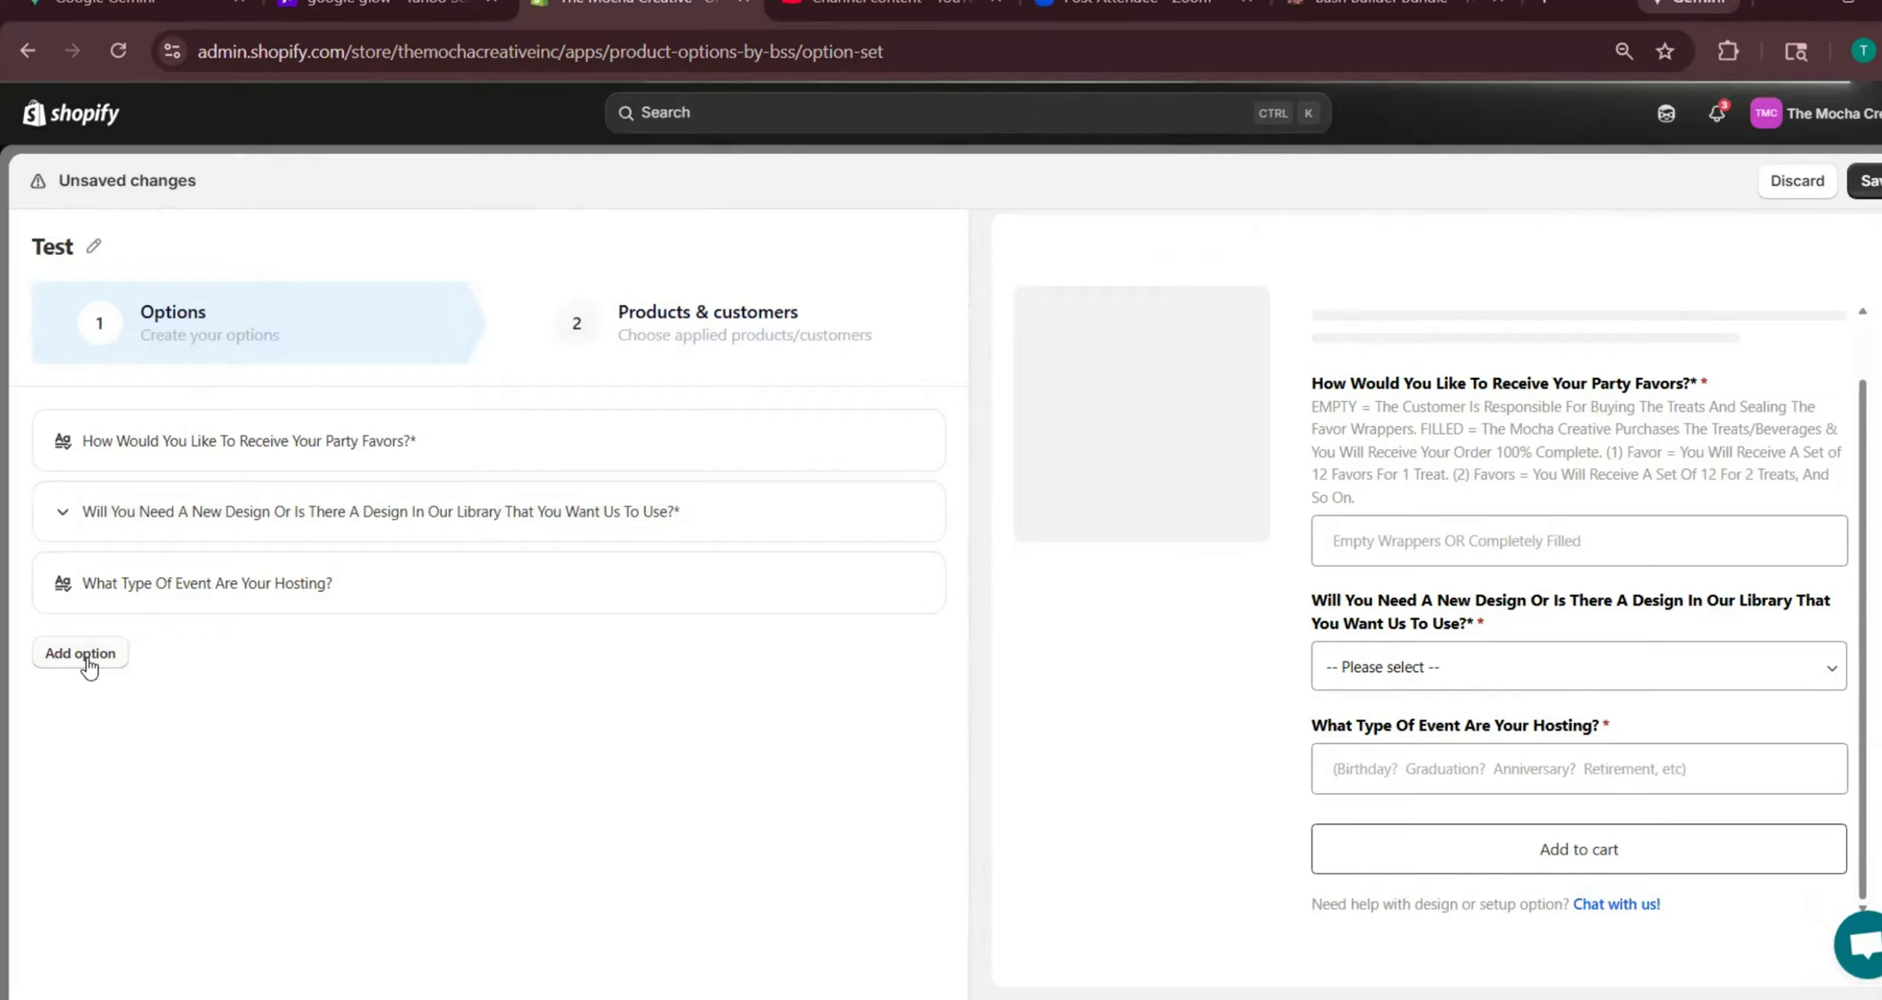
Add a required Date & Time option named "What Is The Date Of Your Event?" to the Test set
left_click(84, 656)
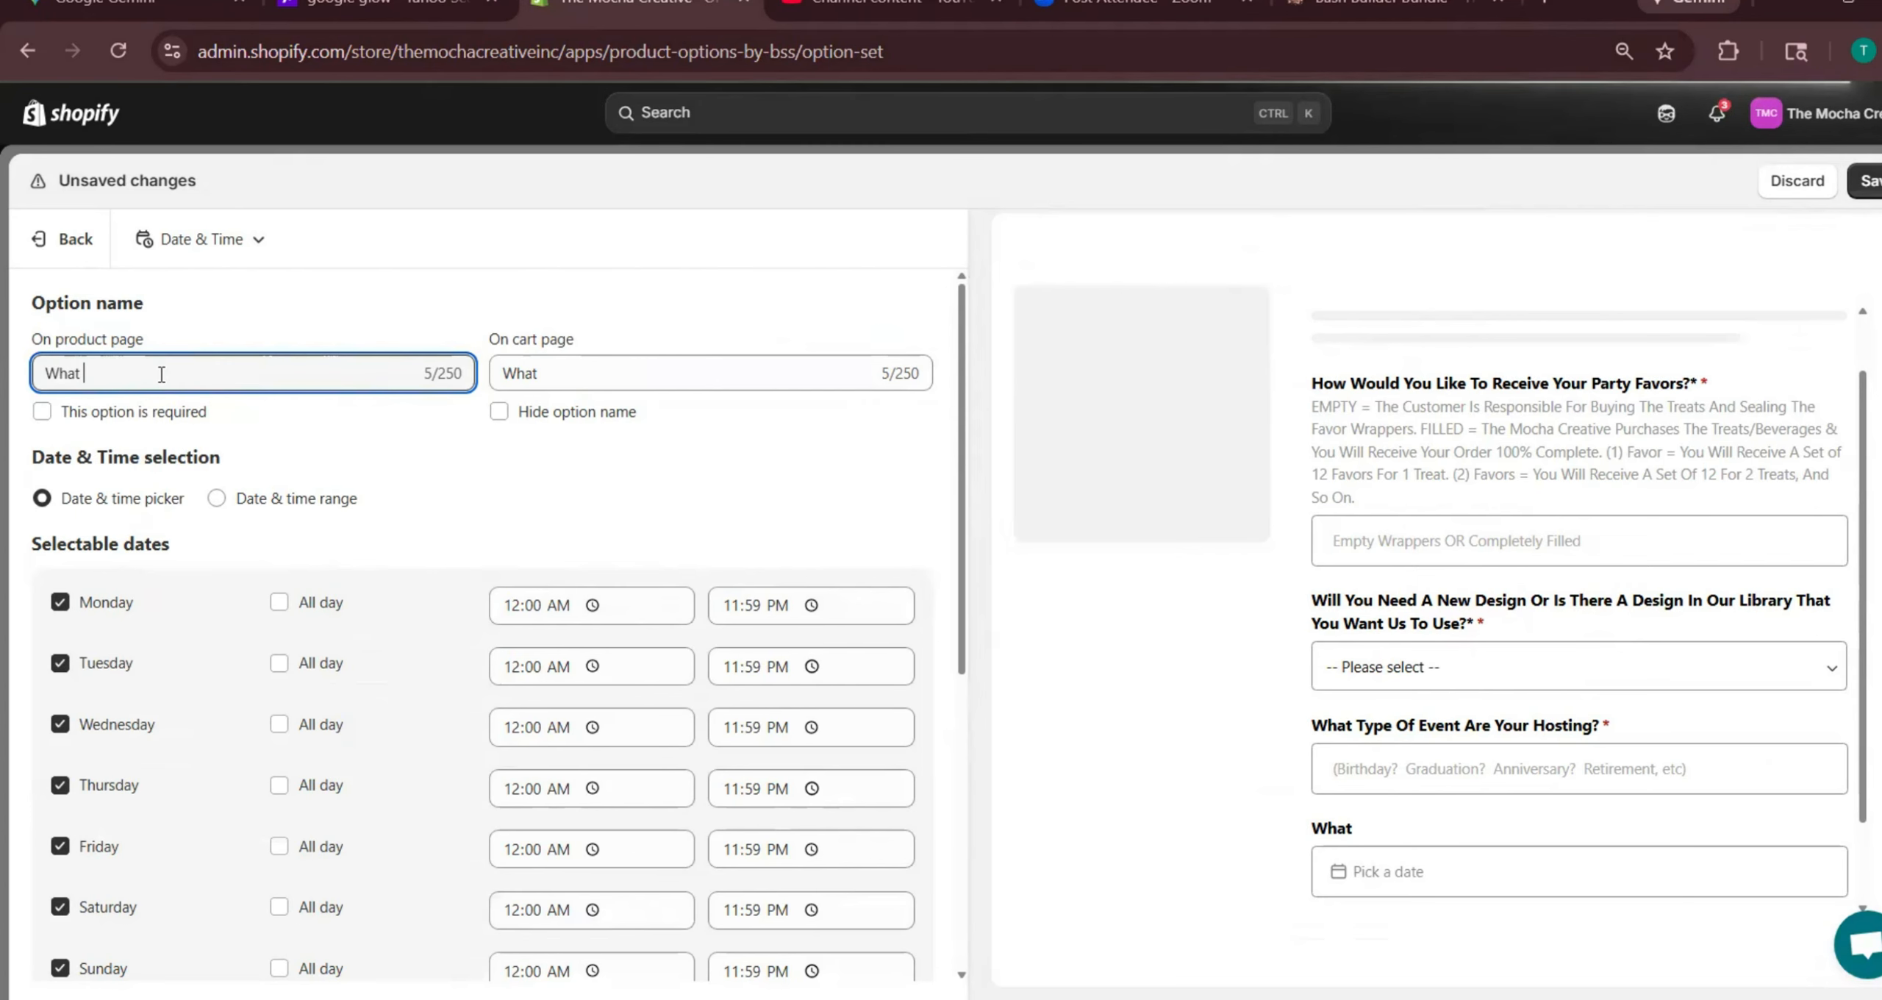
type("Is The Date Of Your Eve")
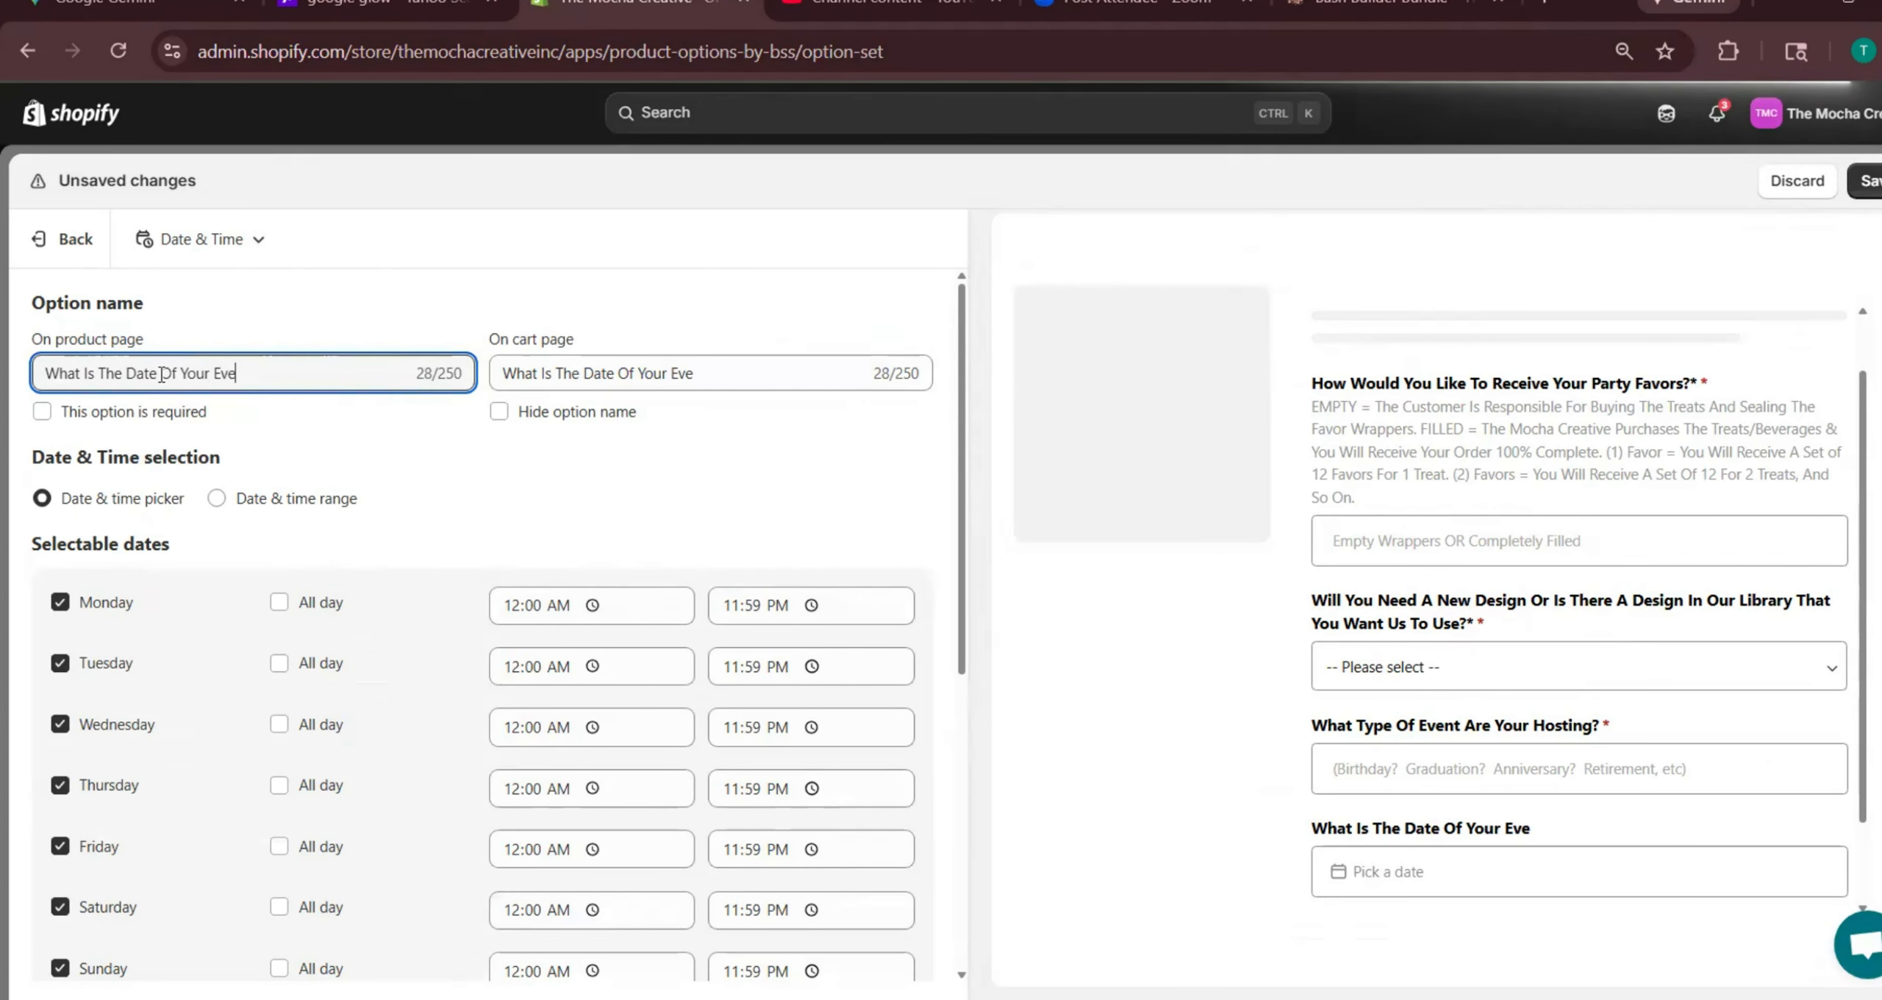
type("nt?")
left_click(41, 411)
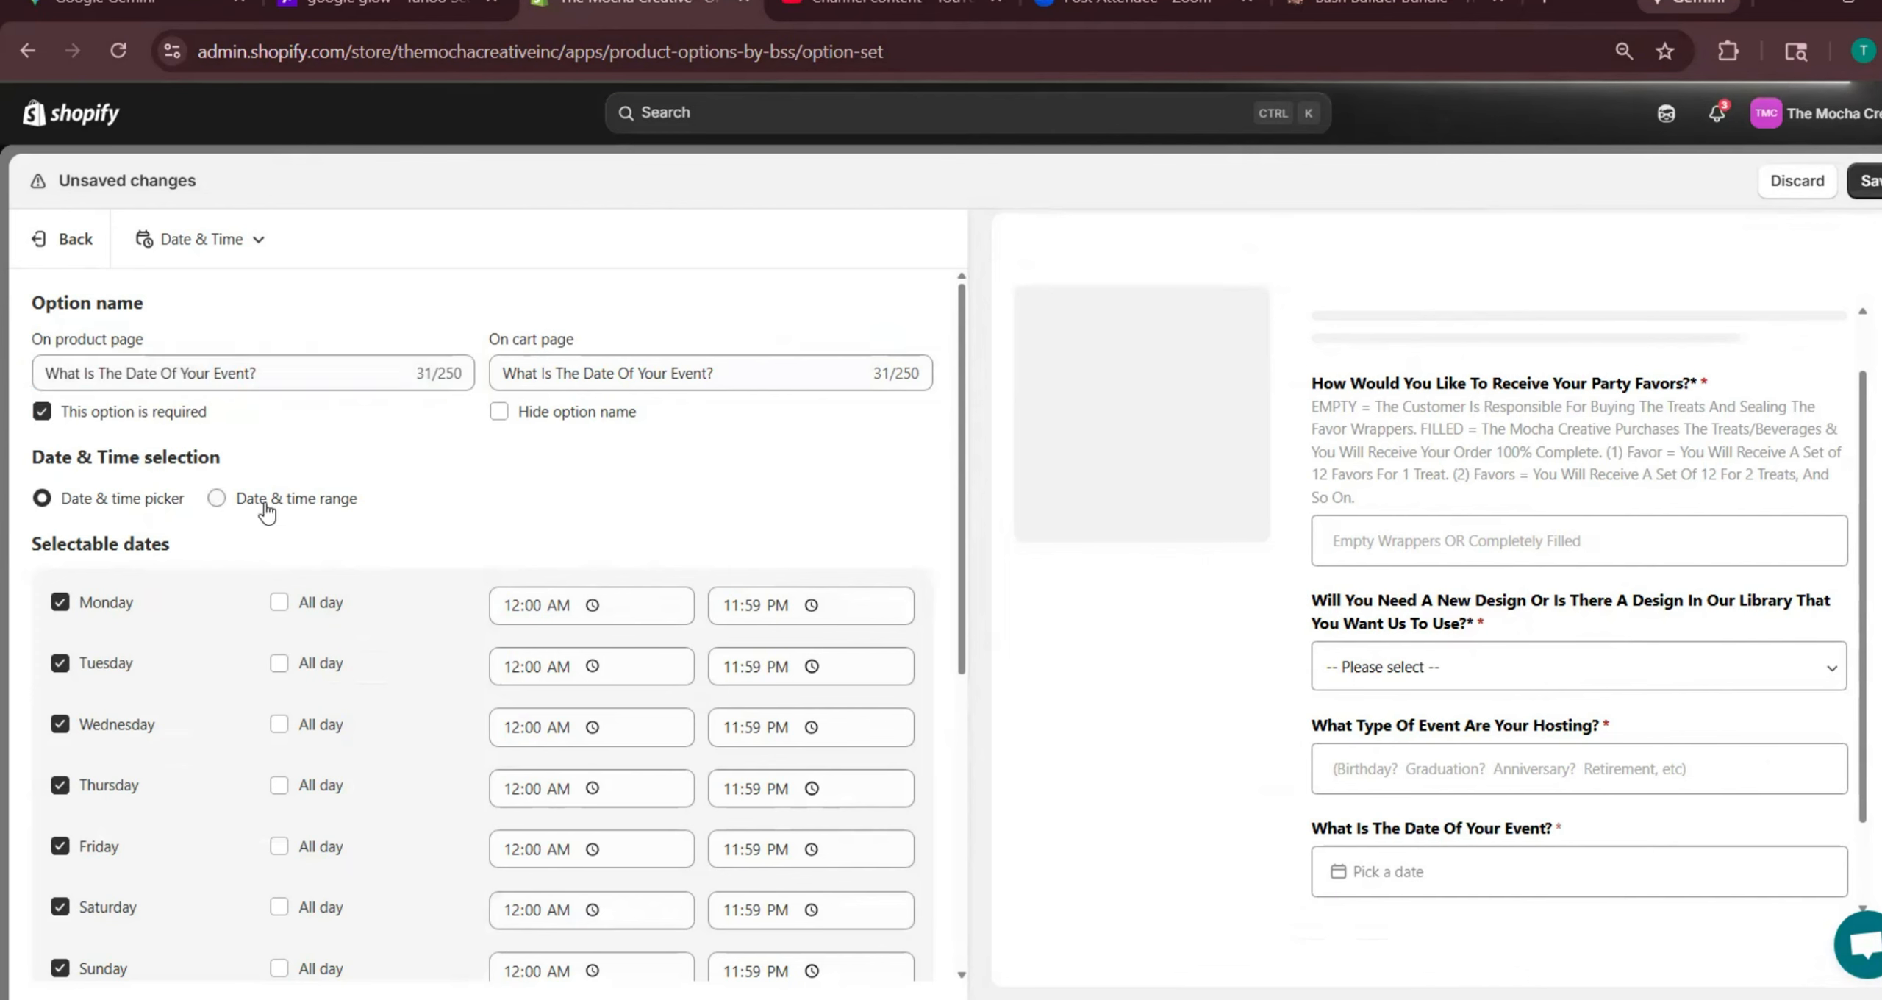
Review the event date option's selectable dates and display settings, and open its date picker in the product preview
scroll(264, 514, "down", 4)
scroll(80, 364, "up", 1)
scroll(91, 361, "up", 2)
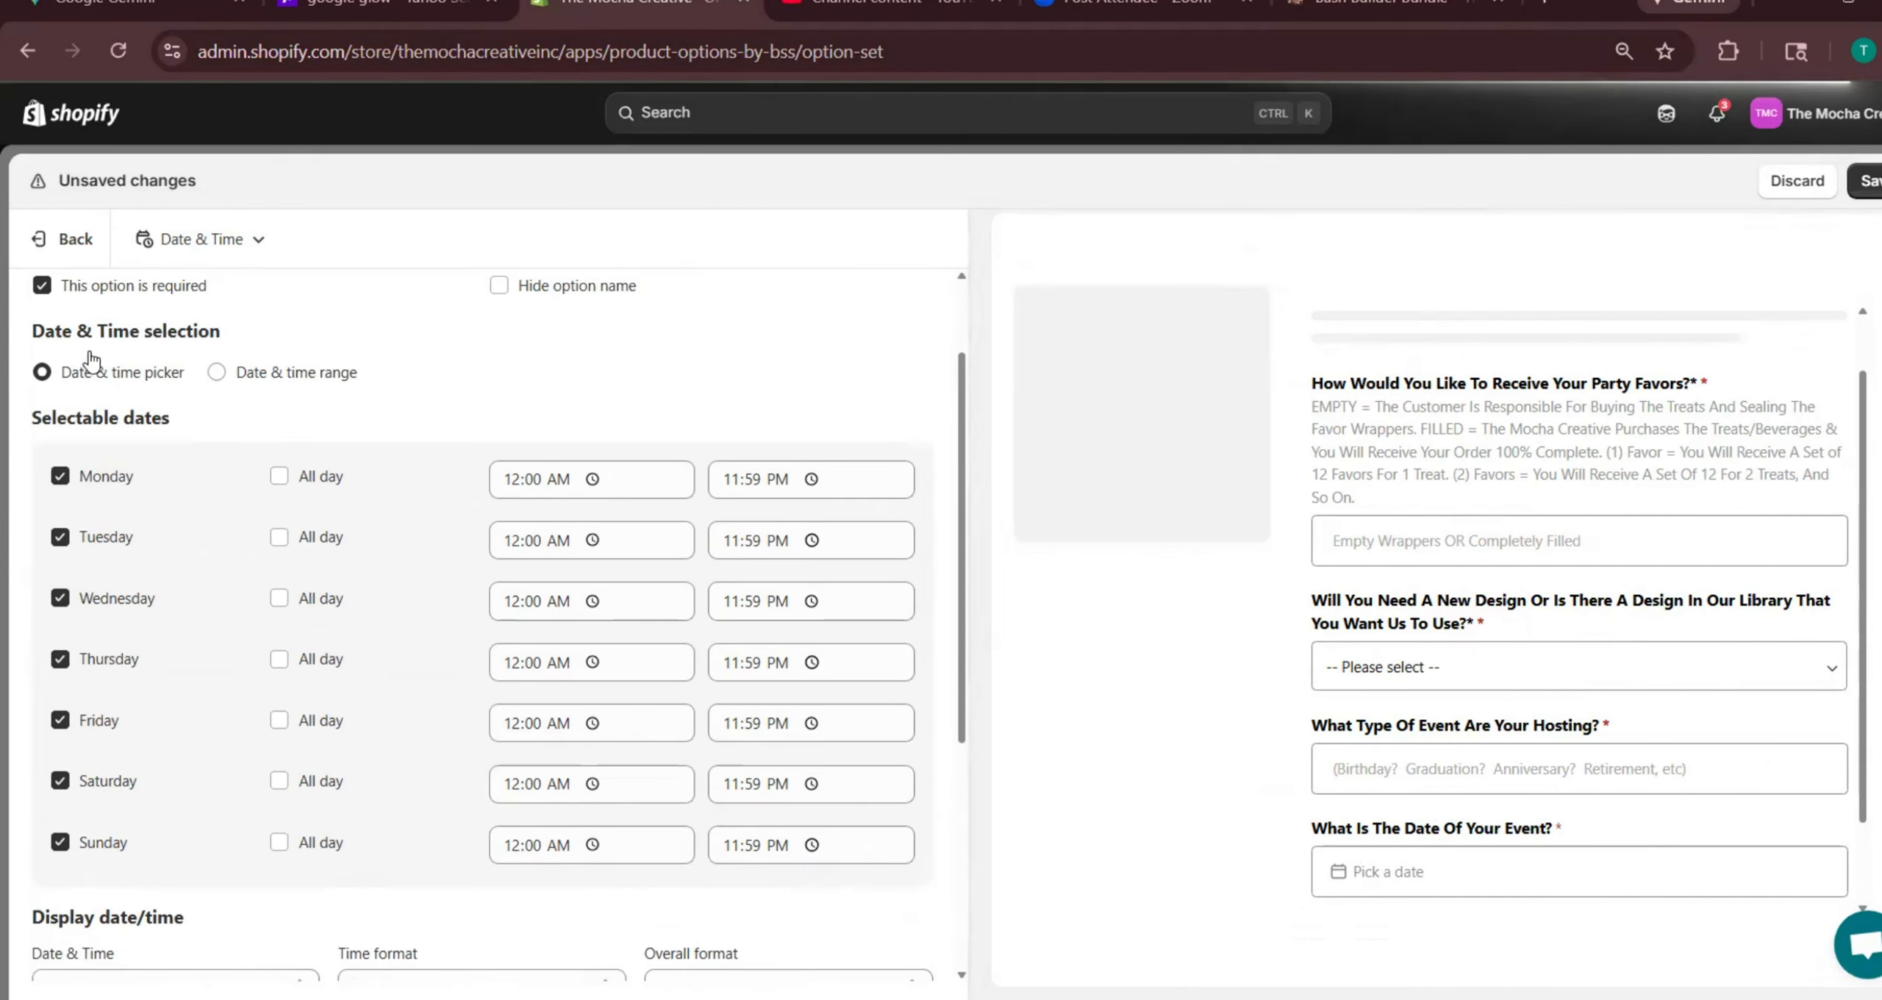
scroll(1287, 735, "down", 1)
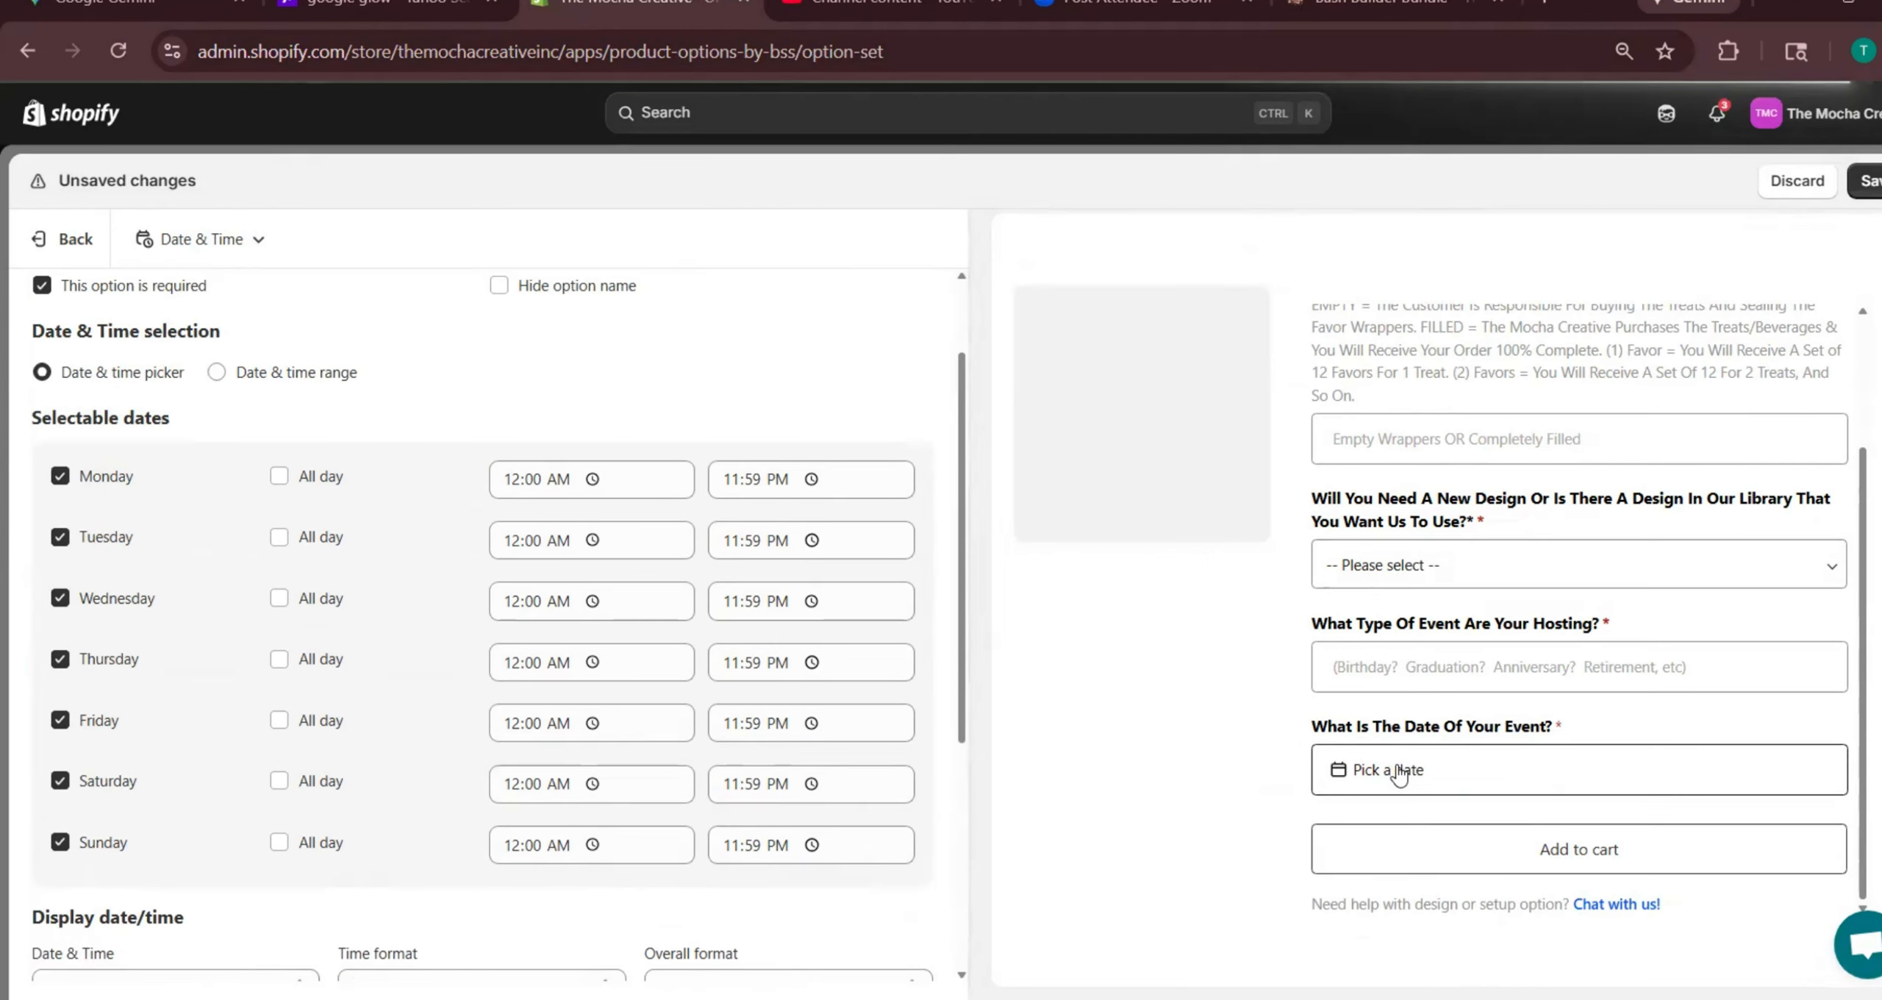
left_click(1500, 775)
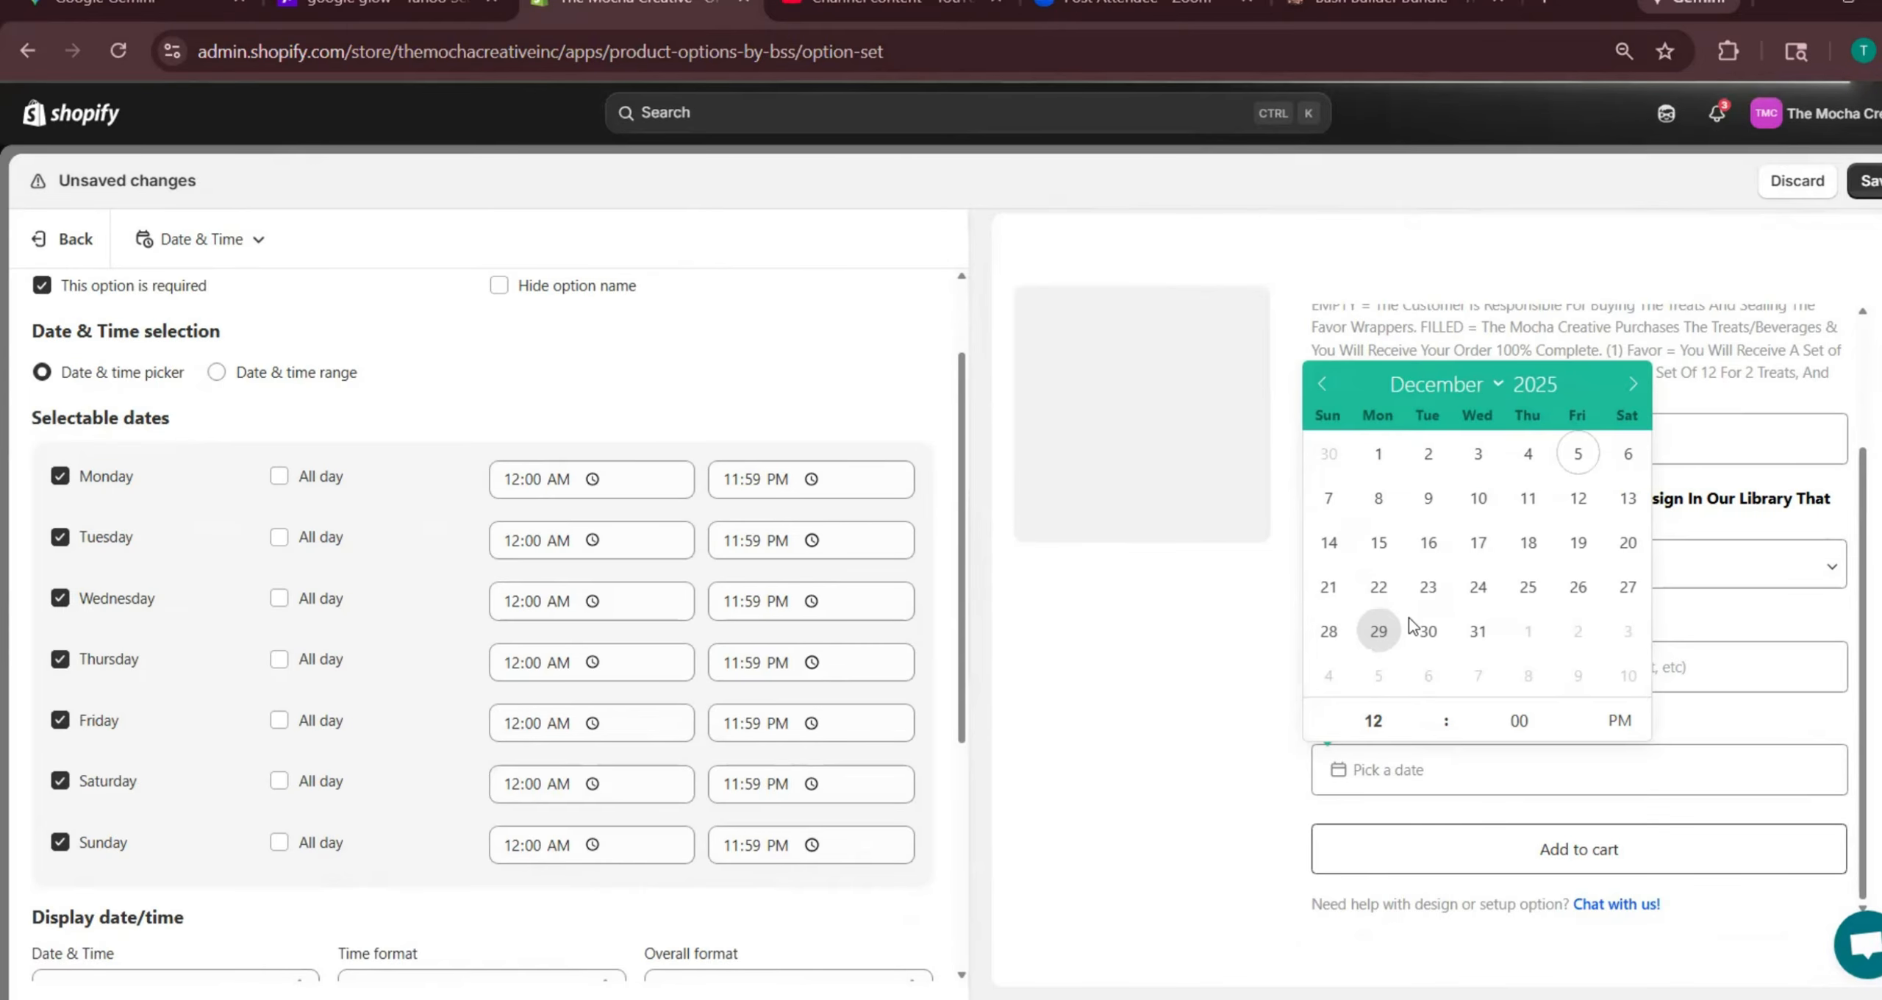
Compare the event date option's single date & time picker with its date & time range by choosing sample December 2025 dates in the preview
left_click(1478, 634)
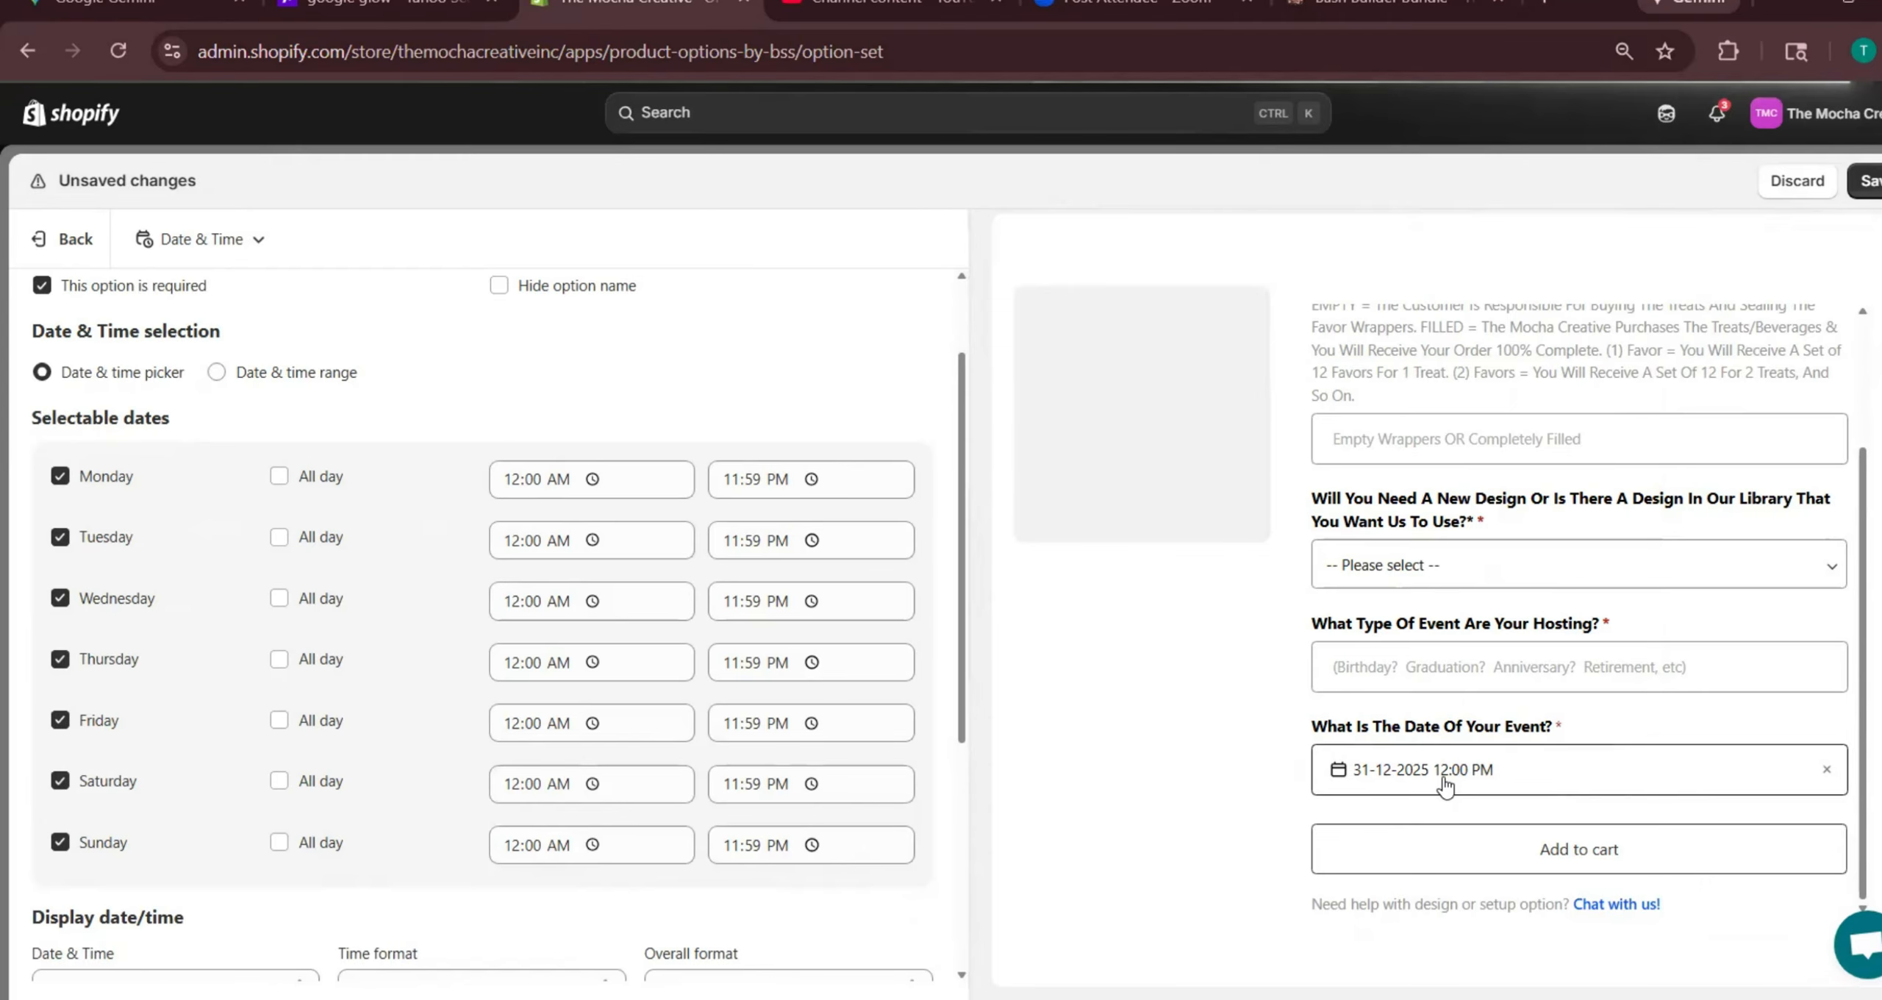
left_click(217, 373)
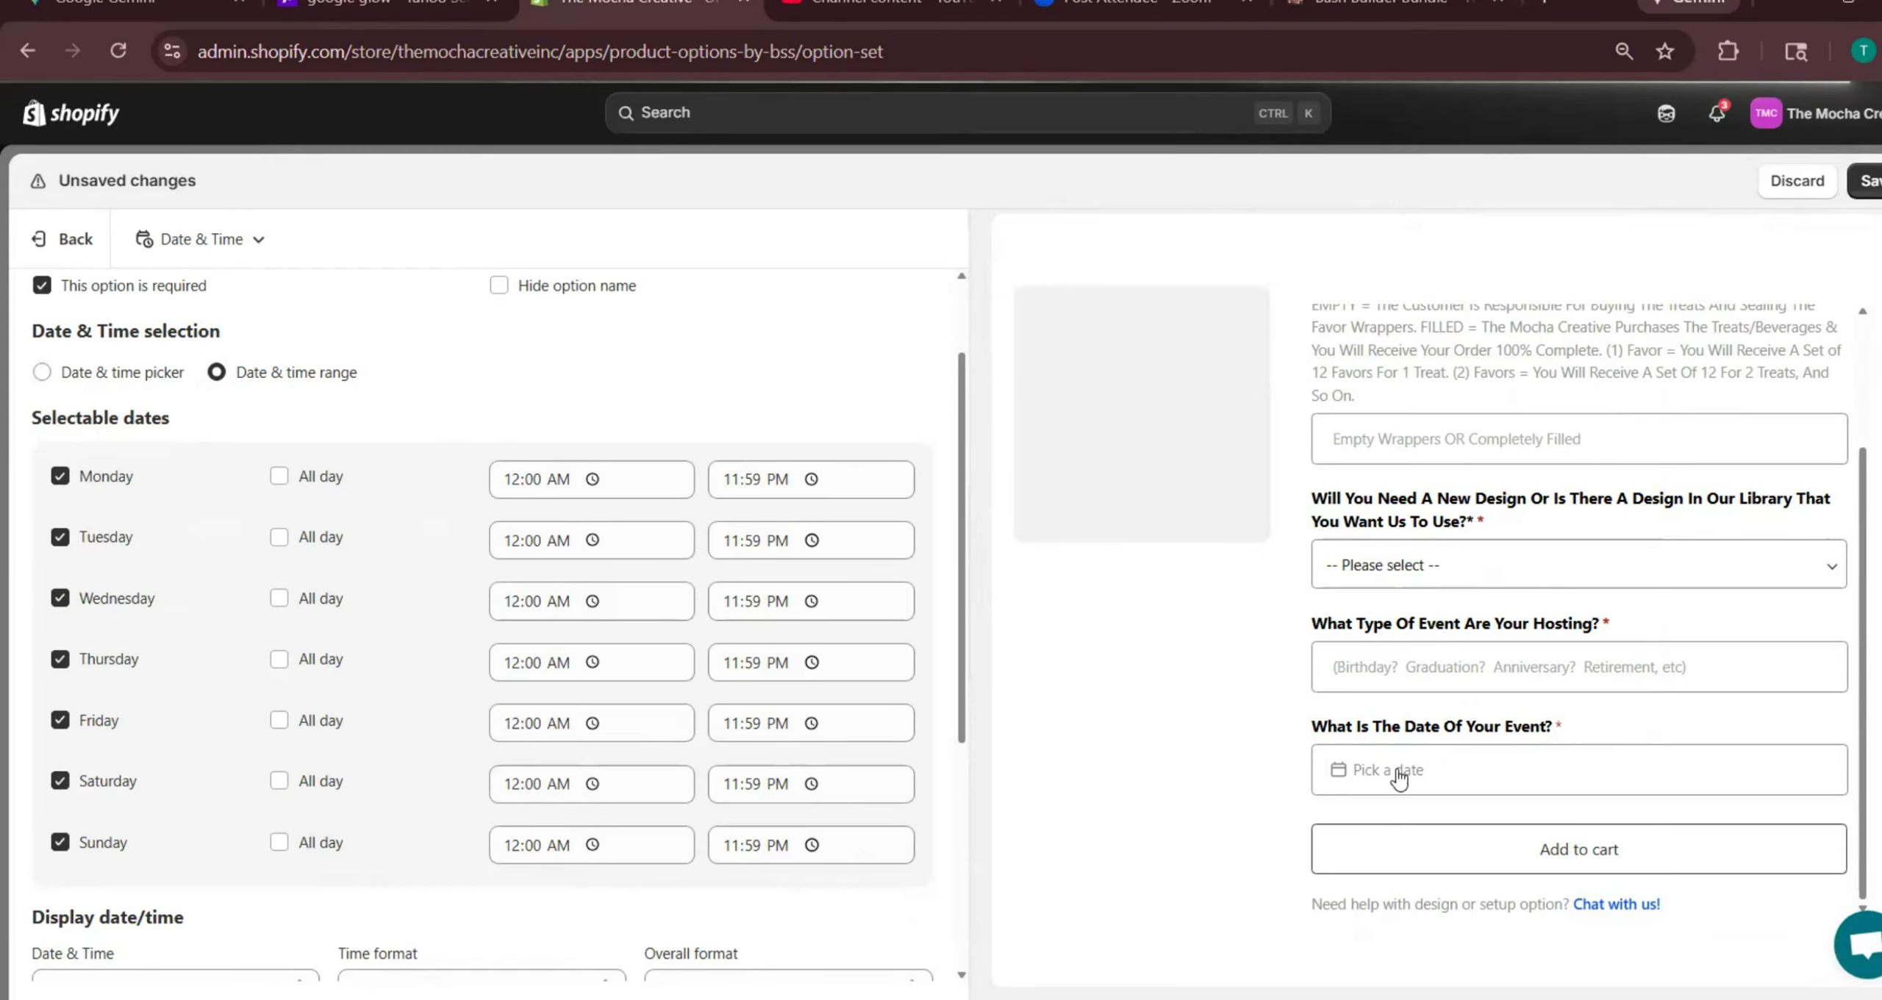
left_click(1441, 772)
left_click(1578, 494)
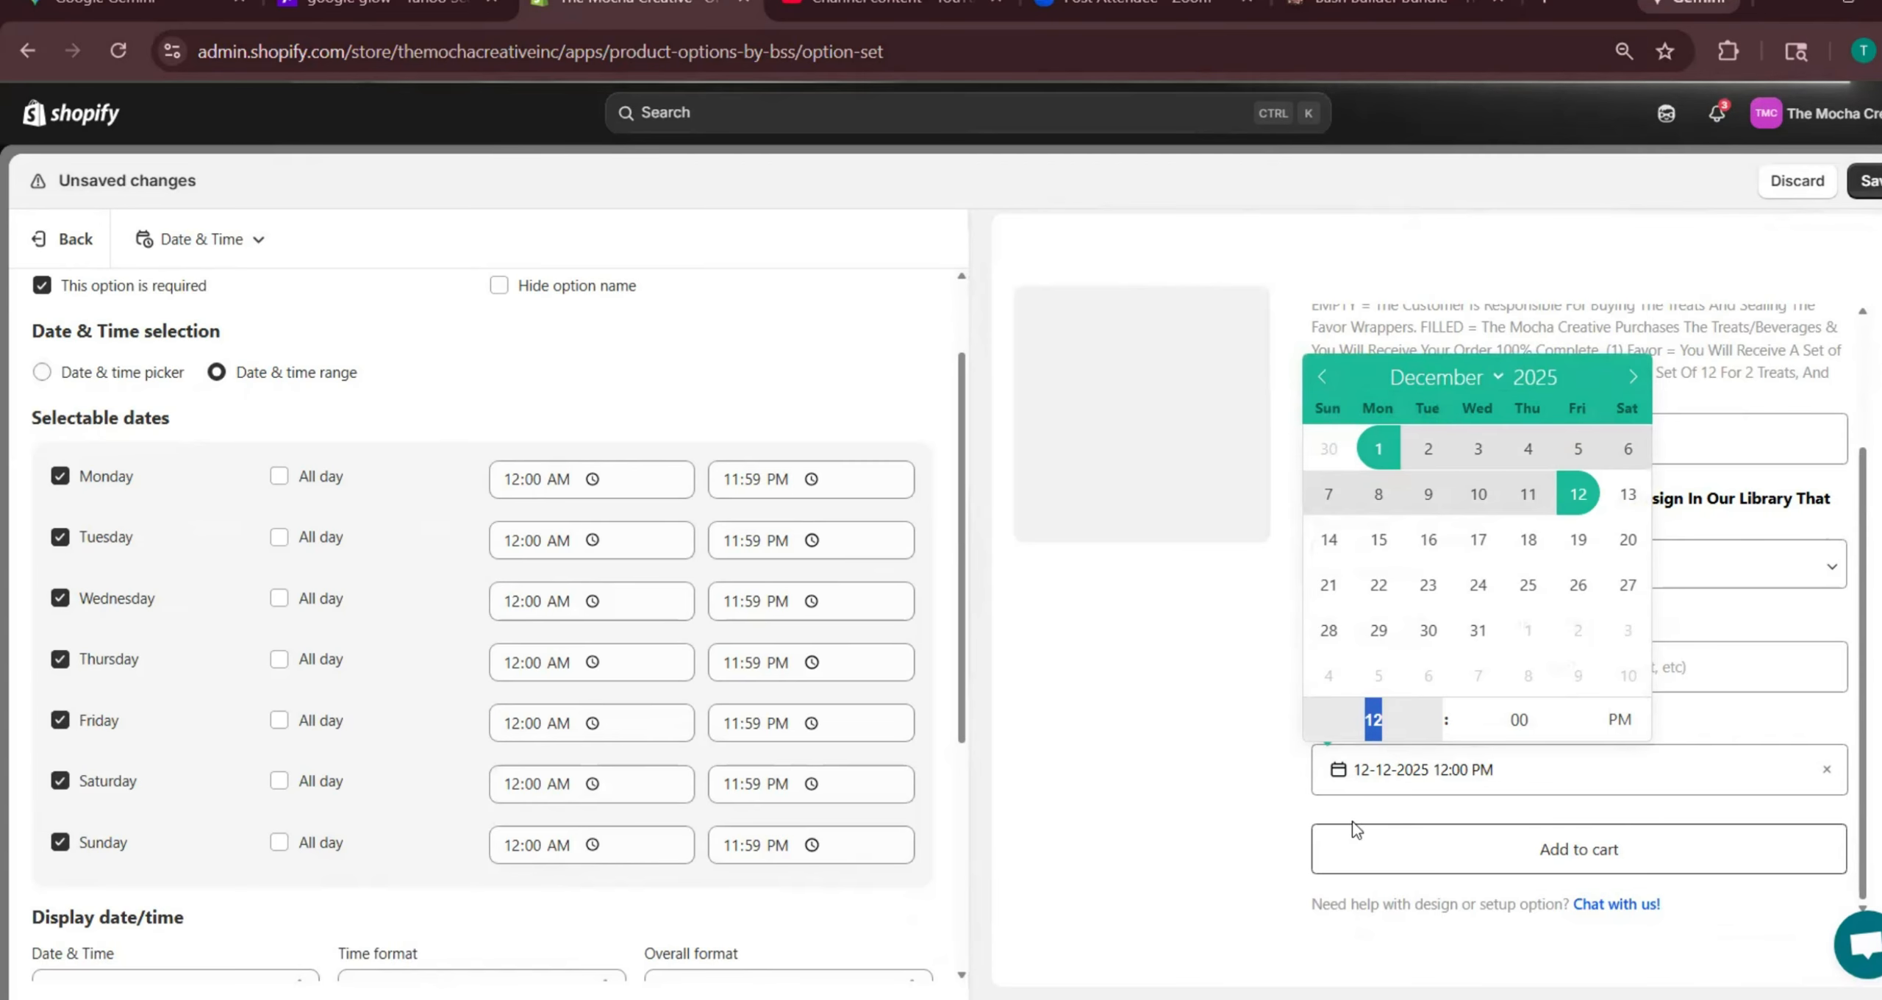
left_click(44, 375)
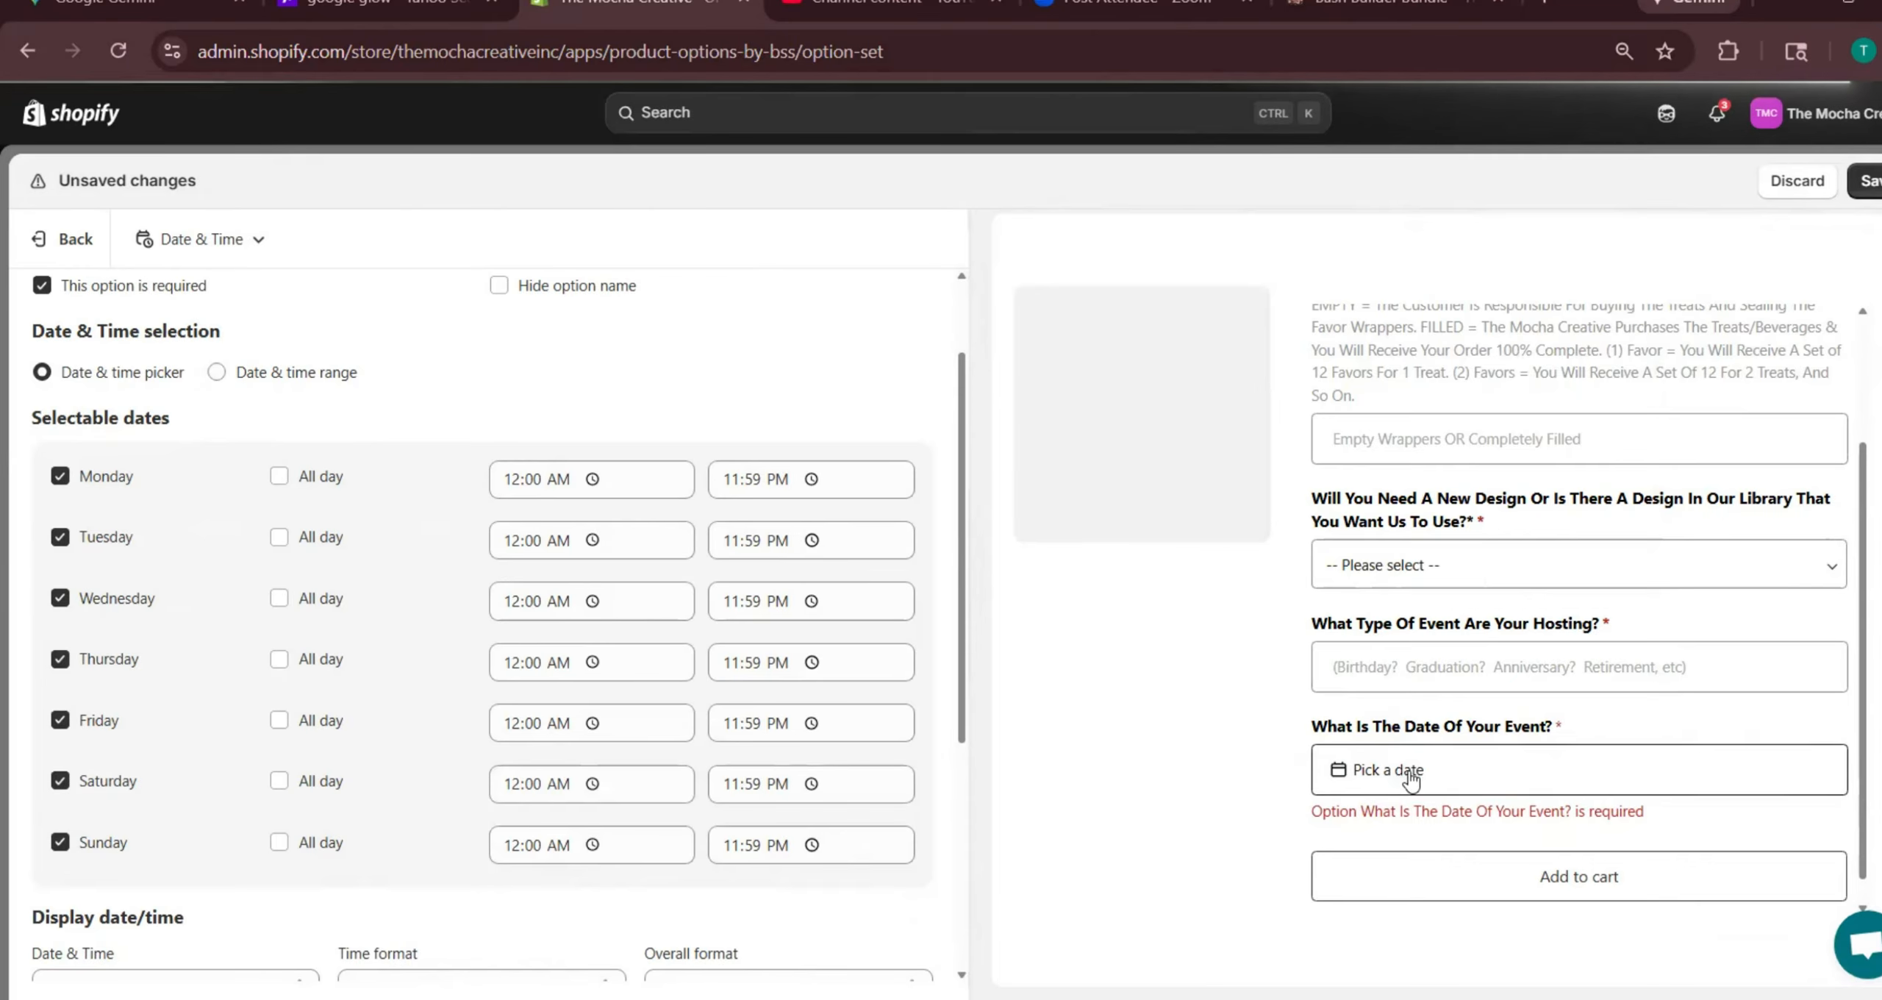
left_click(1372, 786)
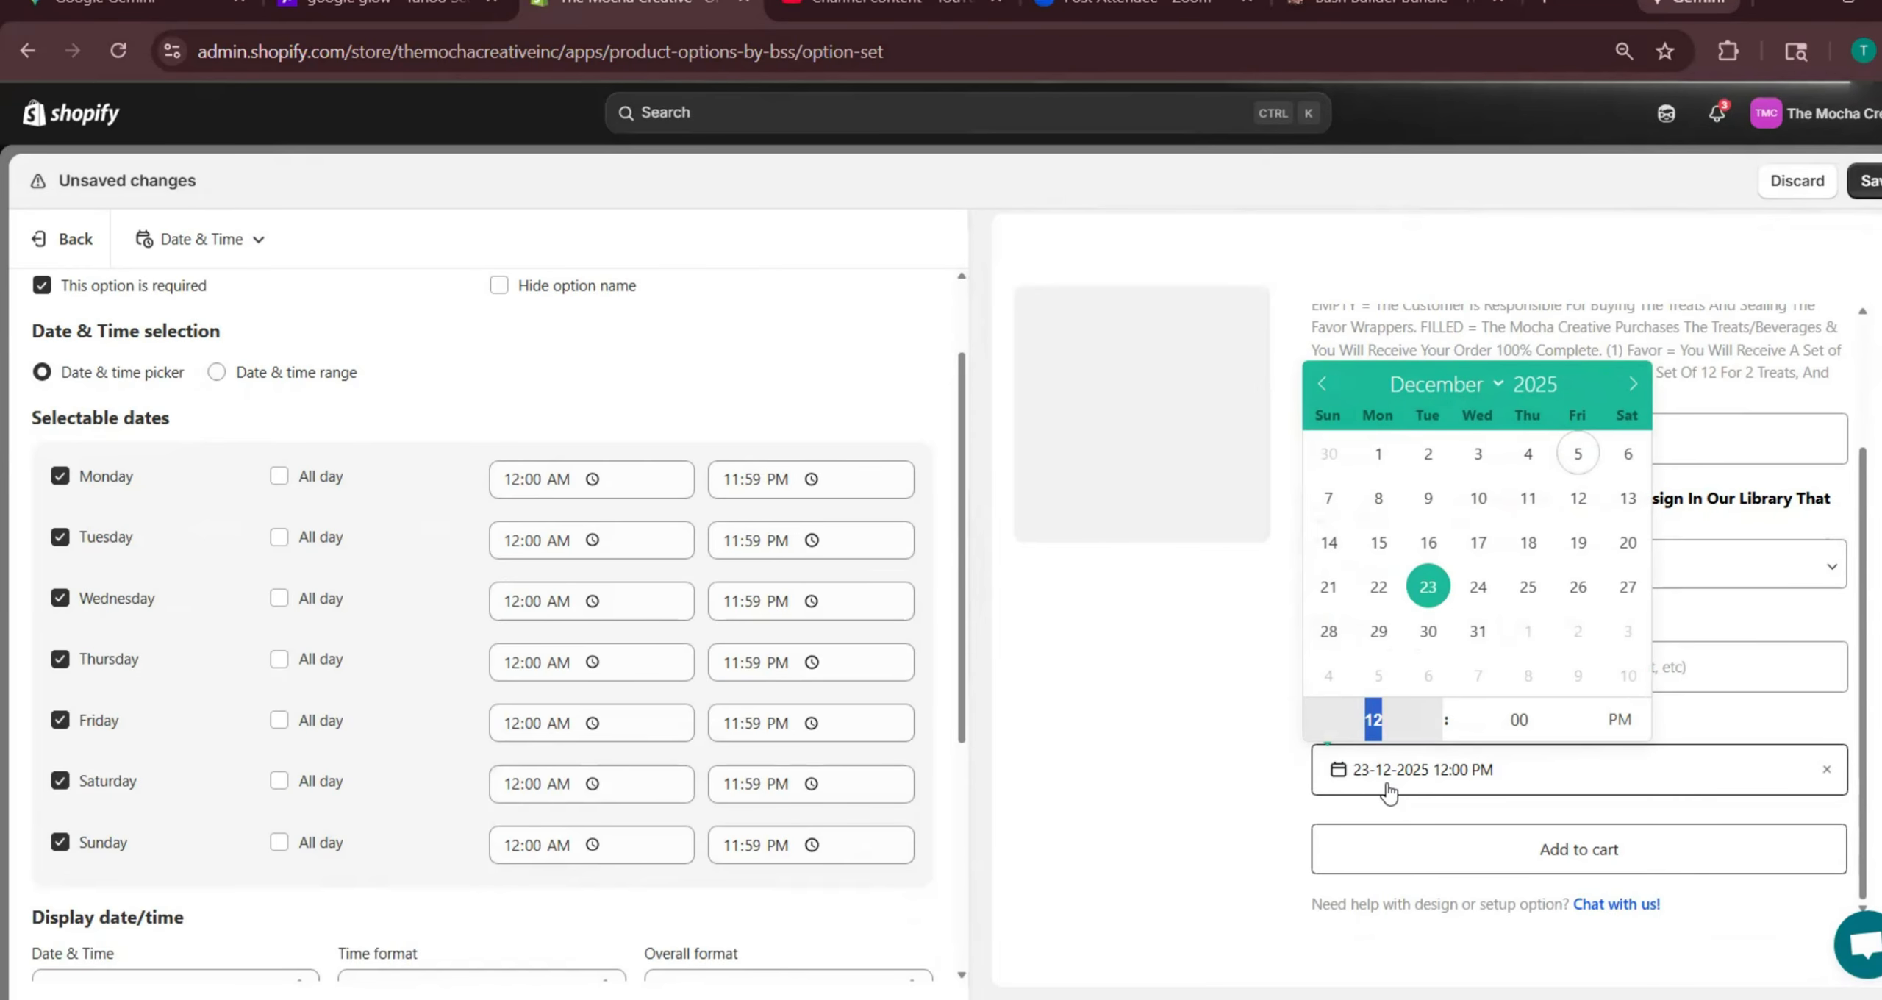
left_click(216, 372)
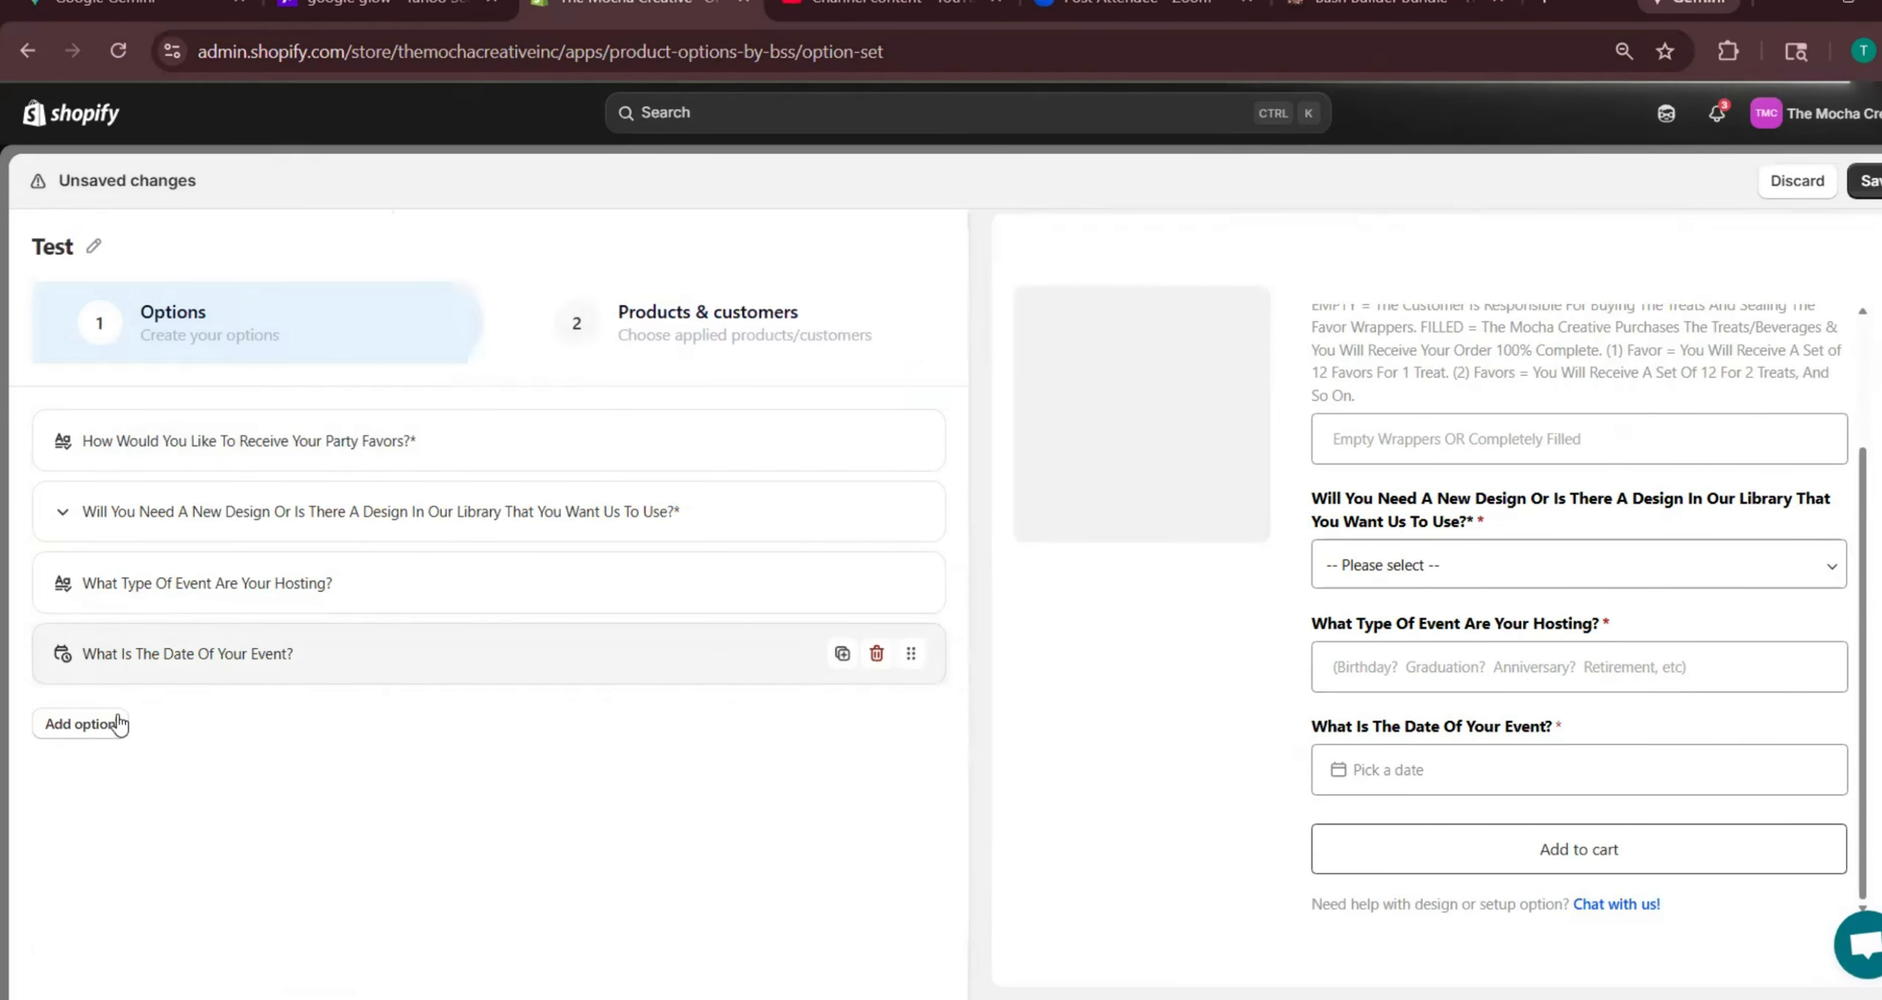
Add a File upload option named "If A Photo Is Desired On The Party Favors, Upload Them Here:" to the Test set
left_click(83, 729)
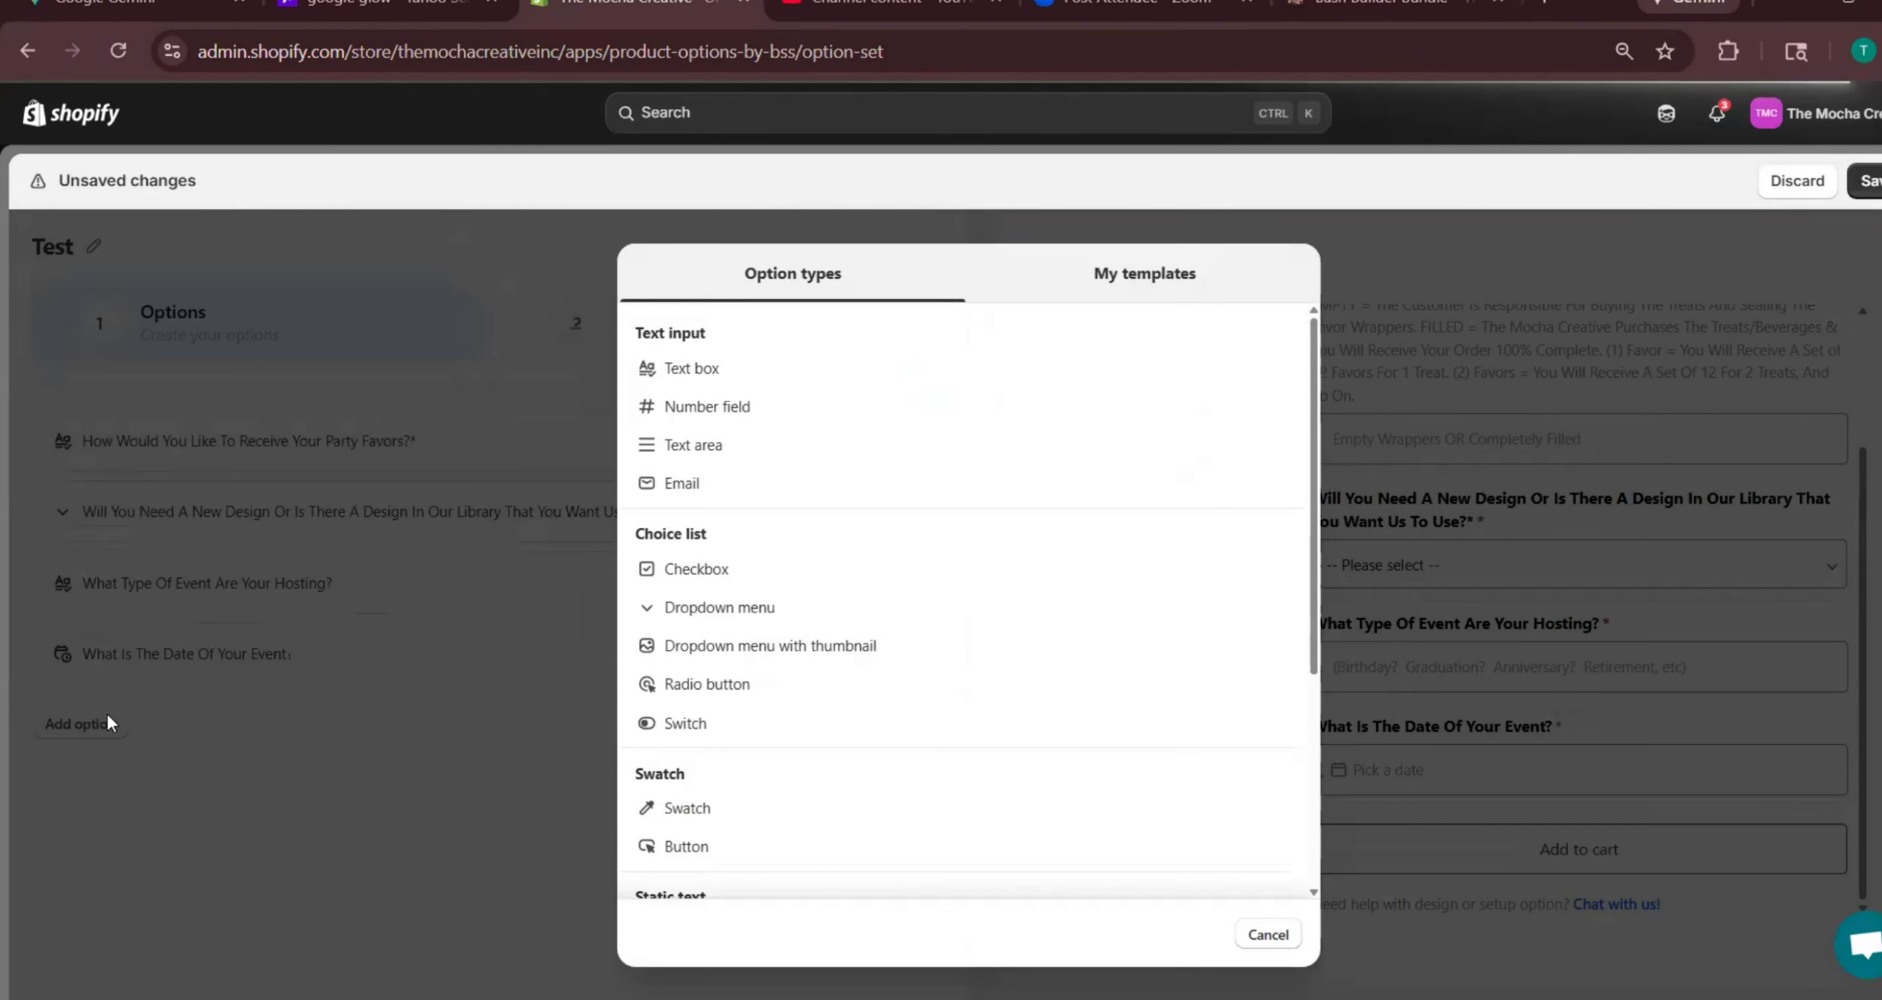
scroll(778, 585, "down", 5)
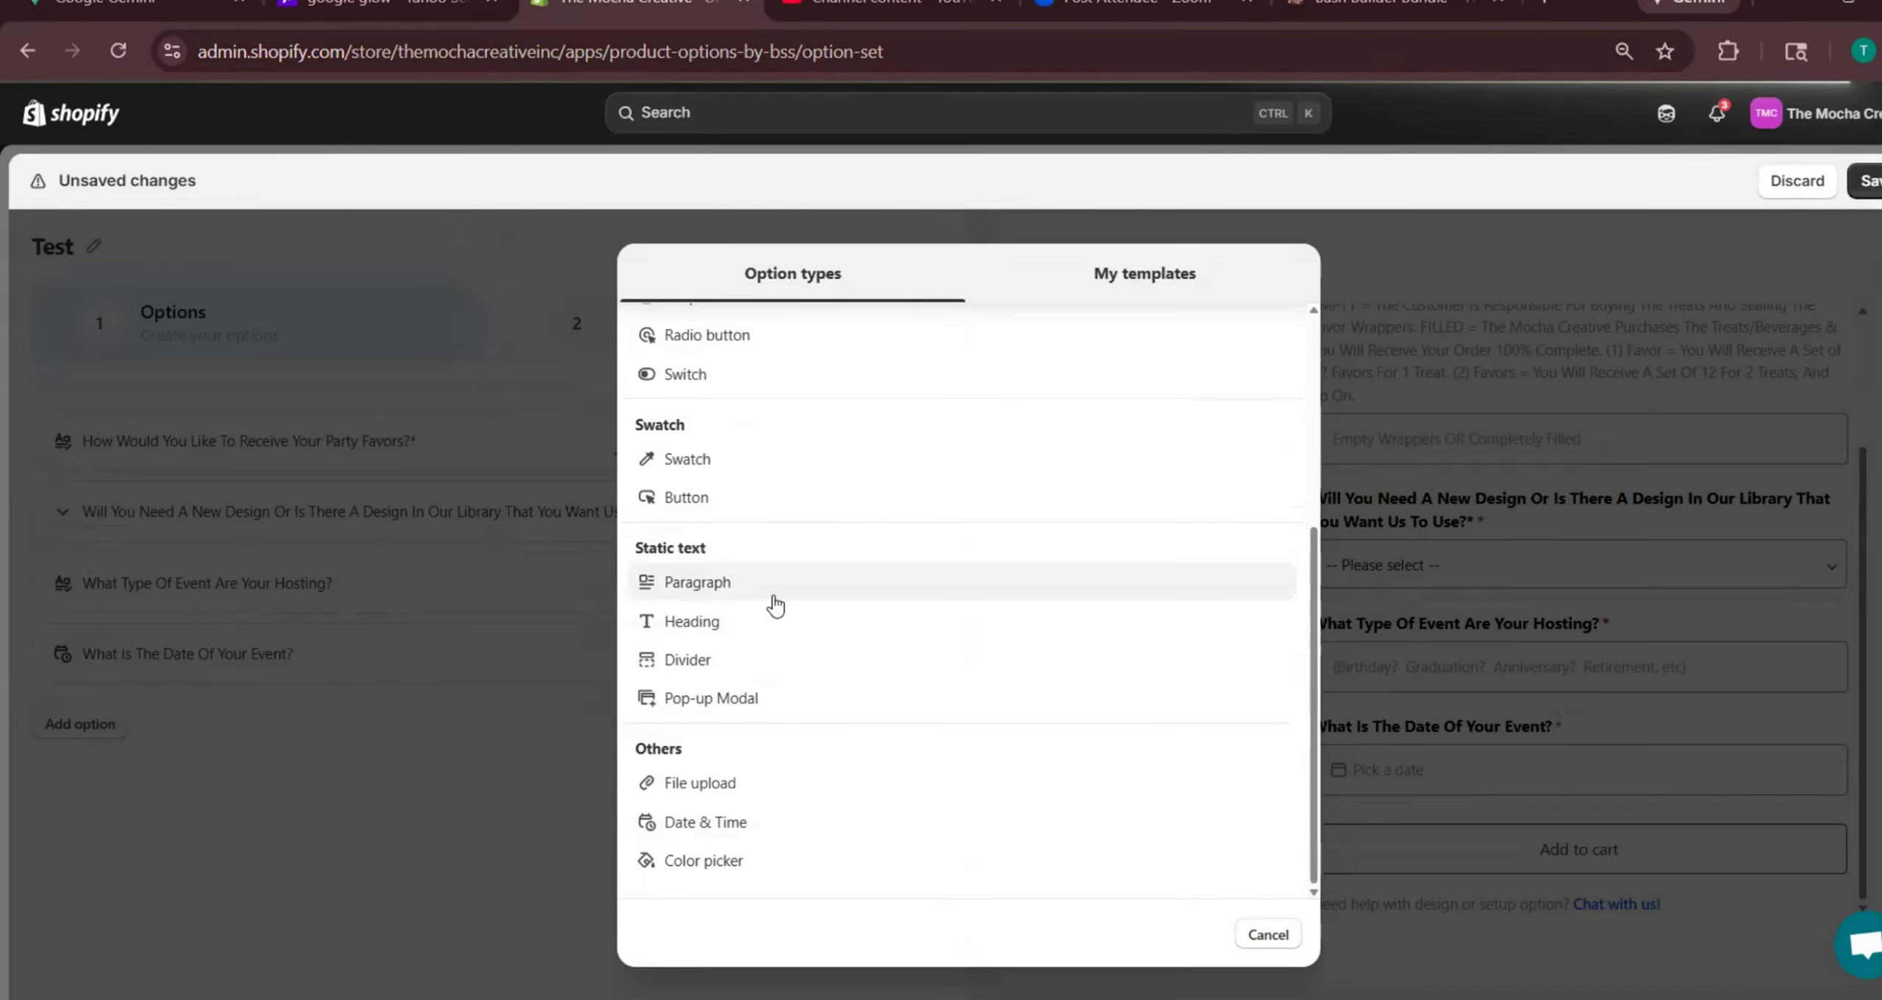
left_click(713, 782)
left_click(205, 372)
key("ctrl+a")
type("If A Photo Is Desired On The Party Favors, Upload Them Here:")
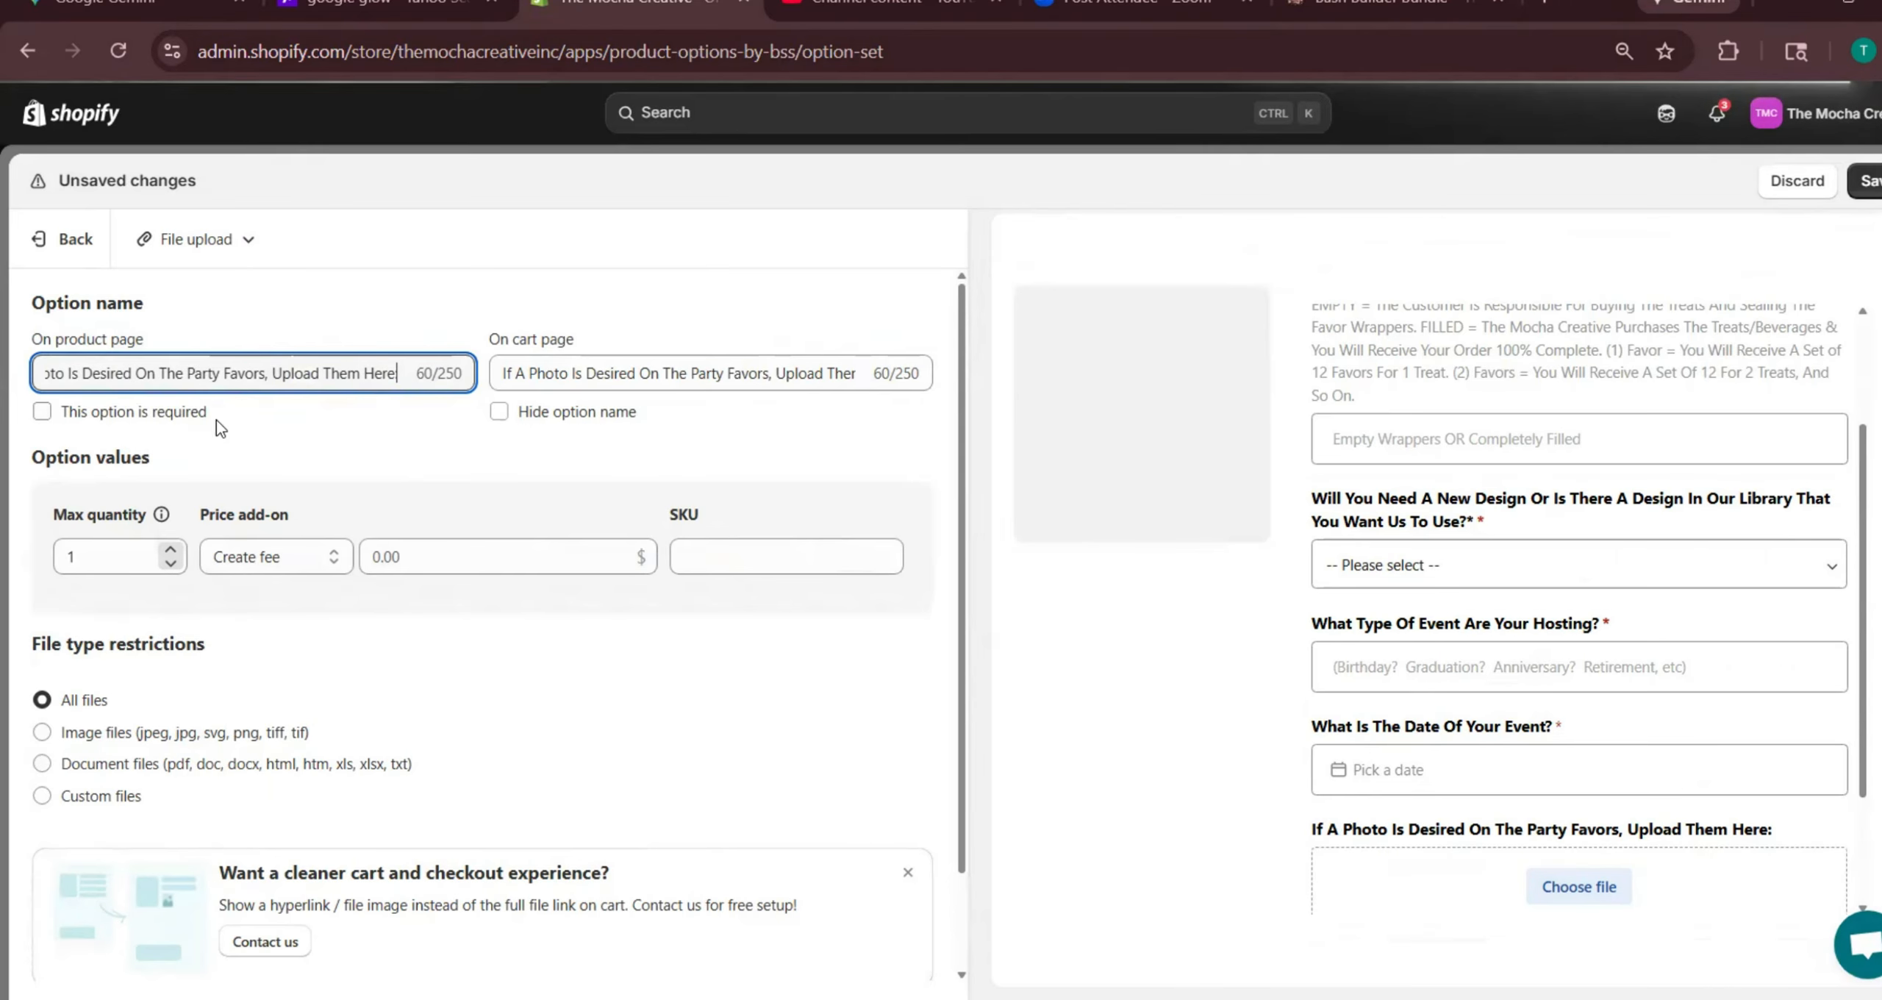
Restrict the photo upload option to image files, set its max quantity to 2, and return to the option list
left_click_drag(210, 414, 66, 424)
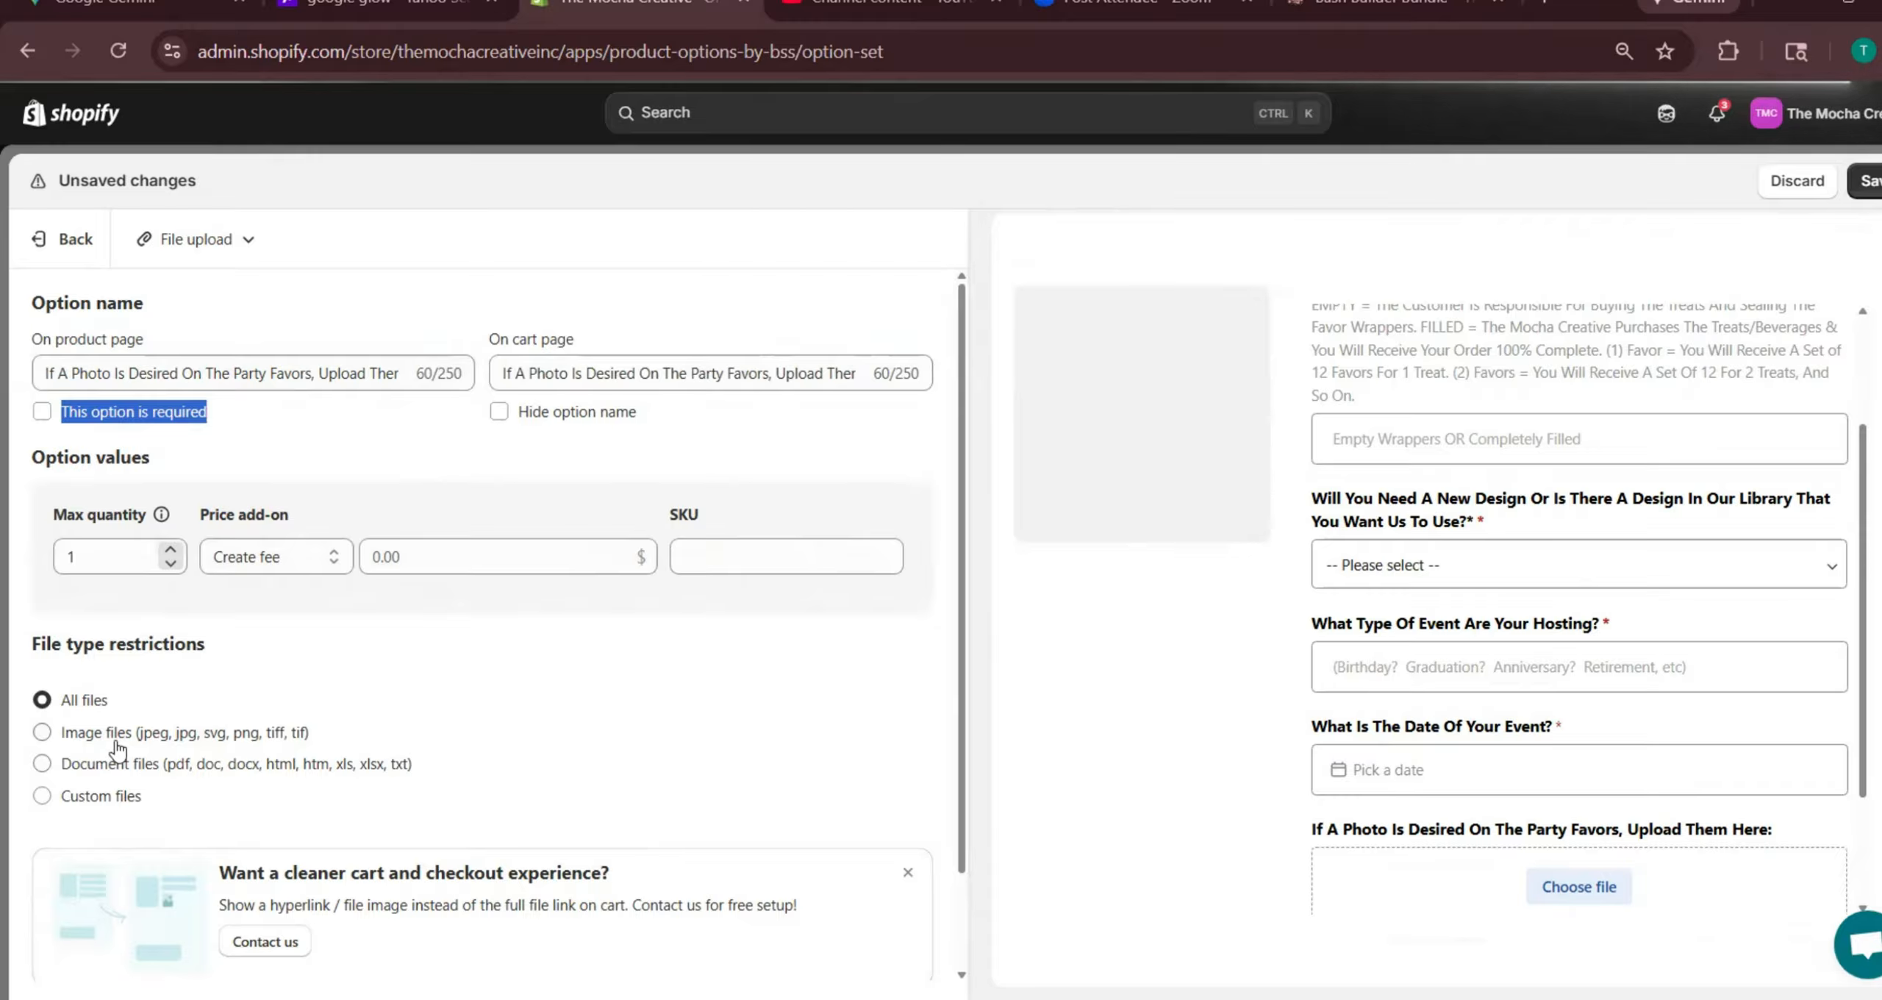
left_click(43, 733)
left_click(43, 732)
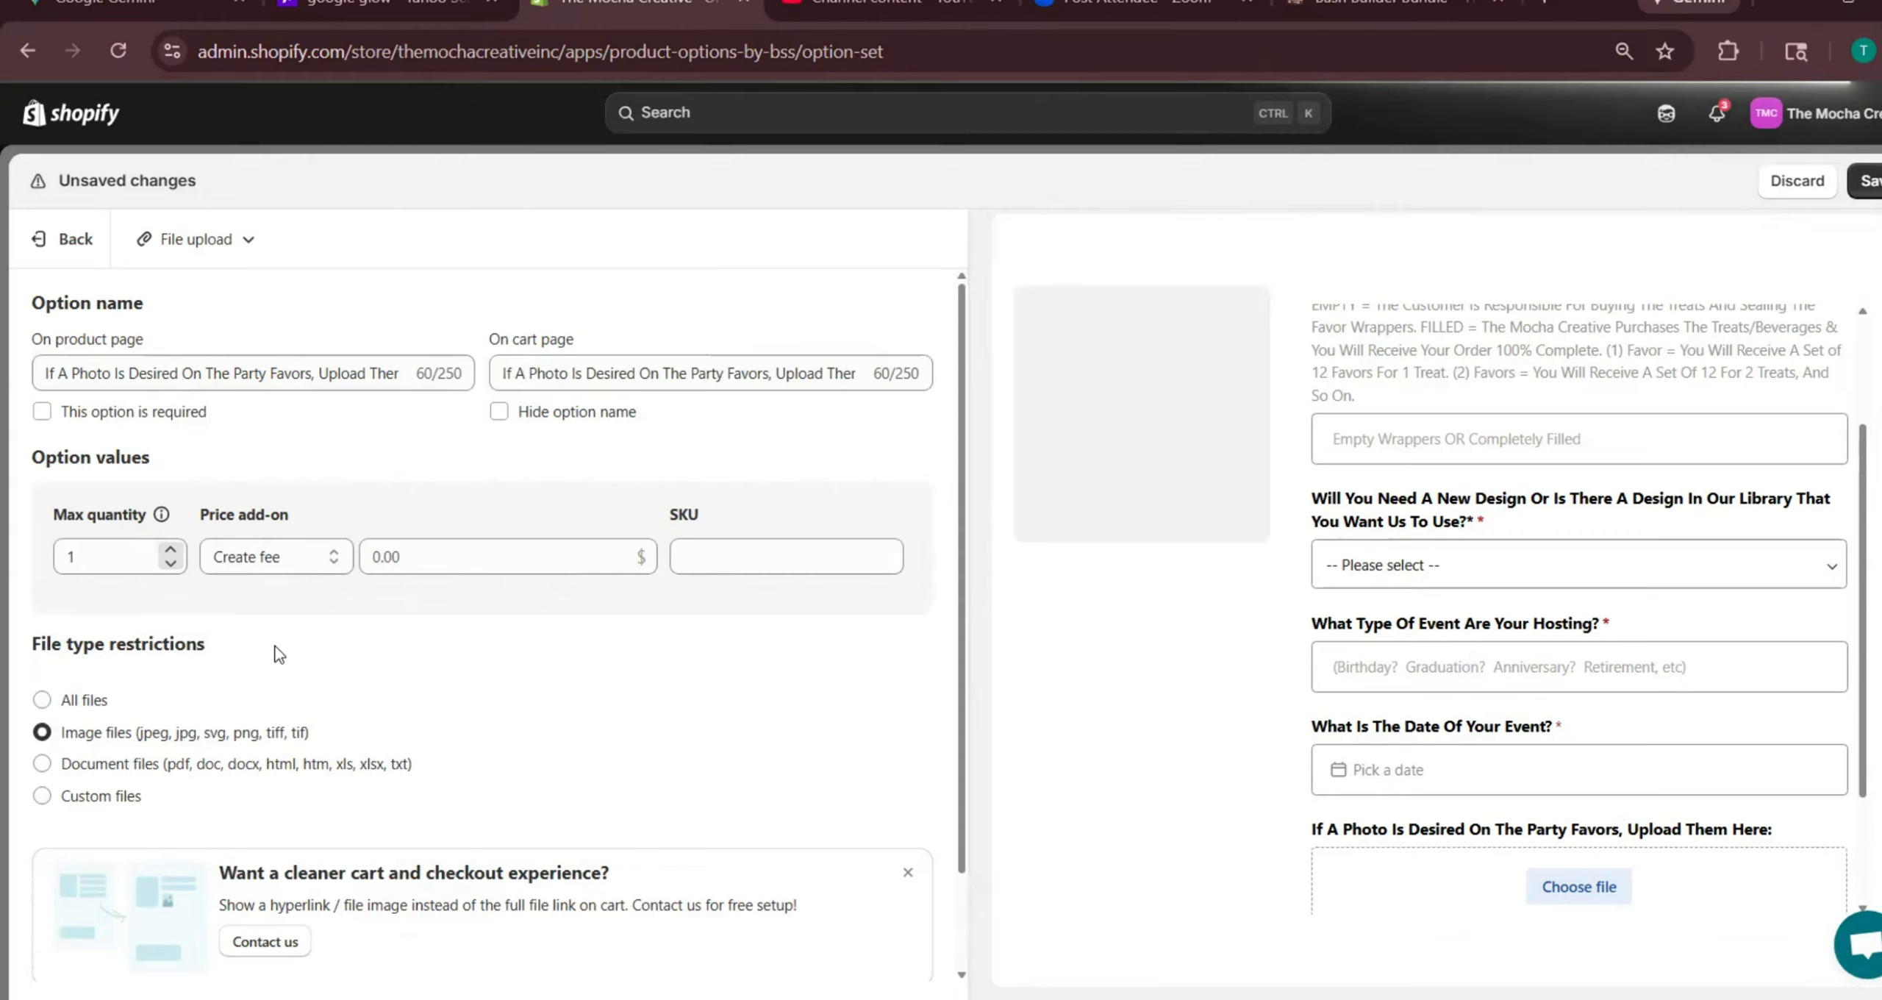
left_click(171, 549)
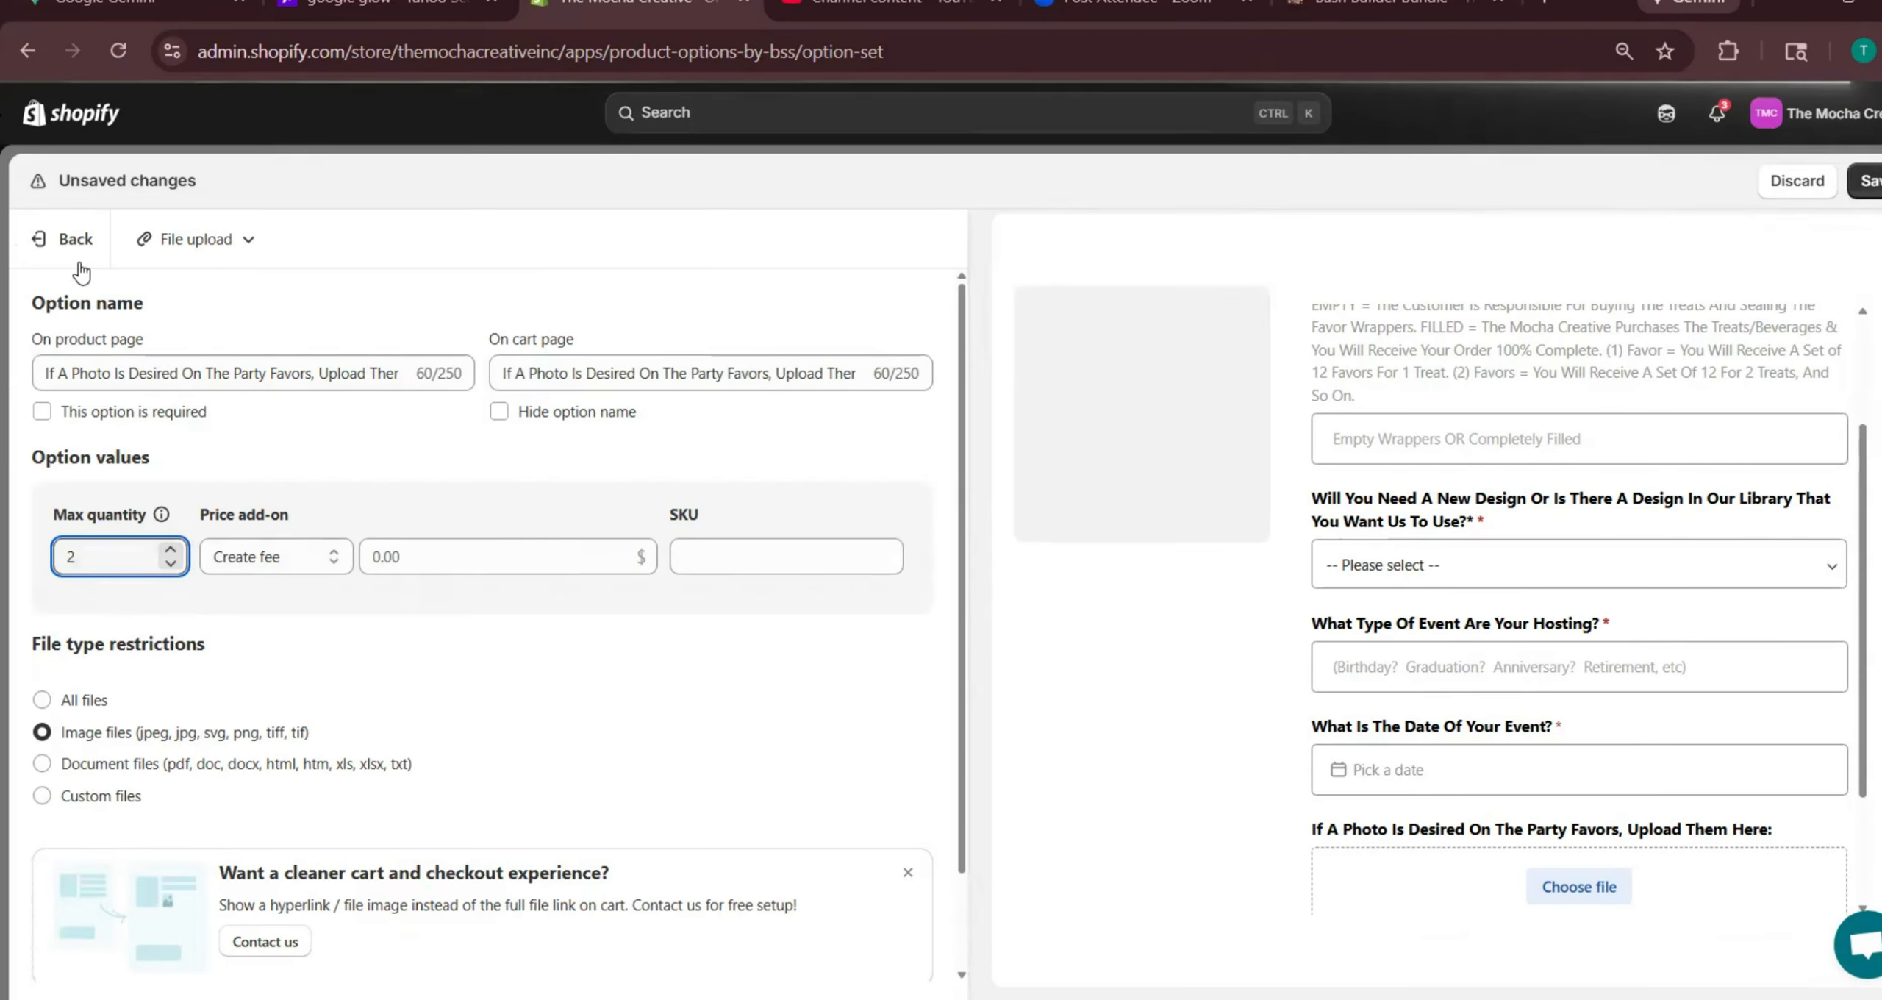
left_click(70, 239)
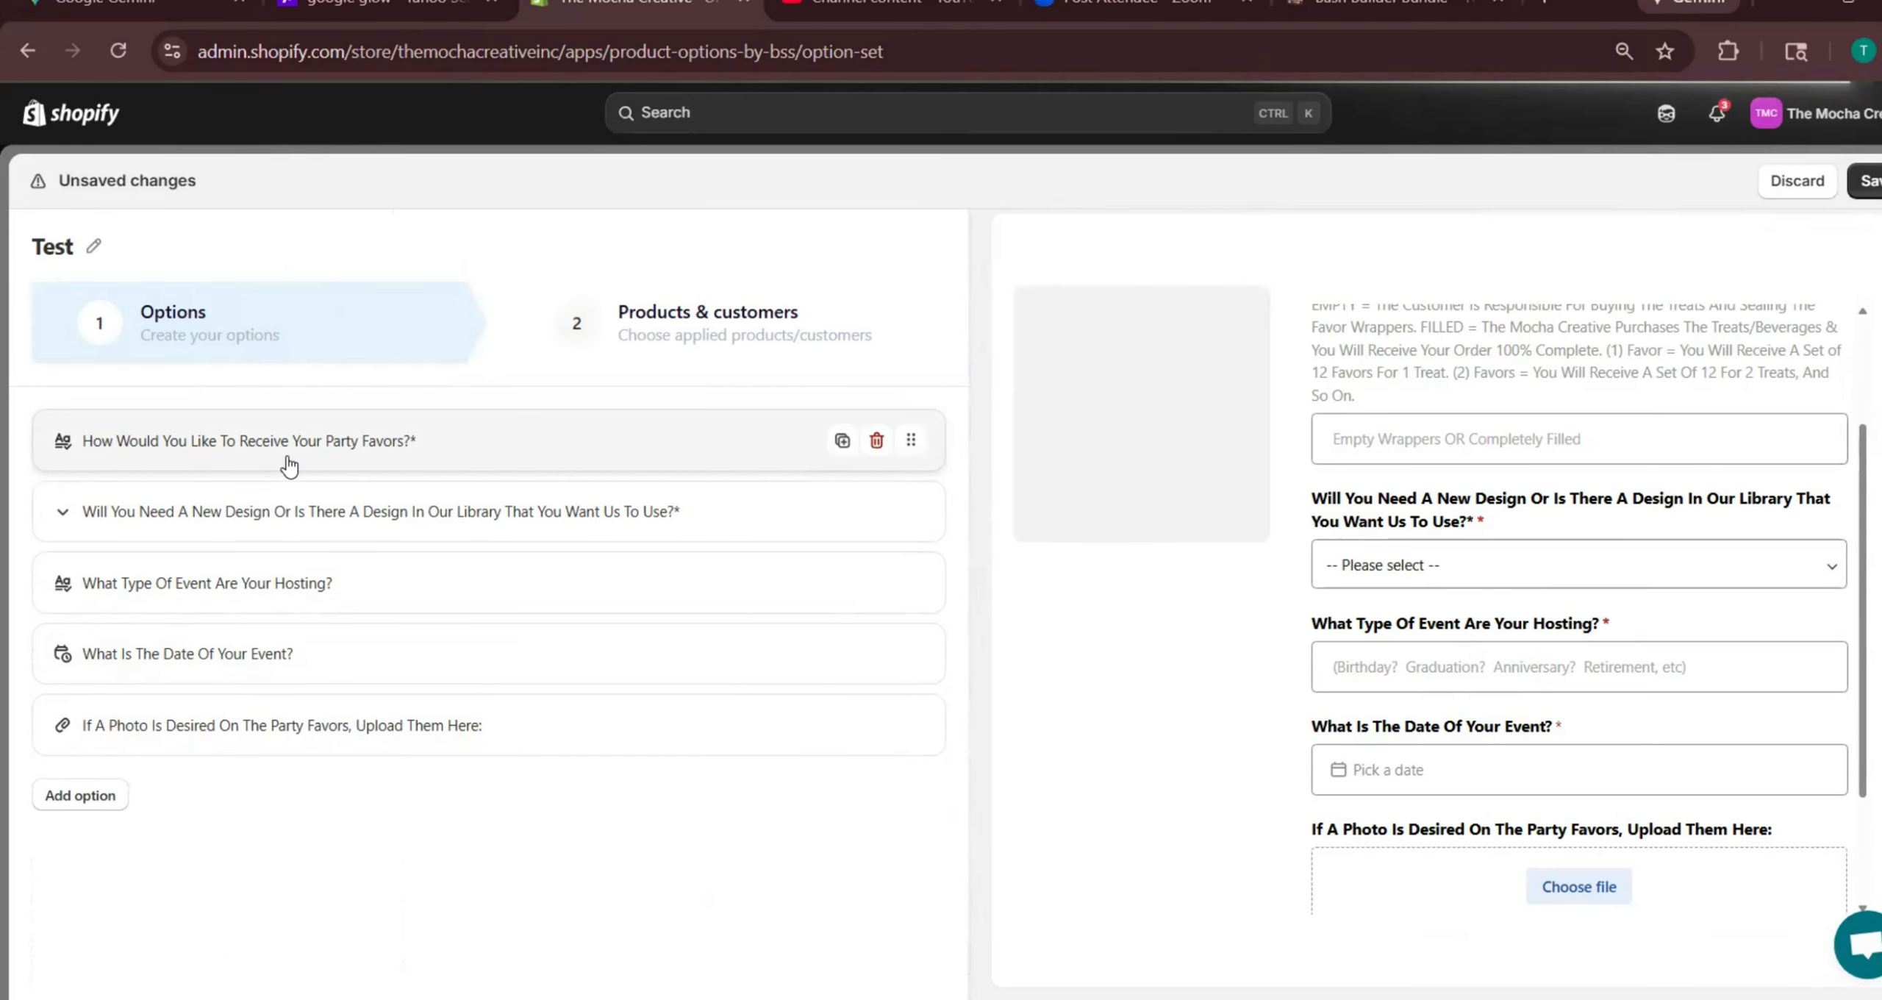
Review the live Bash Builder Bundle product page and compare its price with 1 Treat Empty and 2 Treats Empty selected
left_click(1382, 6)
scroll(1200, 260, "up", 5)
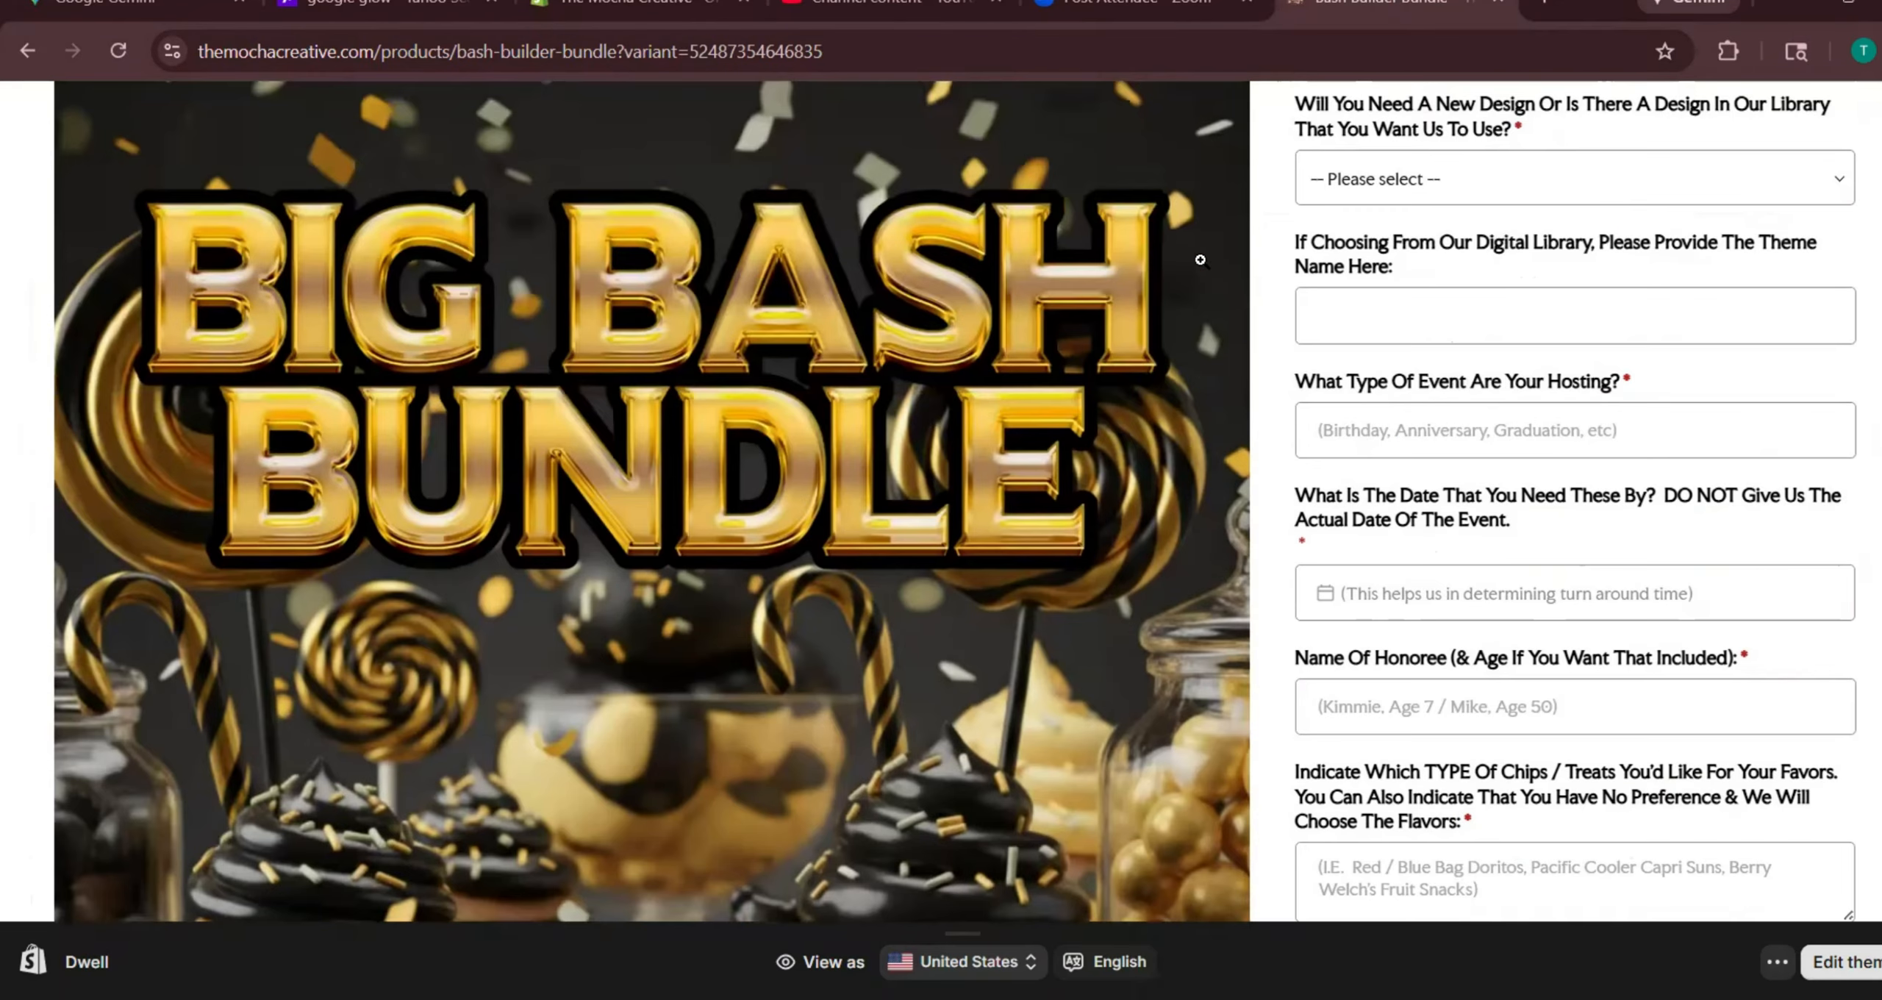
scroll(1200, 261, "up", 10)
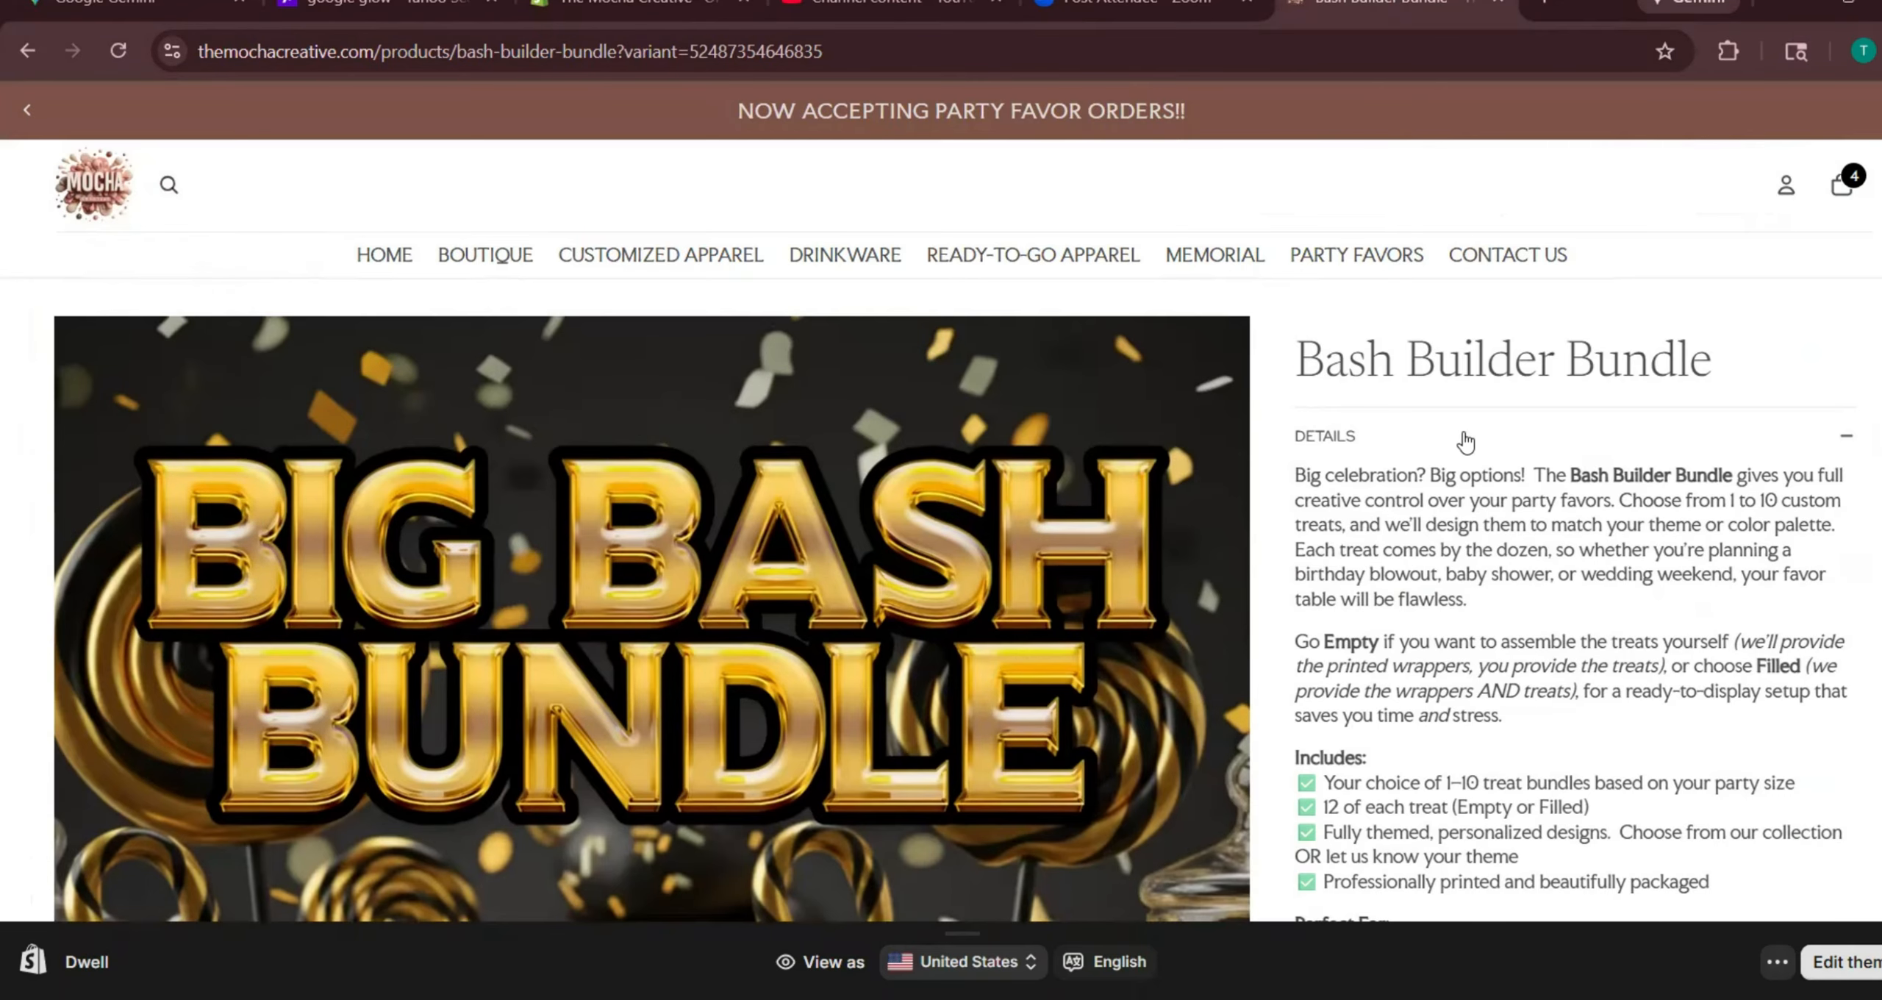
scroll(1465, 441, "down", 7)
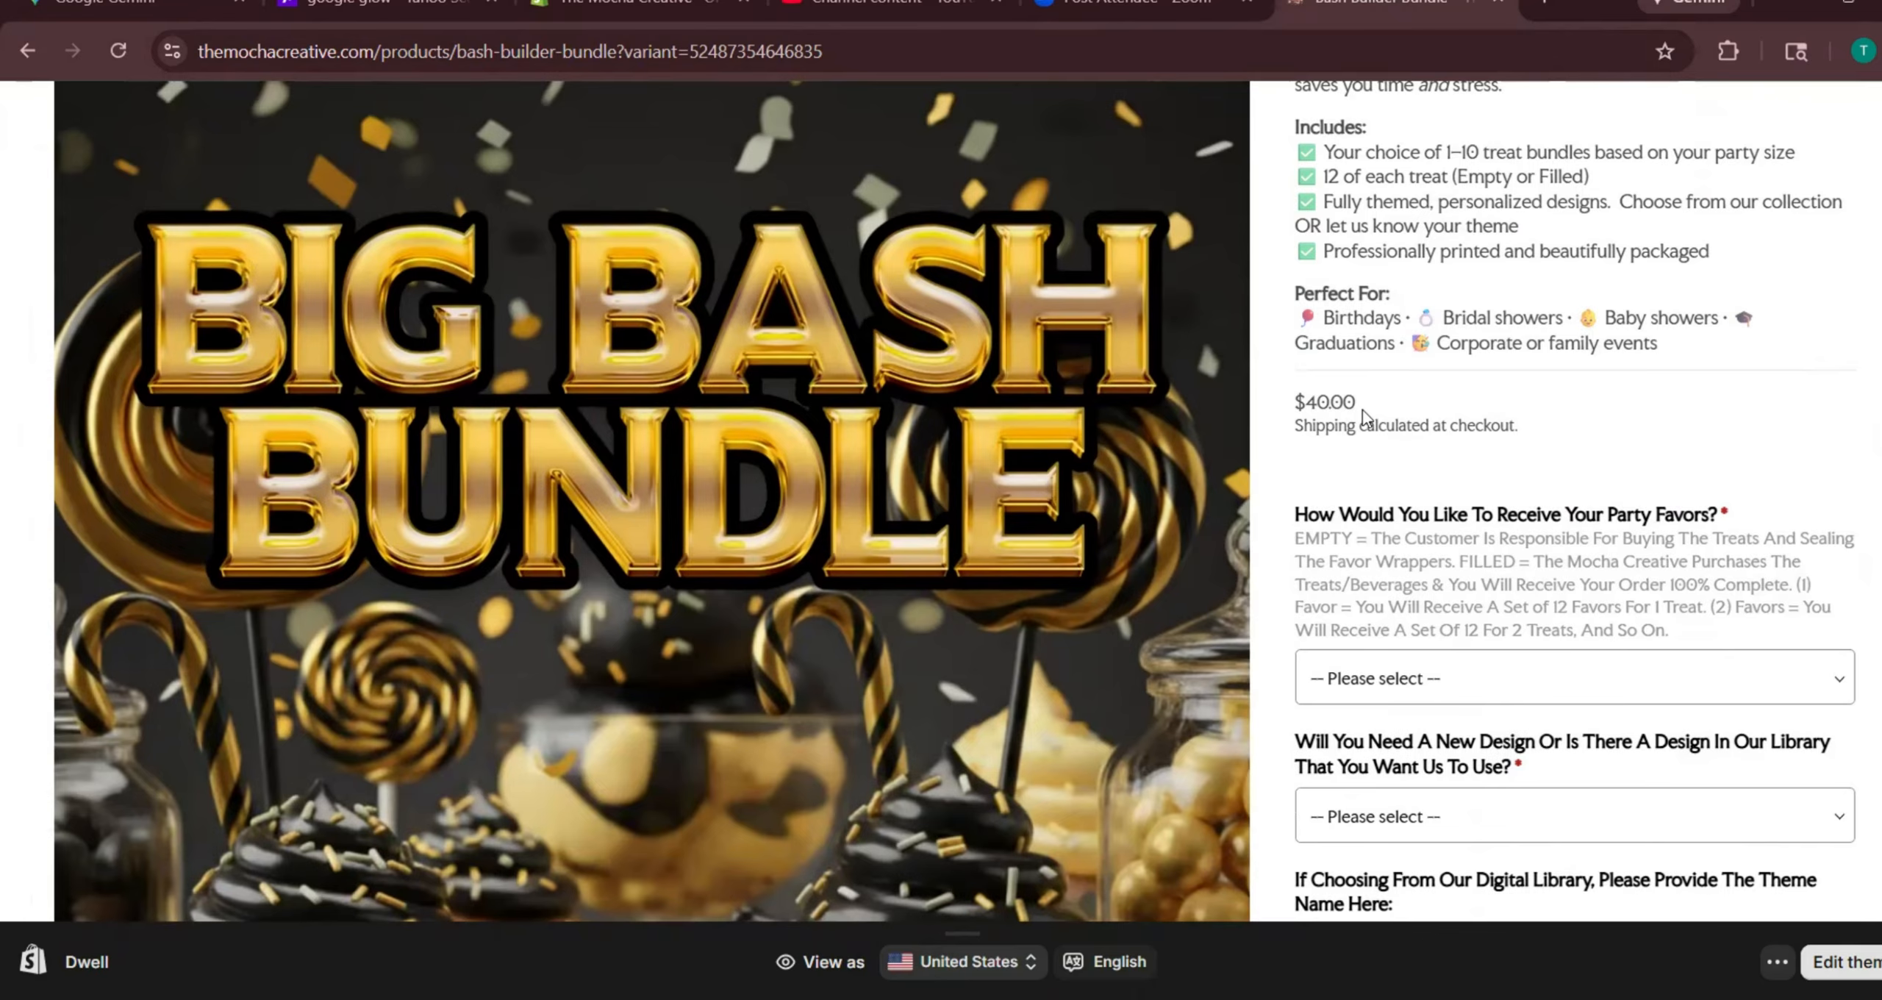
left_click(1378, 670)
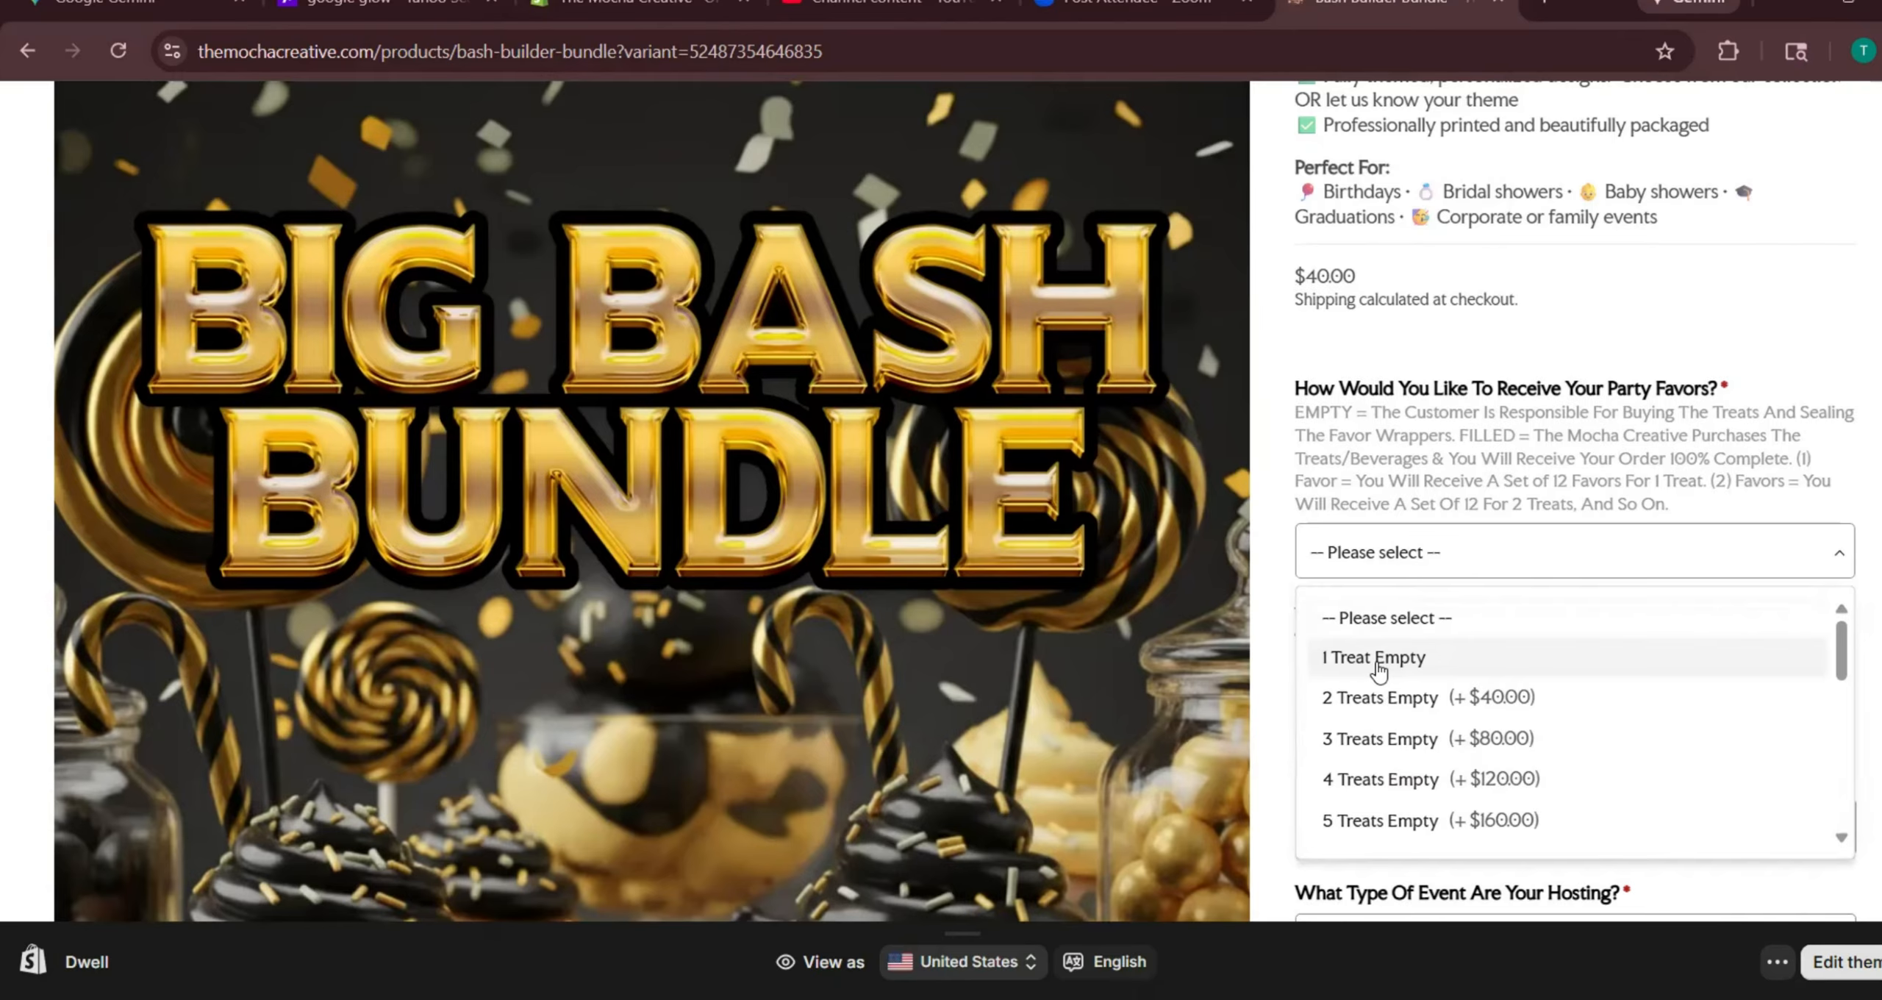
left_click(1377, 662)
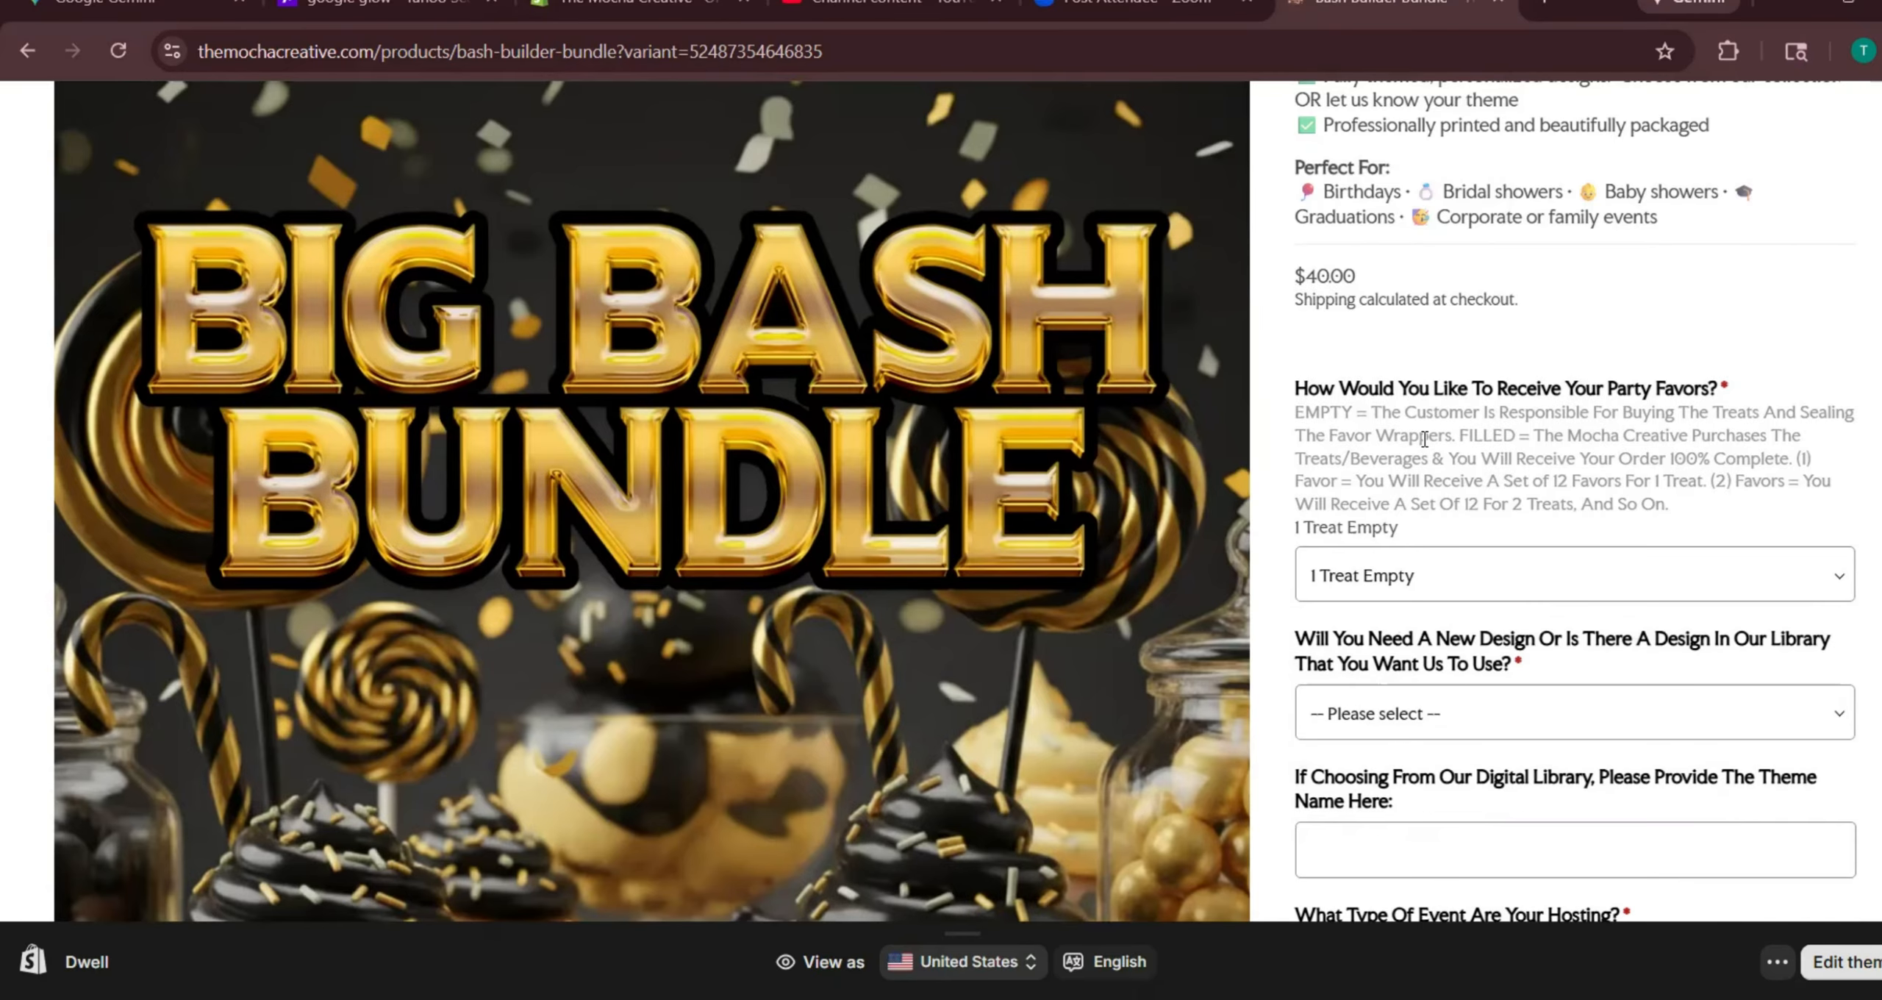
left_click(1421, 575)
left_click(1412, 721)
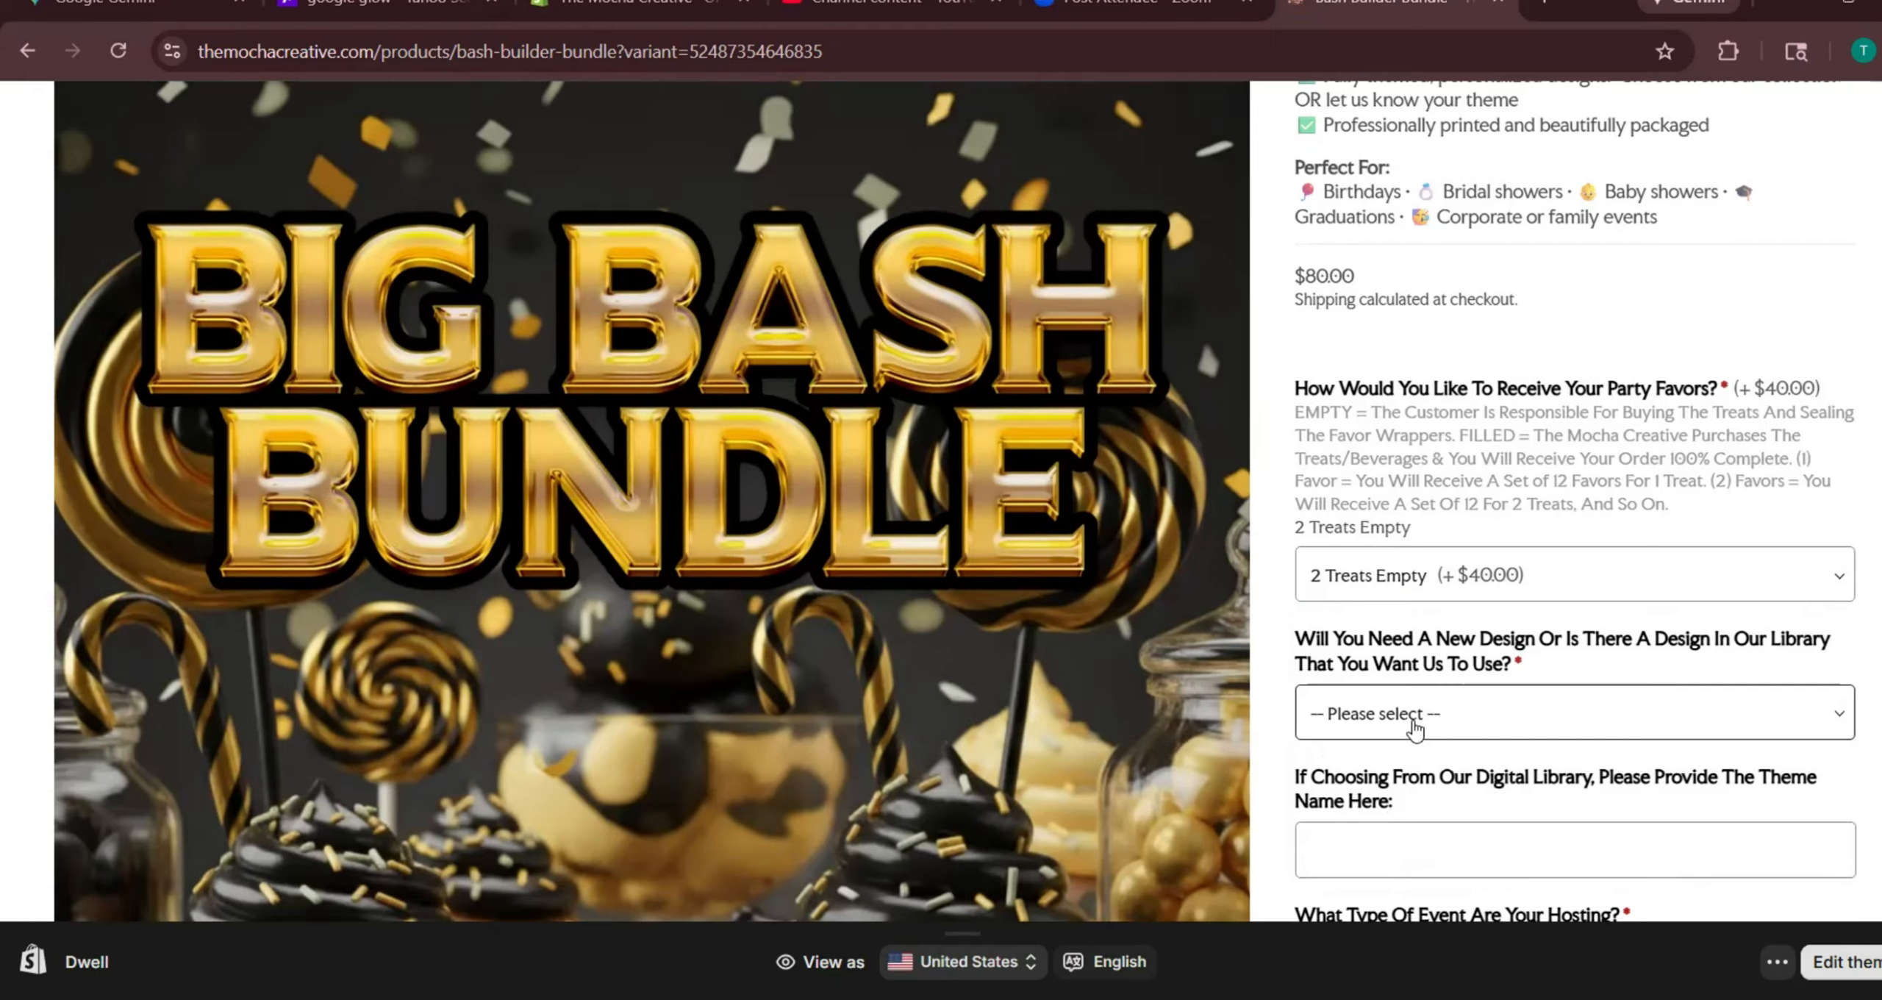
Open the Custom Crewnecks product page on the storefront as a product for the Test set
left_click(579, 15)
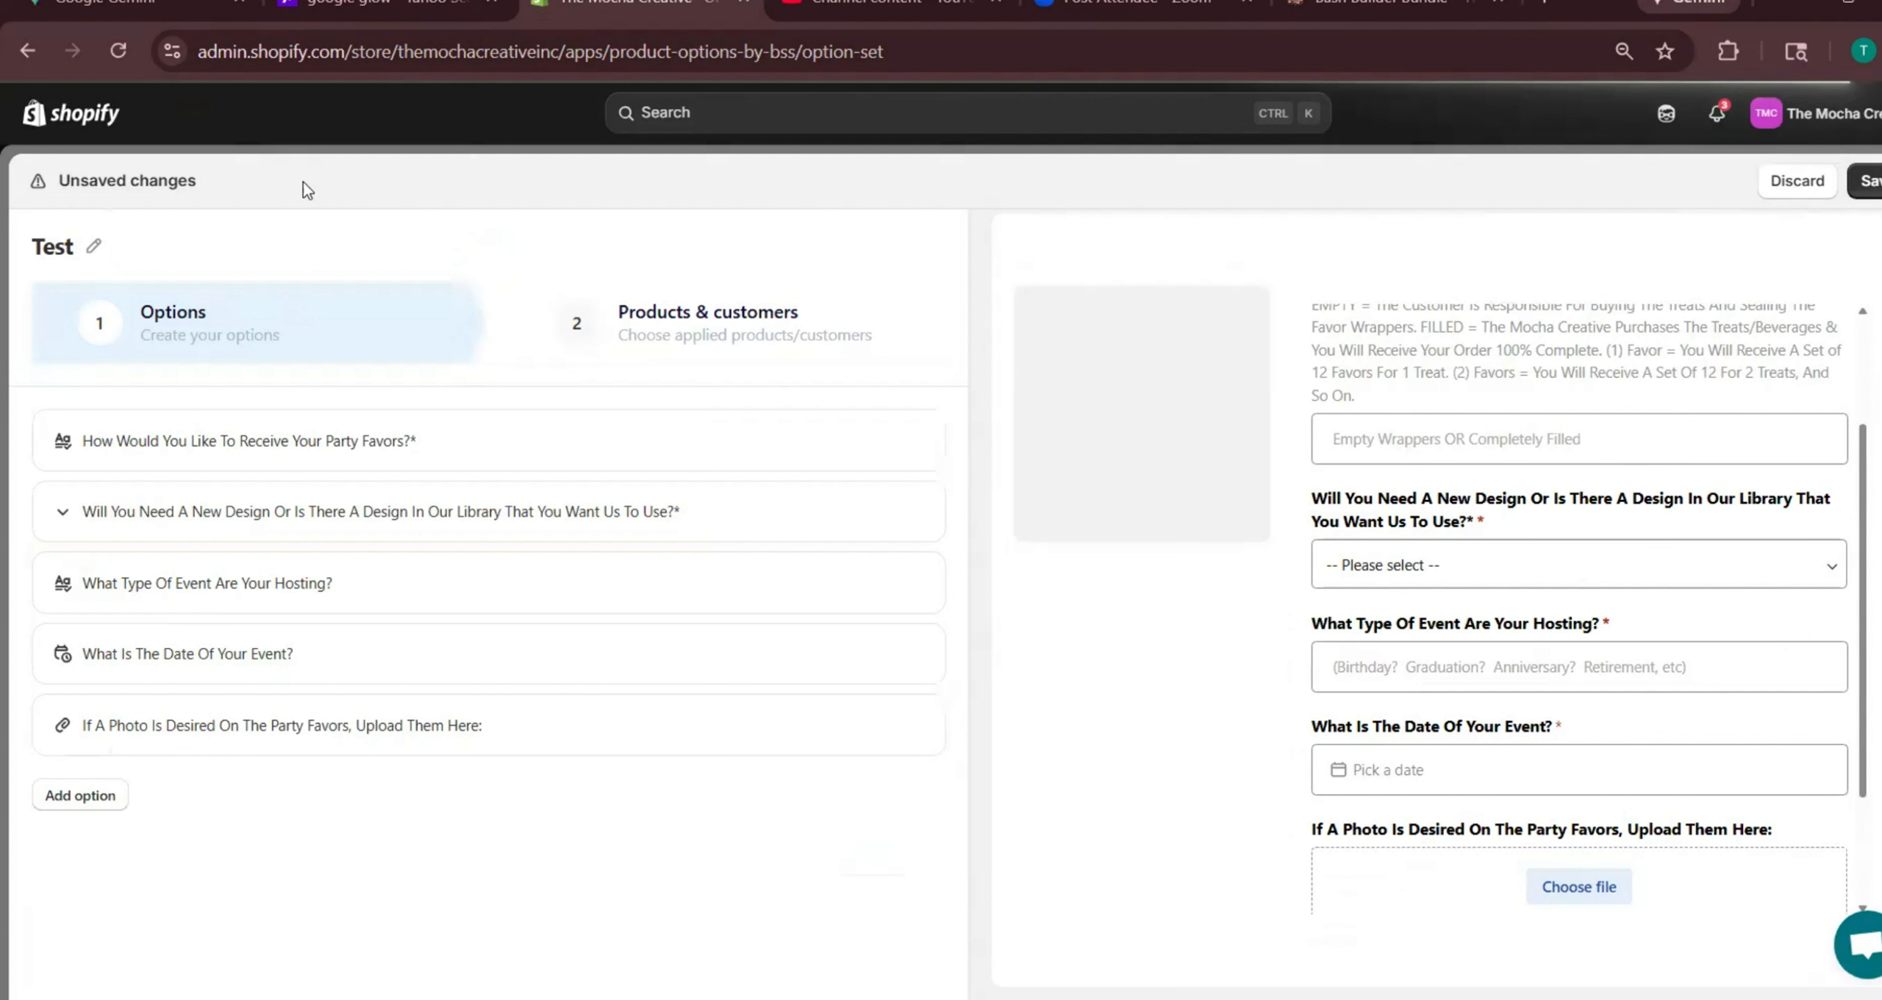
left_click(1330, 6)
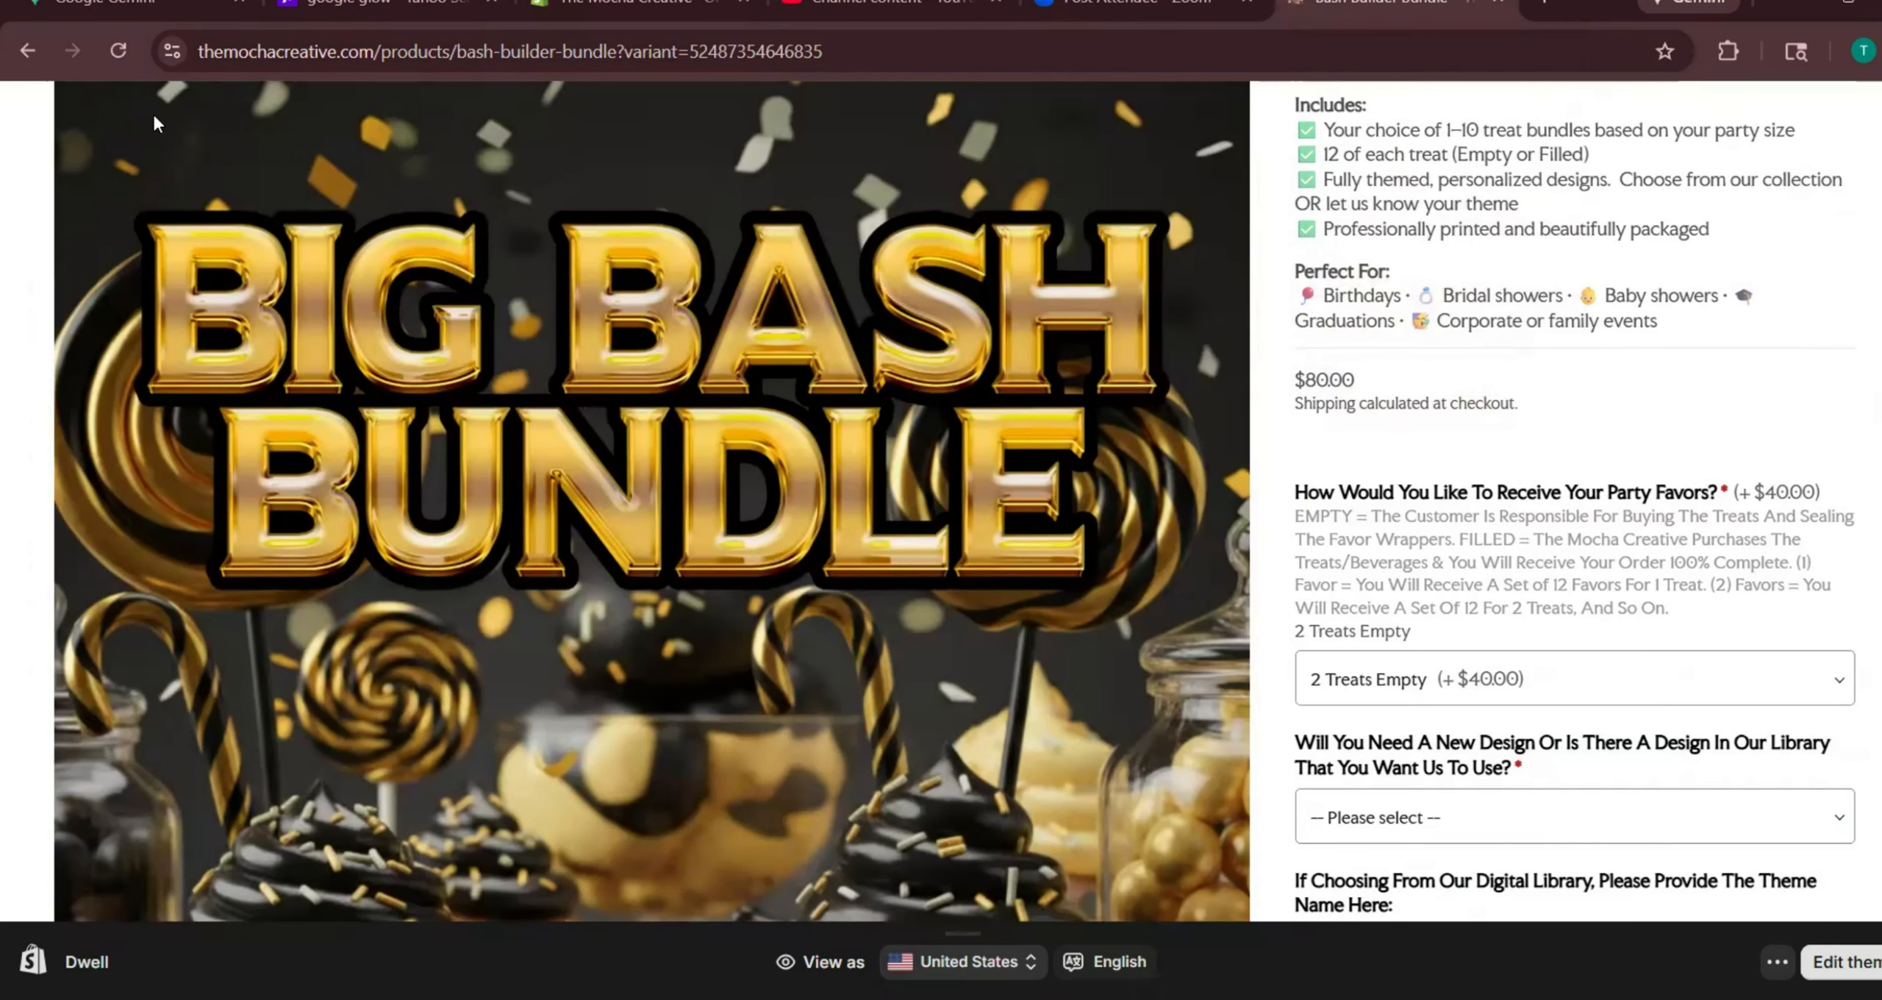
scroll(176, 158, "up", 9)
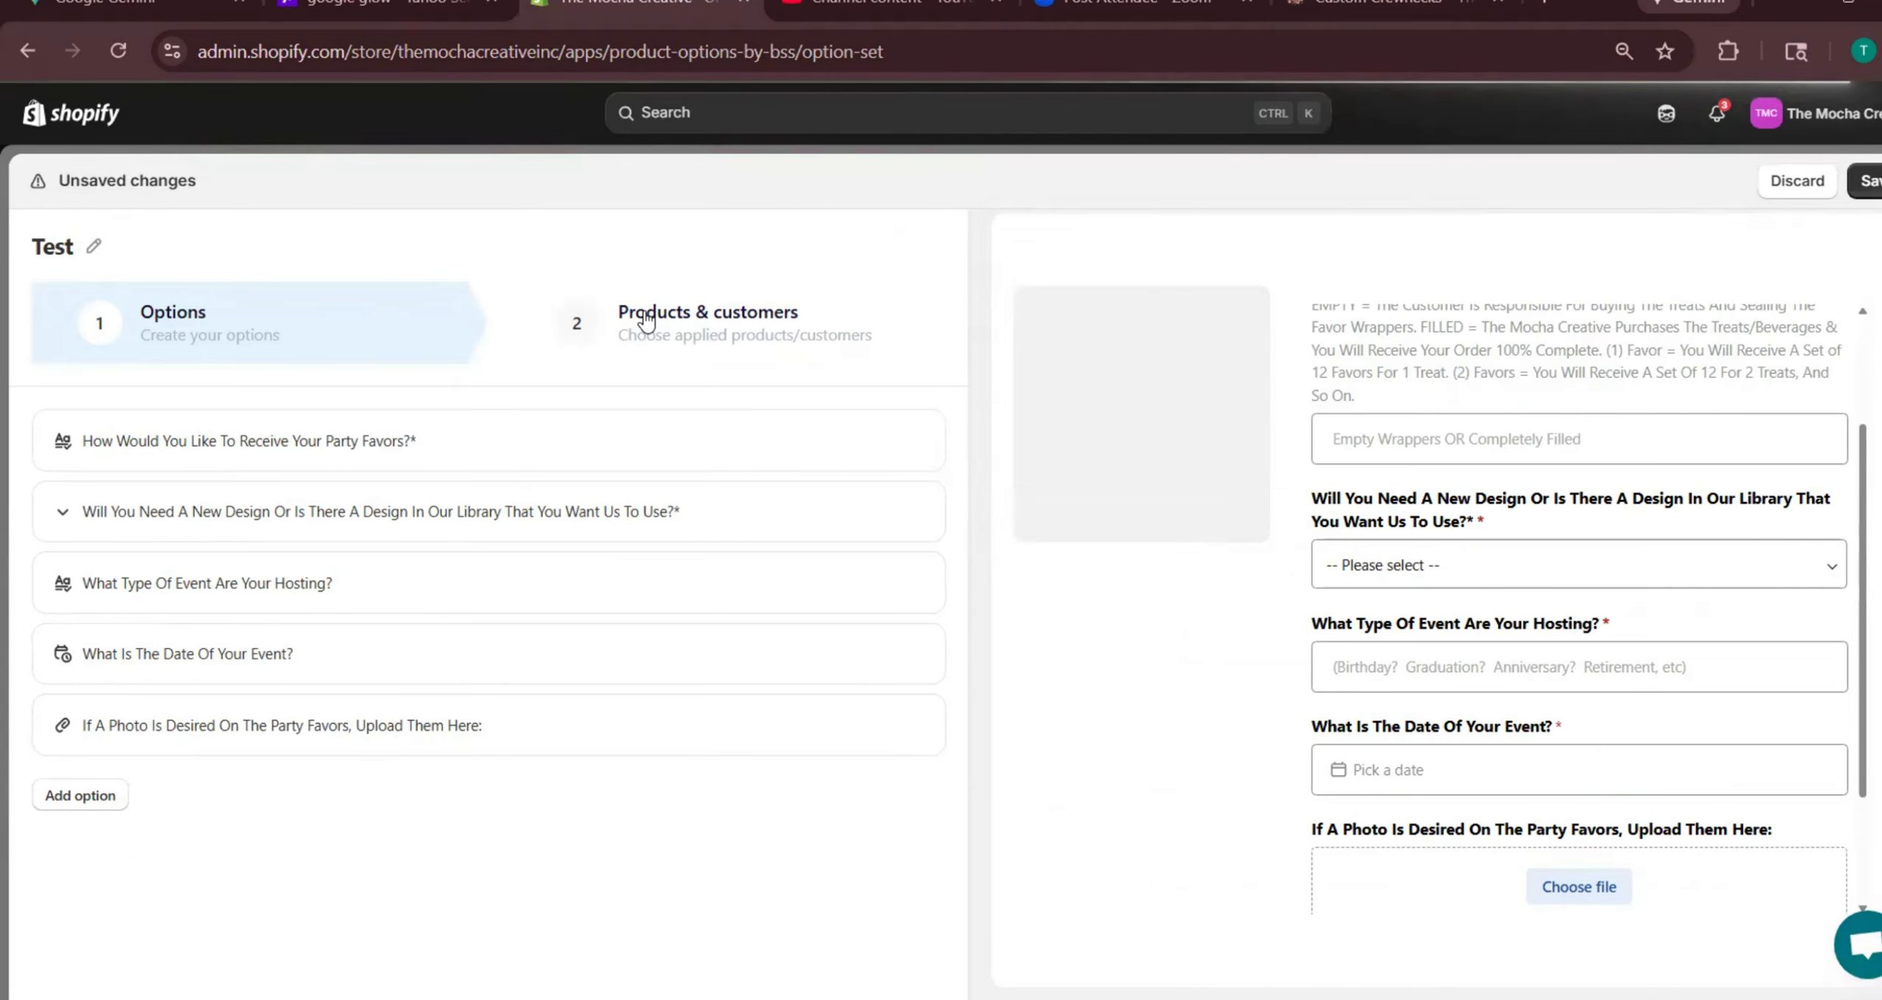
Apply the Test option set to specific products and add Custom Crewnecks
left_click(646, 320)
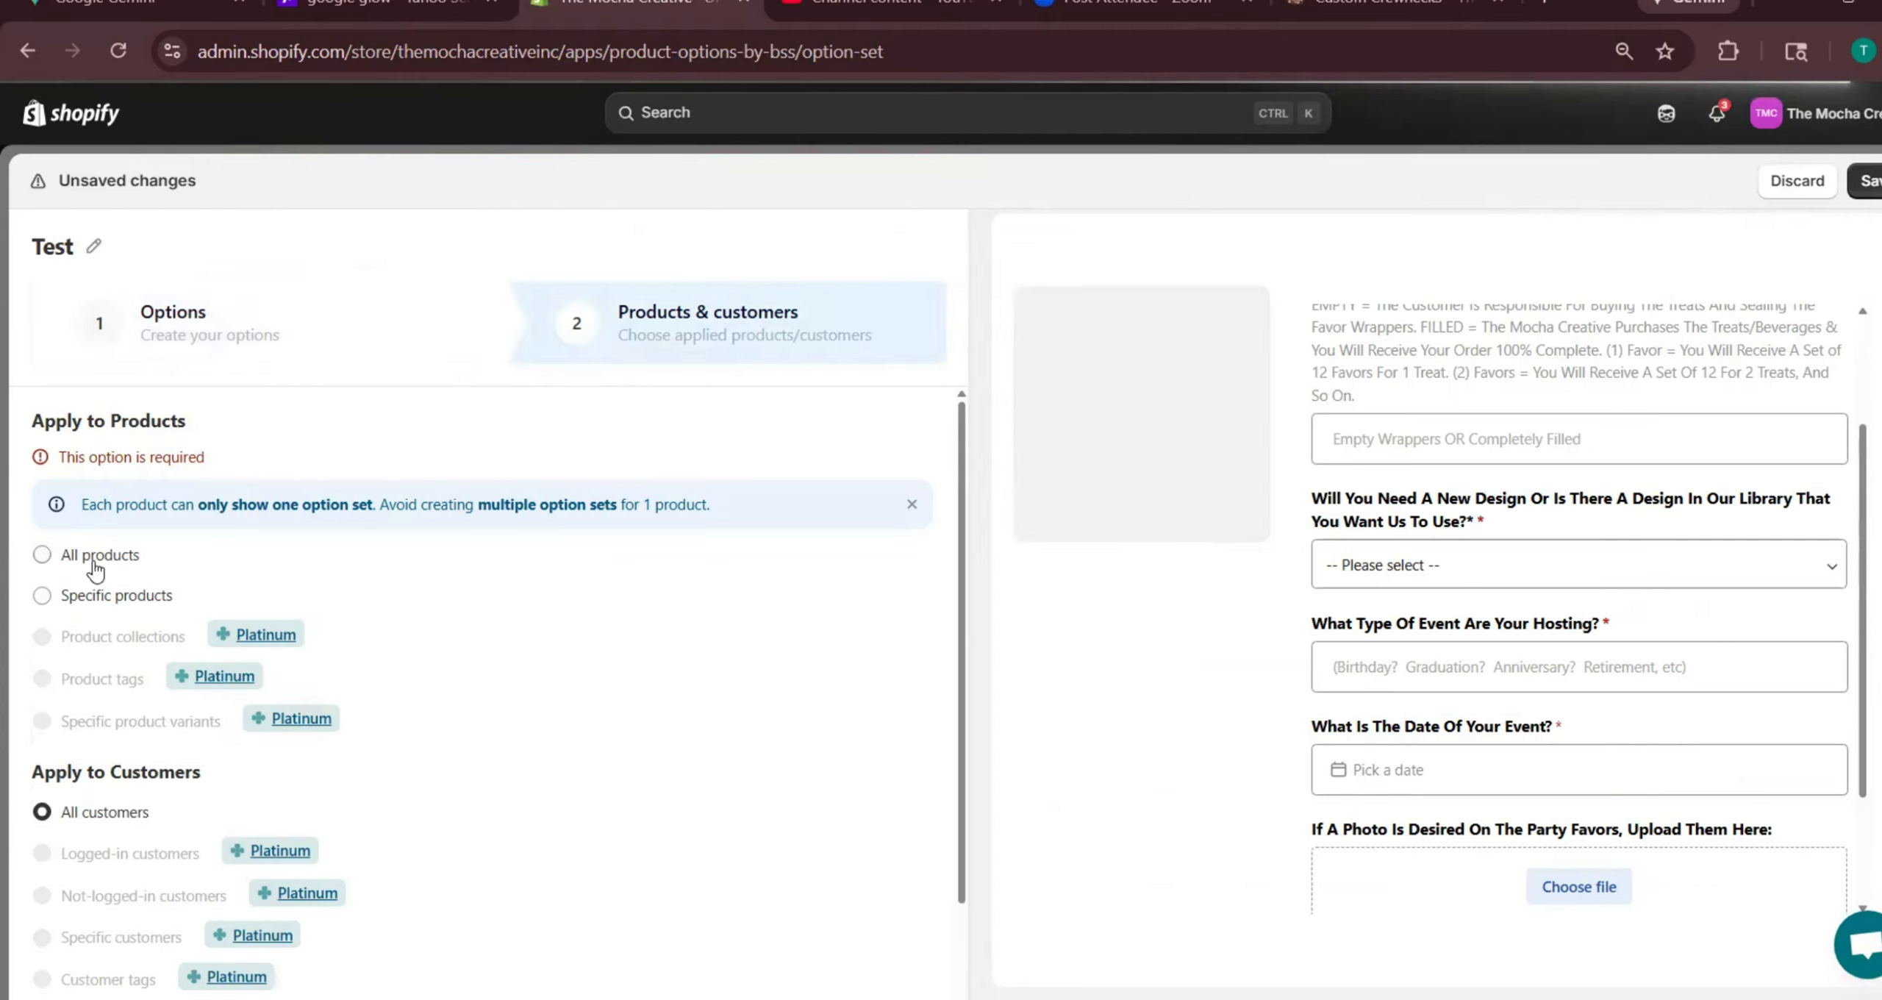
left_click(468, 318)
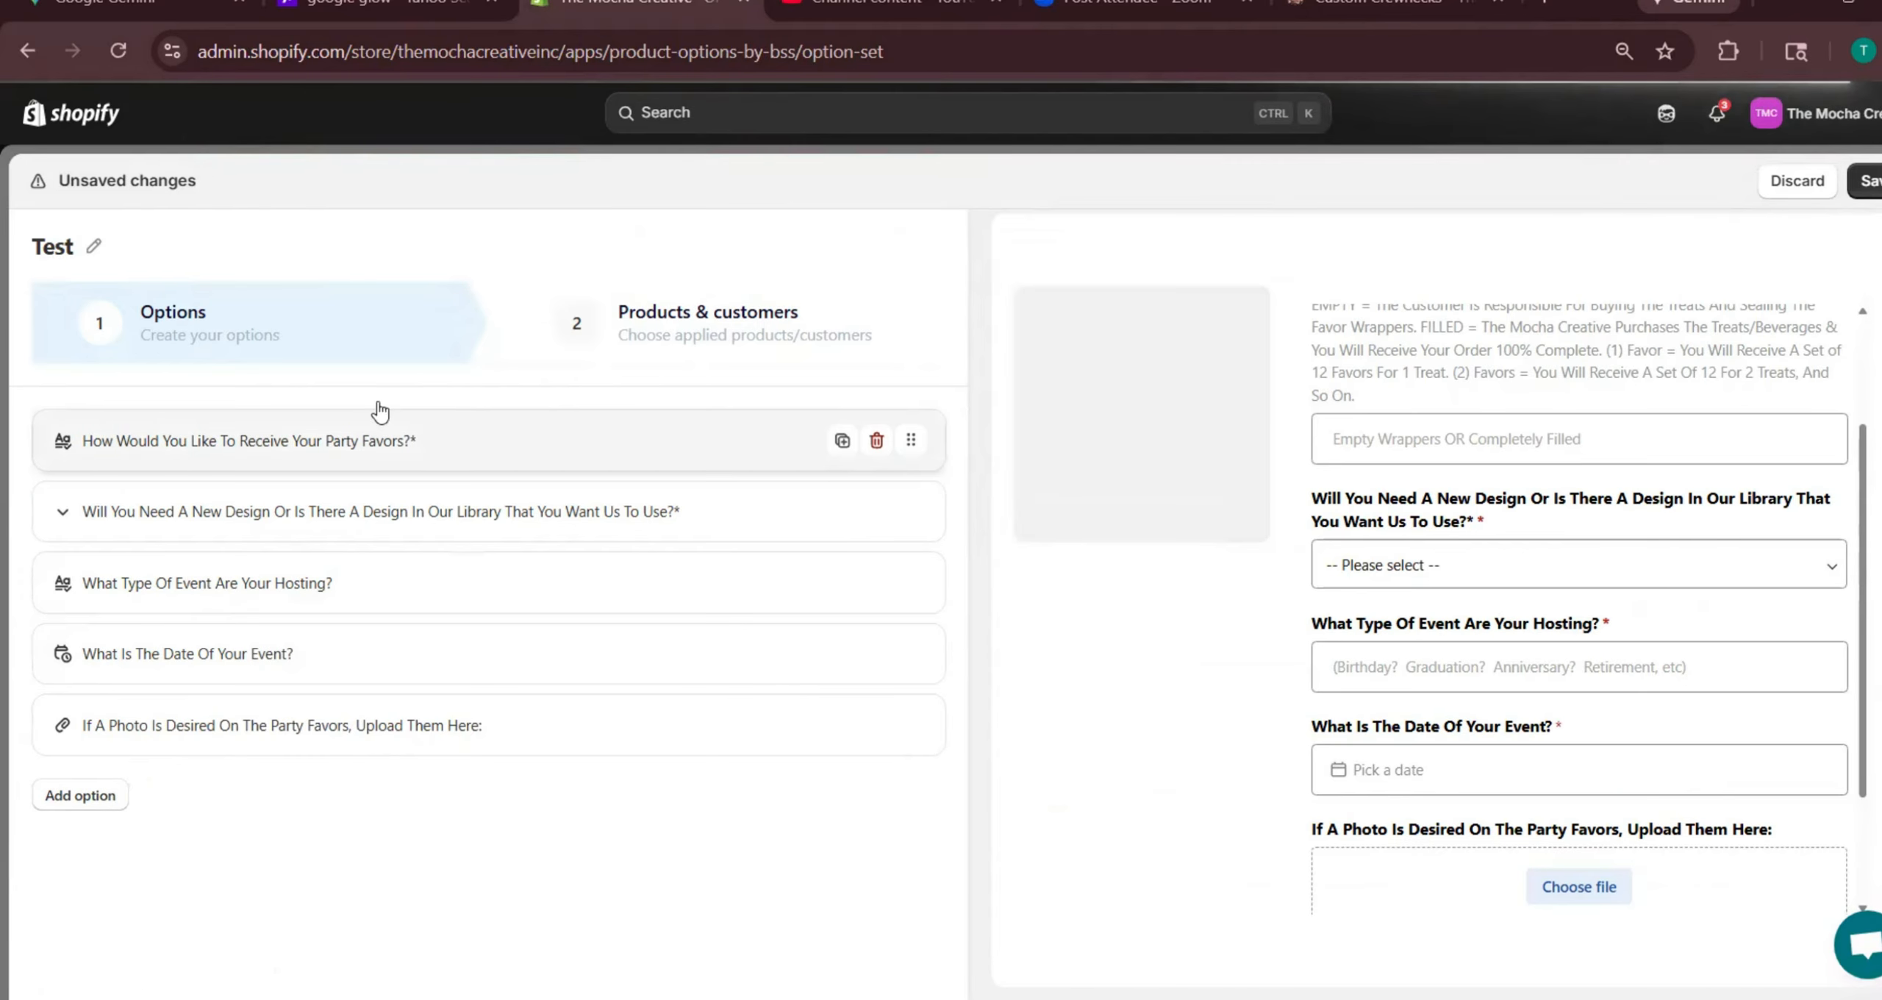
left_click(628, 336)
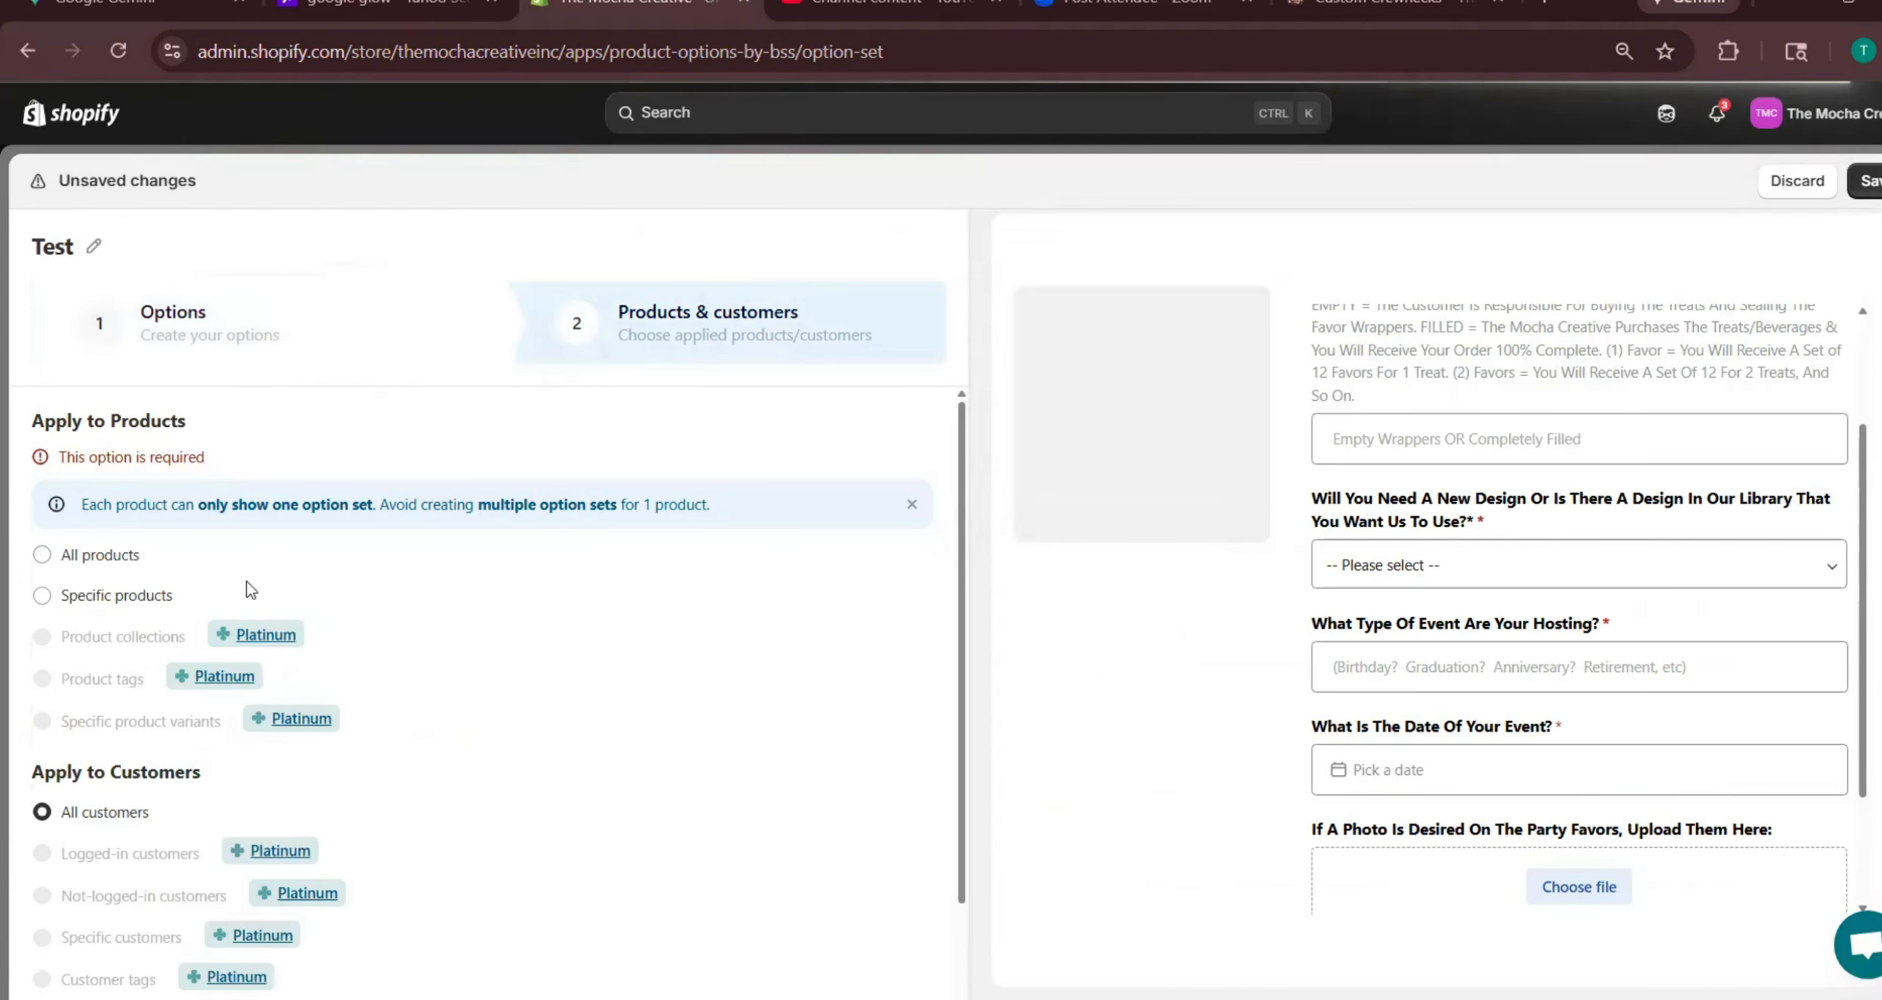
left_click(42, 594)
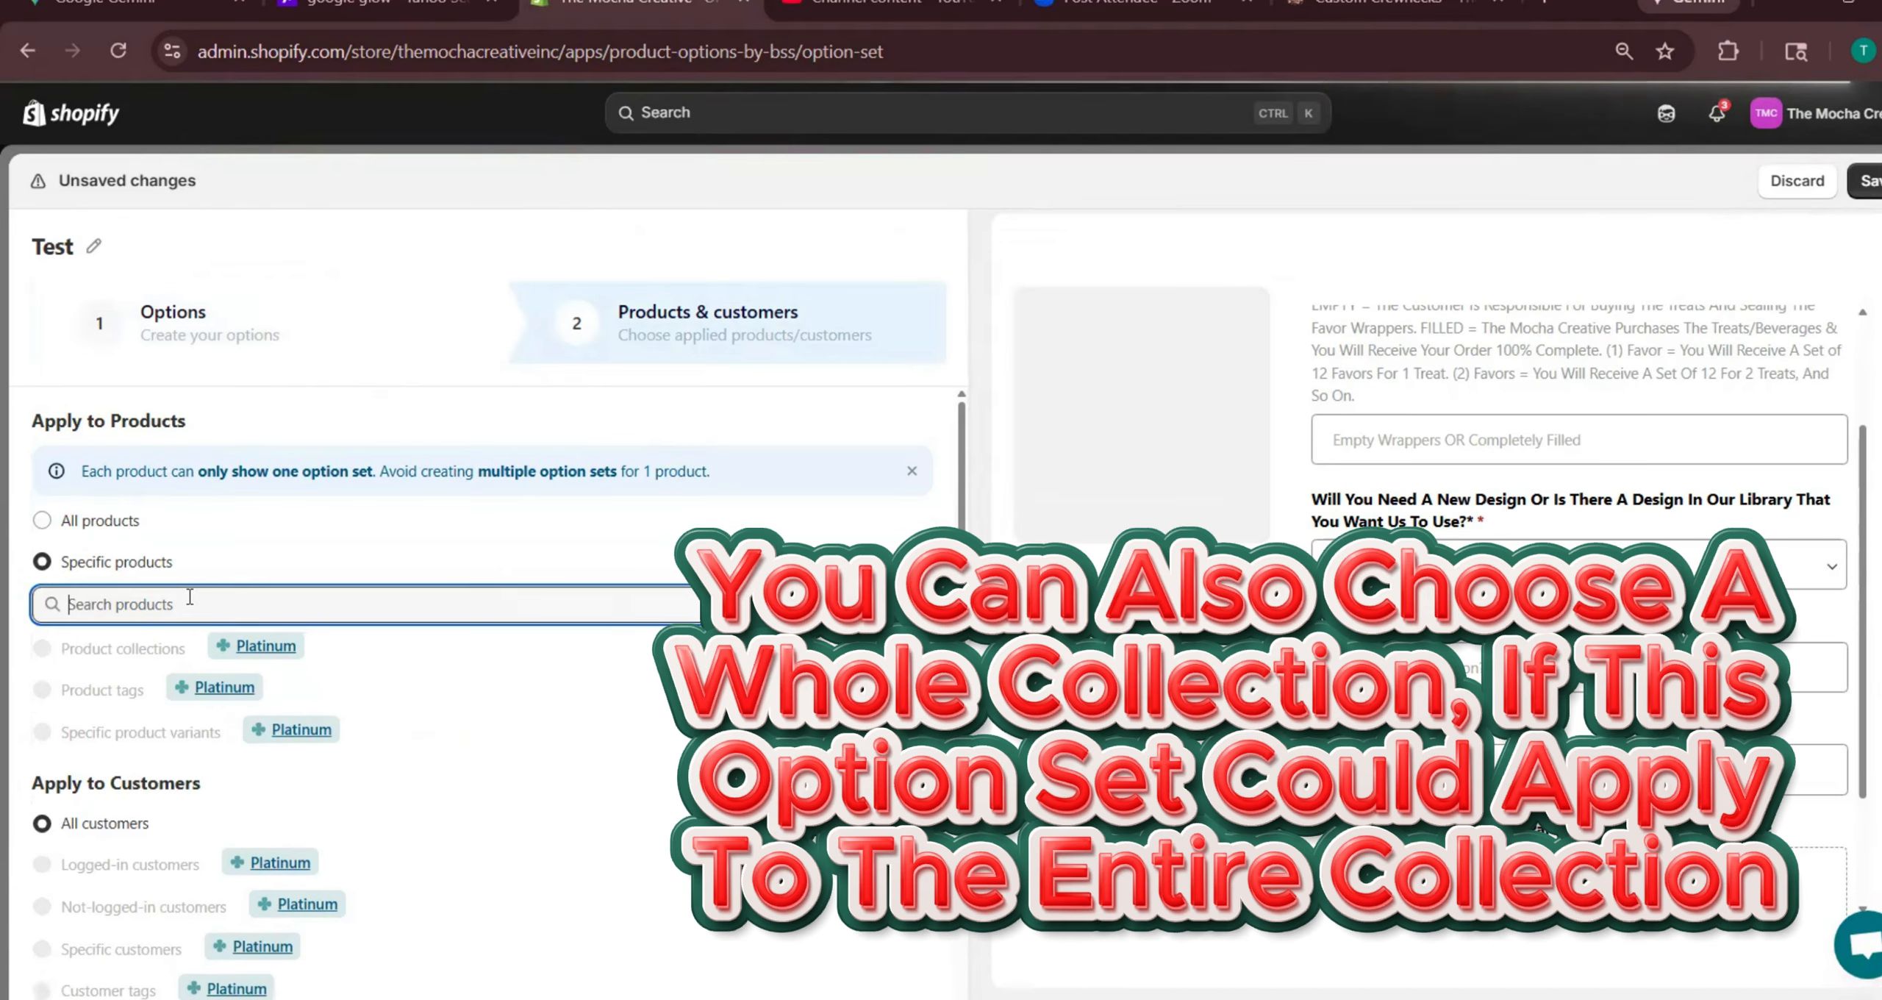
type("crew")
left_click(896, 605)
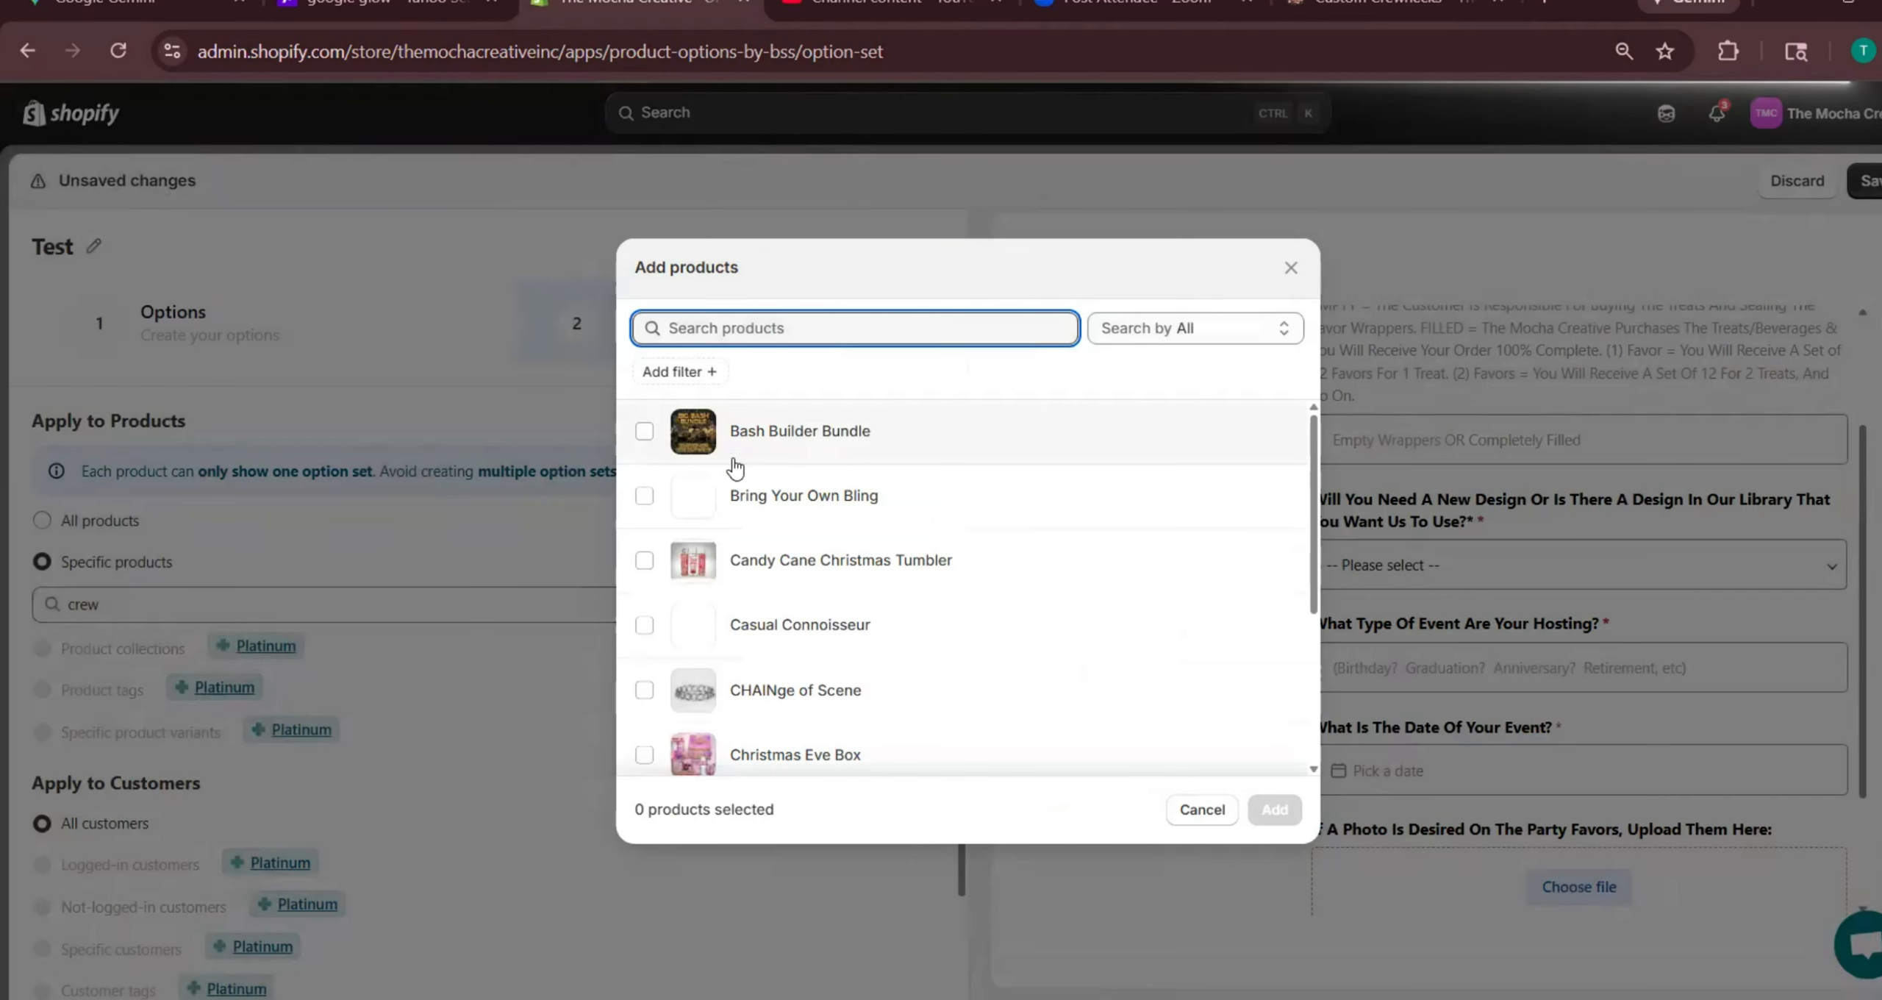
scroll(739, 504, "down", 3)
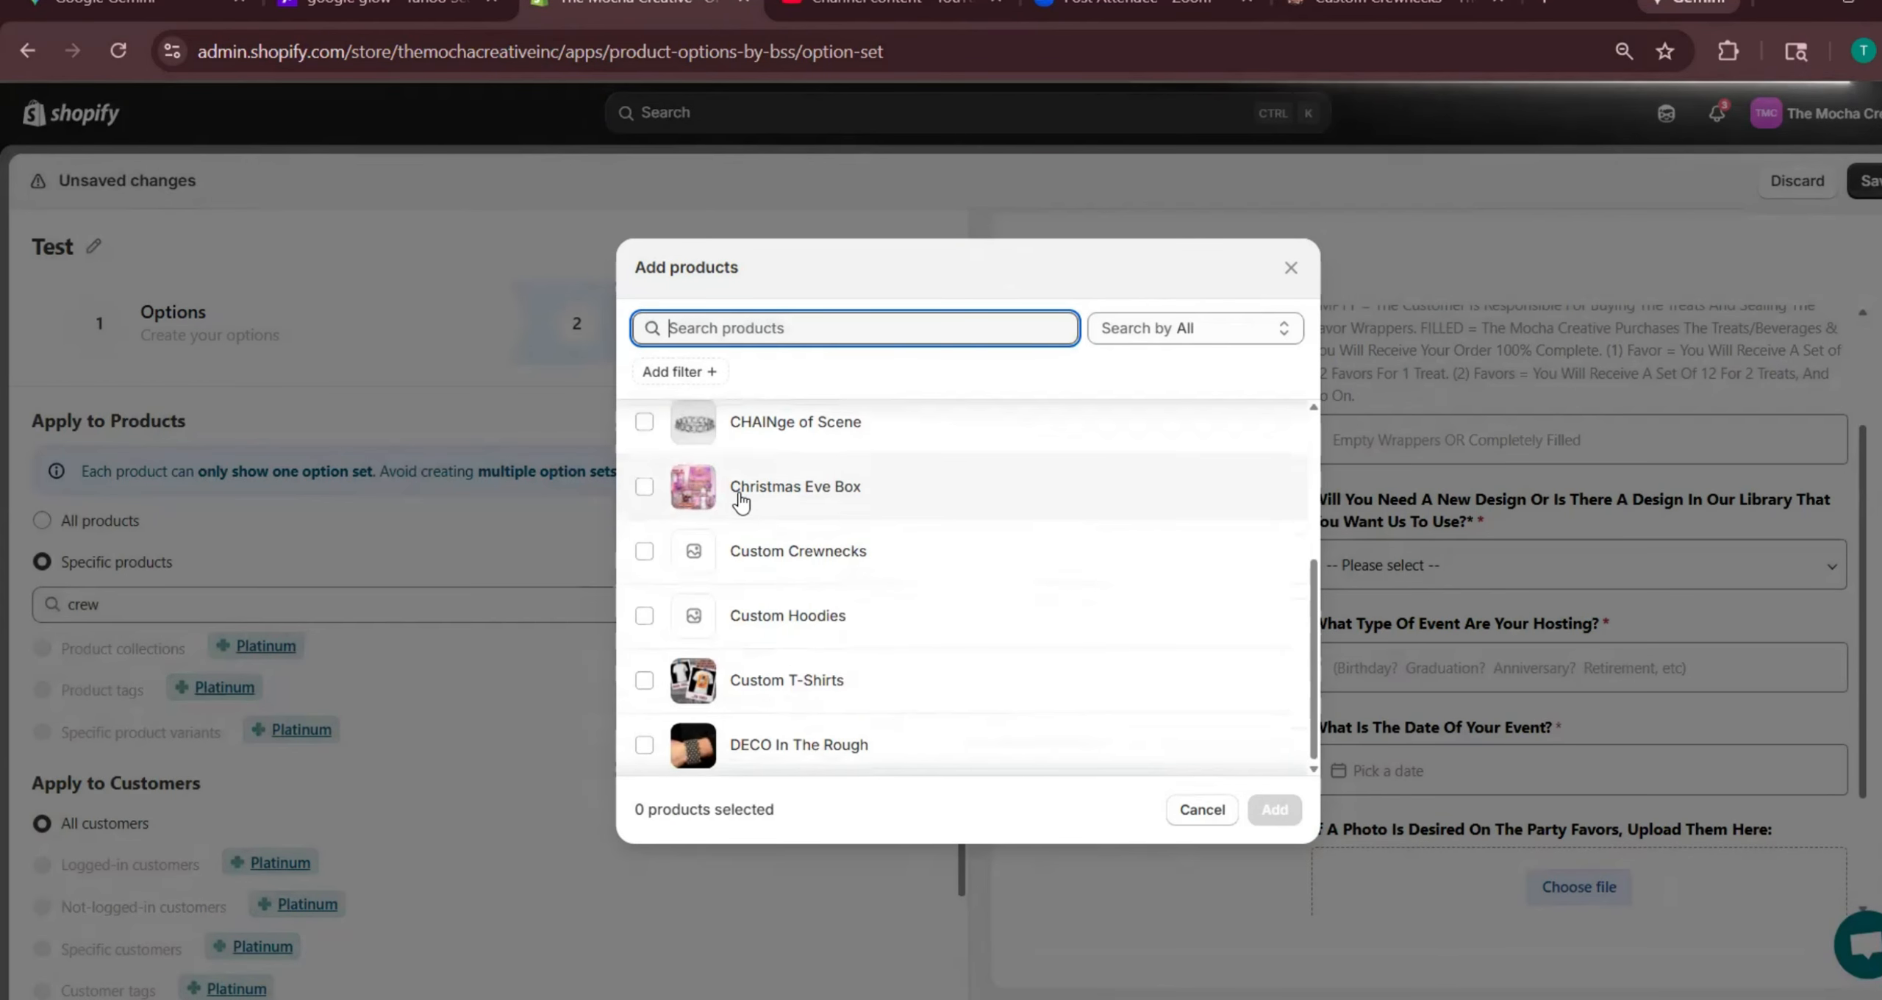
left_click(646, 551)
left_click(1275, 809)
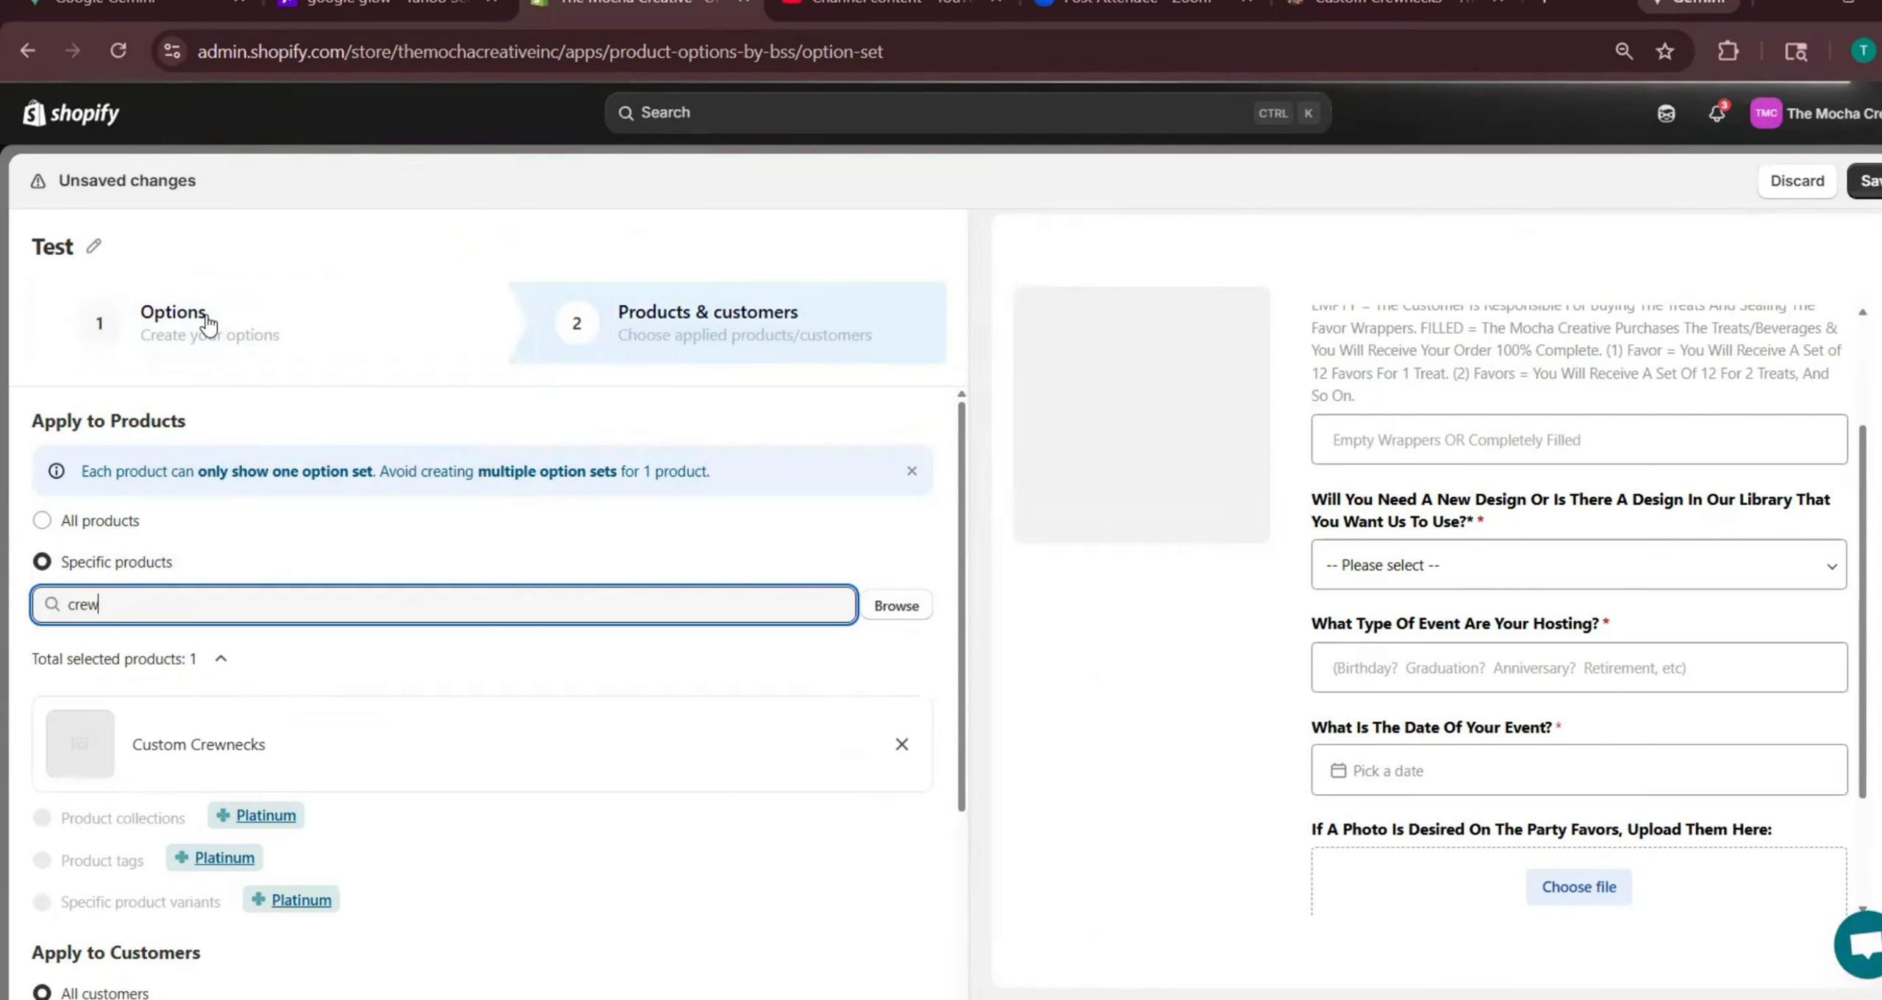
Change the "How Would You Like To Receive Your Party Favors?*" option to a dropdown menu and check the Bash Builder Bundle page for reference
left_click(208, 323)
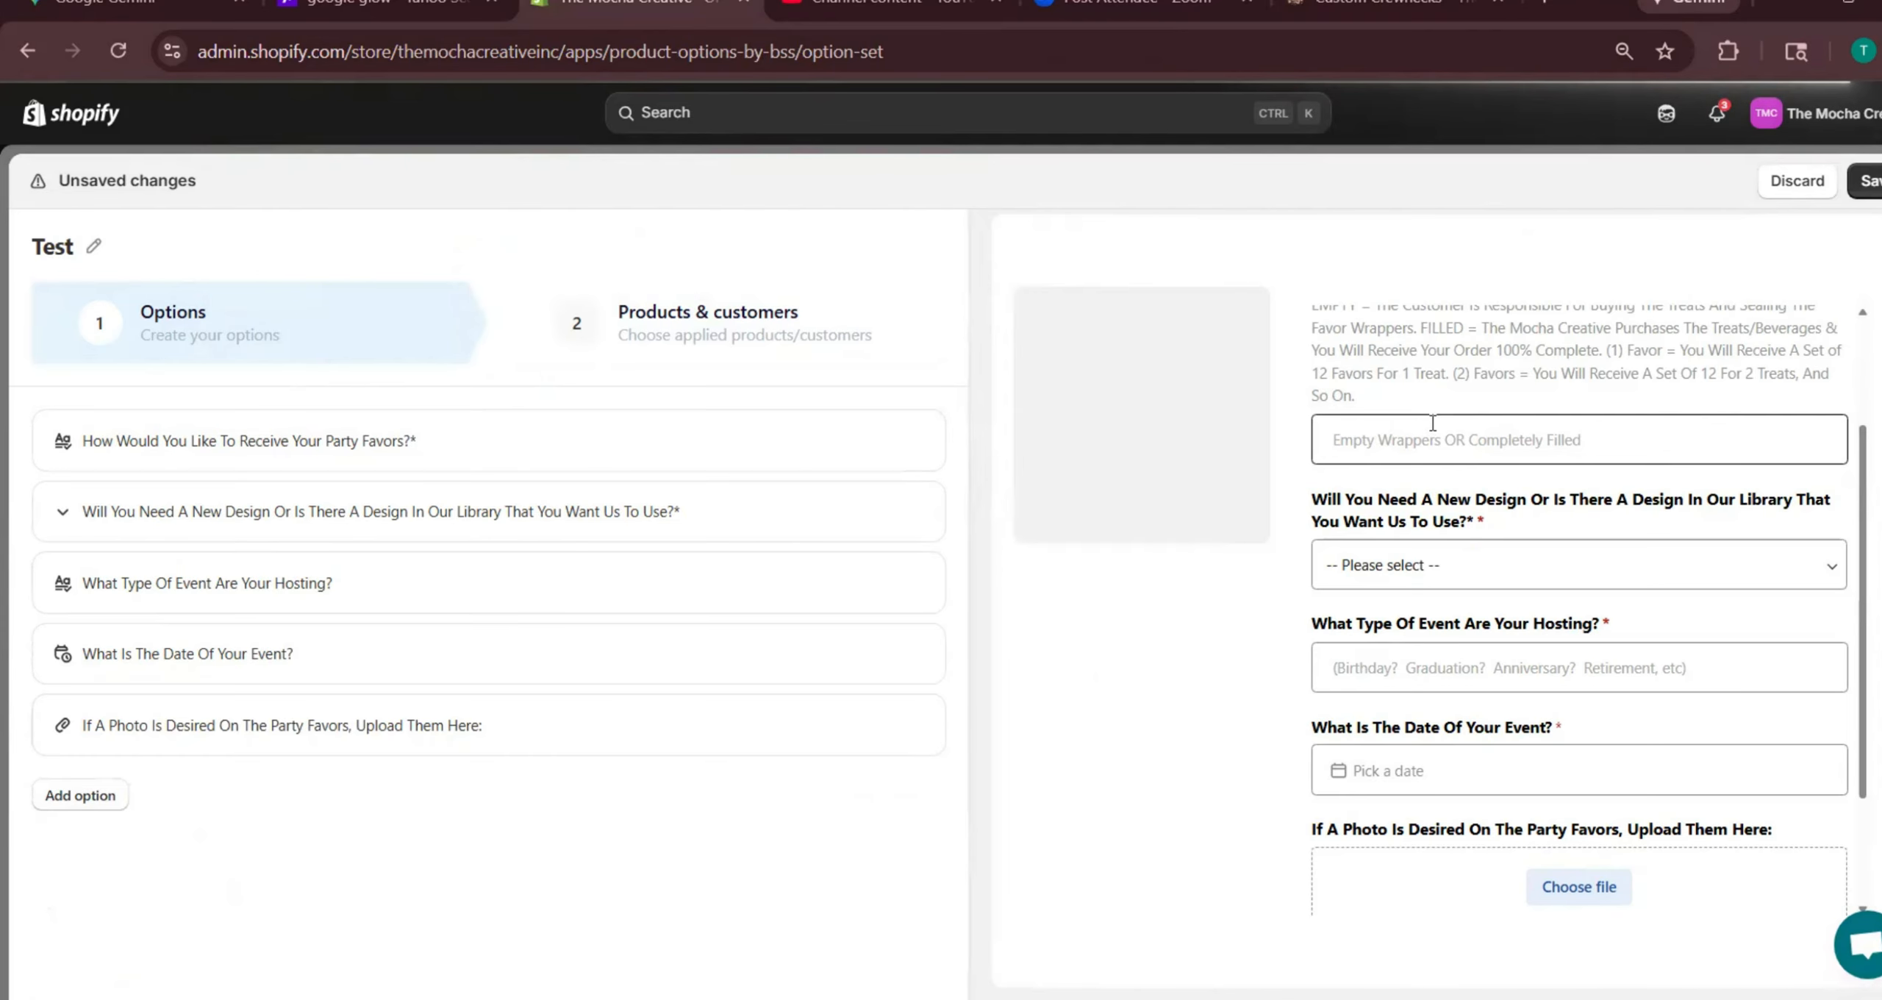
scroll(1397, 515, "up", 2)
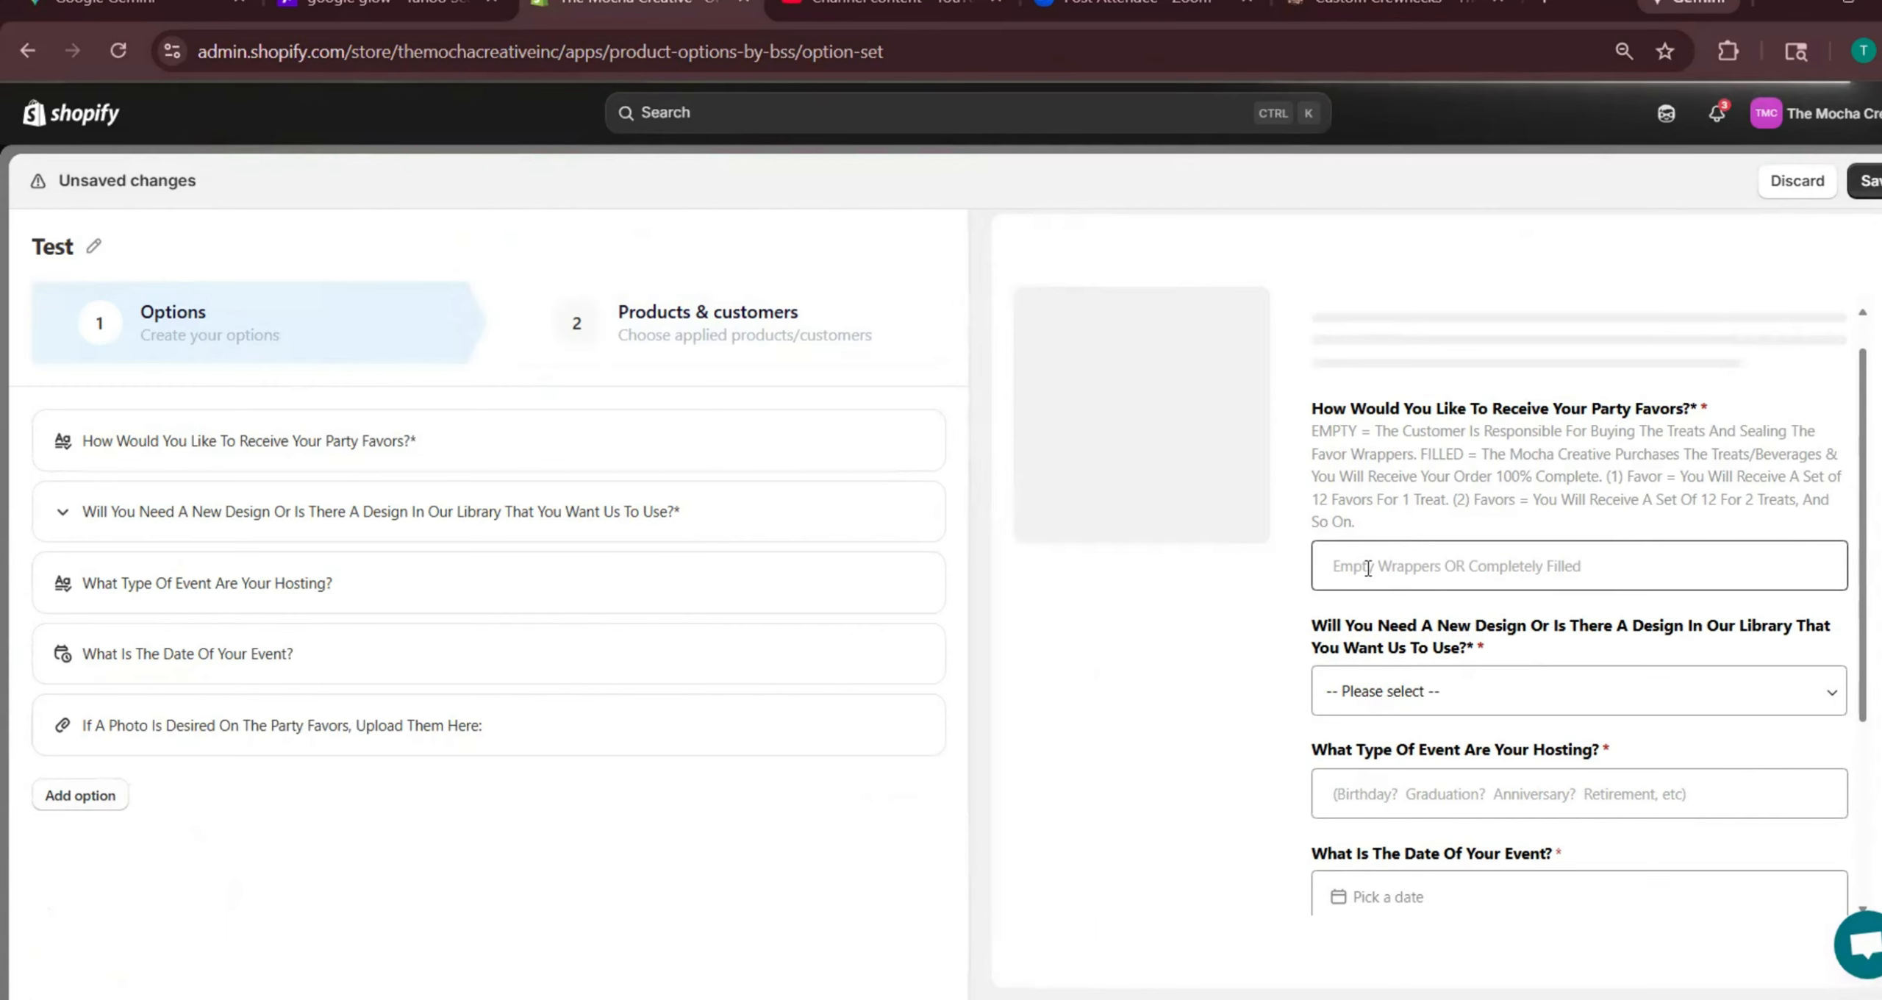
left_click(208, 440)
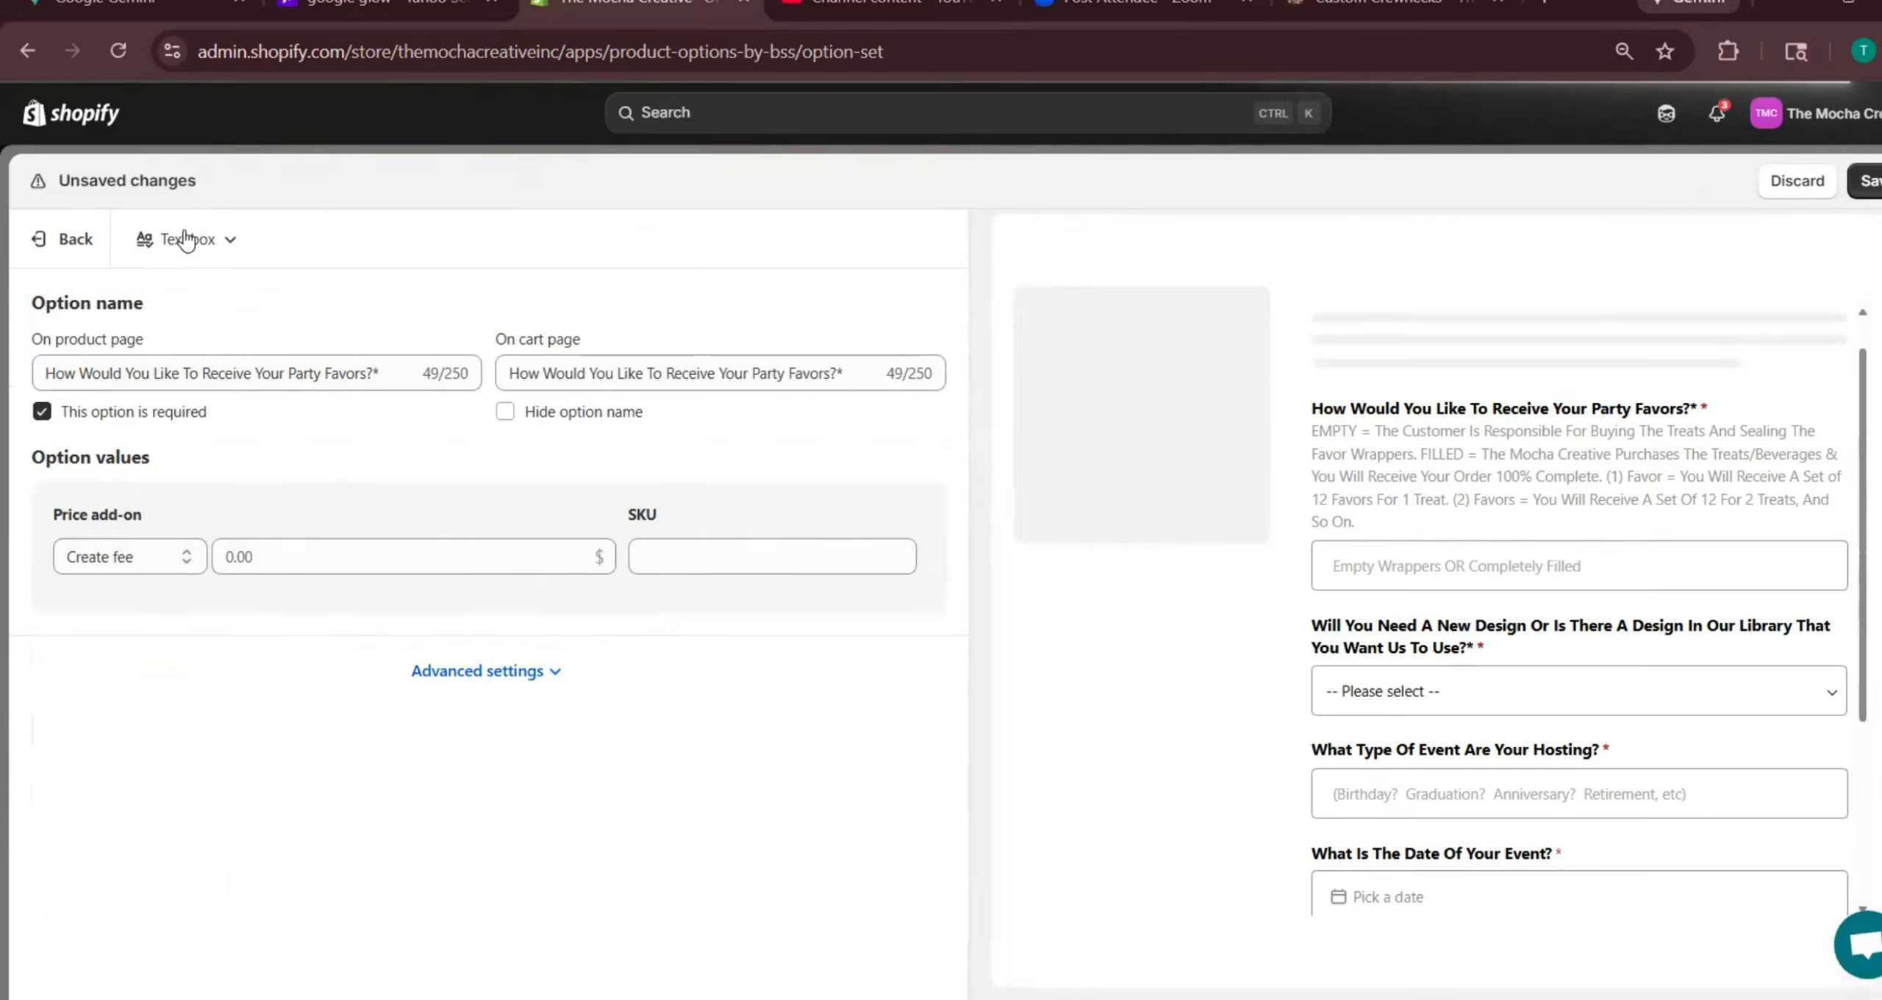
left_click(230, 240)
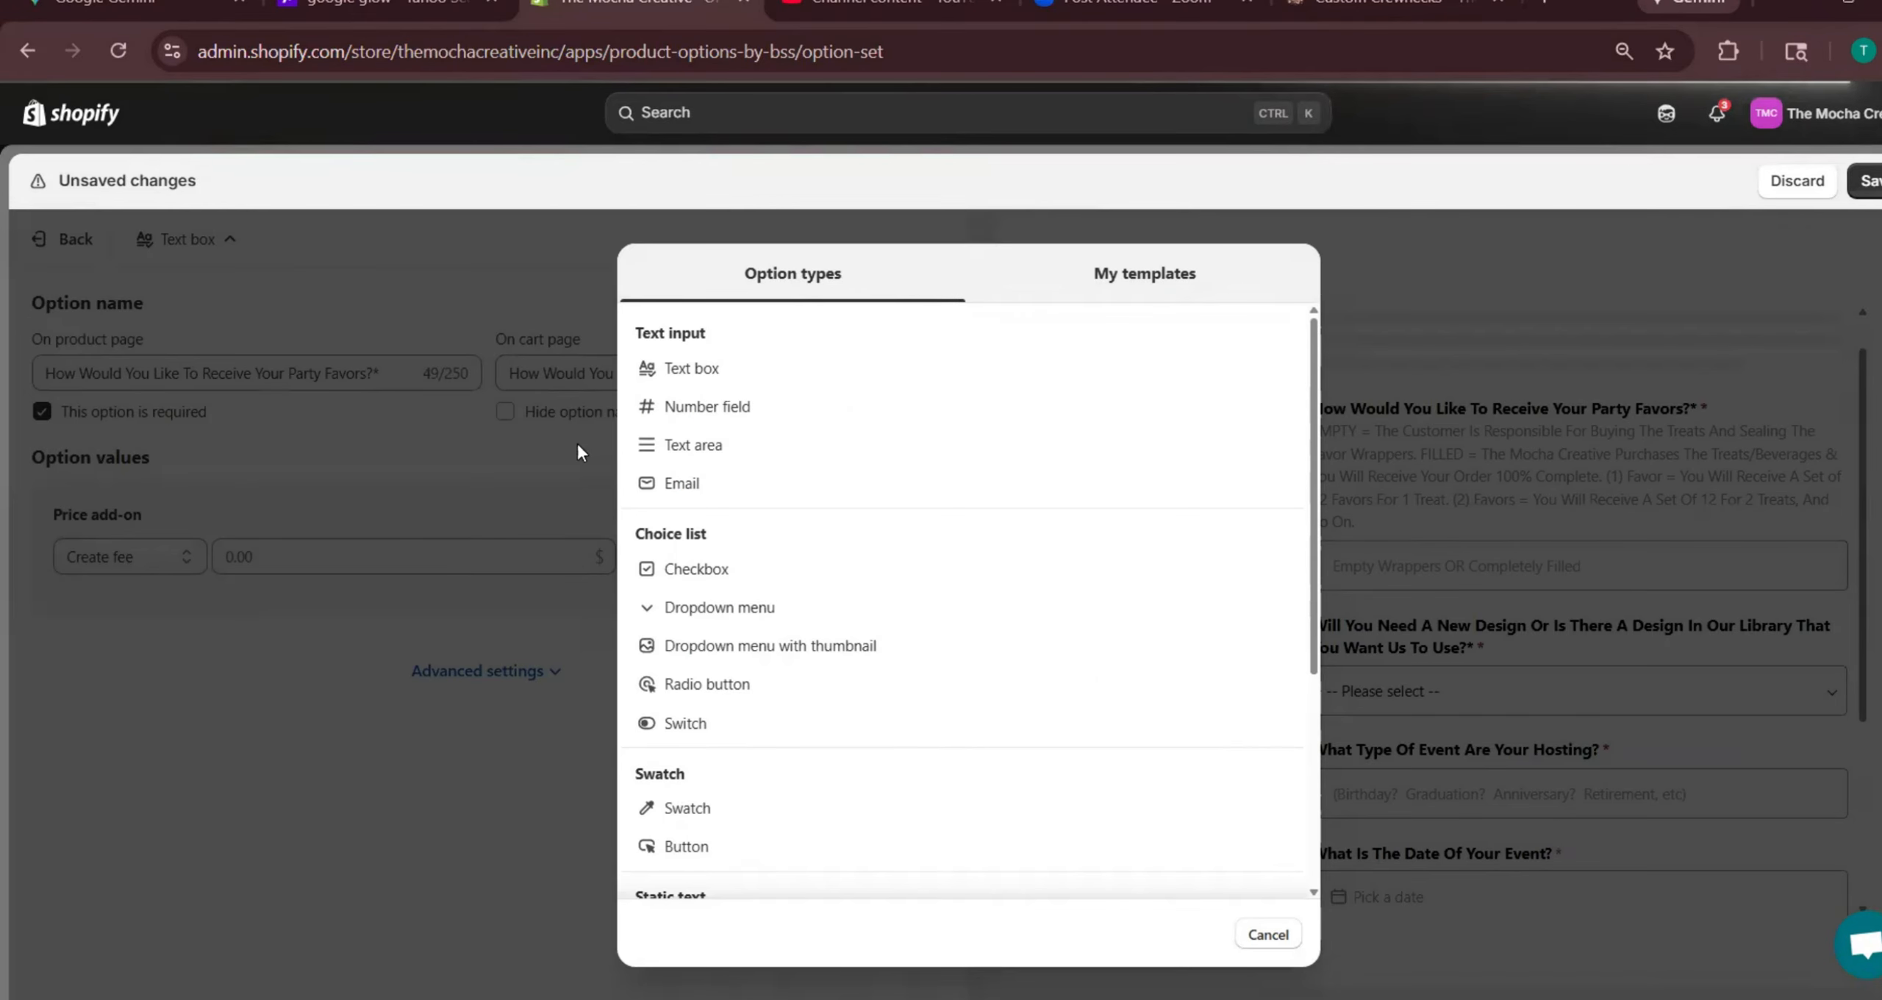
left_click(699, 606)
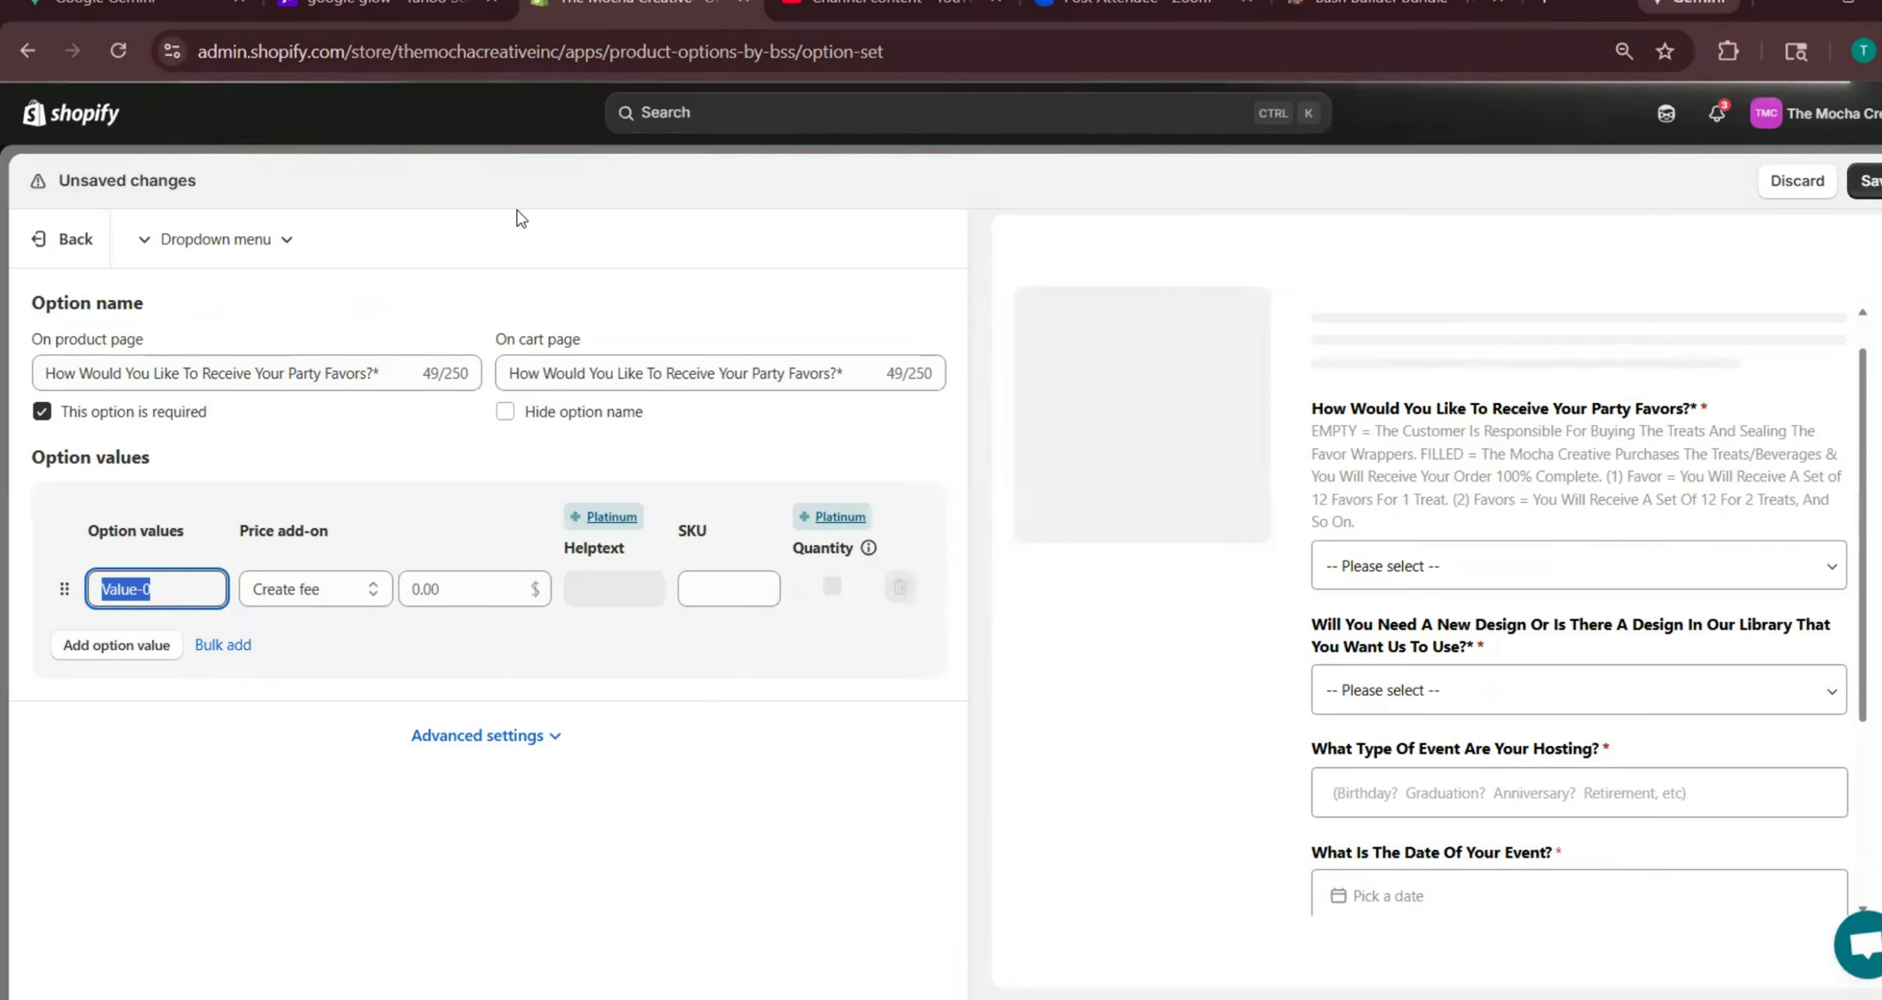
left_click(1390, 12)
left_click(619, 13)
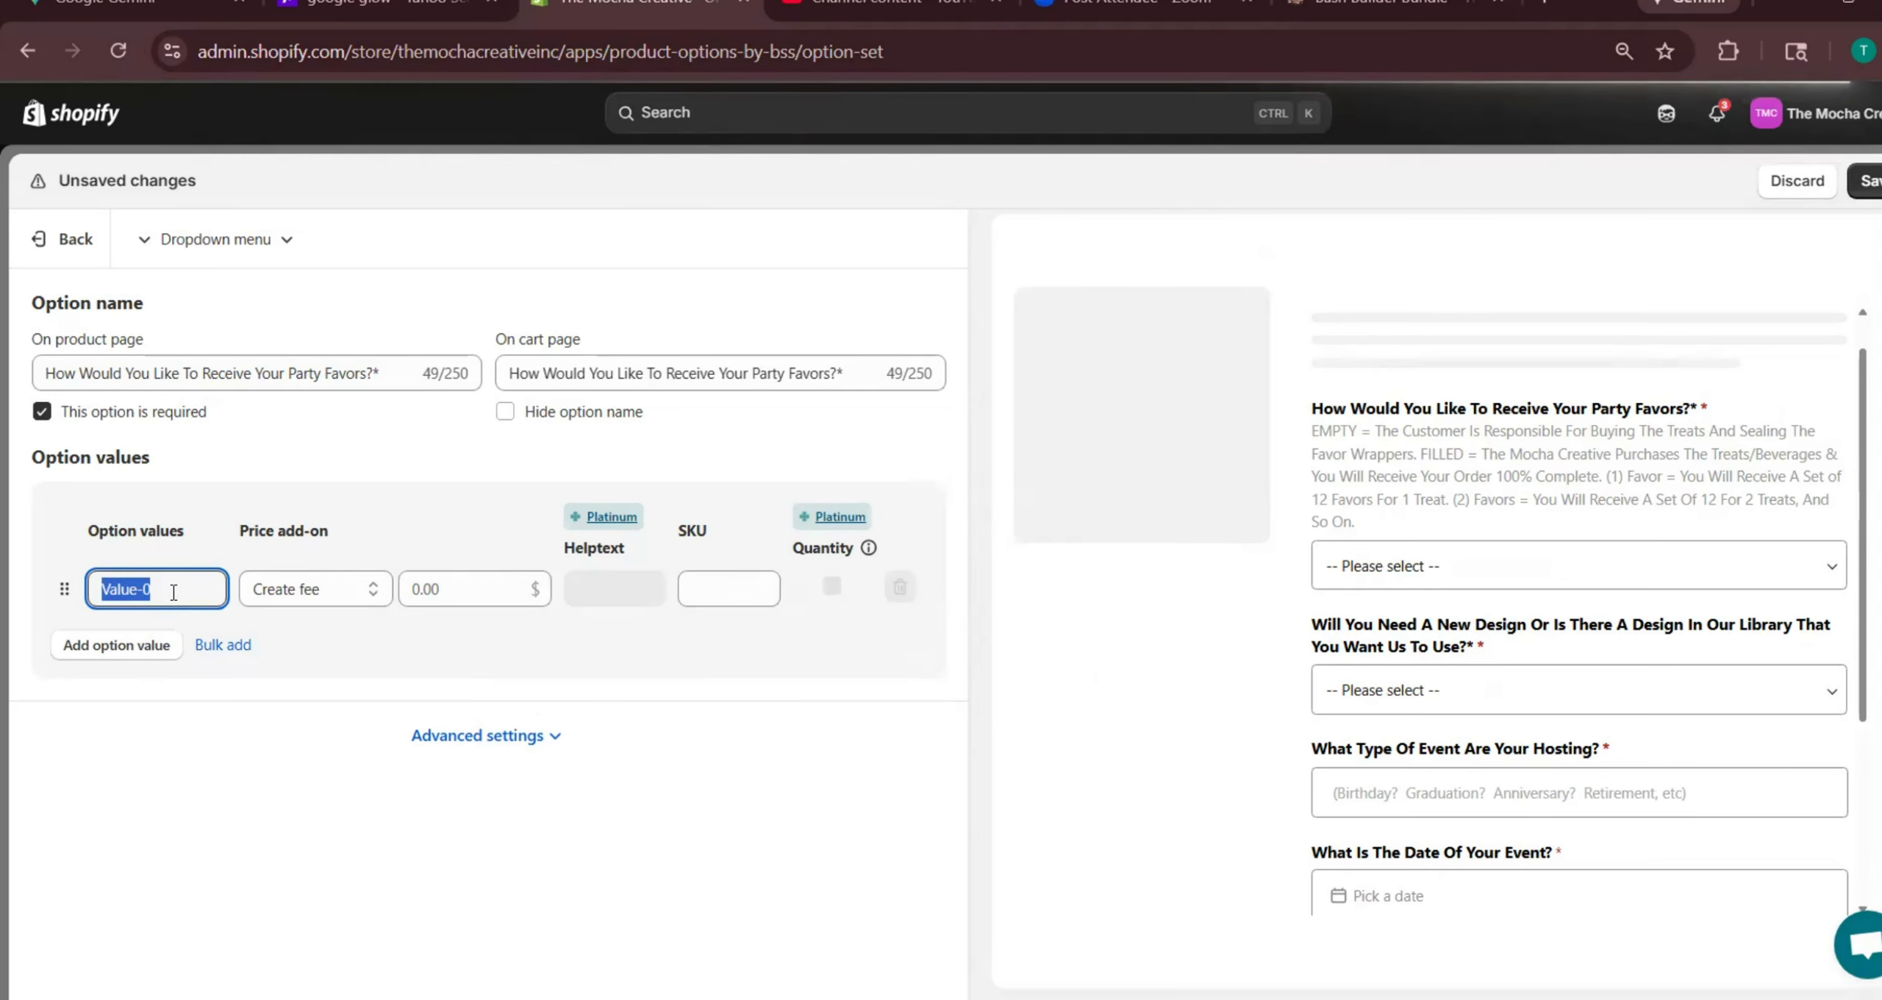
Name the first dropdown value "1 Empty", add a second option value and name it "2 Empty"
type("1 Empty")
left_click(145, 647)
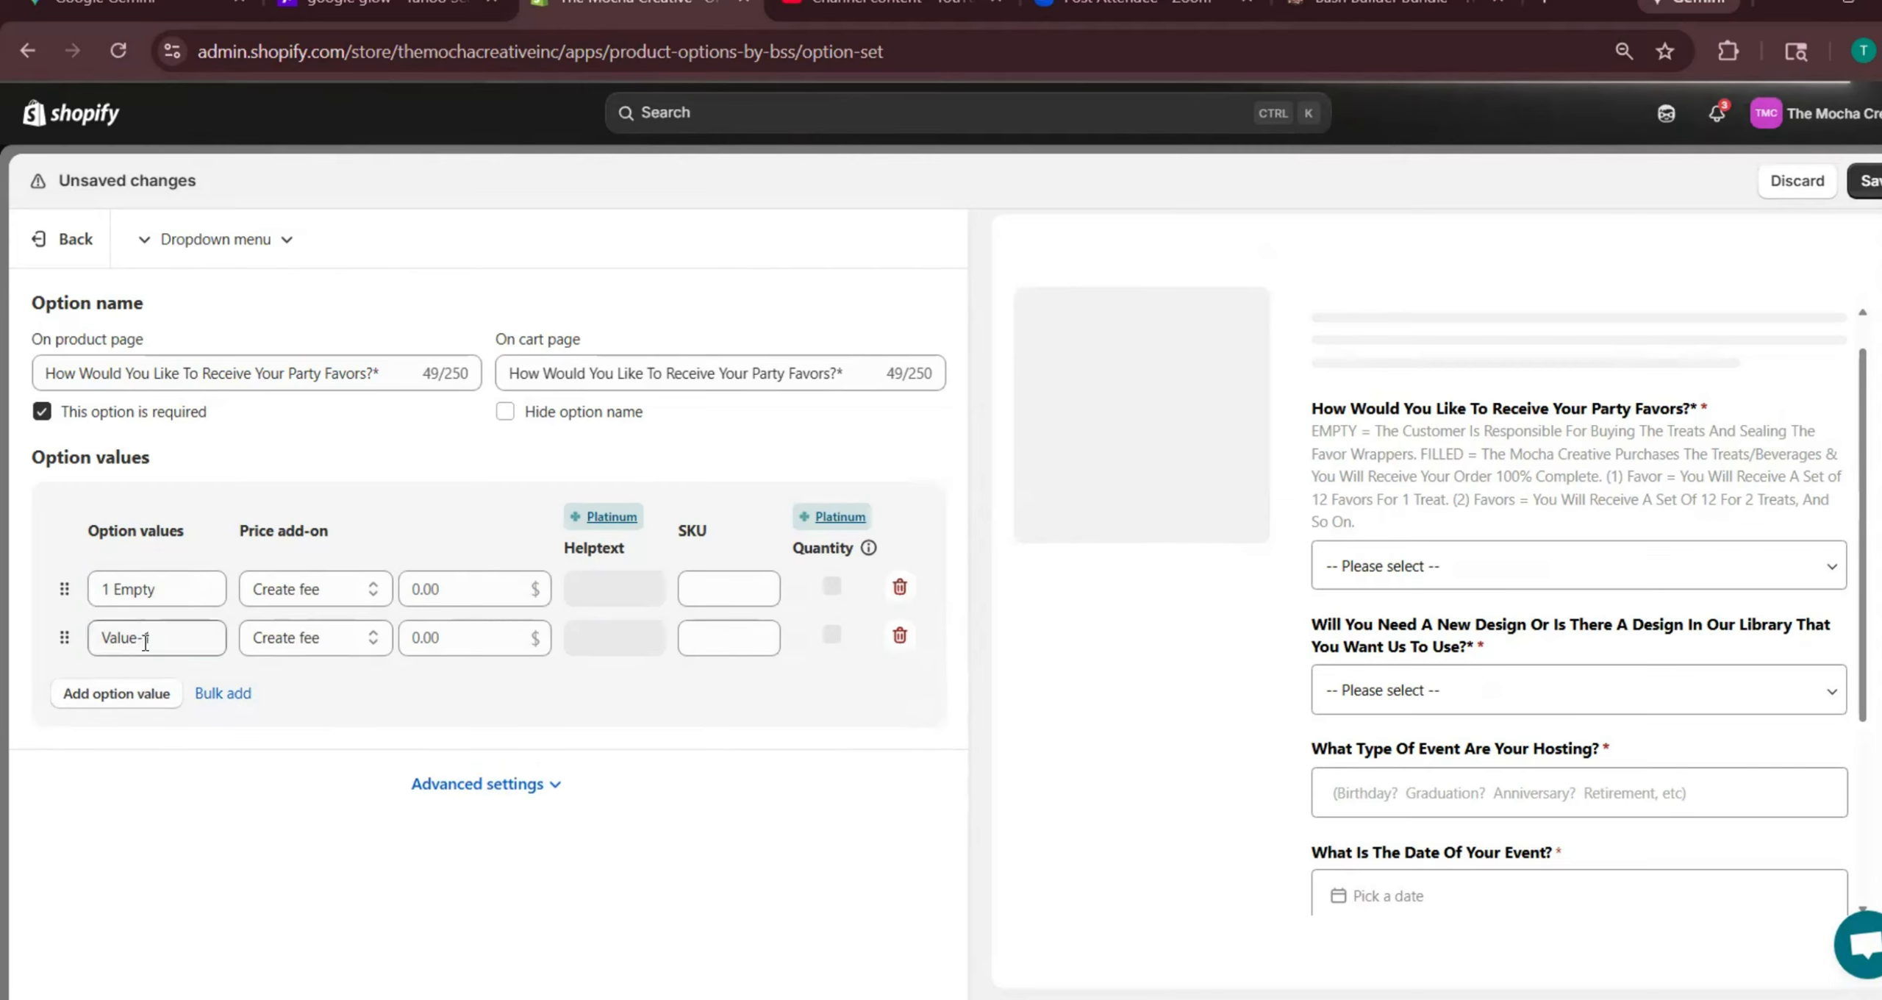
left_click(142, 654)
type("2")
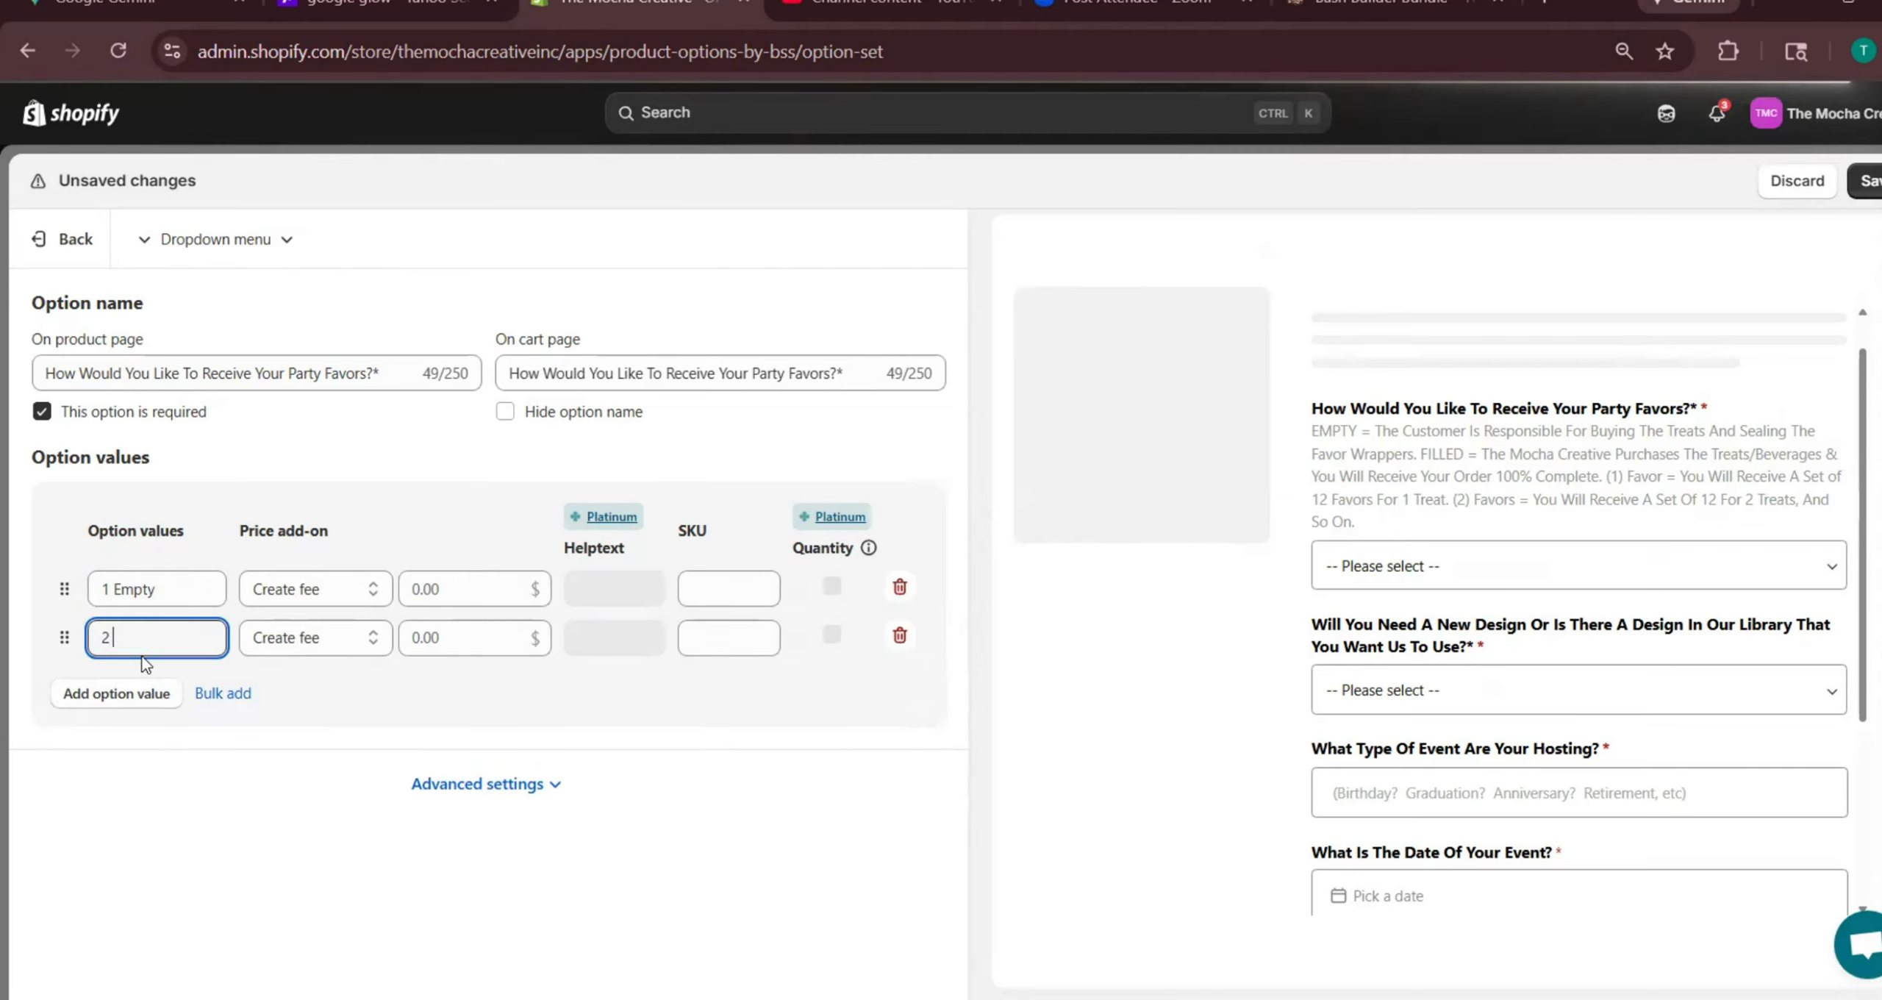
type(" Empty")
left_click_drag(158, 638, 111, 632)
Add five more option values to the party favors dropdown
left_click(103, 694)
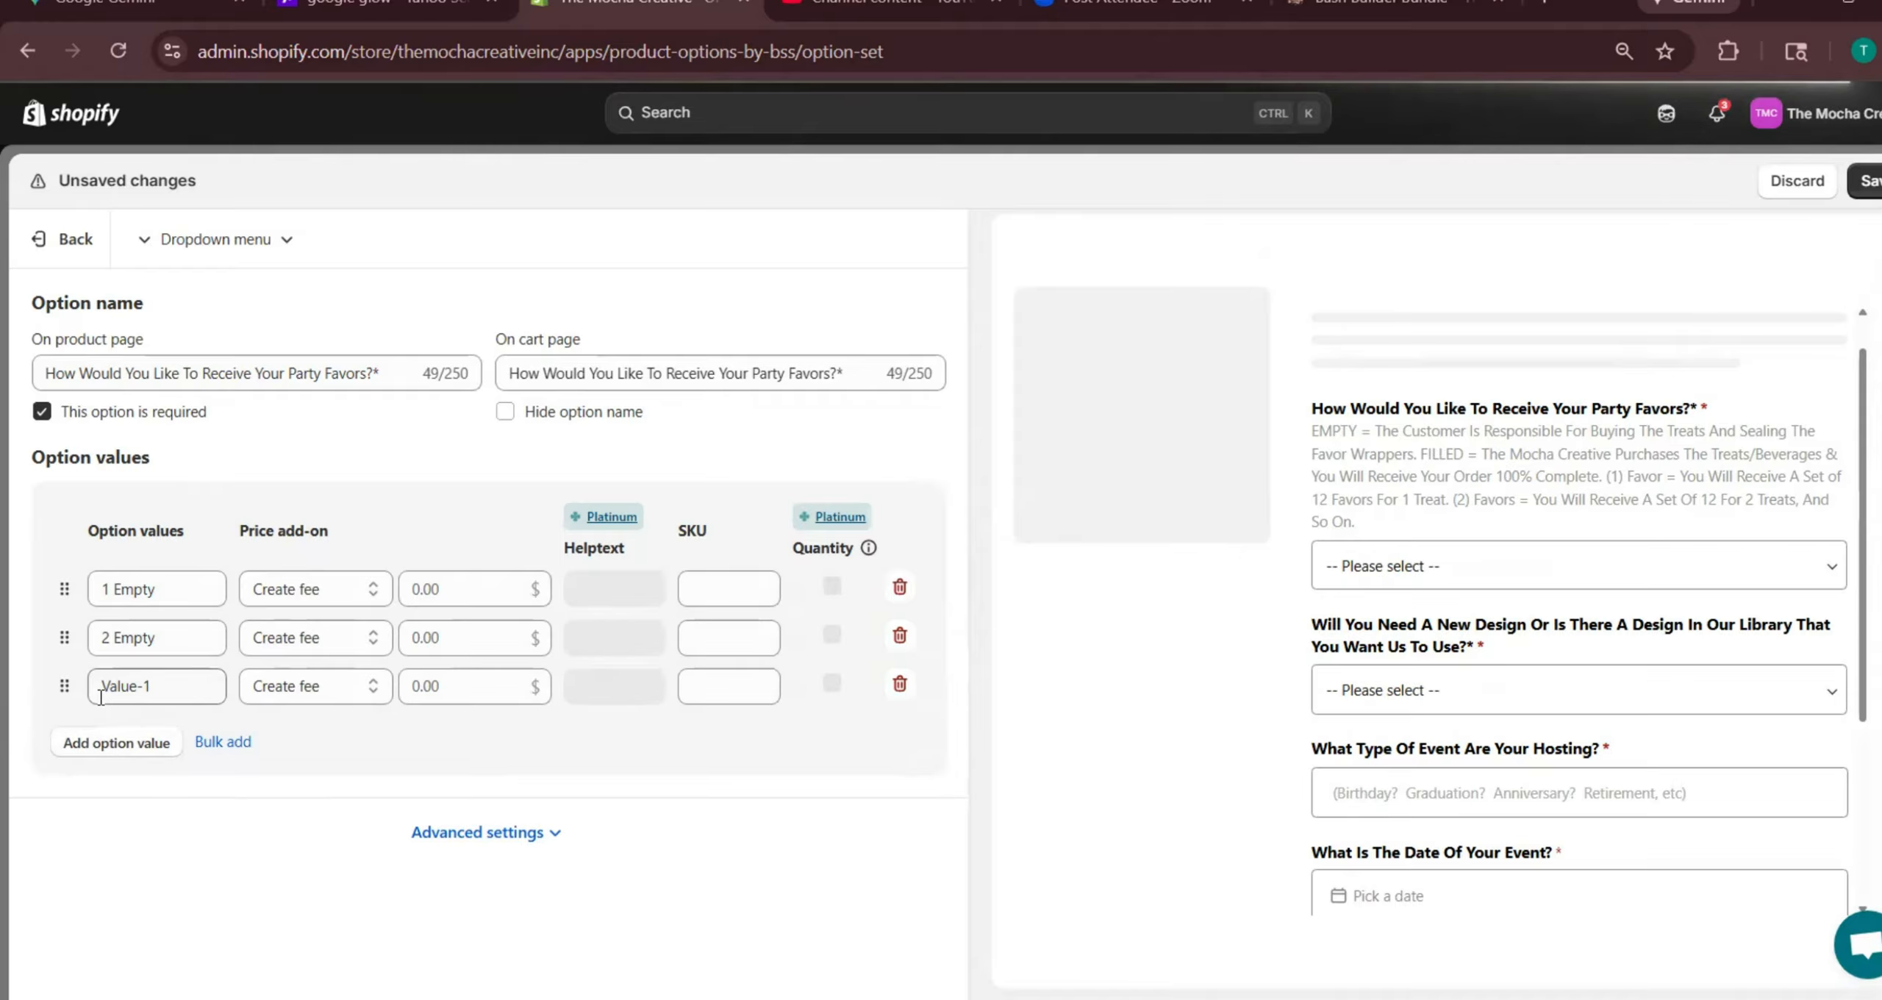
left_click(106, 742)
left_click(114, 791)
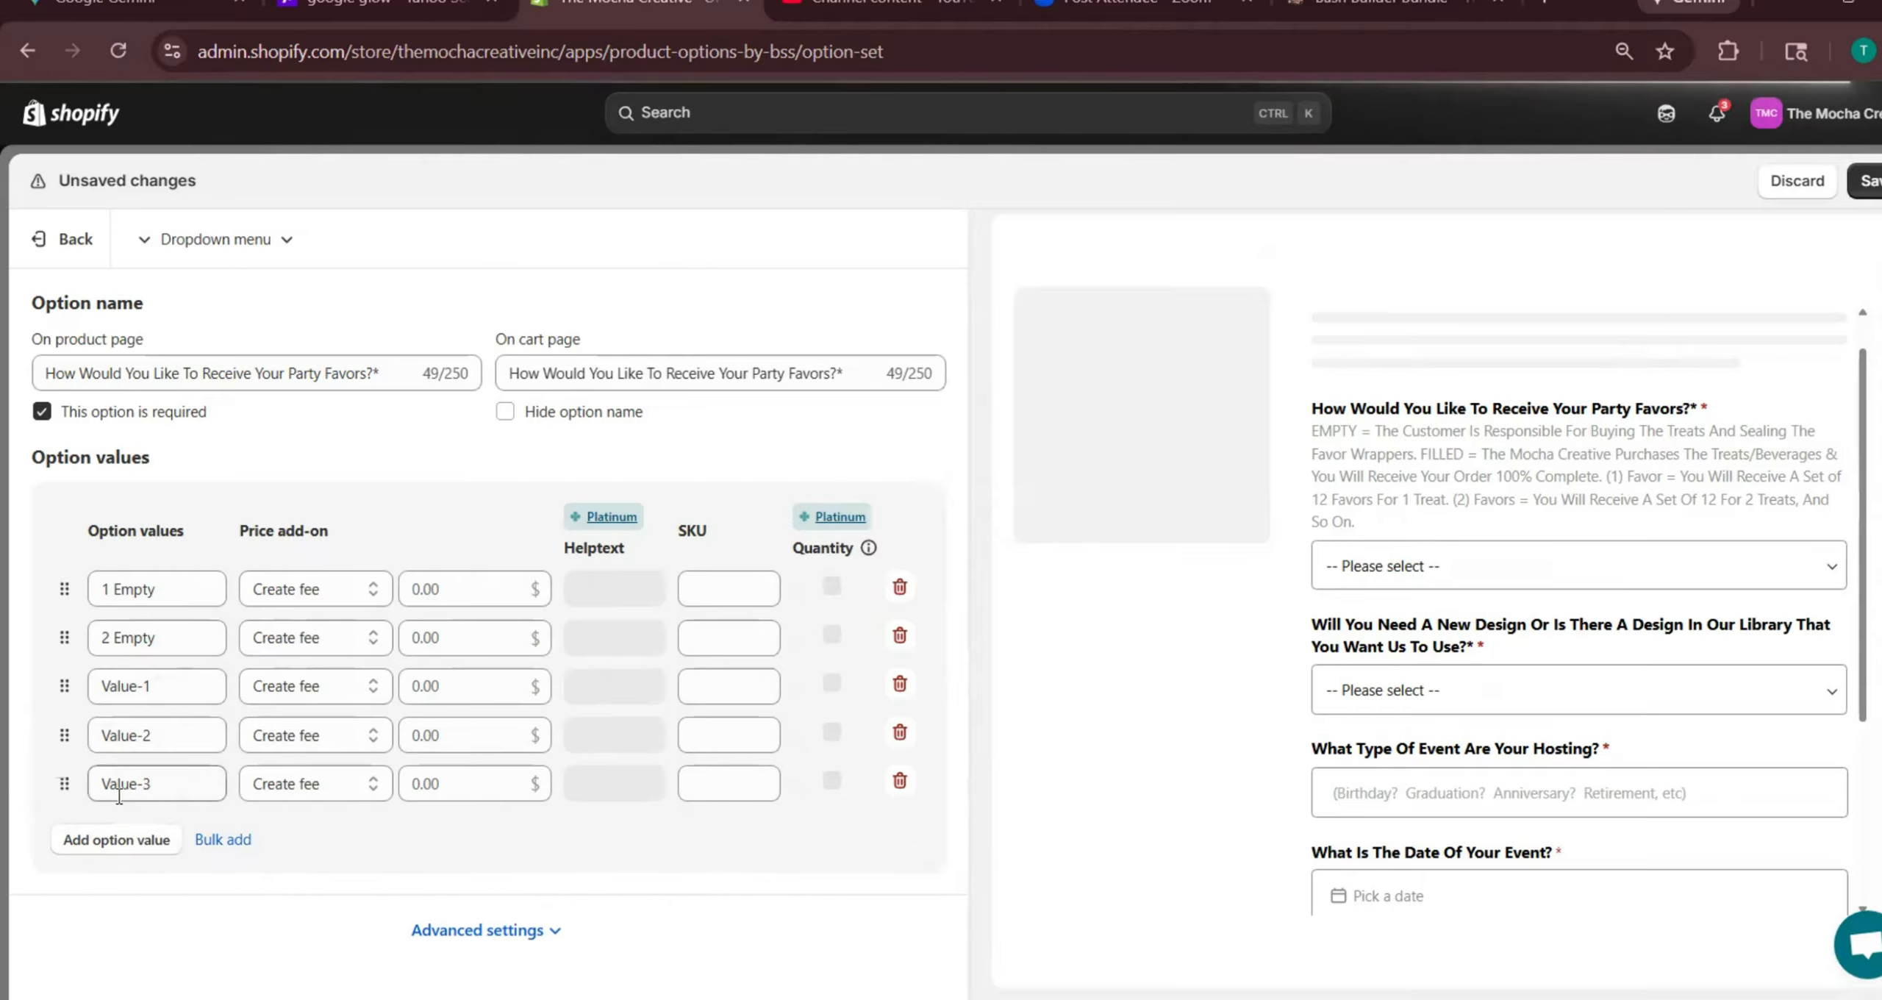
left_click(120, 846)
left_click(116, 887)
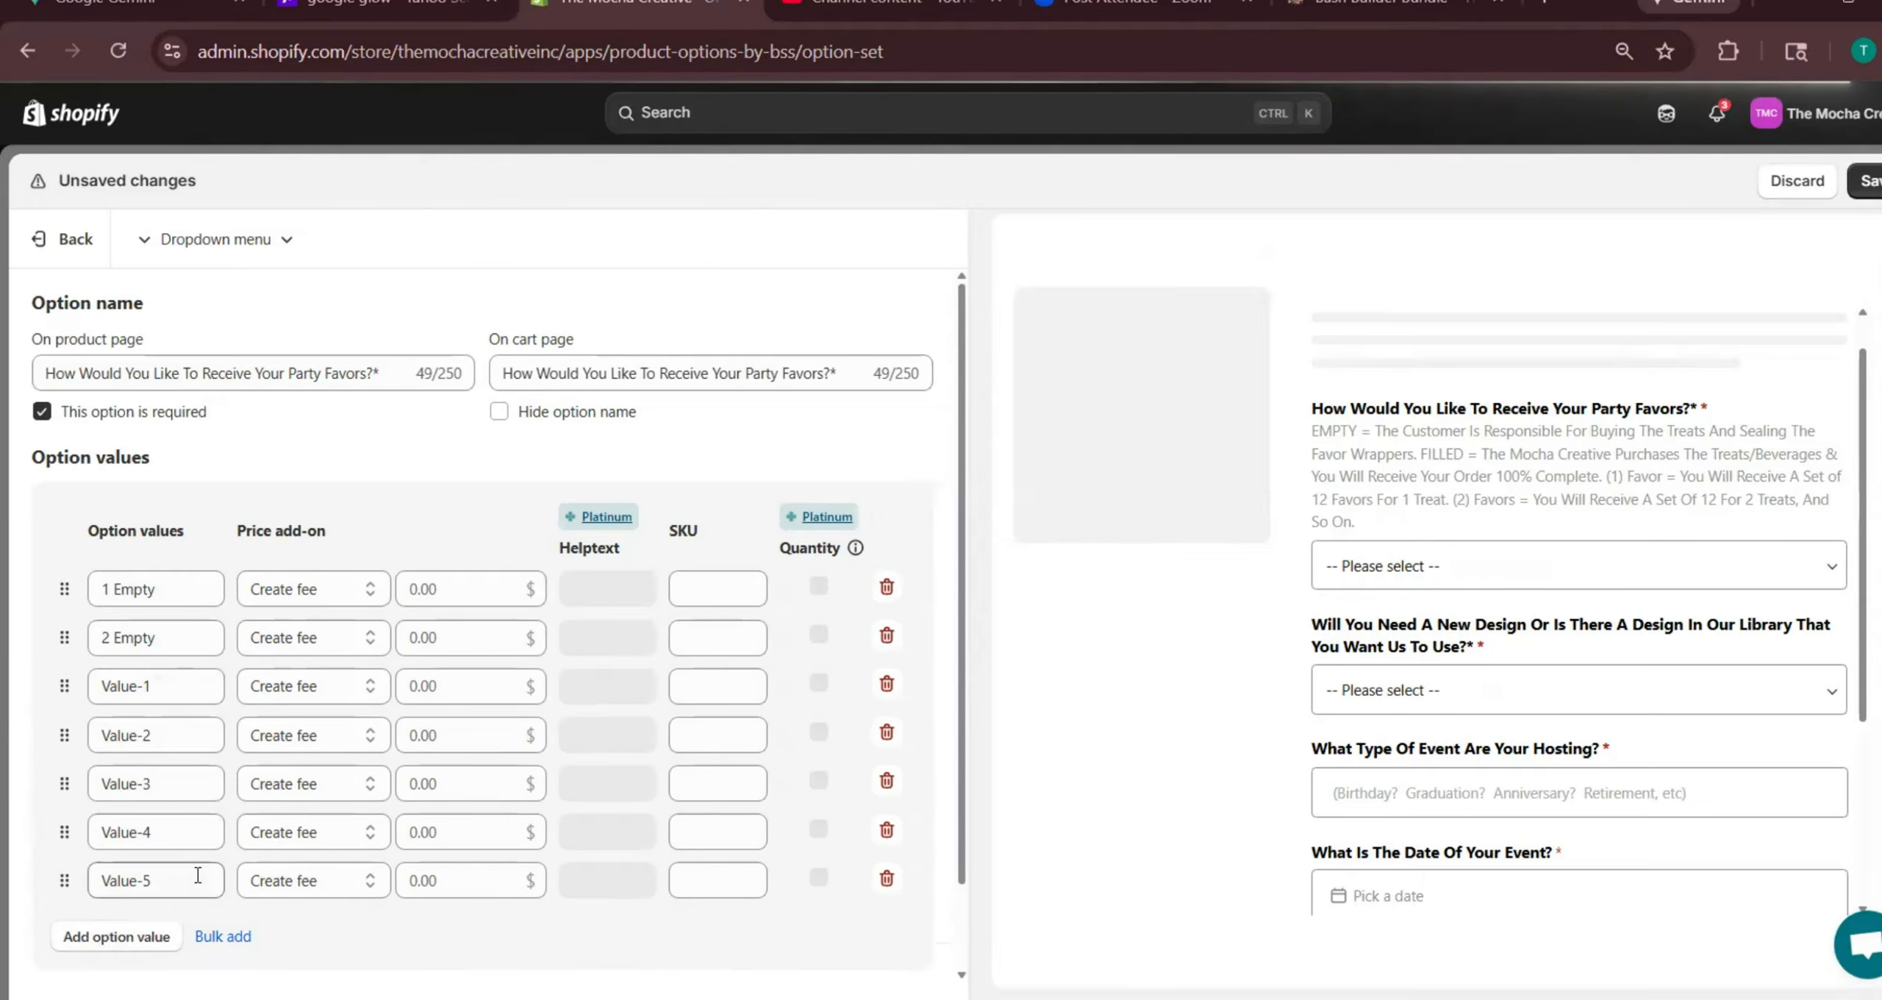
Name the five new option values "3 Empty", "4 Empty", "4 Empty", "6 Empty" and "7 Empty", in order
double_click(189, 693)
key("ctrl+a")
type("3 Empty")
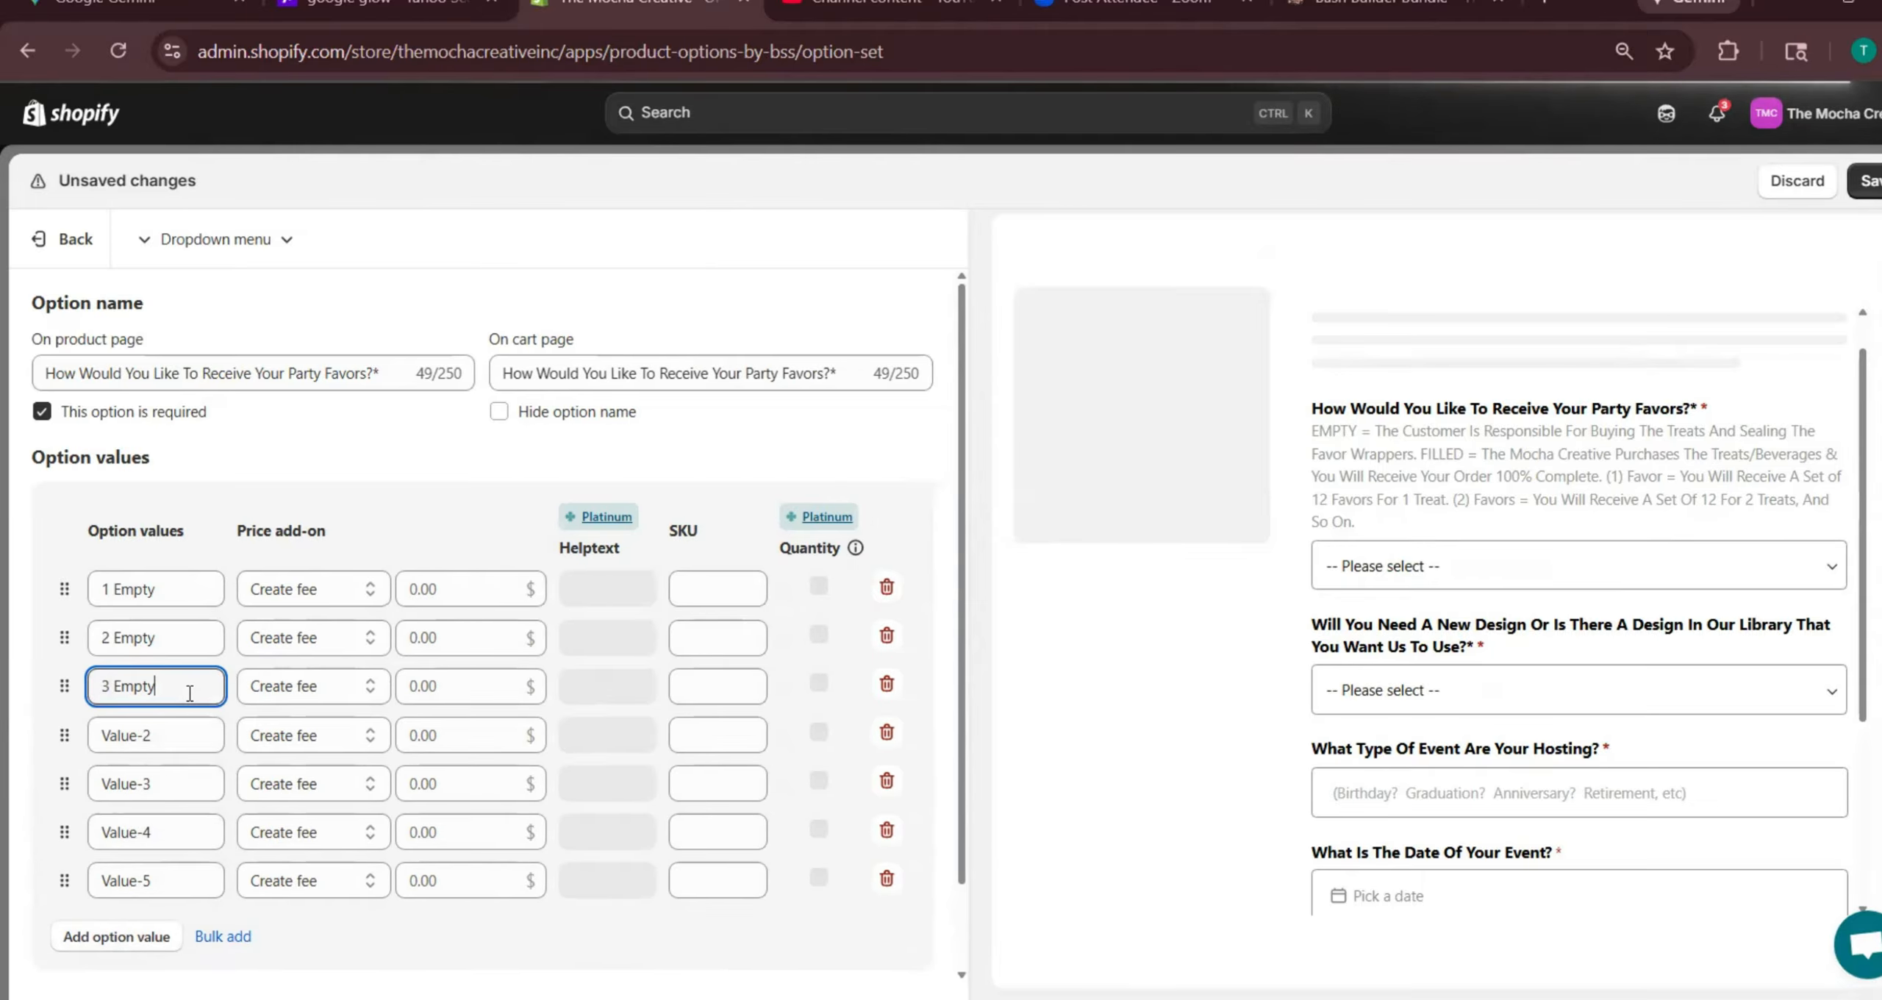
triple_click(176, 739)
type("4 Empty")
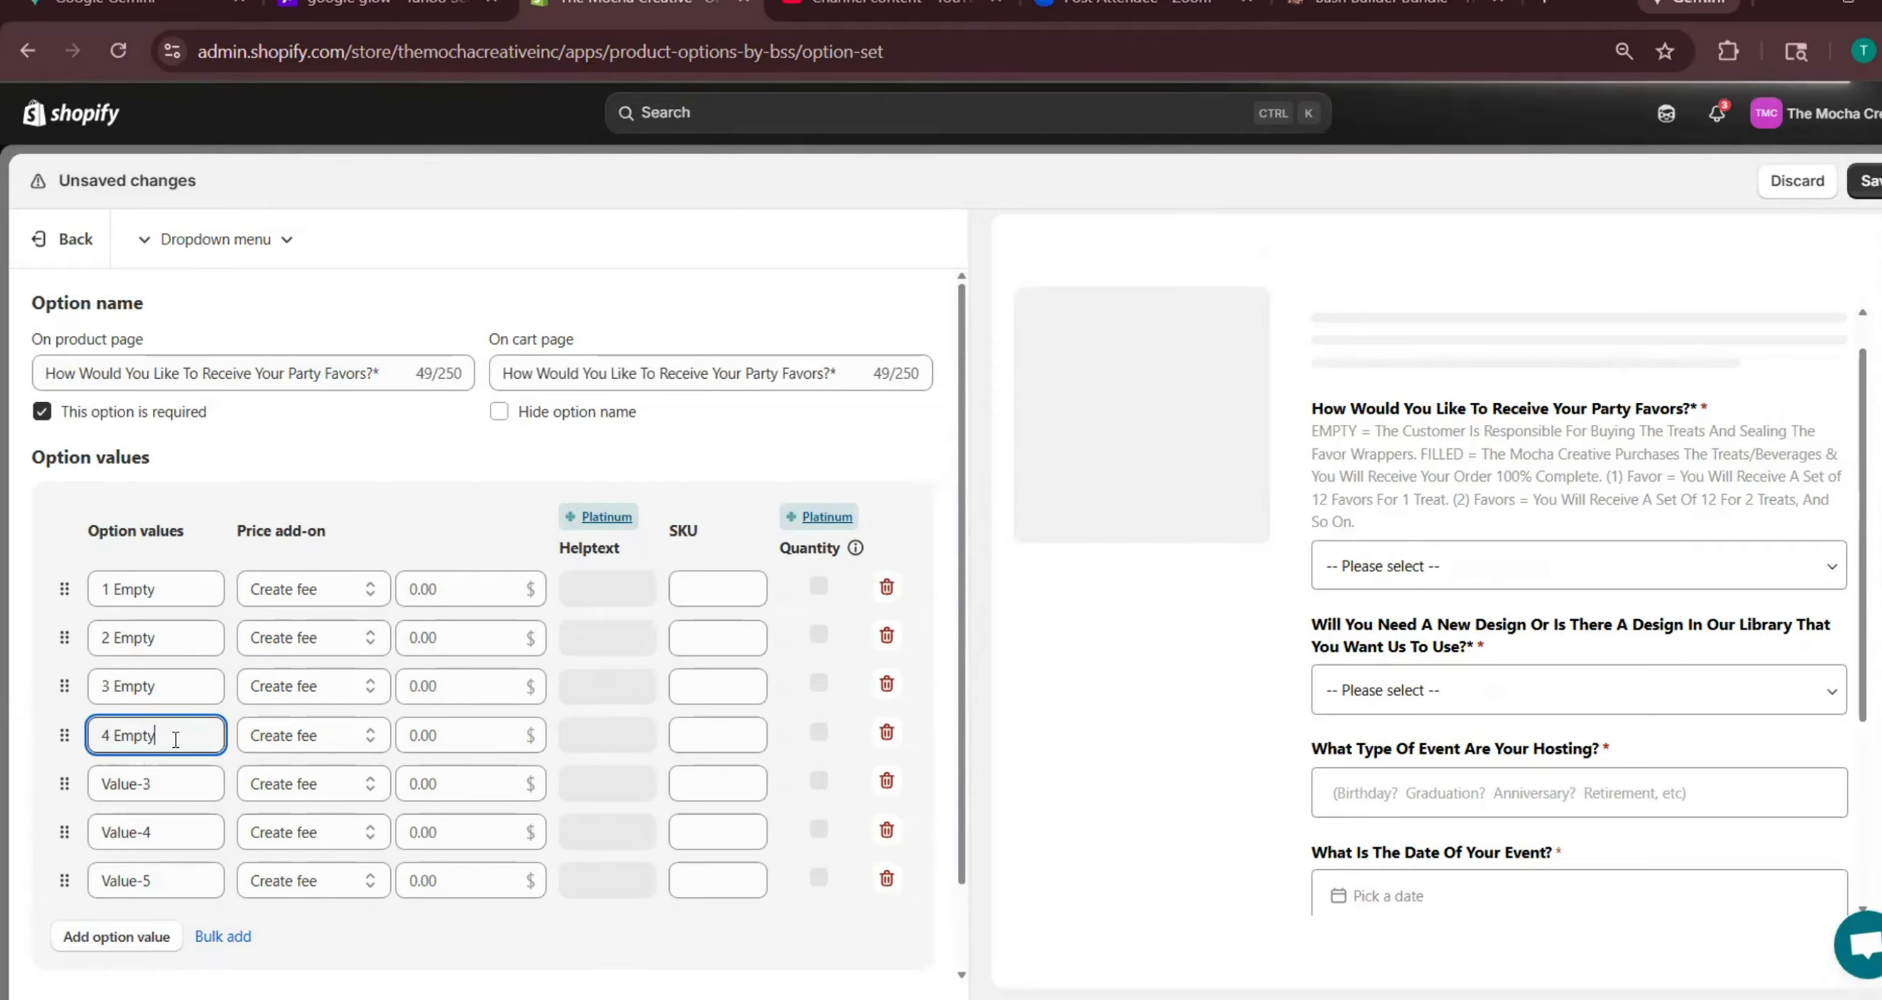
triple_click(169, 780)
type("4 Empty")
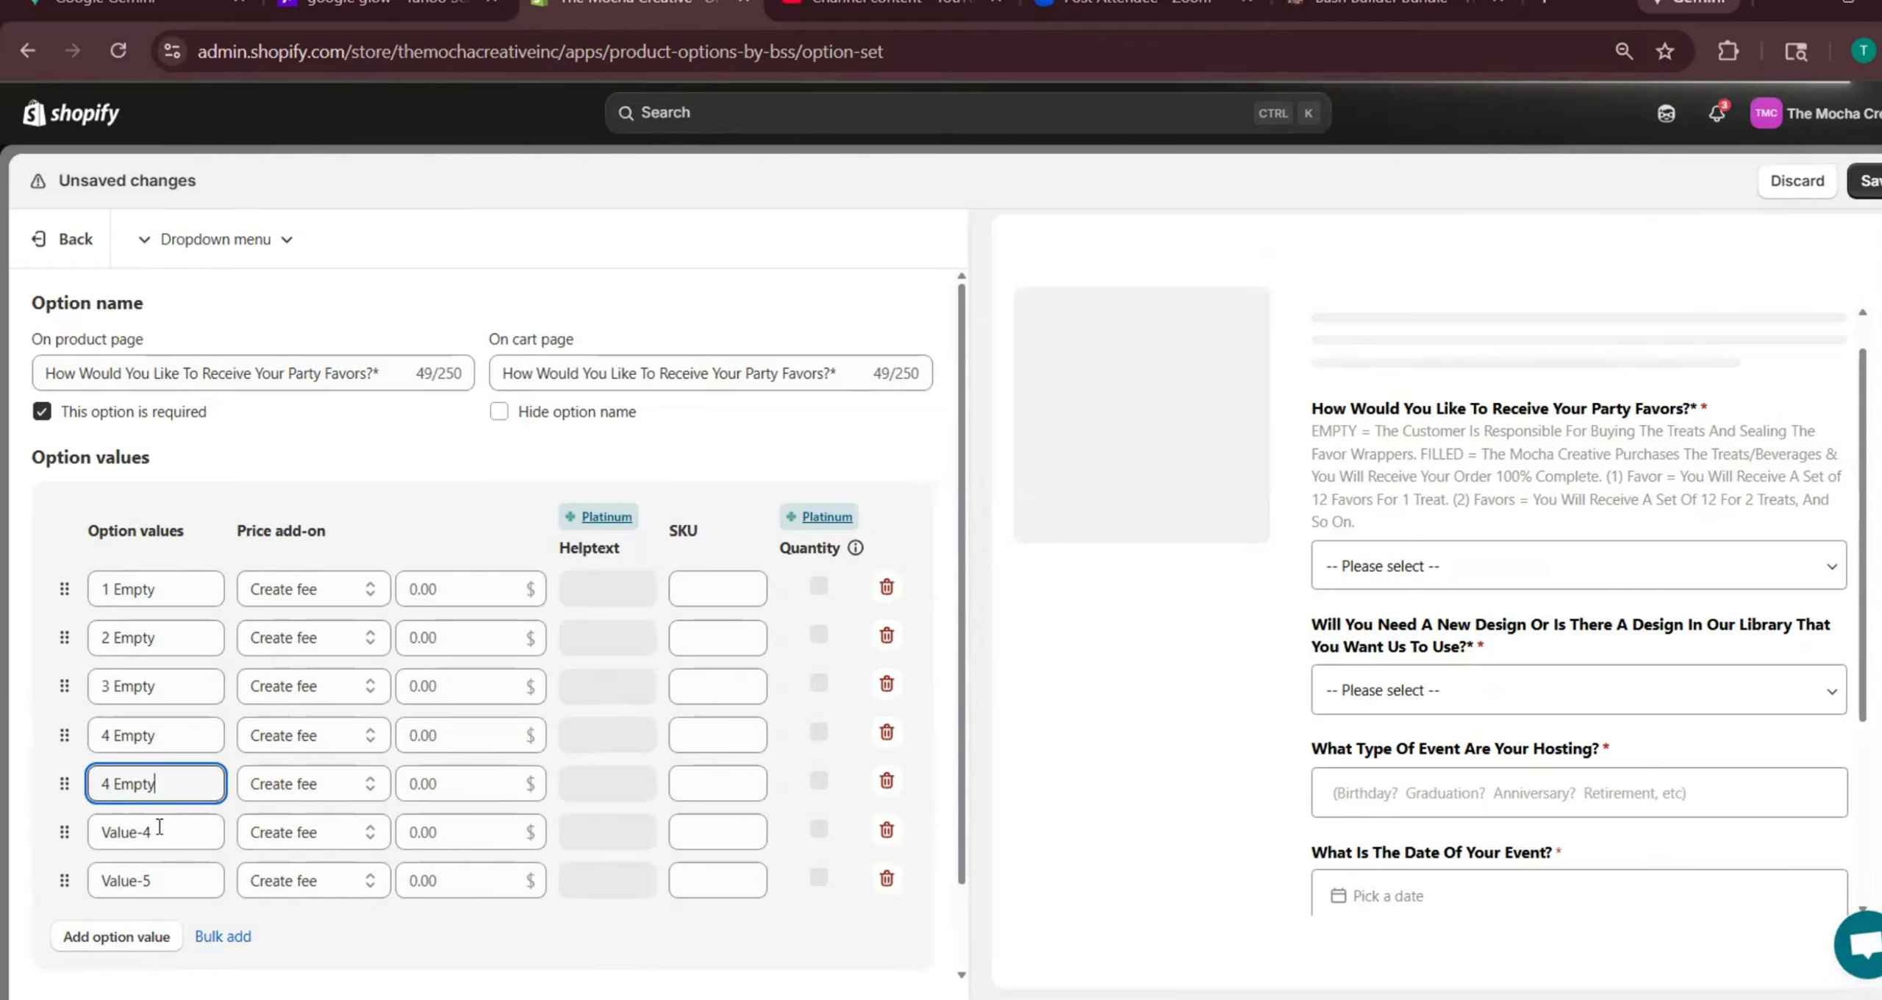
triple_click(157, 830)
type("6 Empty")
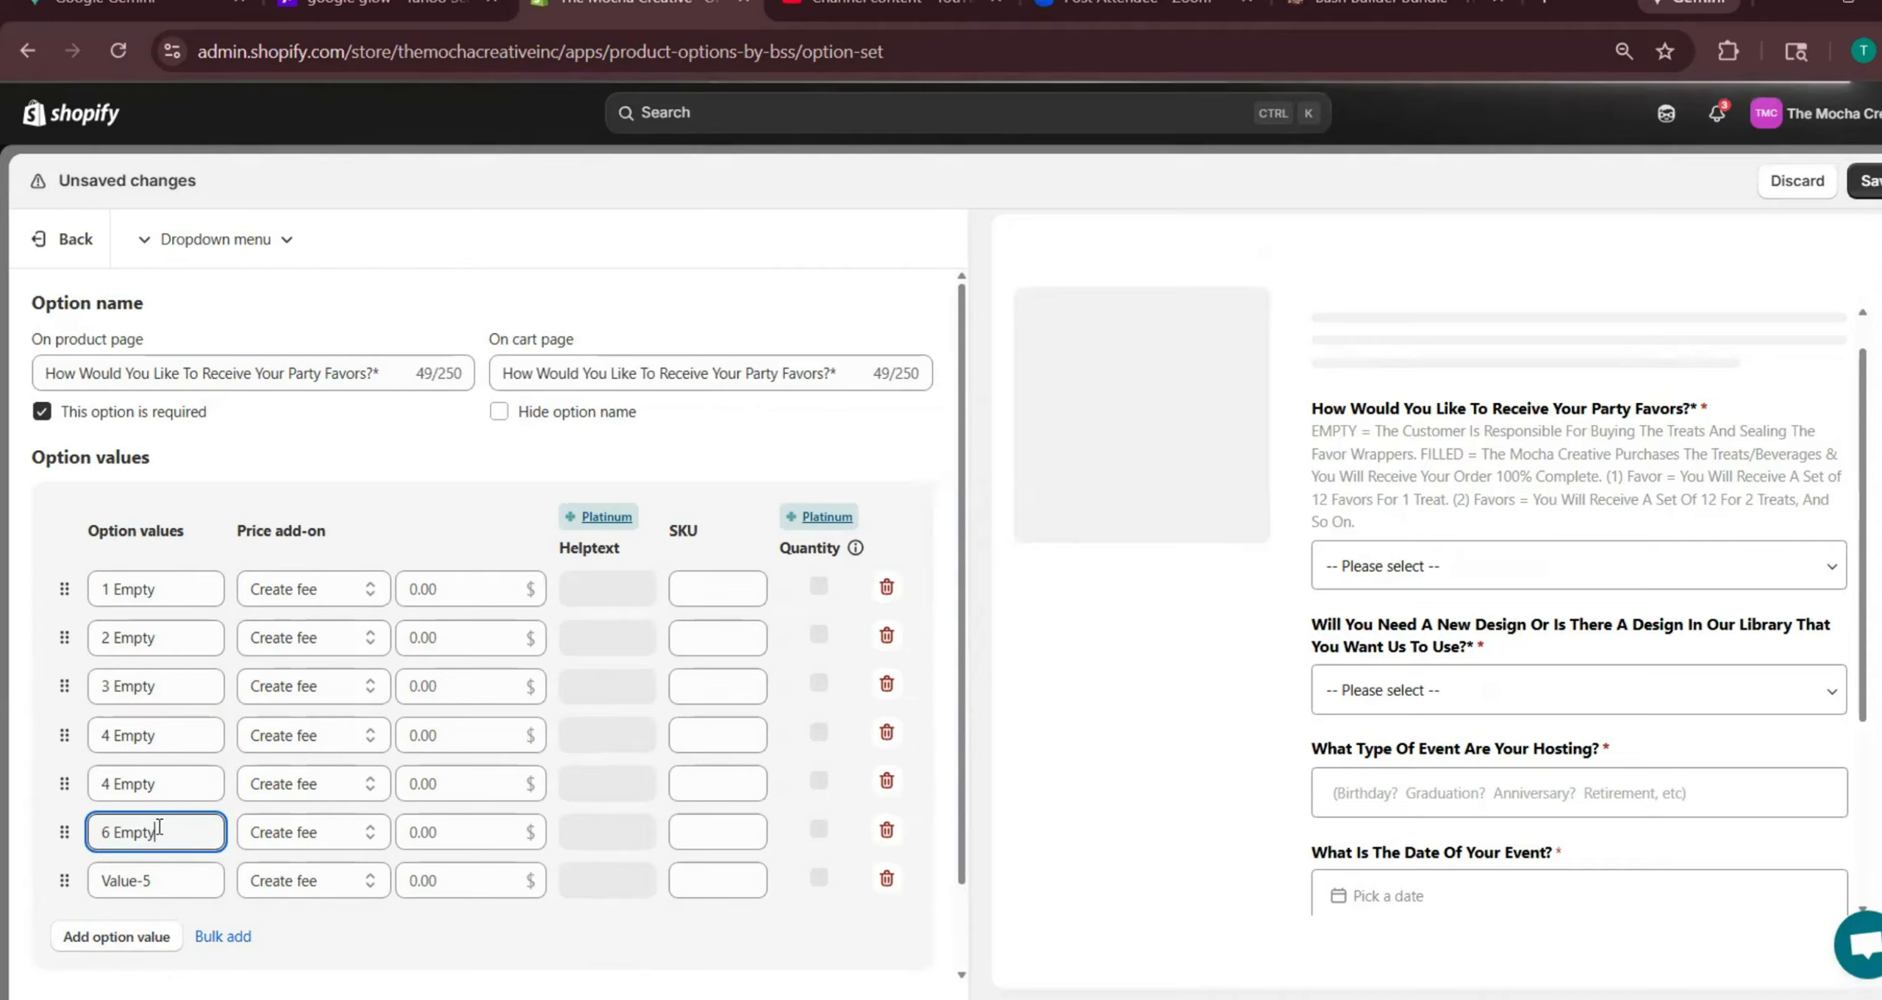
triple_click(169, 879)
type("7 Empty")
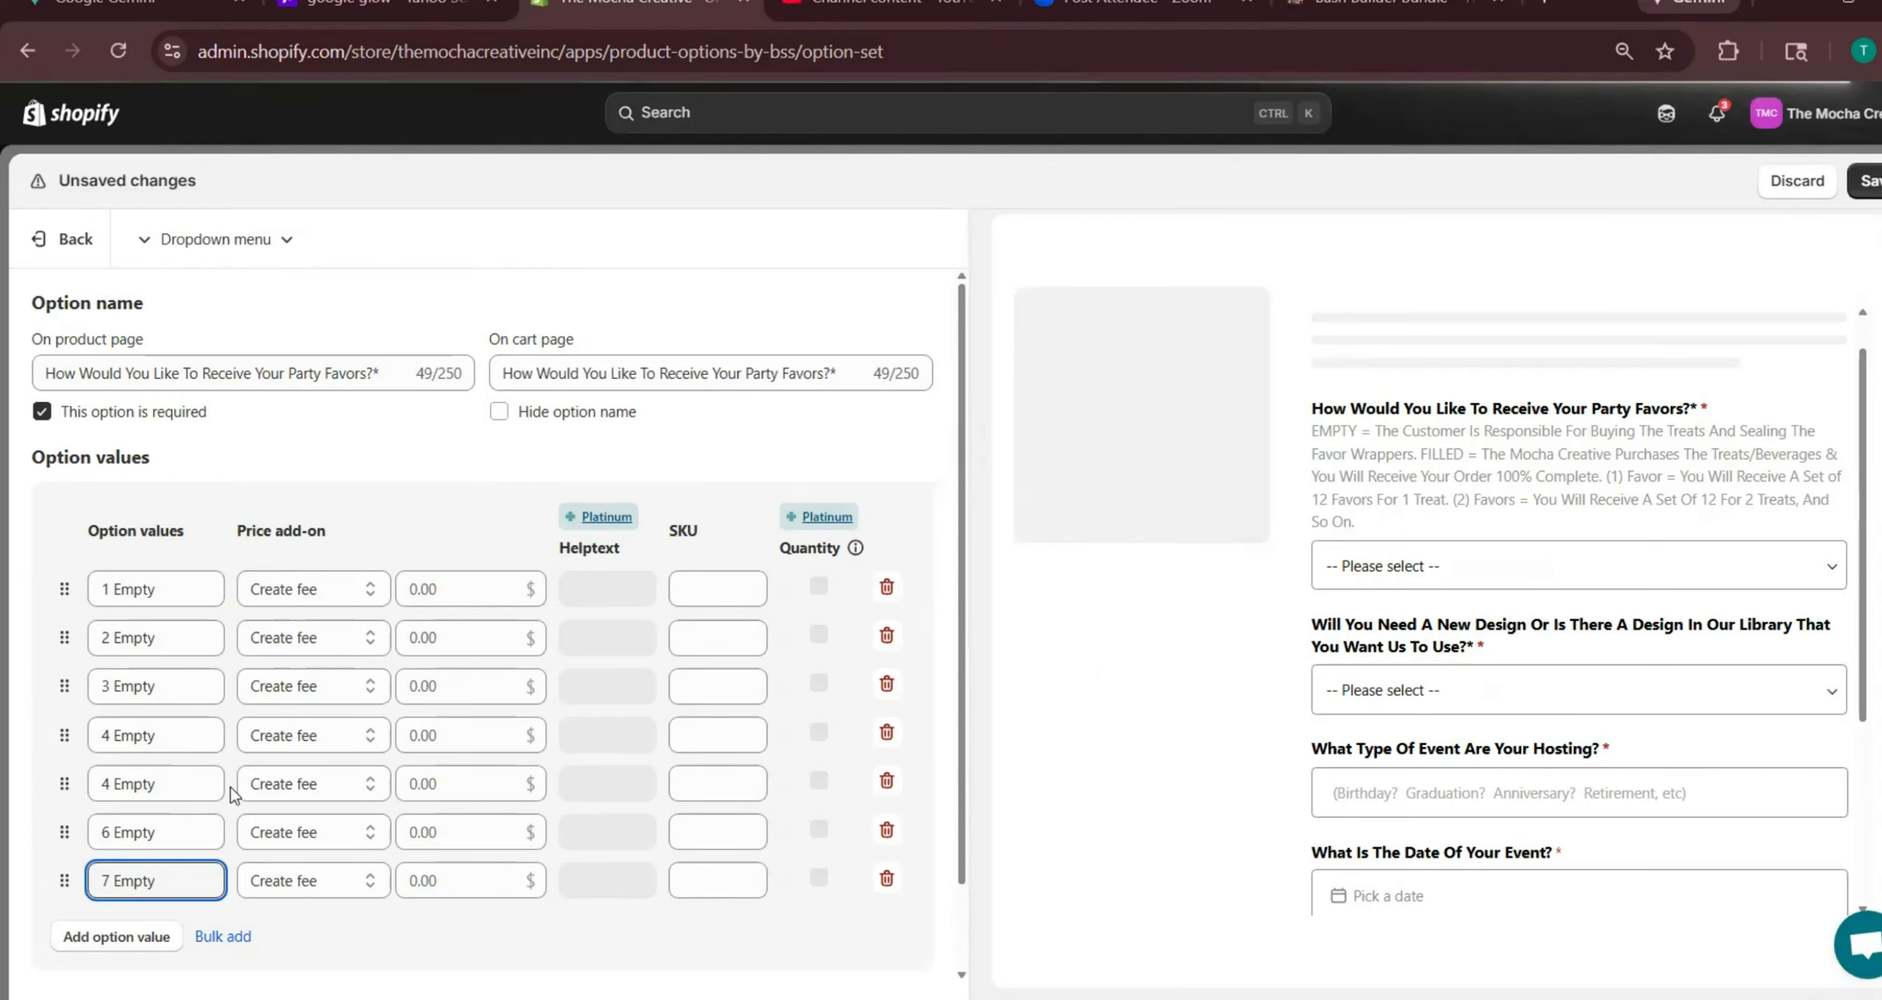
Set the price add-on of the "1 Empty" value to 35
left_click(452, 574)
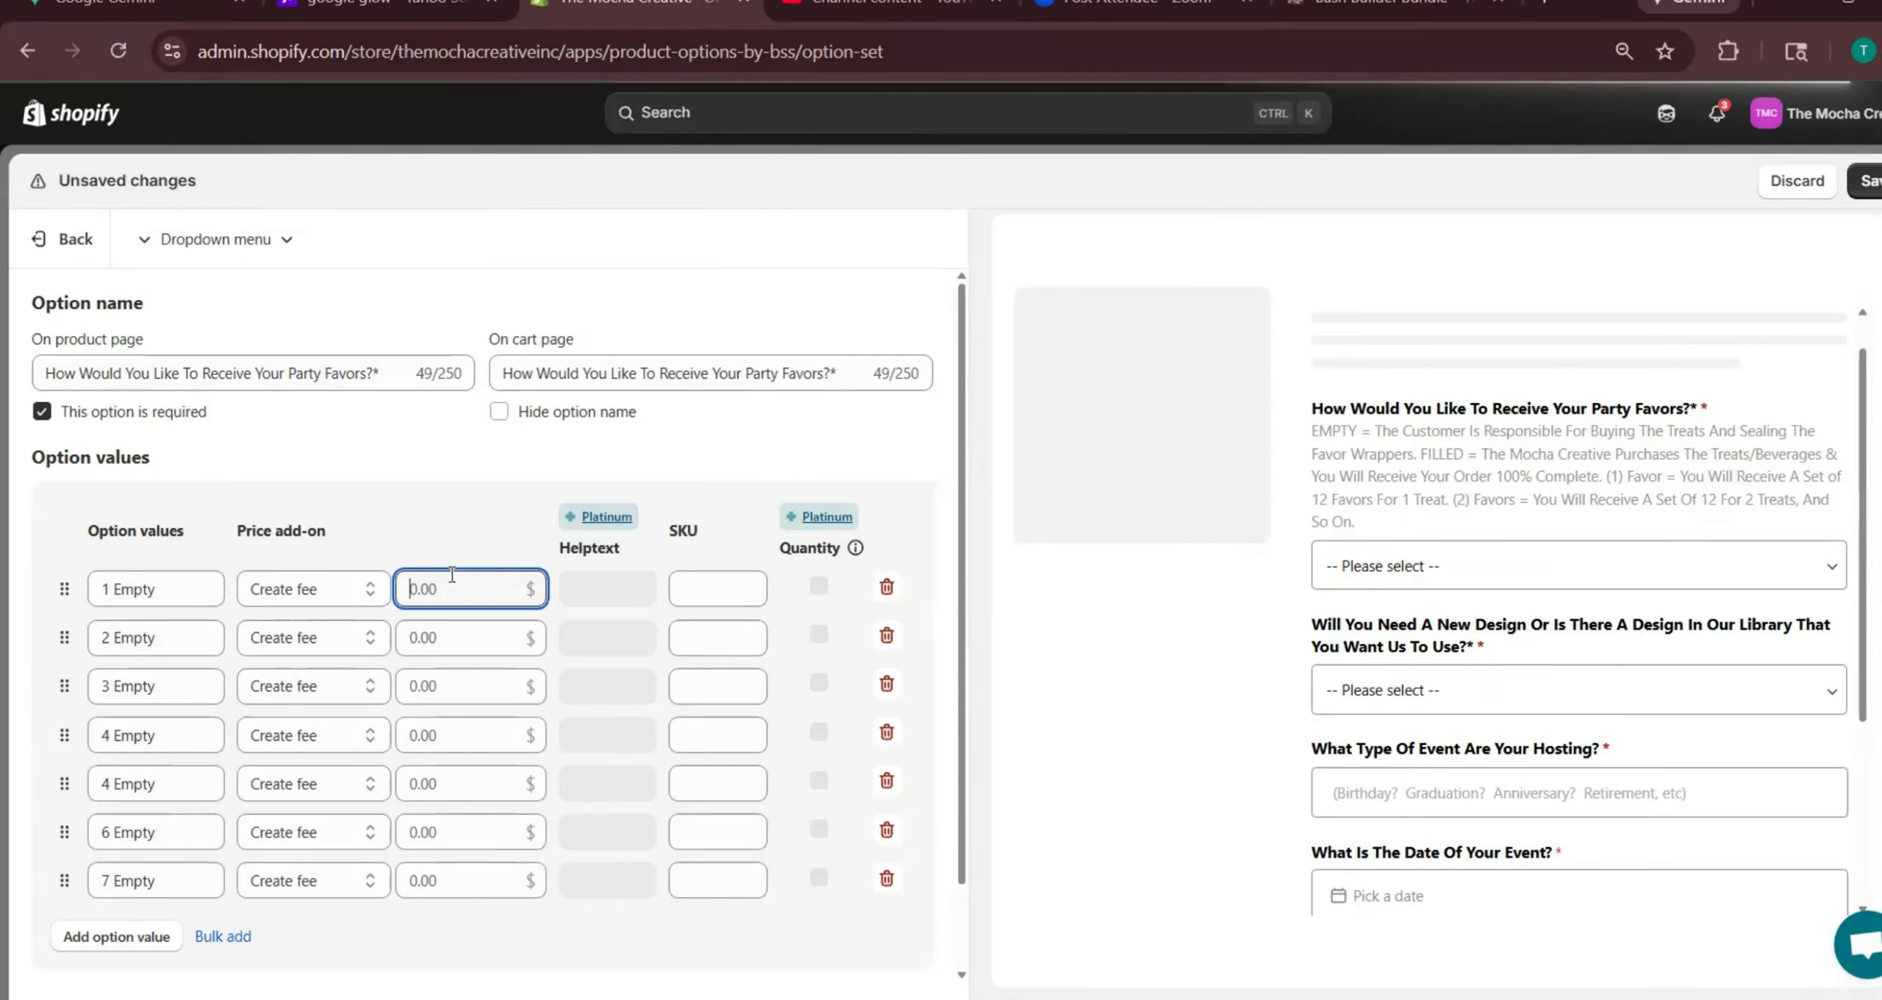
type("4")
key("BackSpace")
type("35")
Open the Custom Crewnecks product page on the storefront, check its base price, and return to the option editor
left_click(1353, 6)
scroll(784, 144, "up", 10)
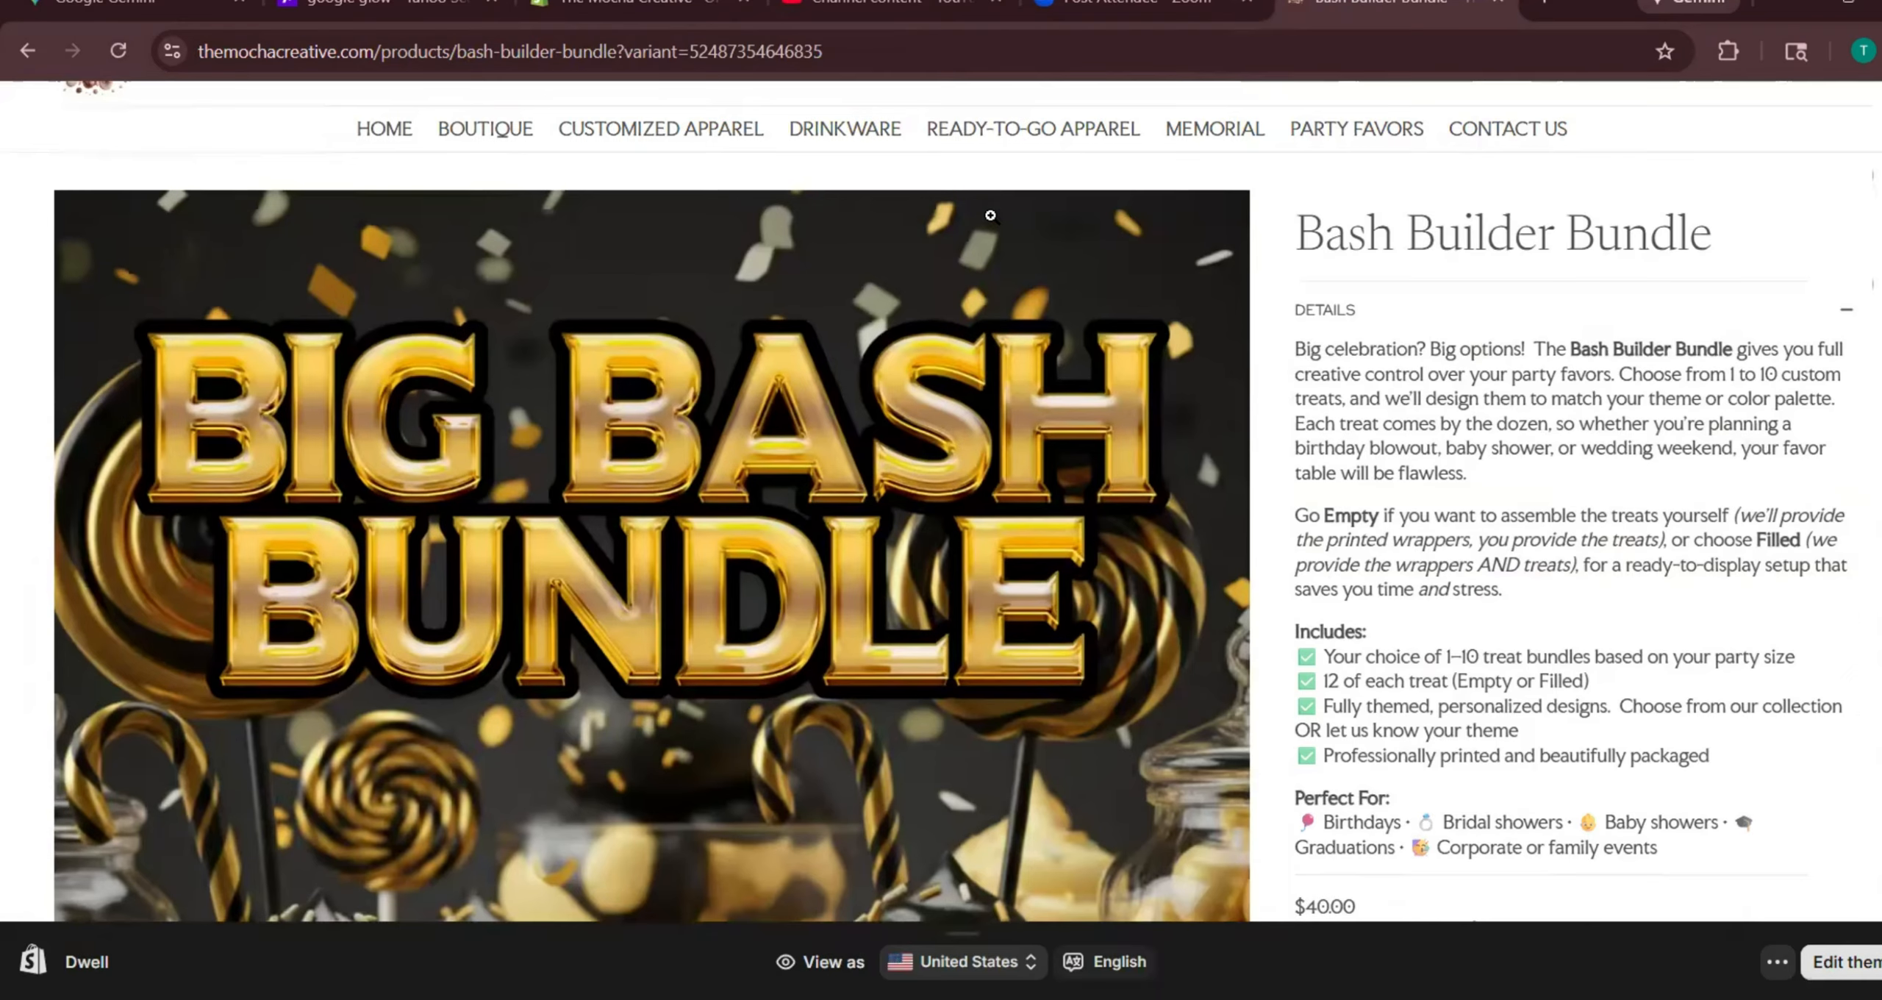
scroll(625, 243, "up", 2)
mouse_move(612, 269)
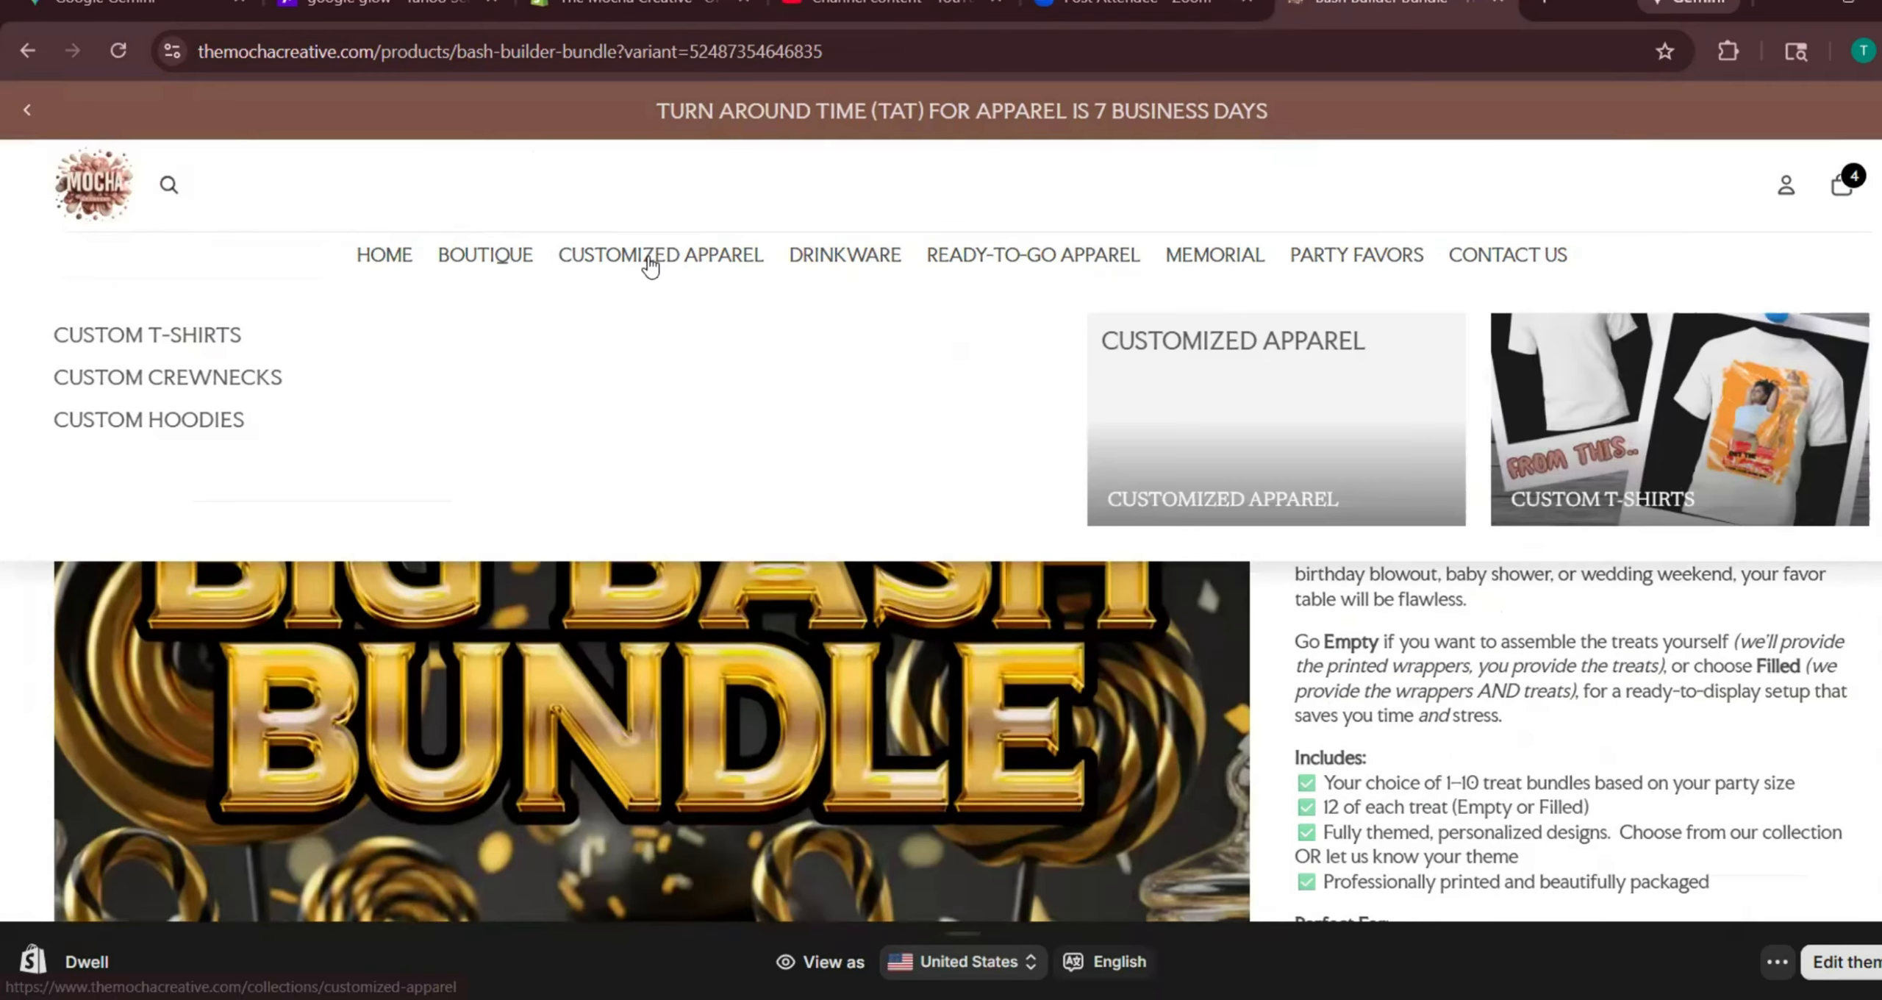
left_click(613, 419)
left_click(672, 547)
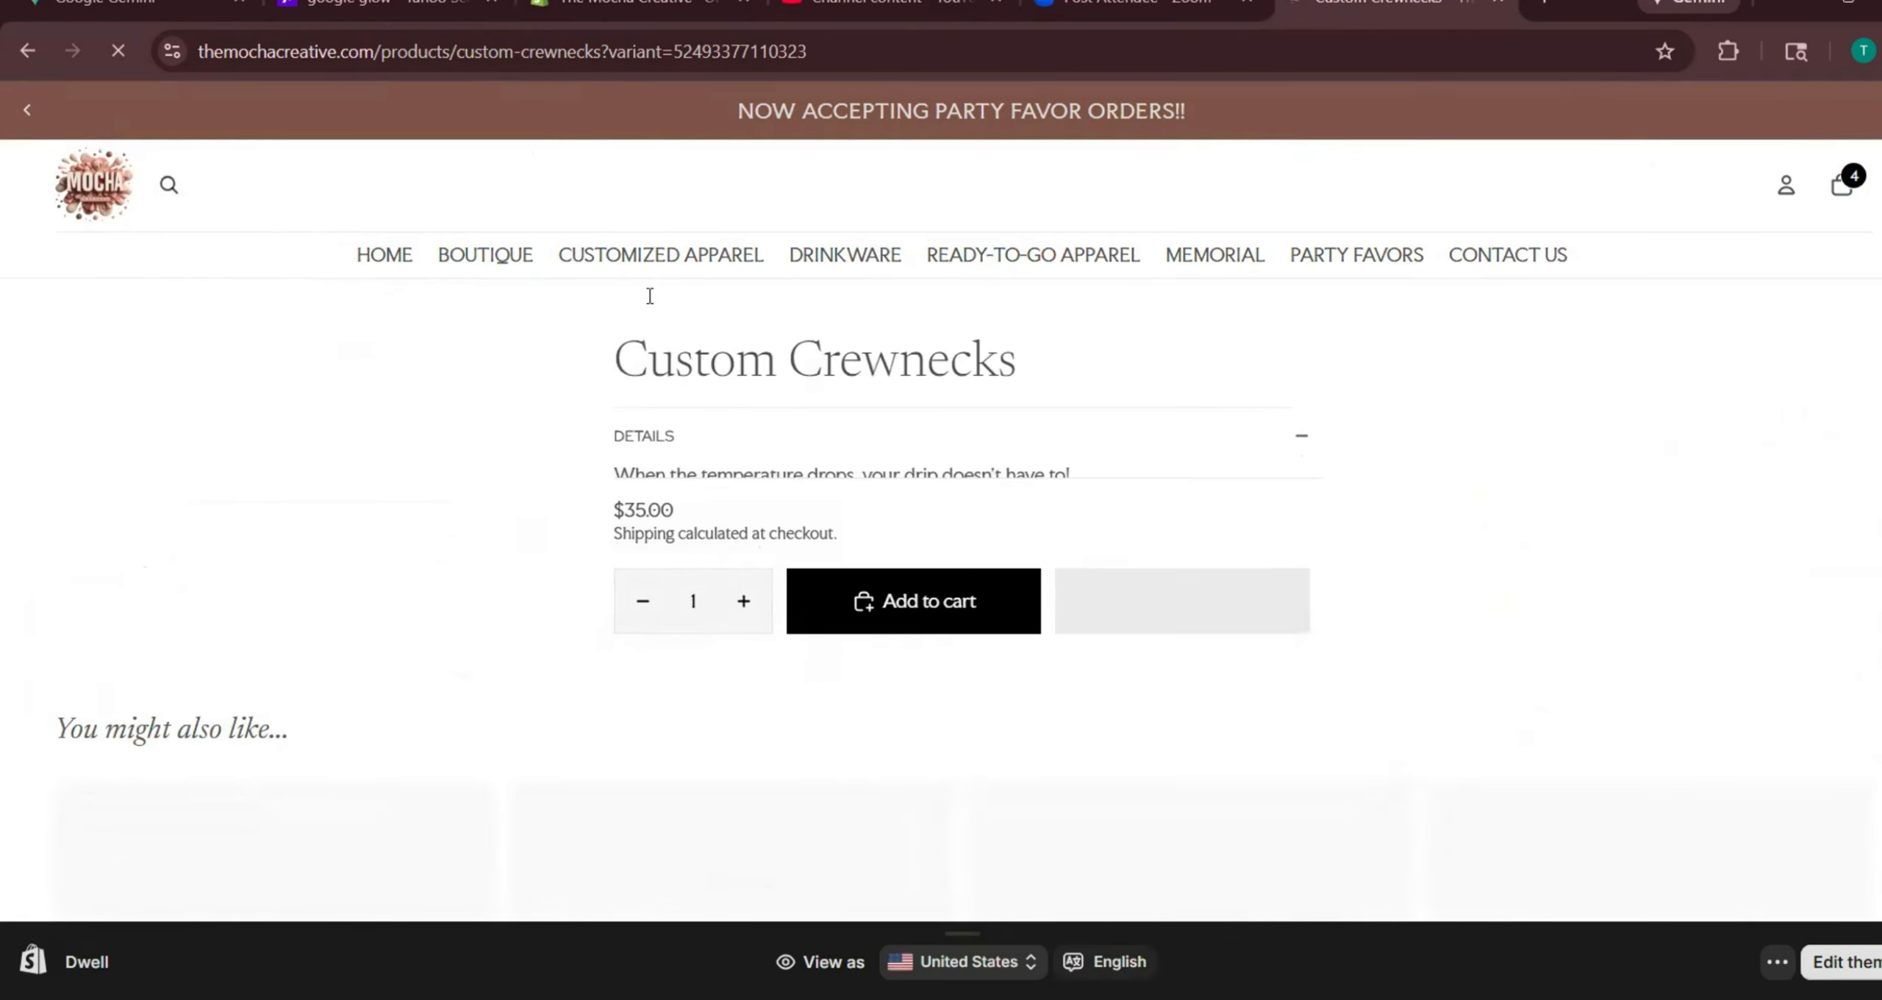
left_click(632, 9)
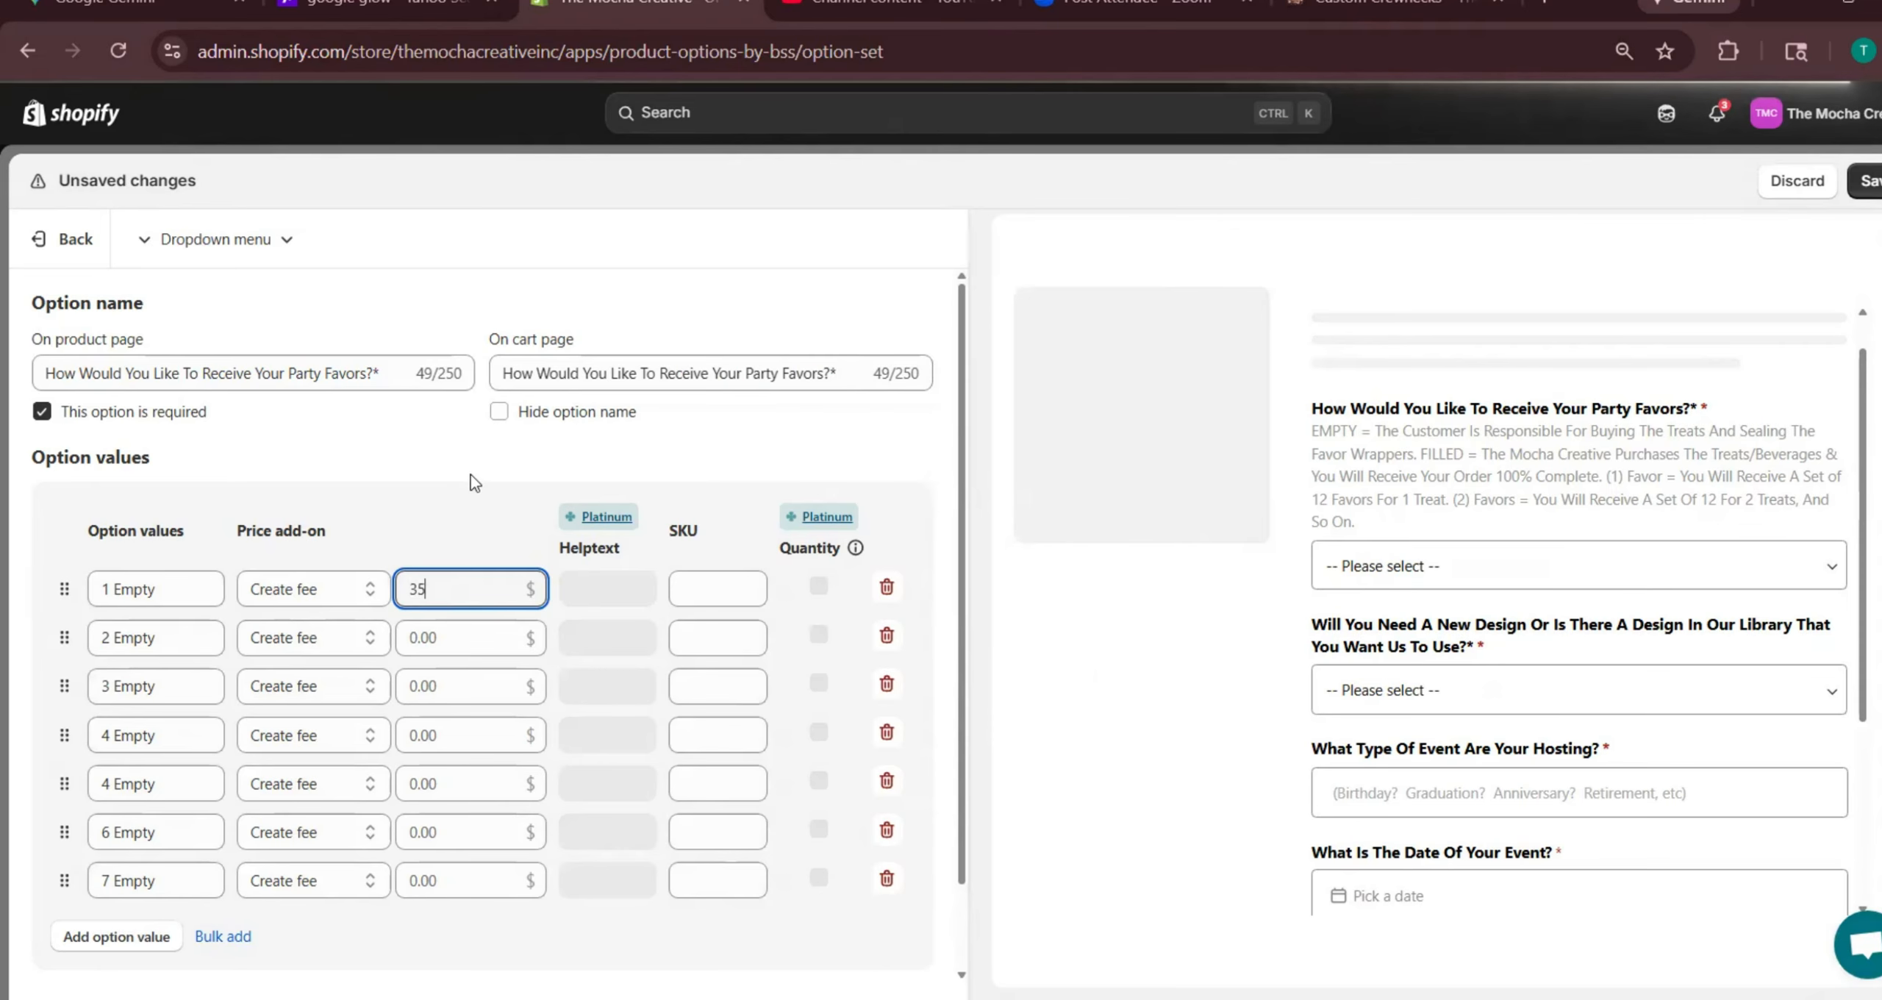
Save the option set, reload the Custom Crewnecks page and check the product price with "1 Empty" selected
key("Return")
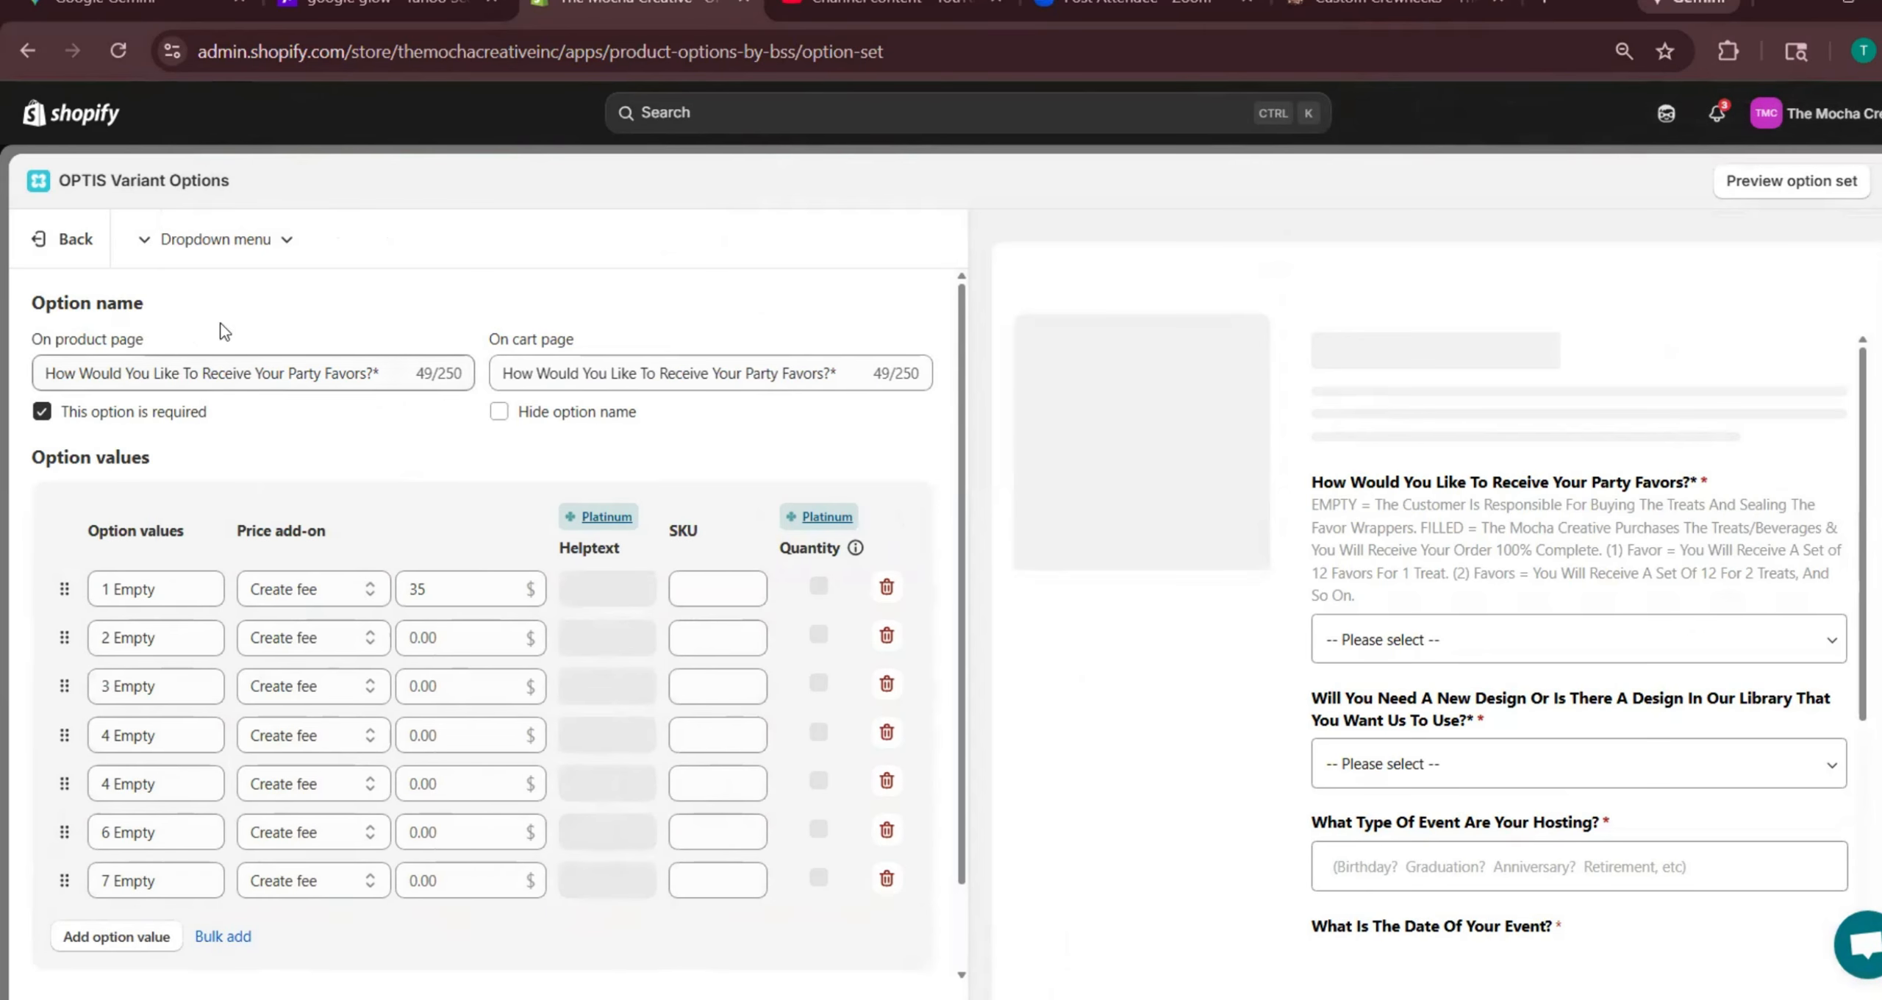
left_click(1375, 6)
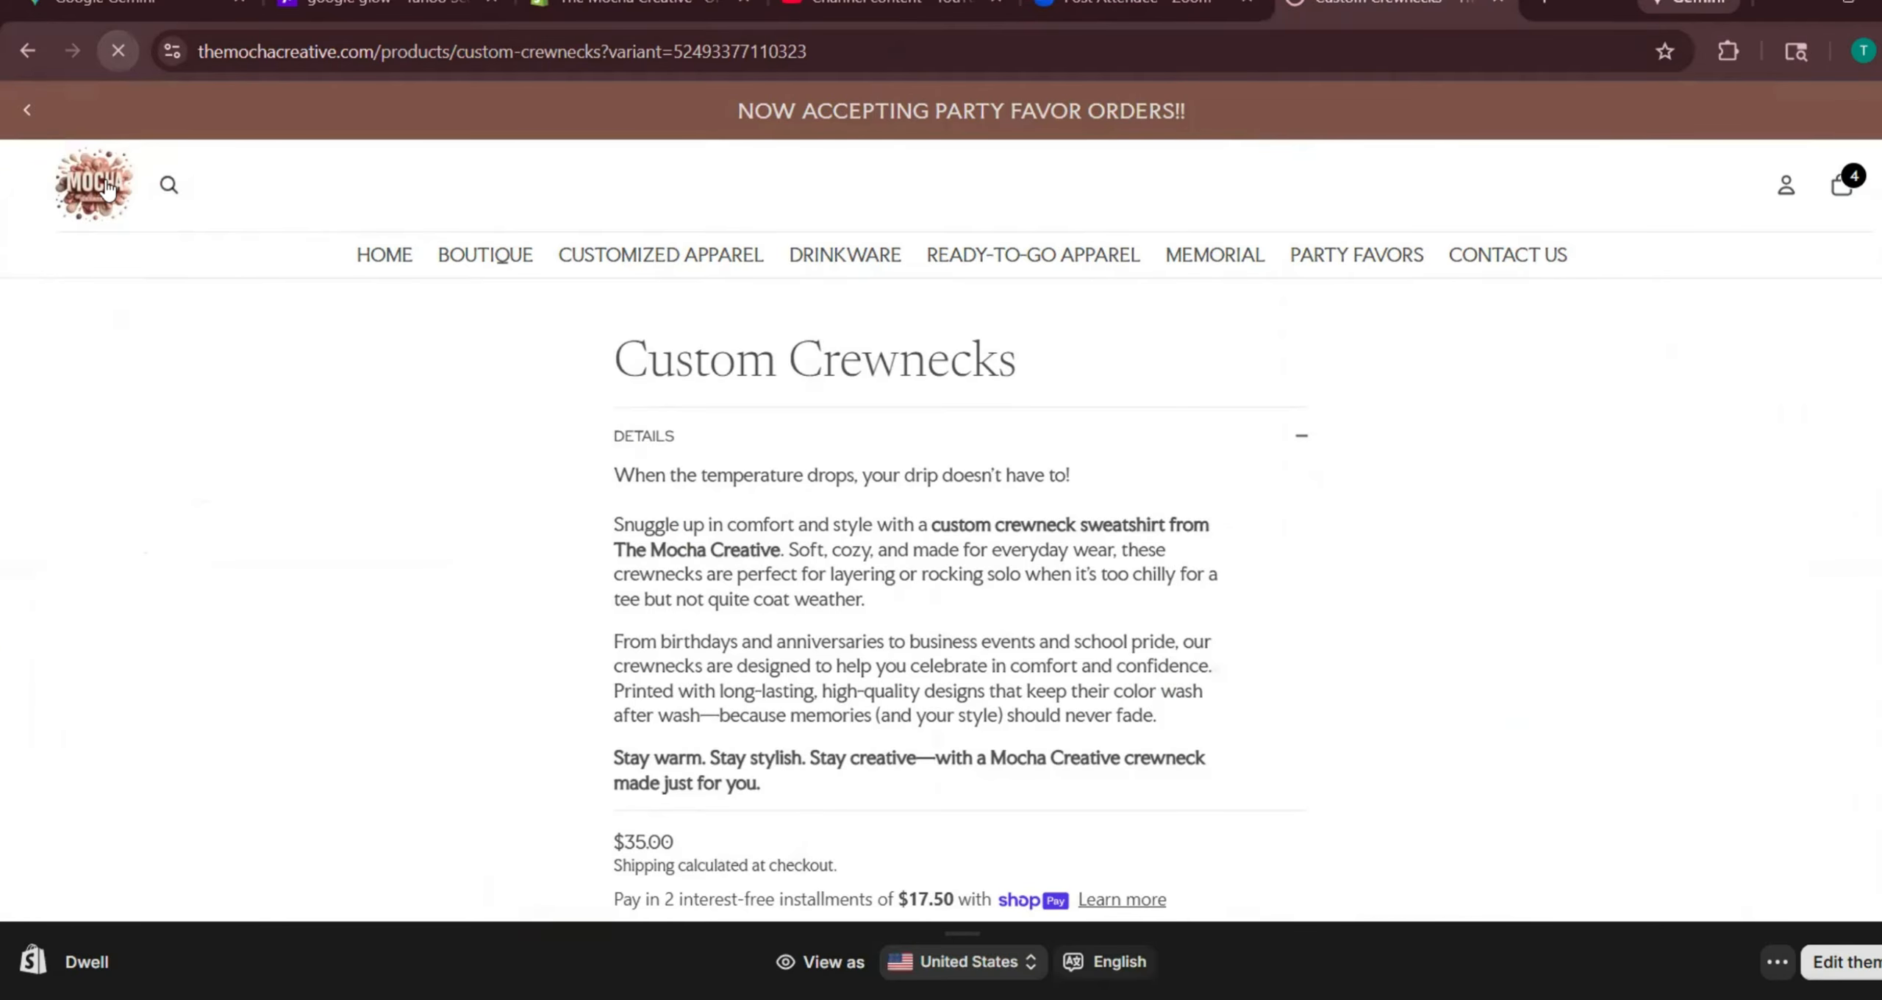
left_click(118, 51)
scroll(680, 402, "down", 5)
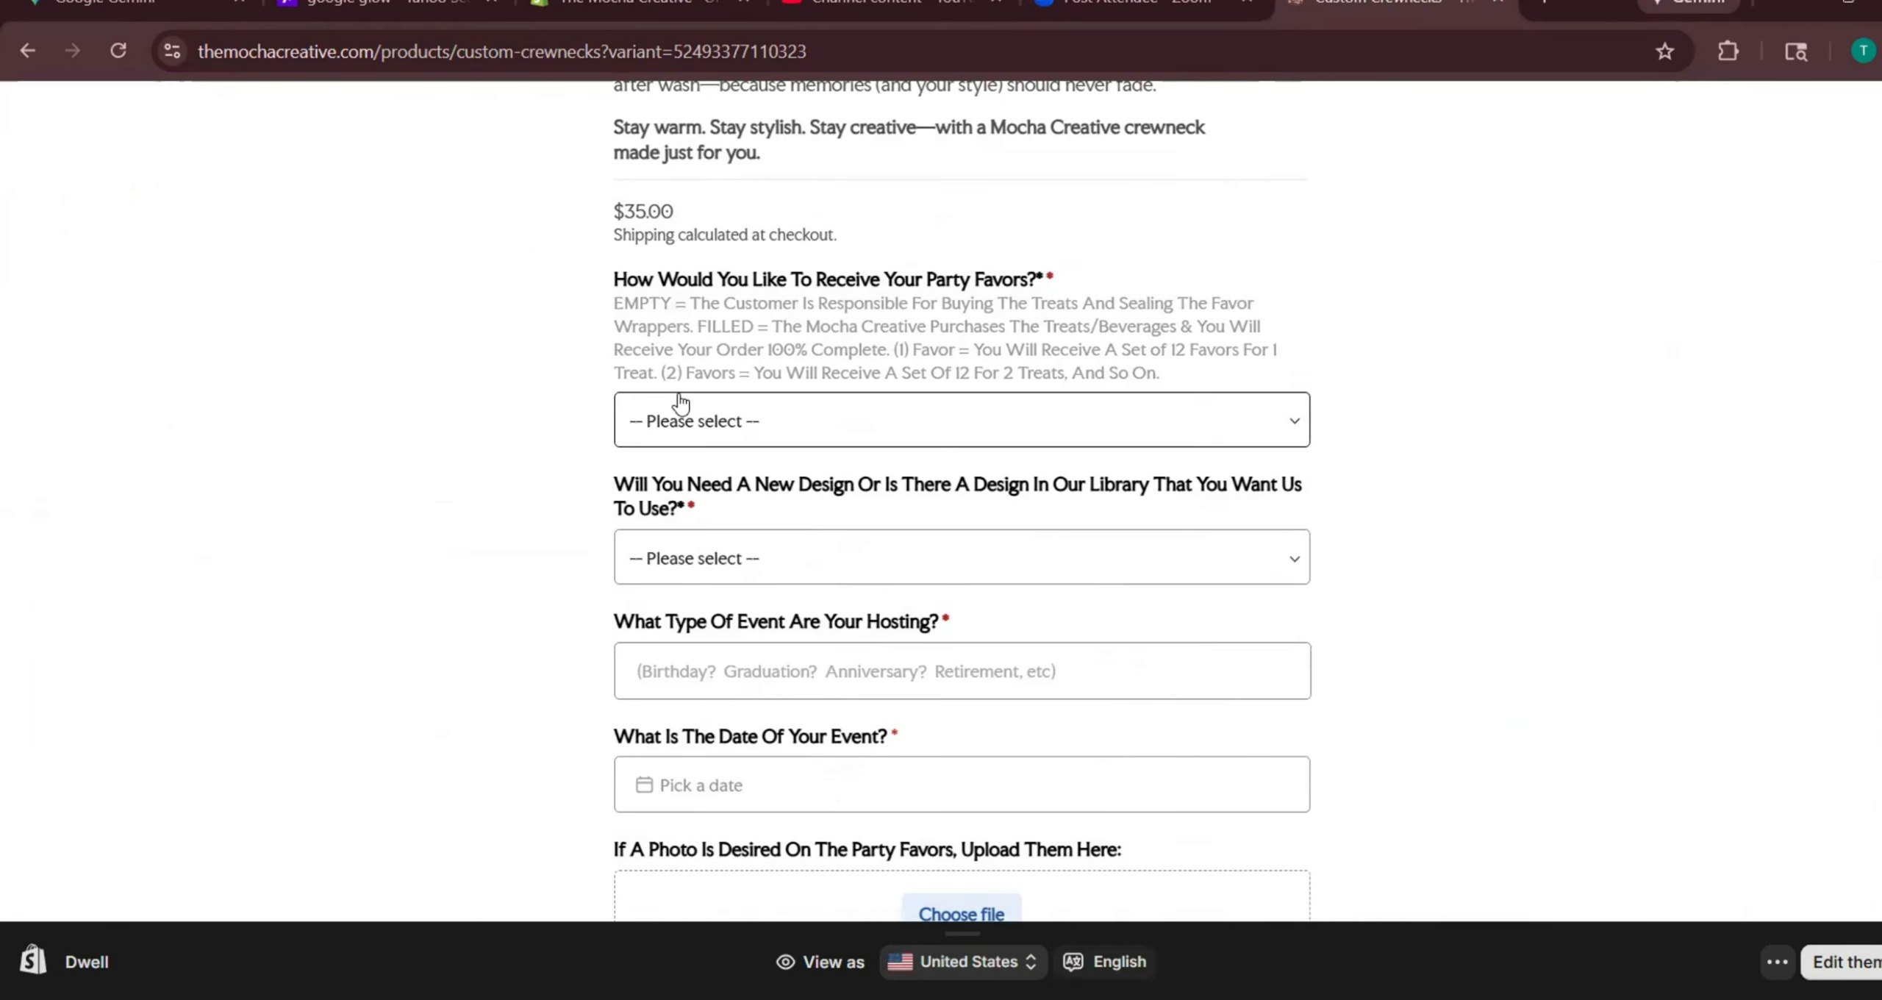
scroll(680, 403, "down", 2)
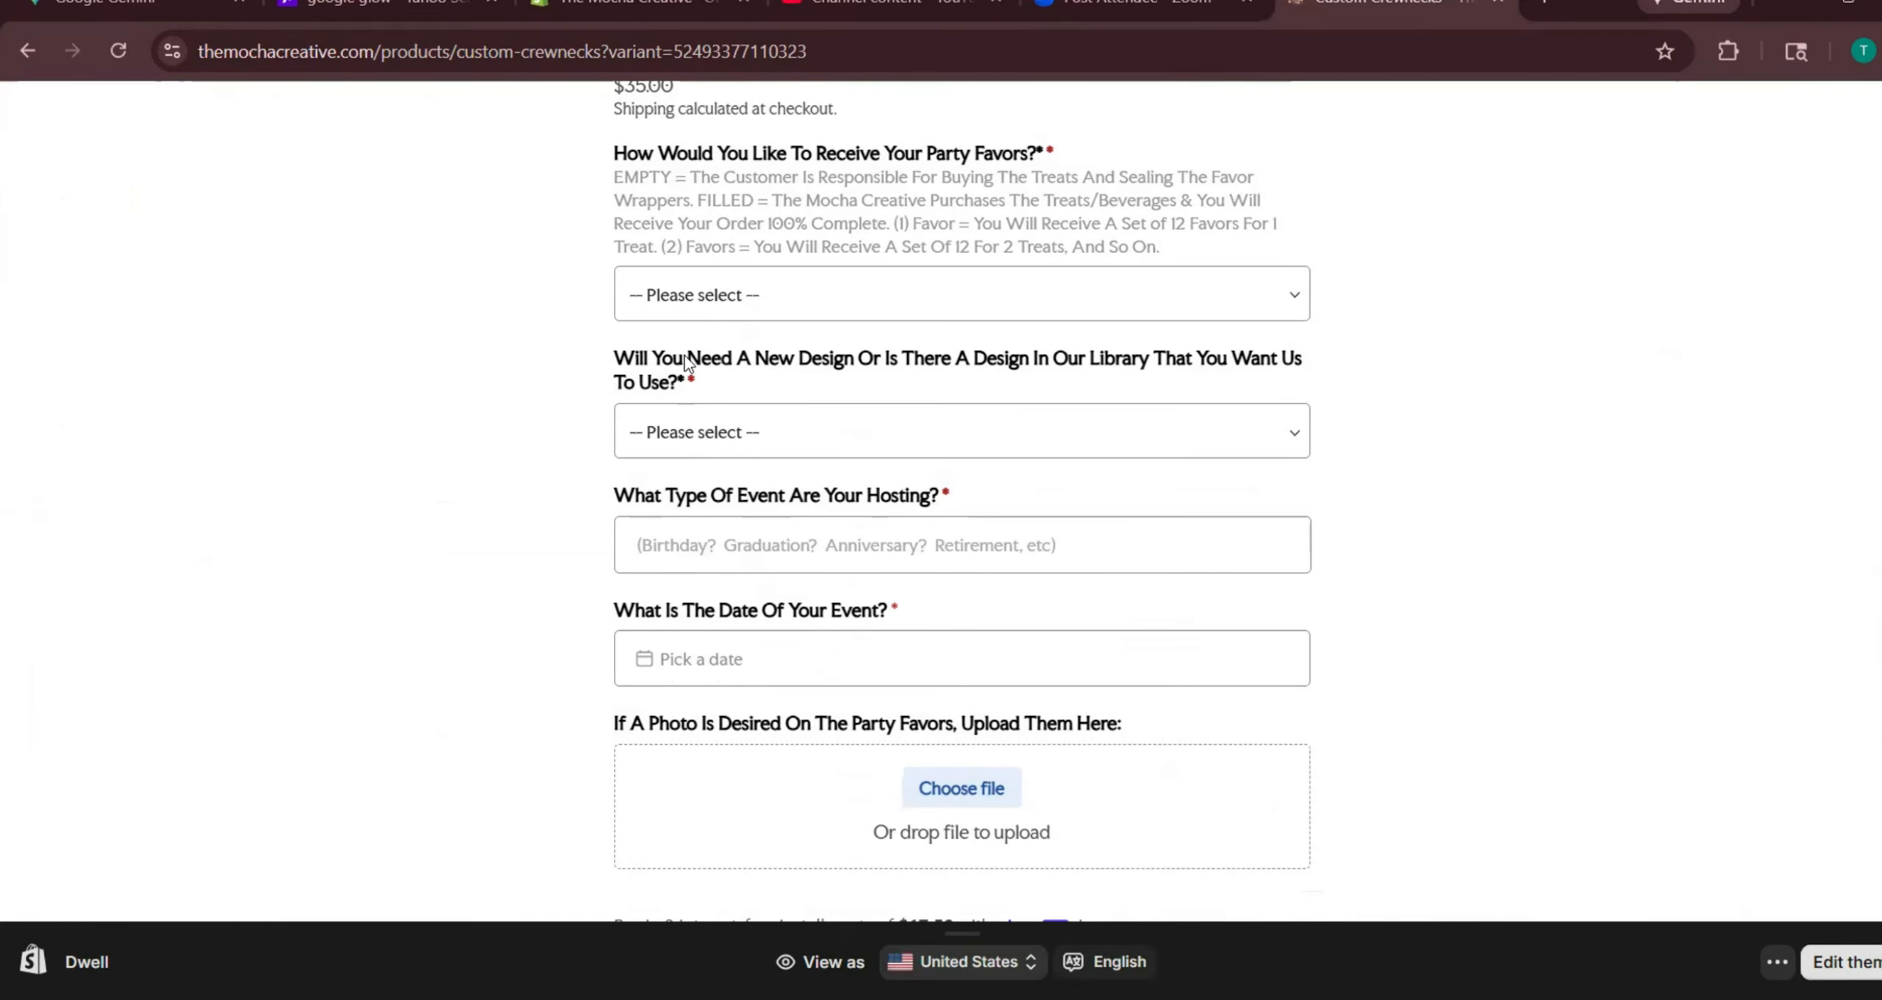
left_click(684, 298)
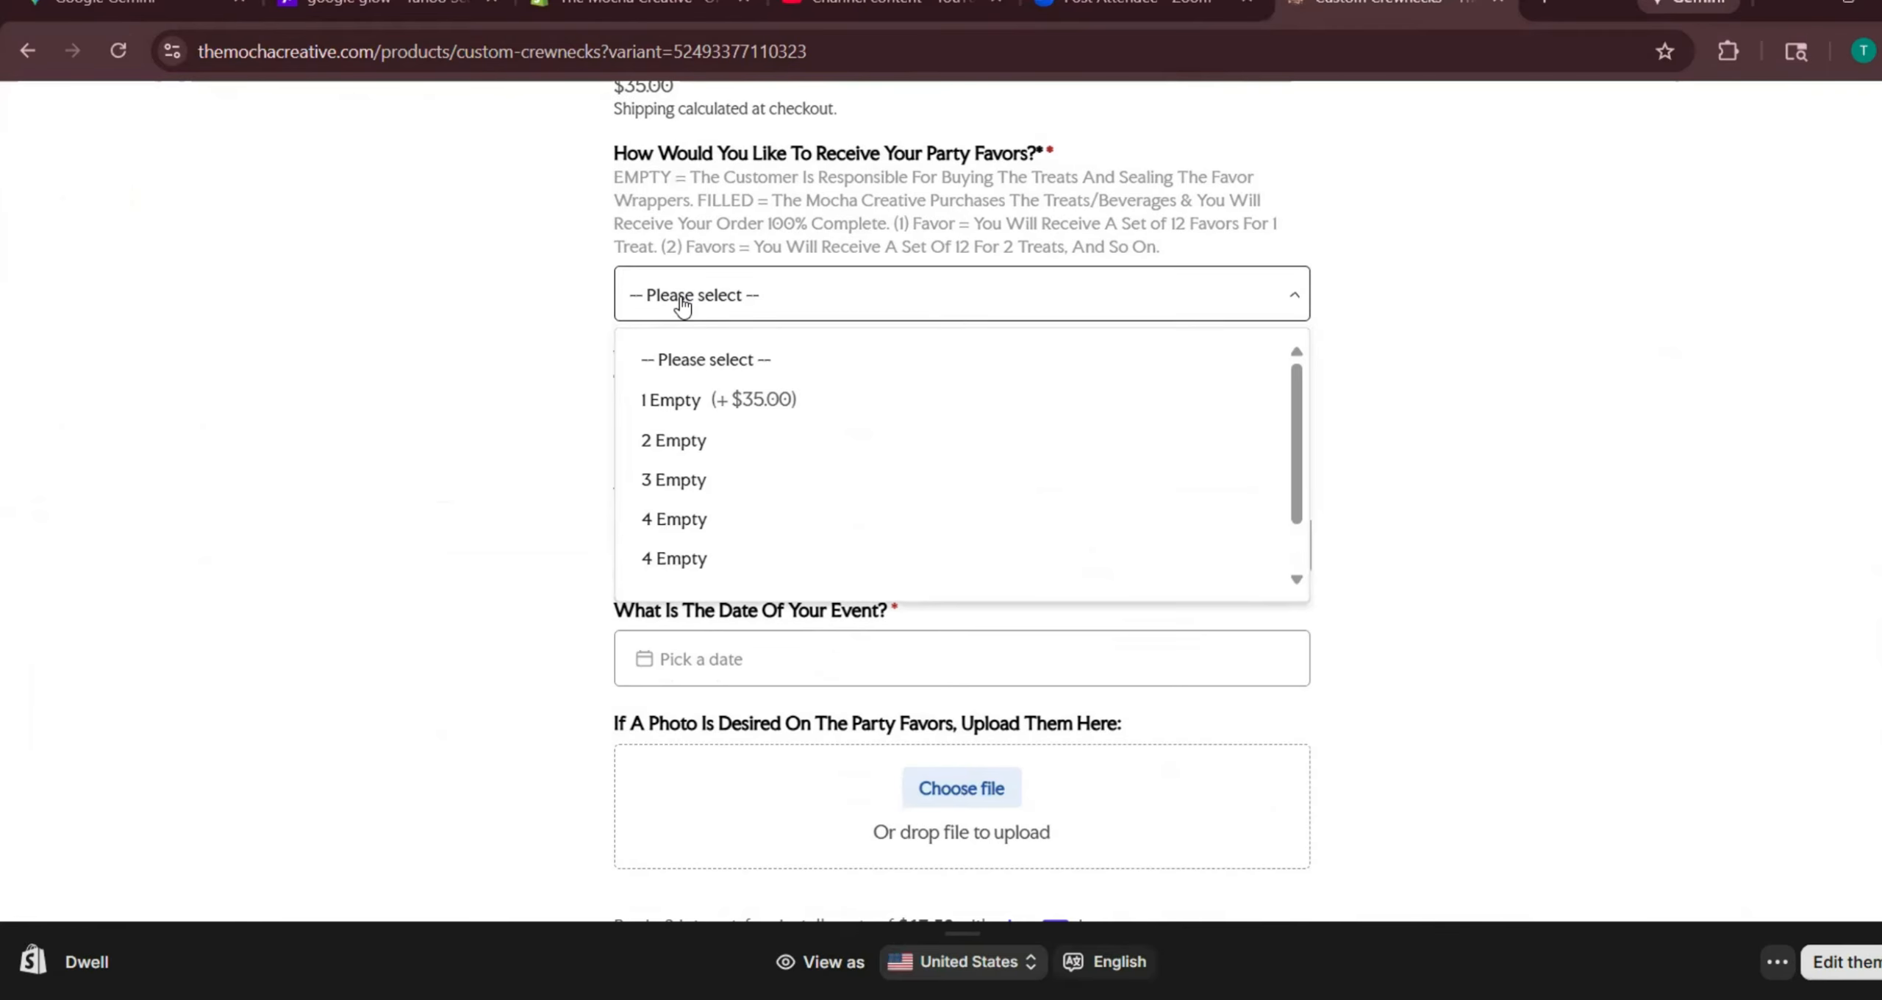
left_click(680, 412)
scroll(651, 195, "up", 2)
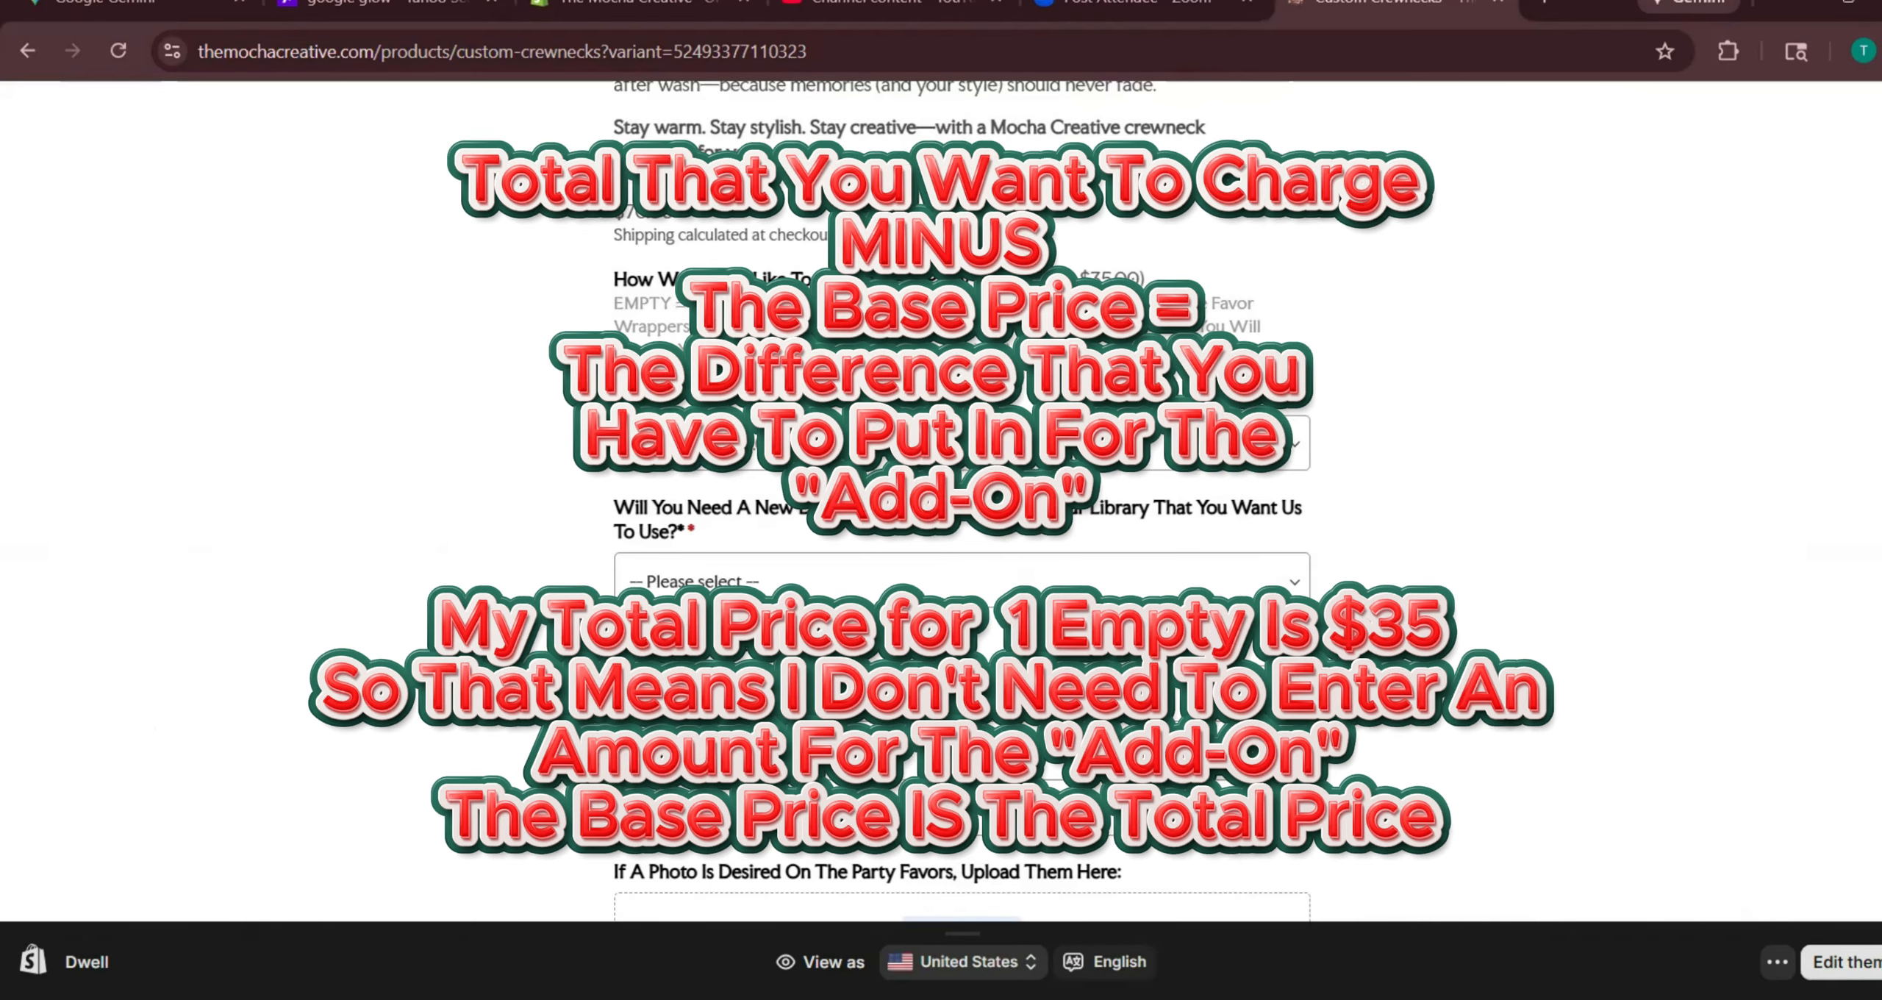
left_click(790, 447)
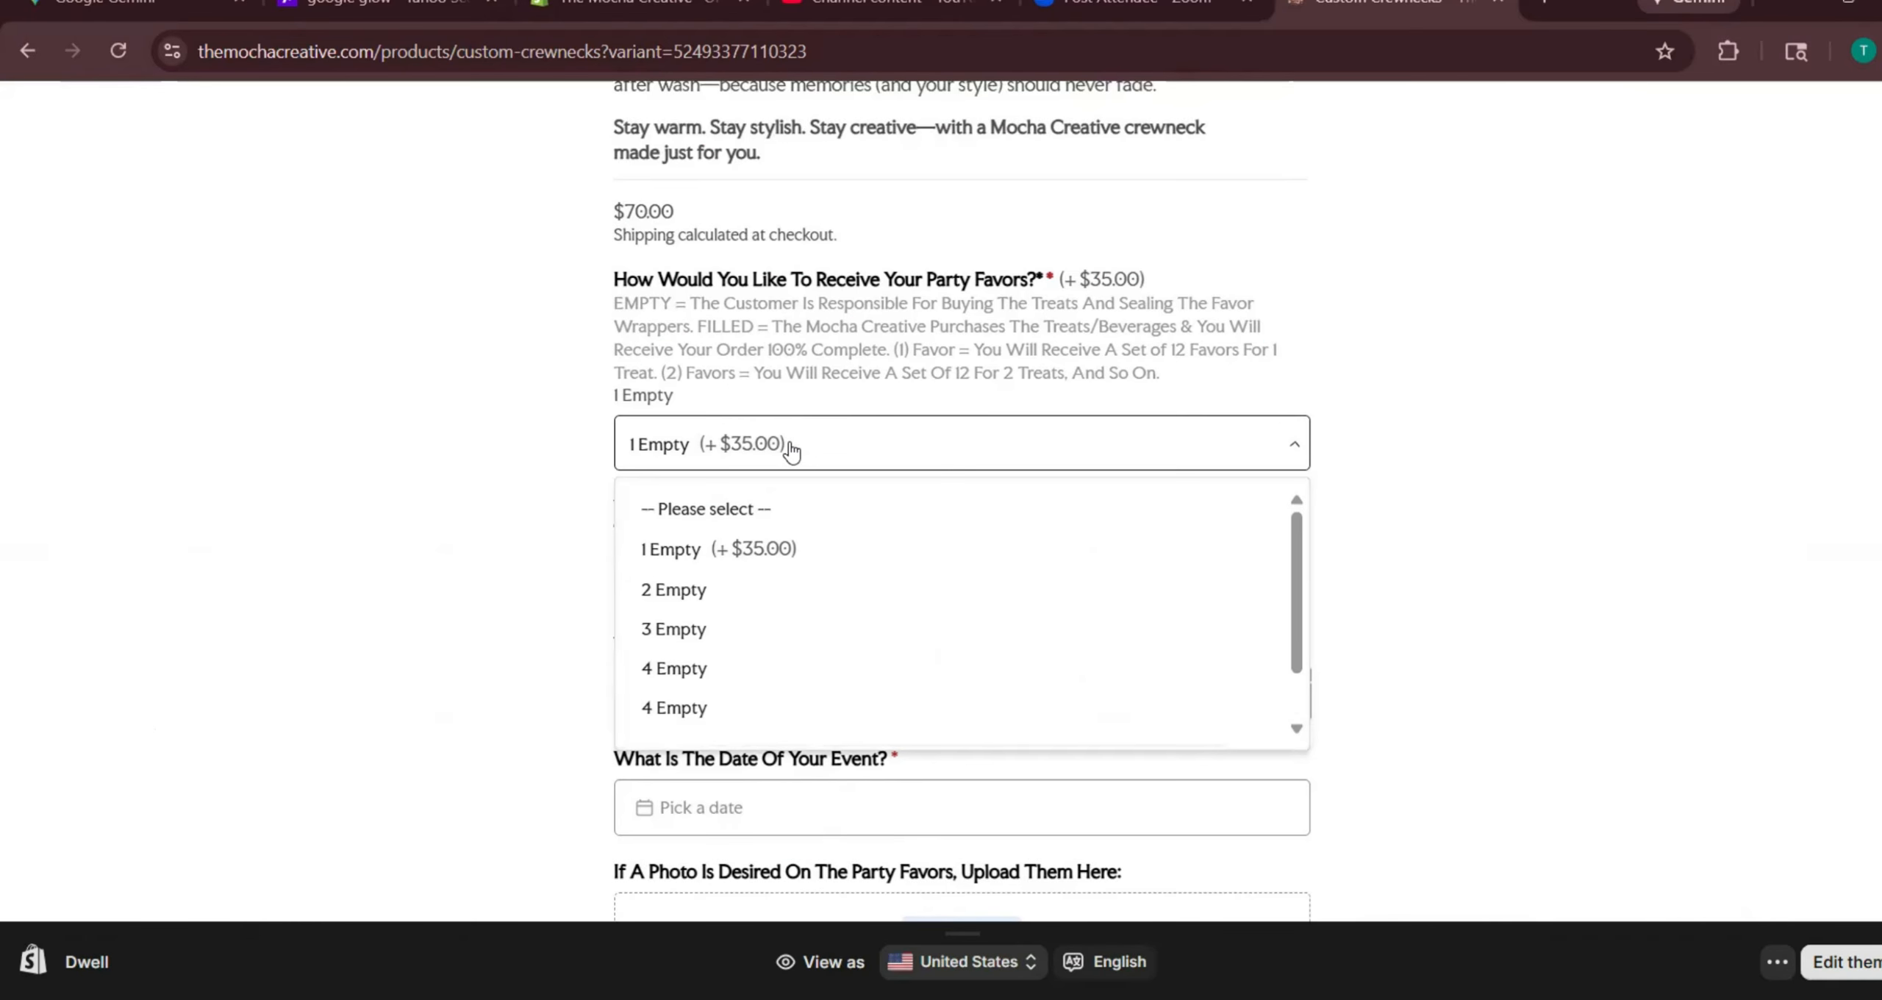
left_click(790, 555)
scroll(688, 189, "up", 5)
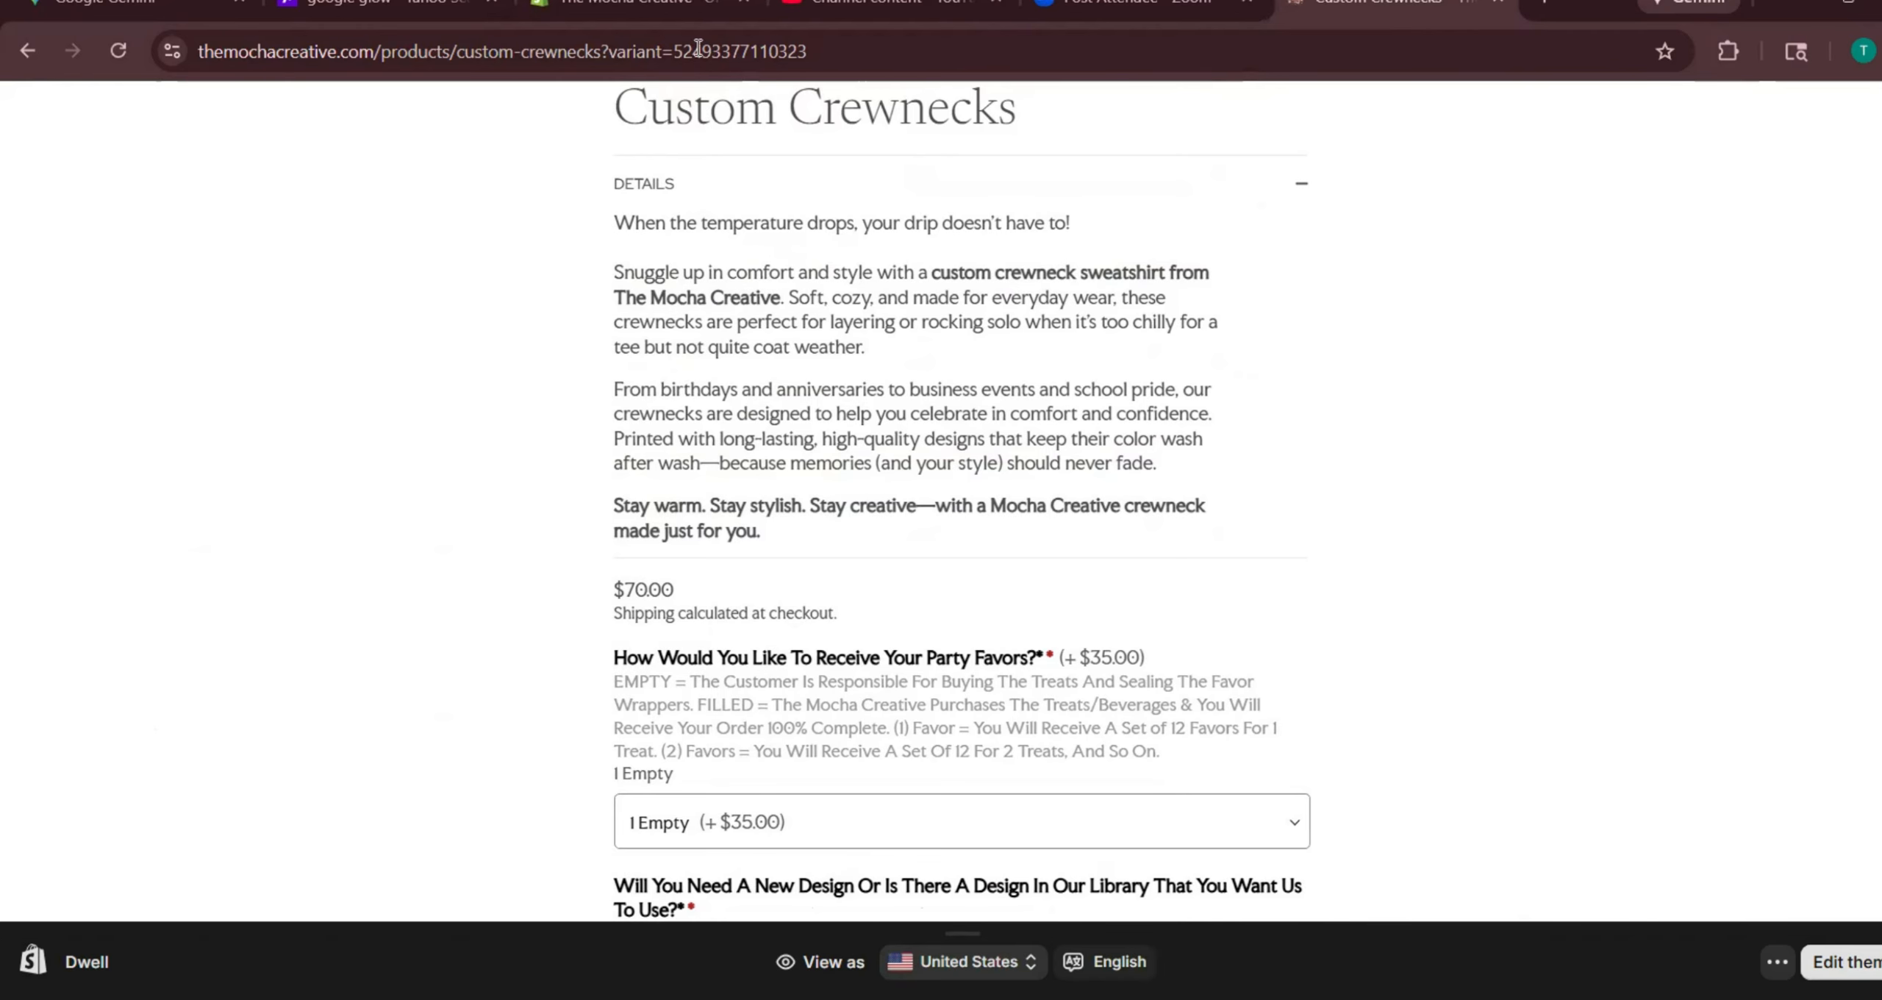
Return to the option editor, set the "1 Empty" price add-on to 0 and save the option set
left_click(658, 5)
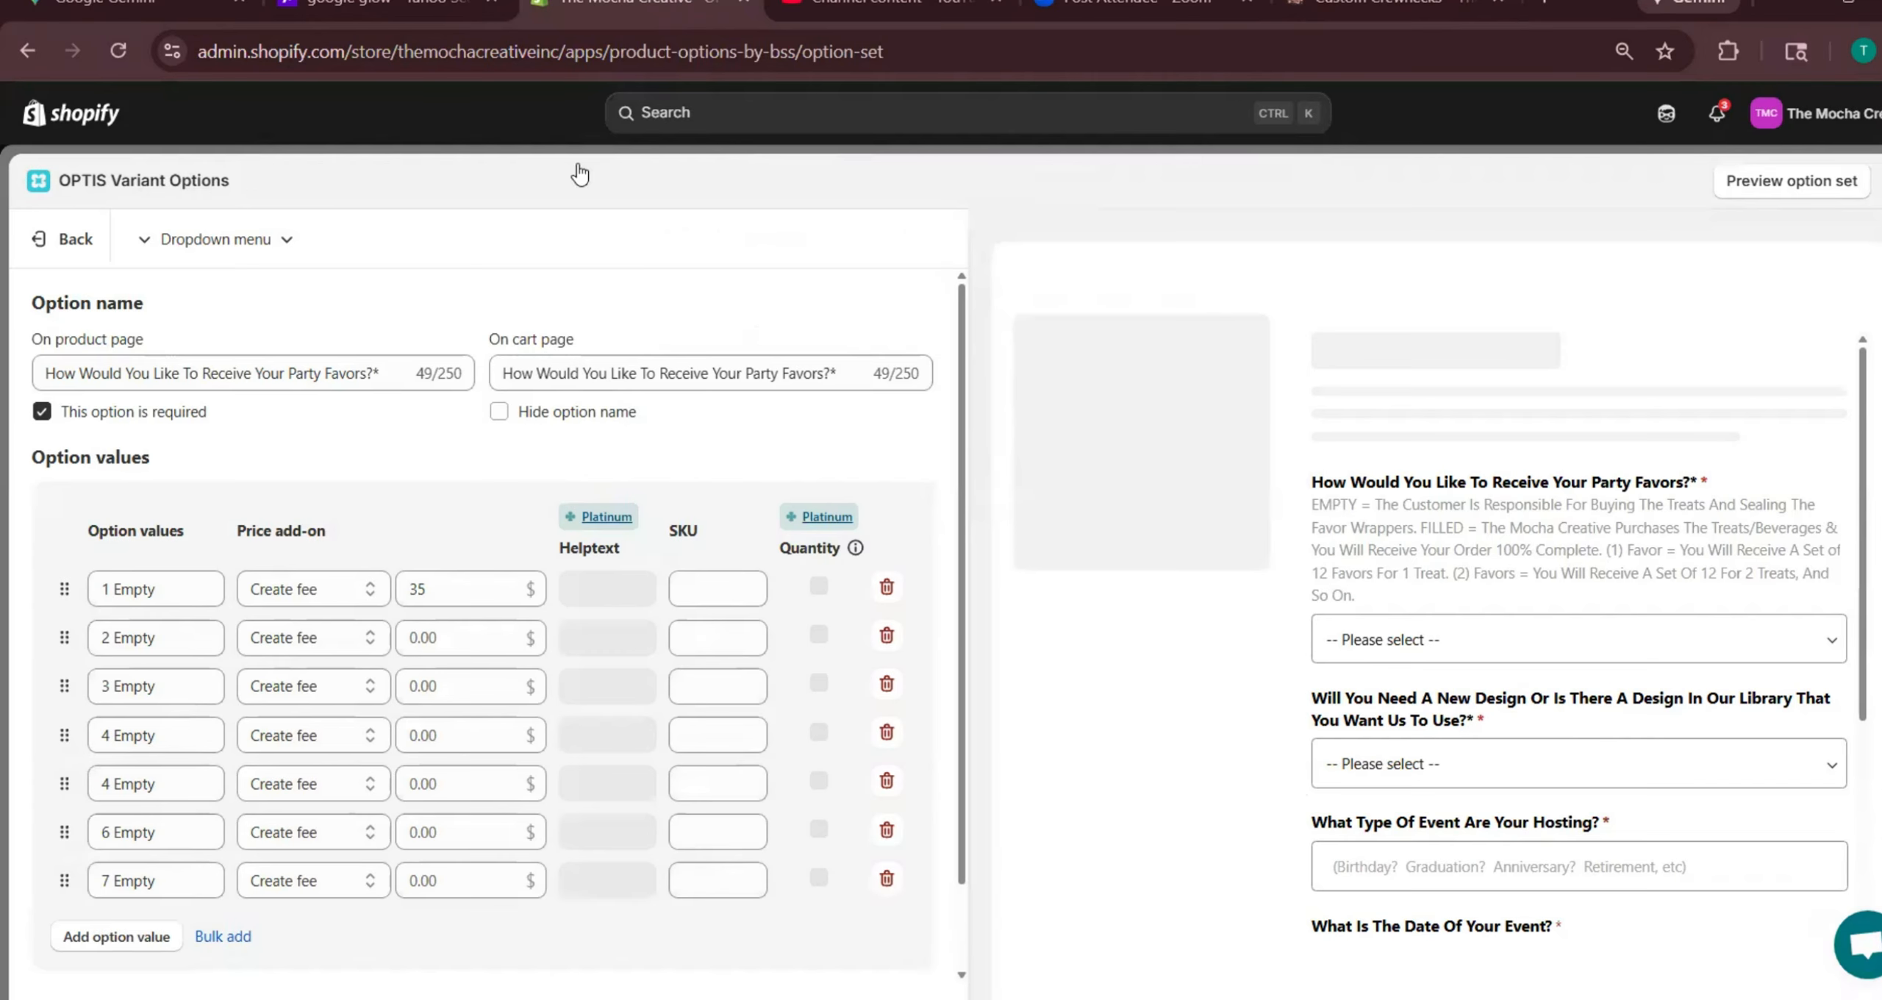
double_click(448, 591)
type("0")
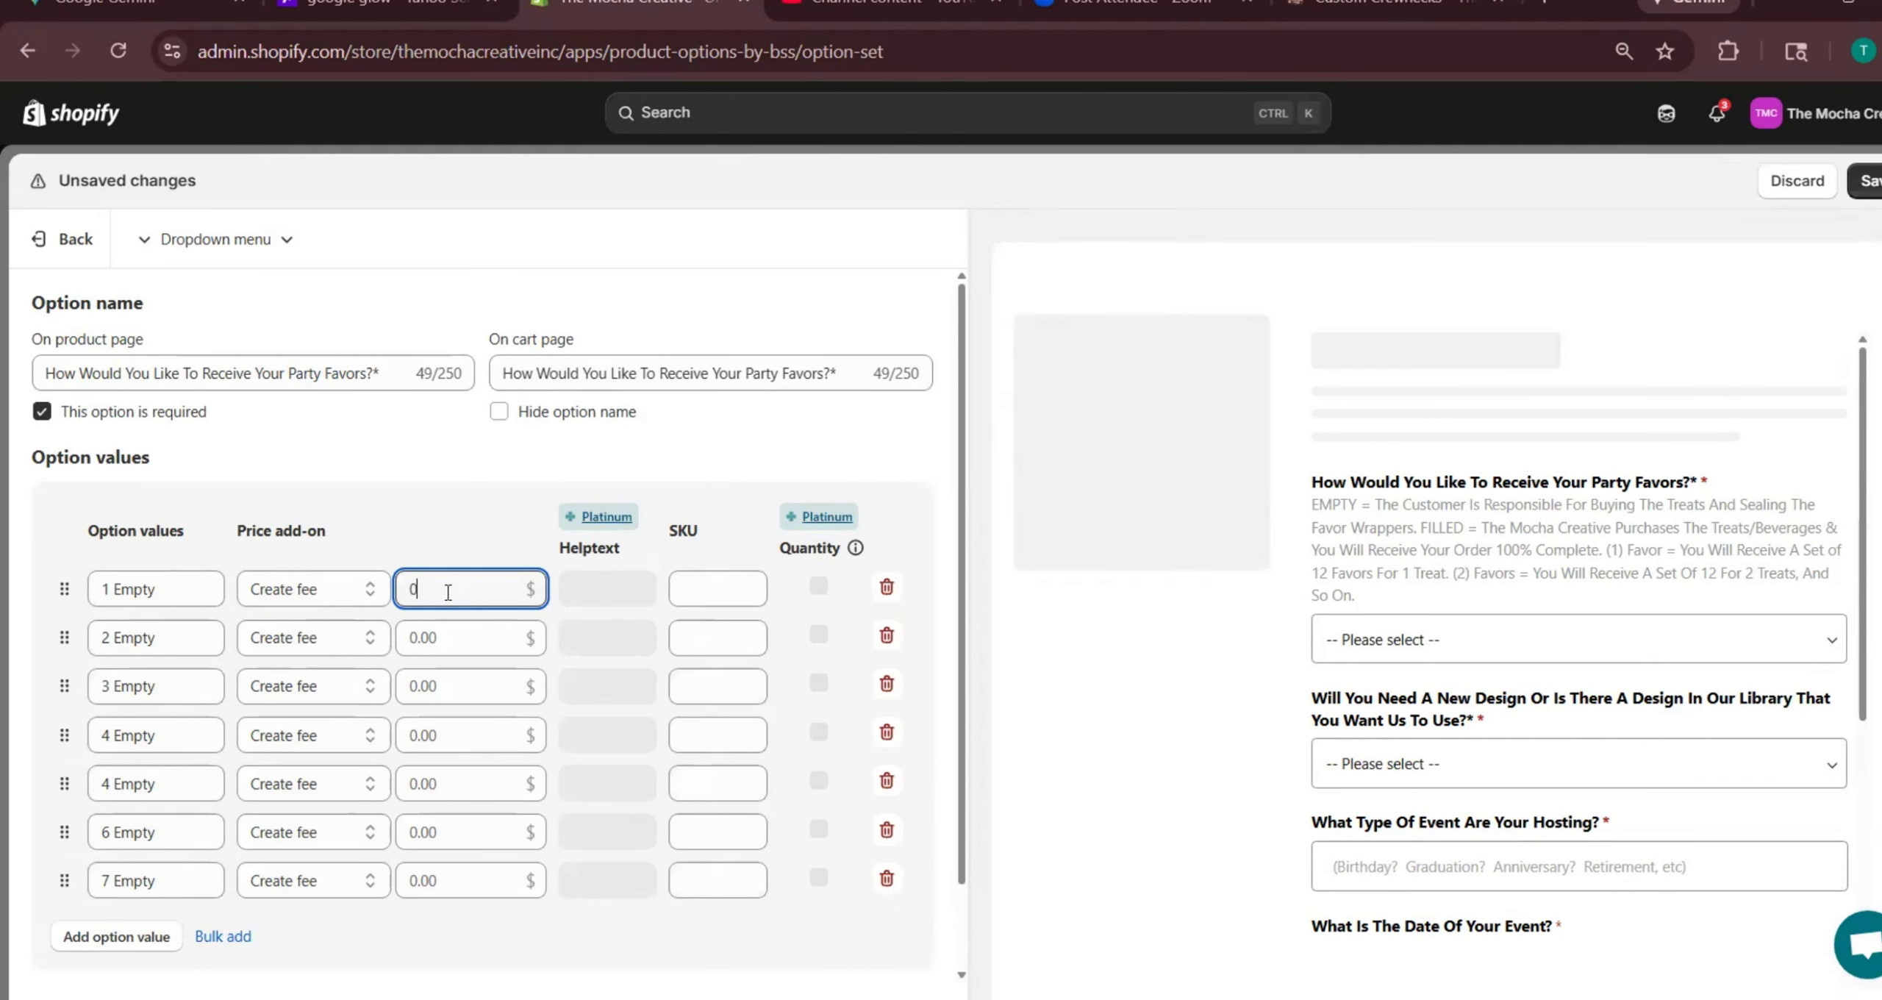
left_click(1863, 193)
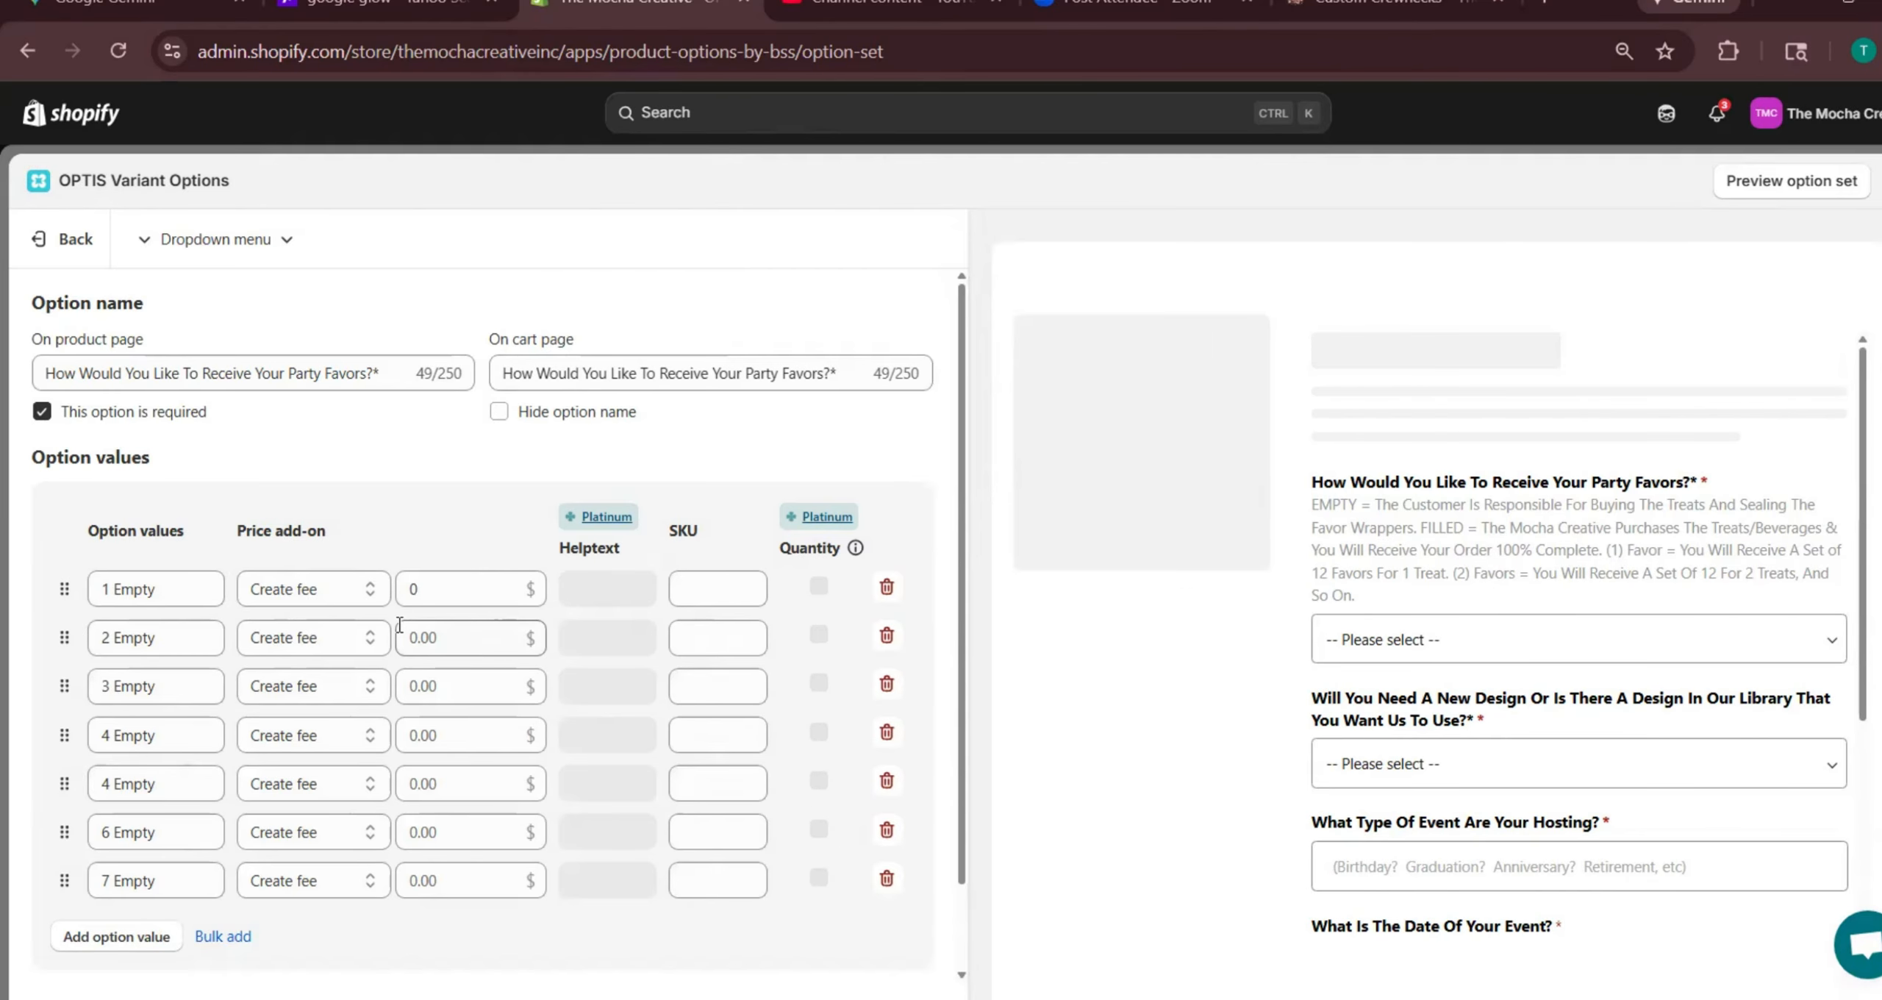
Set the price add-ons to 45 for "2 Empty" and 80 for "3 Empty", and save the option set
left_click(496, 626)
type("45")
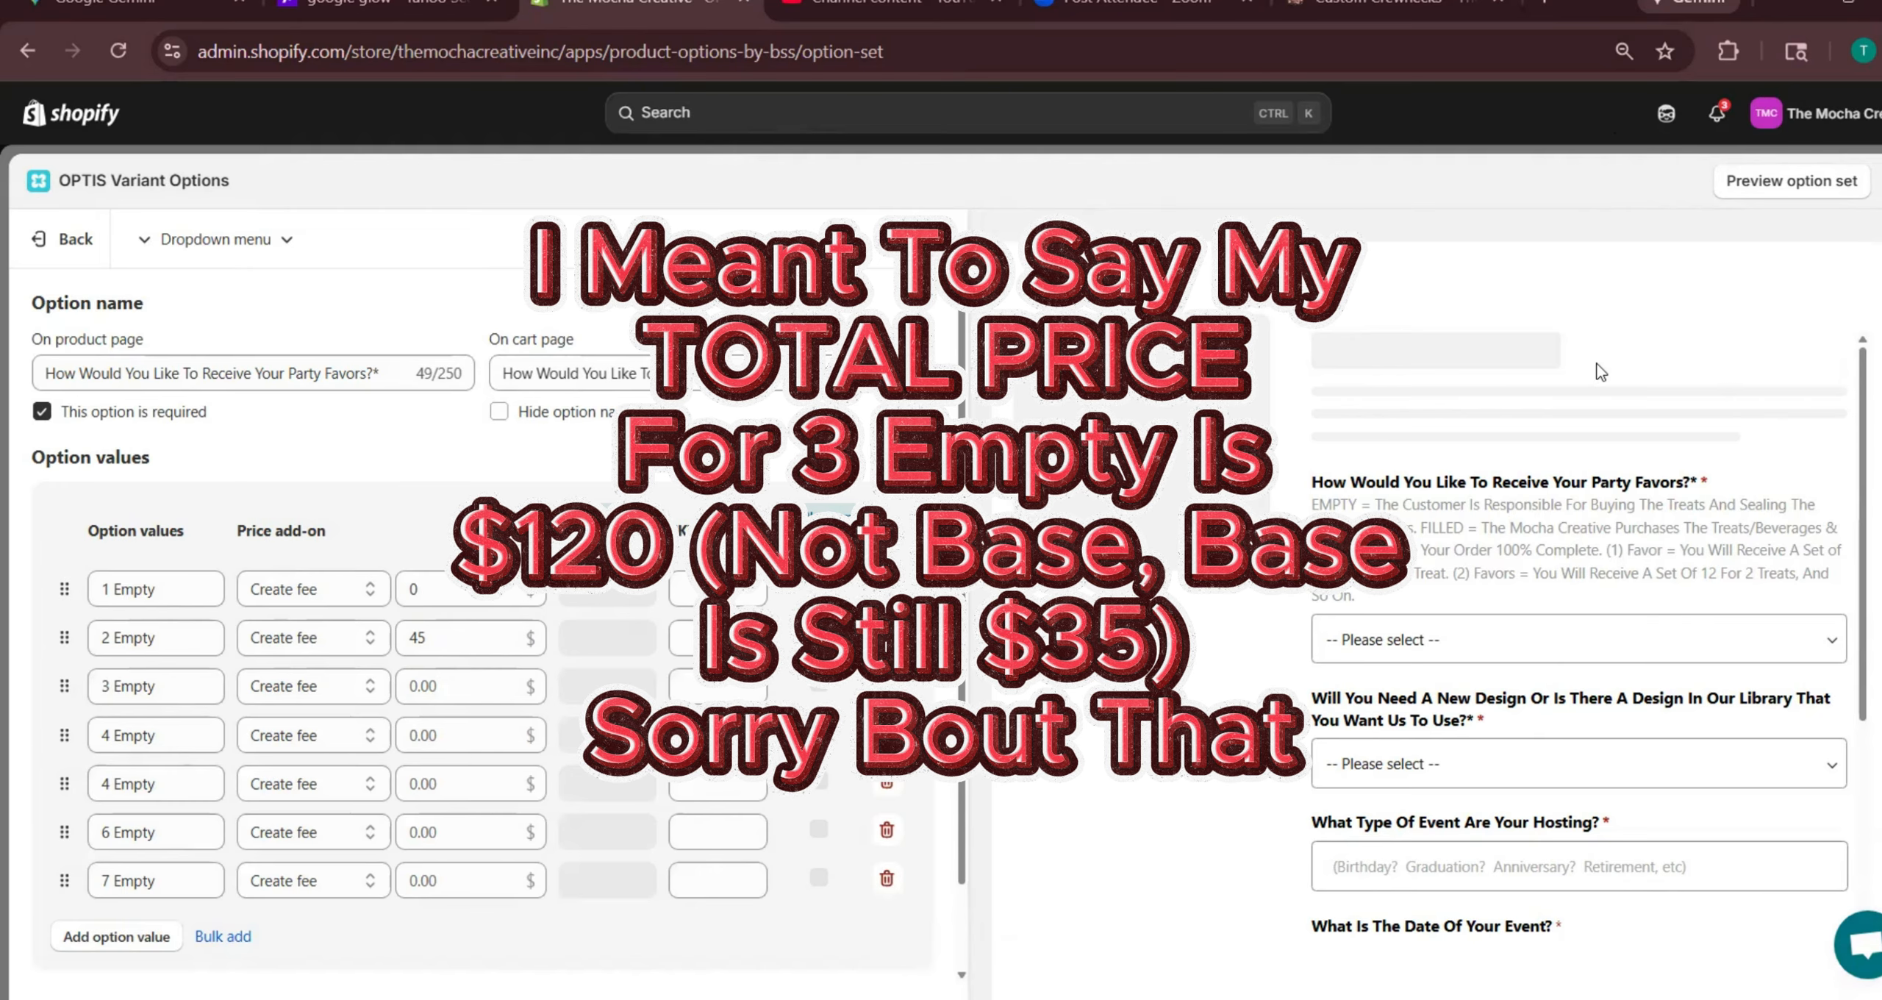
left_click(472, 679)
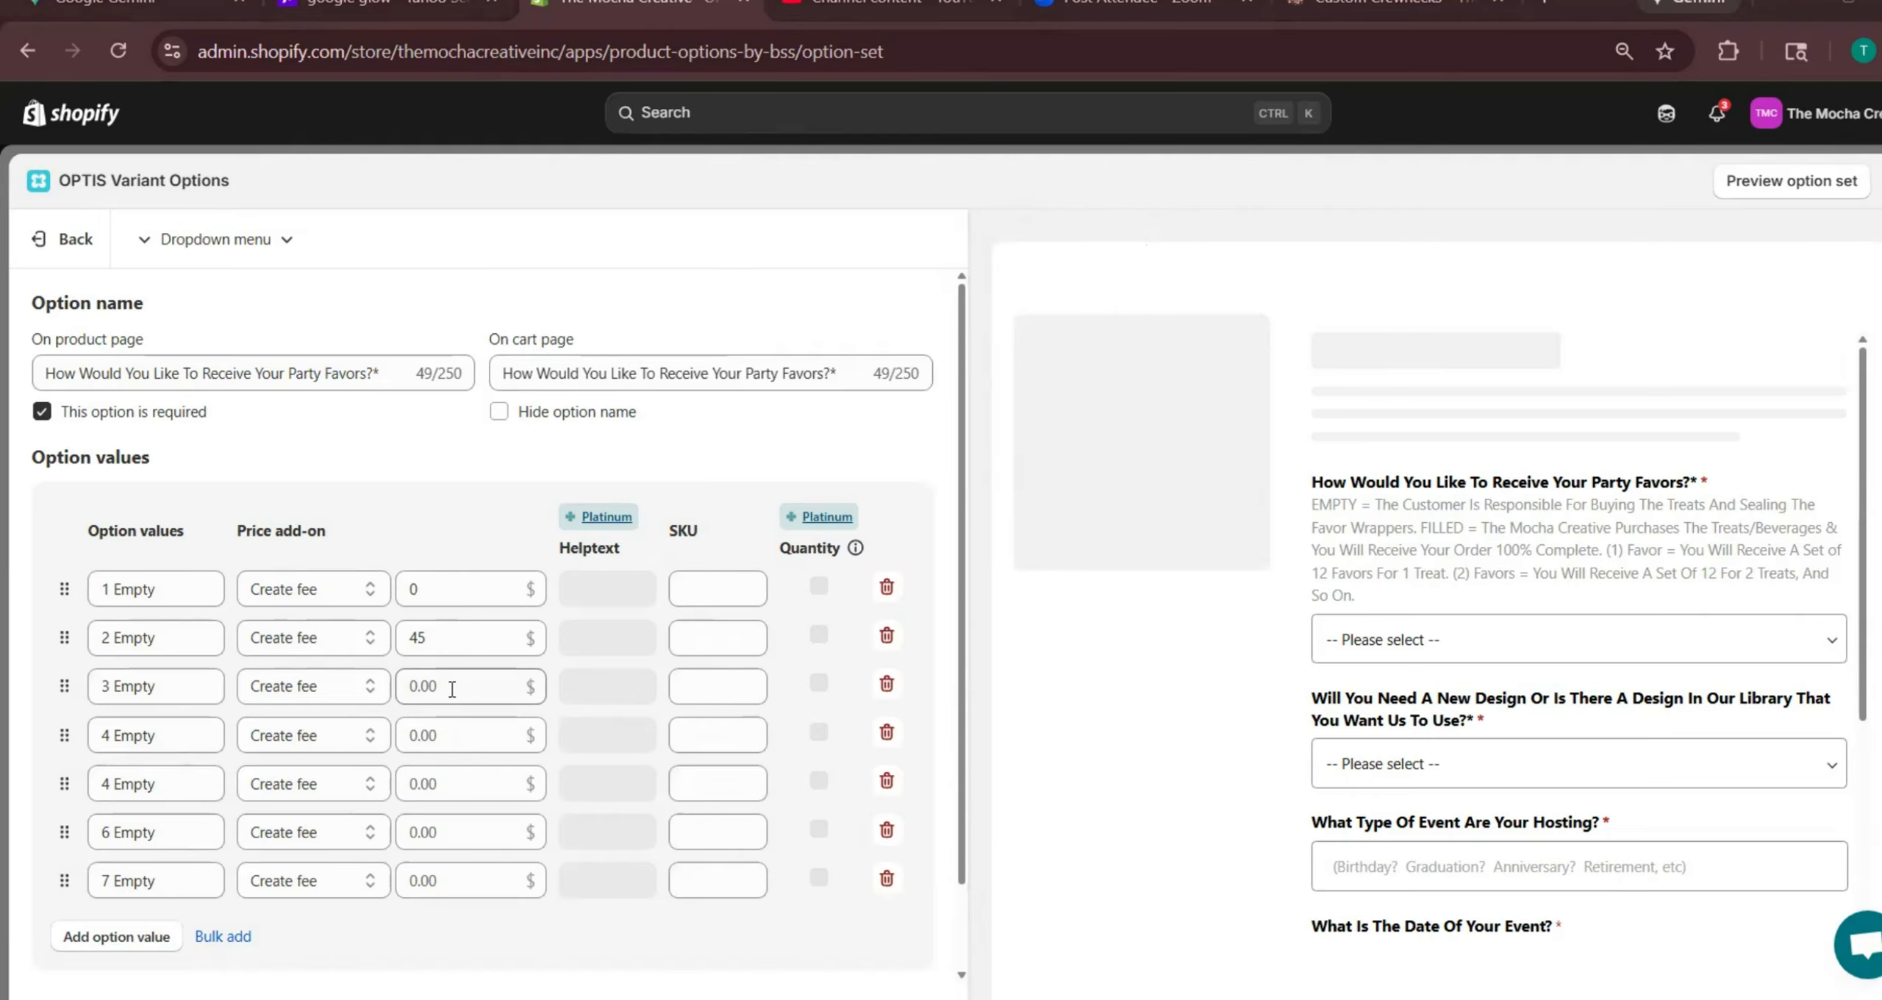
left_click(451, 688)
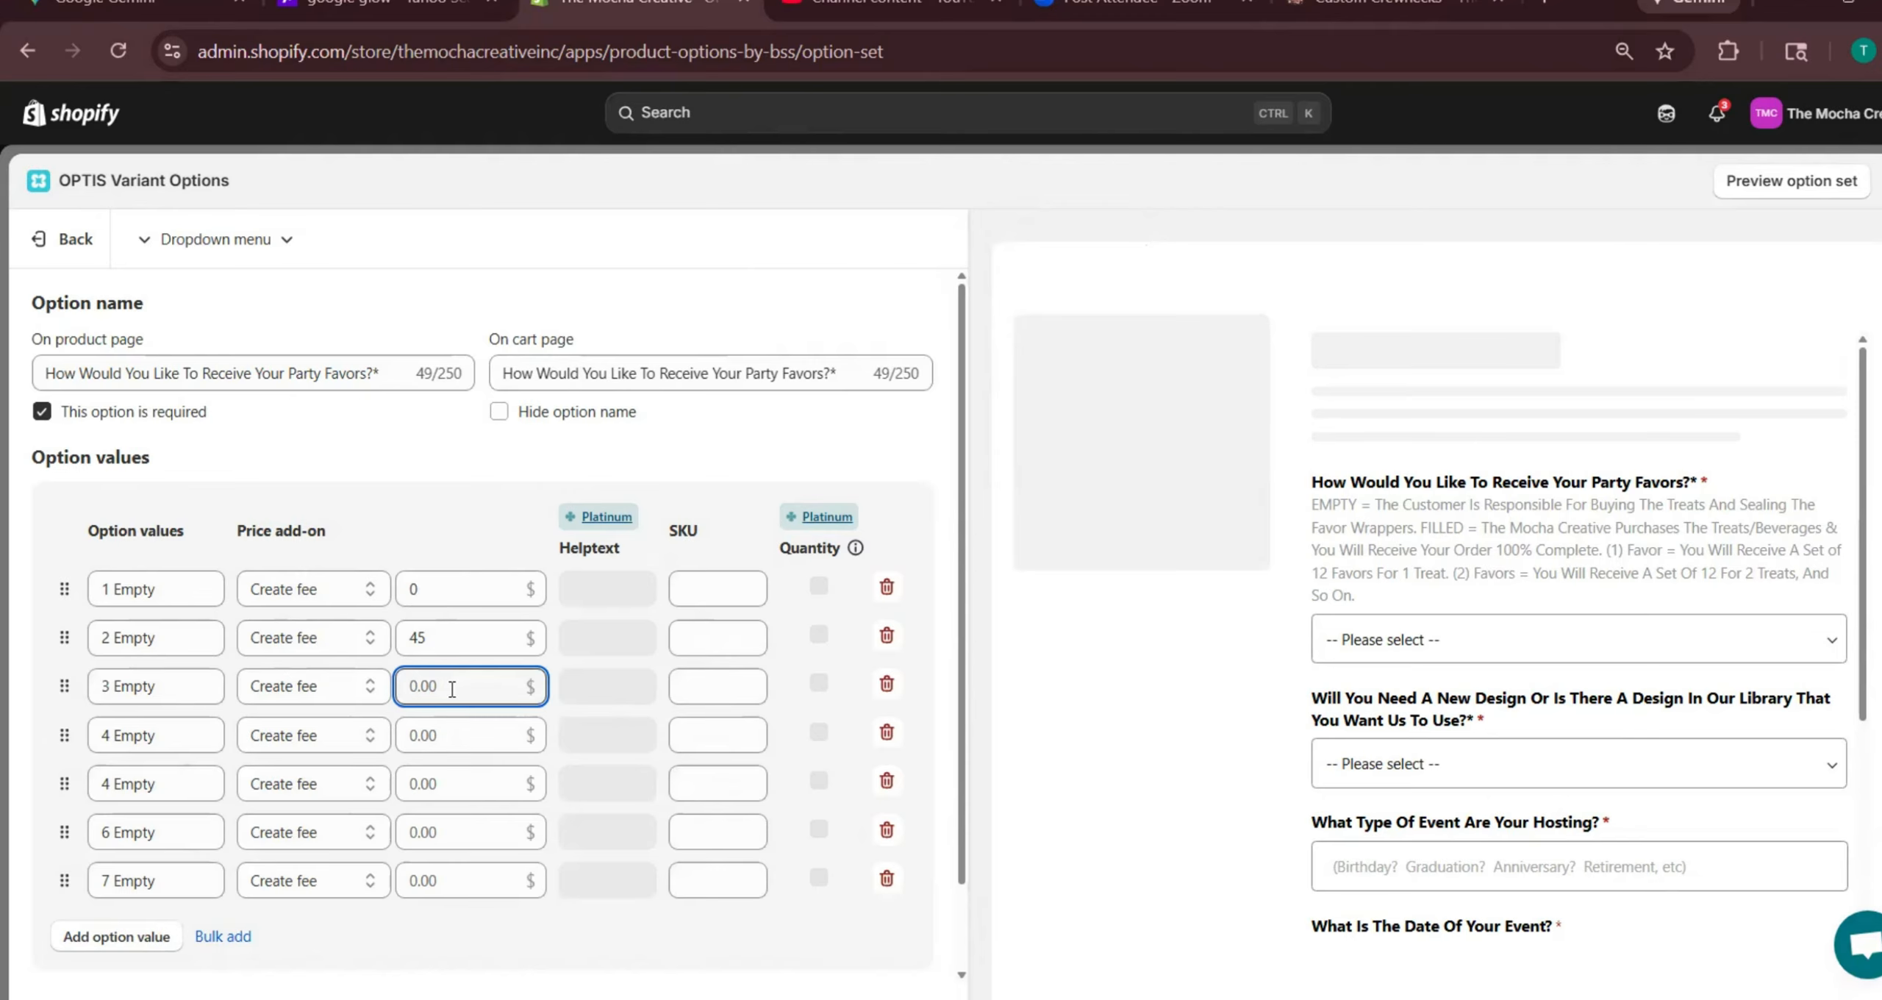
type("80")
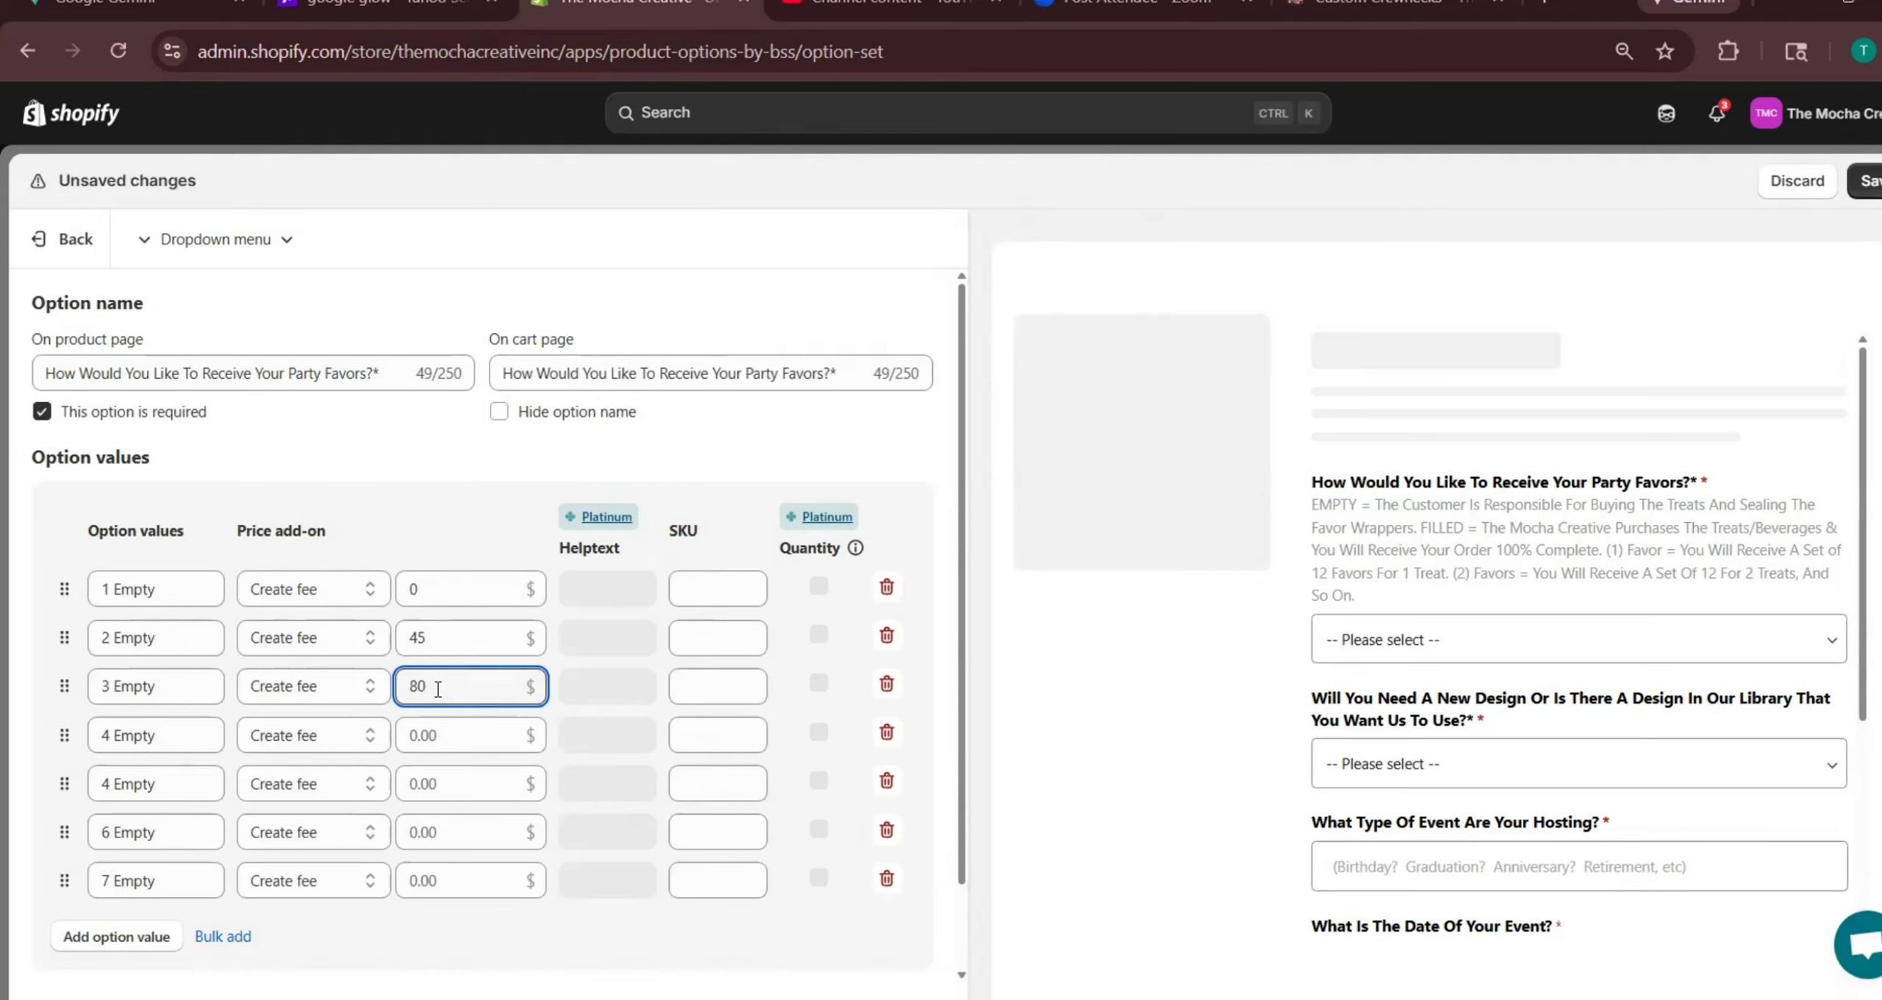
left_click(1868, 181)
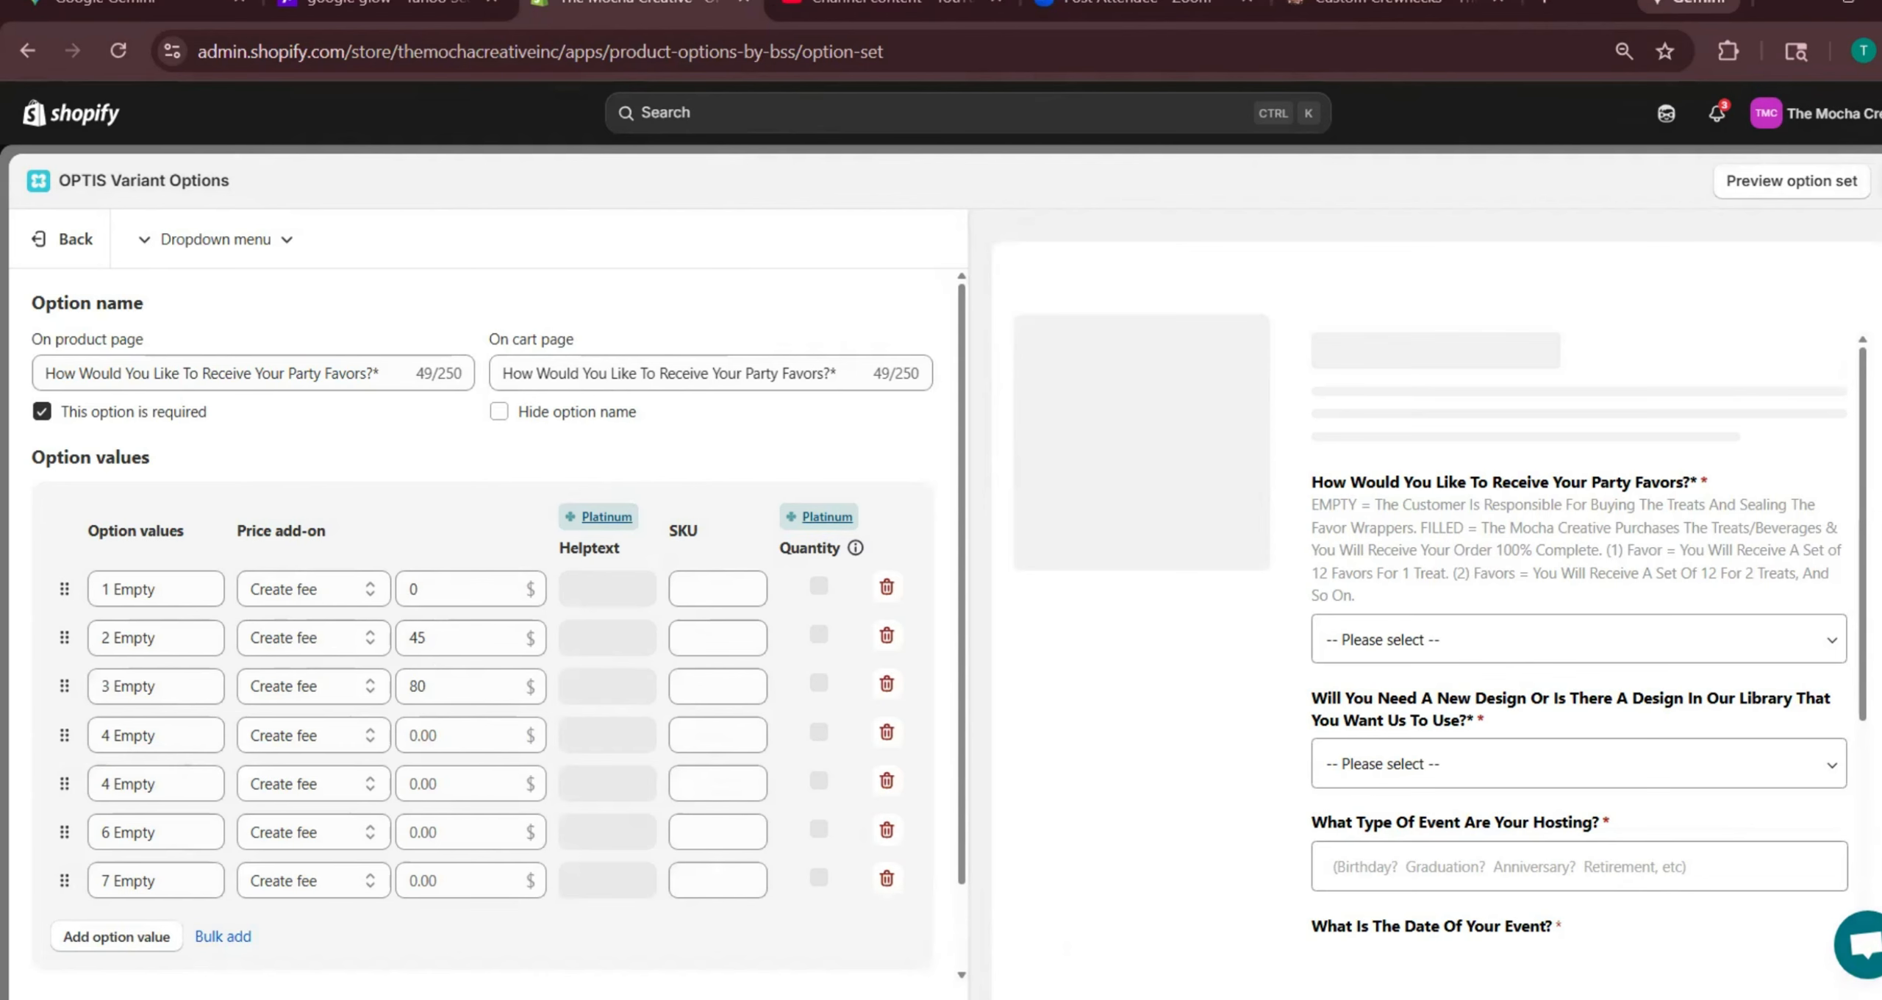
Leave the option editor for the option sets list and review the Custom Crewnecks storefront page
left_click(1878, 181)
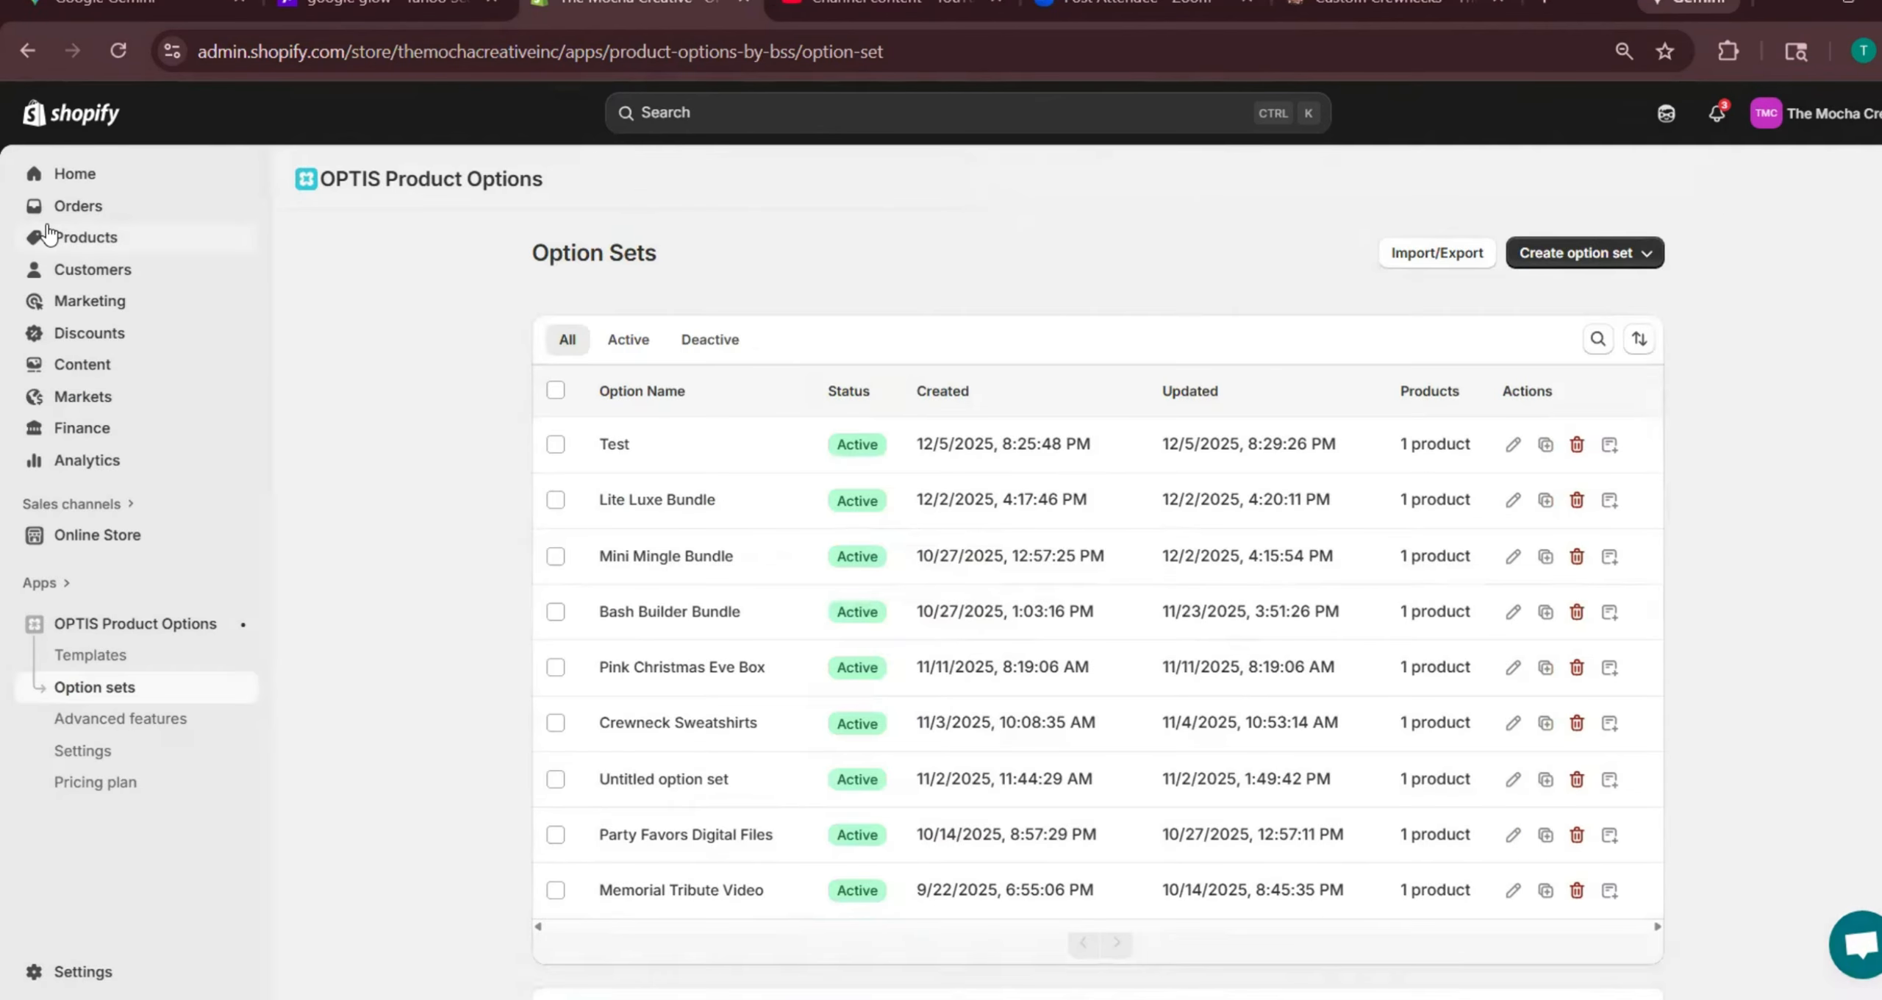
left_click(1298, 9)
scroll(782, 446, "down", 5)
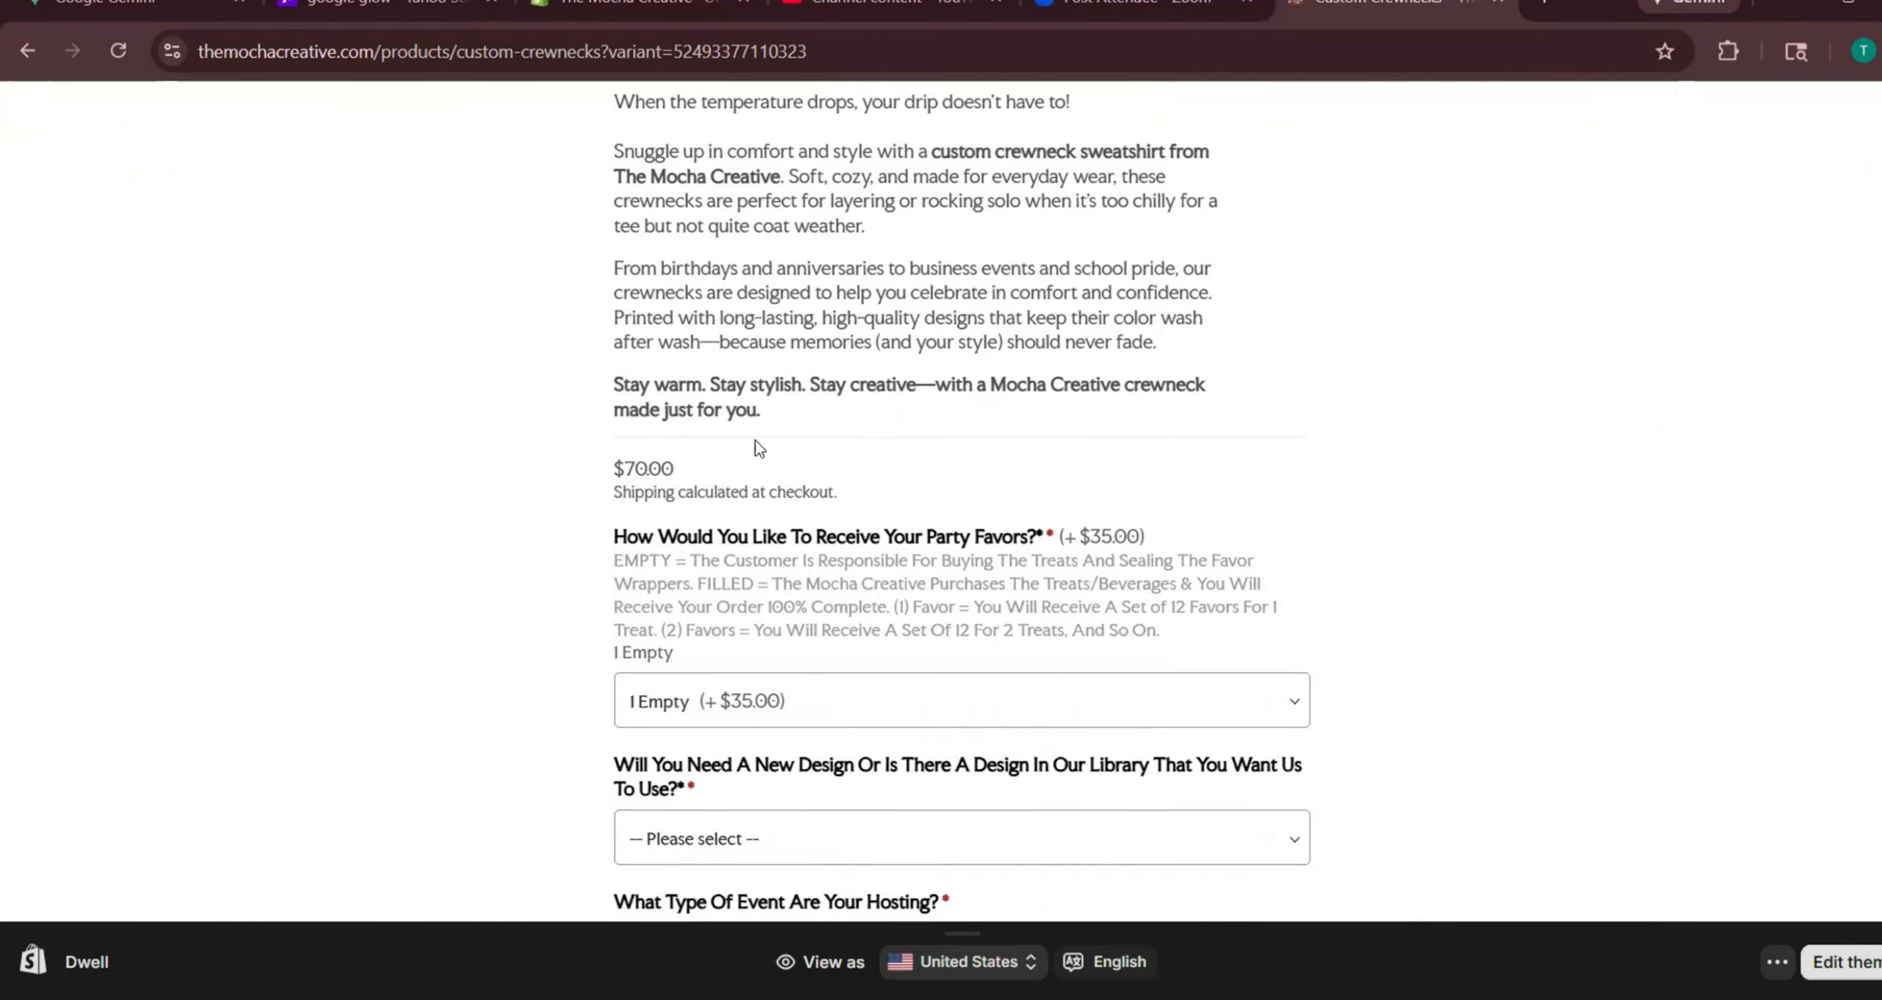
scroll(710, 438, "up", 5)
left_click(647, 4)
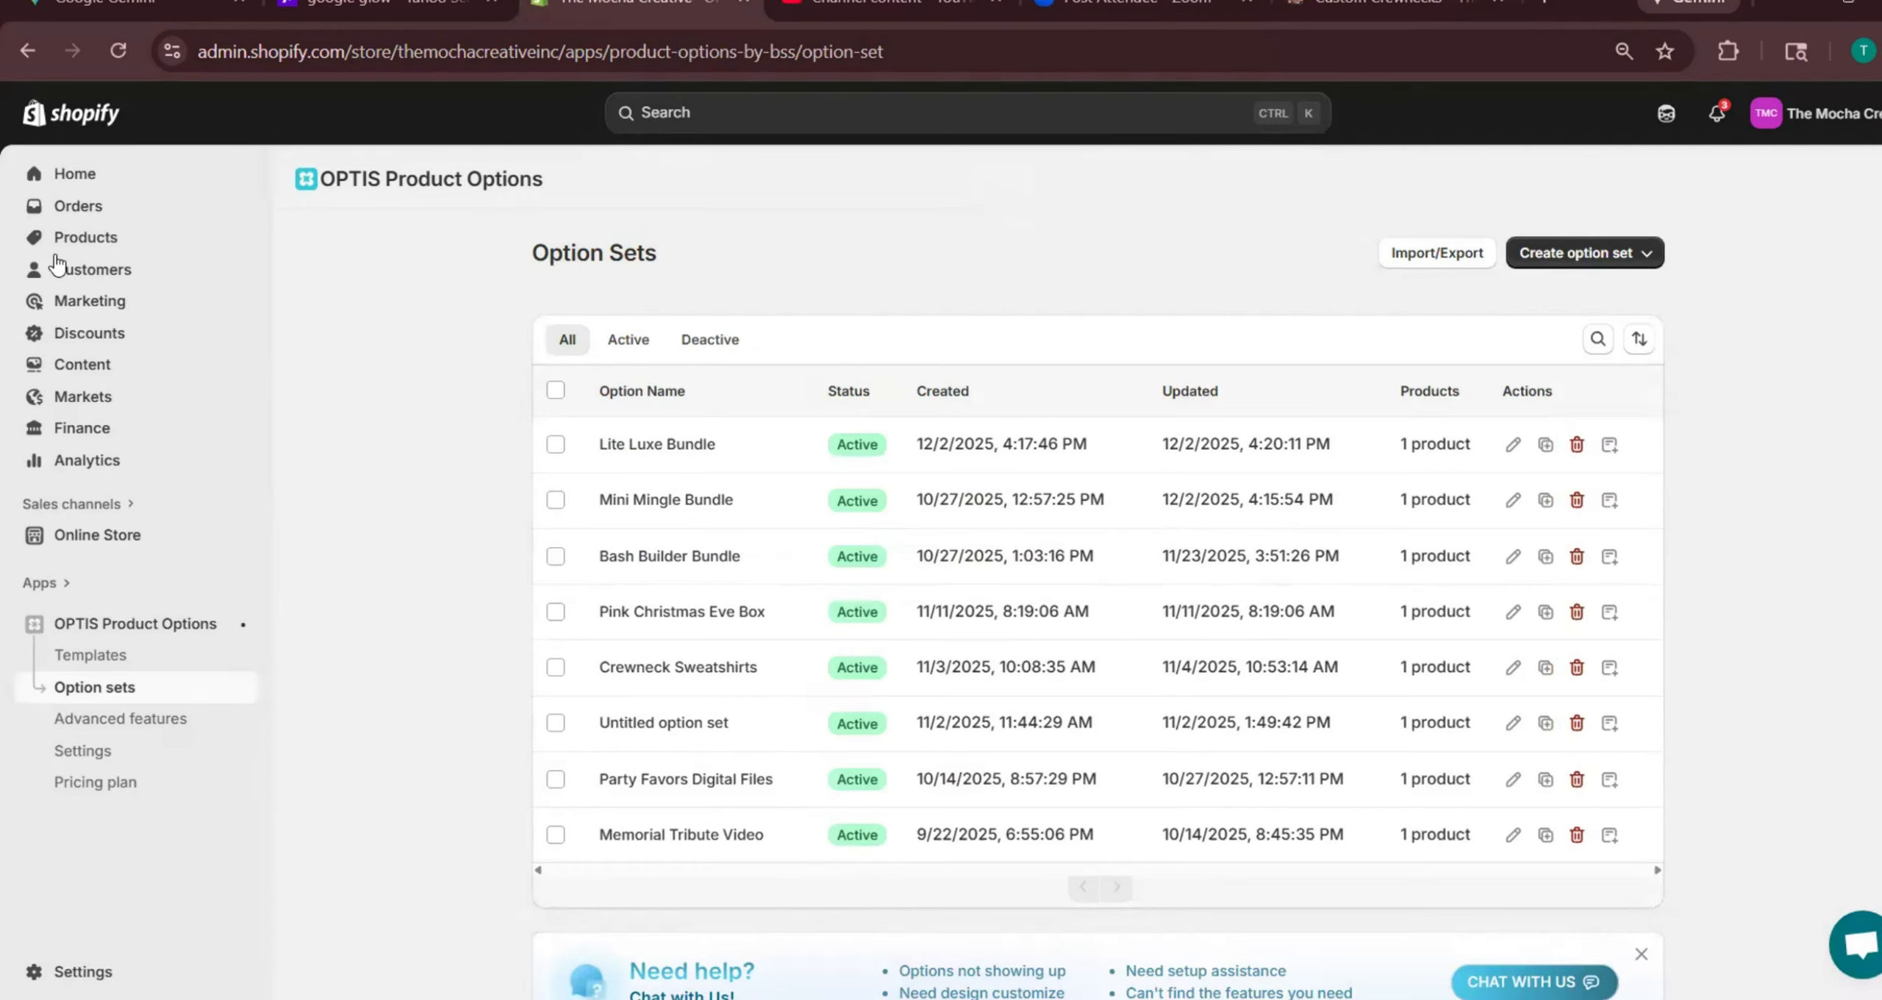
Search the store admin for "custom crewneck" and open the Custom Crewnecks product to review its base price
left_click(80, 237)
left_click(734, 114)
type("tom")
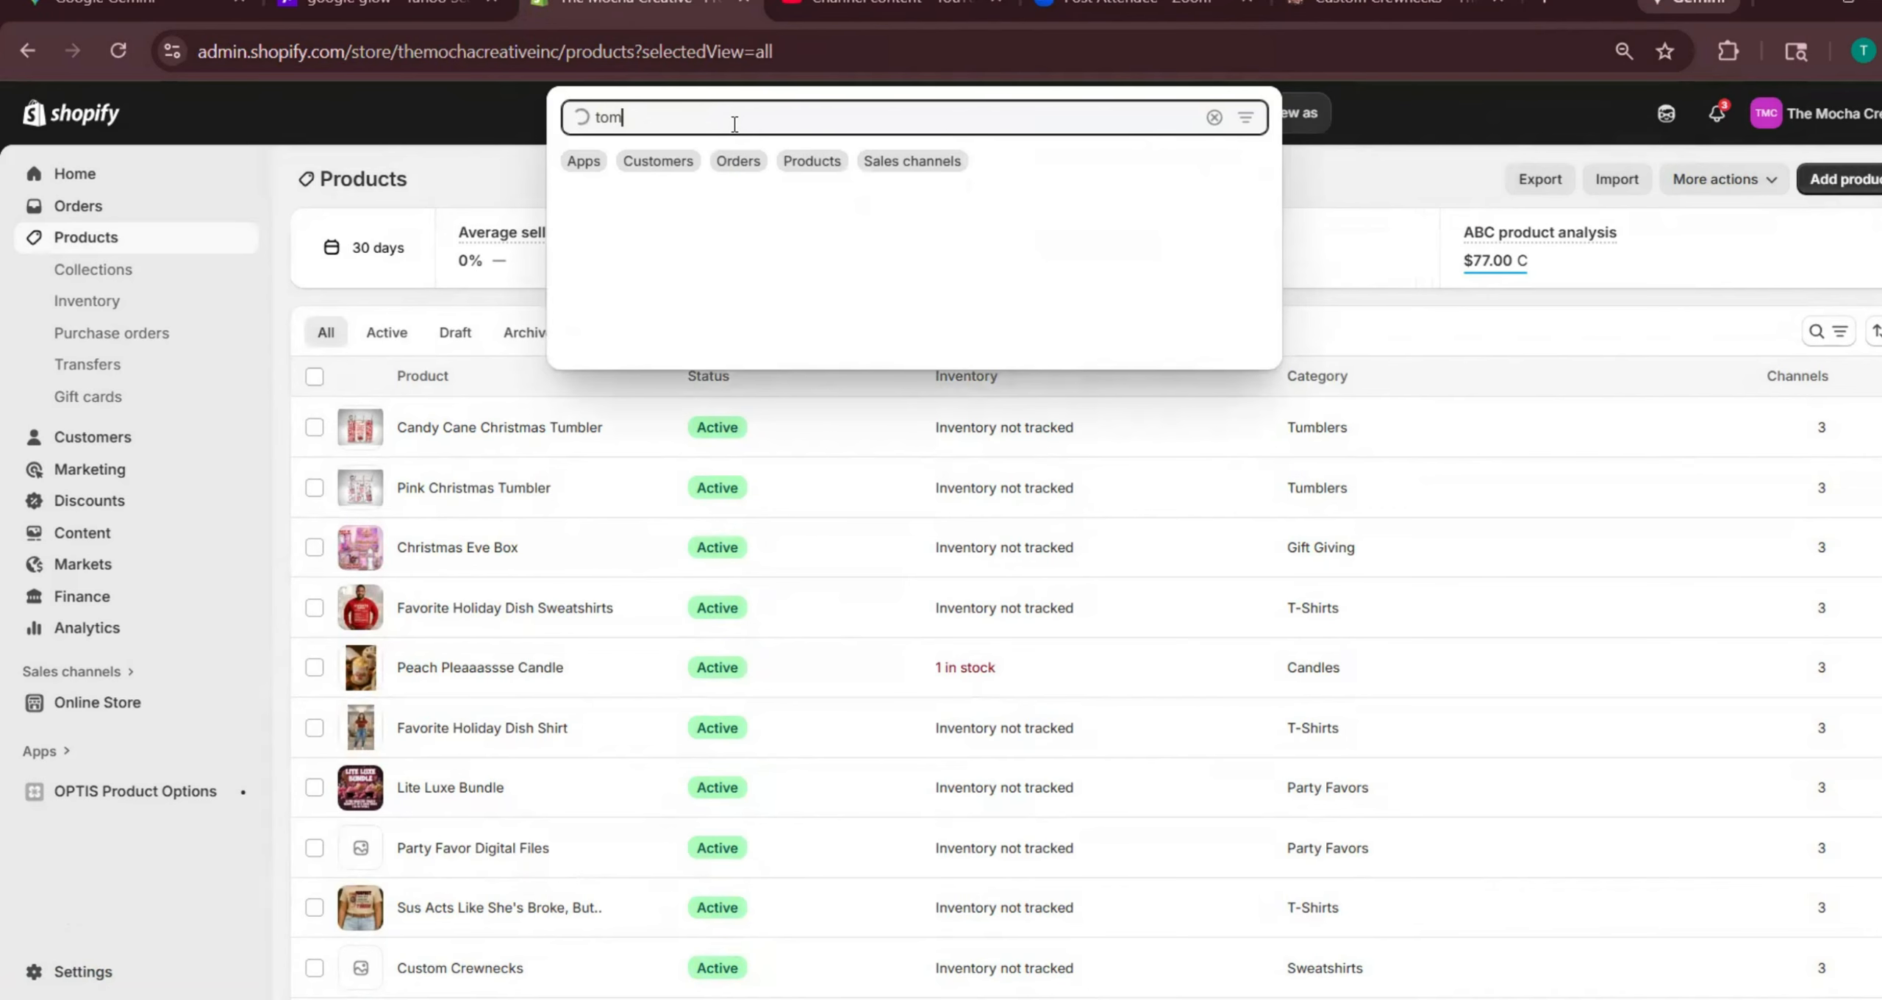
key("BackSpace")
key("BackSpace")
key("BackSpace")
type("custom crewneck")
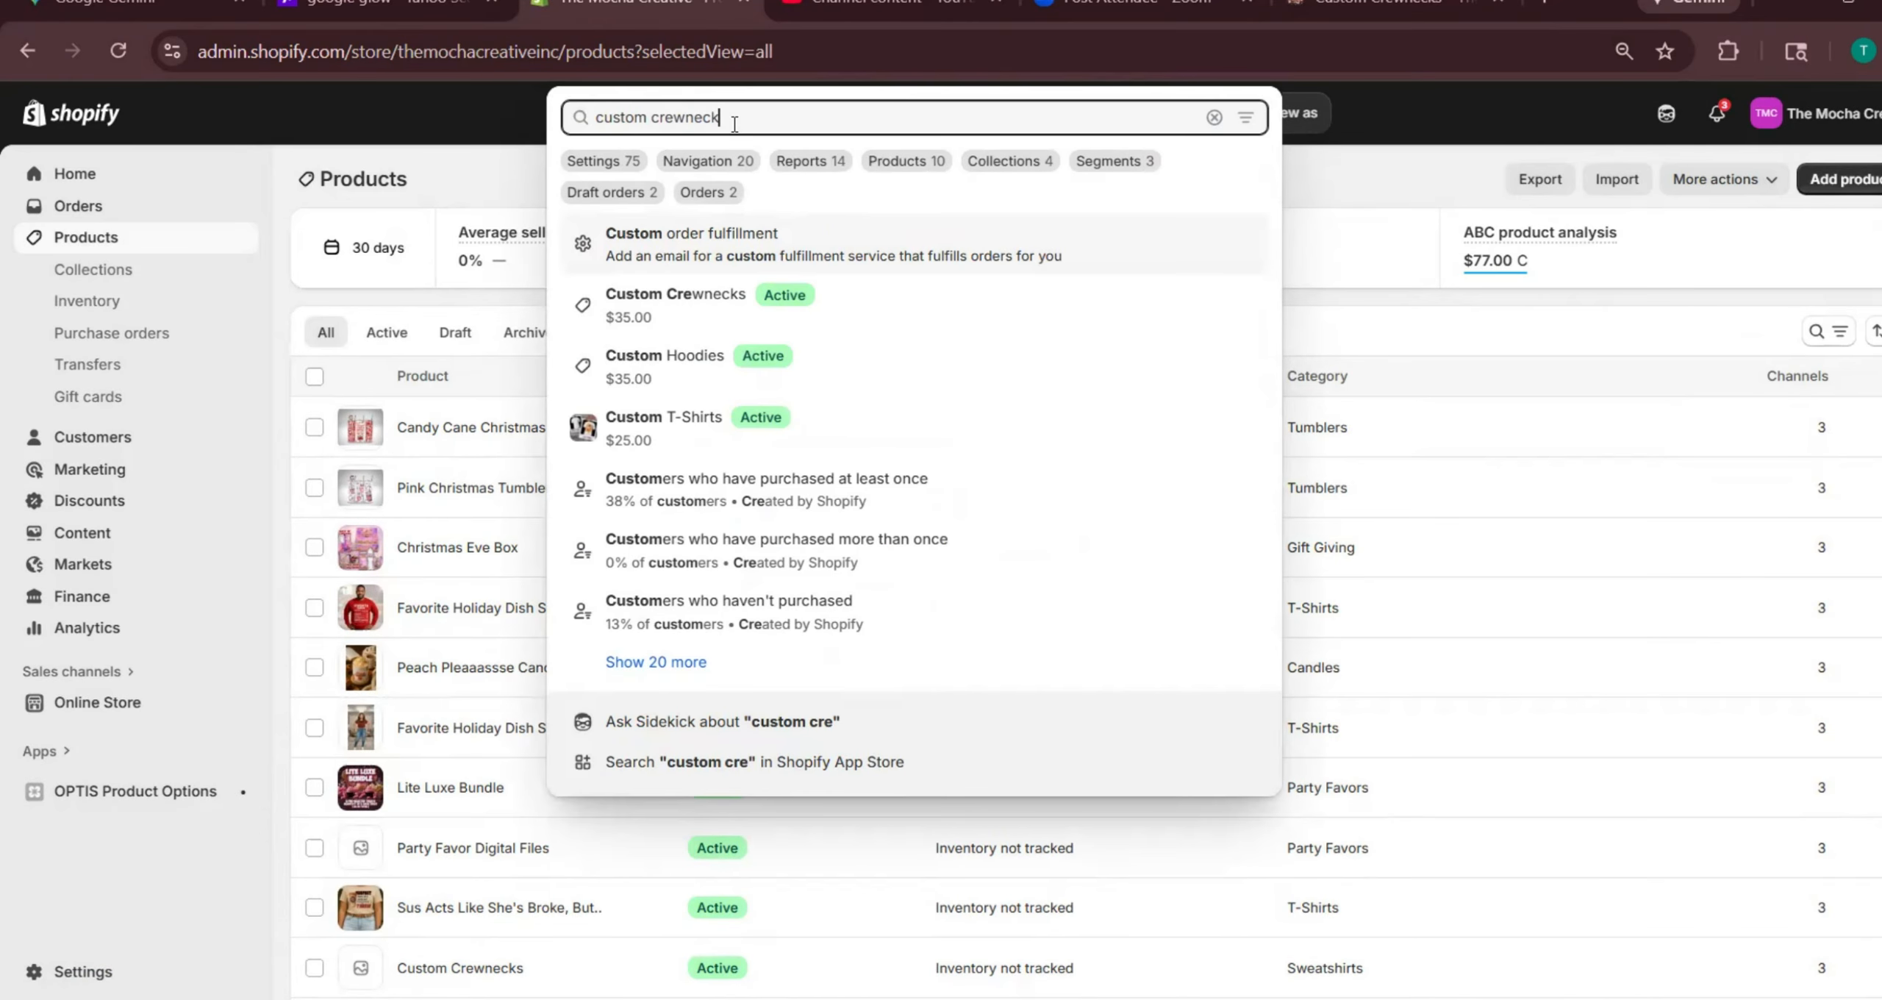
left_click(675, 294)
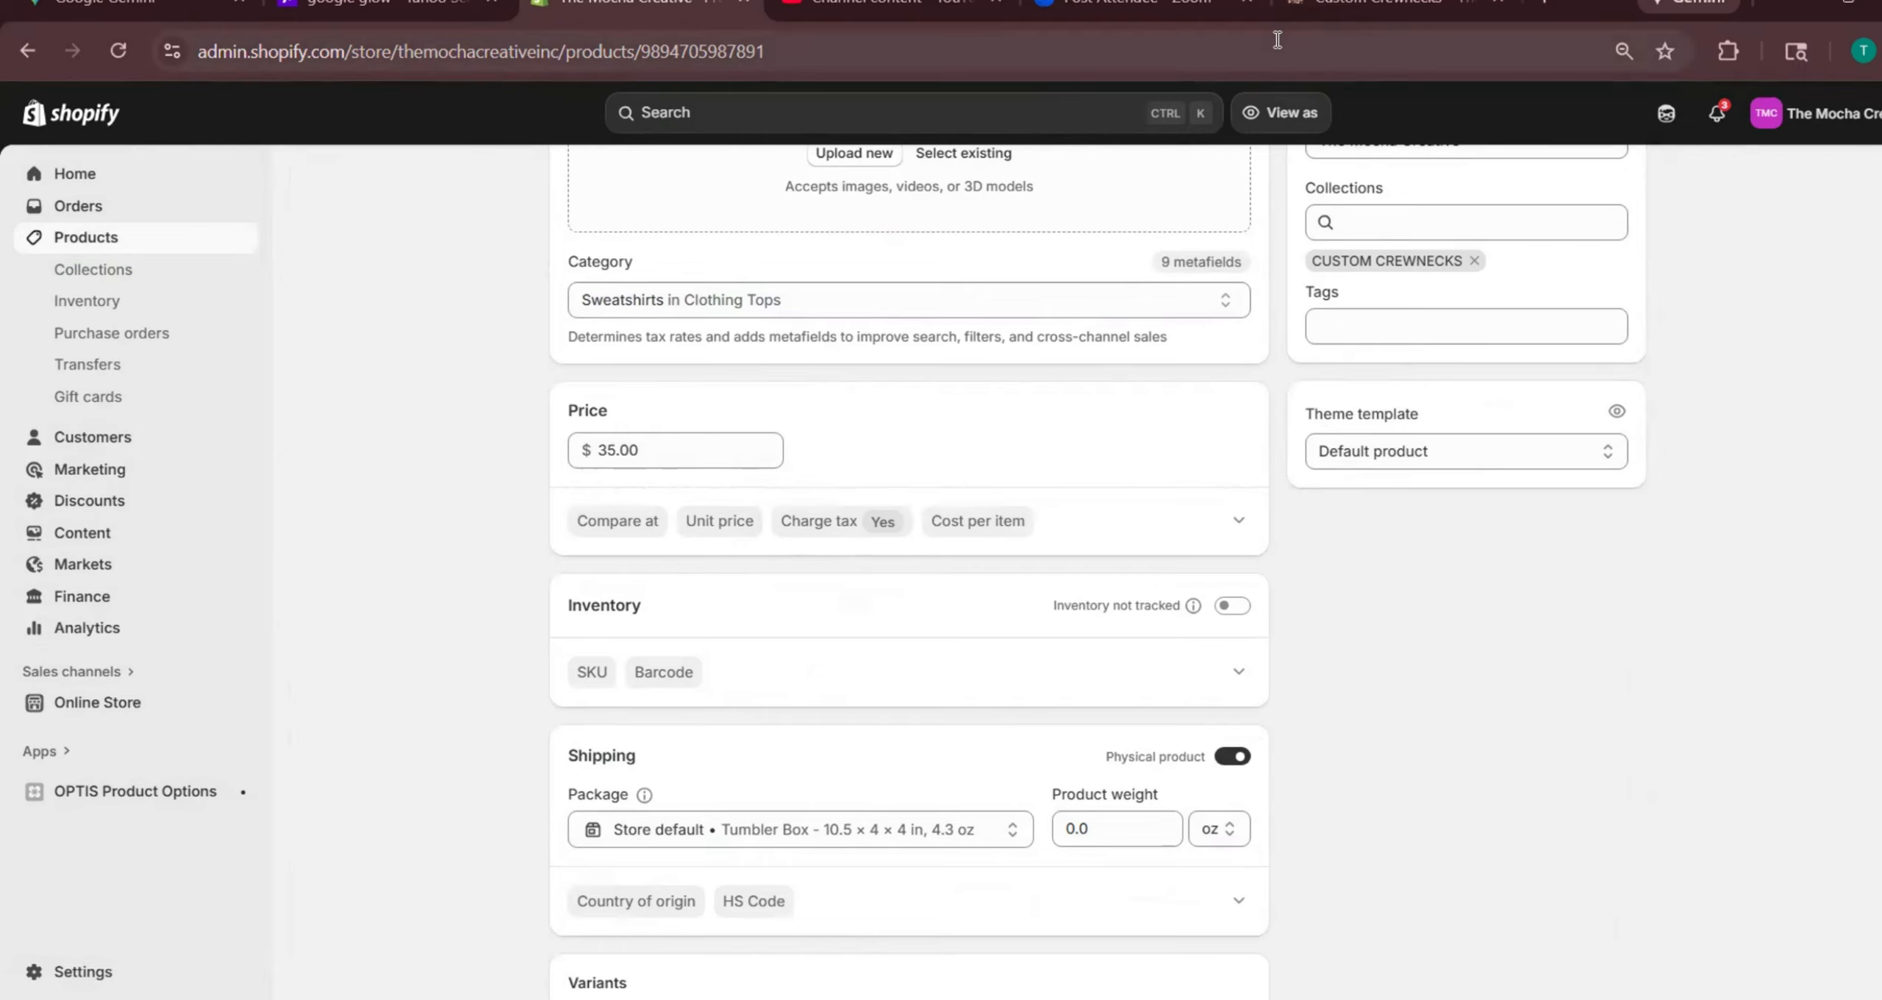
On the Custom Crewnecks storefront page, select "1 Empty", "2 Empty" and "3 Empty" in turn and check the product price for each
left_click(1382, 6)
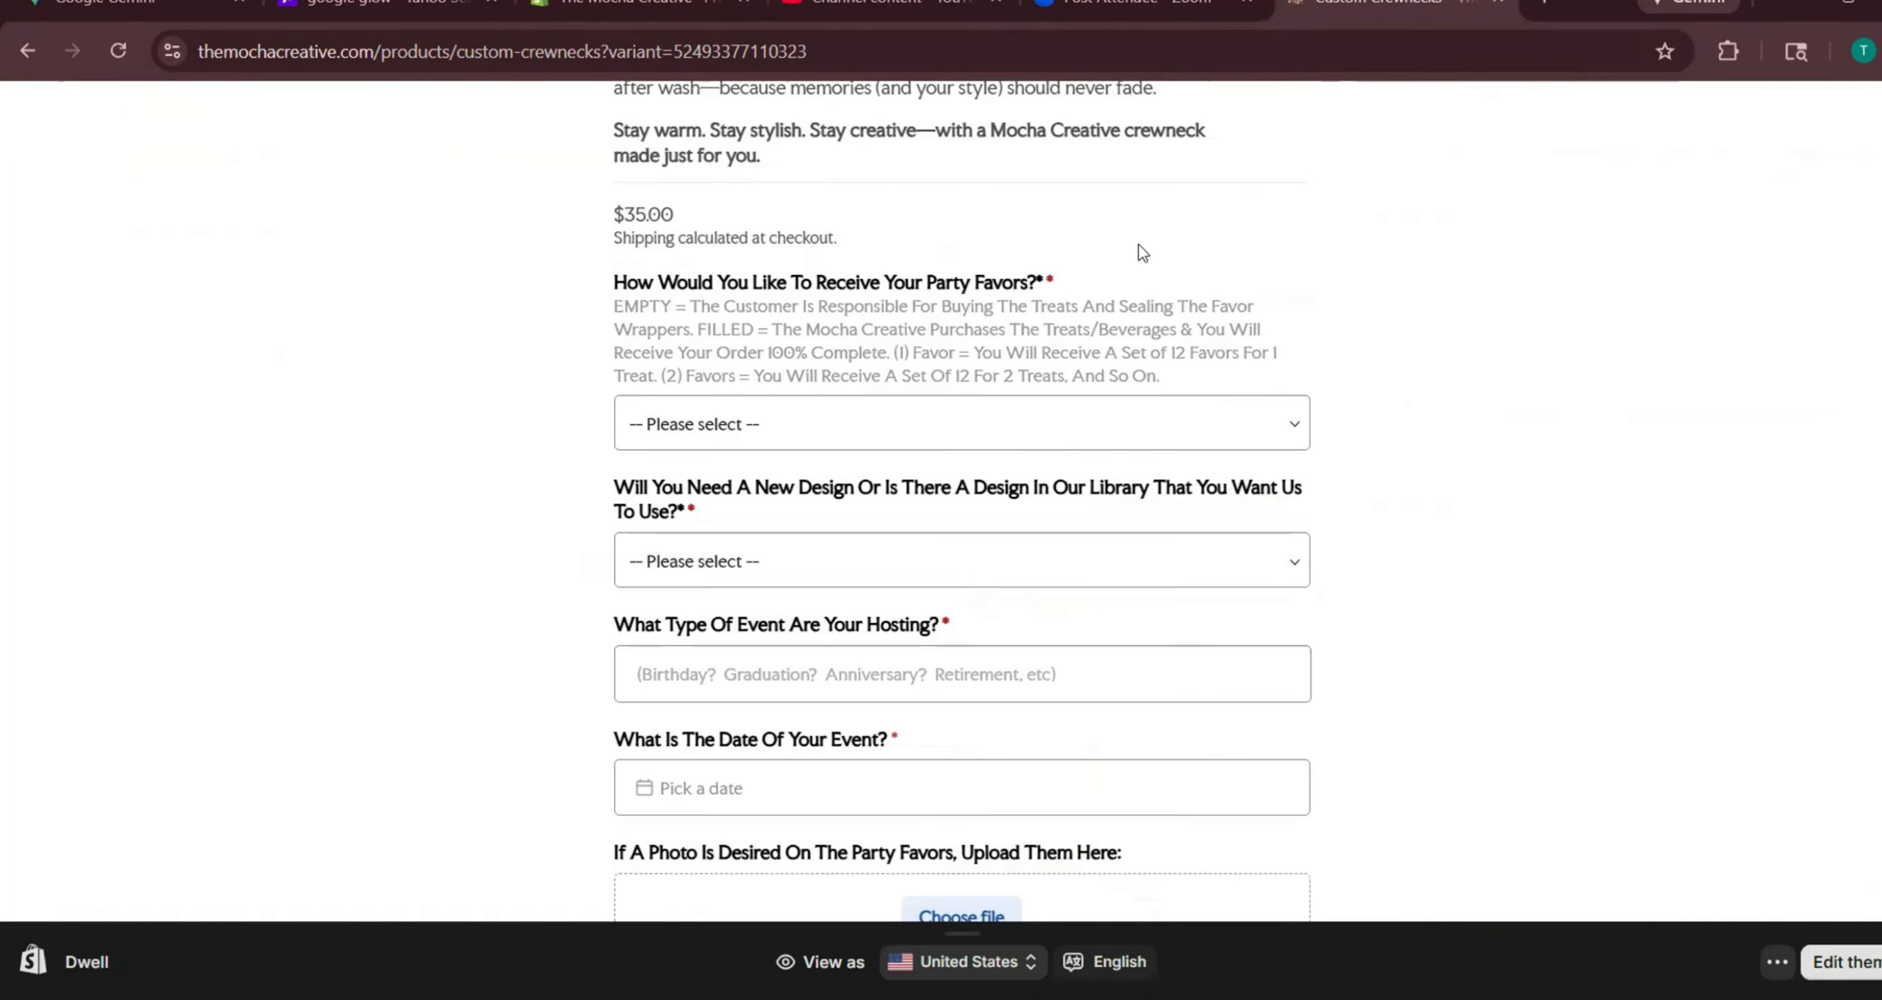
left_click(980, 428)
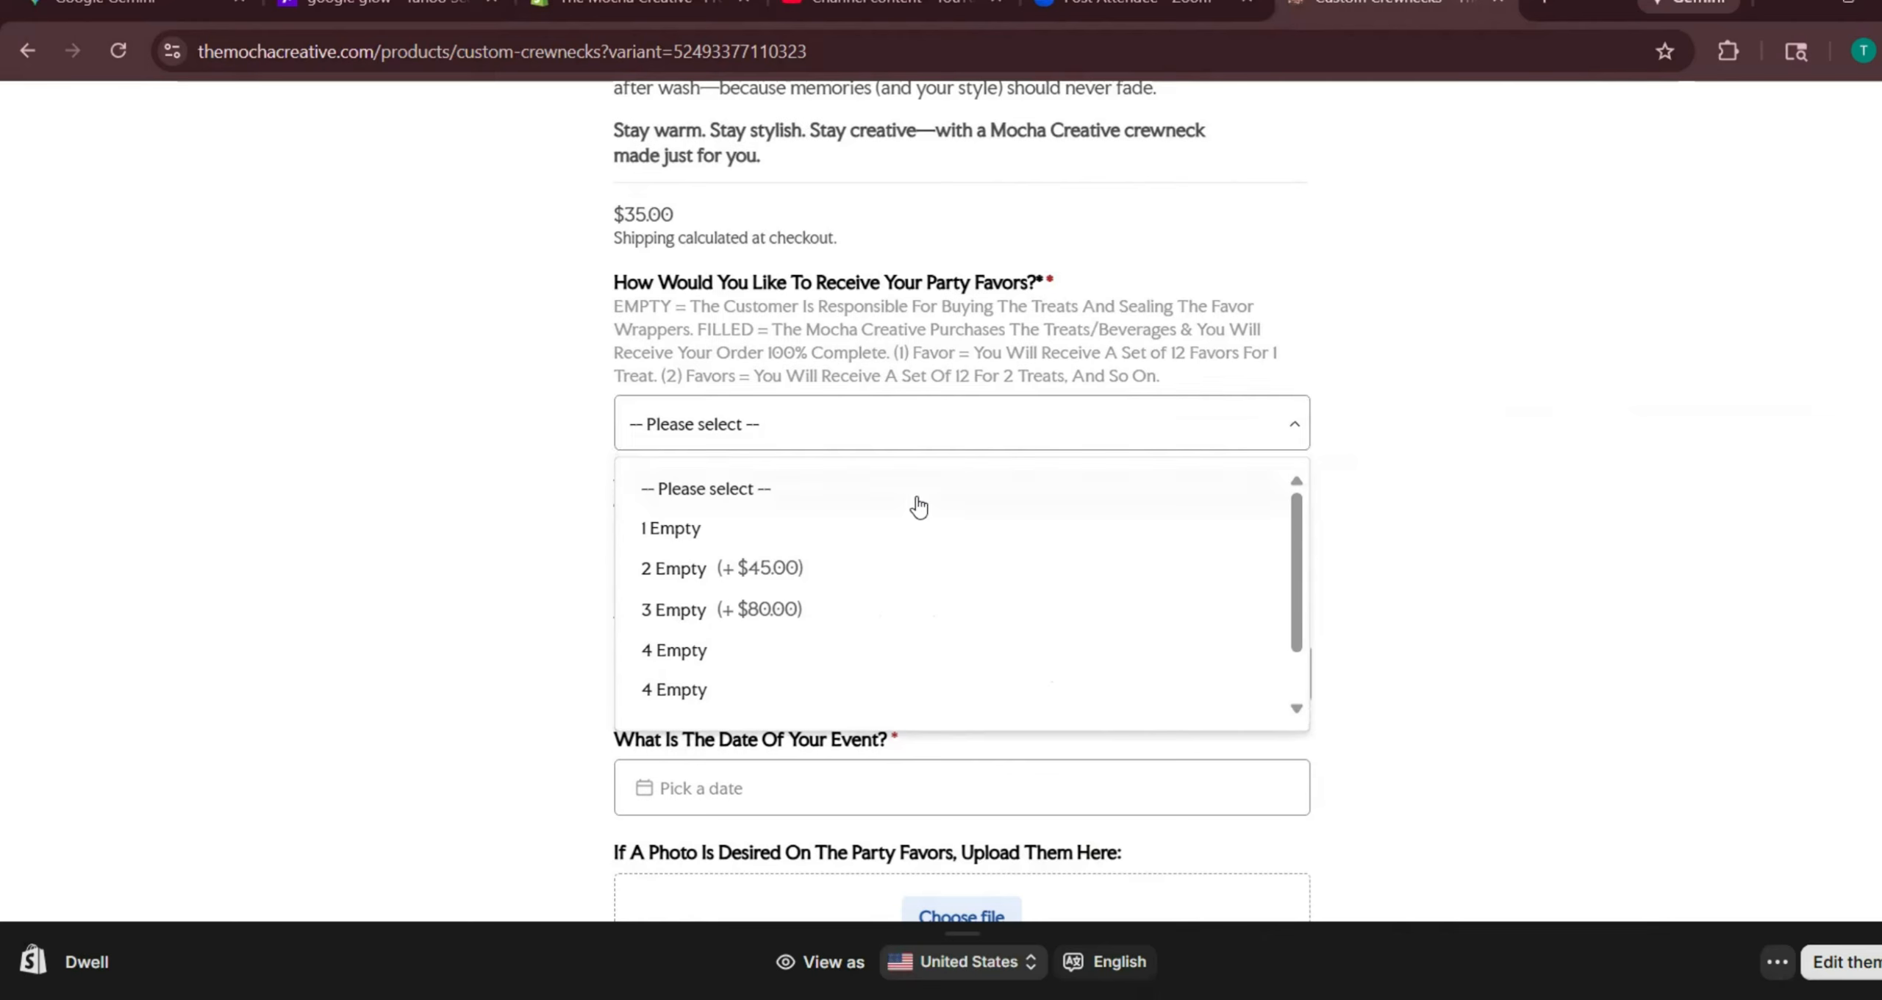
left_click(908, 529)
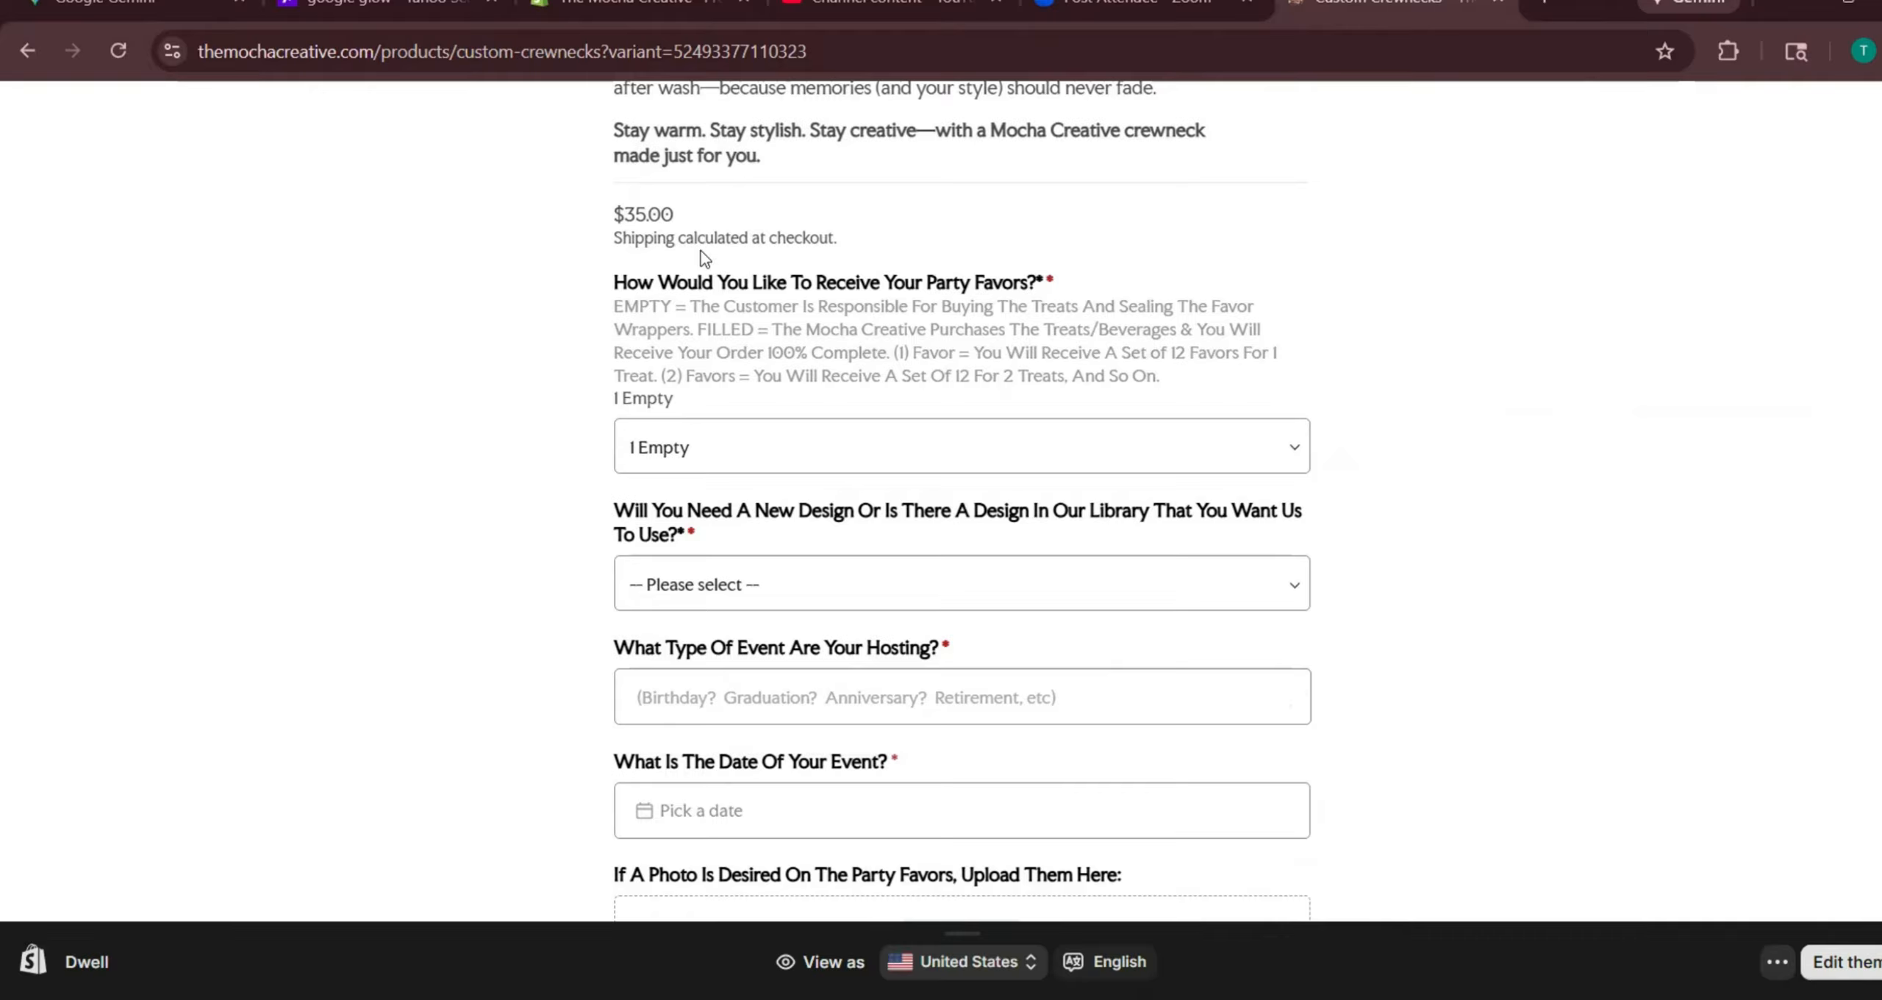
left_click(724, 448)
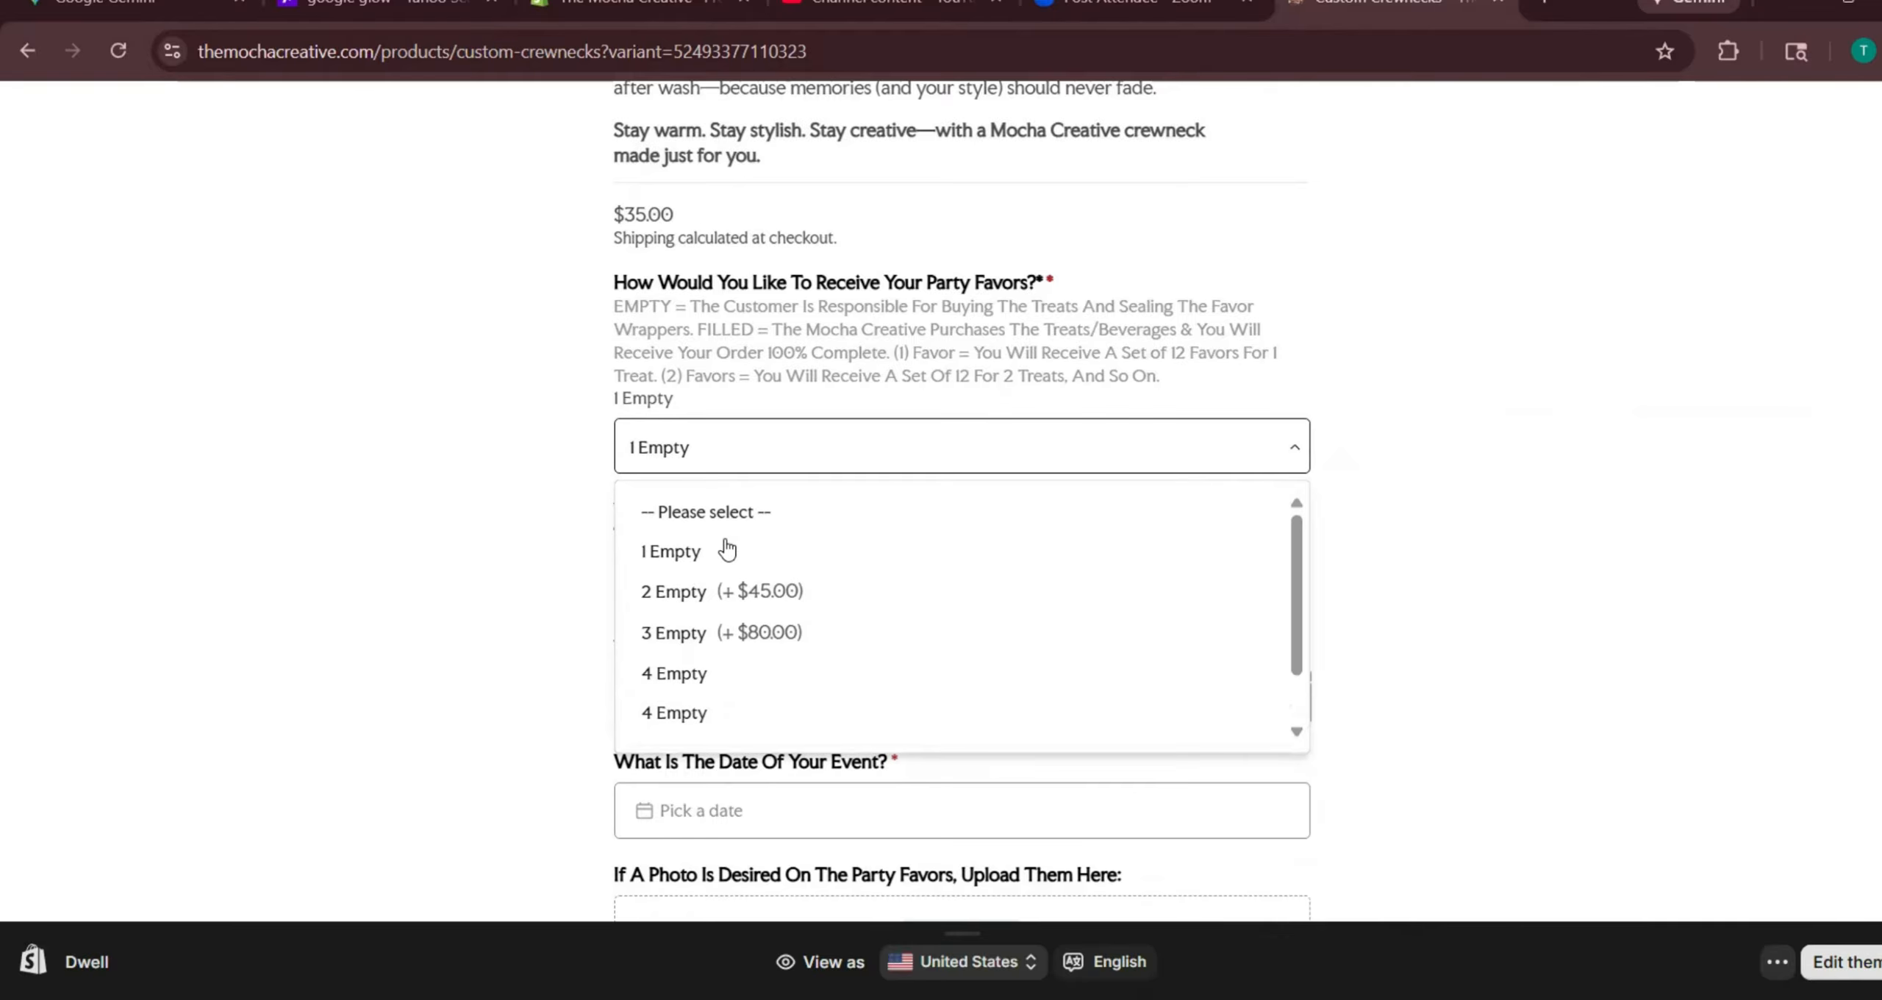
left_click(724, 603)
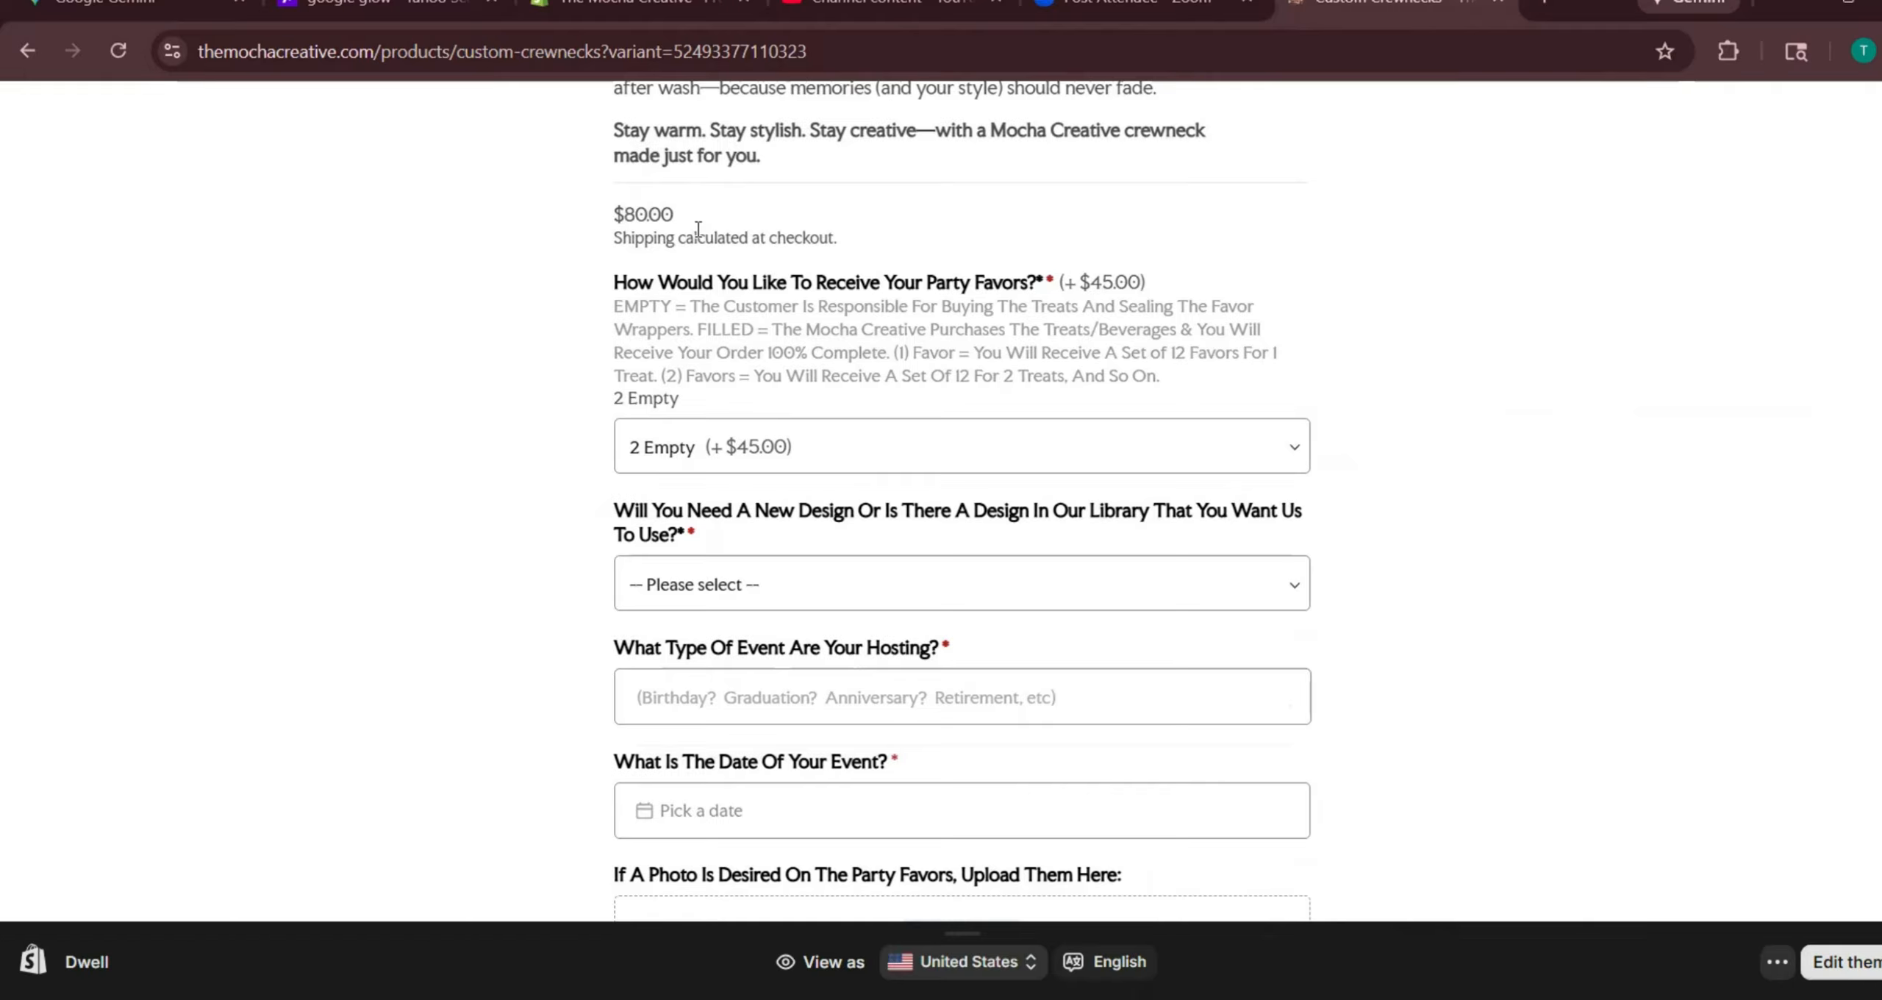
left_click(714, 449)
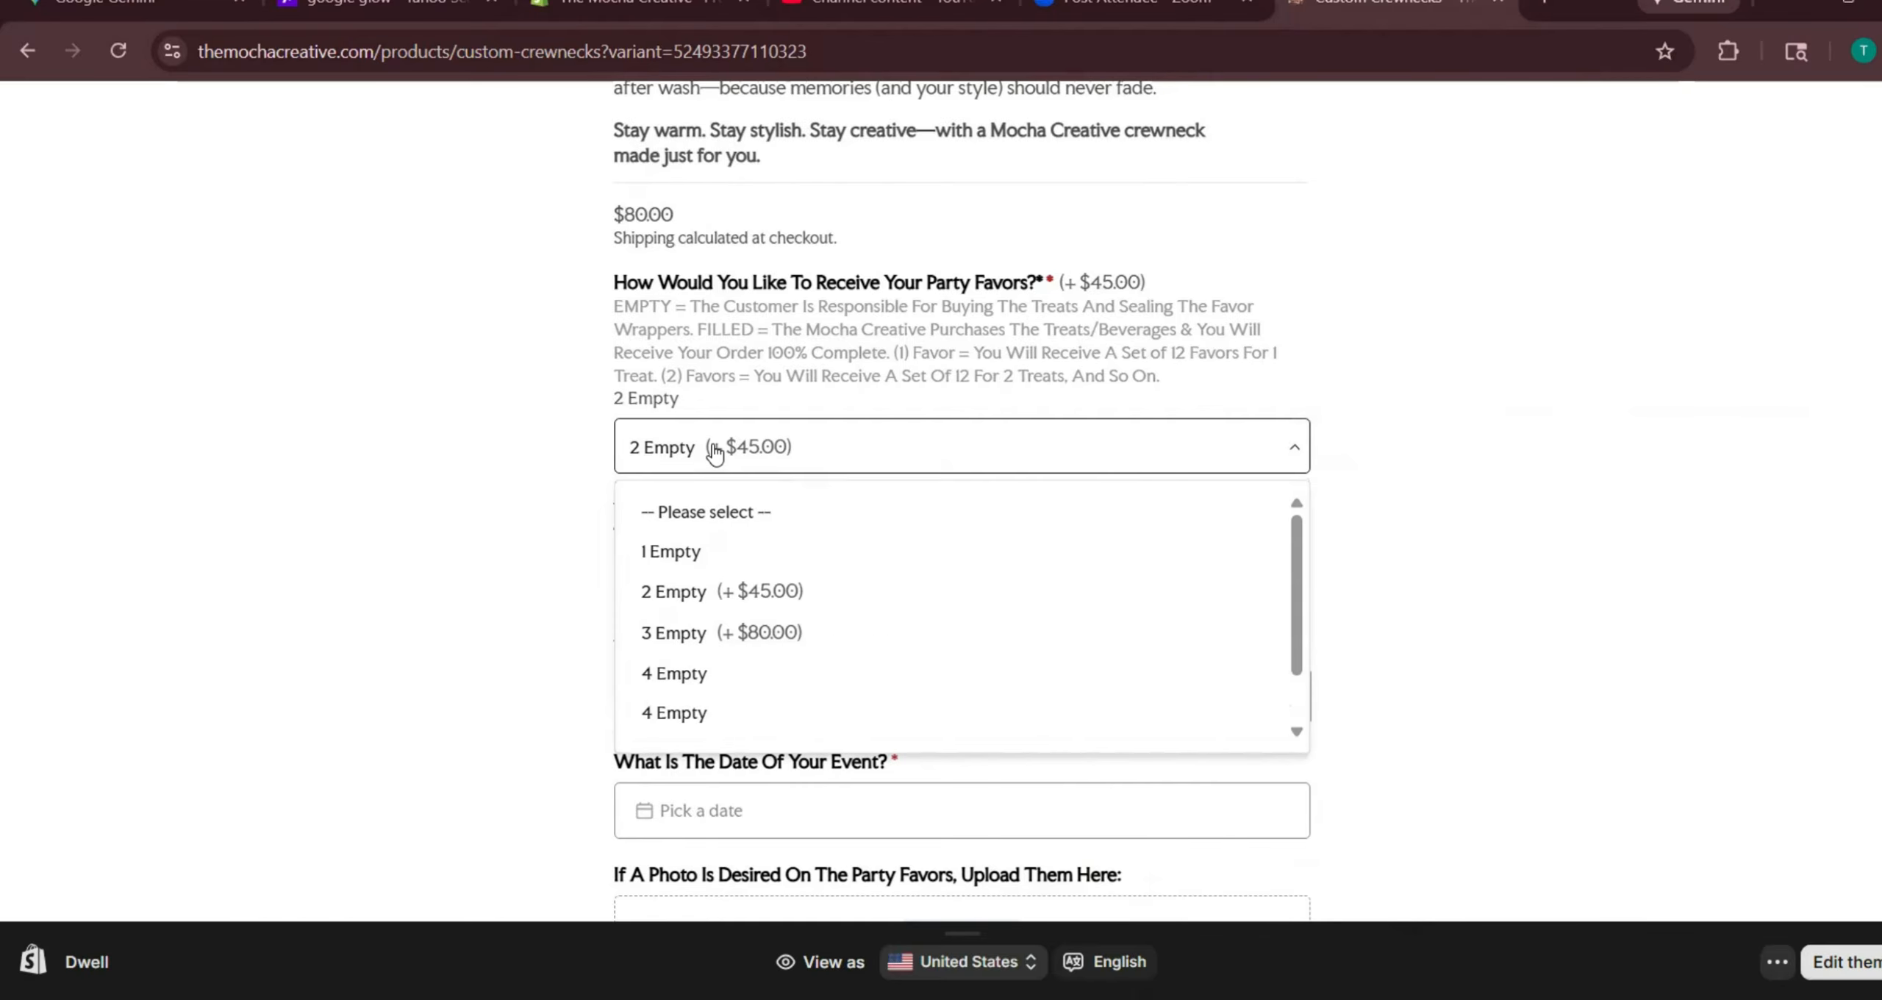
left_click(748, 633)
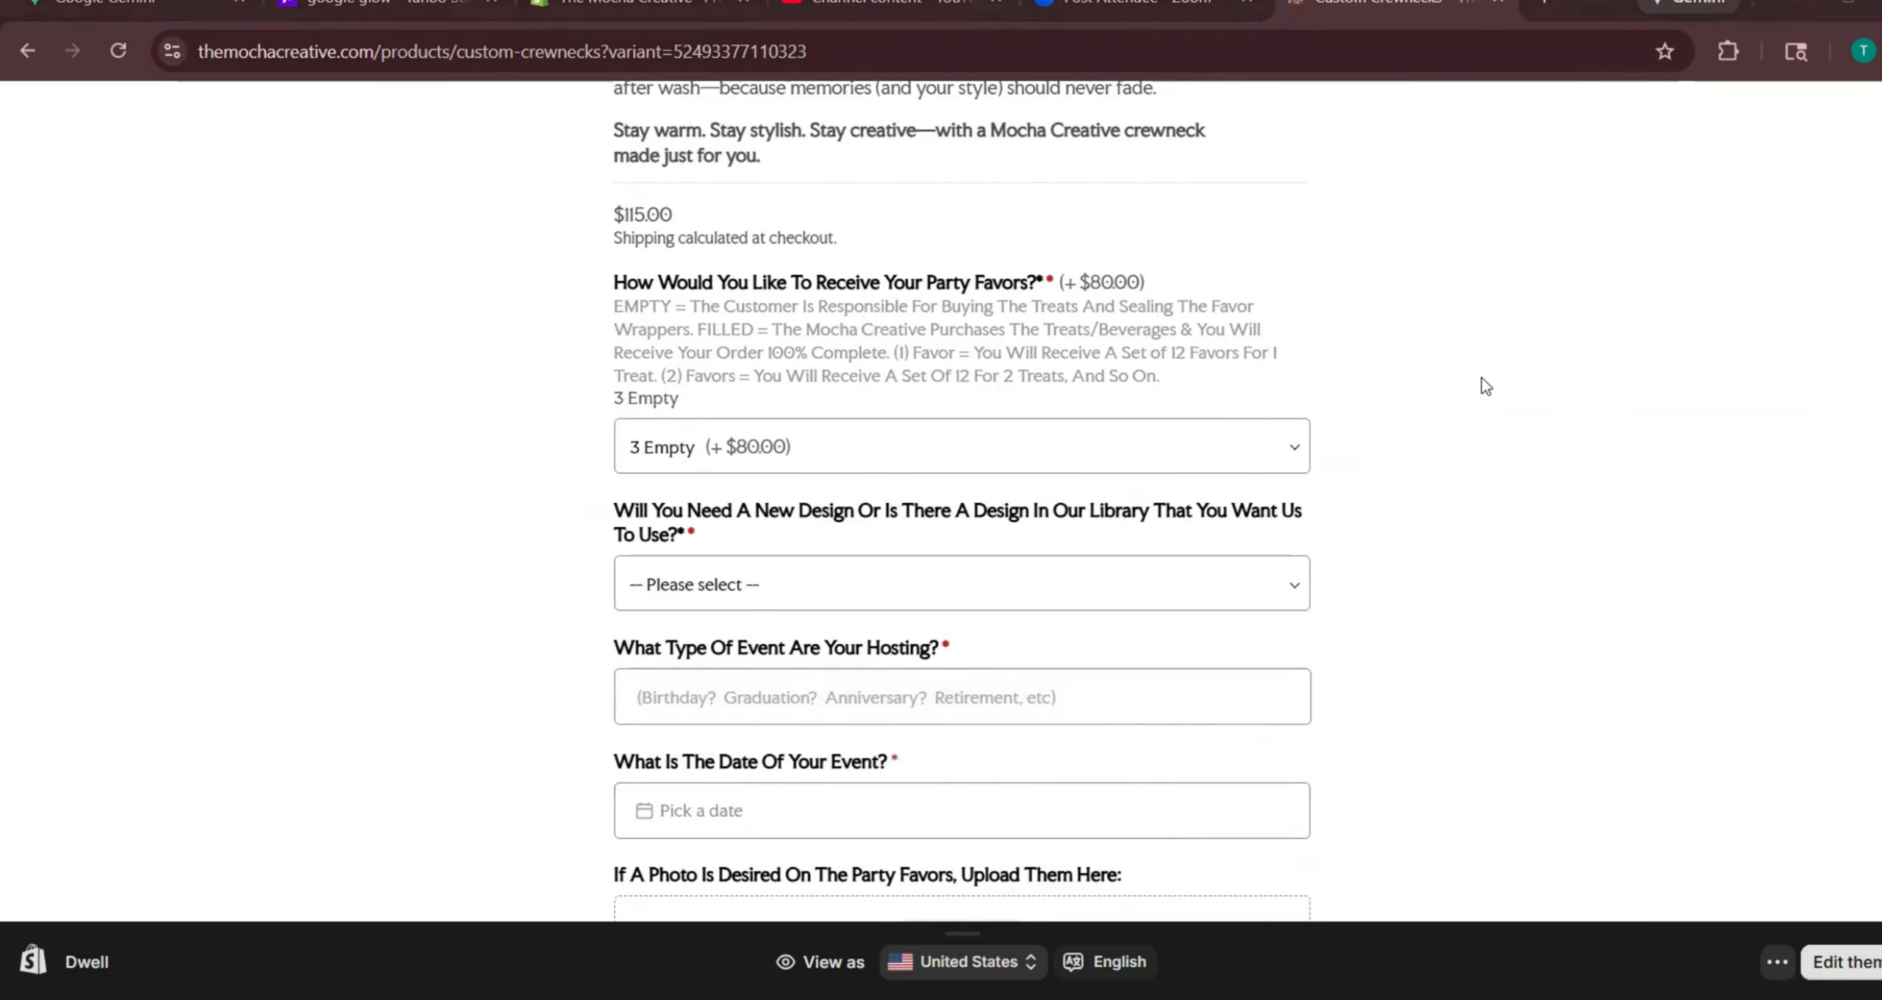
Open the party favors dropdown in the Test option set, set the "3 Empty" price add-on to 85 and save
left_click(553, 15)
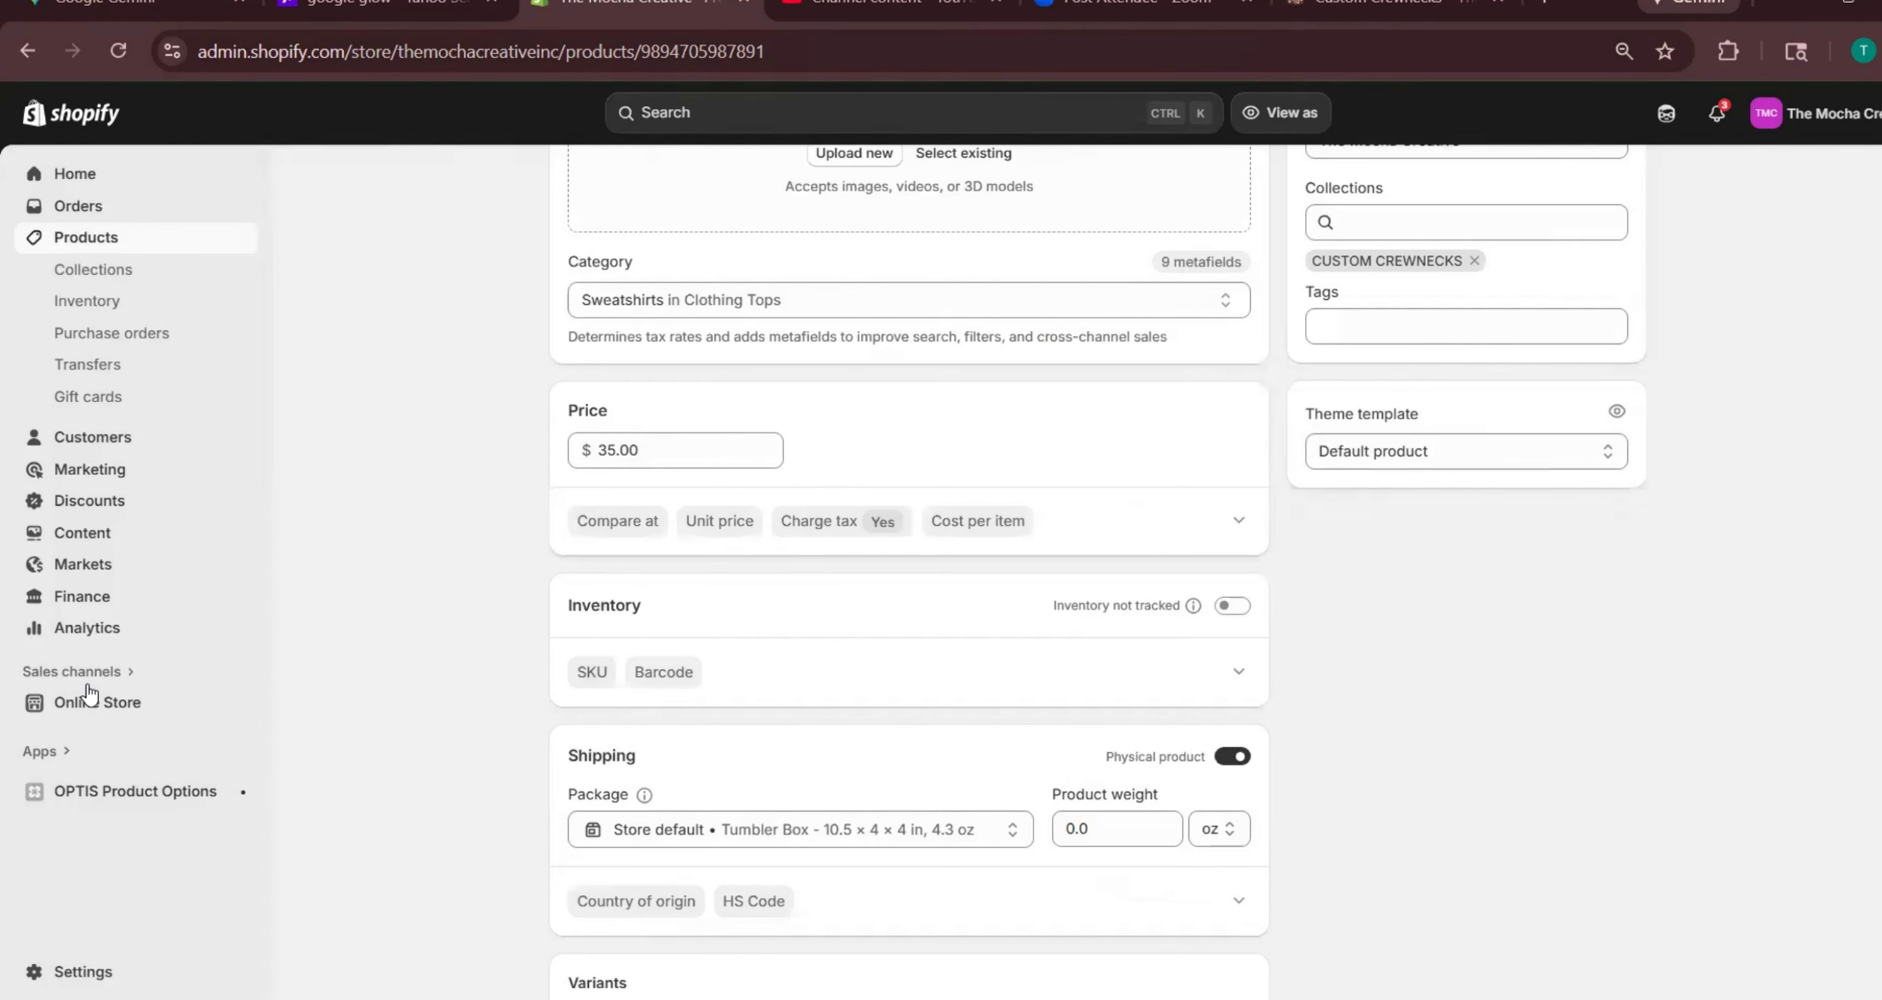
left_click(88, 797)
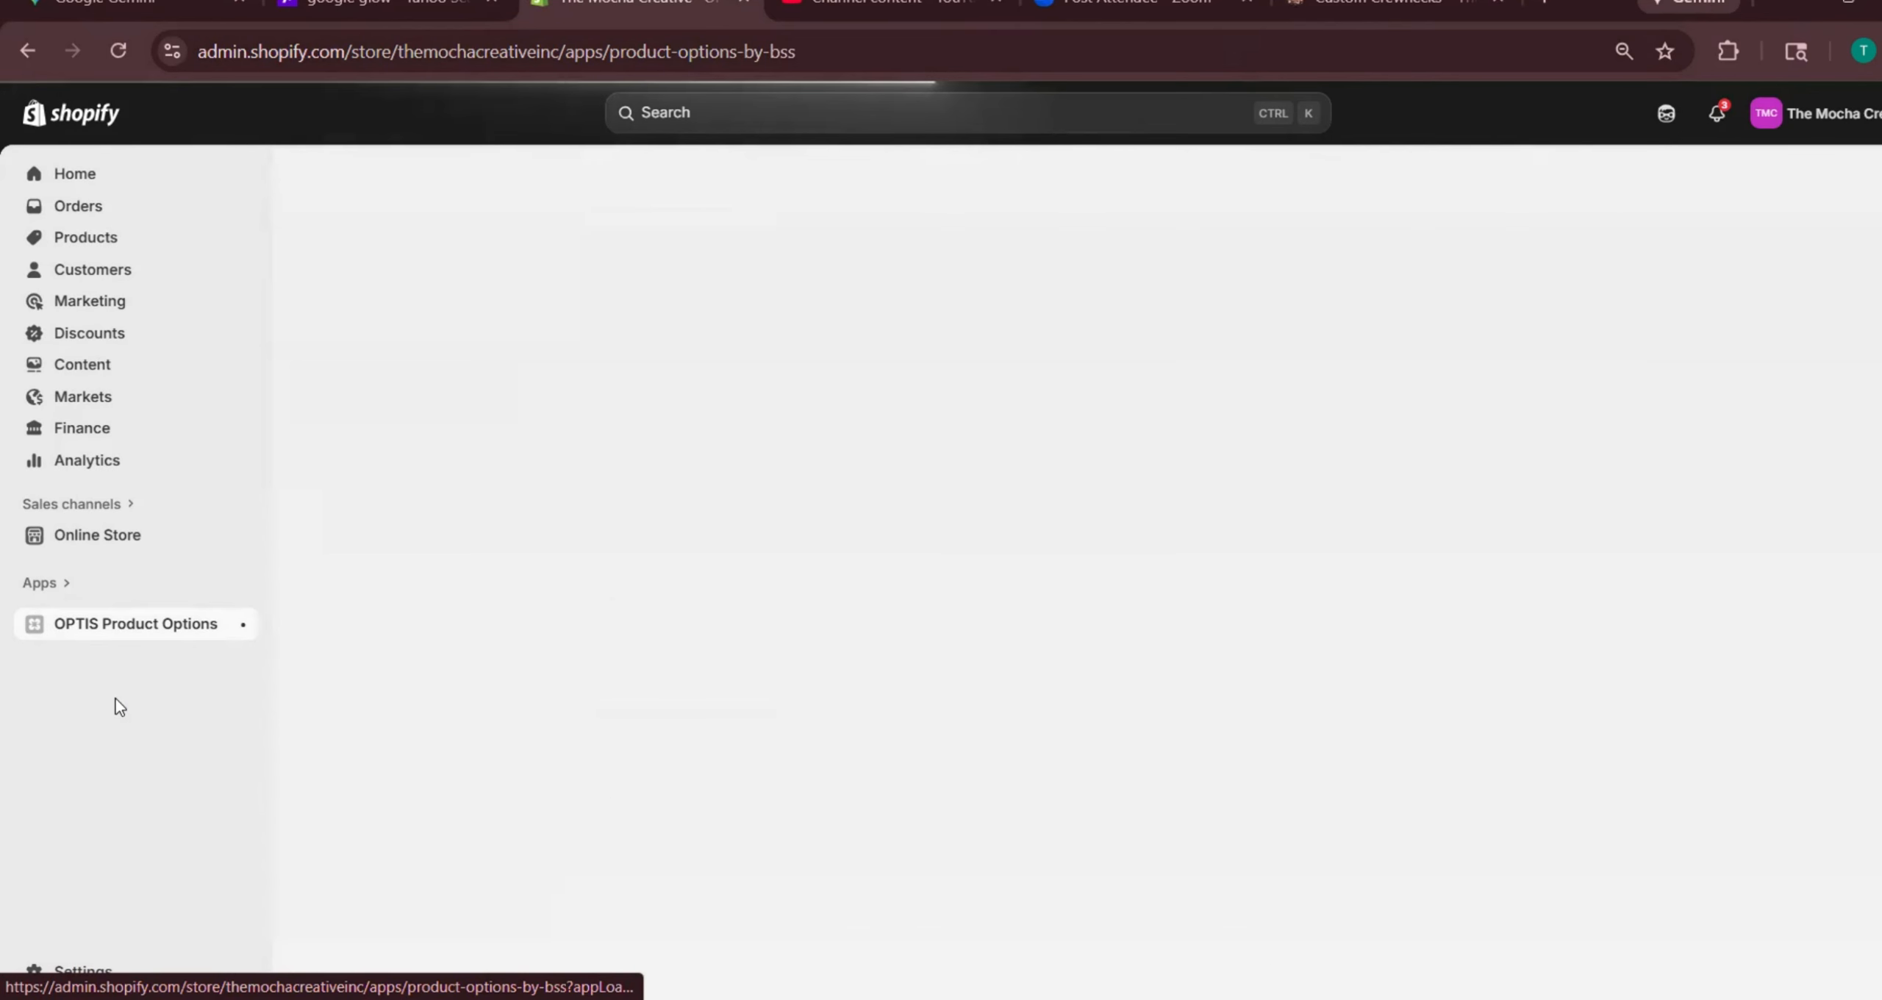
left_click(112, 687)
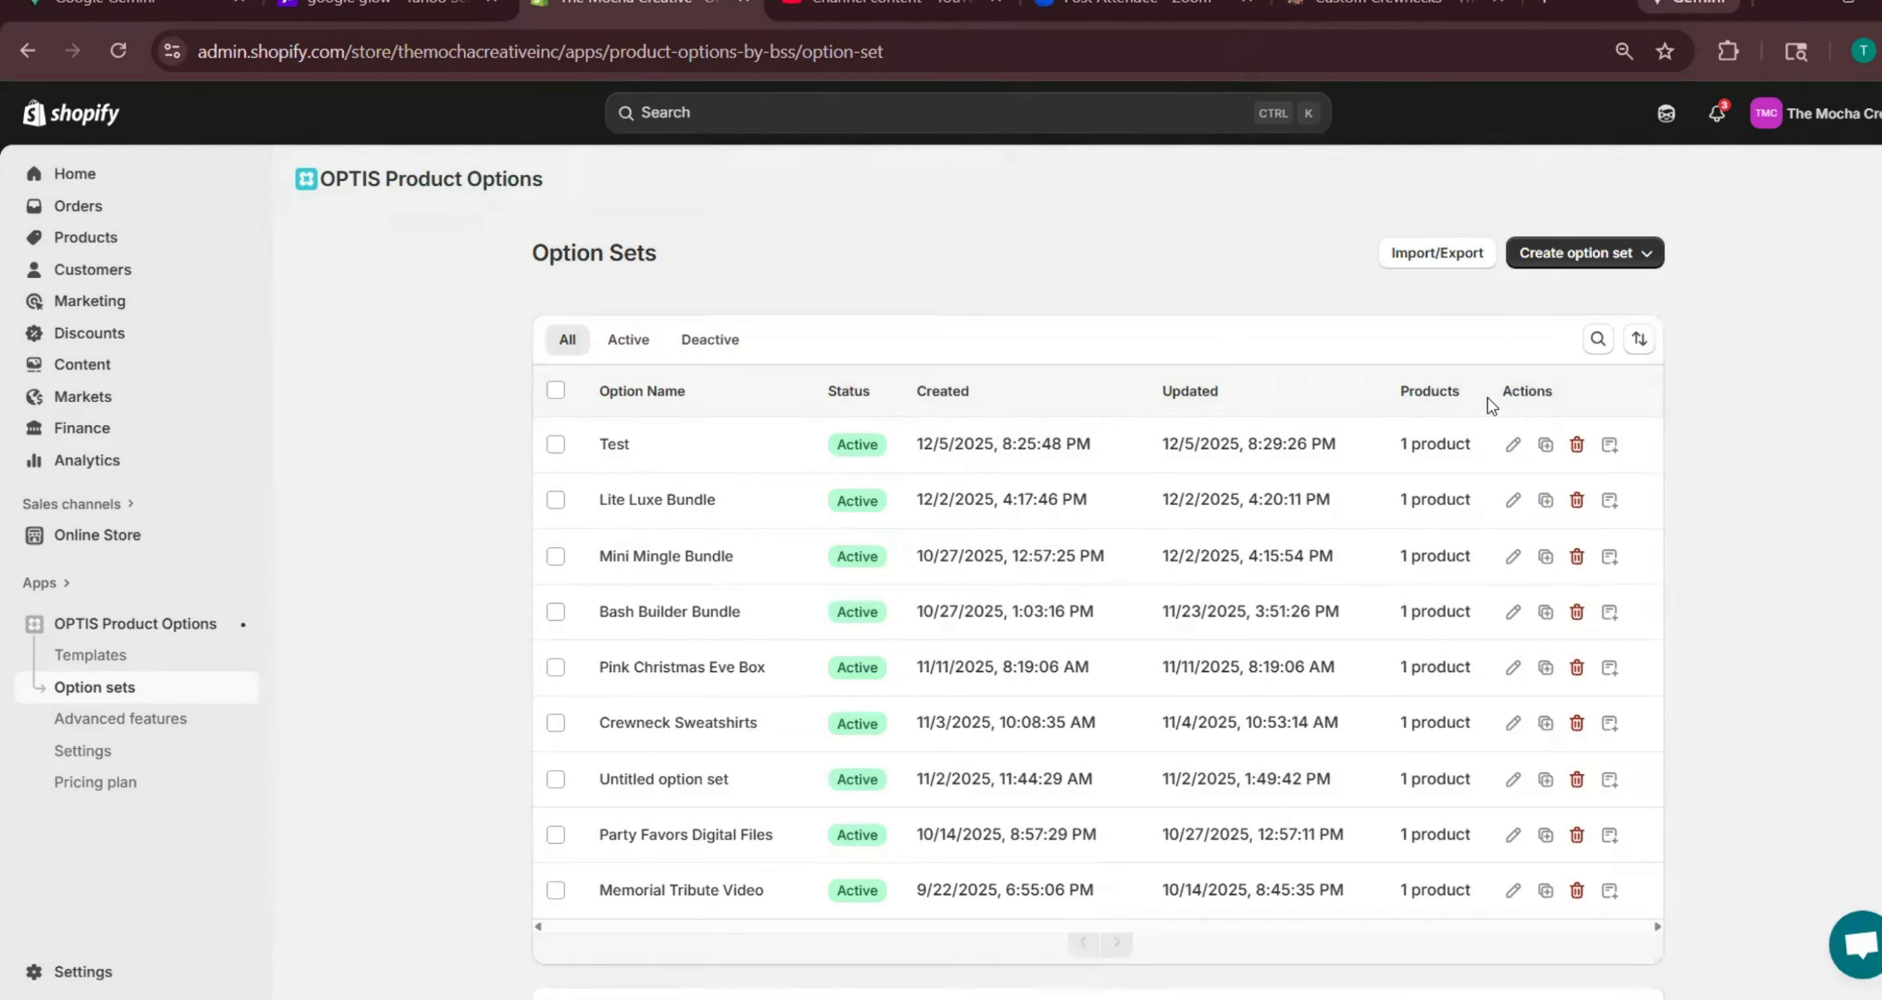
left_click(1510, 446)
left_click(121, 441)
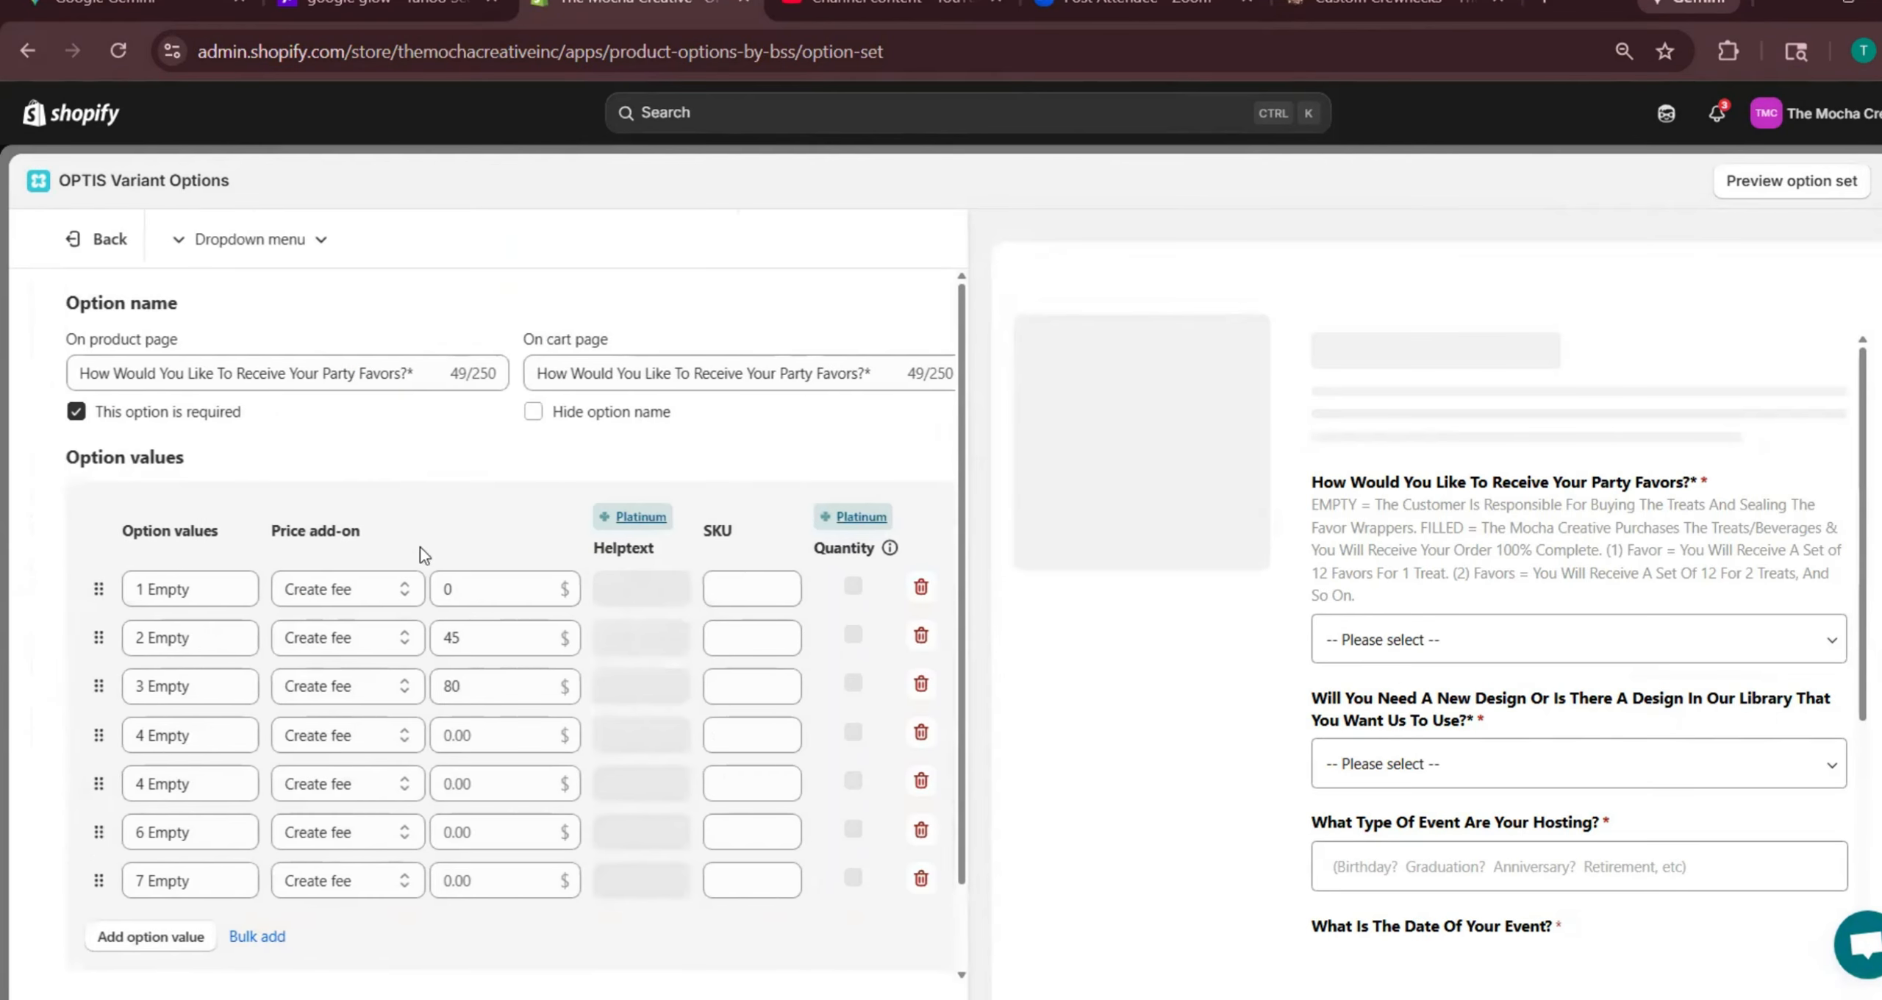
left_click(453, 688)
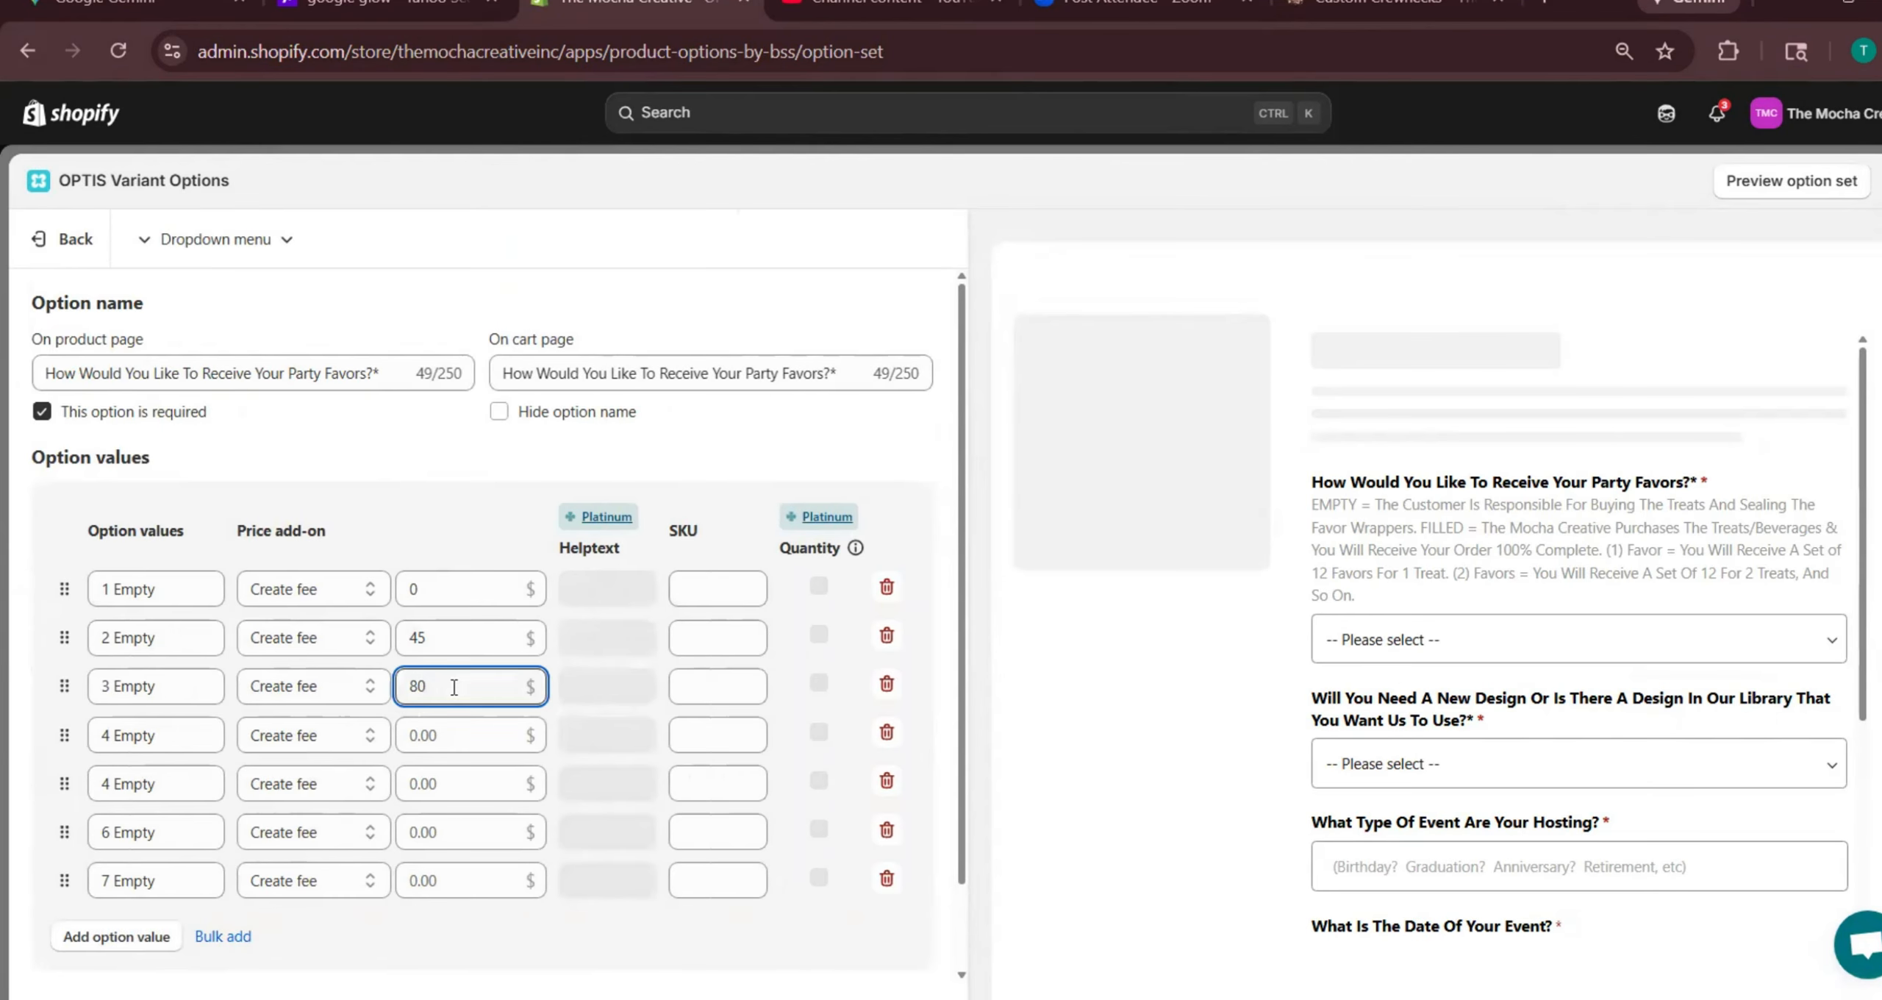
key("BackSpace")
type("5")
left_click(1864, 179)
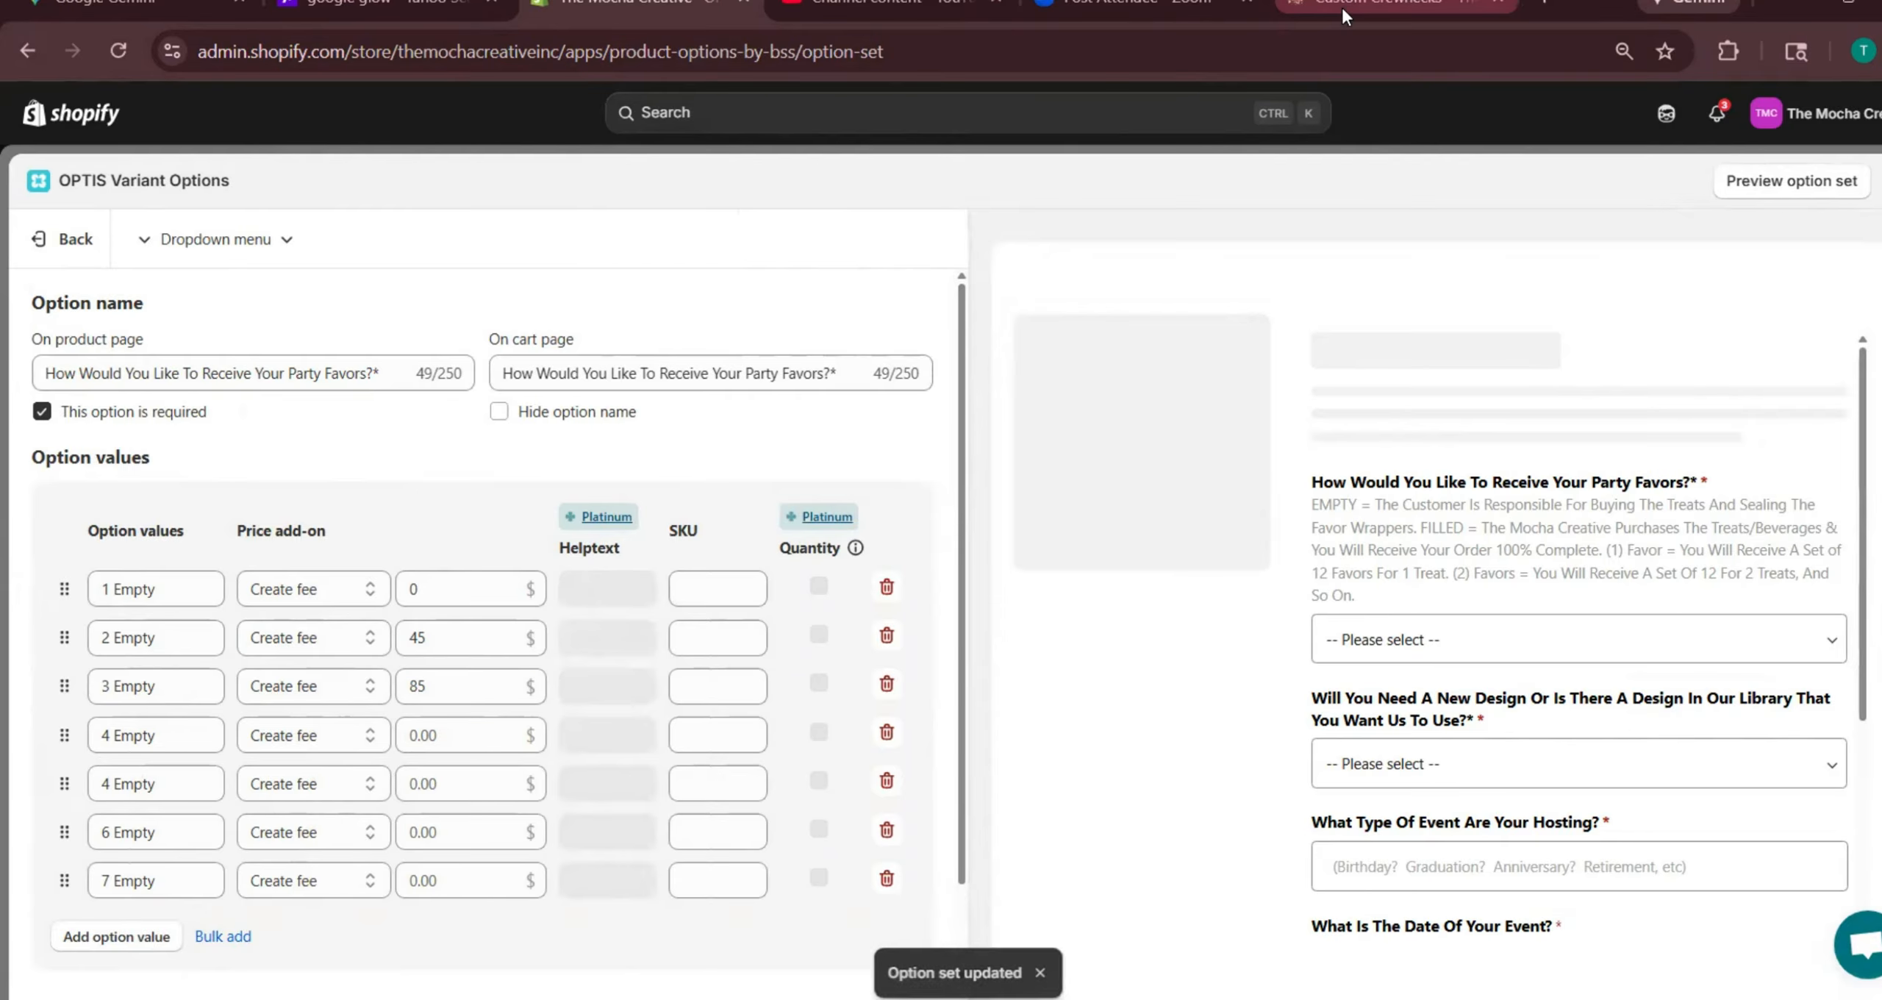
Reload the Custom Crewnecks storefront page and check the product price with "3 Empty" selected
mouse_move(1344, 7)
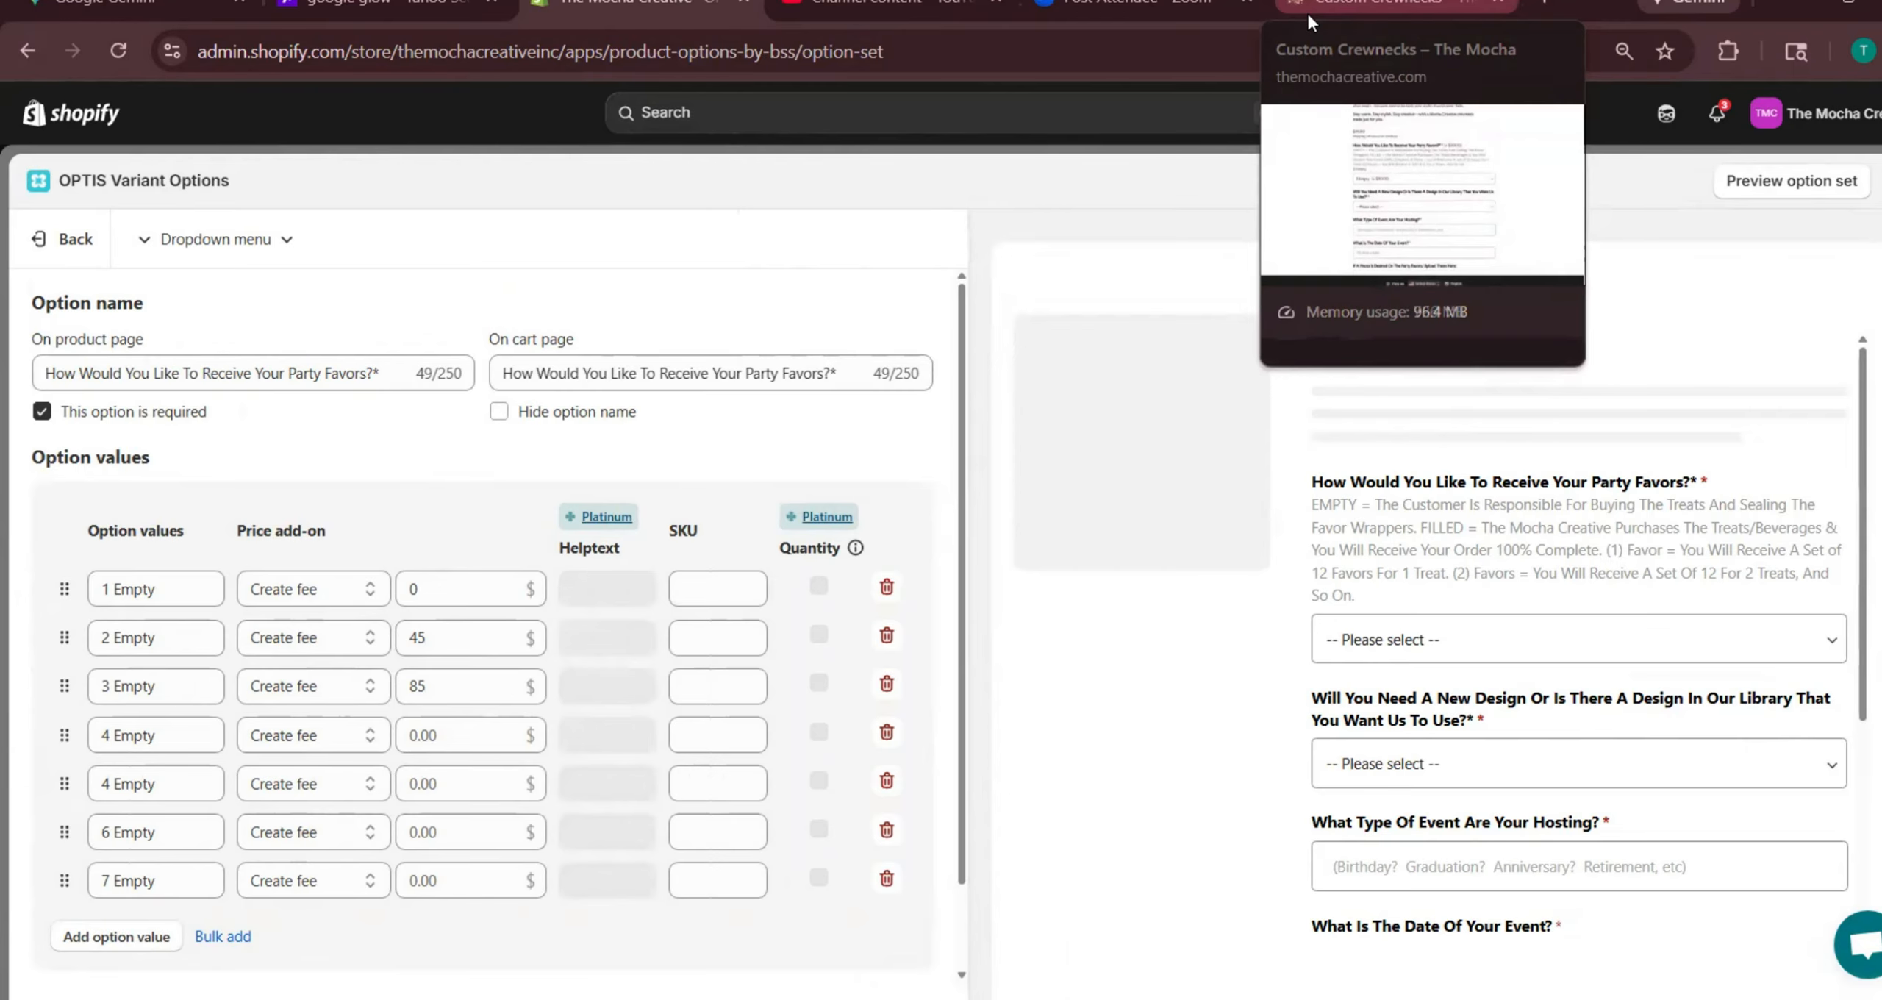
left_click(1326, 6)
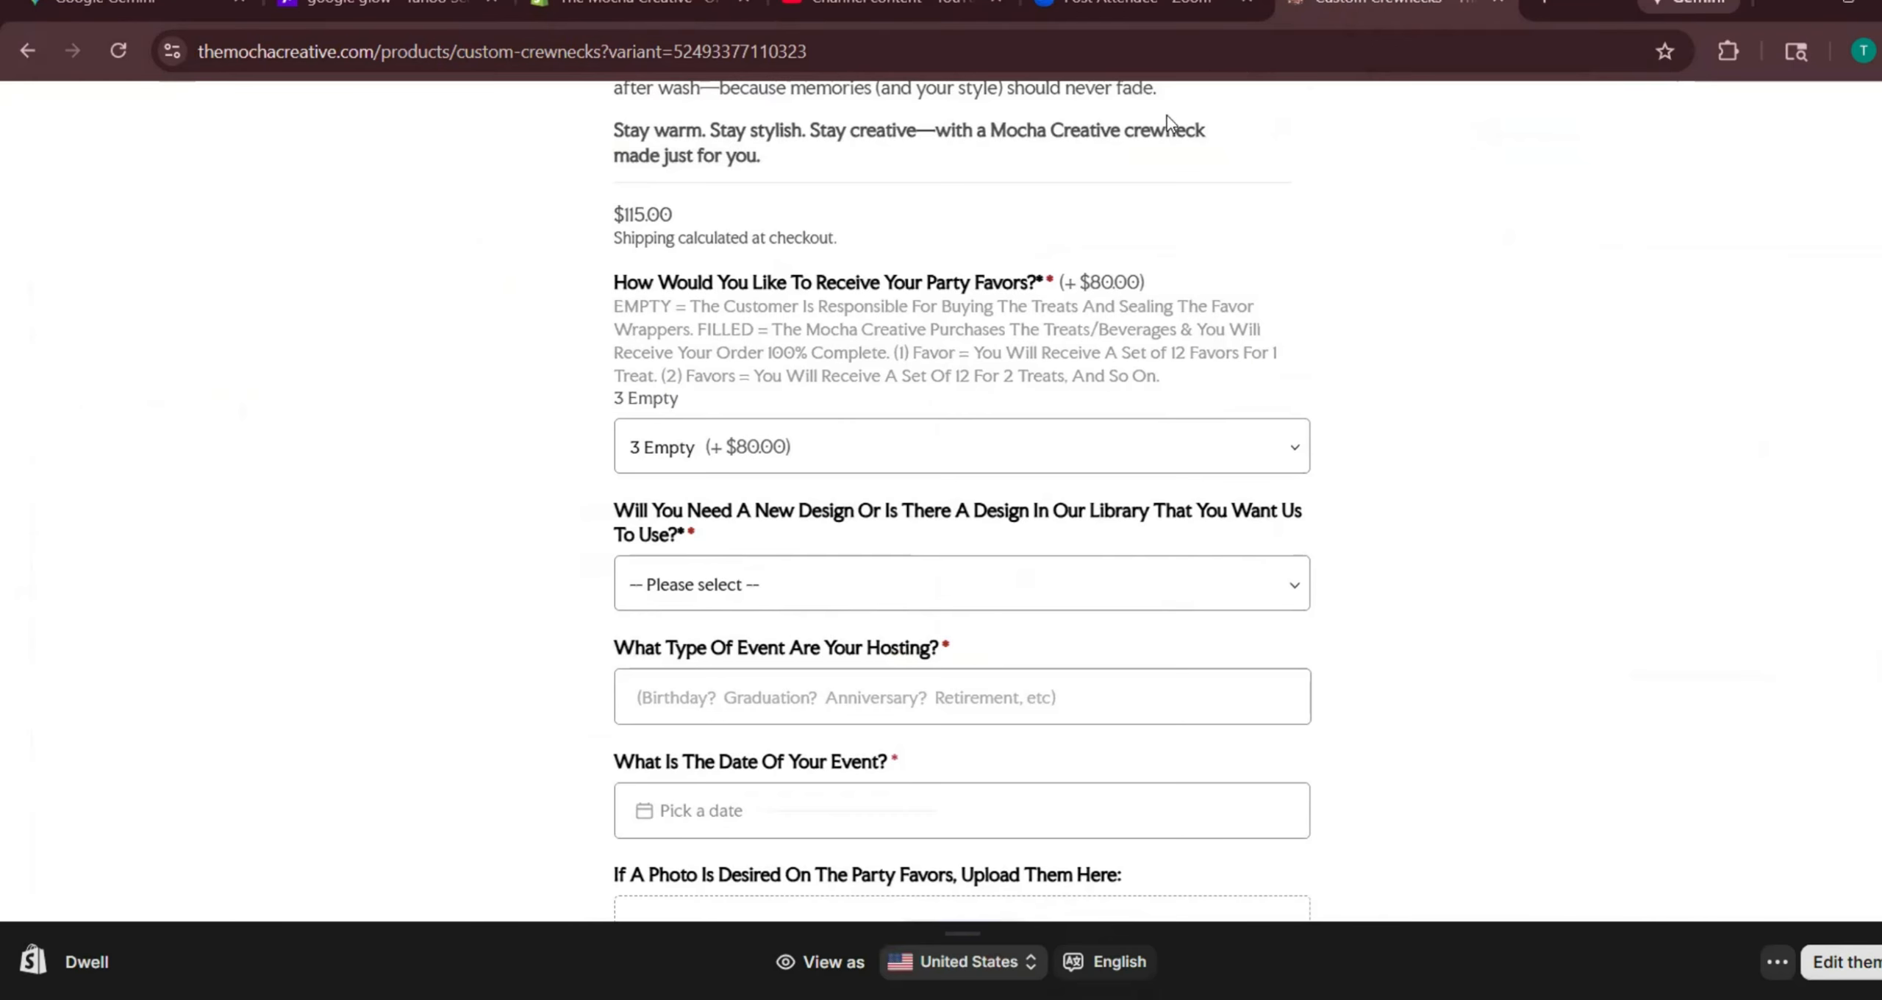
left_click(106, 53)
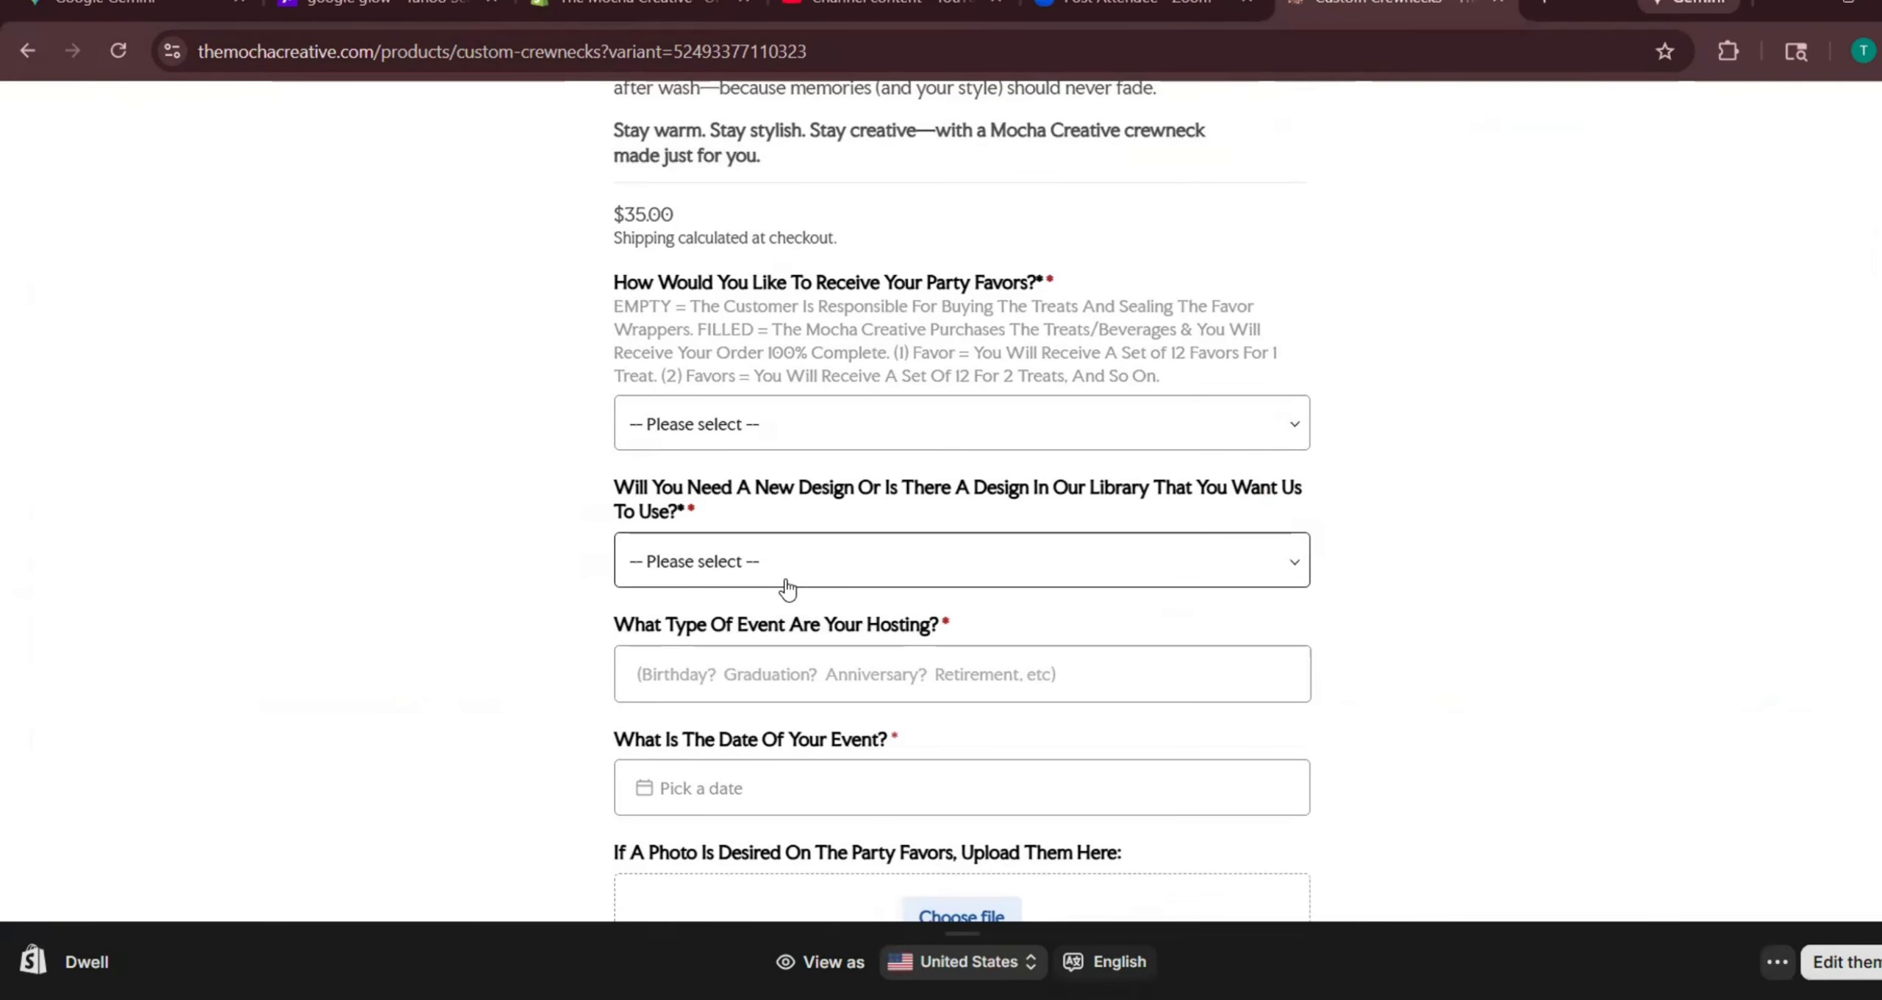
left_click(786, 588)
left_click(480, 506)
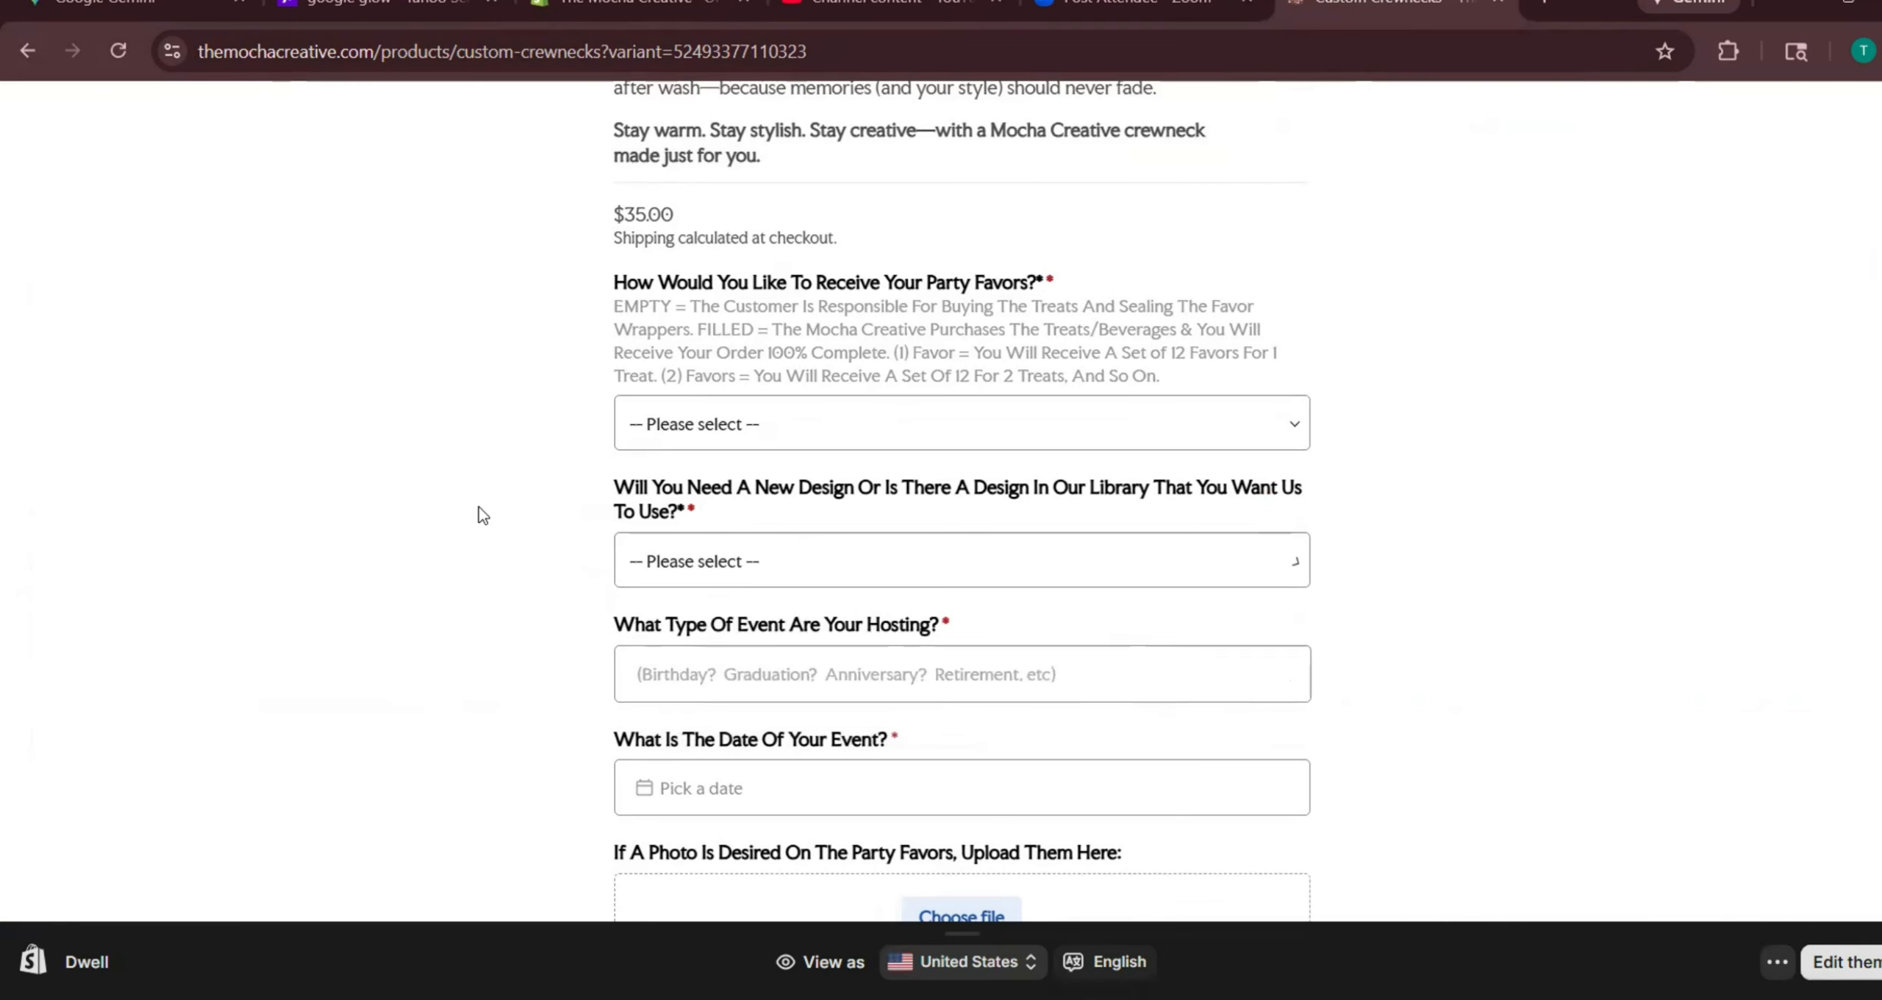
left_click(735, 423)
left_click(743, 613)
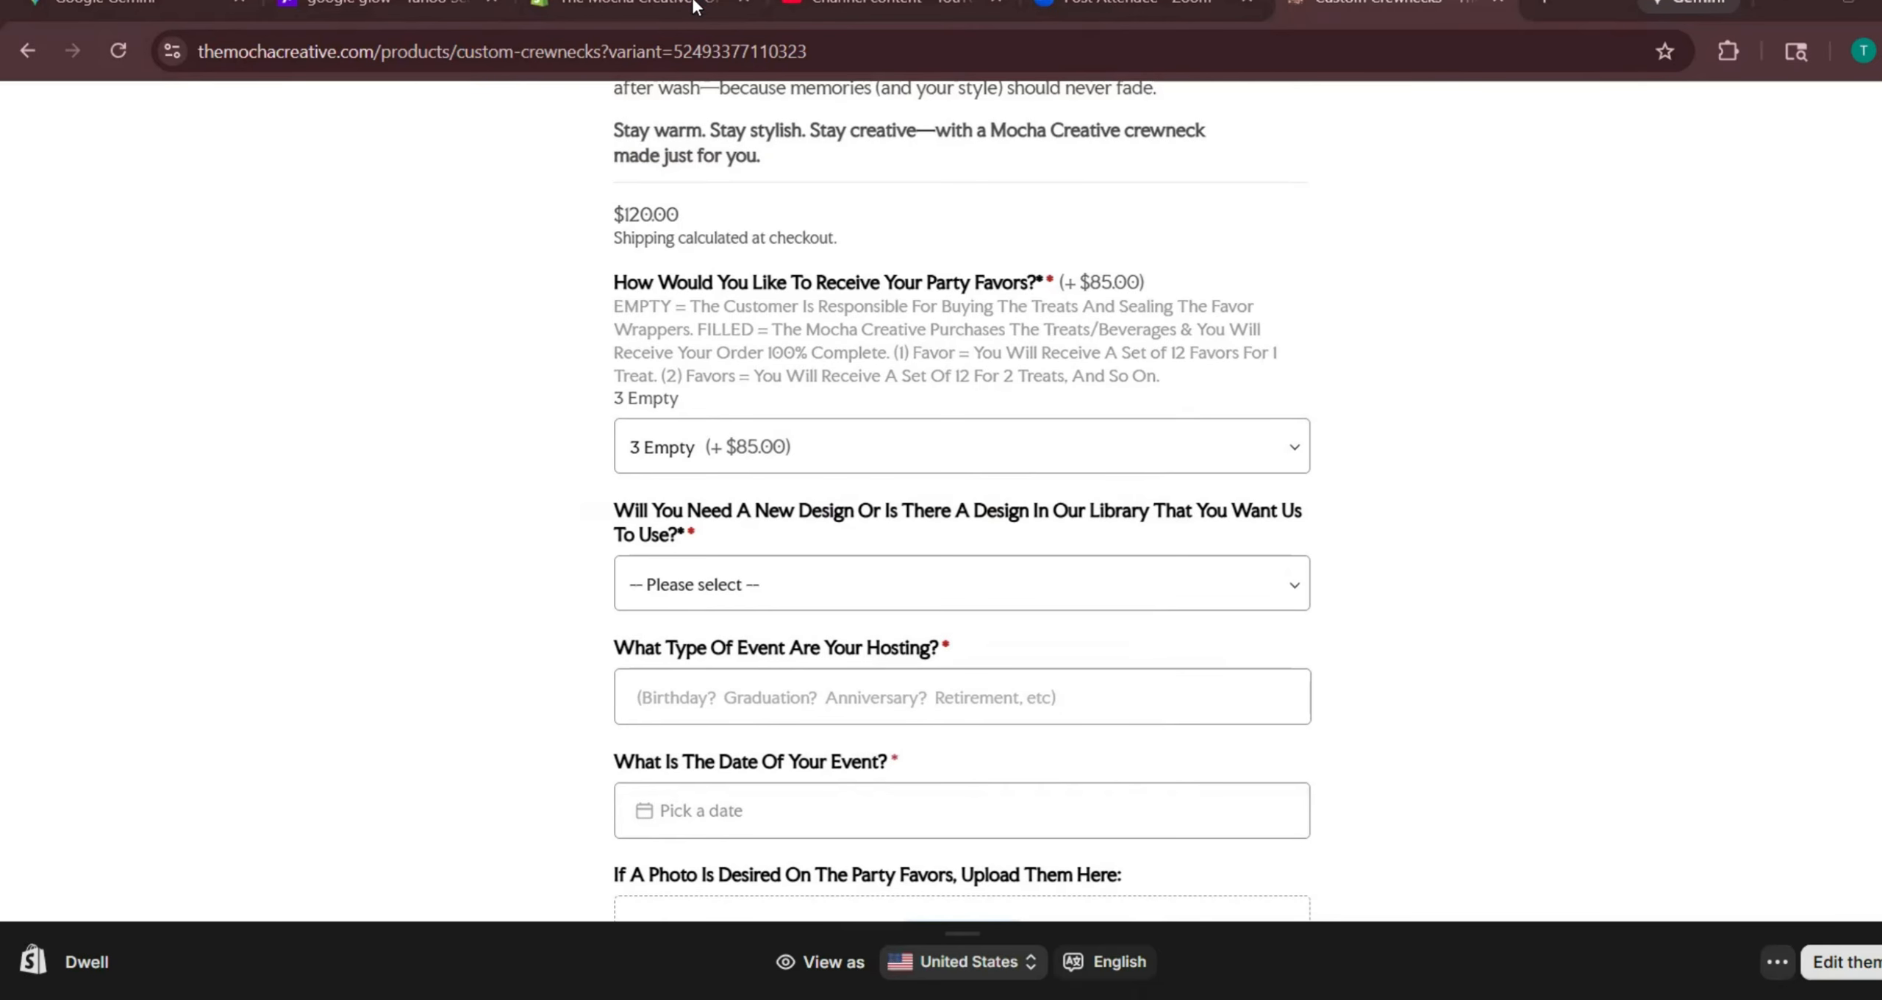
Return to the option editor and rename the duplicate "4 Empty" option value as "5 Empty"
left_click(640, 4)
left_click(472, 646)
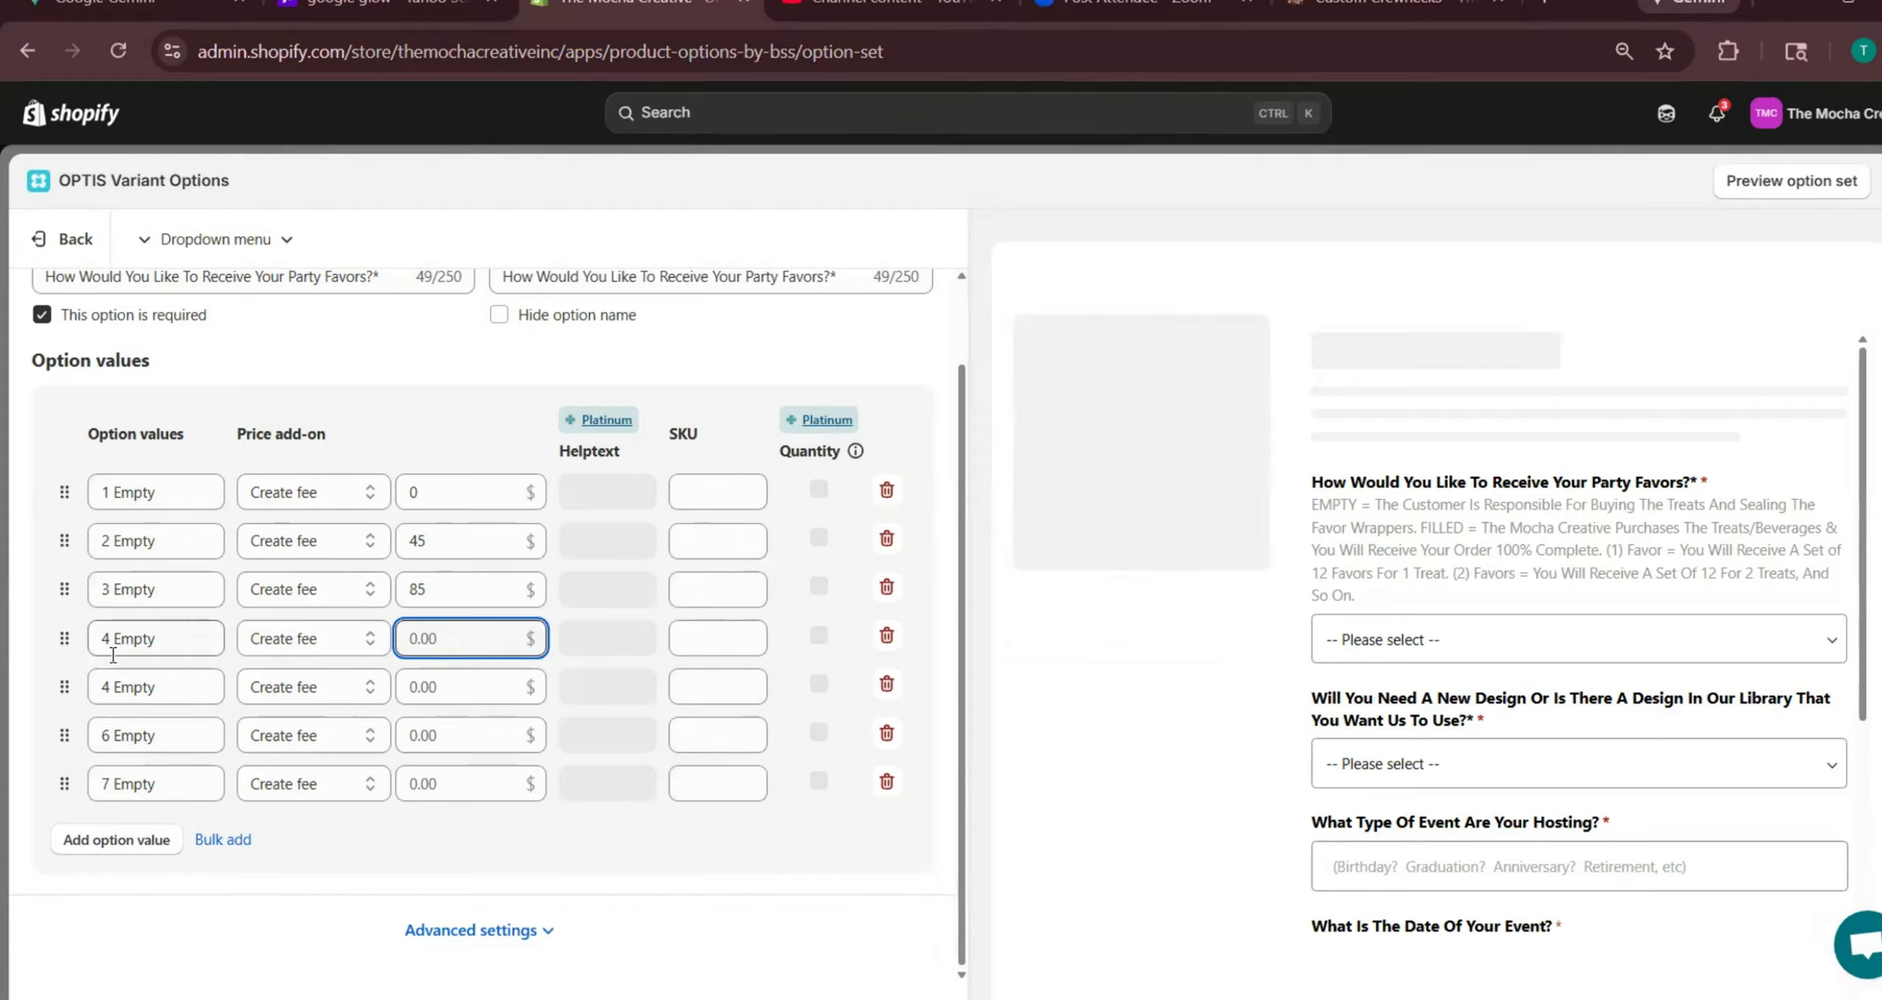
left_click(109, 688)
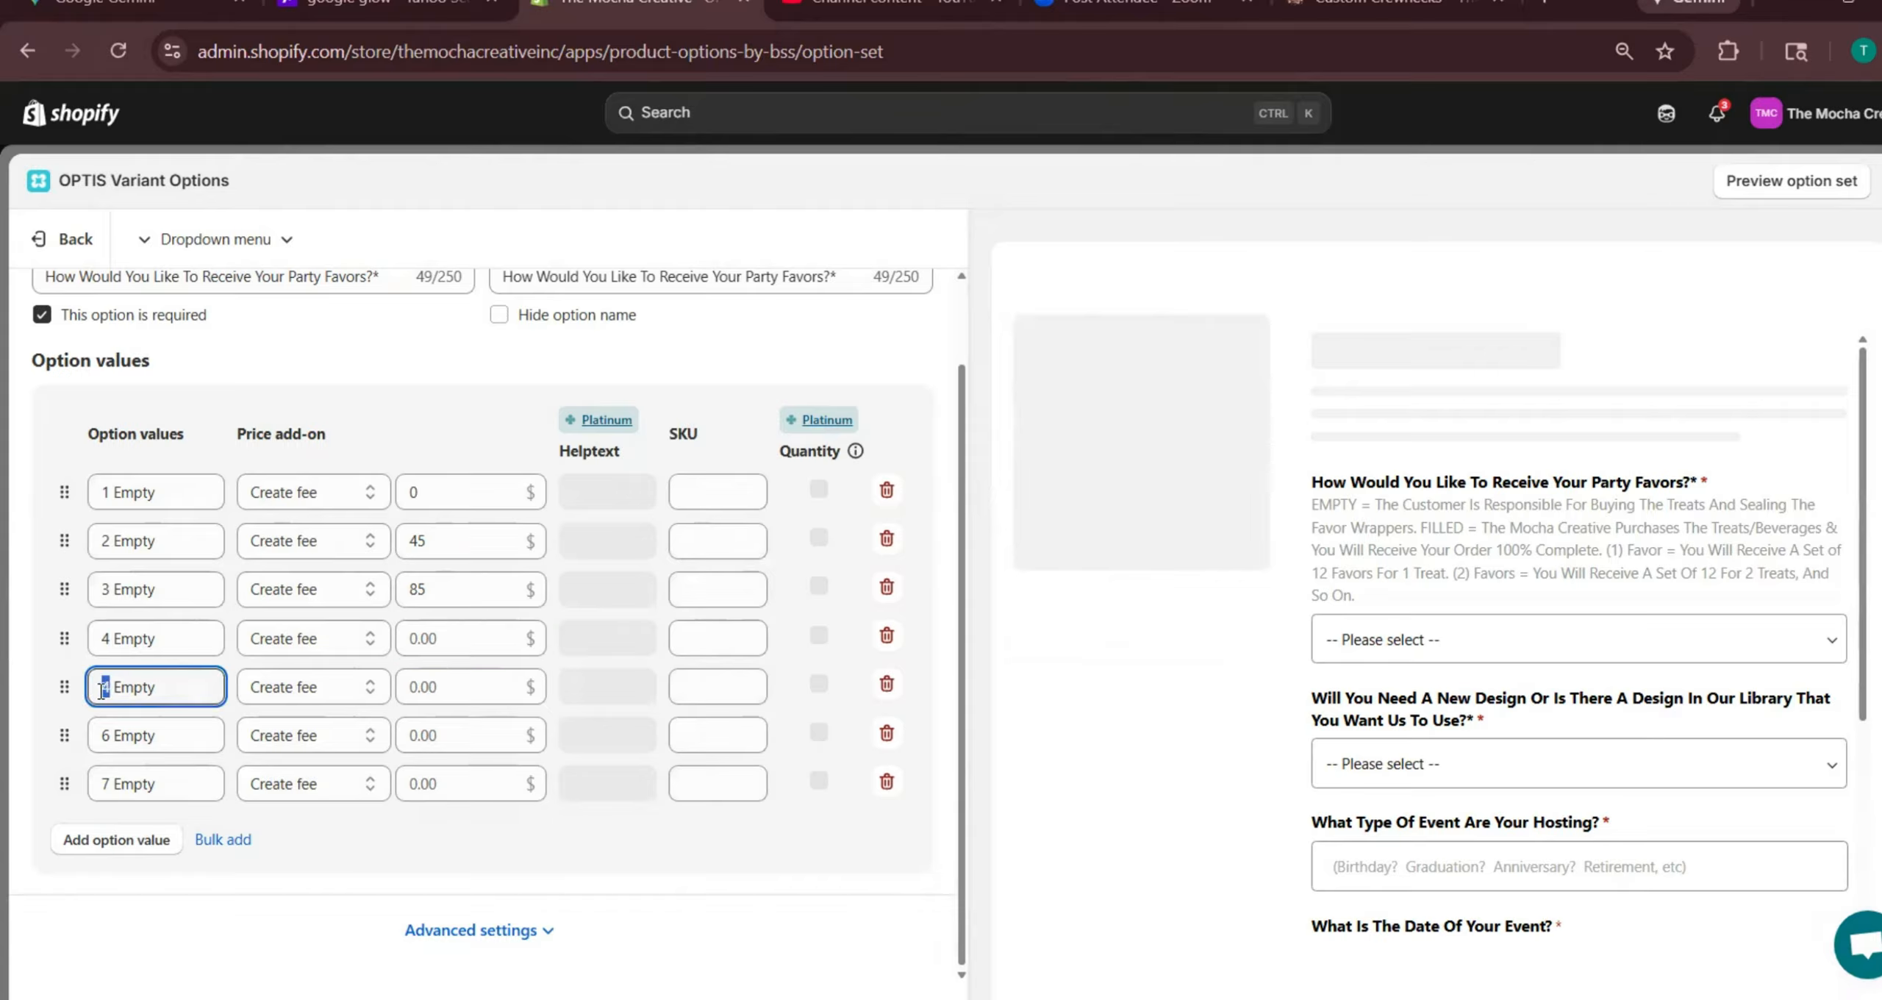
key("BackSpace")
type("5")
Set the price add-ons to 125 for "4 Empty" and 165 for "5 Empty"
left_click(446, 644)
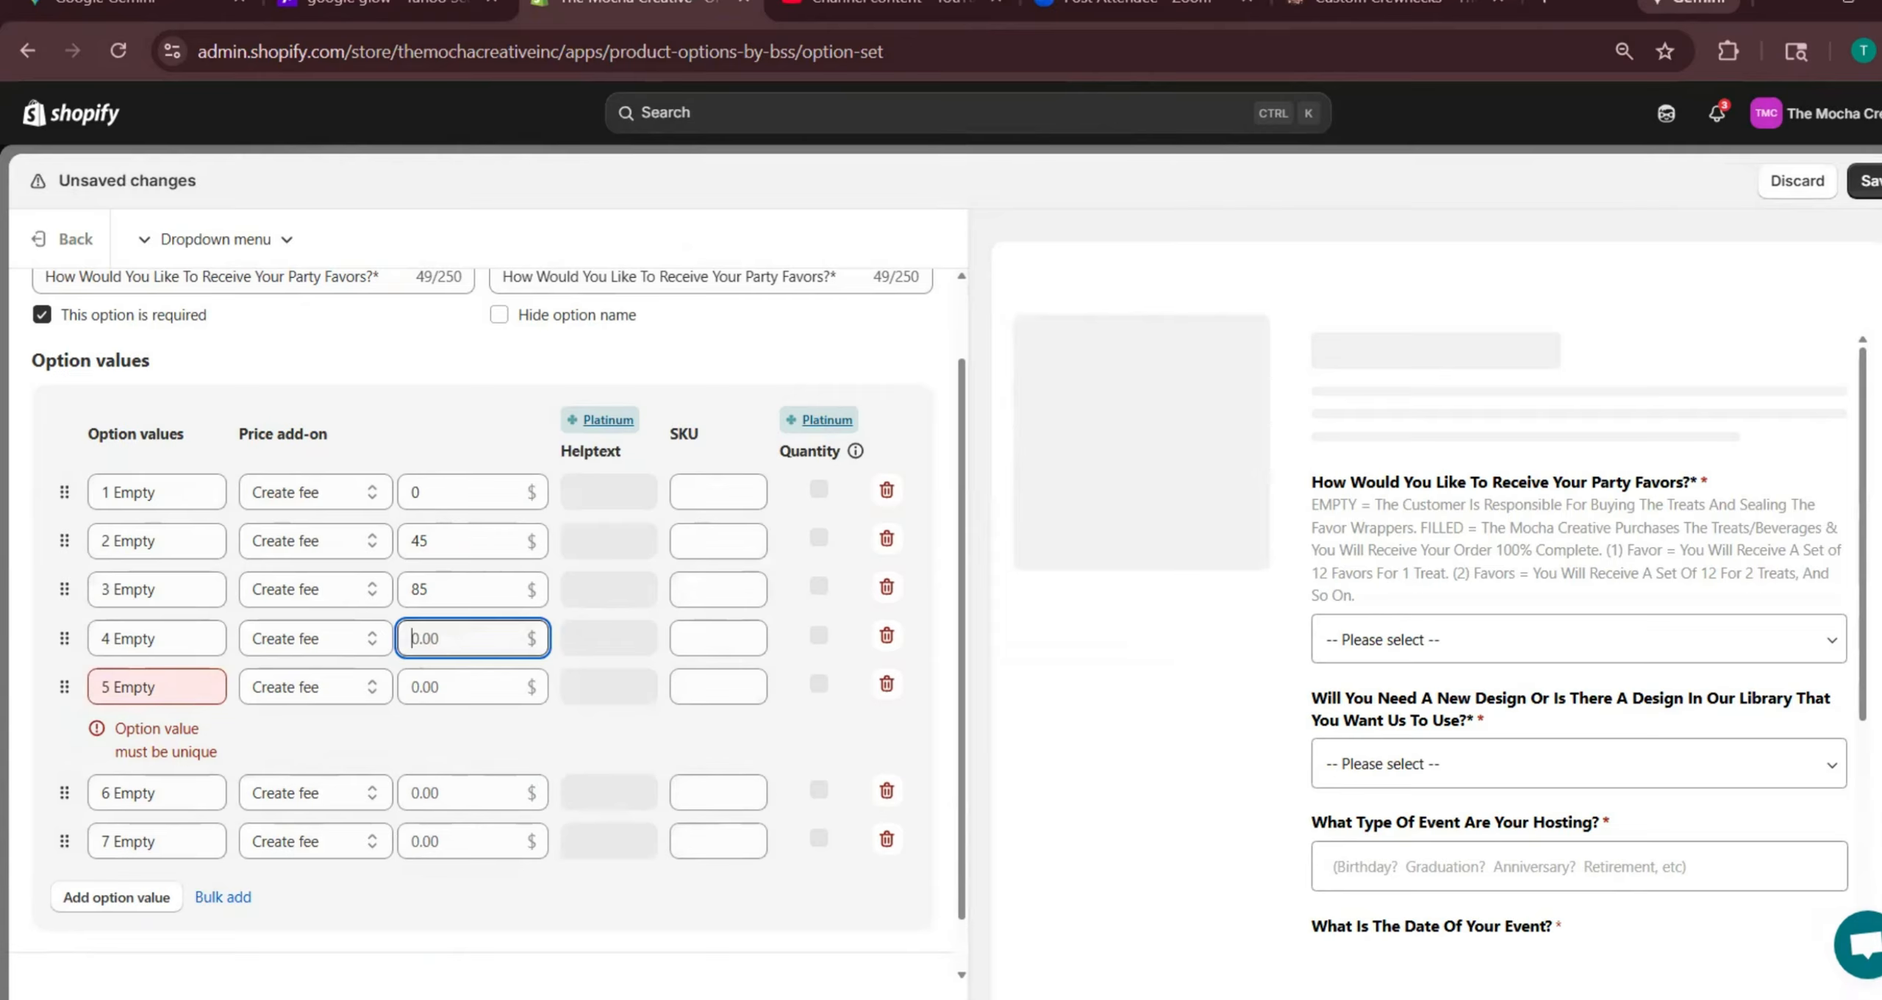
left_click(1446, 321)
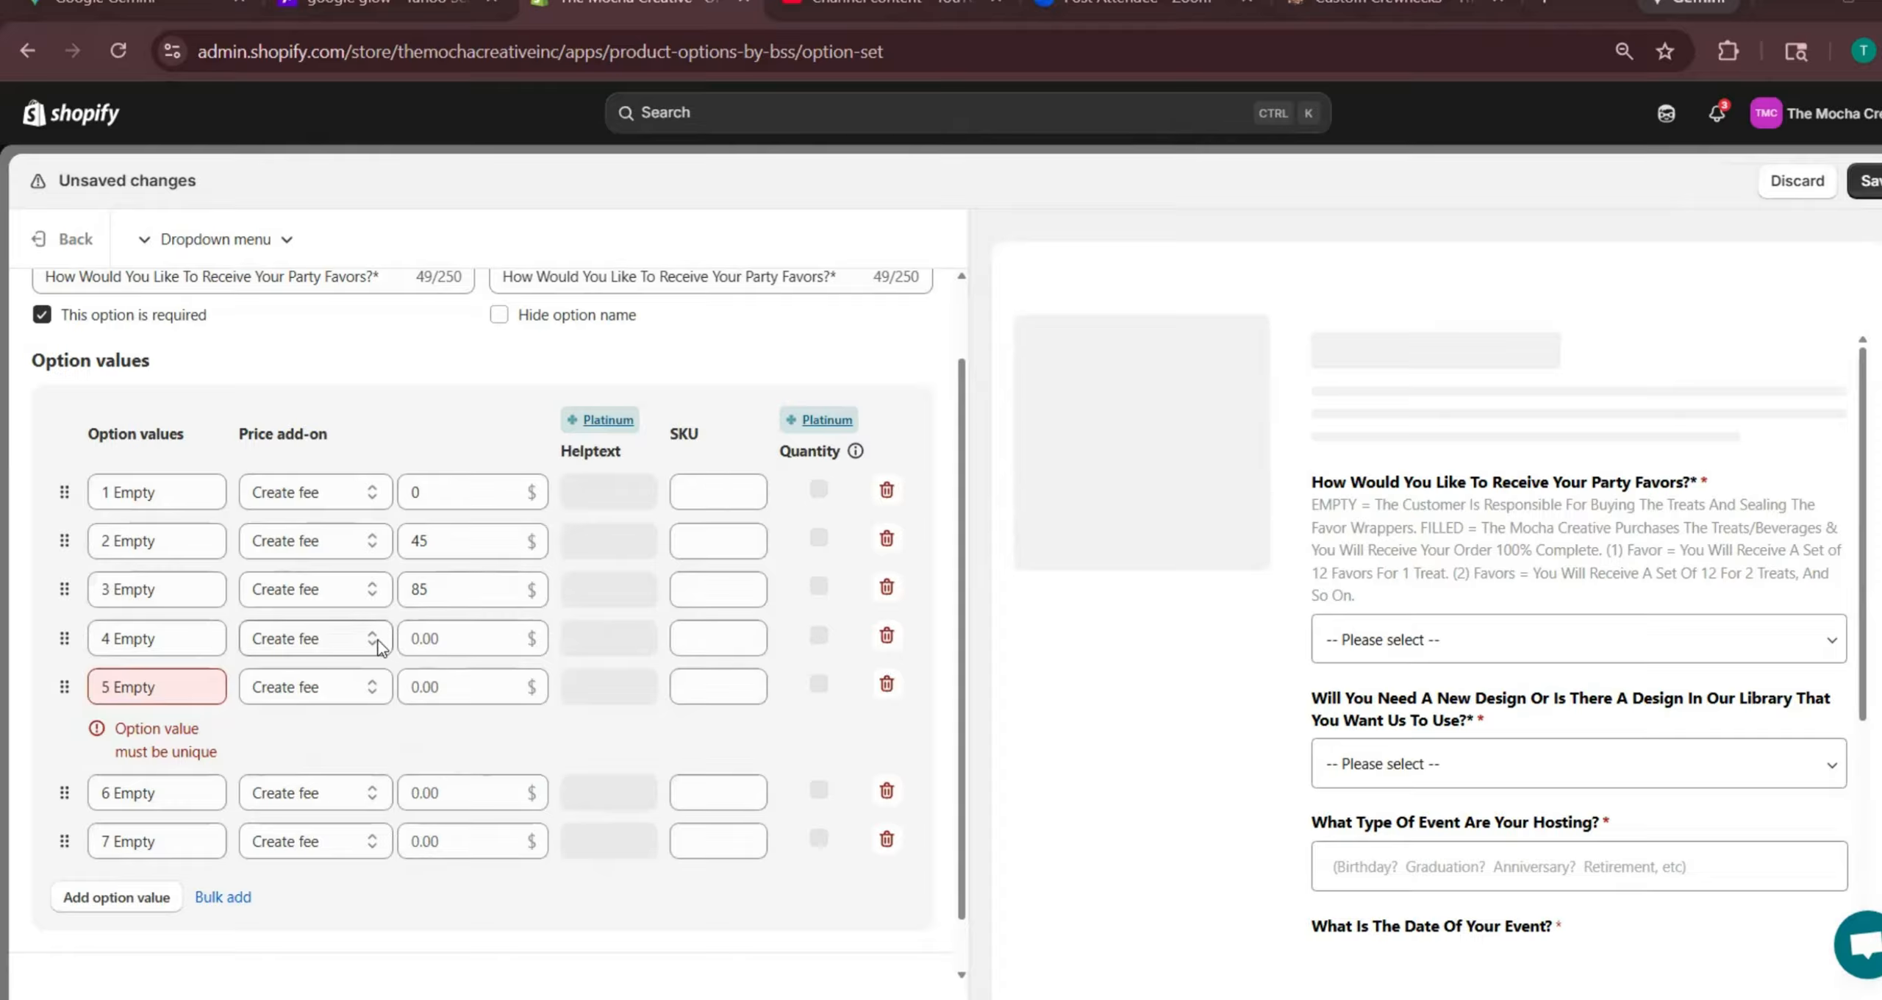
left_click(461, 637)
type("125")
left_click(457, 691)
type("165")
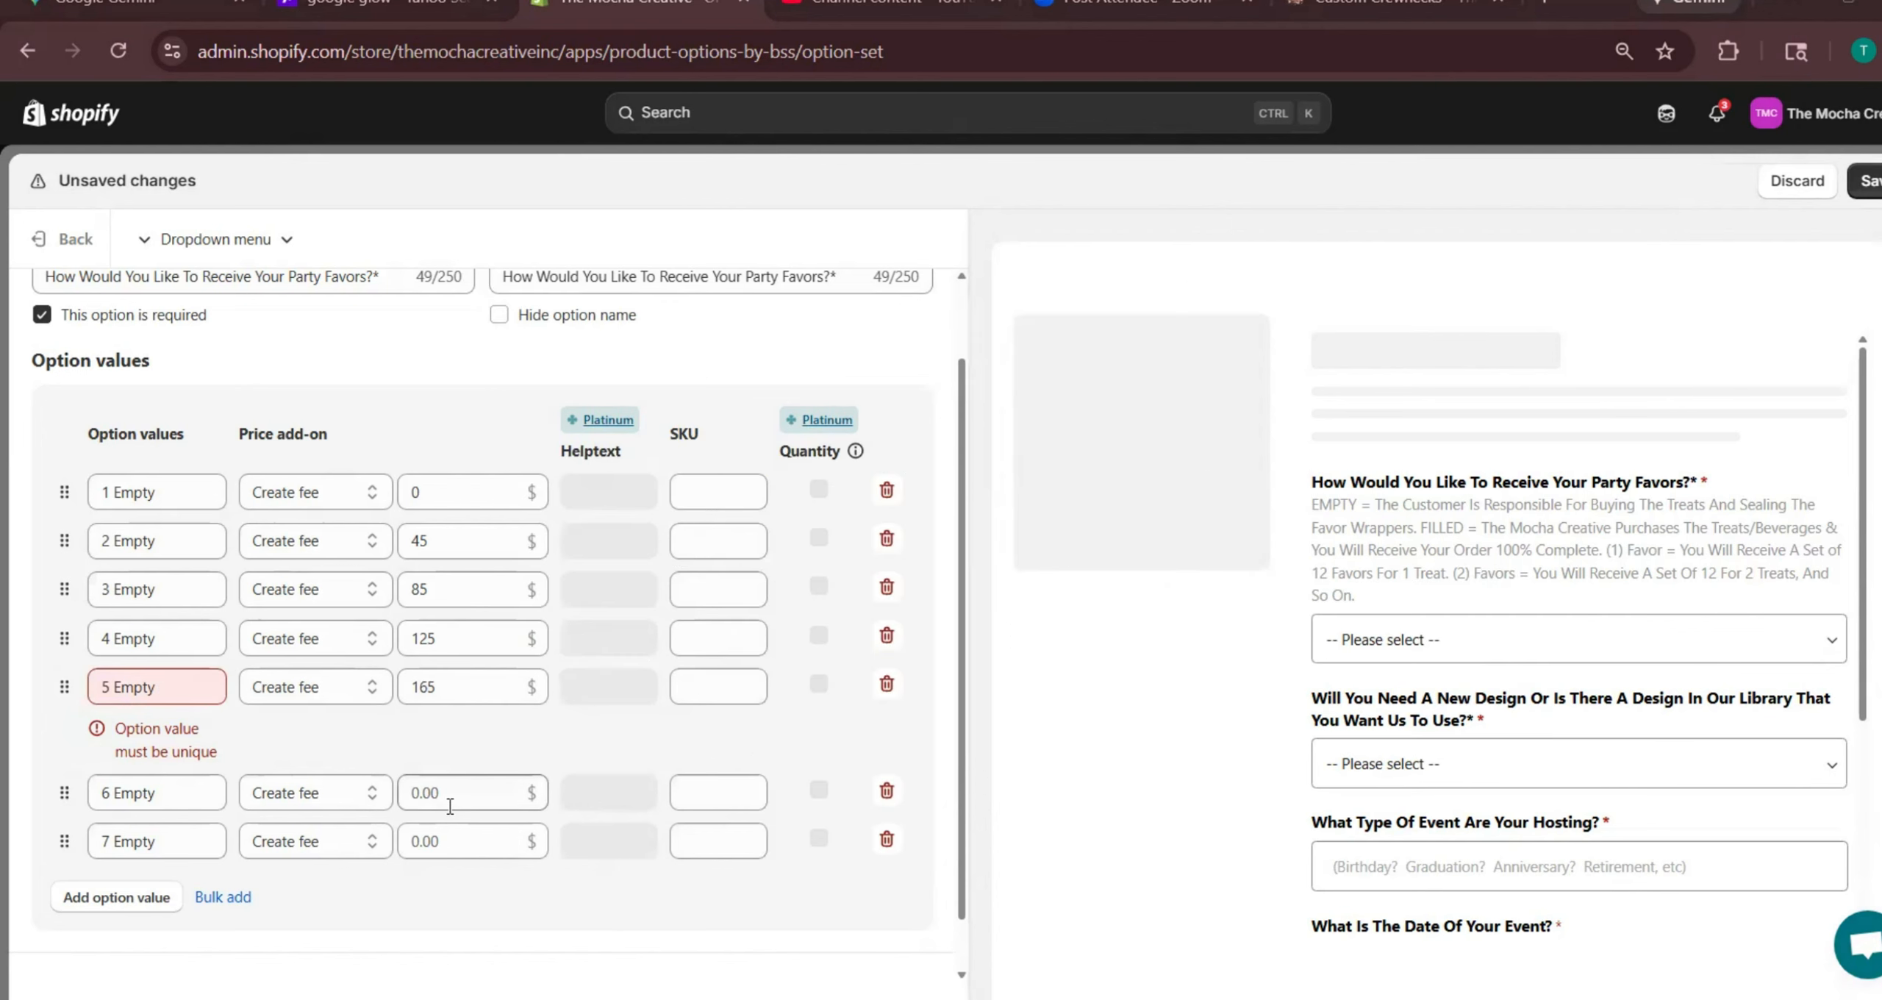
Set the price add-ons to 205 for "6 Empty" and 245 for "7 Empty", and save the option set
left_click(450, 806)
type("205")
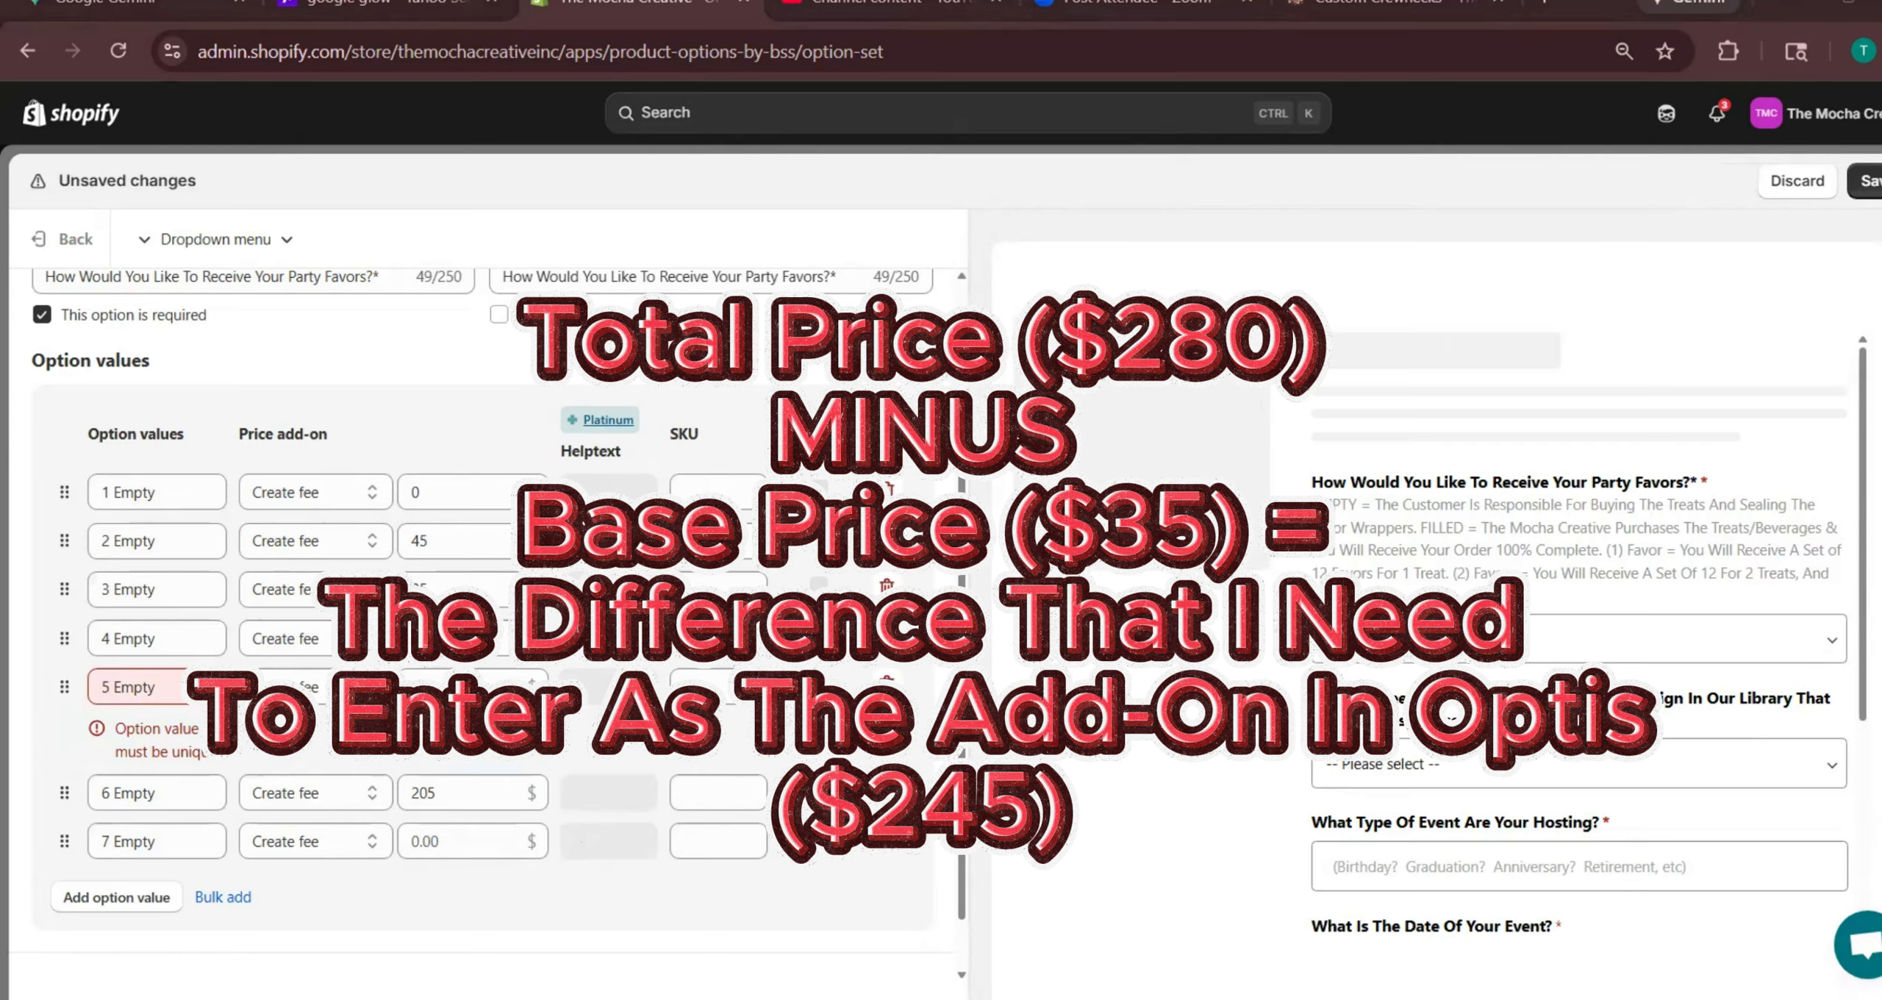
left_click(469, 839)
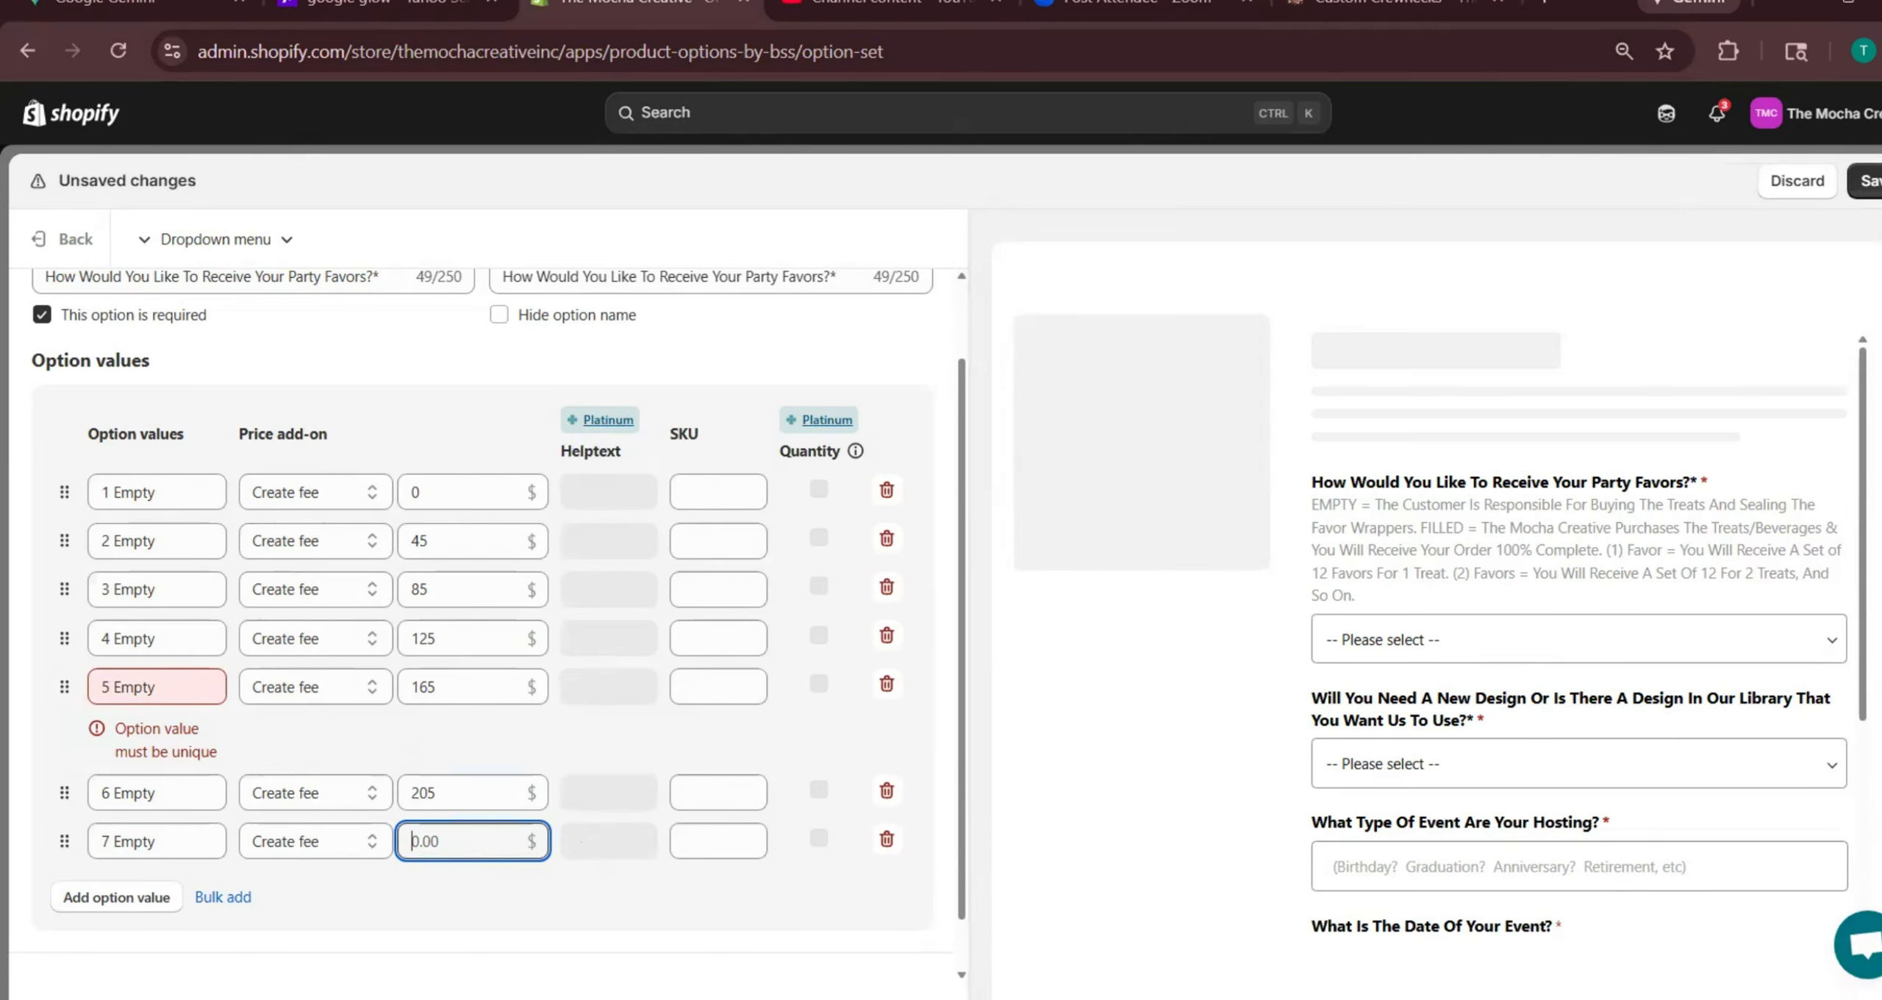
left_click(448, 850)
type("245")
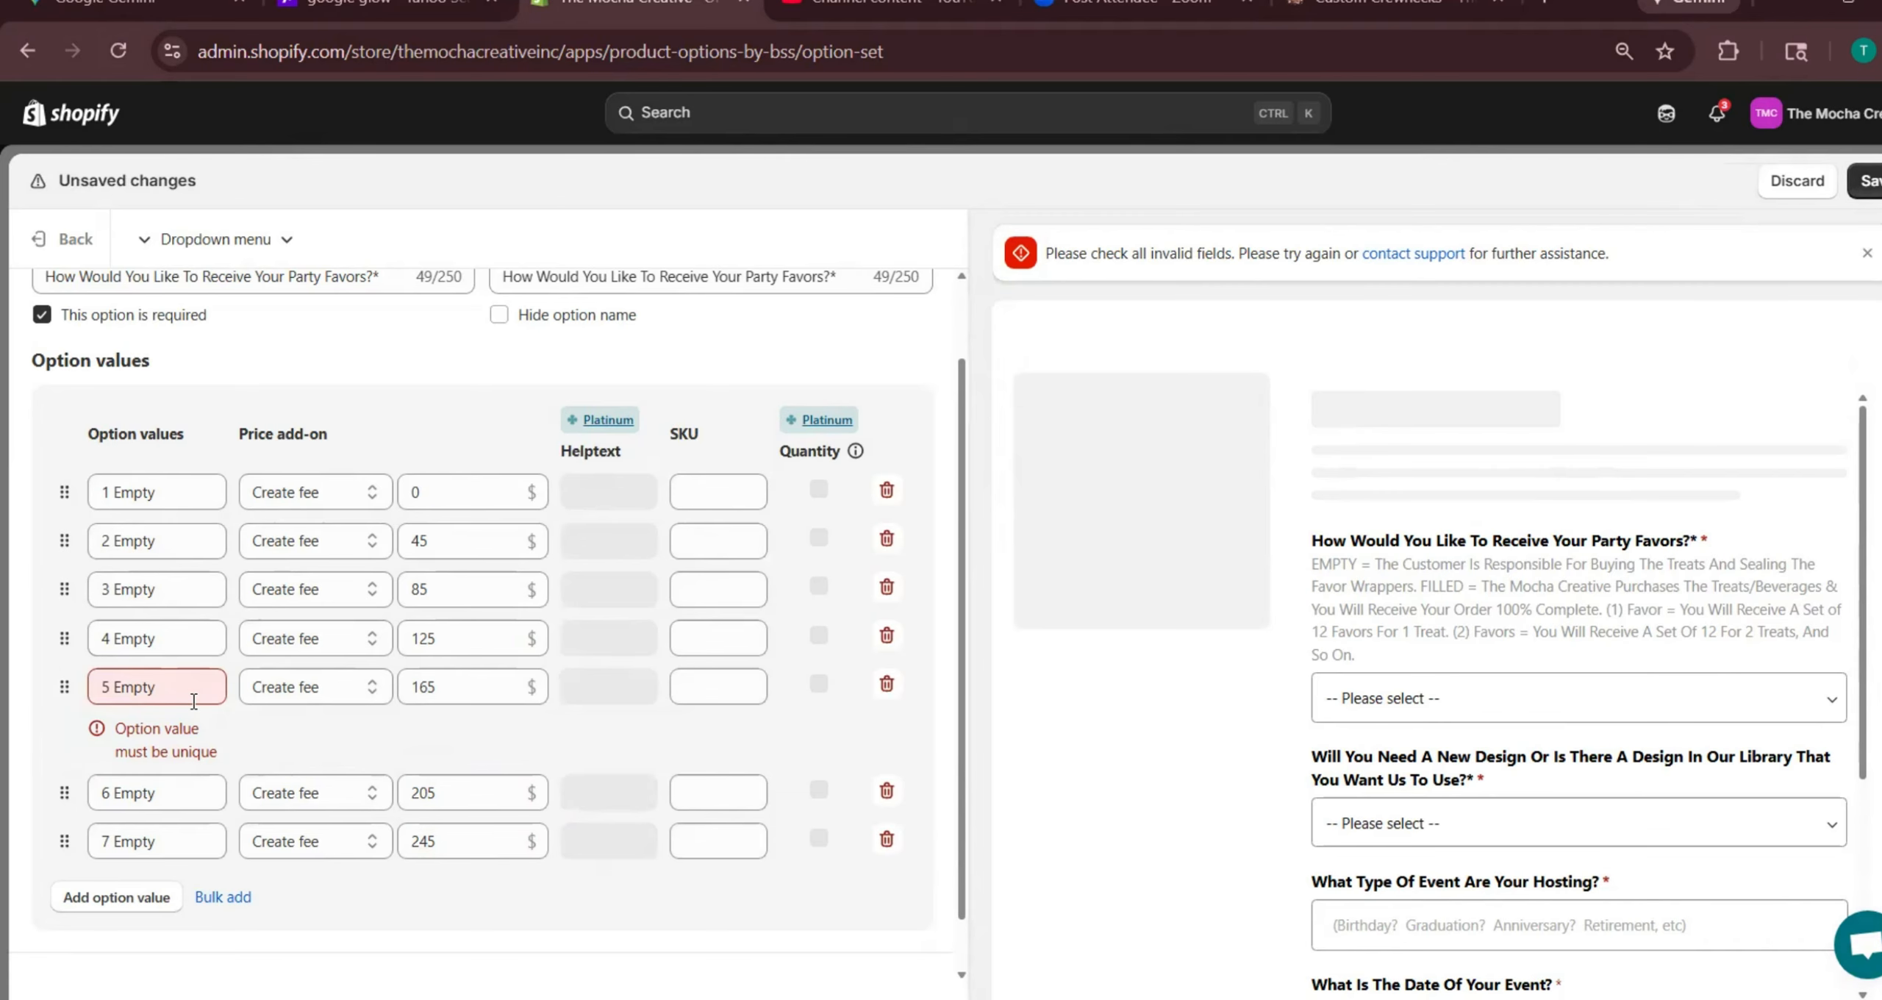
left_click(221, 682)
left_click(1868, 181)
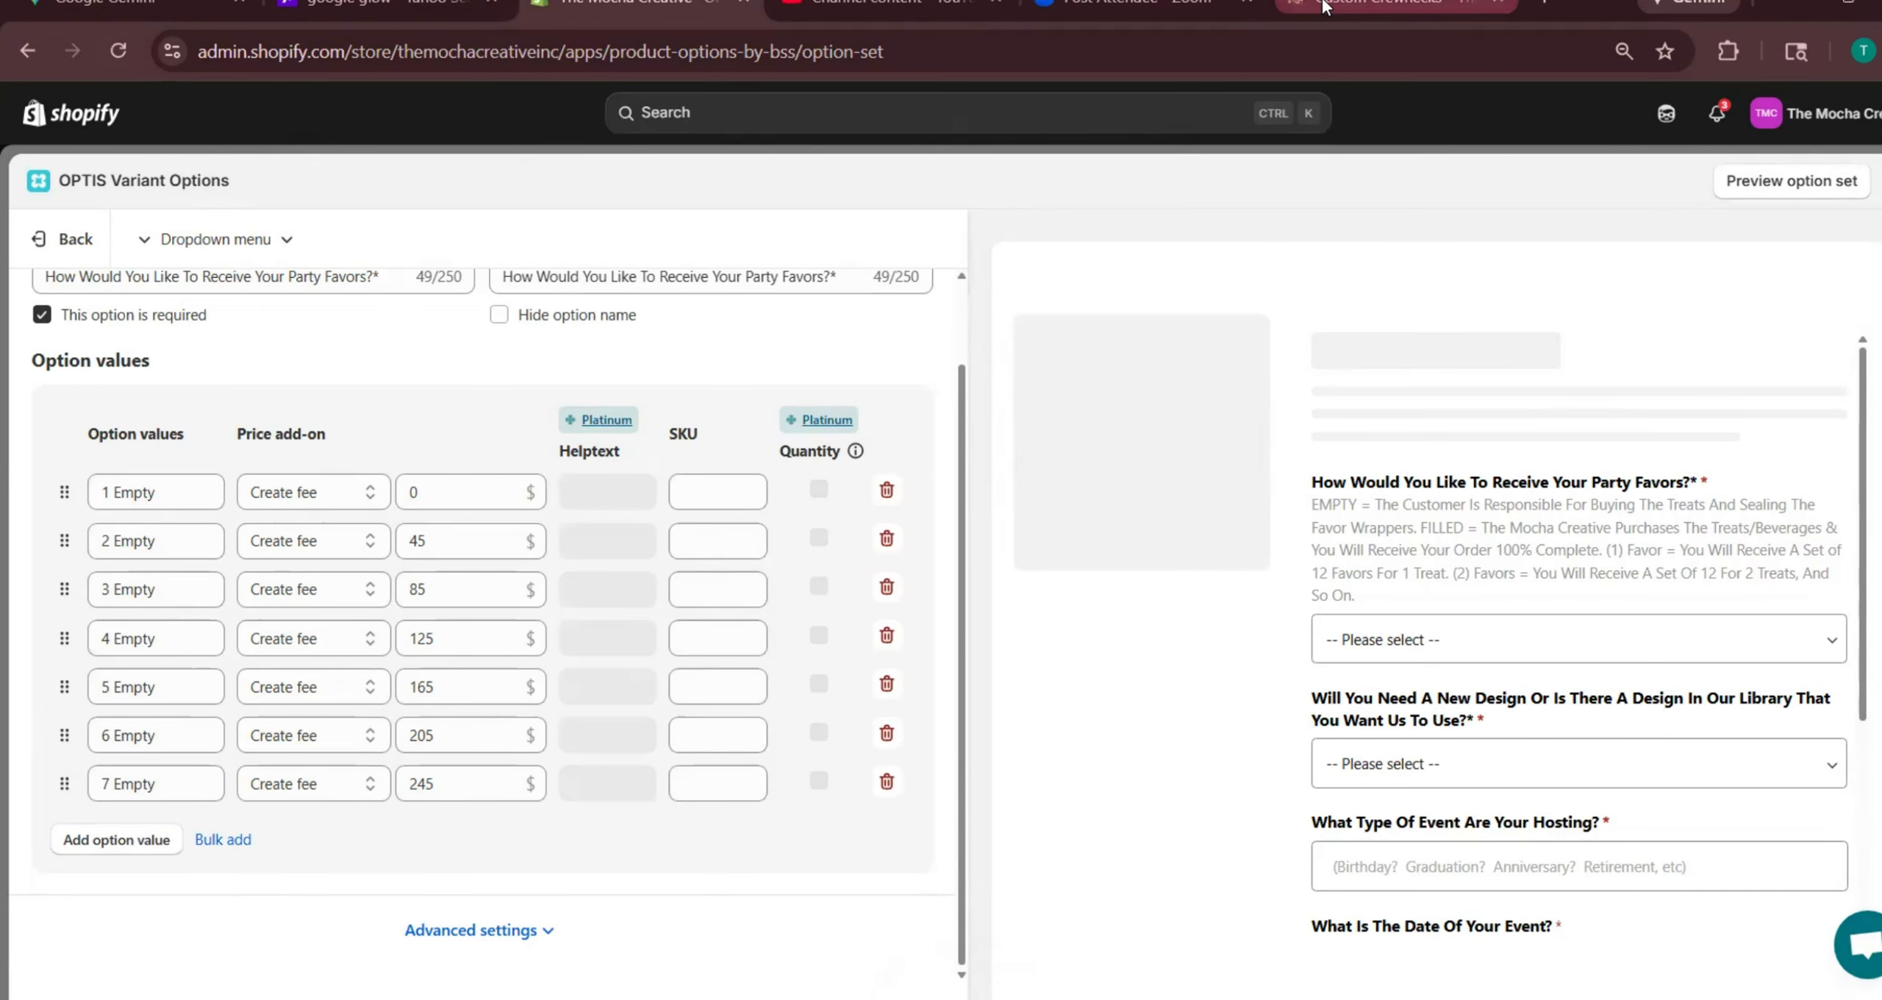
Switch to the Custom Crewnecks storefront page, reload it and check the product price with "1 Empty" selected
left_click(1368, 3)
left_click(120, 51)
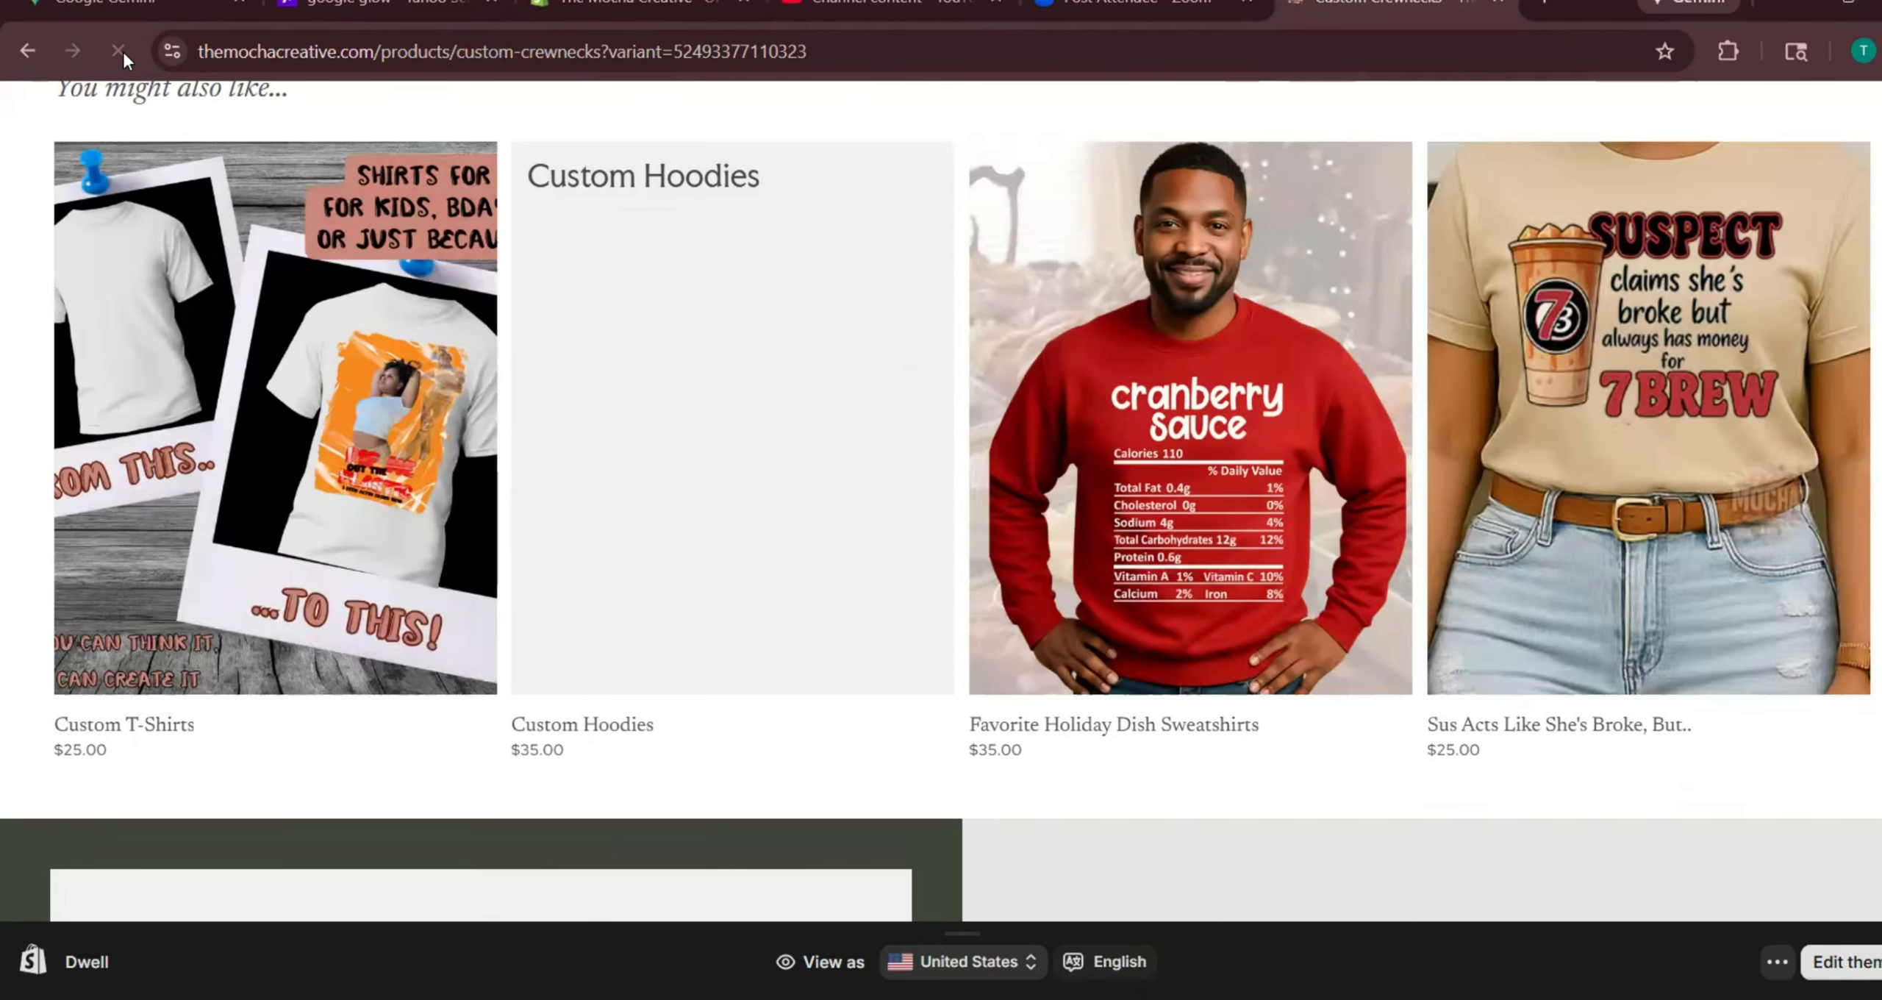
scroll(632, 396, "down", 2)
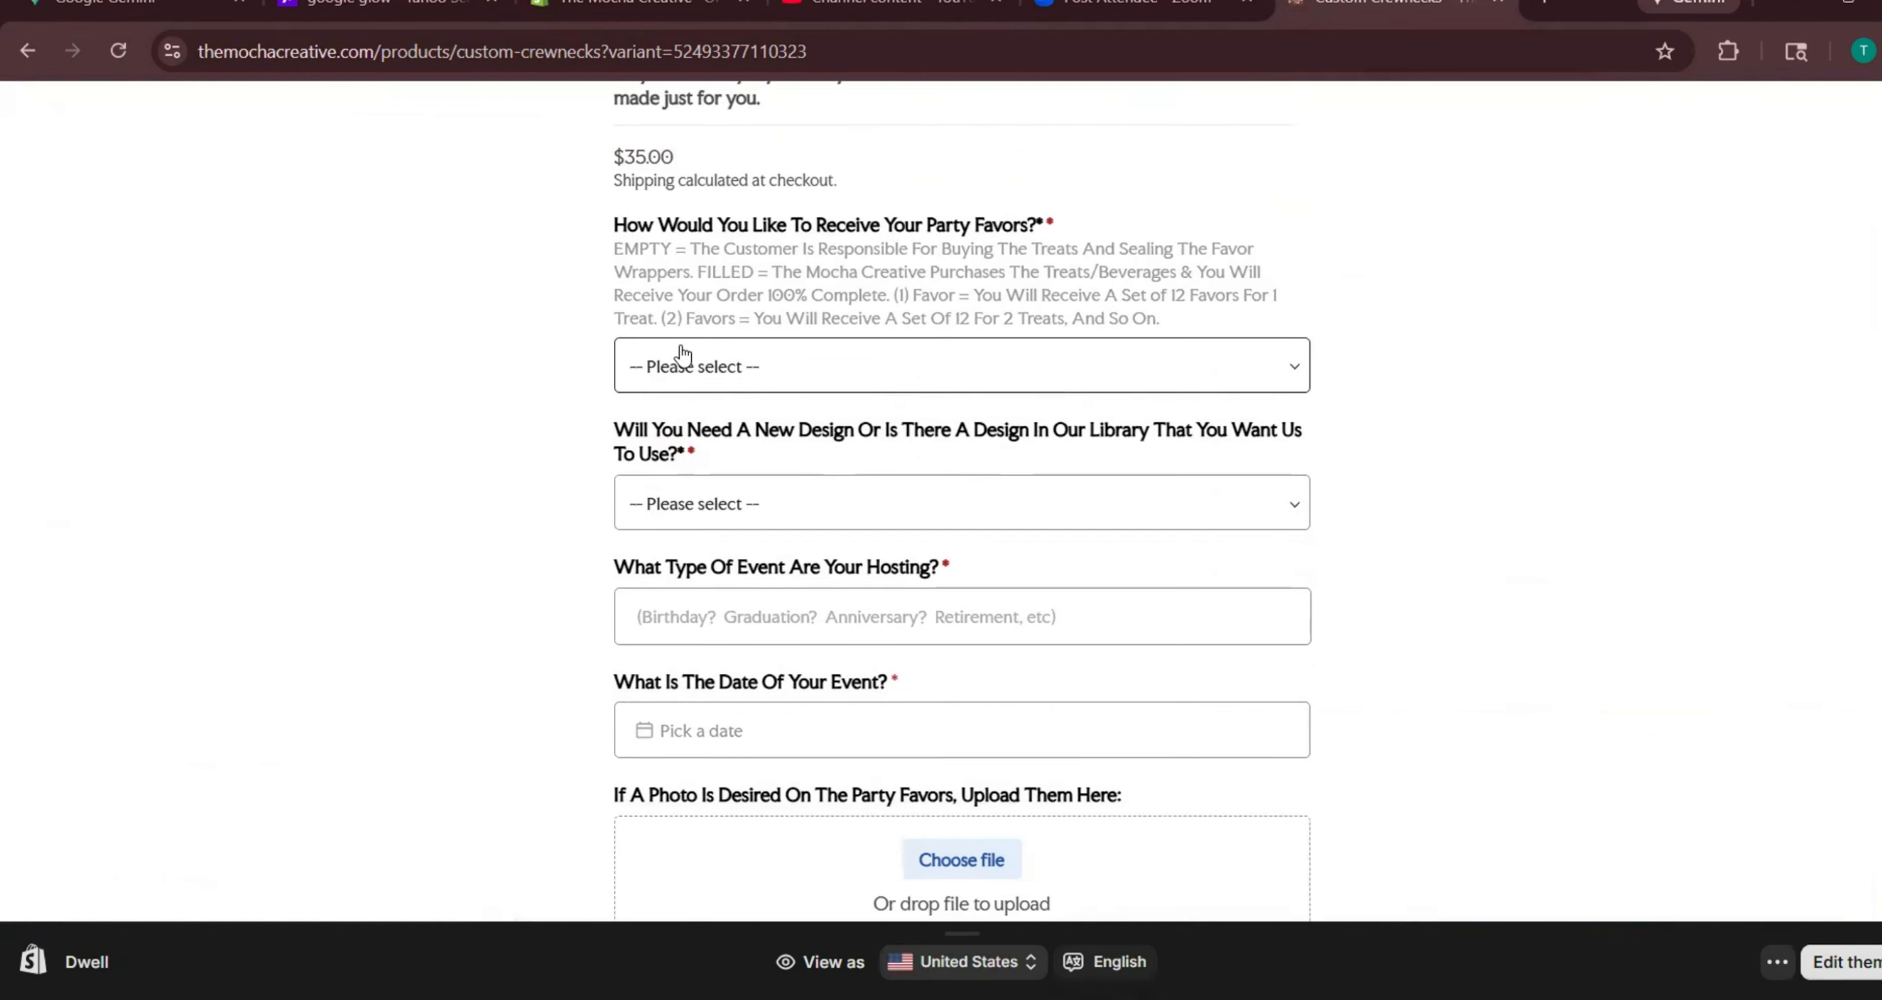
left_click(684, 349)
left_click(790, 525)
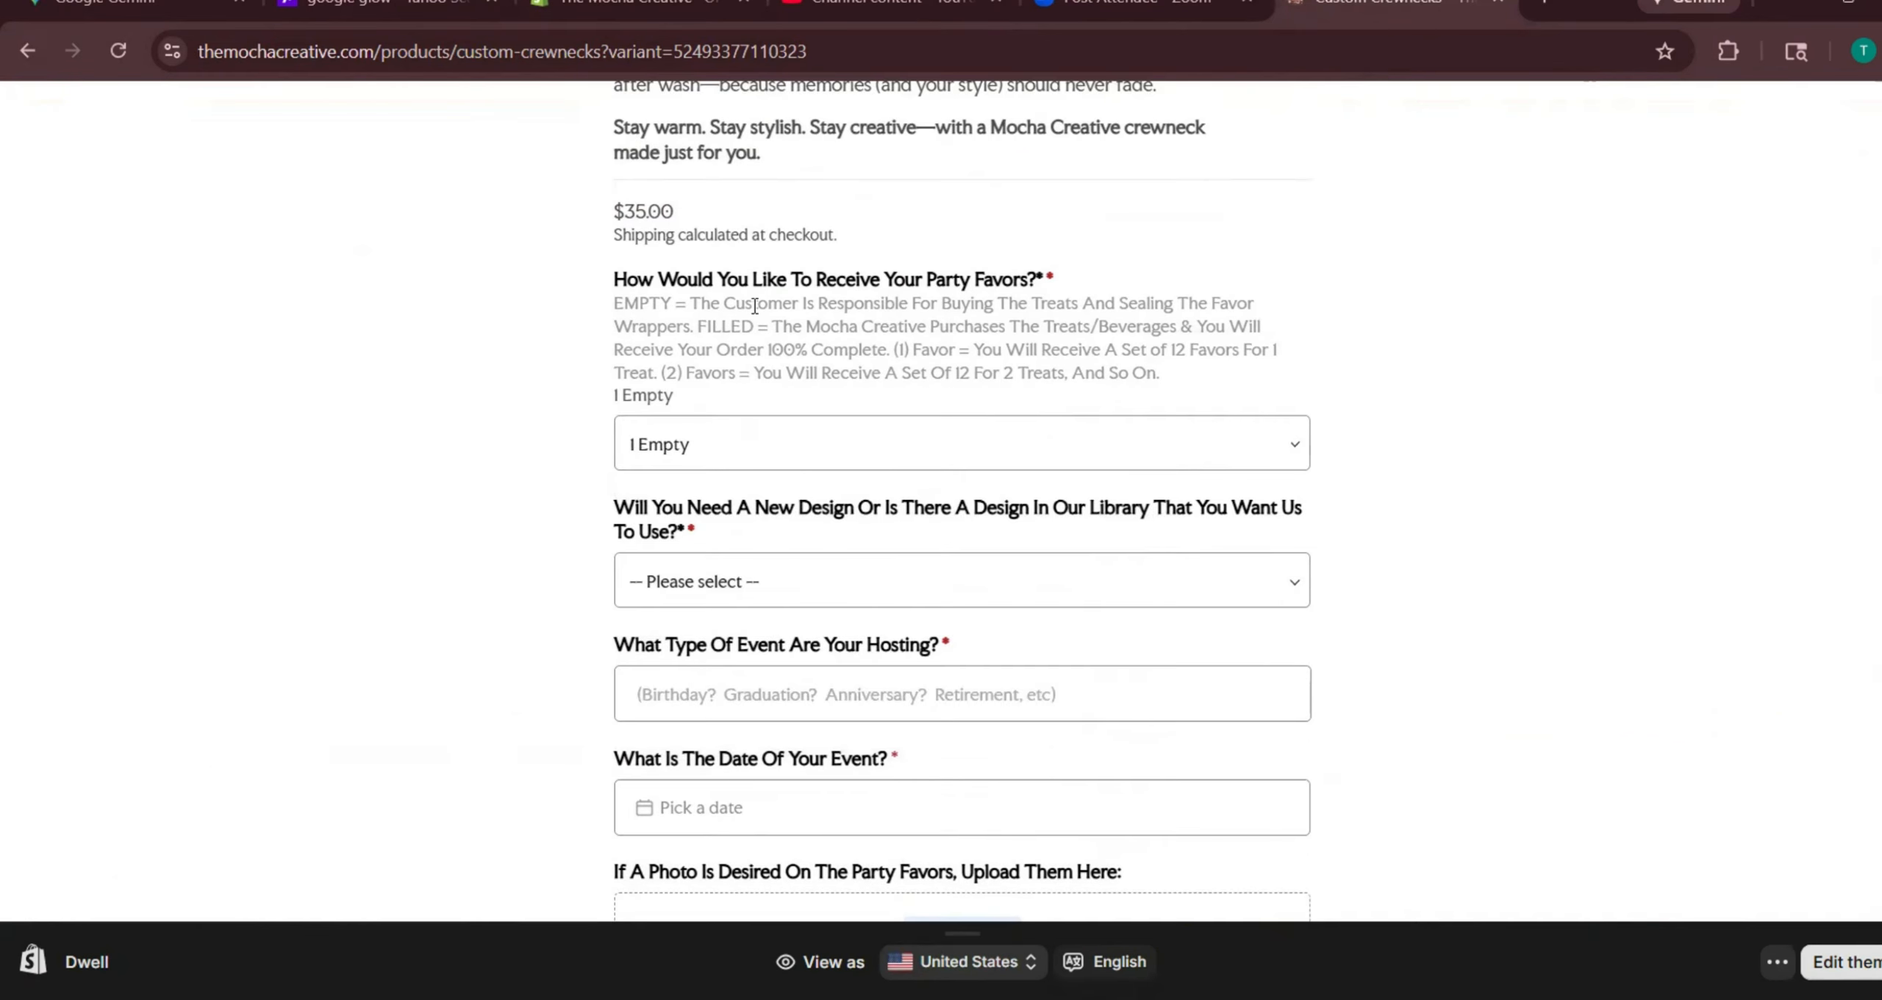
left_click_drag(675, 211, 614, 213)
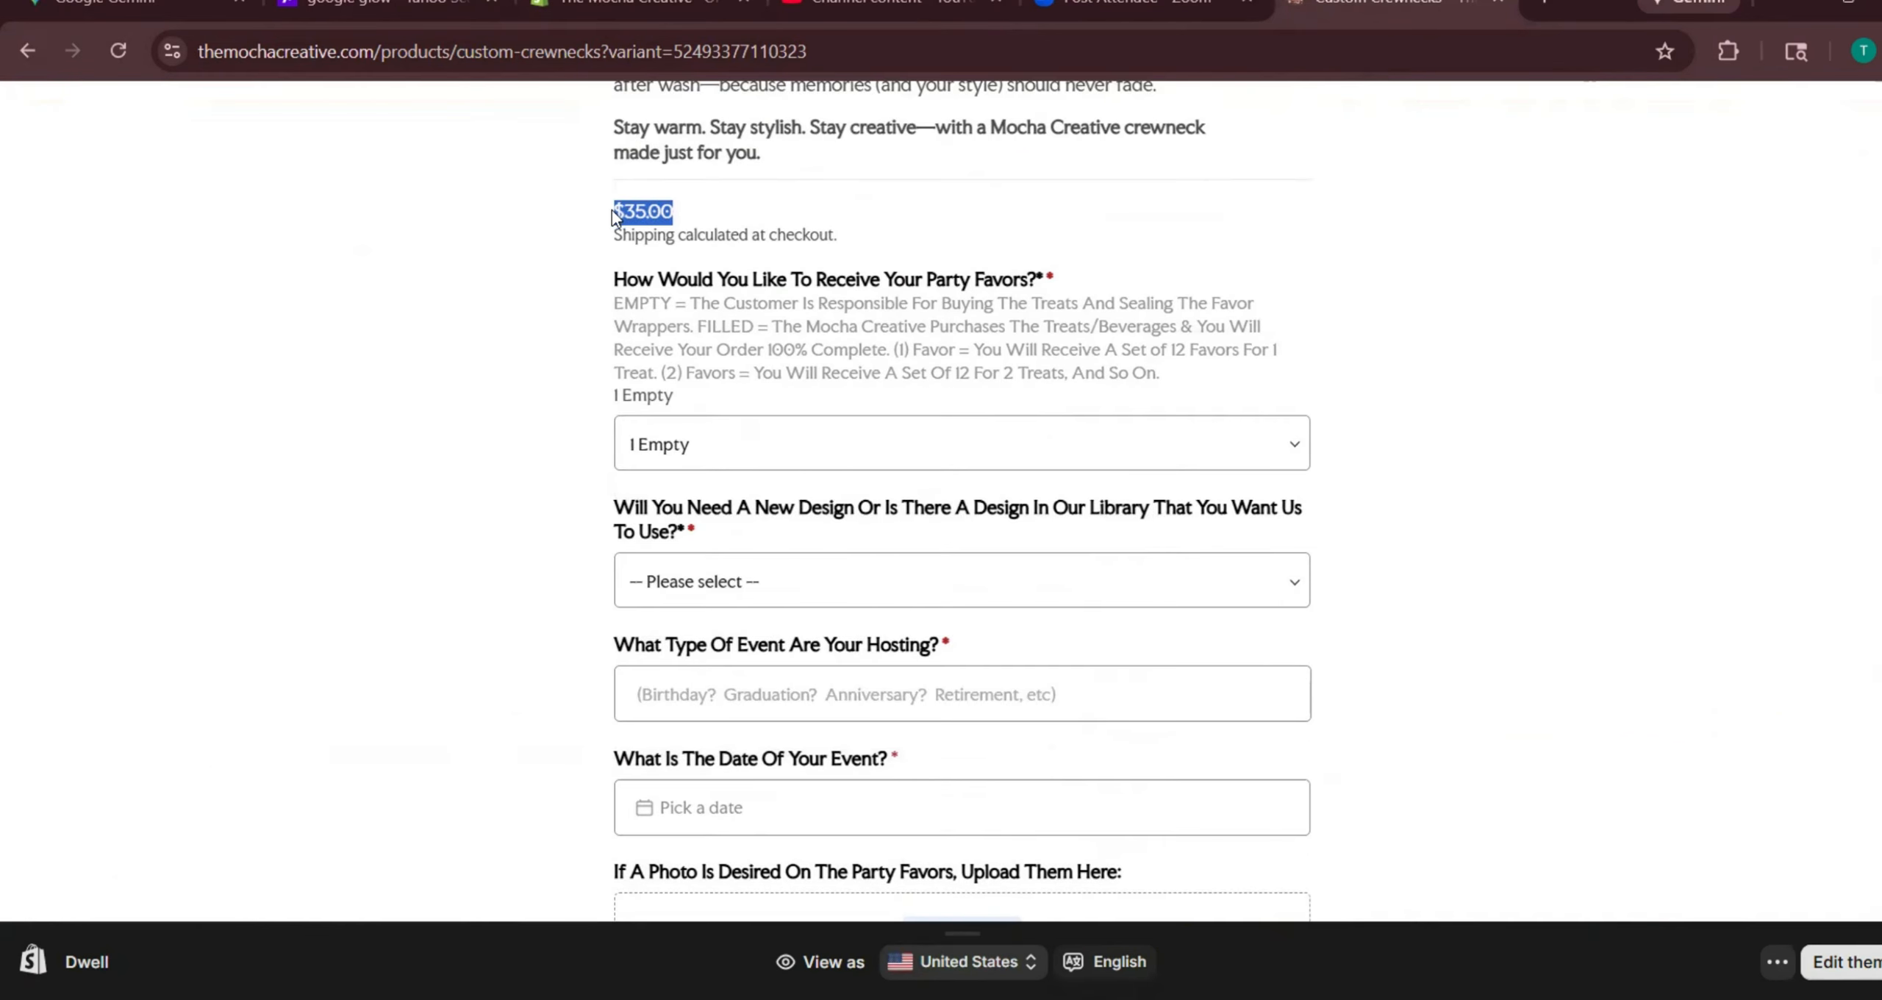
Check the product price with "2 Empty" and with "3 Empty" chosen for the party favors
left_click(751, 456)
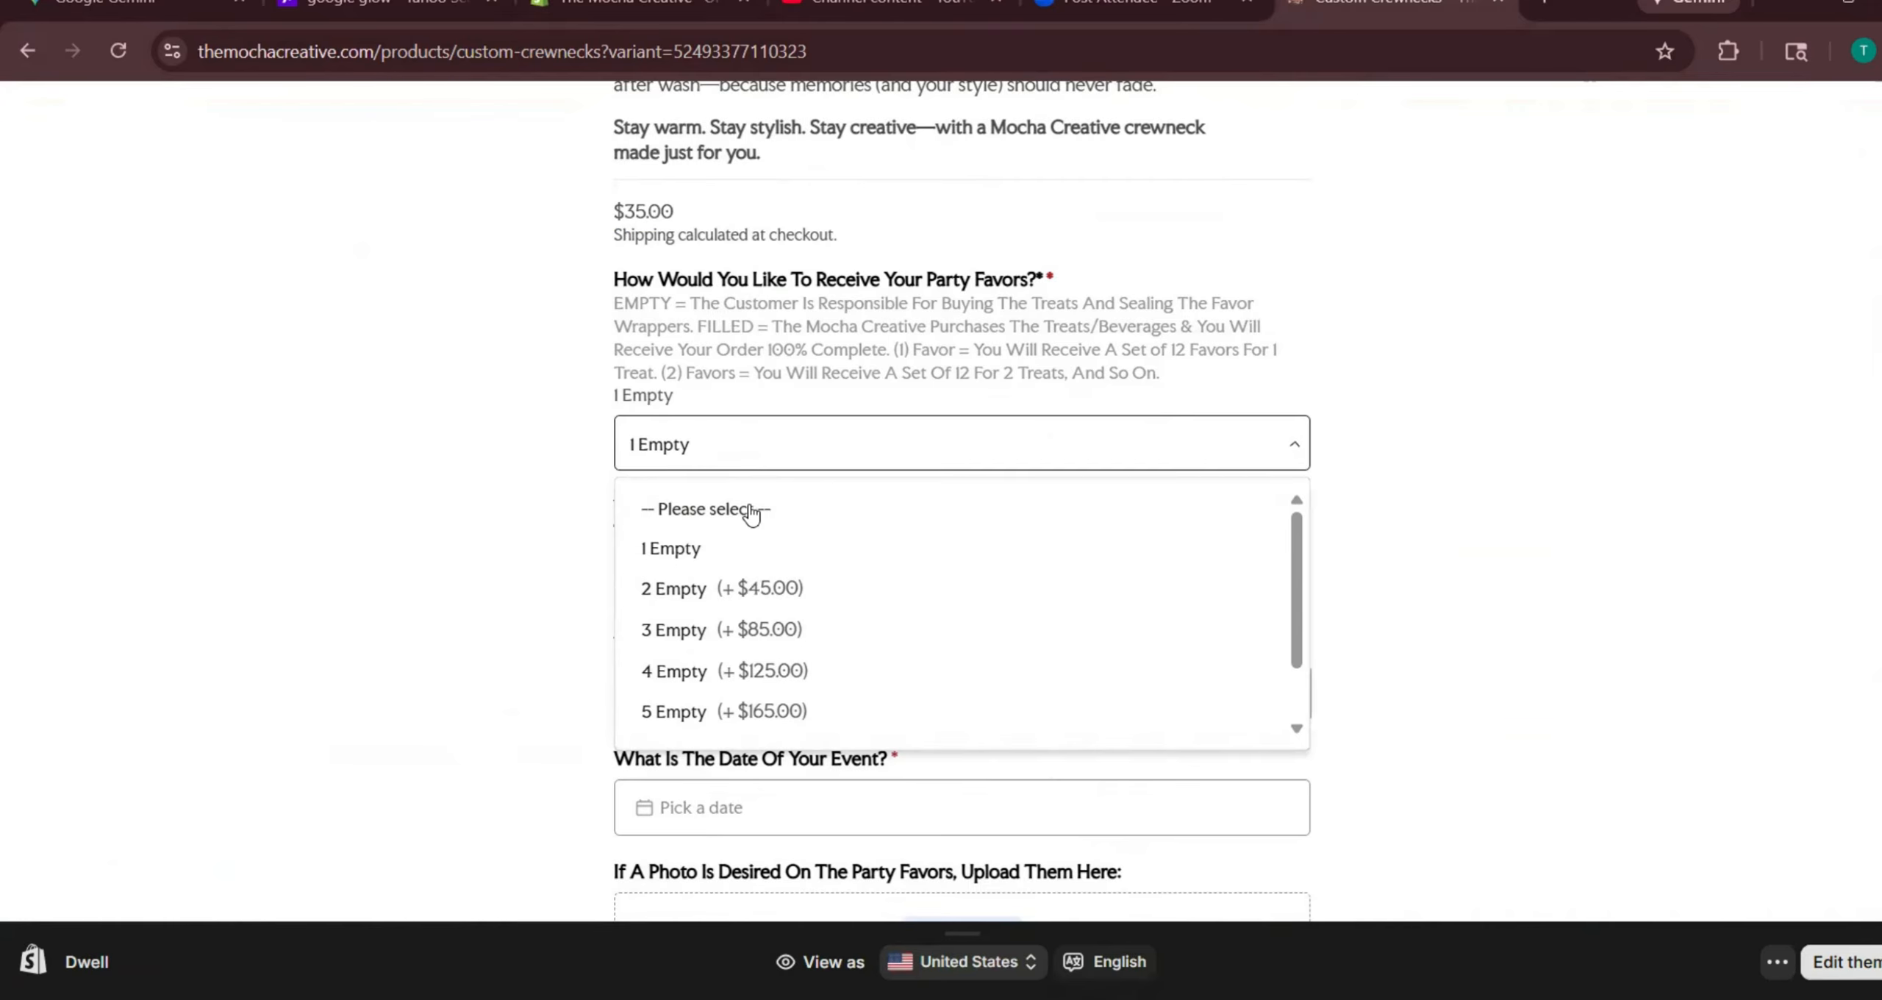
left_click(753, 594)
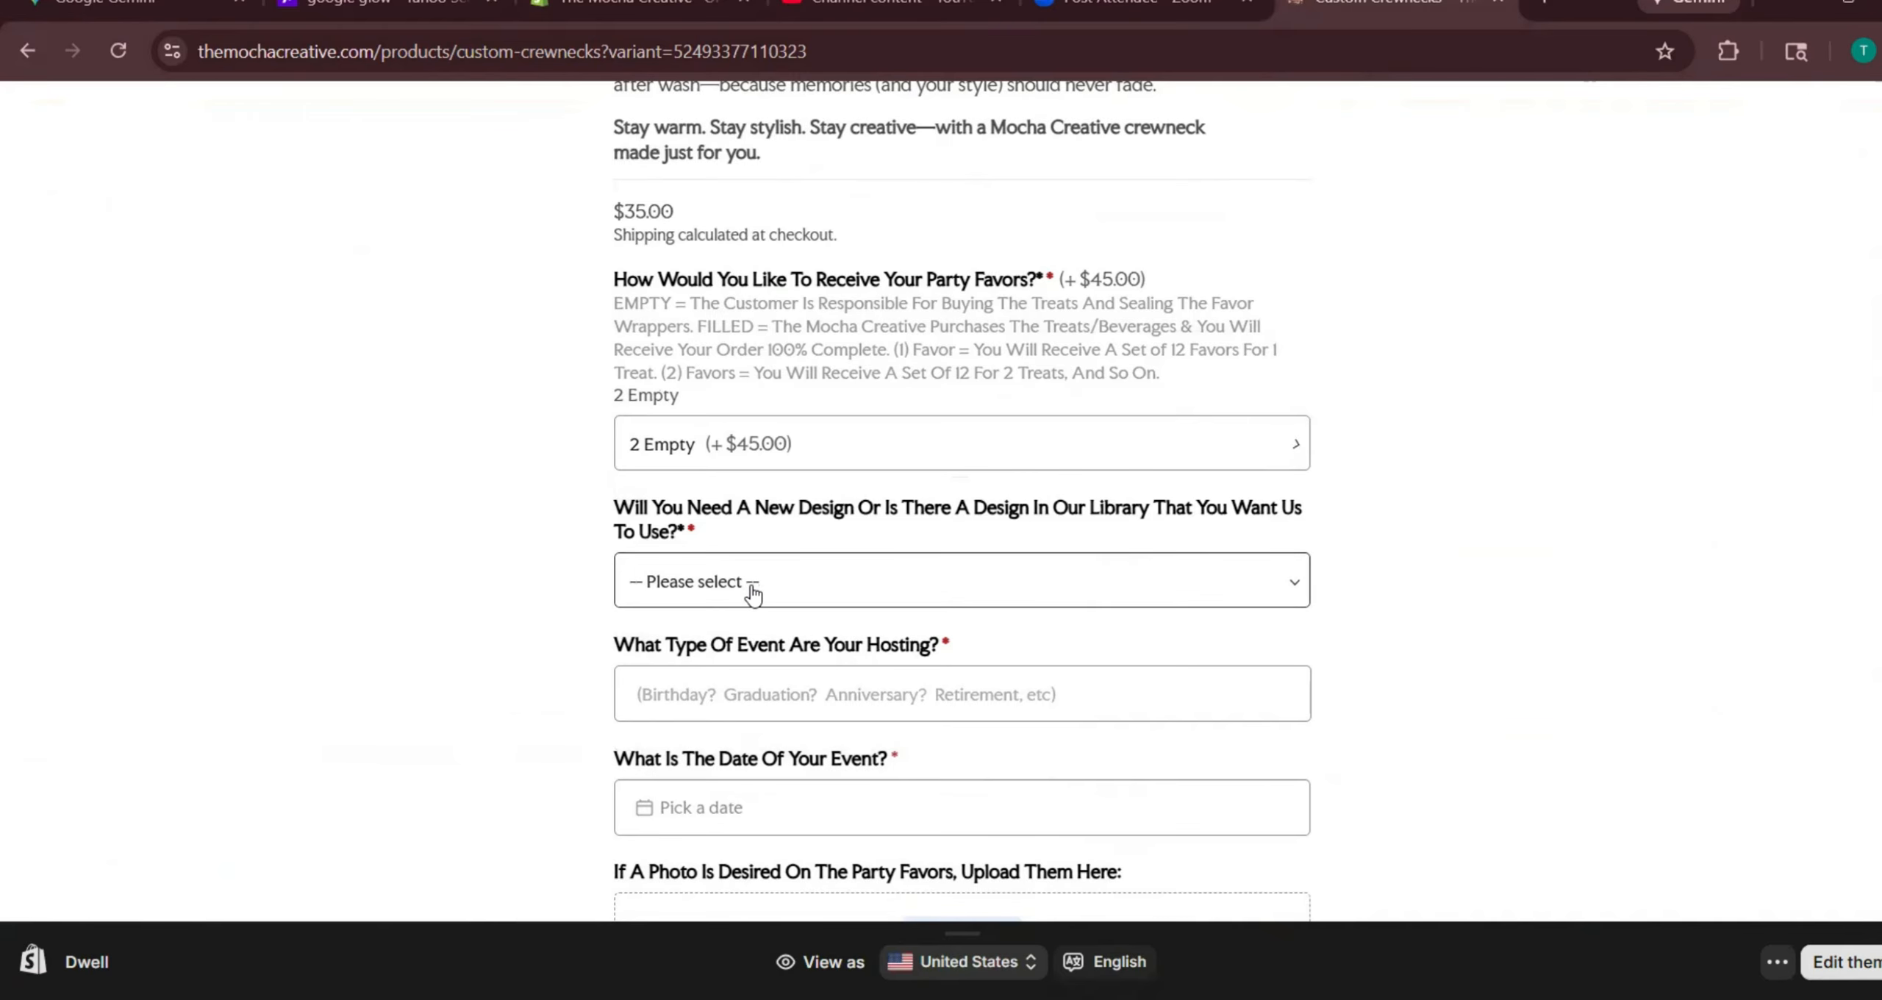
left_click_drag(677, 213, 597, 206)
left_click(864, 447)
left_click(741, 627)
left_click_drag(680, 213, 616, 214)
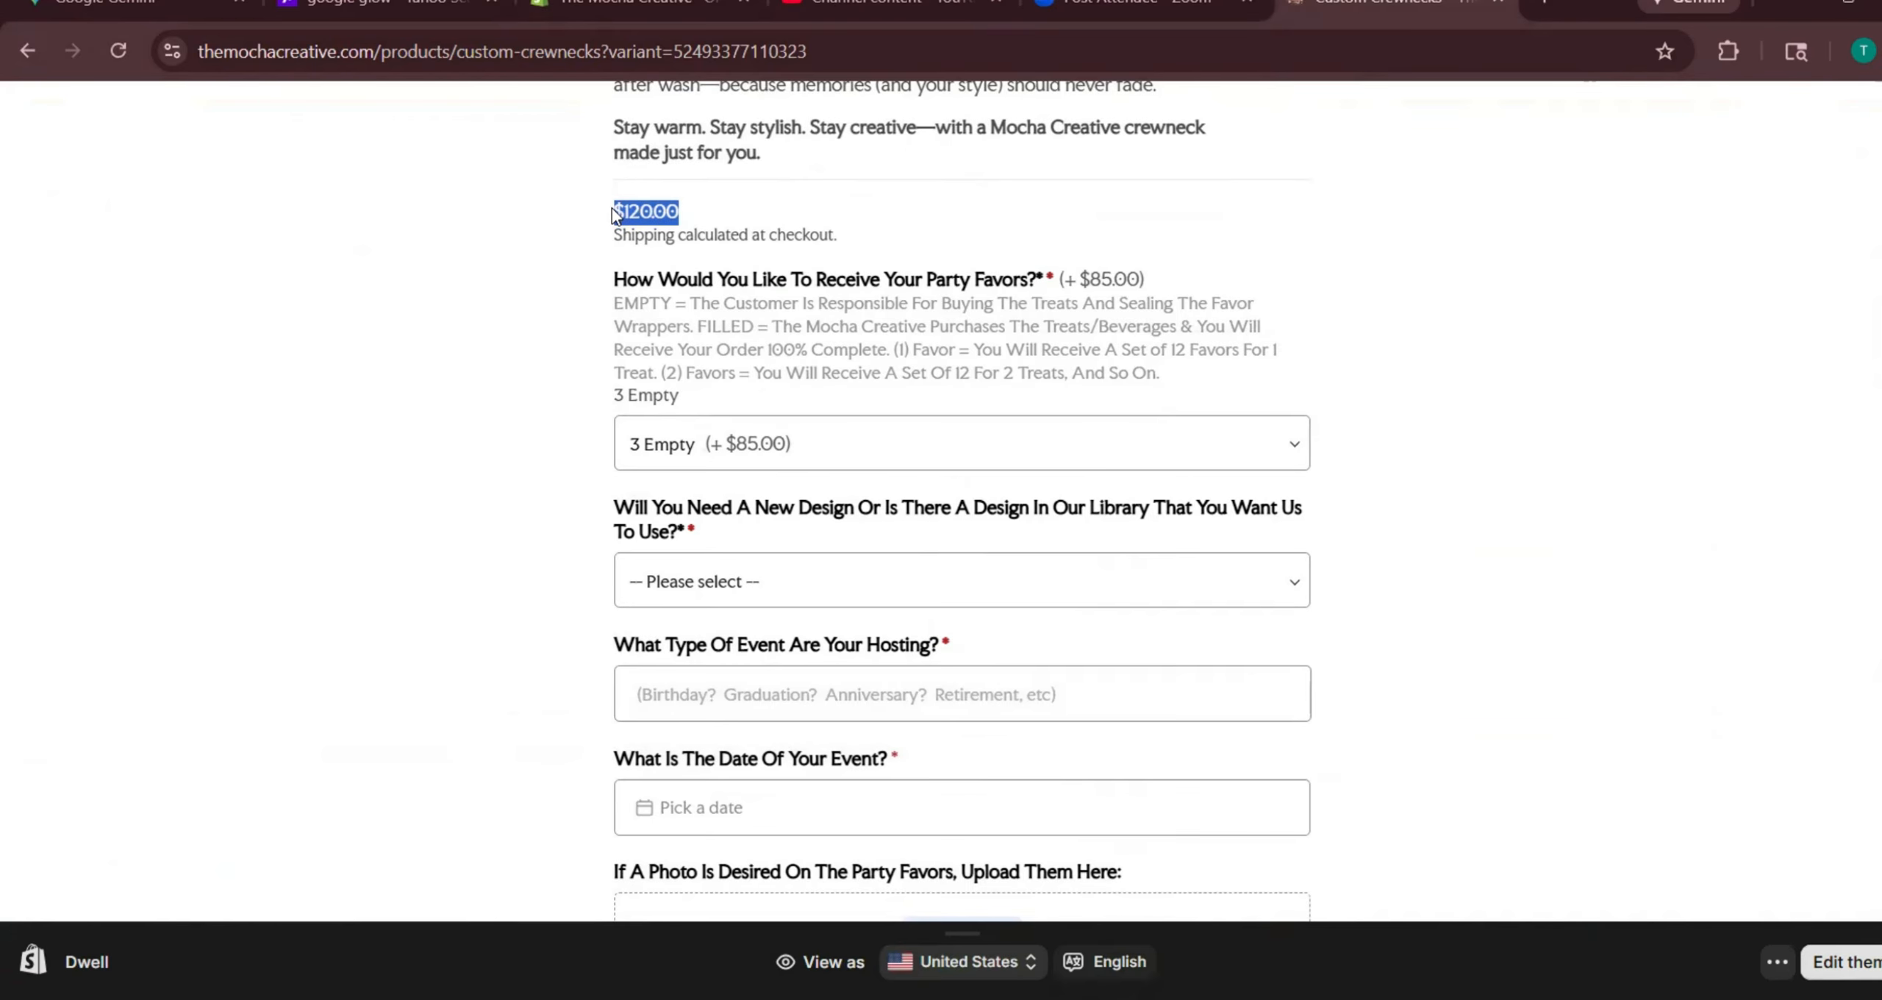
Check the product price with "4 Empty" and with "5 Empty" chosen for the party favors
left_click(832, 449)
left_click(811, 662)
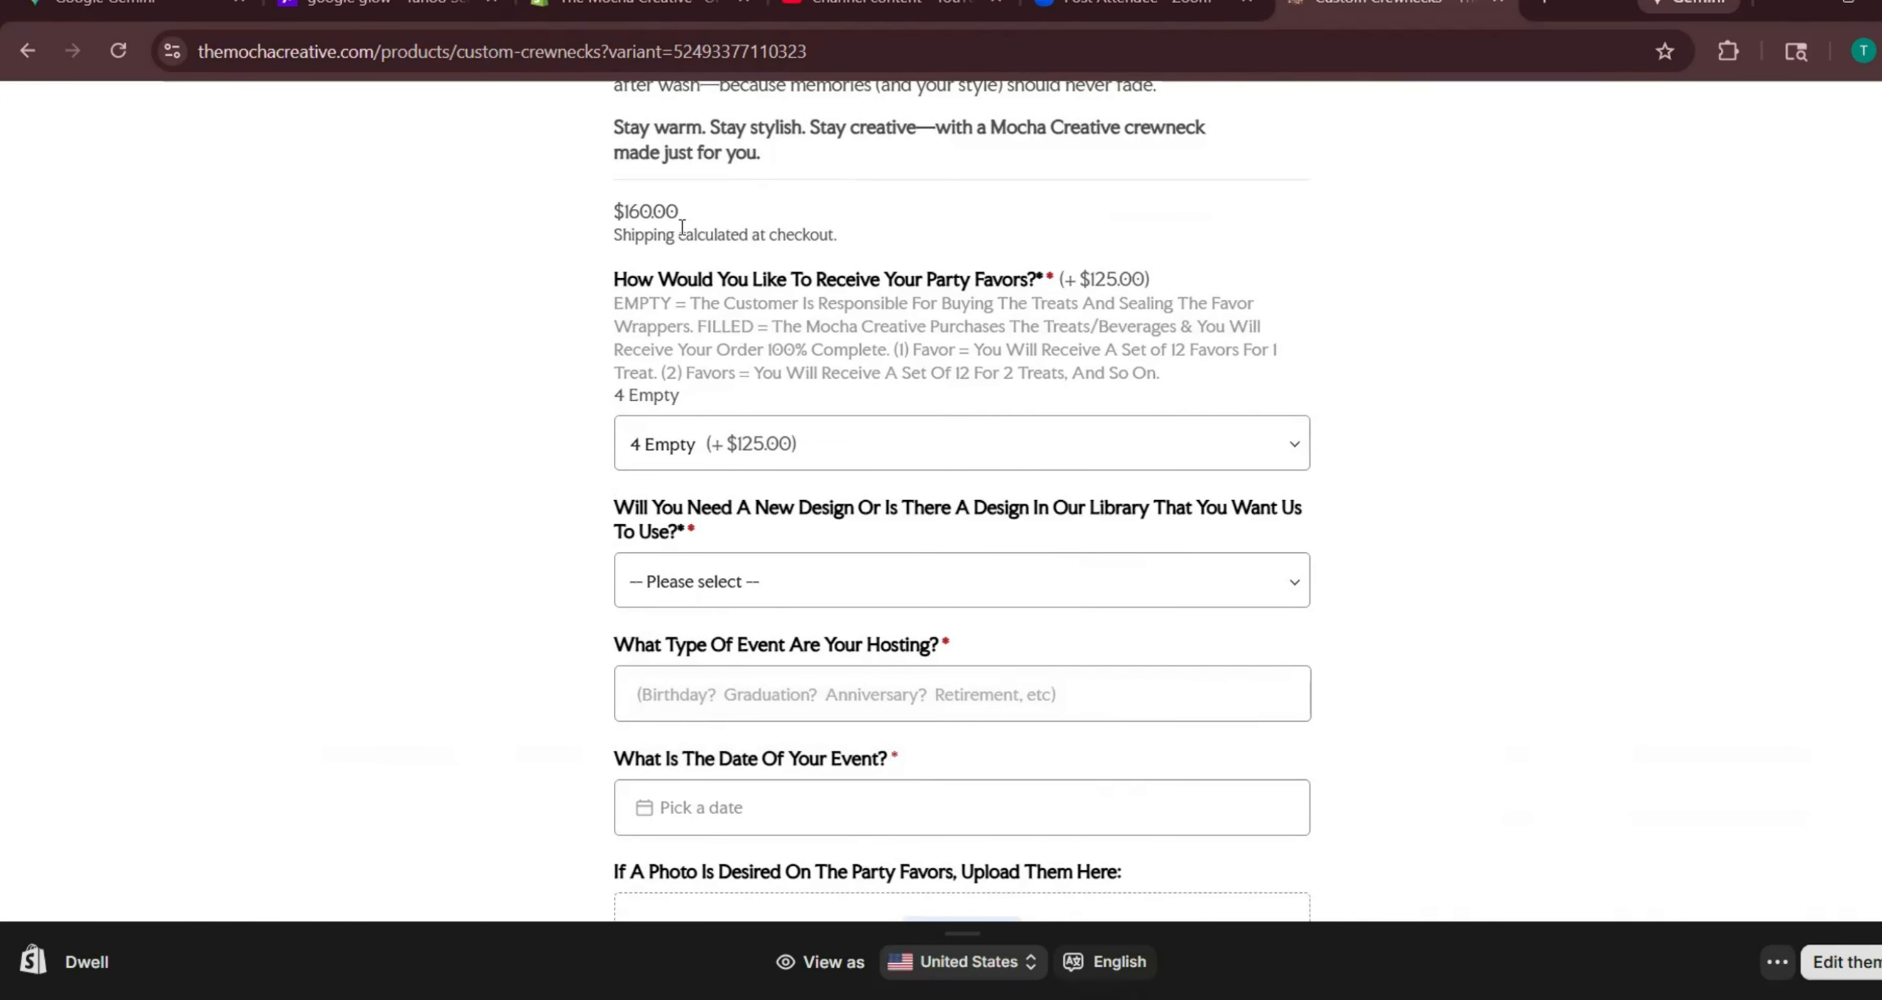
left_click(757, 465)
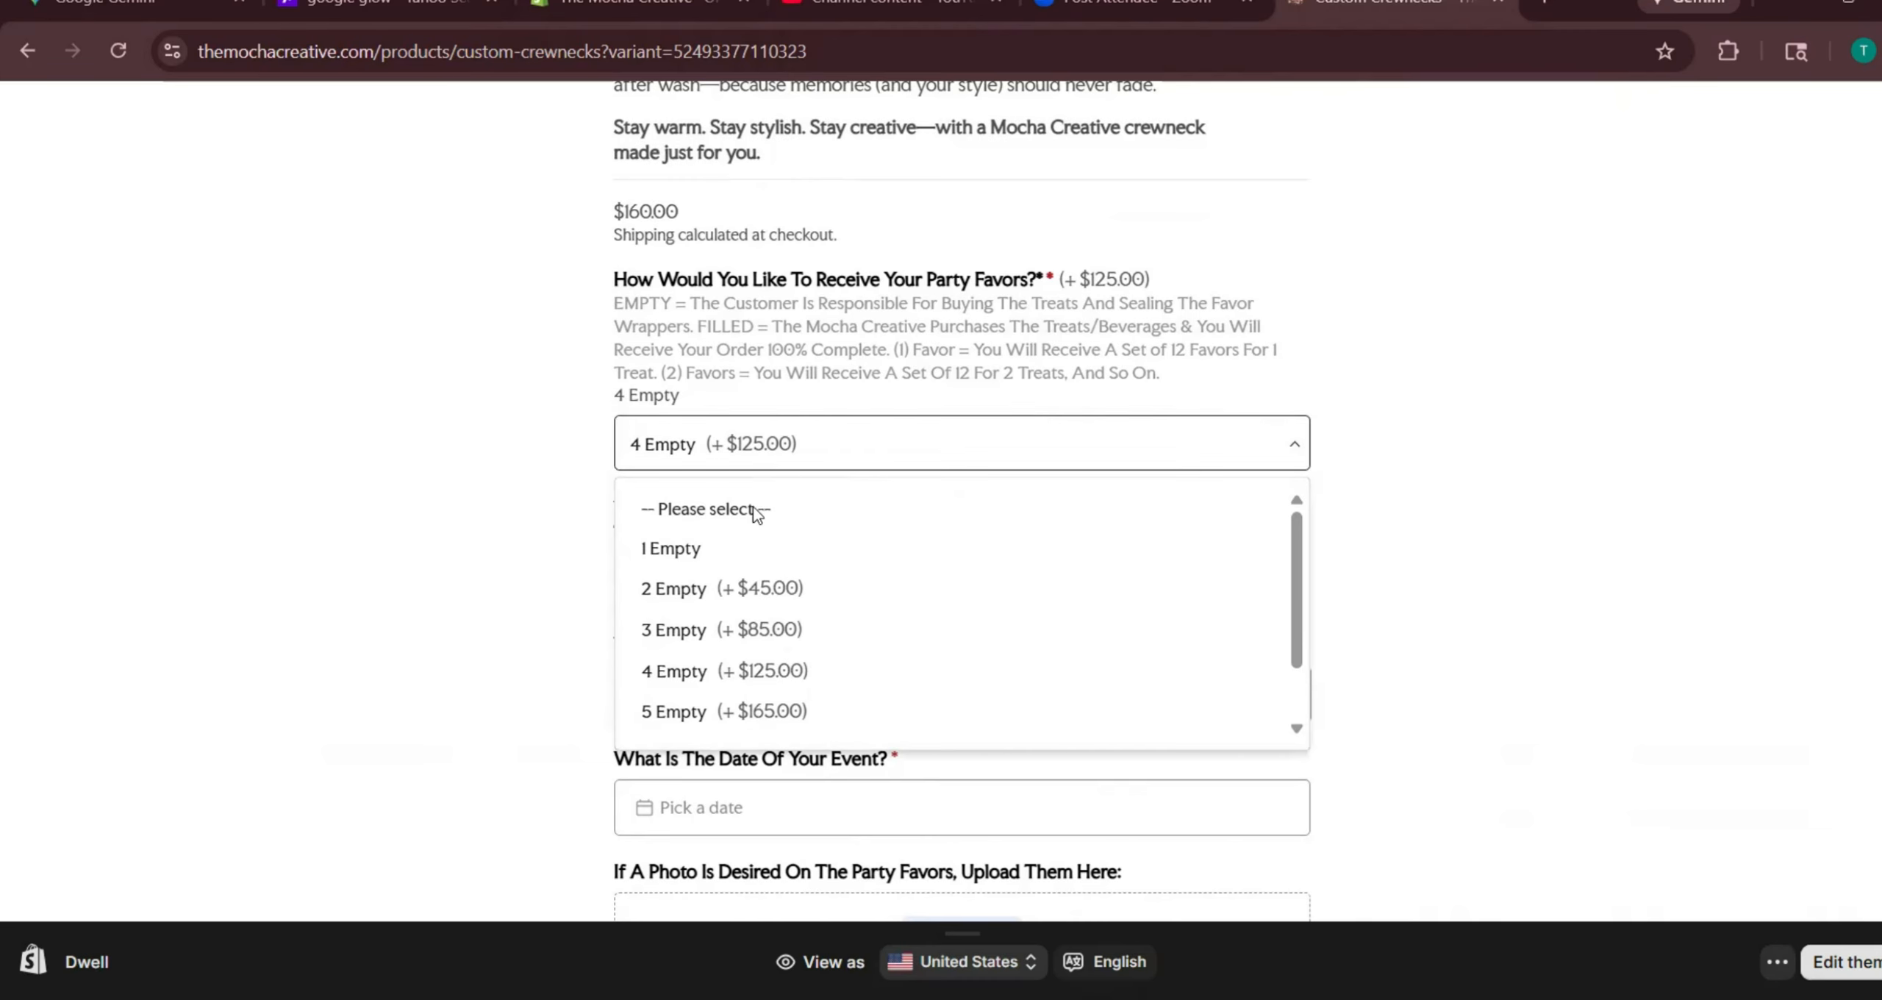
left_click(757, 711)
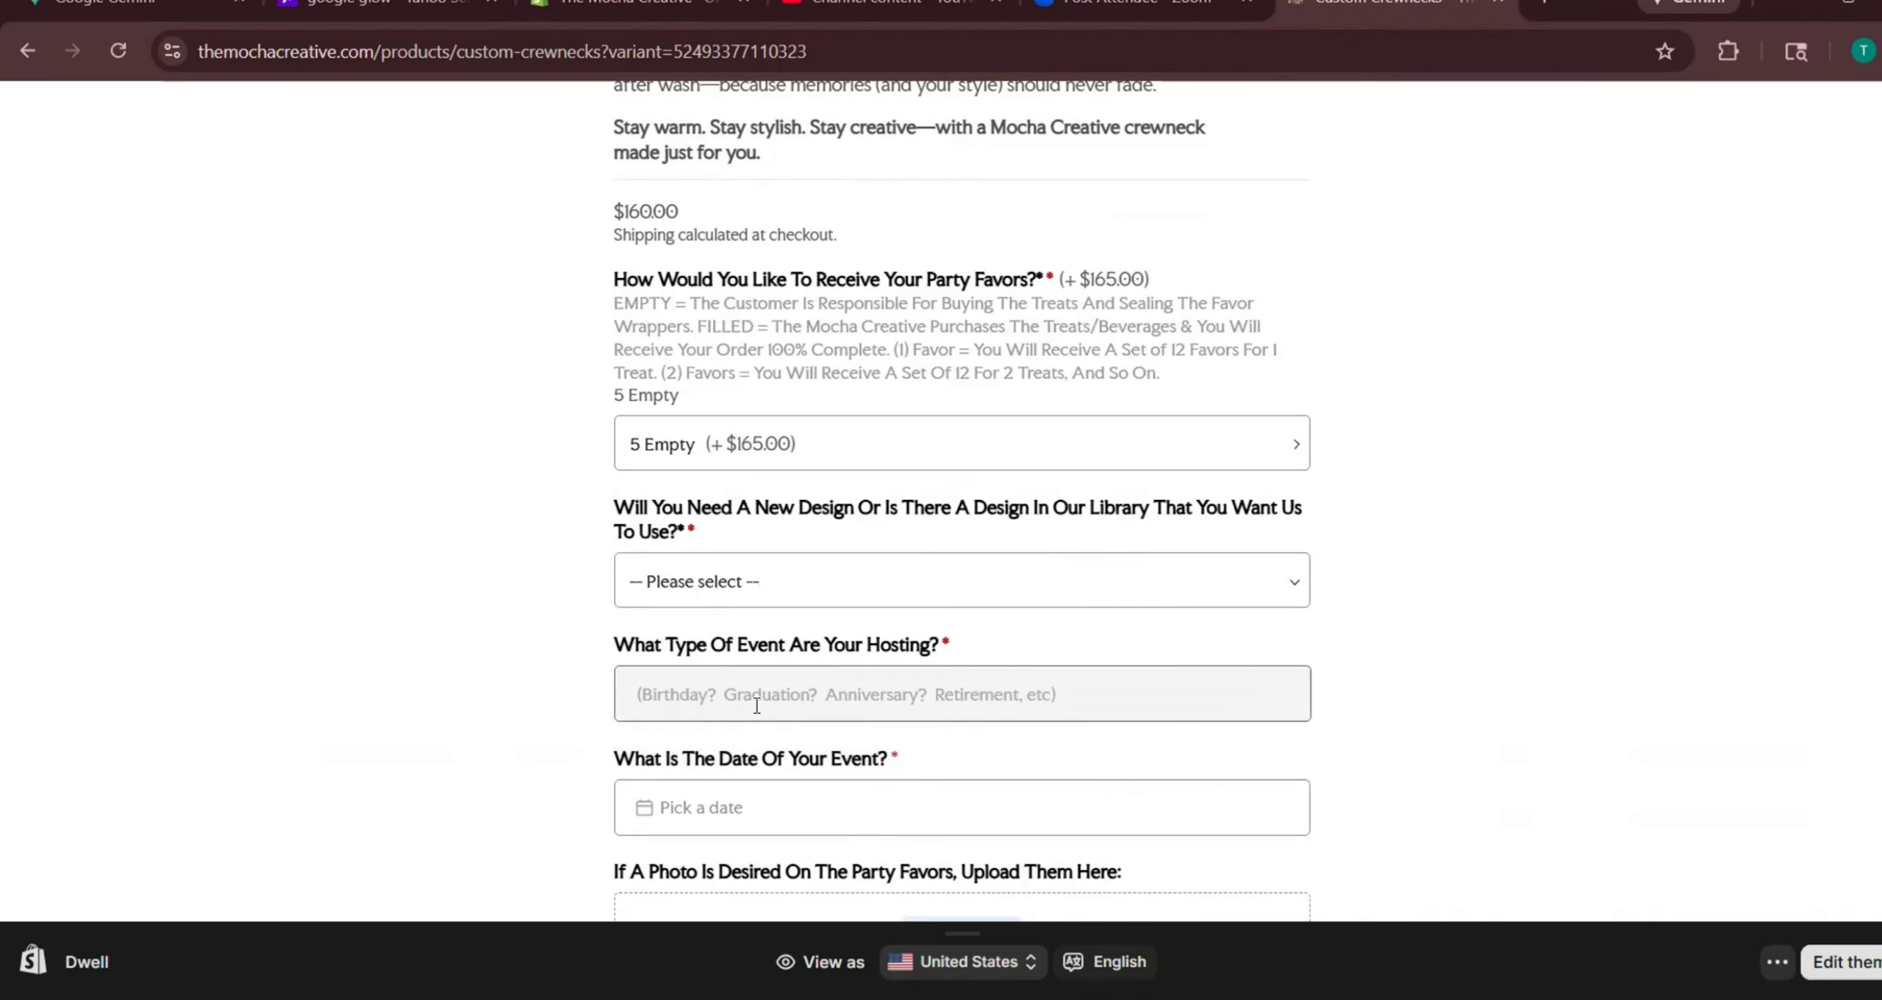
Check the product price with "6 Empty" and with "7 Empty" chosen for the party favors
left_click(802, 445)
scroll(800, 590, "down", 1)
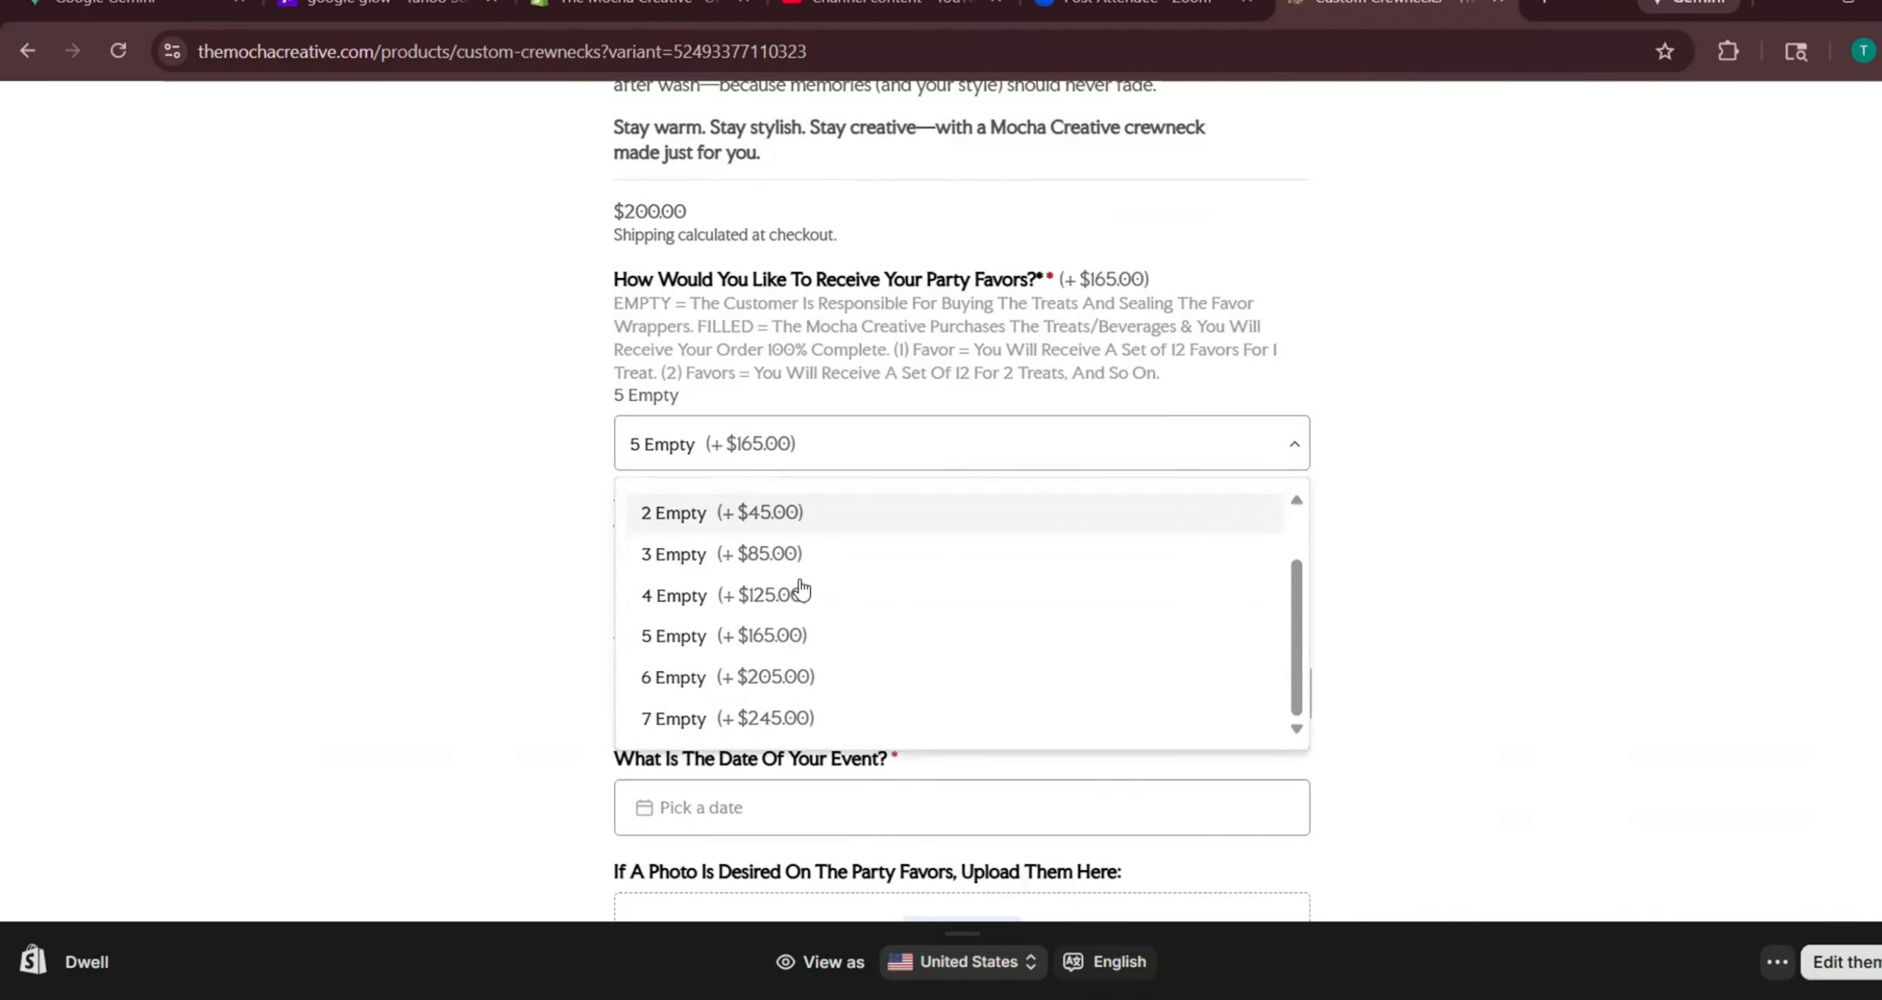
left_click(791, 695)
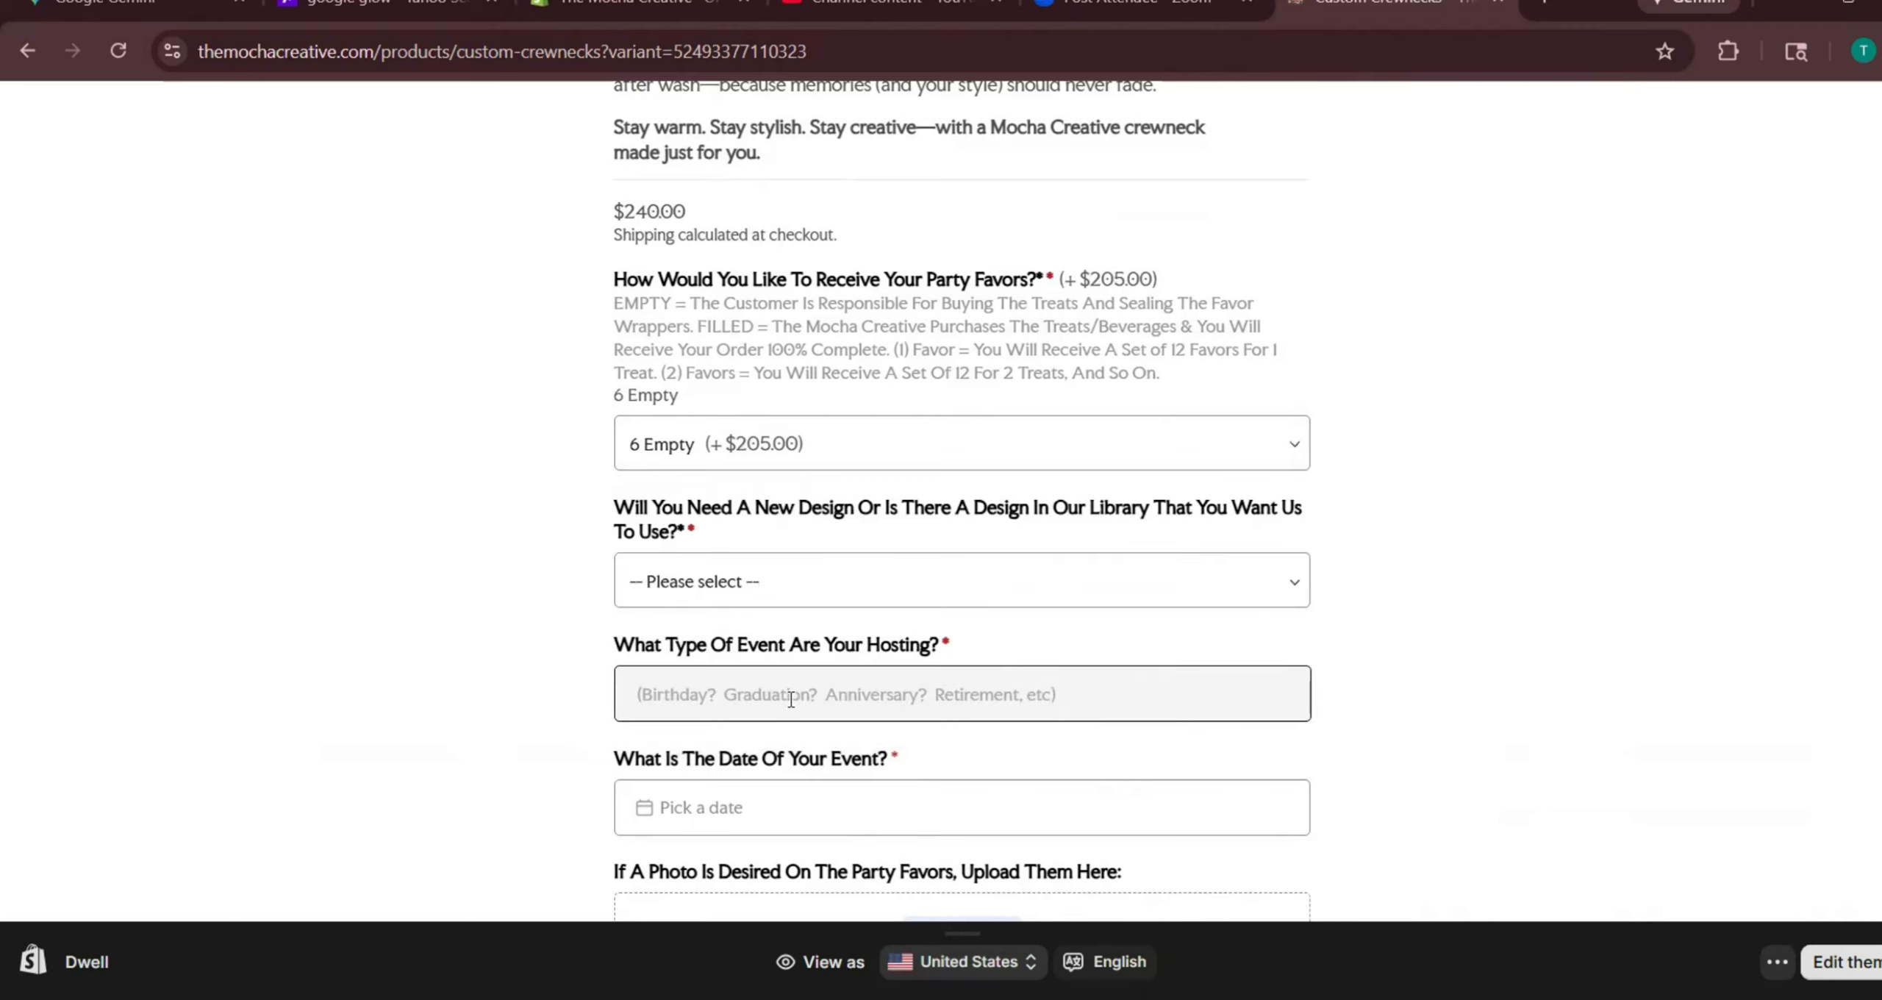
left_click(816, 450)
scroll(827, 566, "down", 5)
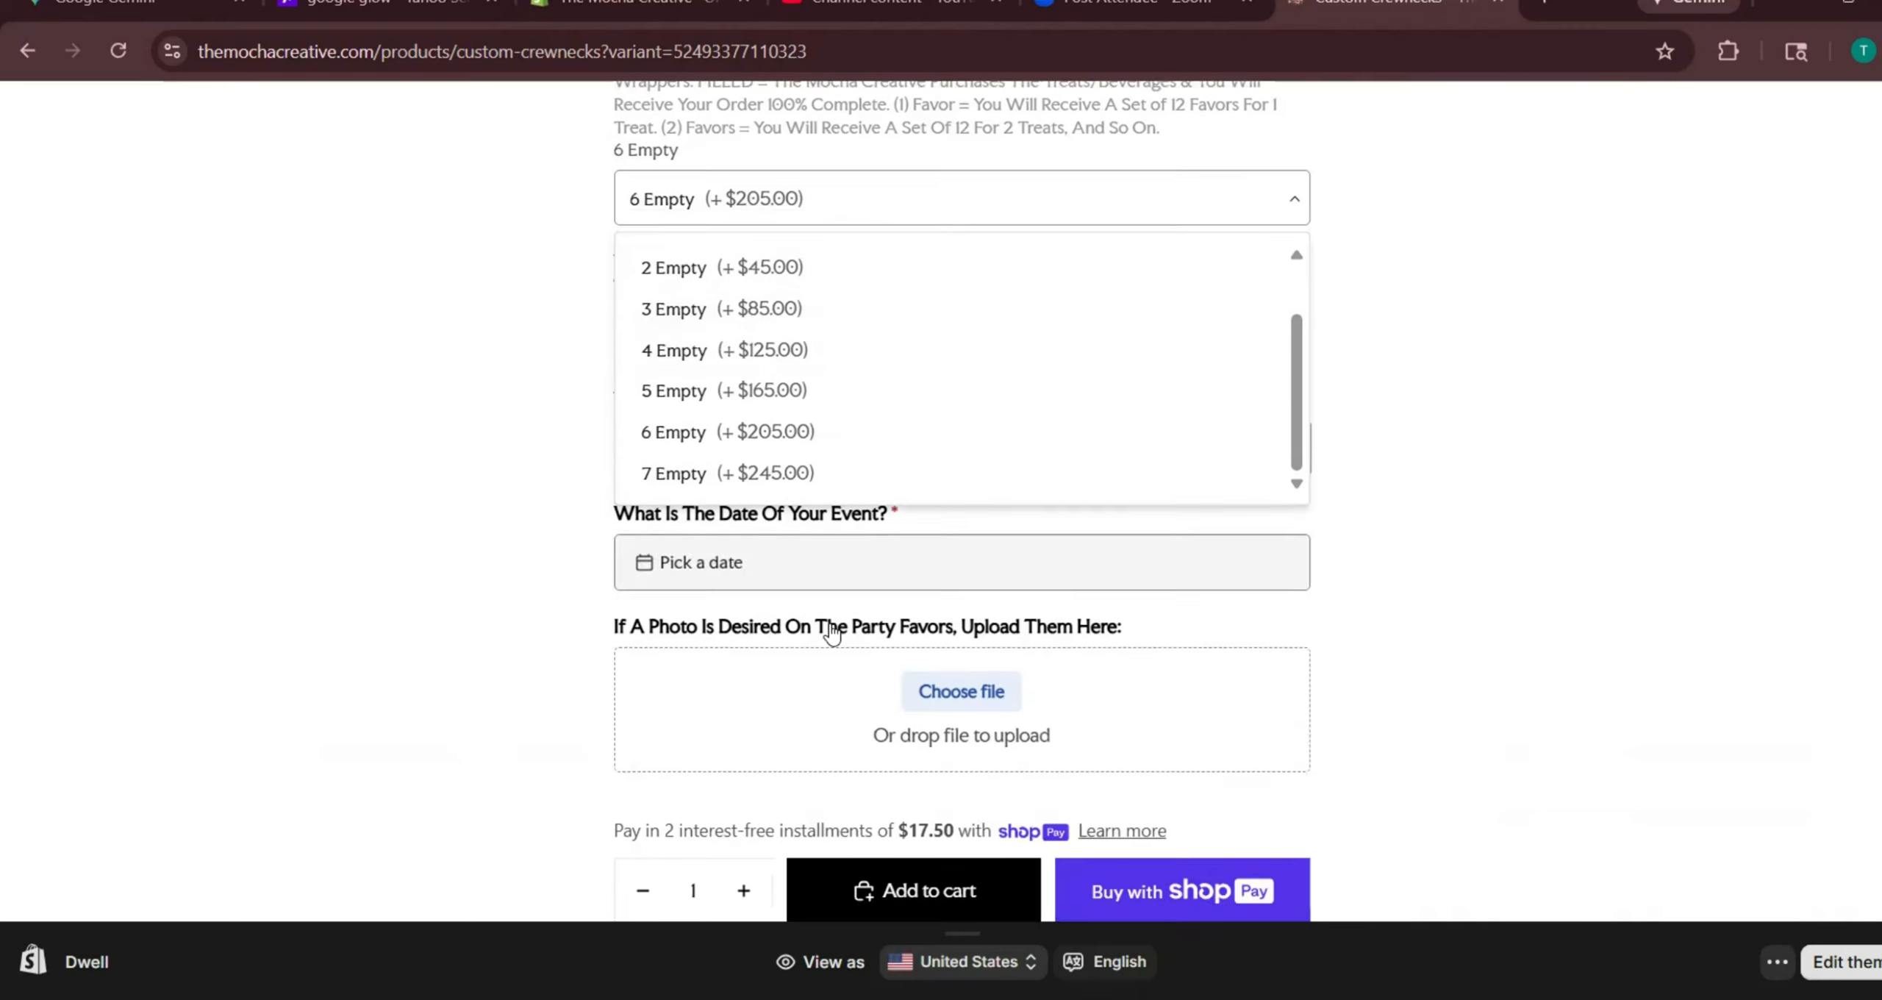
key("Return")
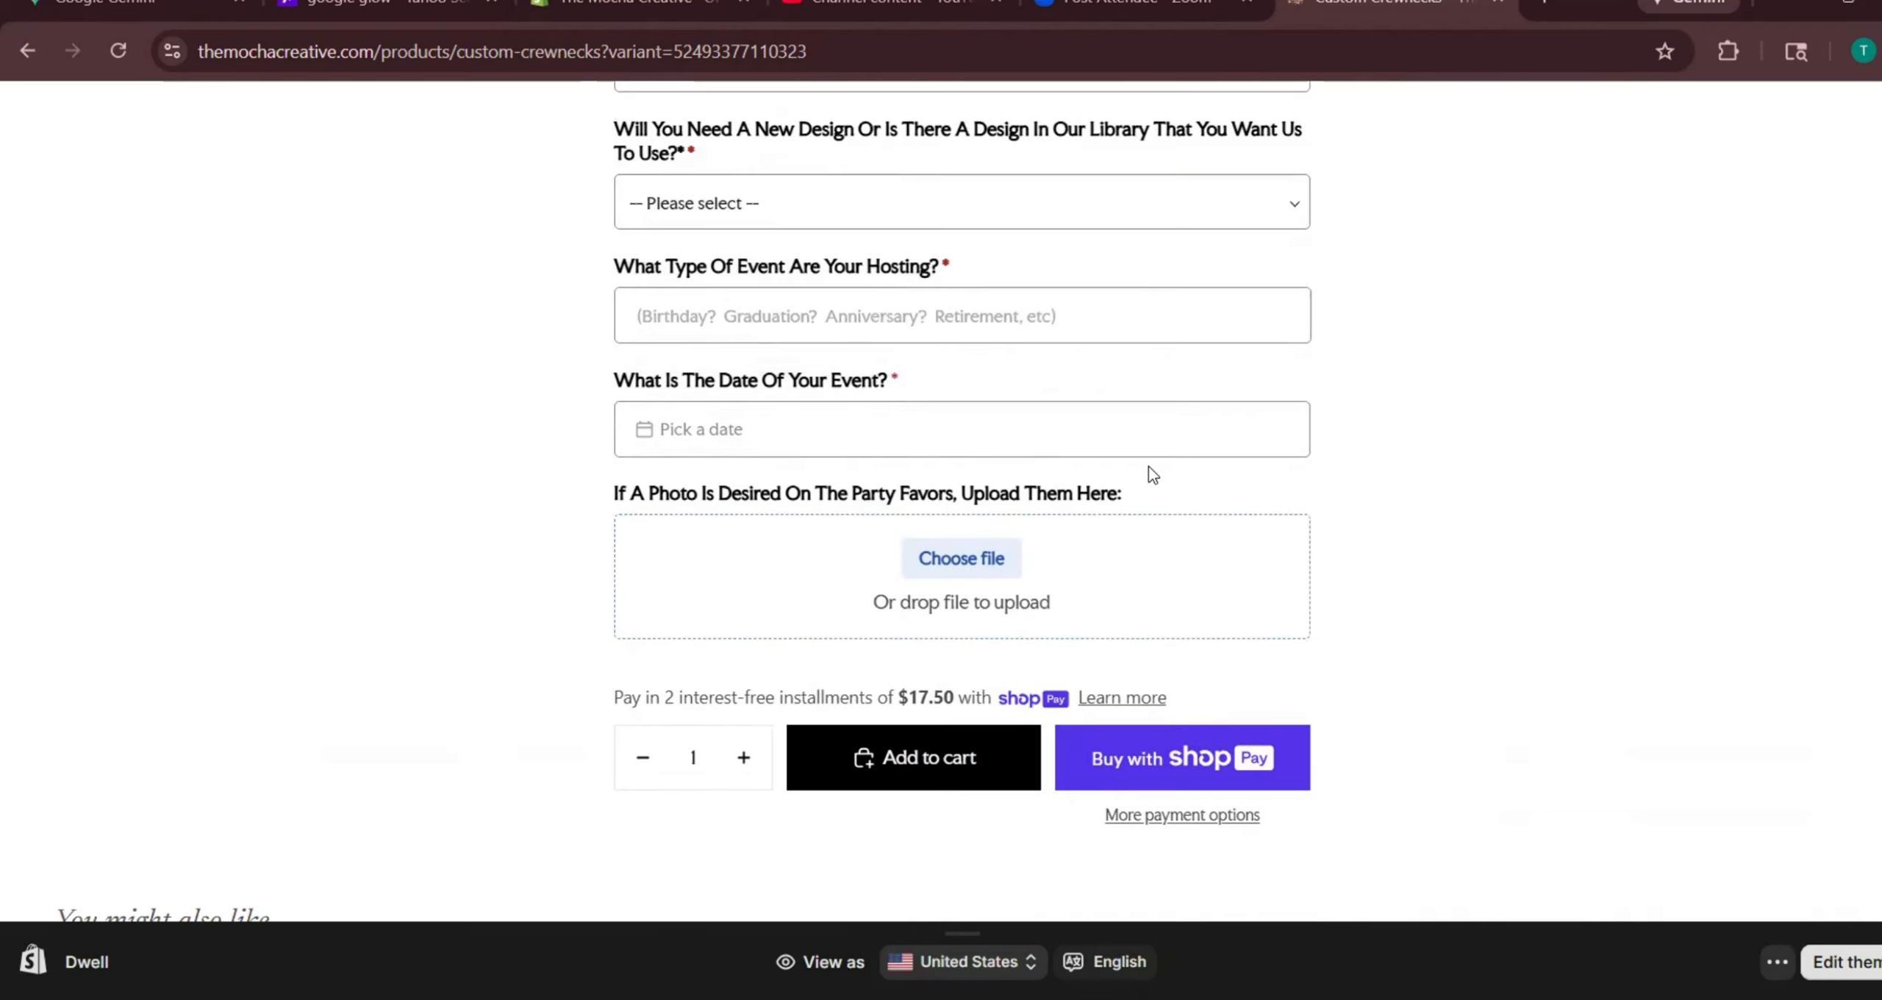
scroll(1143, 470, "up", 10)
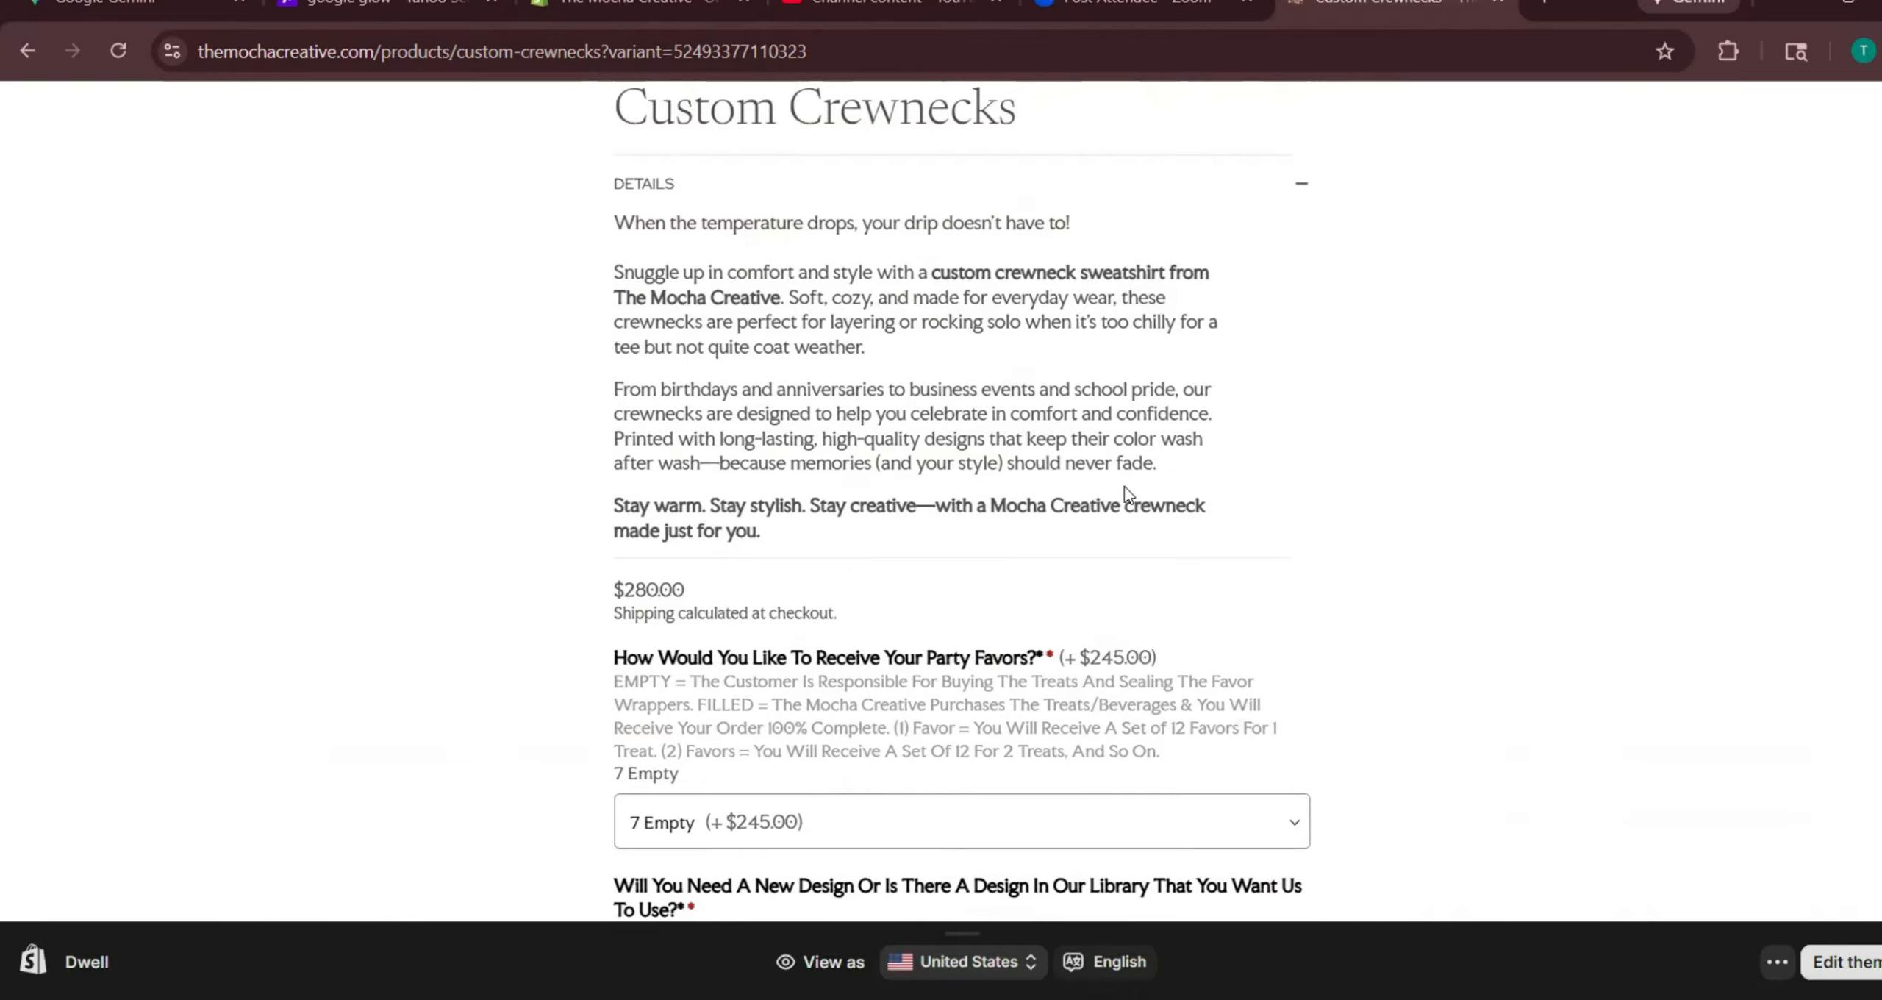
scroll(1124, 493, "down", 7)
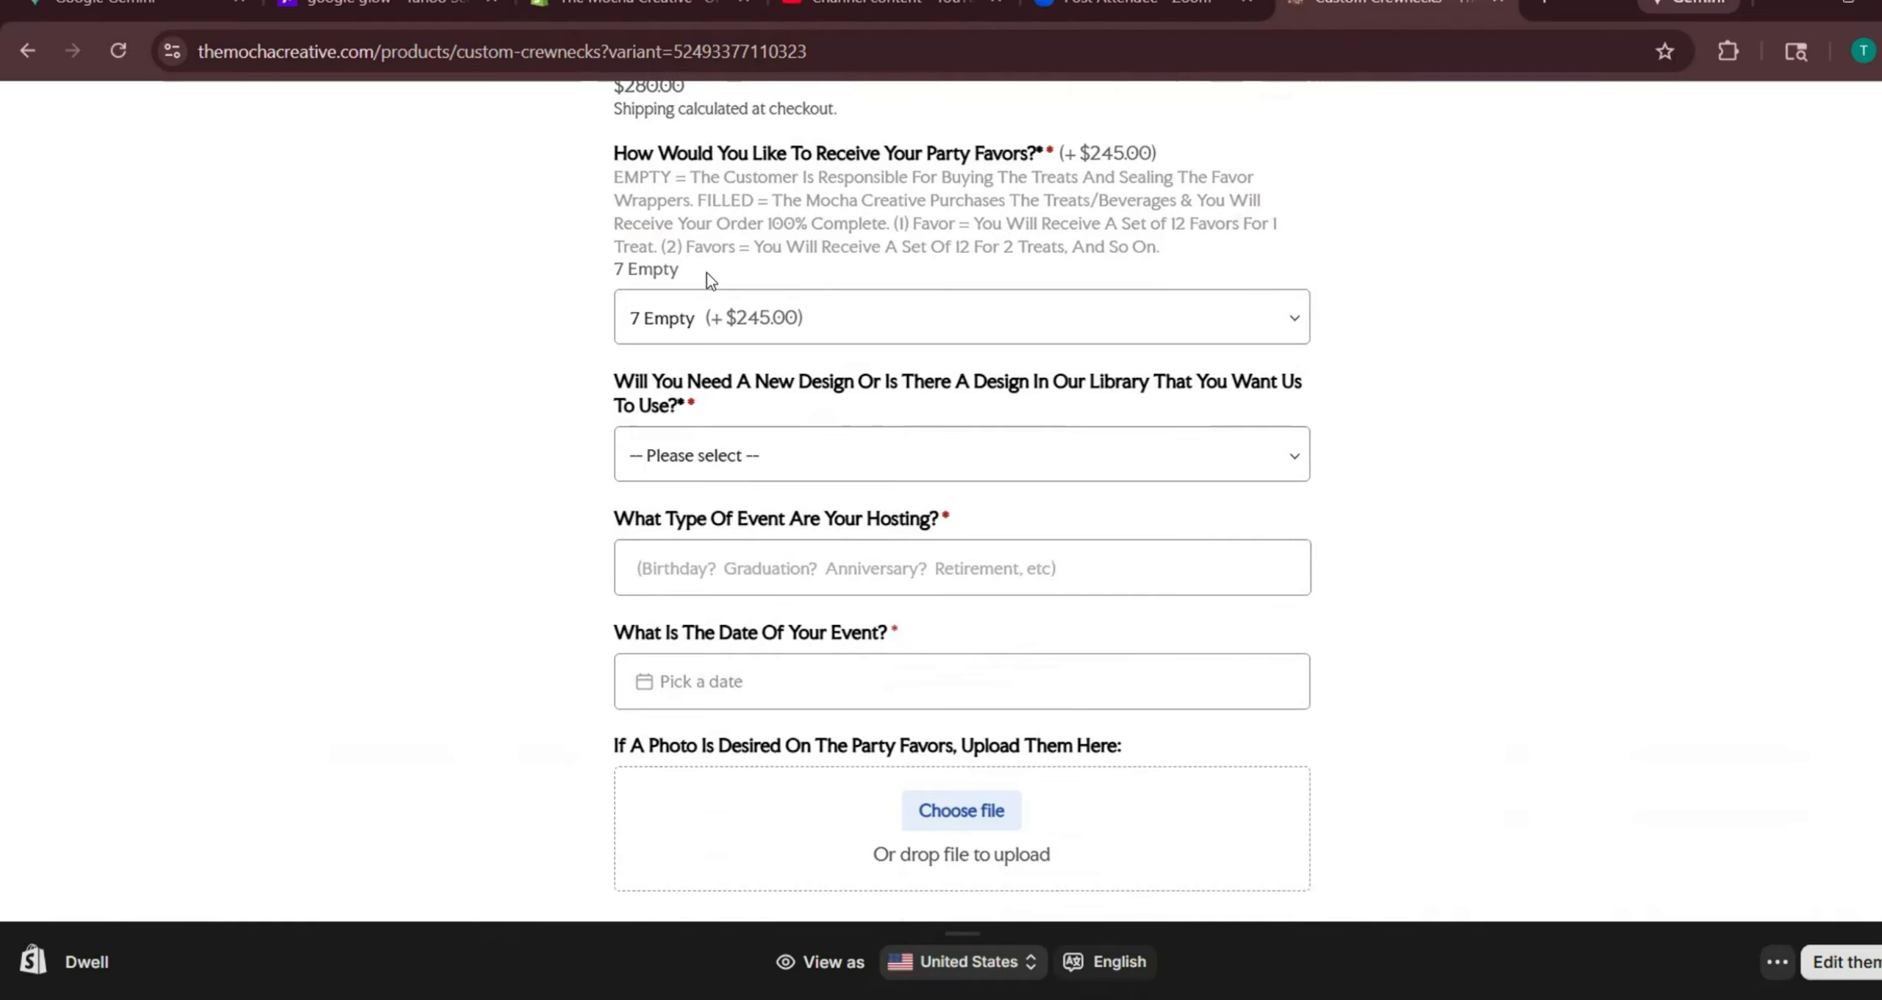
Answer the design question with "Yes I Need A Design" and check the product price
left_click(769, 469)
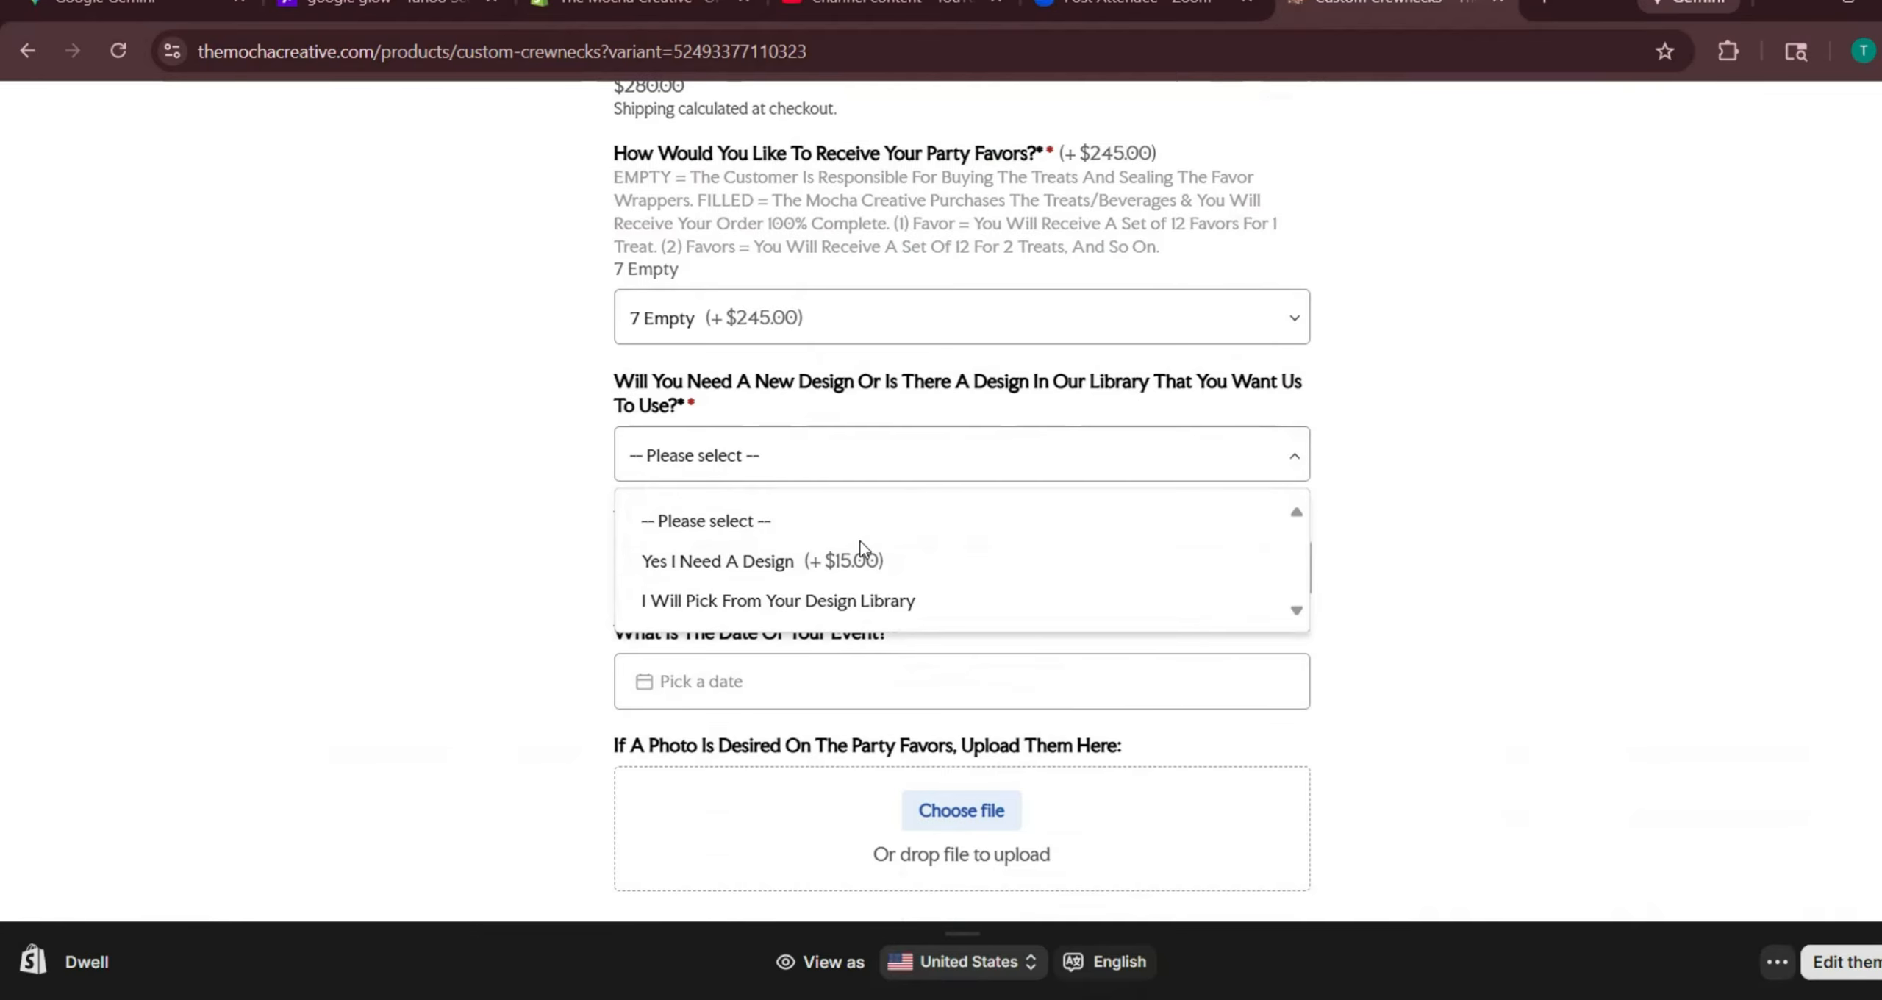
left_click(881, 562)
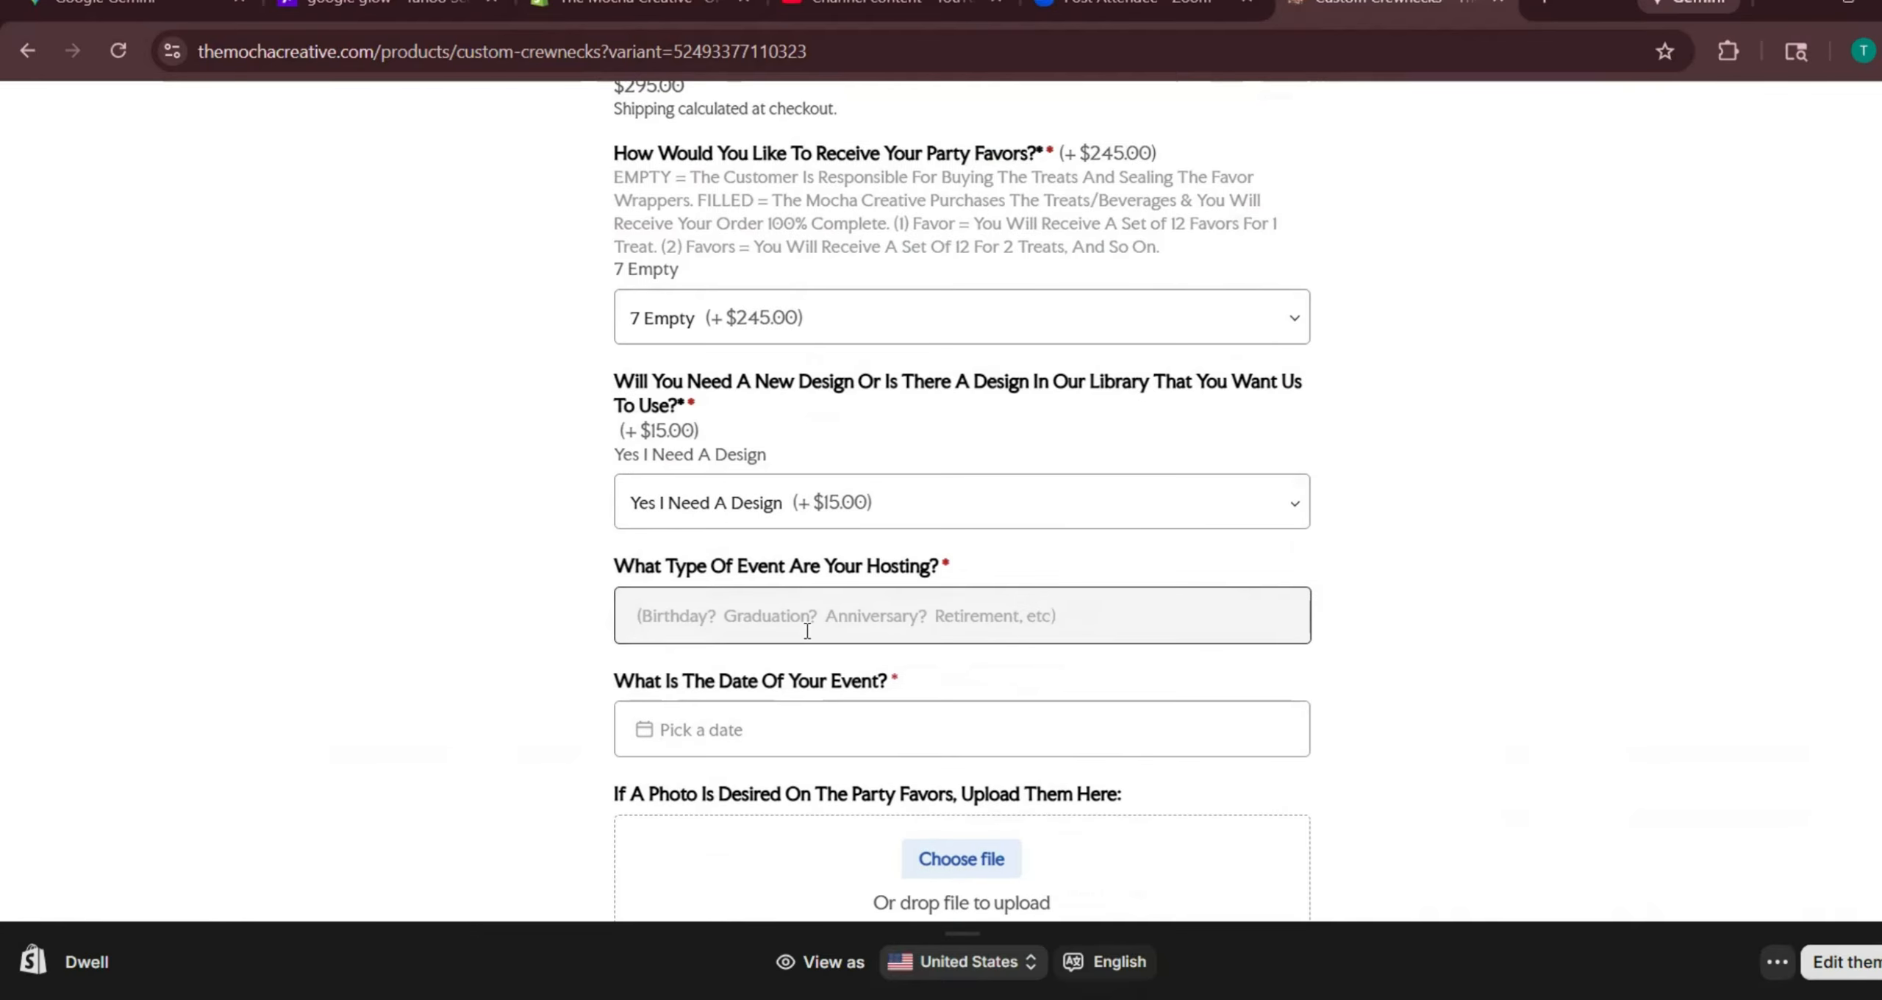
scroll(789, 551, "up", 10)
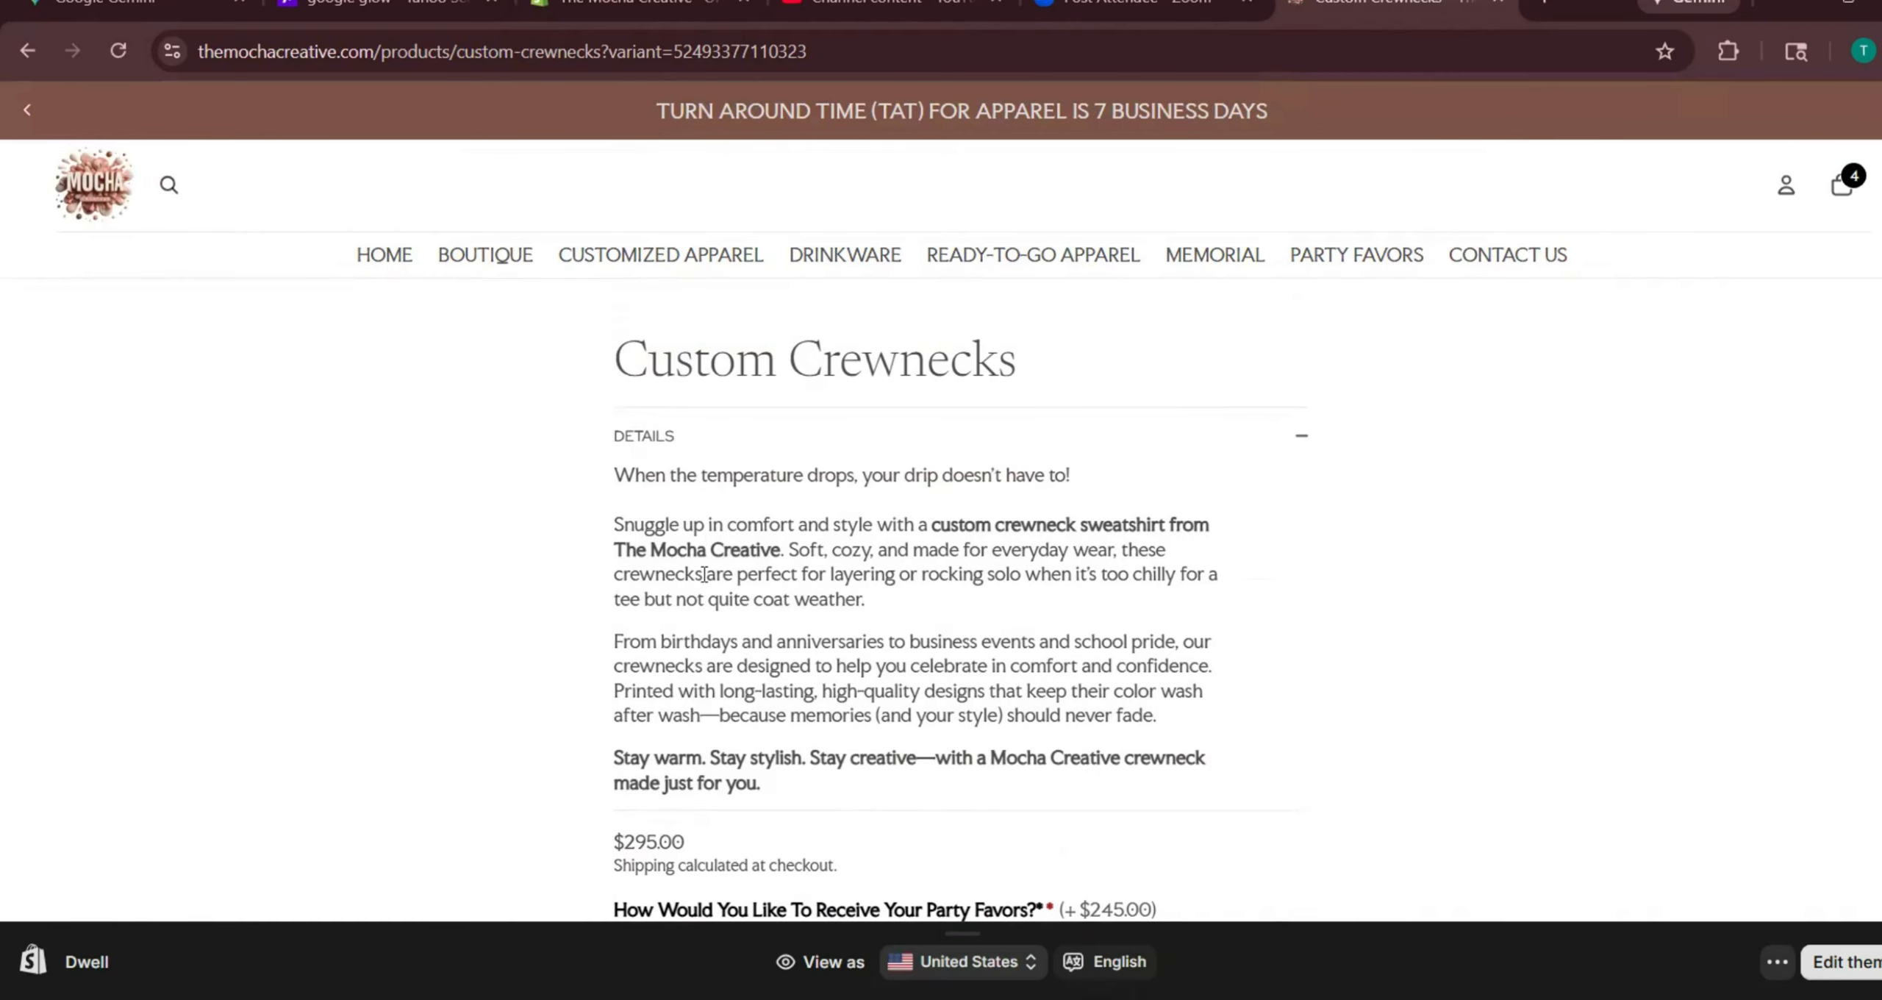
scroll(704, 566, "down", 3)
left_click_drag(619, 584, 613, 586)
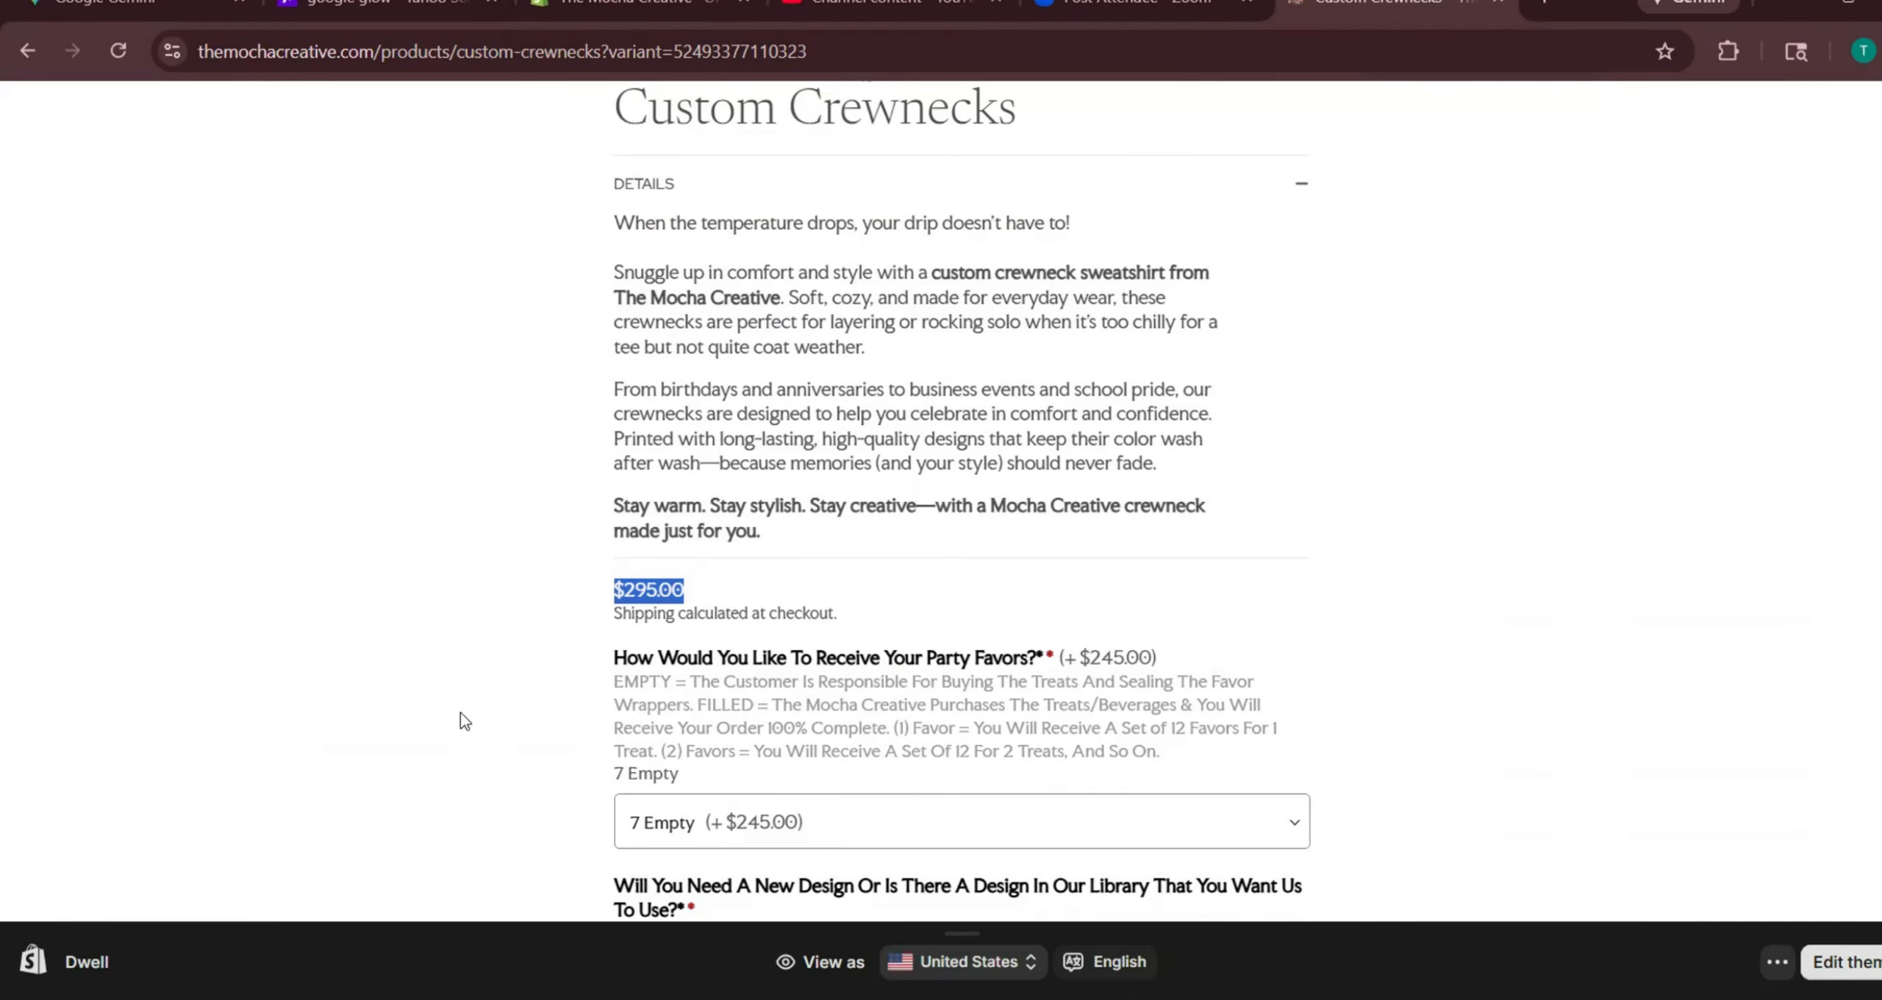
Change the design answer to "I Will Pick From Your Design Library" and check the product price
scroll(823, 504, "down", 8)
left_click(874, 381)
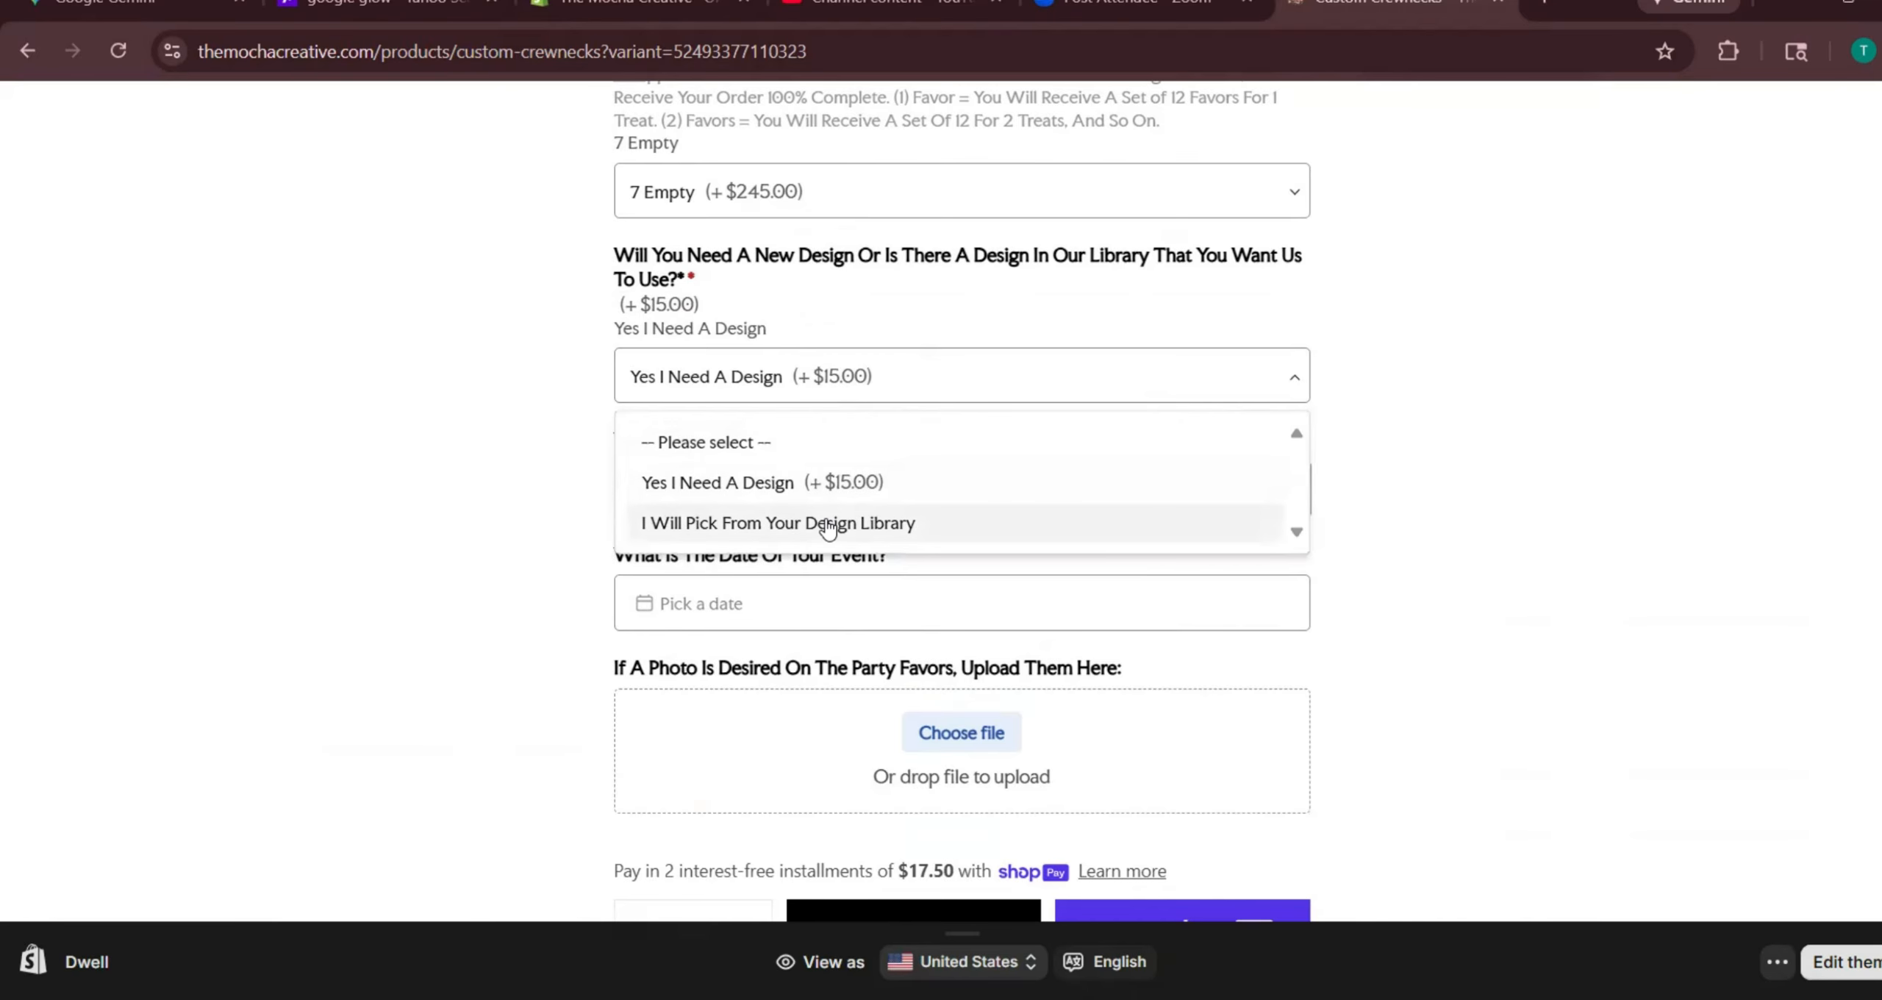
left_click(907, 523)
scroll(941, 474, "up", 9)
scroll(805, 544, "down", 2)
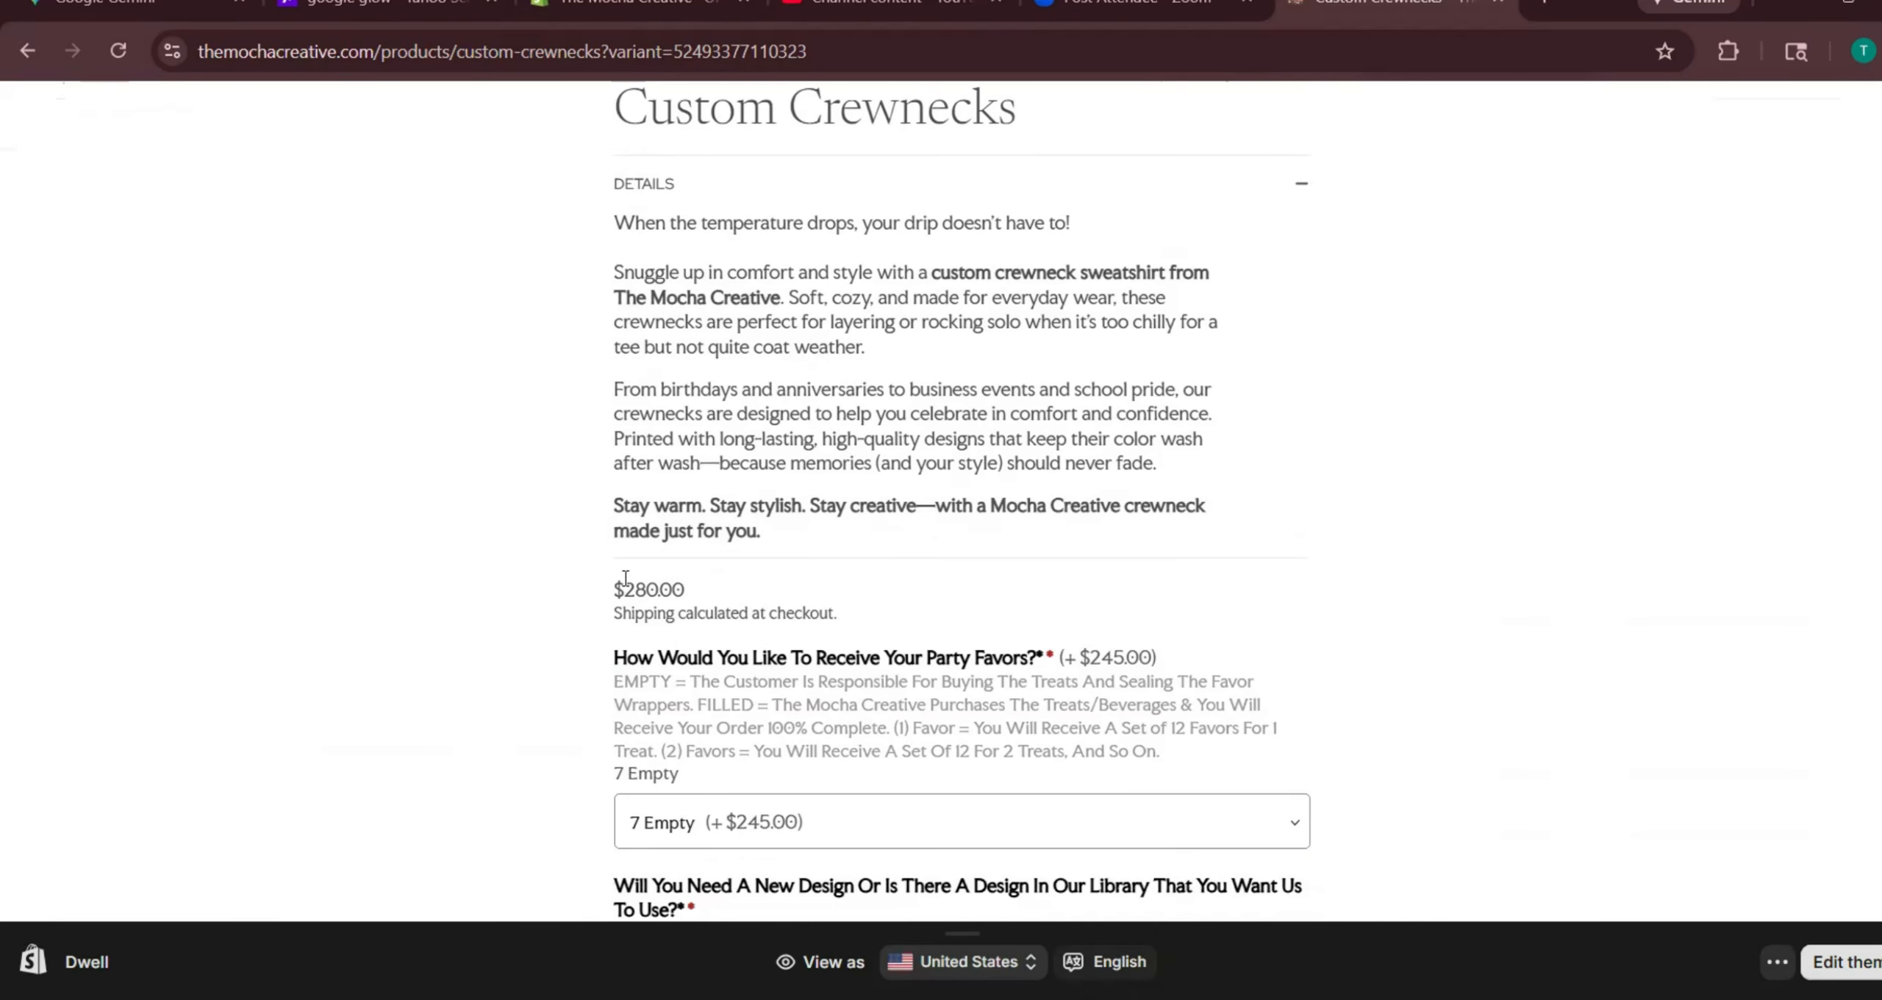
left_click_drag(617, 585, 686, 586)
Enter "Birthday" as the type of event being hosted
scroll(730, 464, "down", 8)
left_click(730, 464)
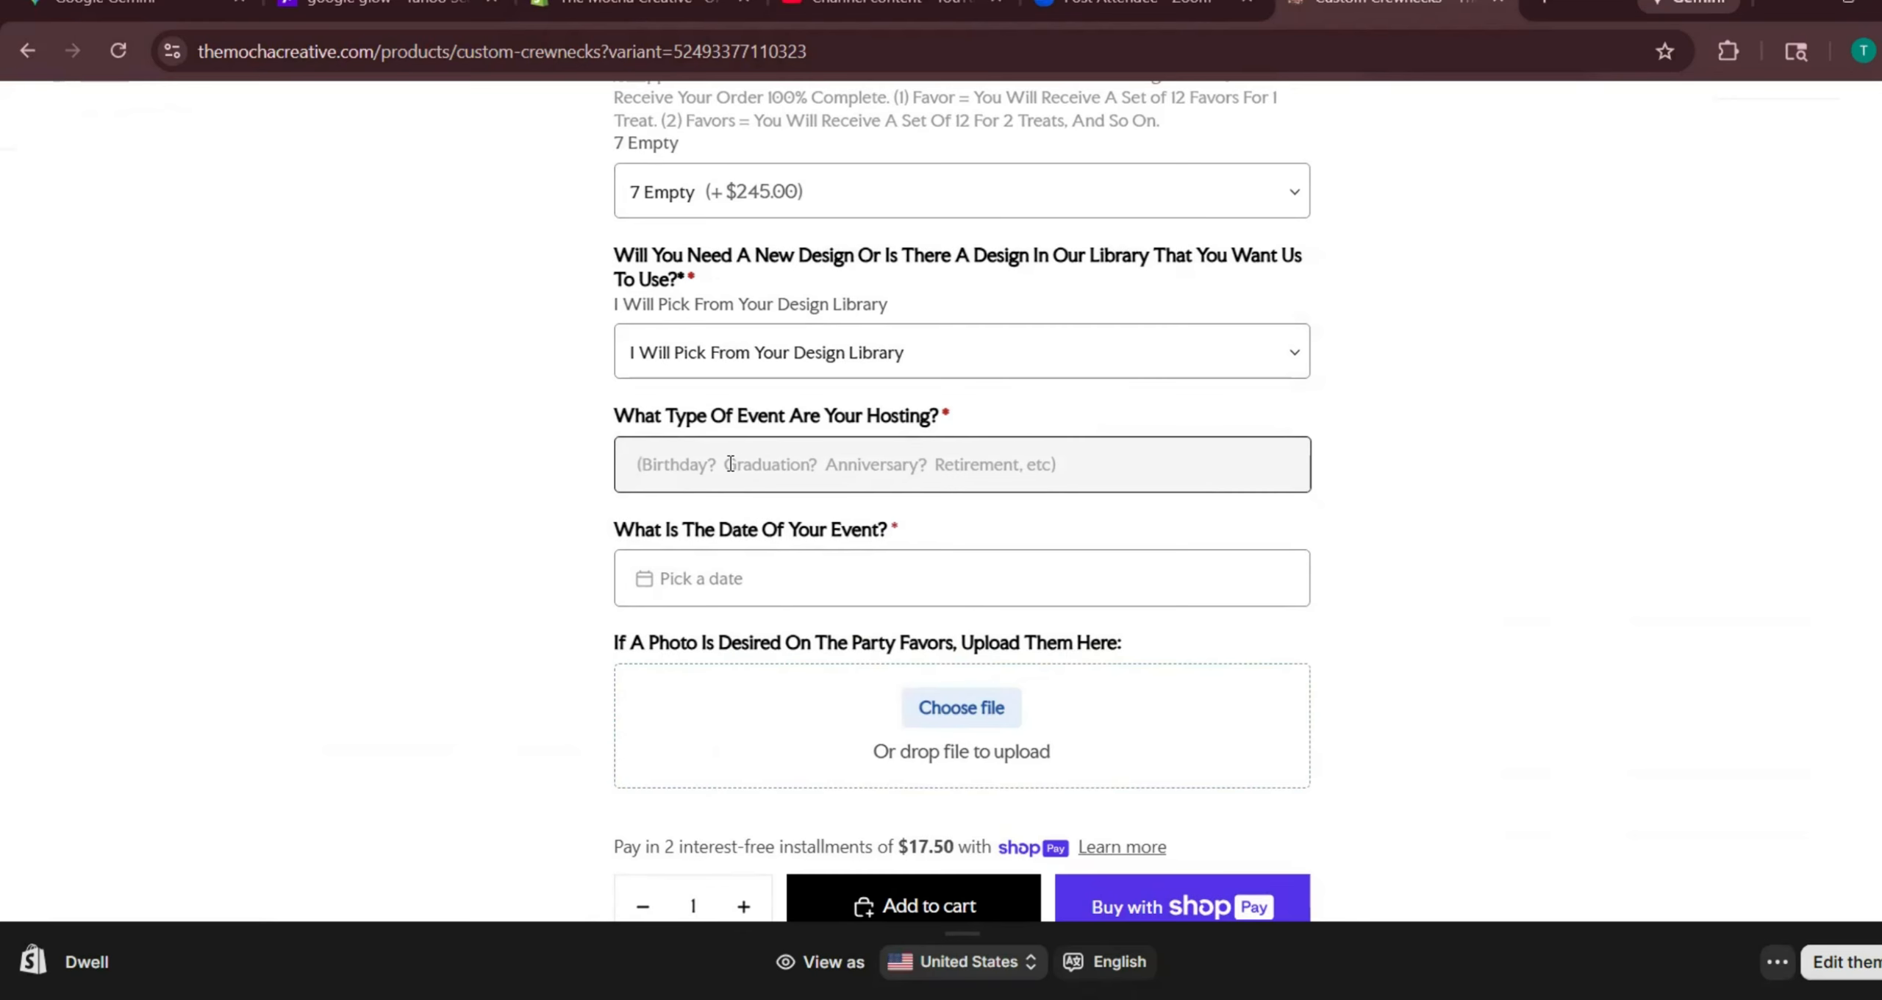
type("Birthday")
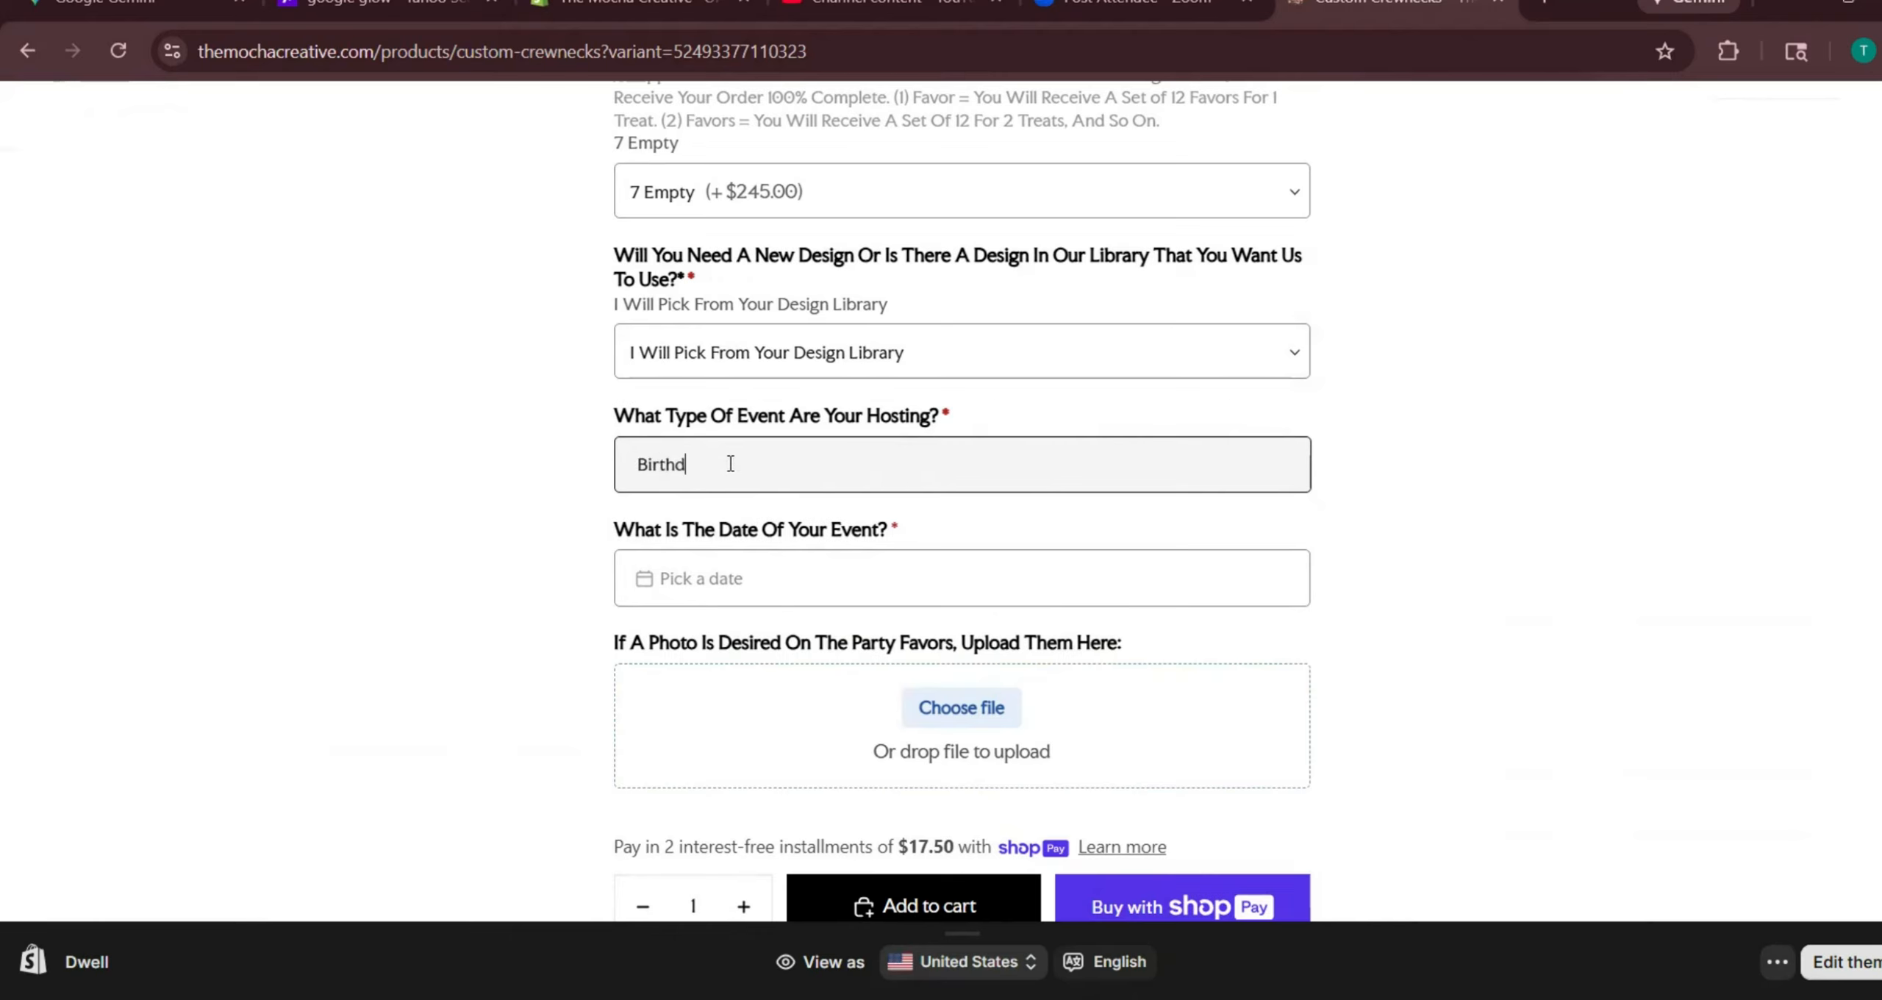
Set the event date to a range from 19 to 20 December 2025 at 7:00 PM
left_click(726, 582)
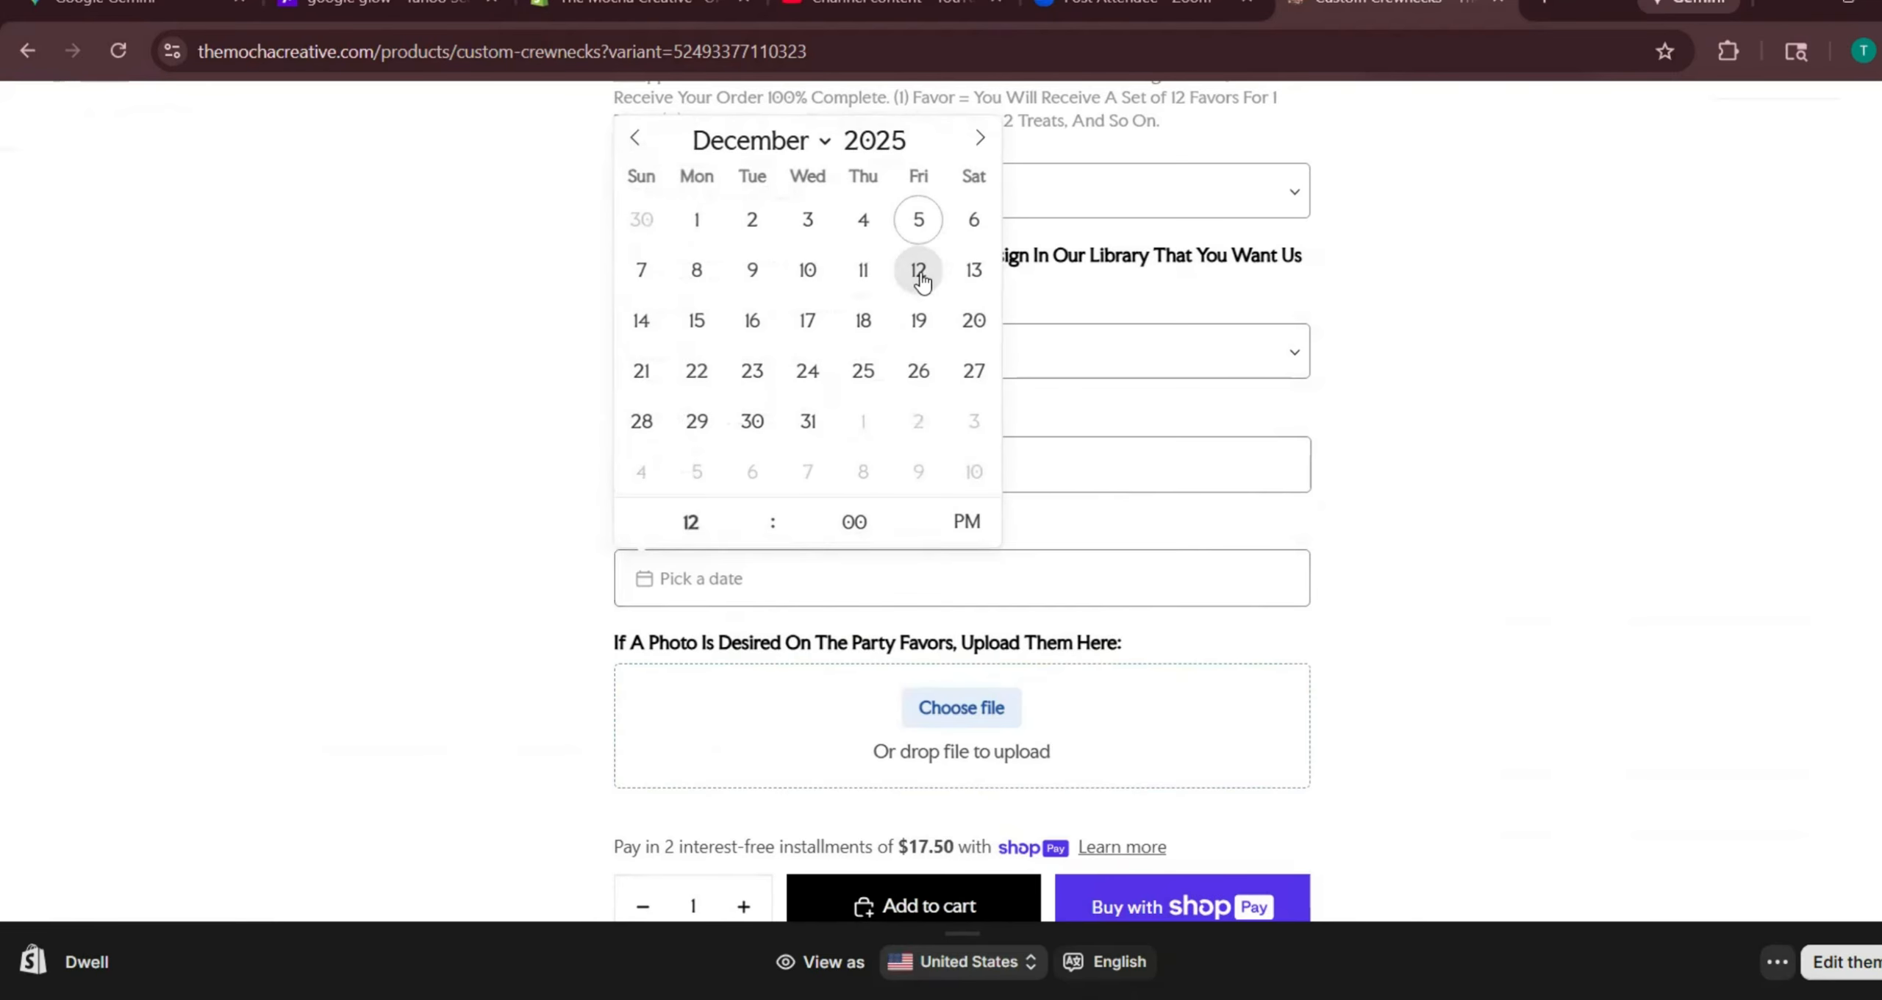
left_click(973, 320)
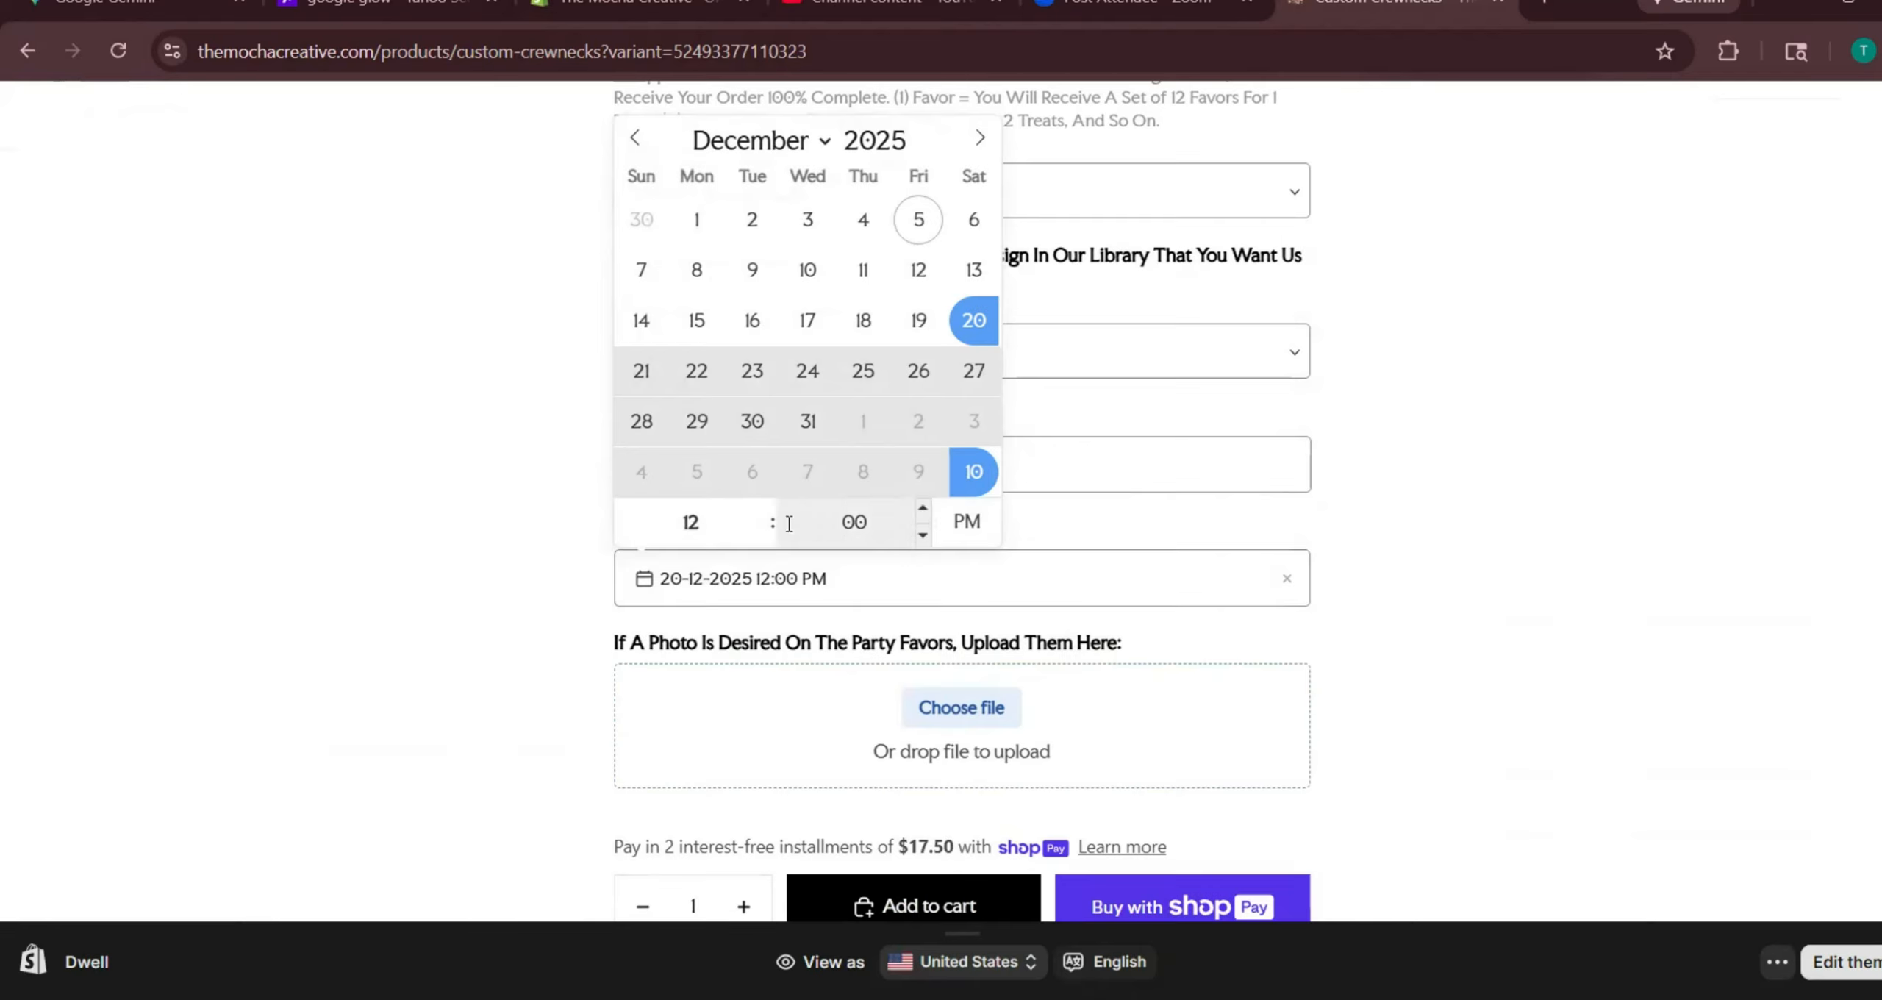
left_click(759, 512)
left_click(759, 511)
left_click(759, 512)
left_click(759, 512)
left_click(759, 511)
left_click(759, 512)
left_click(759, 512)
left_click(1475, 571)
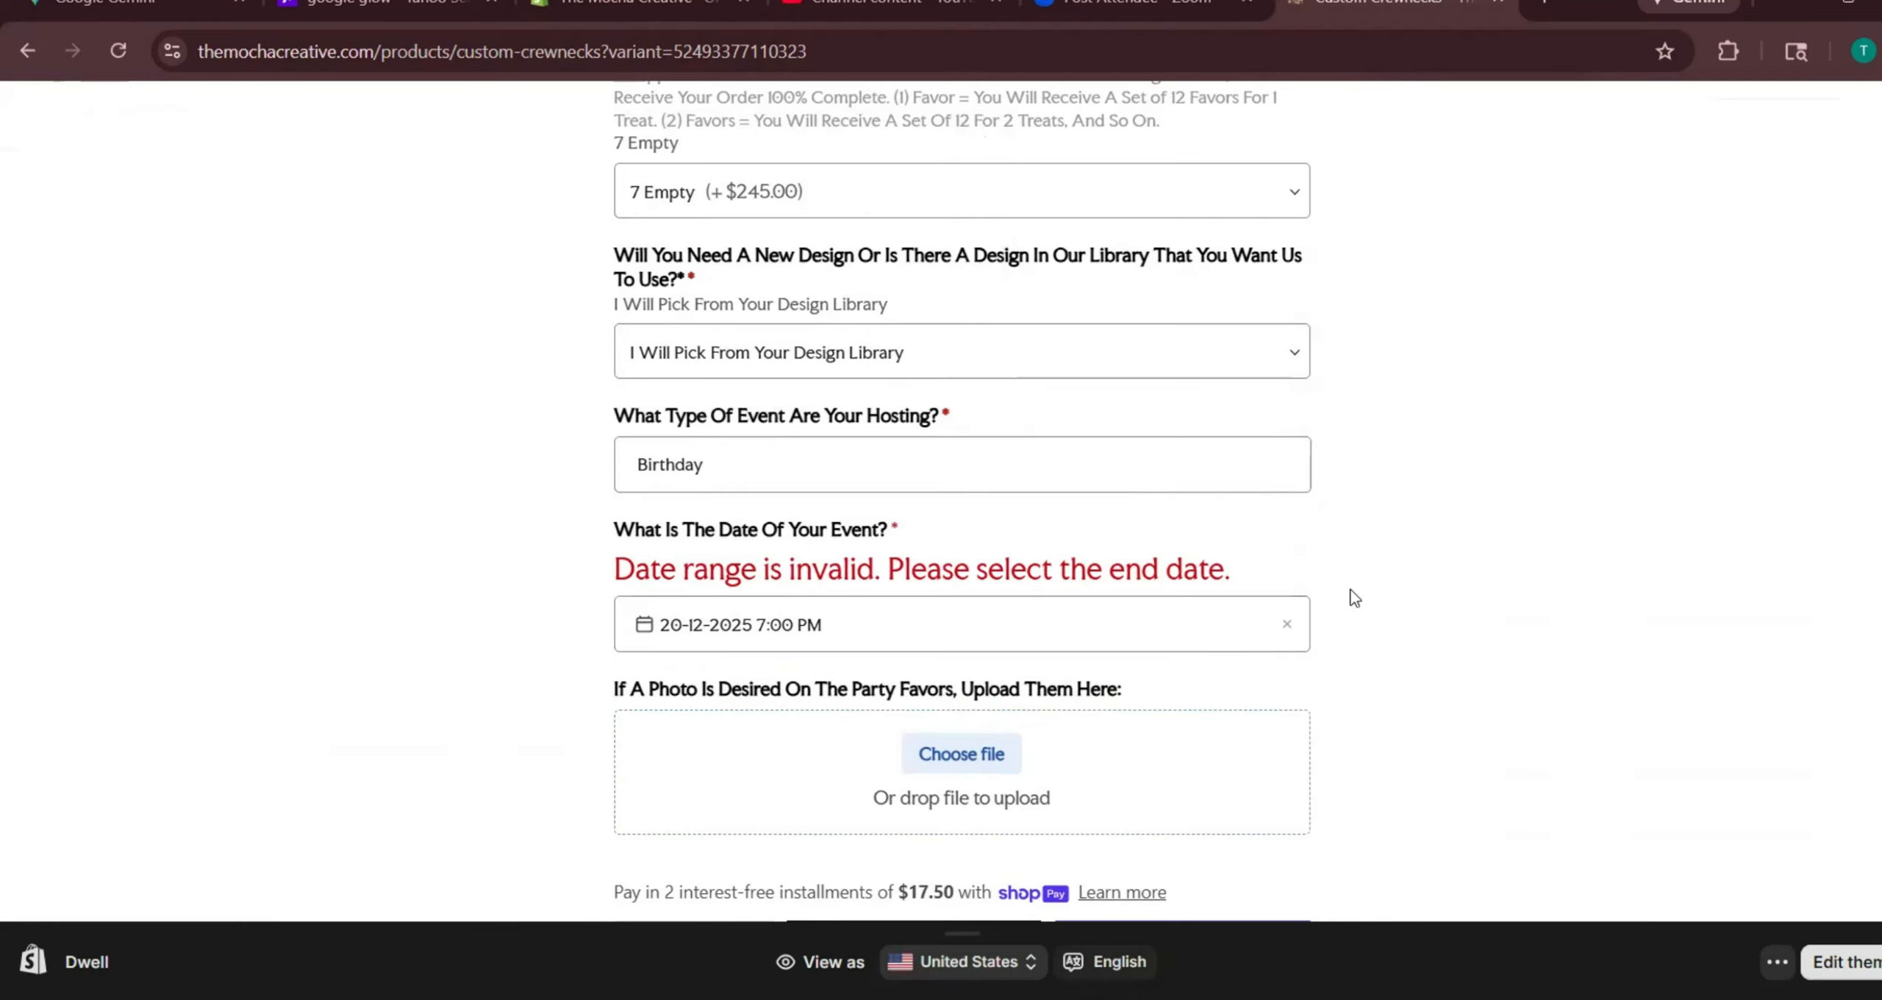
left_click(1059, 622)
left_click(919, 367)
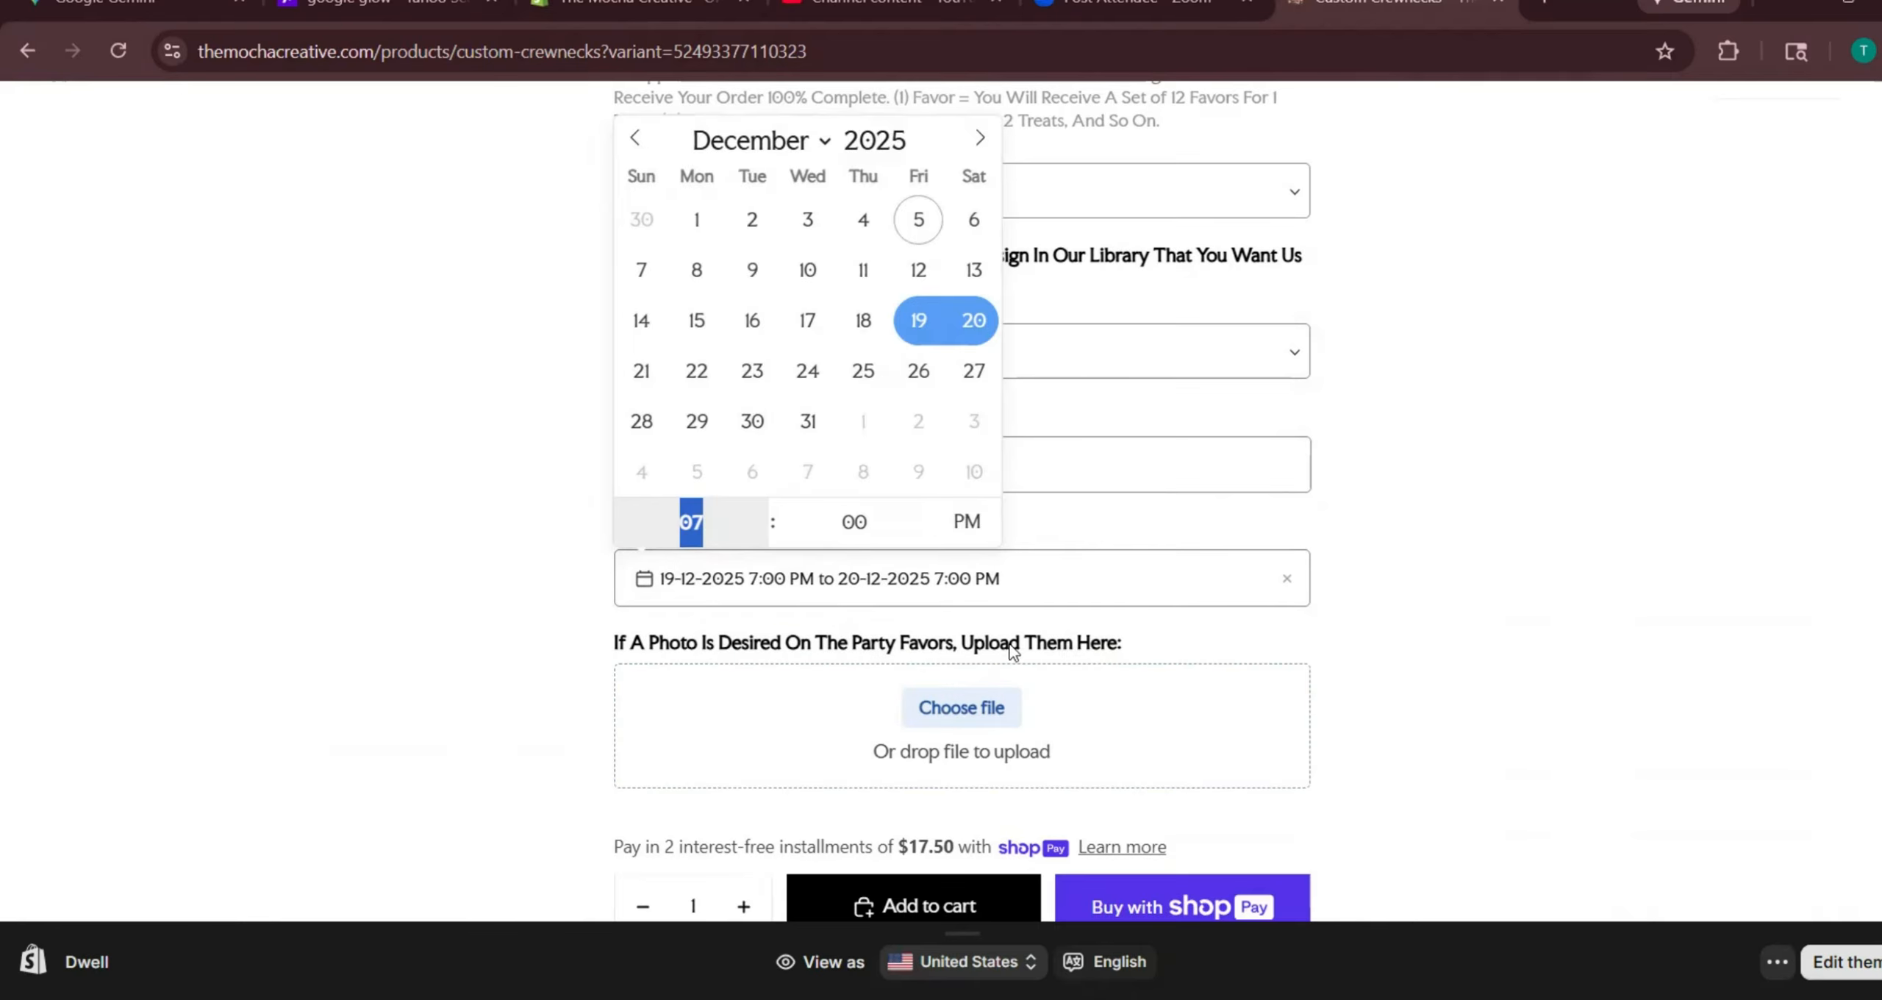
Return to the option editor, change "What Is The Date Of Your Event?" to the "Date & time picker" selection and save
left_click(582, 10)
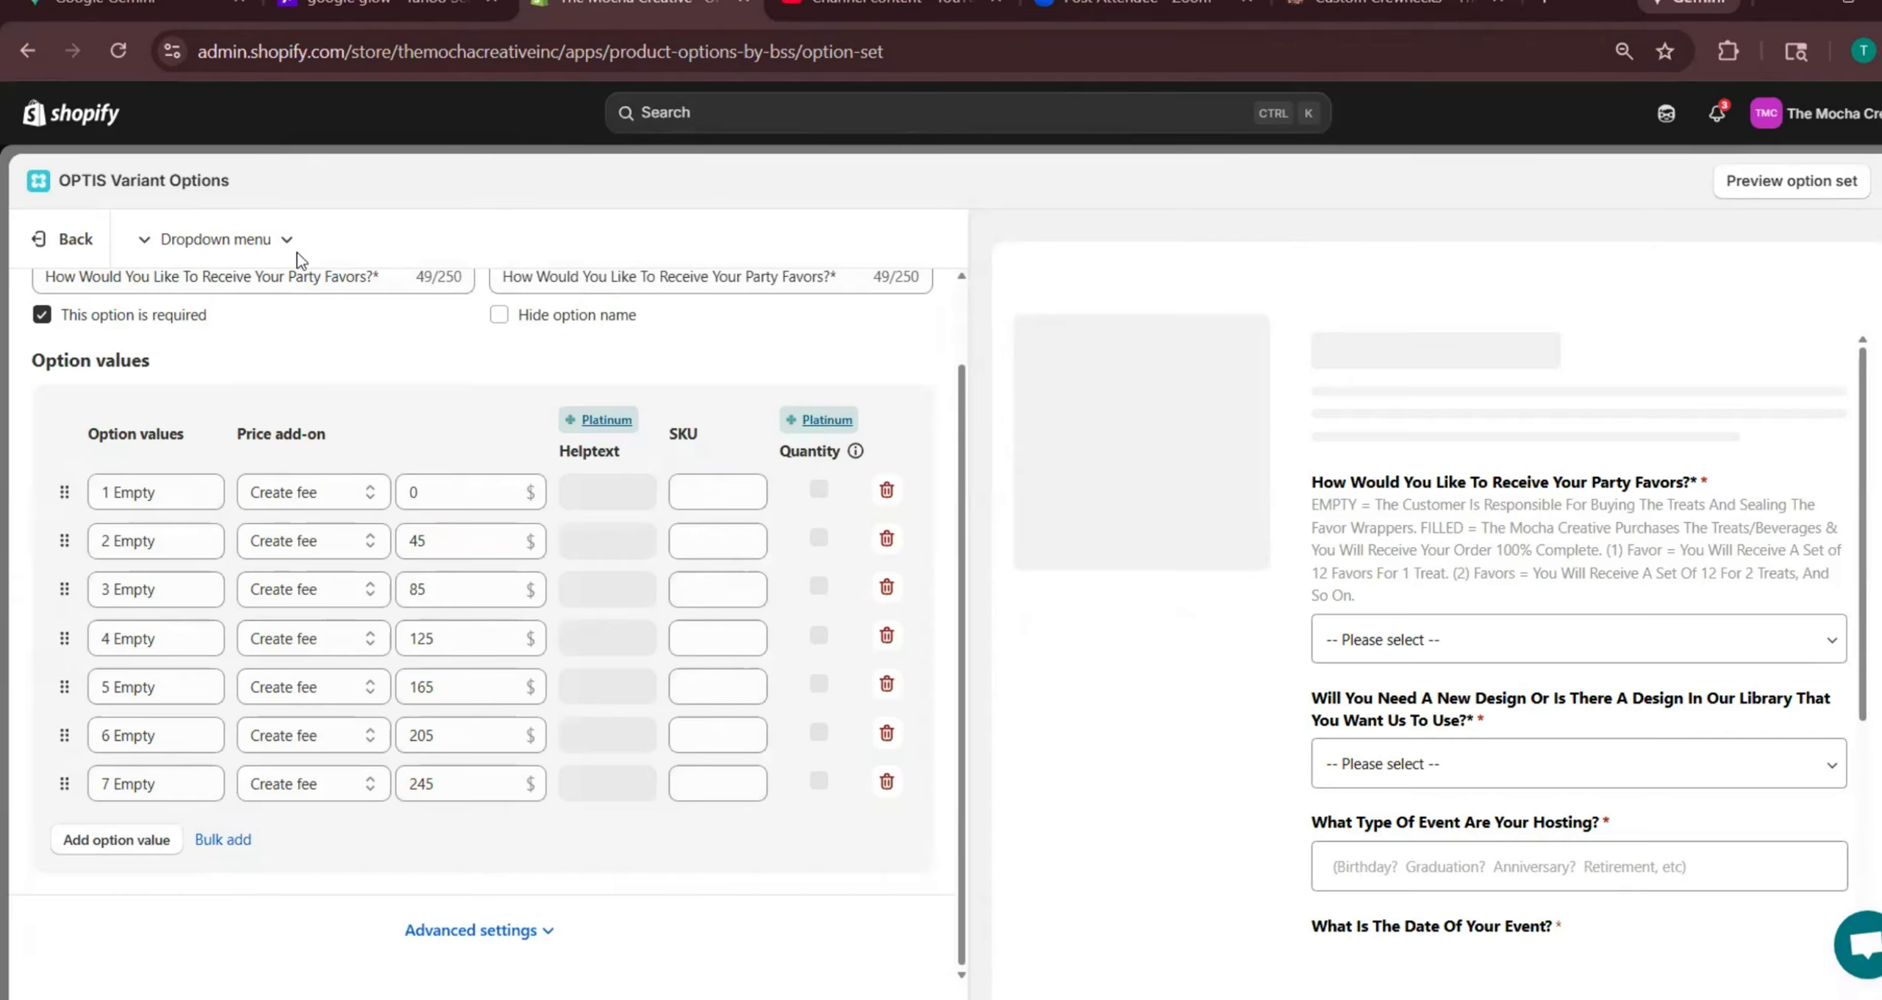
left_click(67, 239)
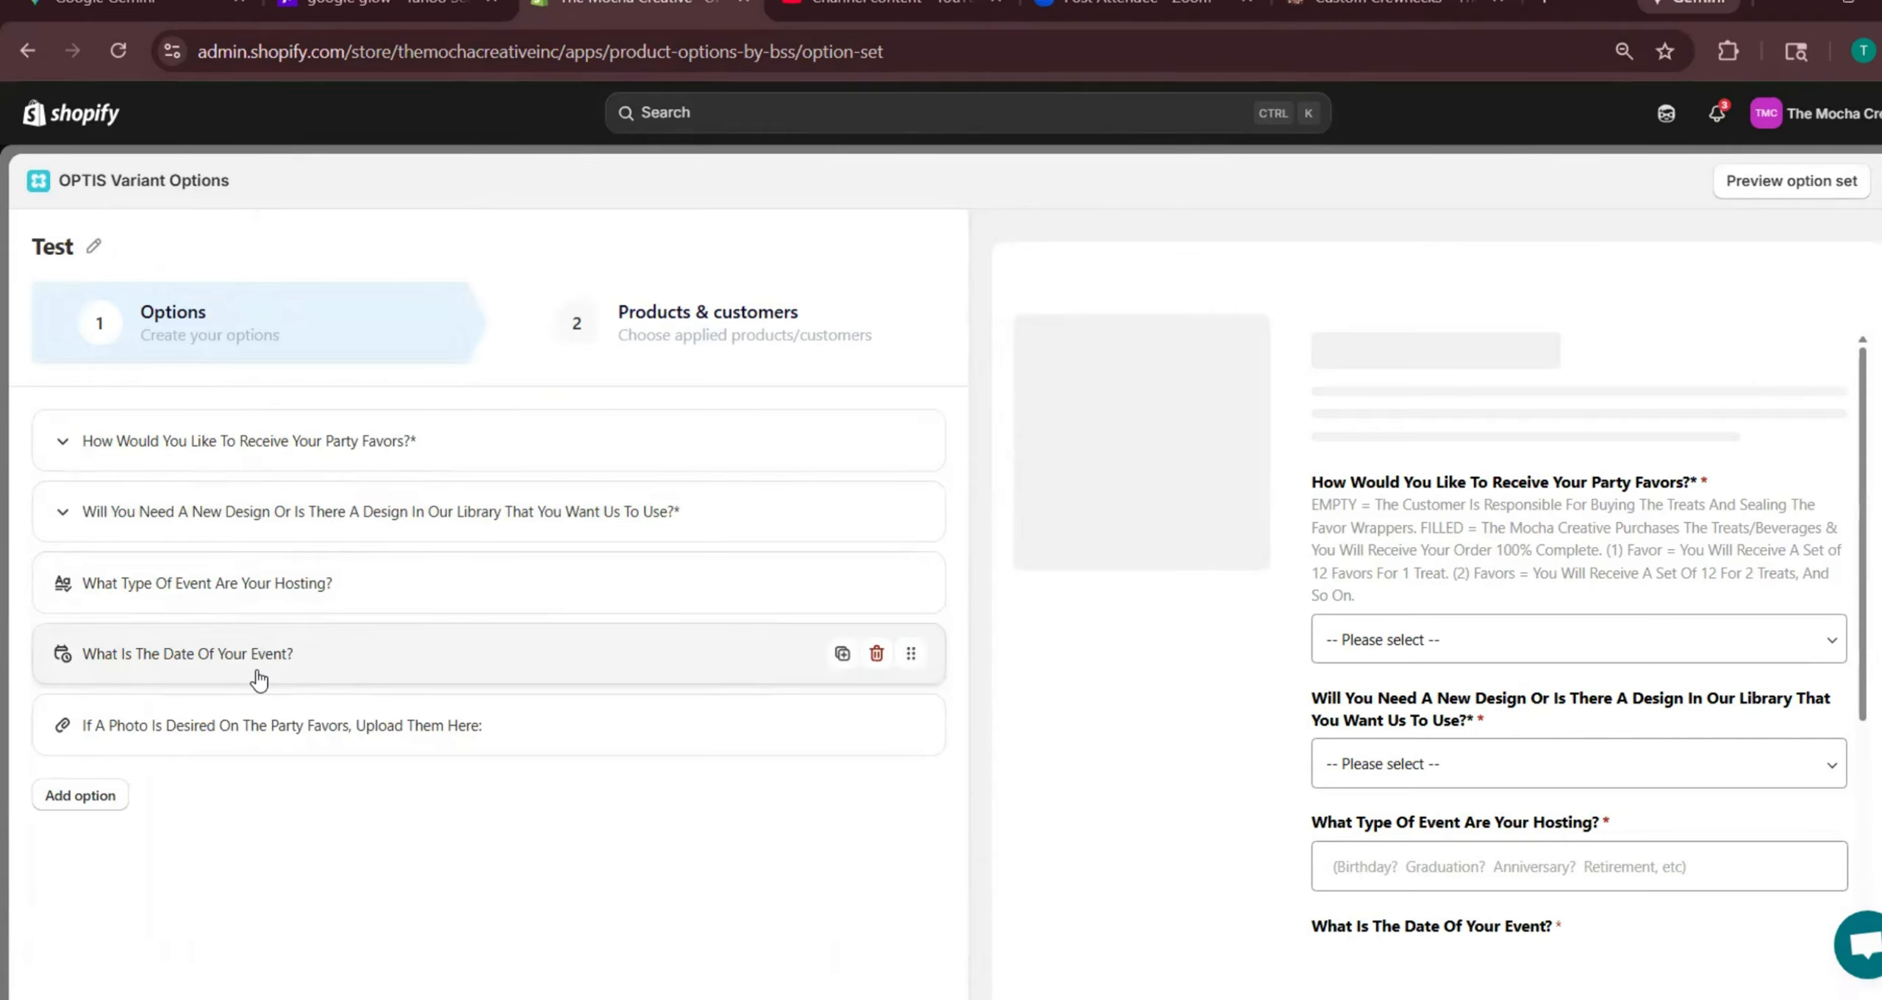
left_click(247, 660)
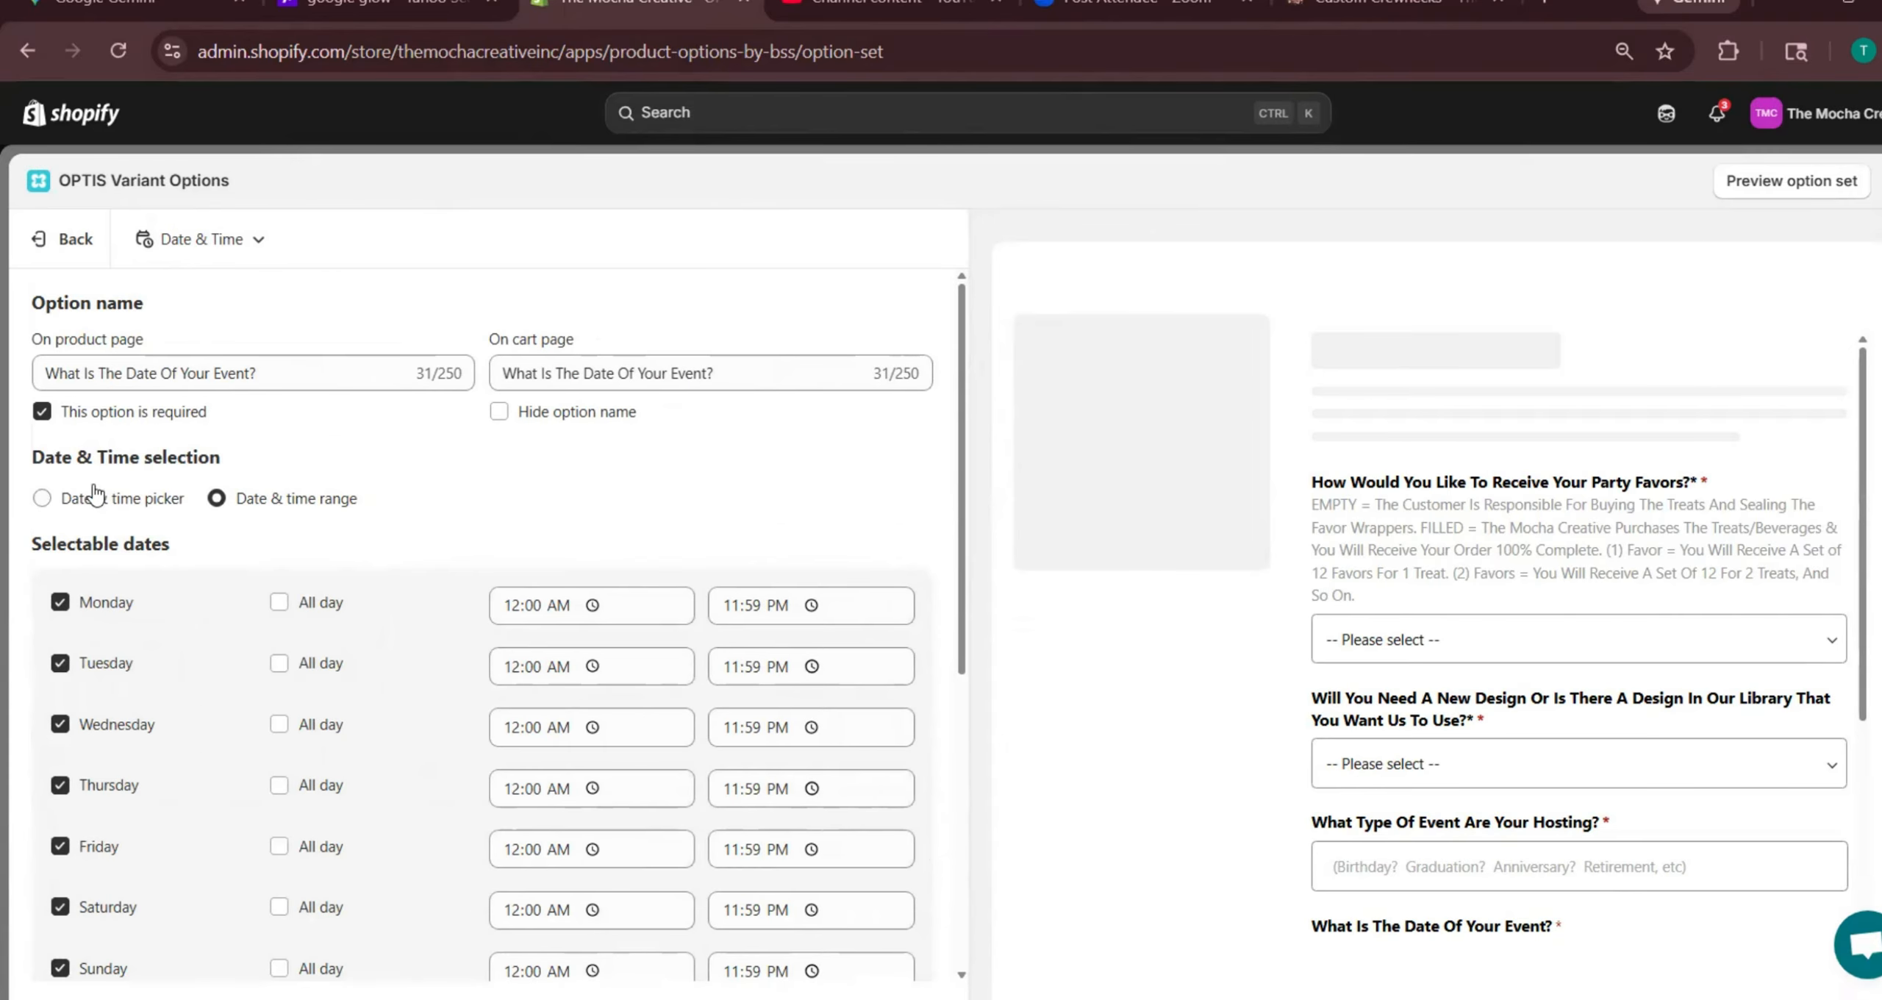
left_click(45, 504)
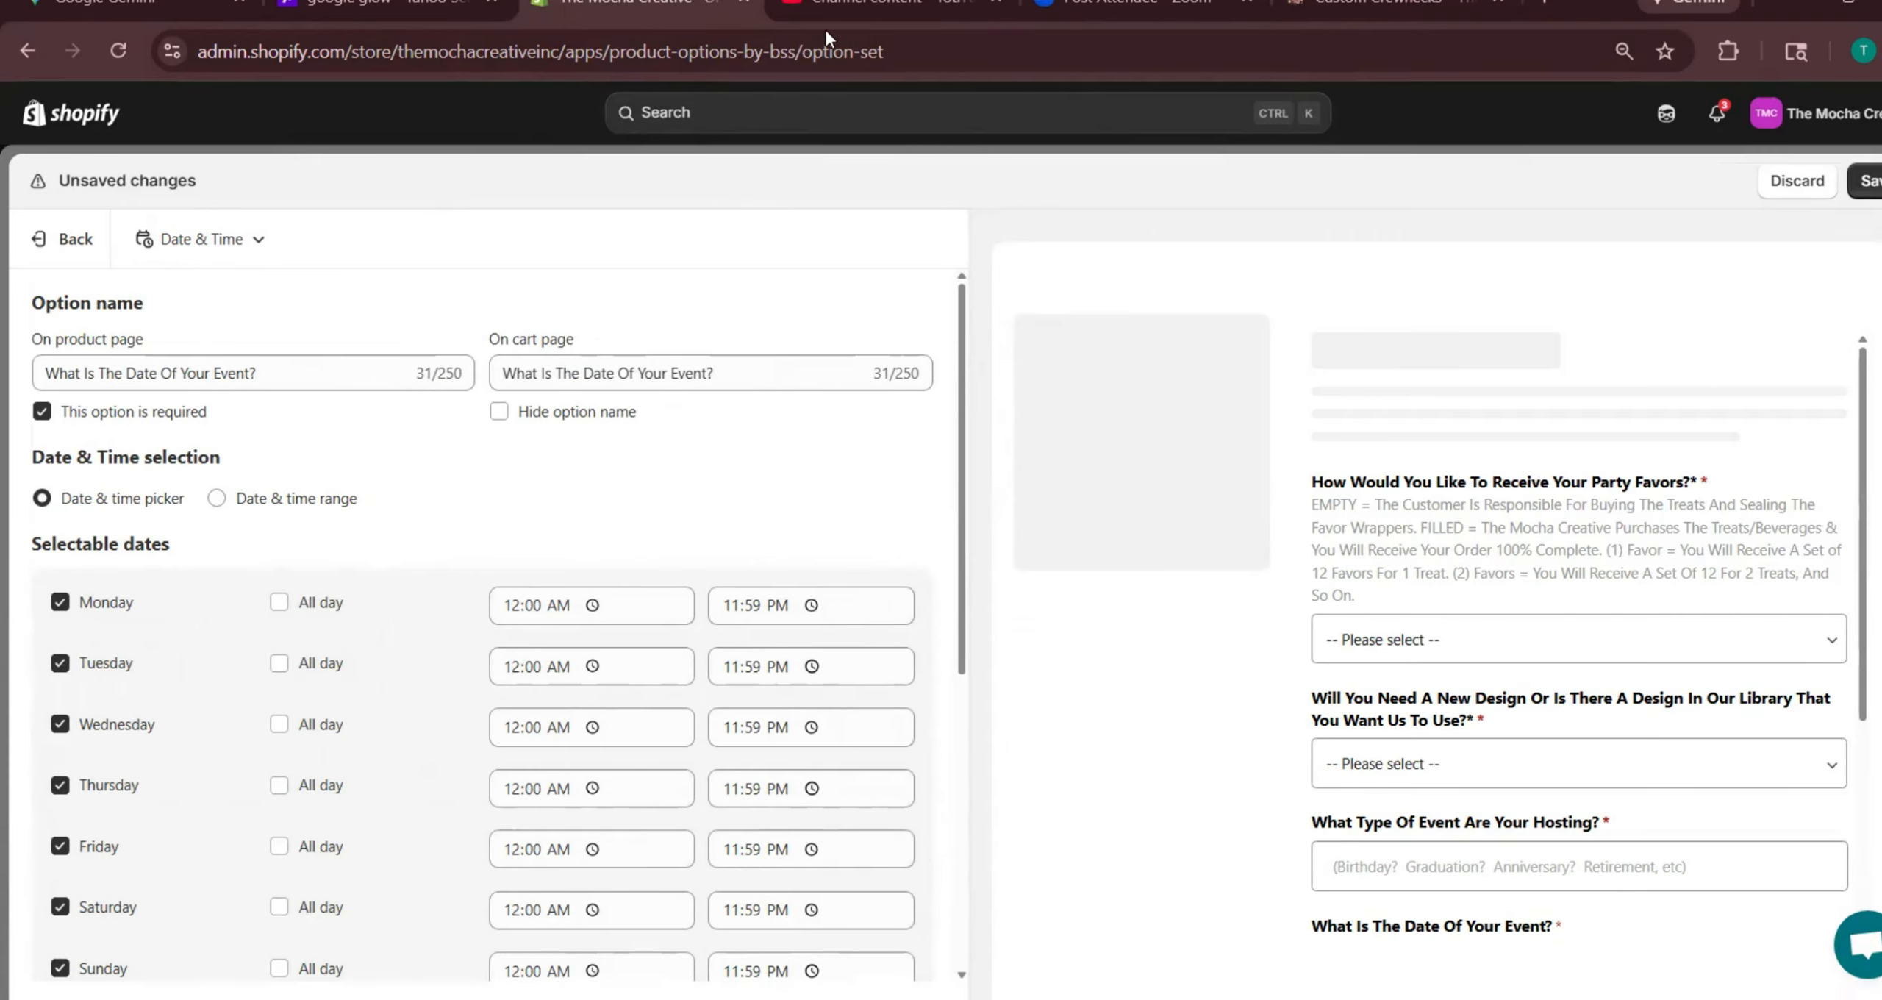
left_click(1872, 181)
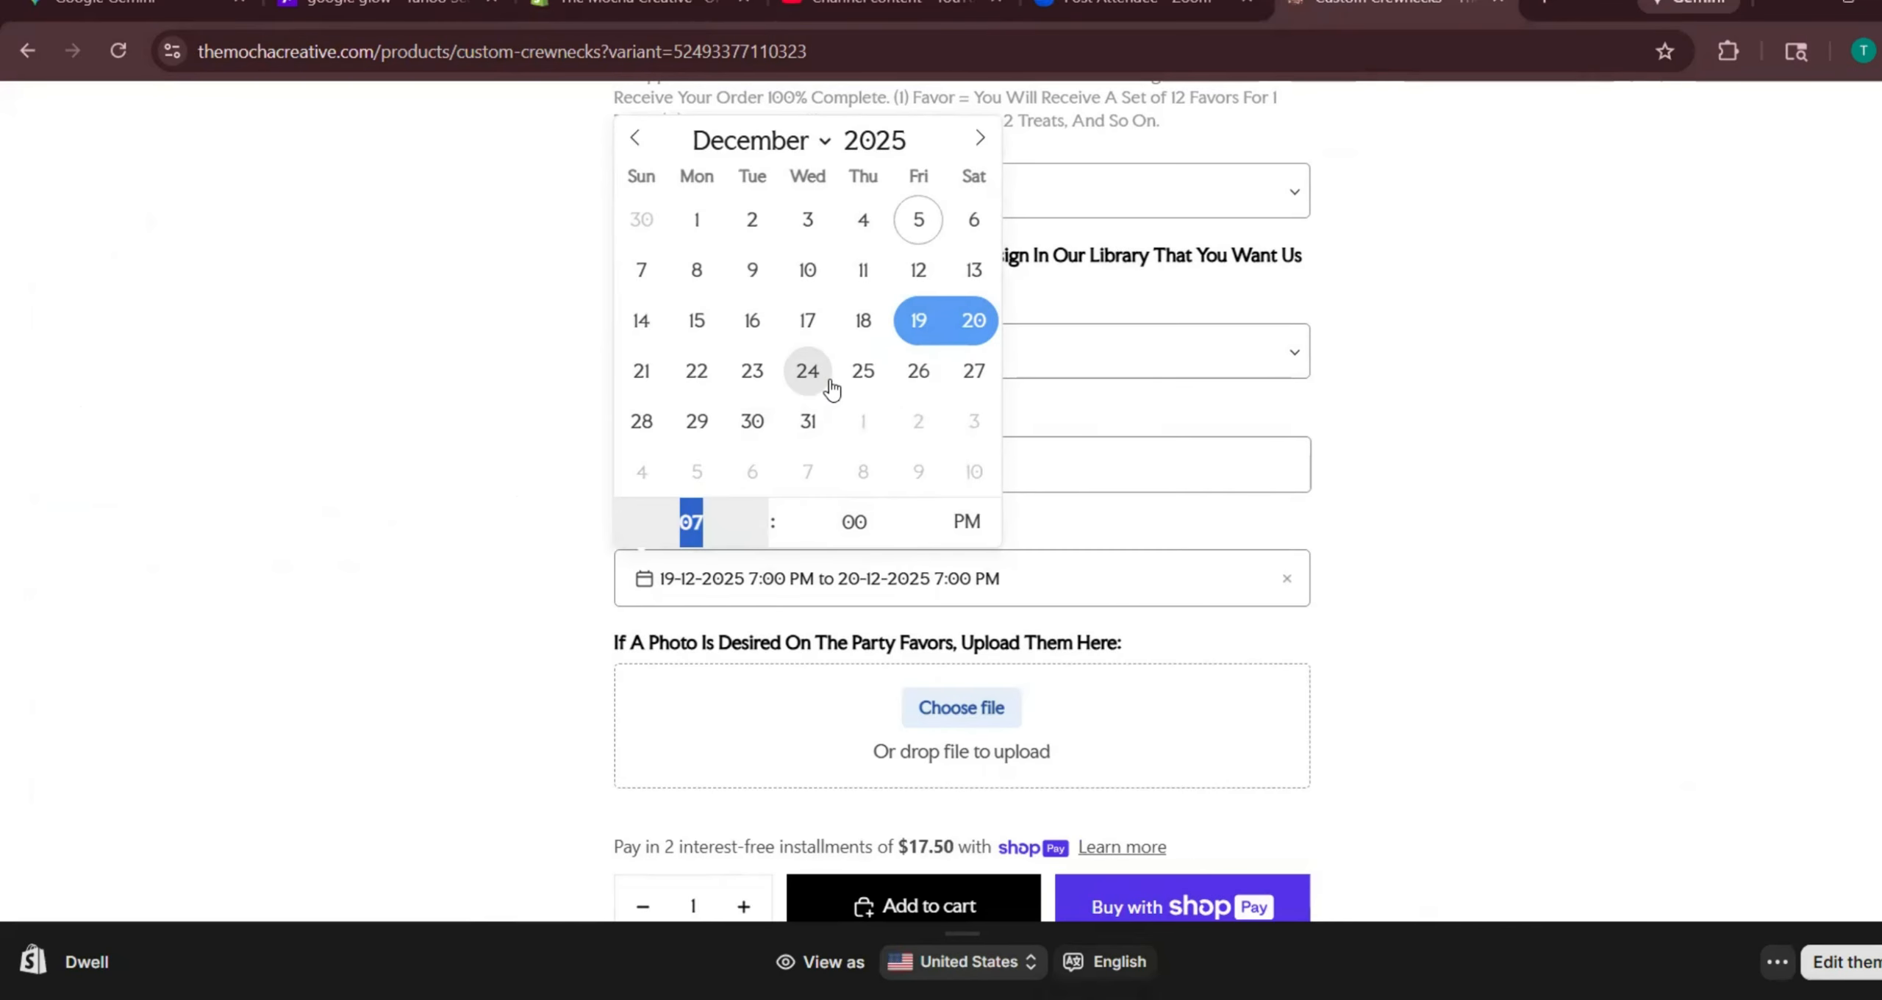
Pick 19 December 2025 as the event date on the Custom Crewnecks storefront page
left_click(919, 322)
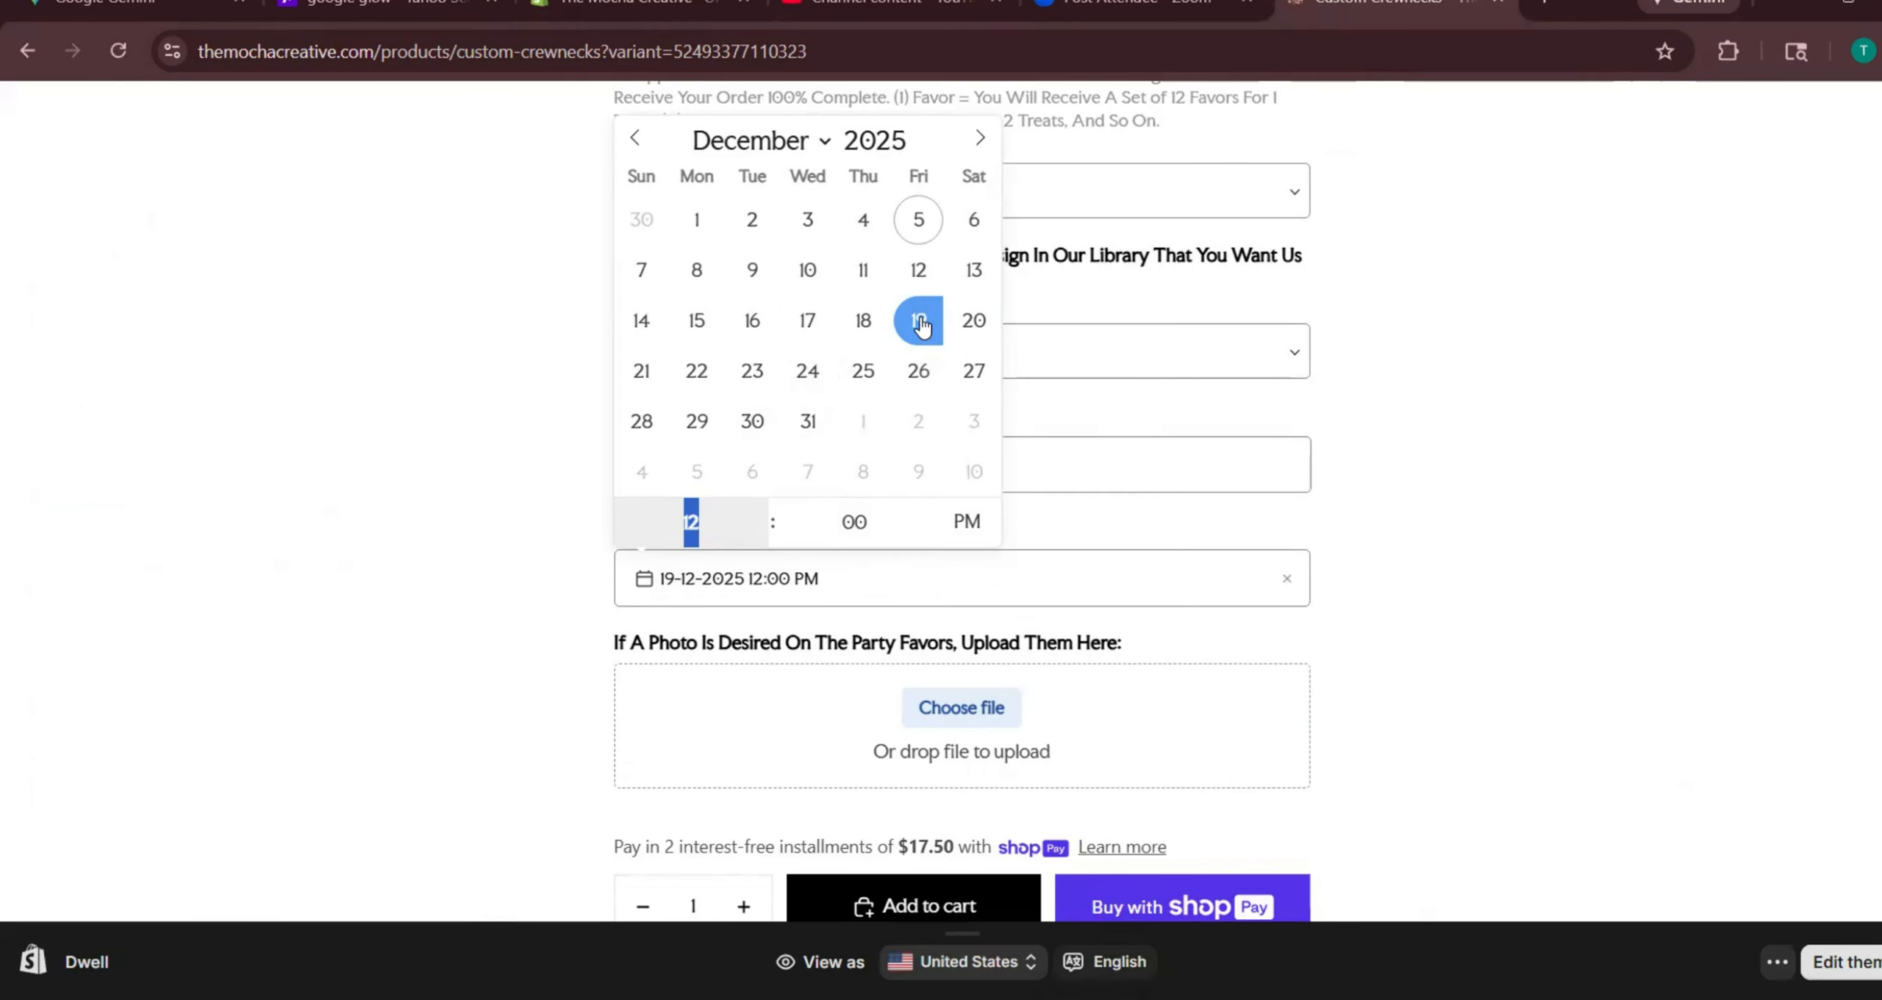
left_click(1498, 428)
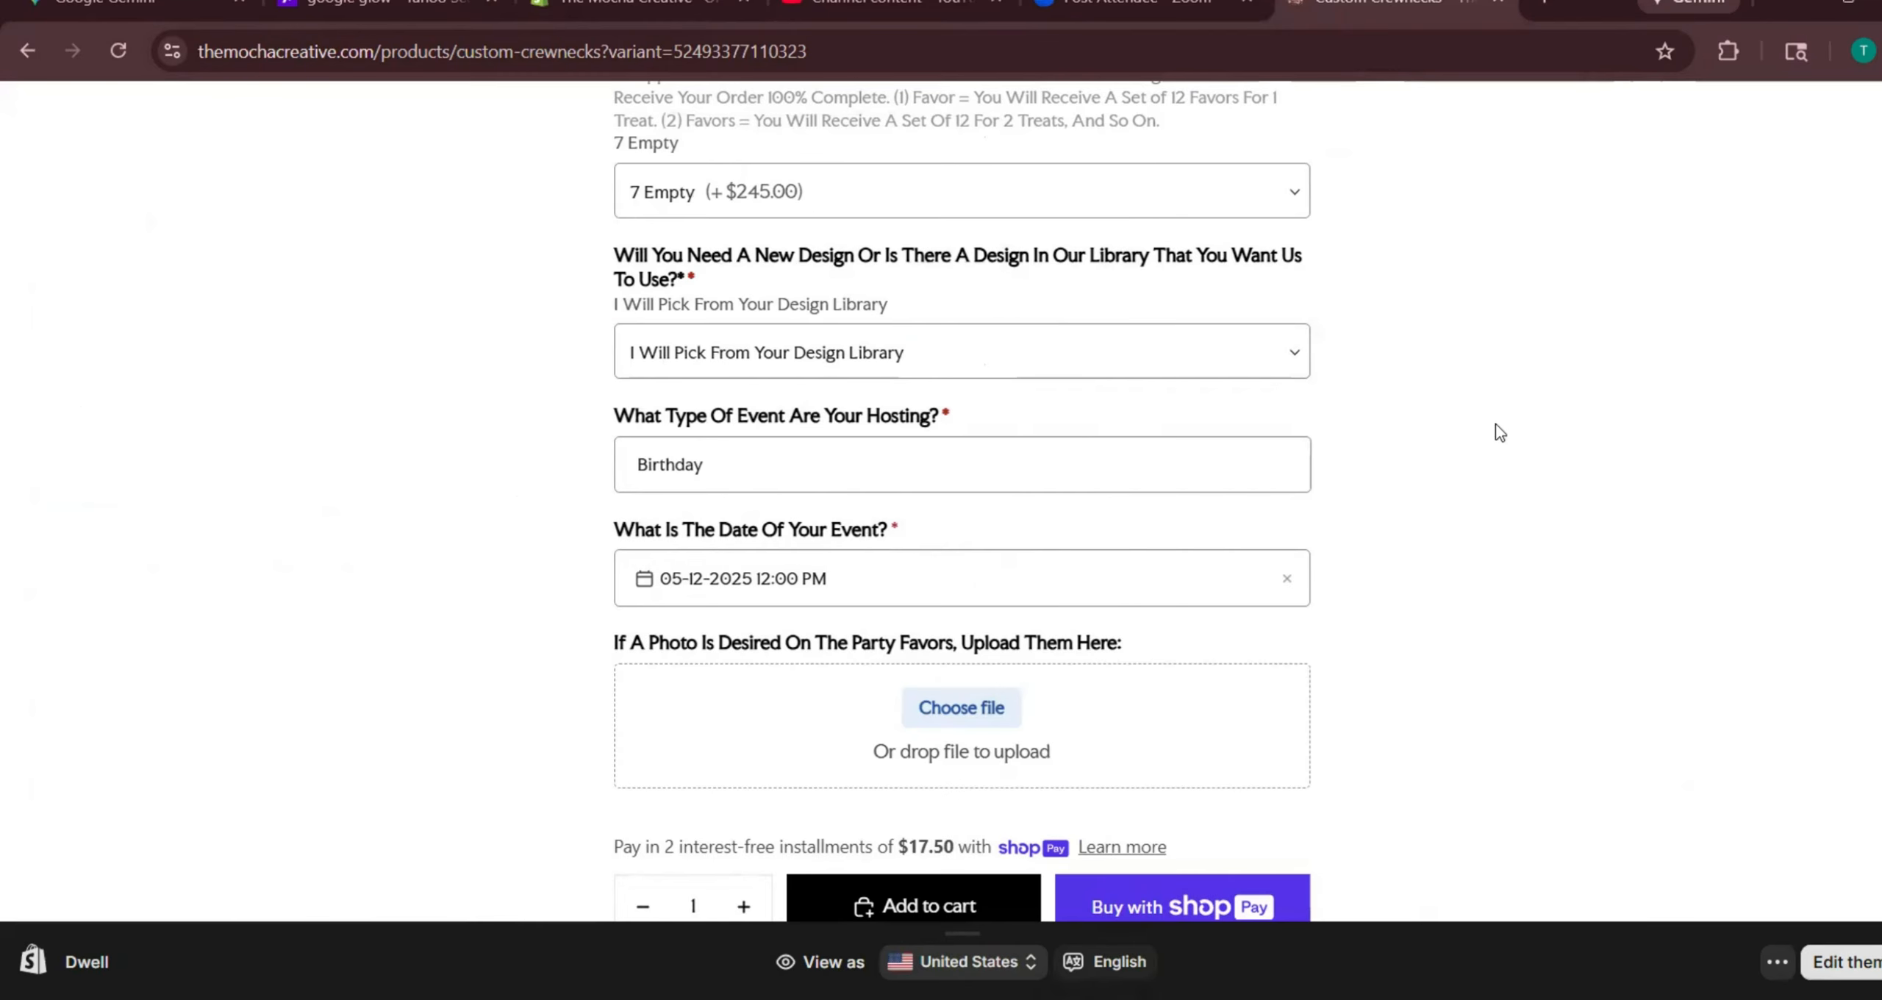
Reload the Custom Crewnecks product page and set the event date to 20 December 2025 at 5:00 PM
left_click(118, 50)
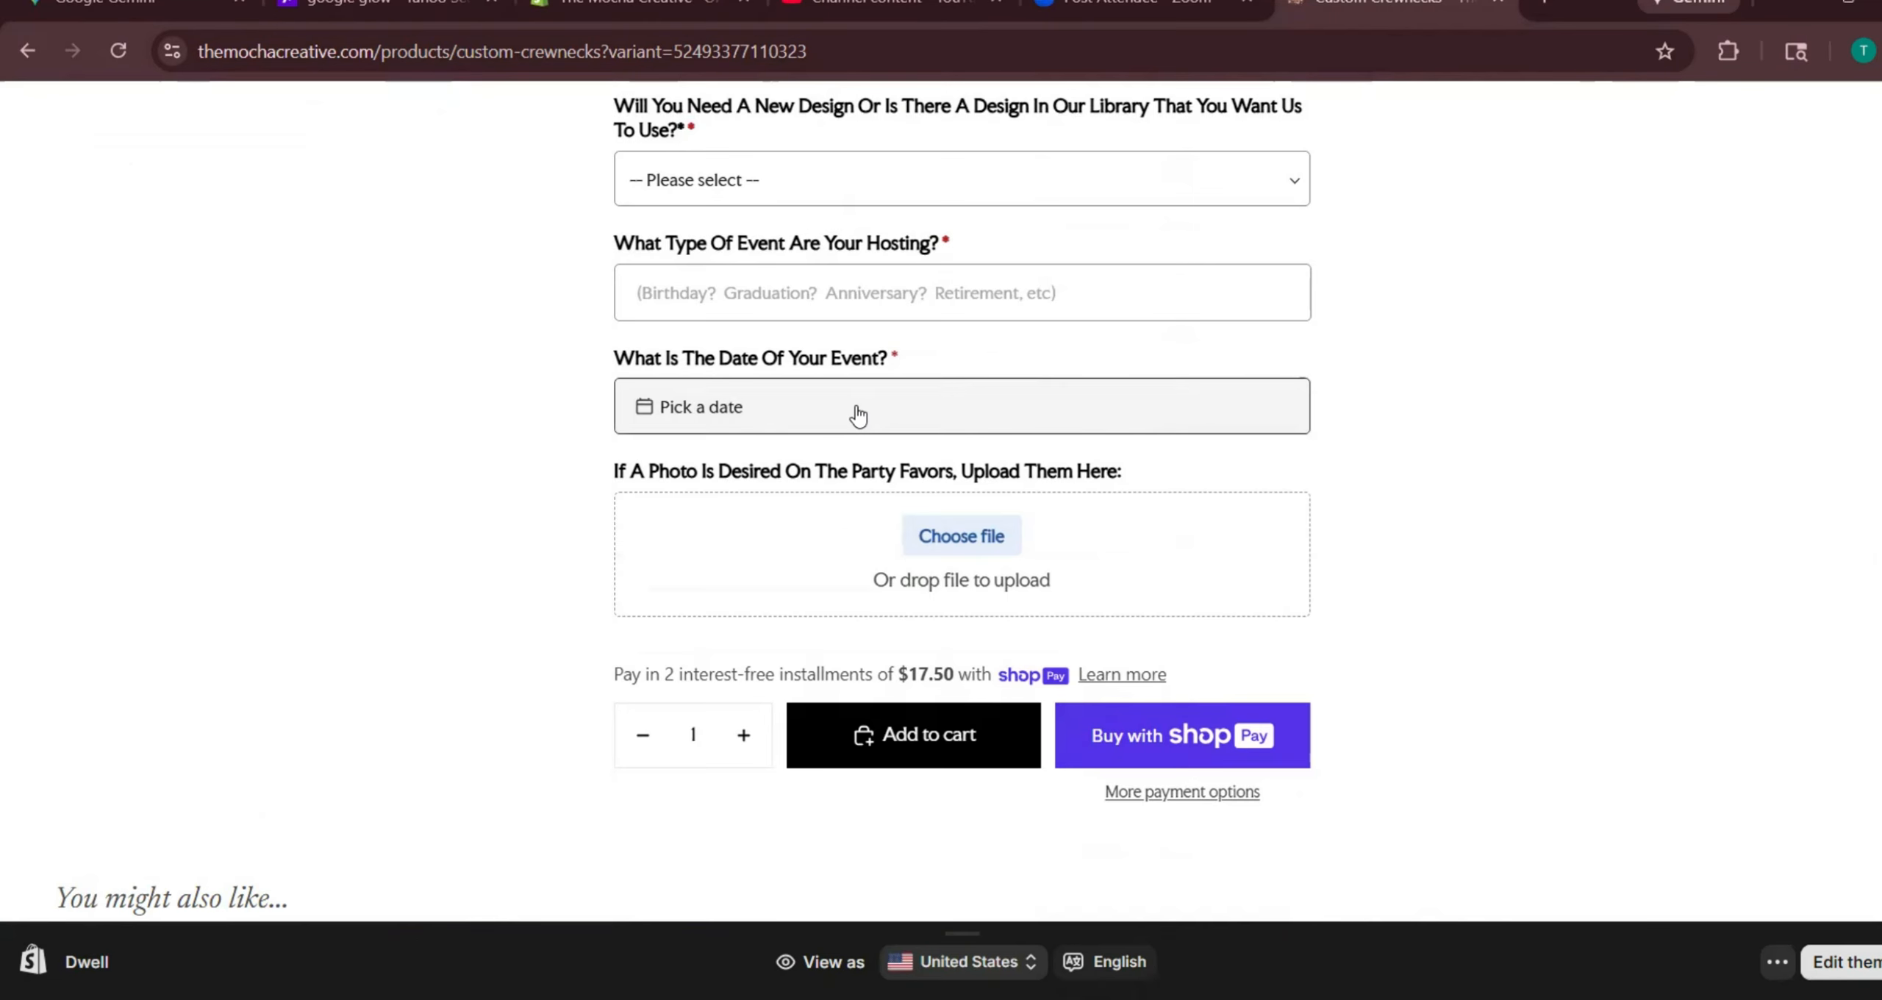
left_click(858, 416)
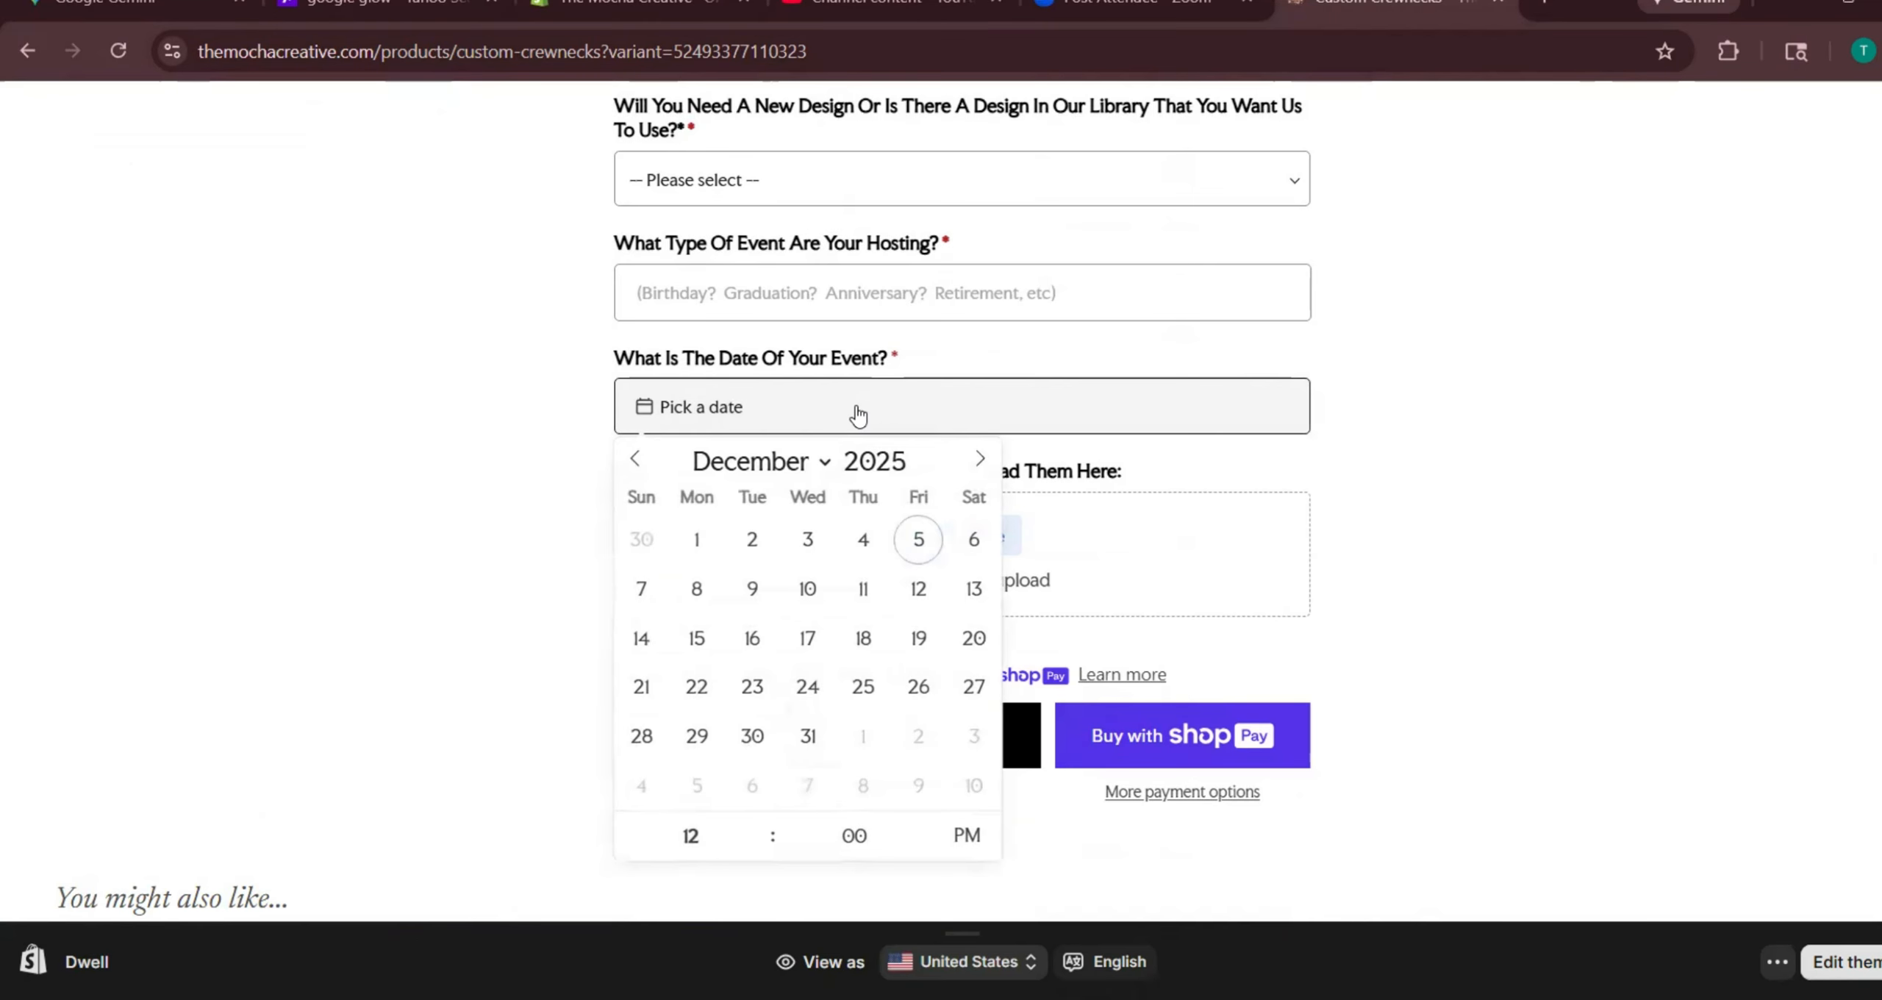
left_click(970, 638)
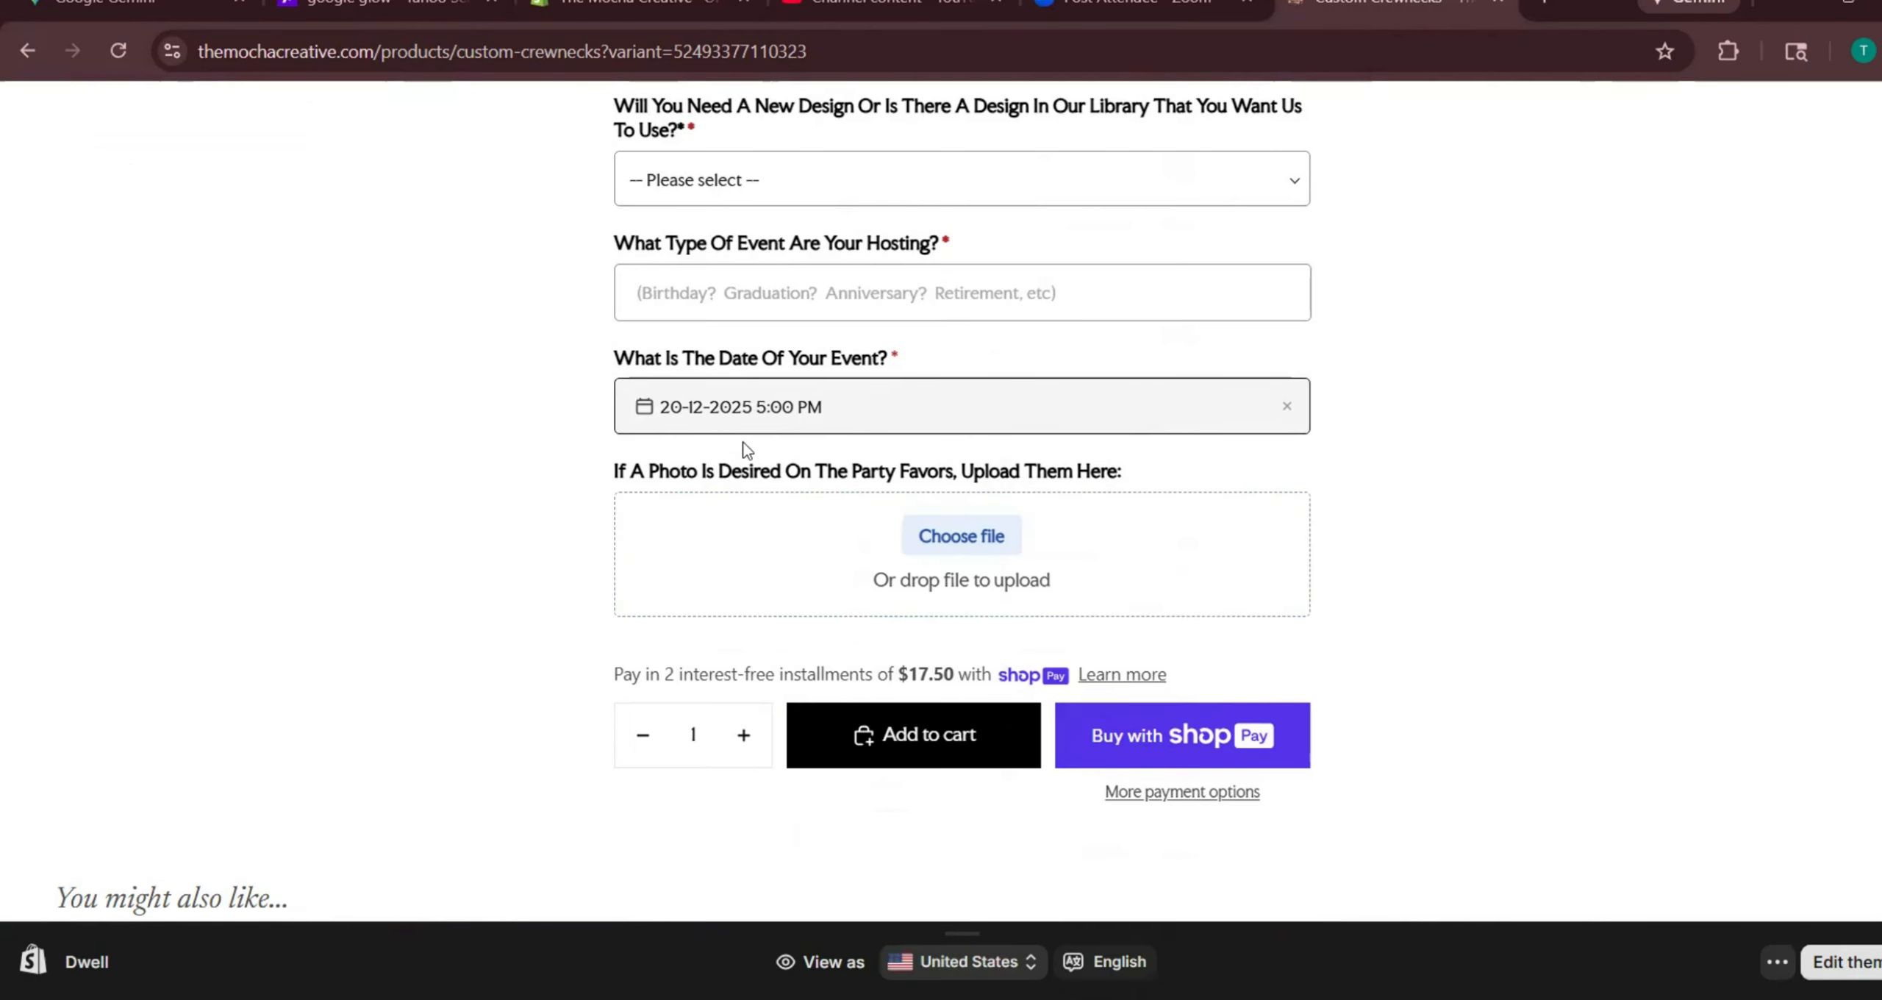
Upload Heading22.png from Downloads as the party favor photo and add the crewneck to the cart
scroll(746, 448, "down", 2)
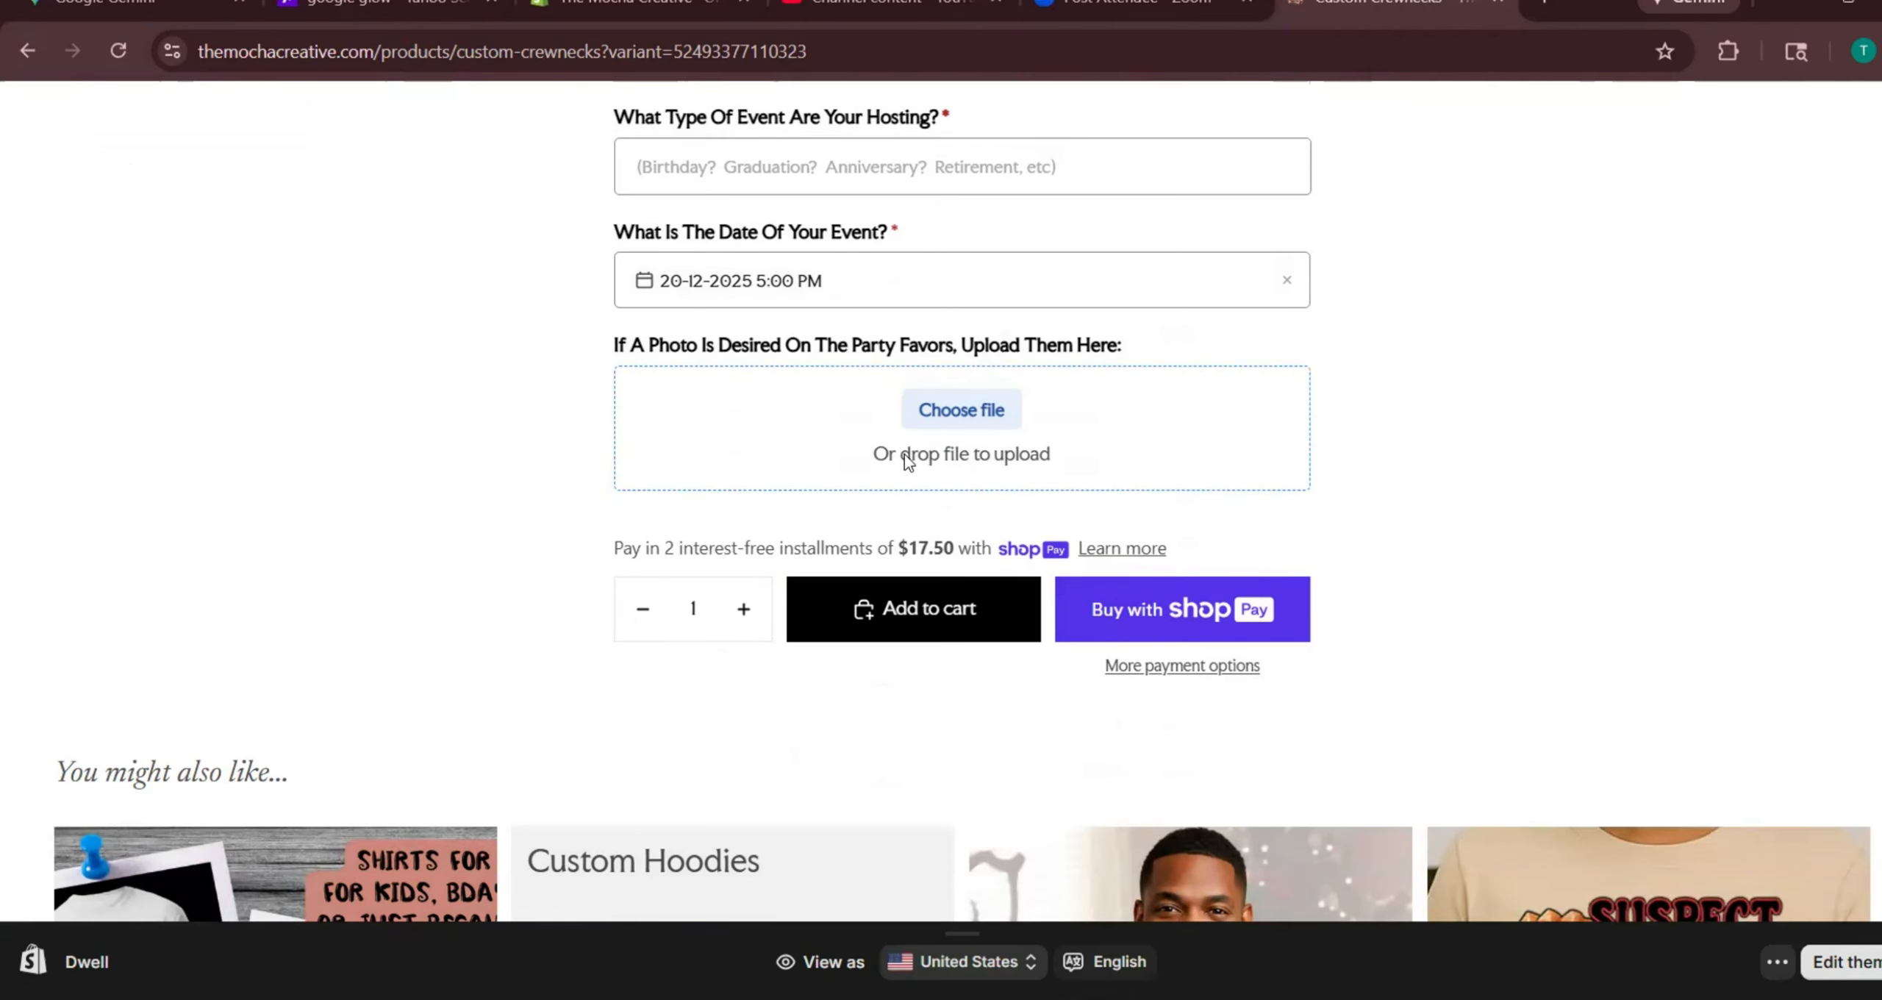
left_click(904, 454)
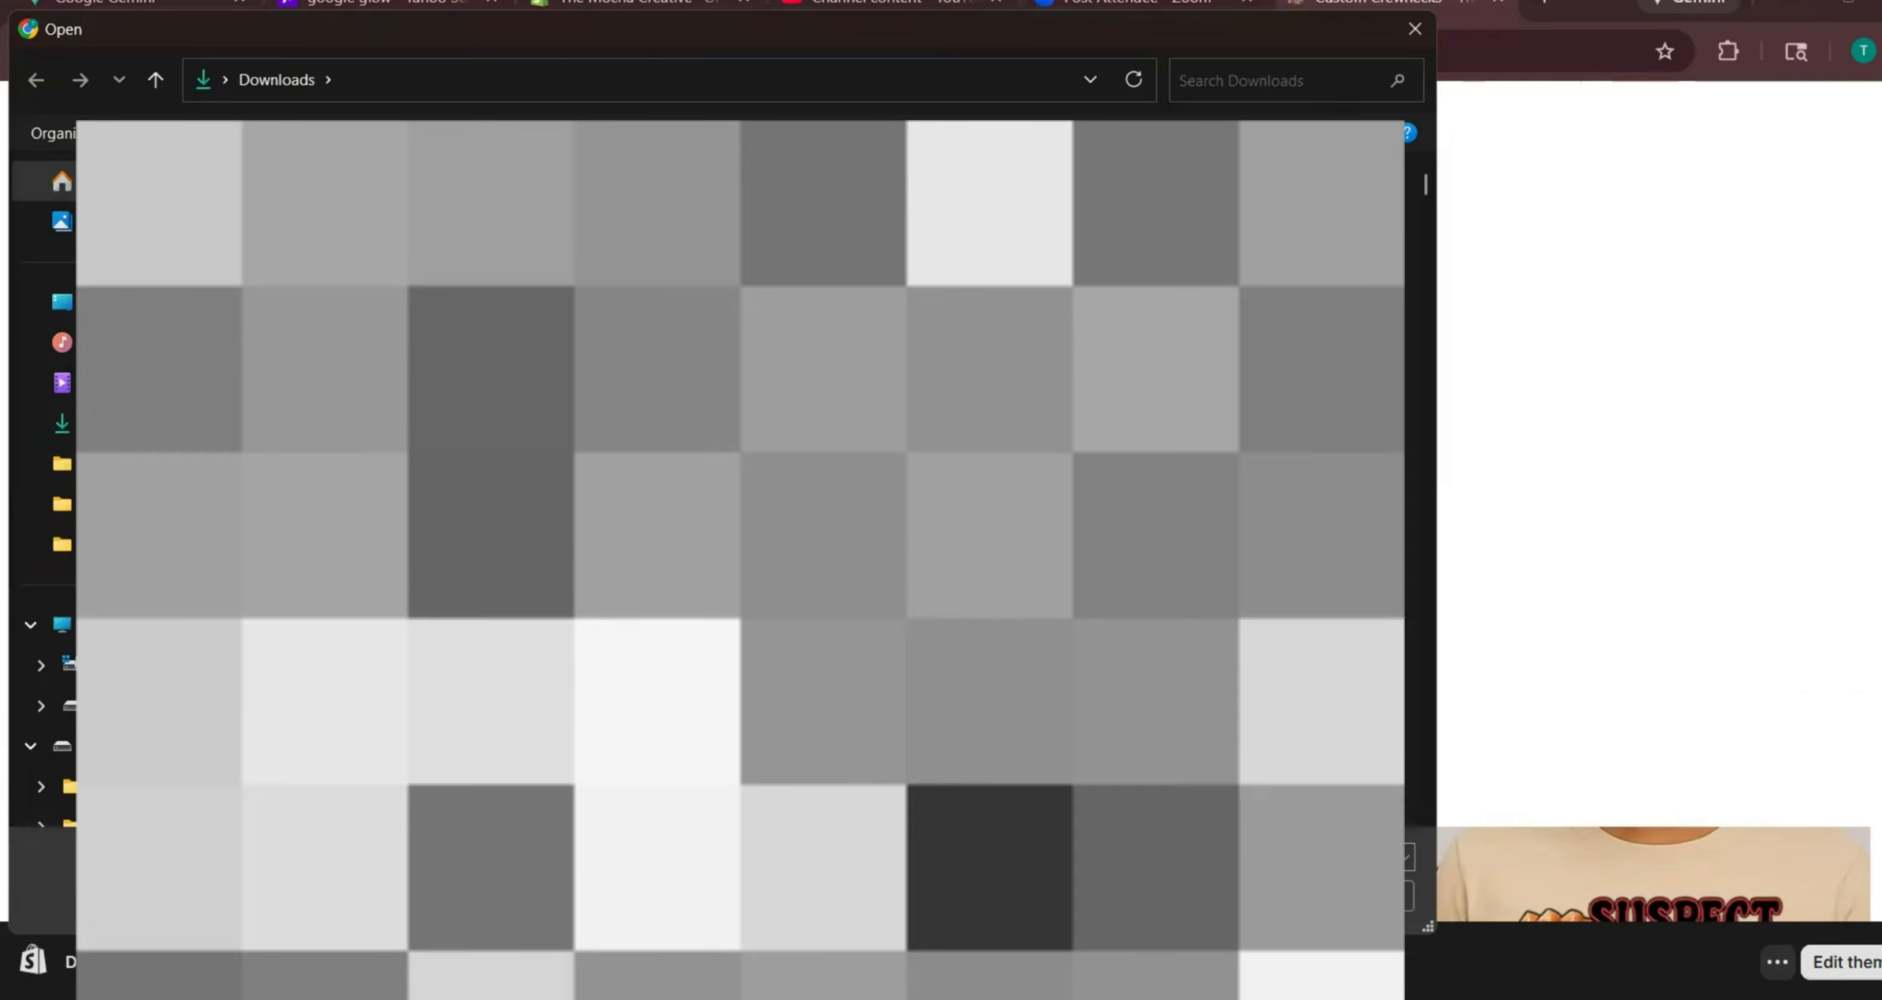
double_click(633, 540)
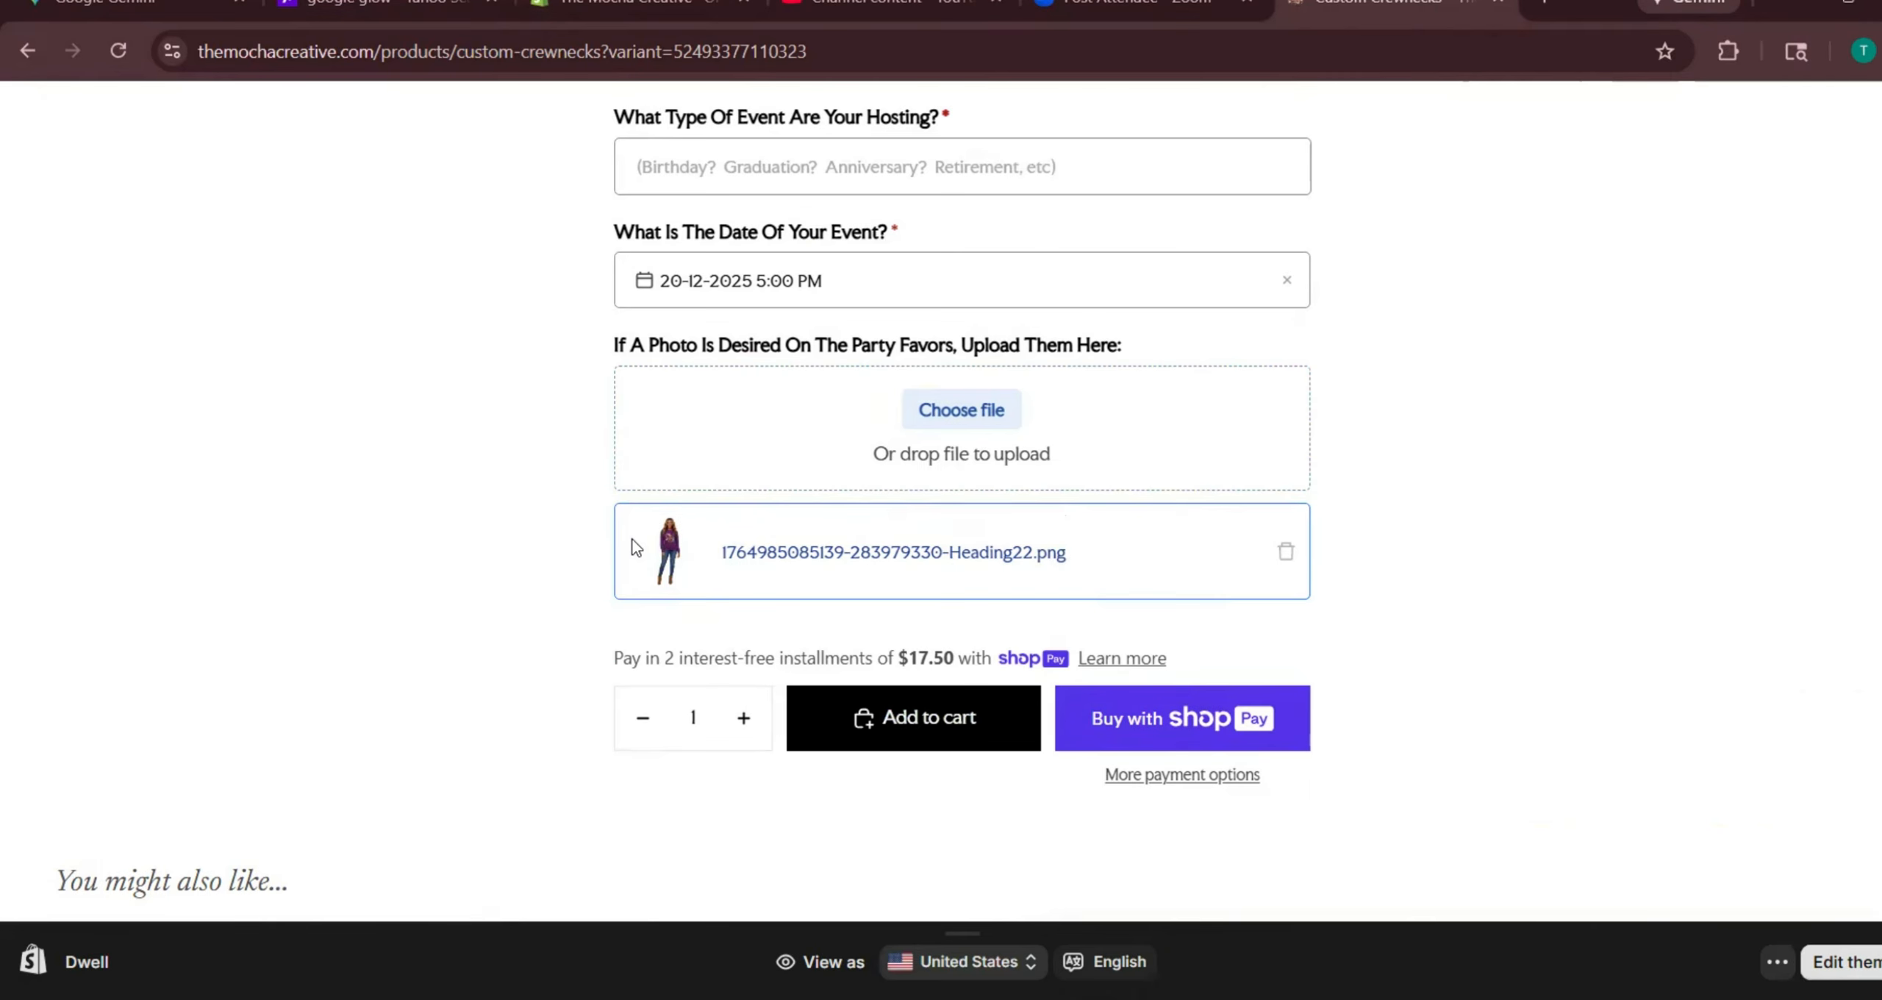
scroll(910, 608, "down", 2)
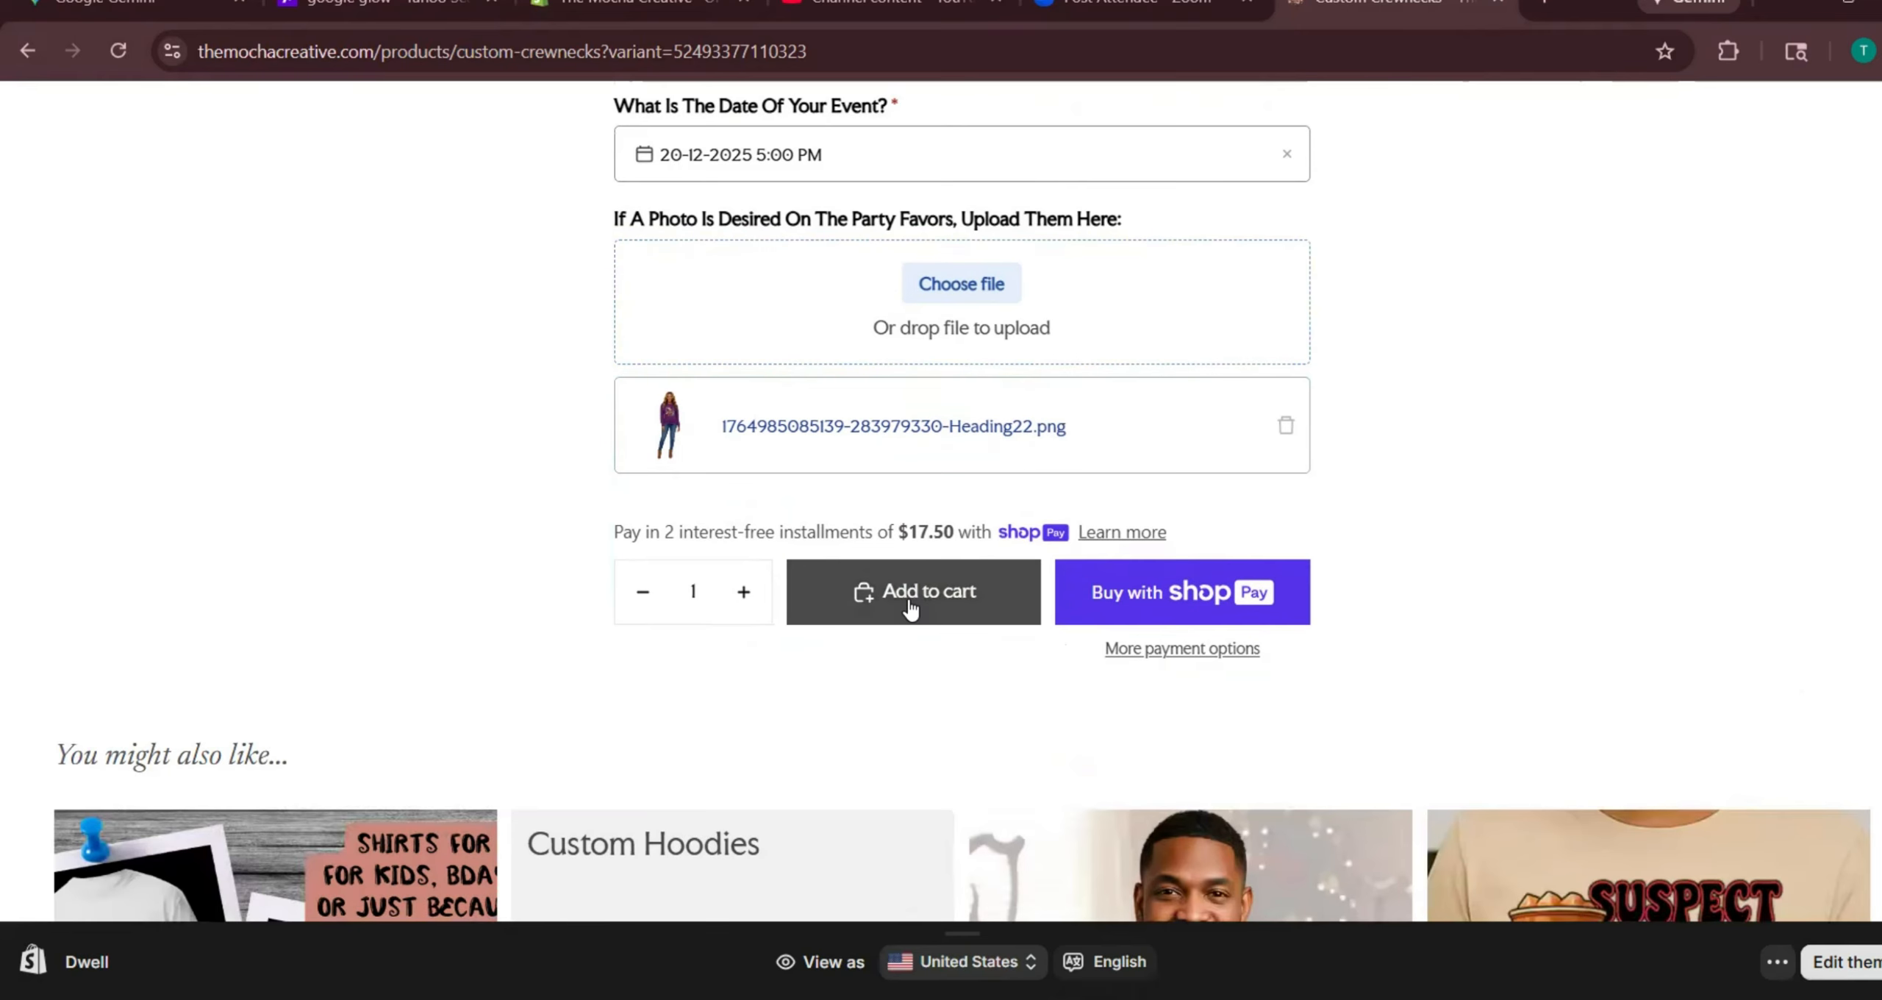
left_click(910, 609)
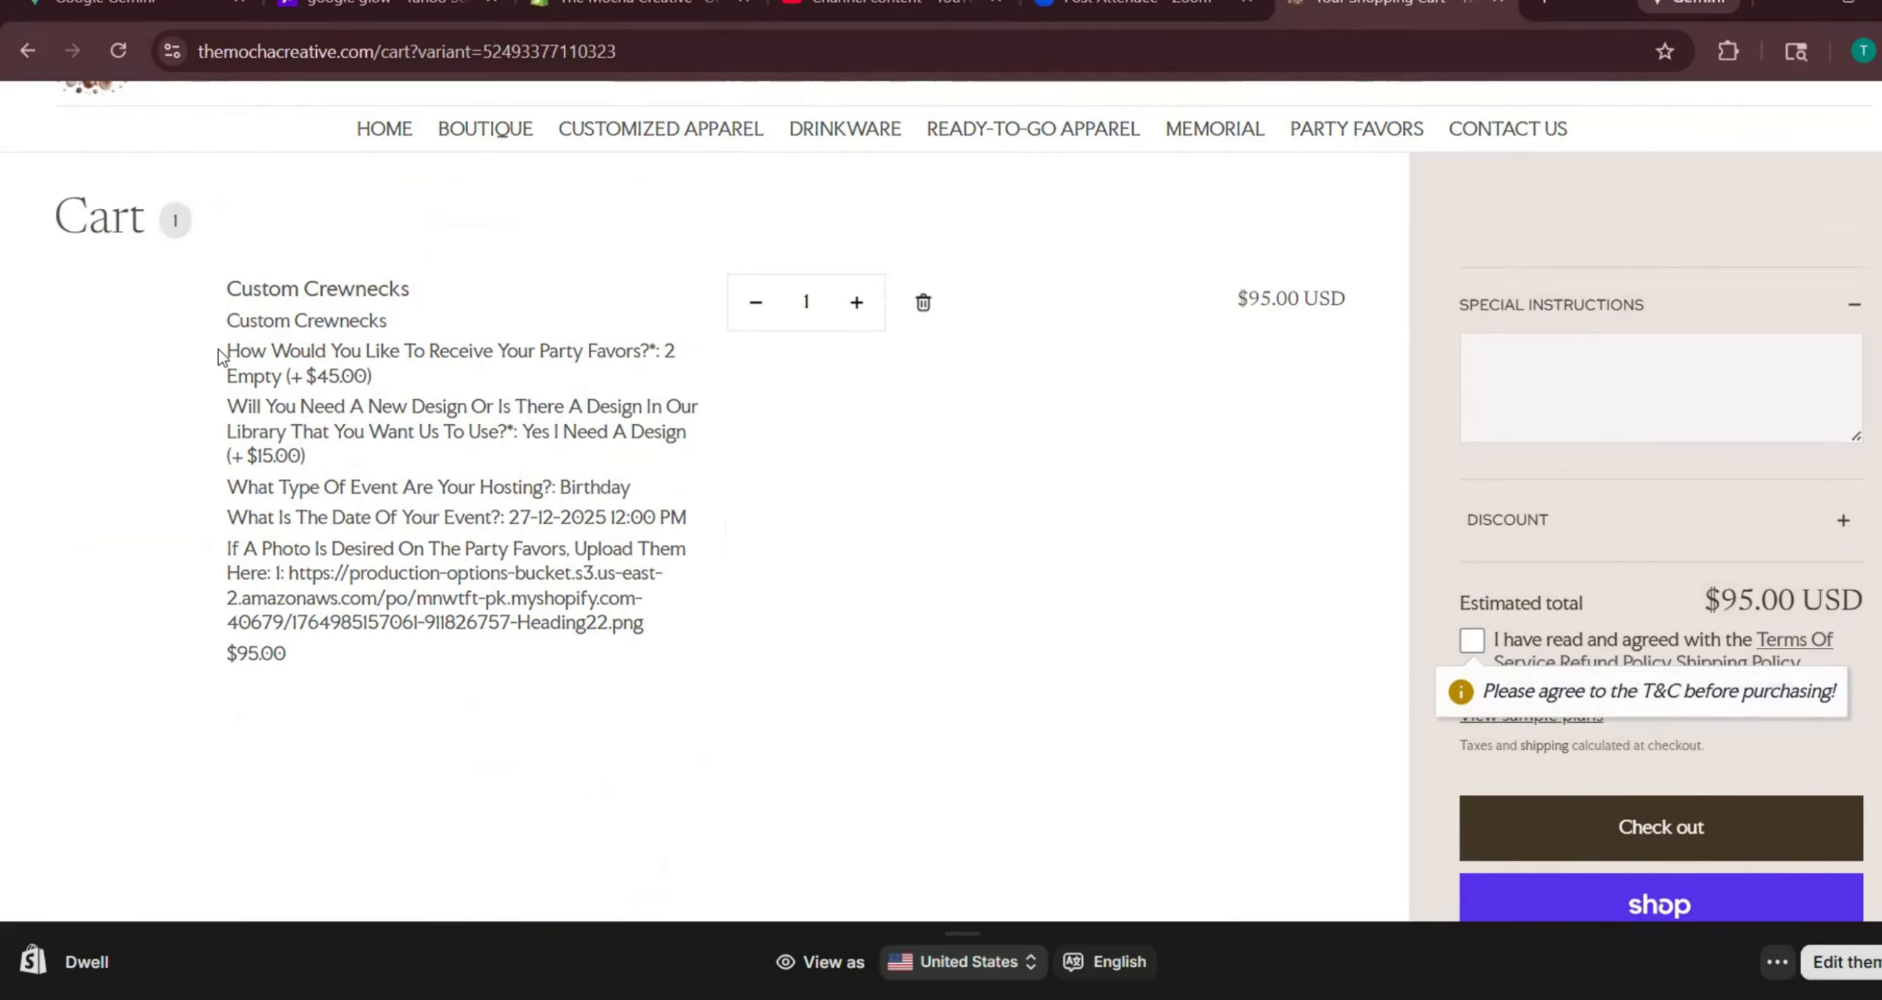
Highlight the Custom Crewnecks option details in the cart and agree to the terms of service, refund and shipping policies
left_click_drag(220, 354, 670, 650)
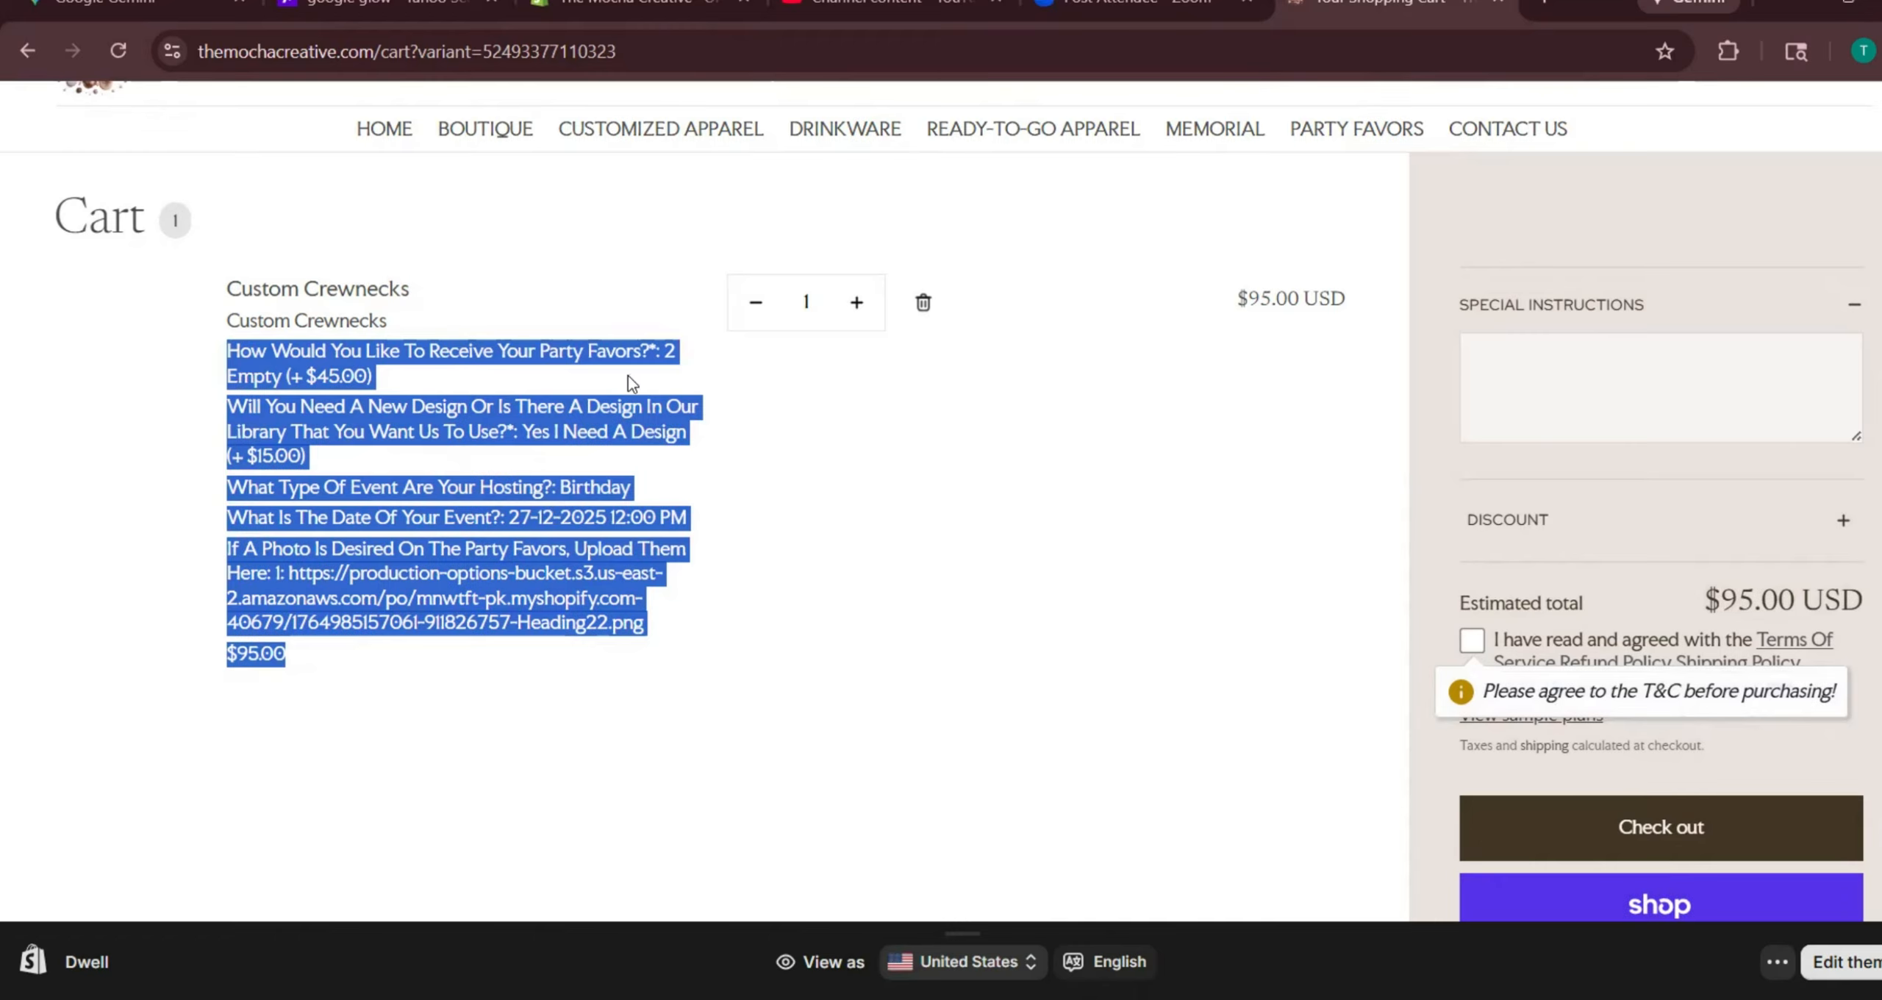
scroll(1477, 525, "down", 2)
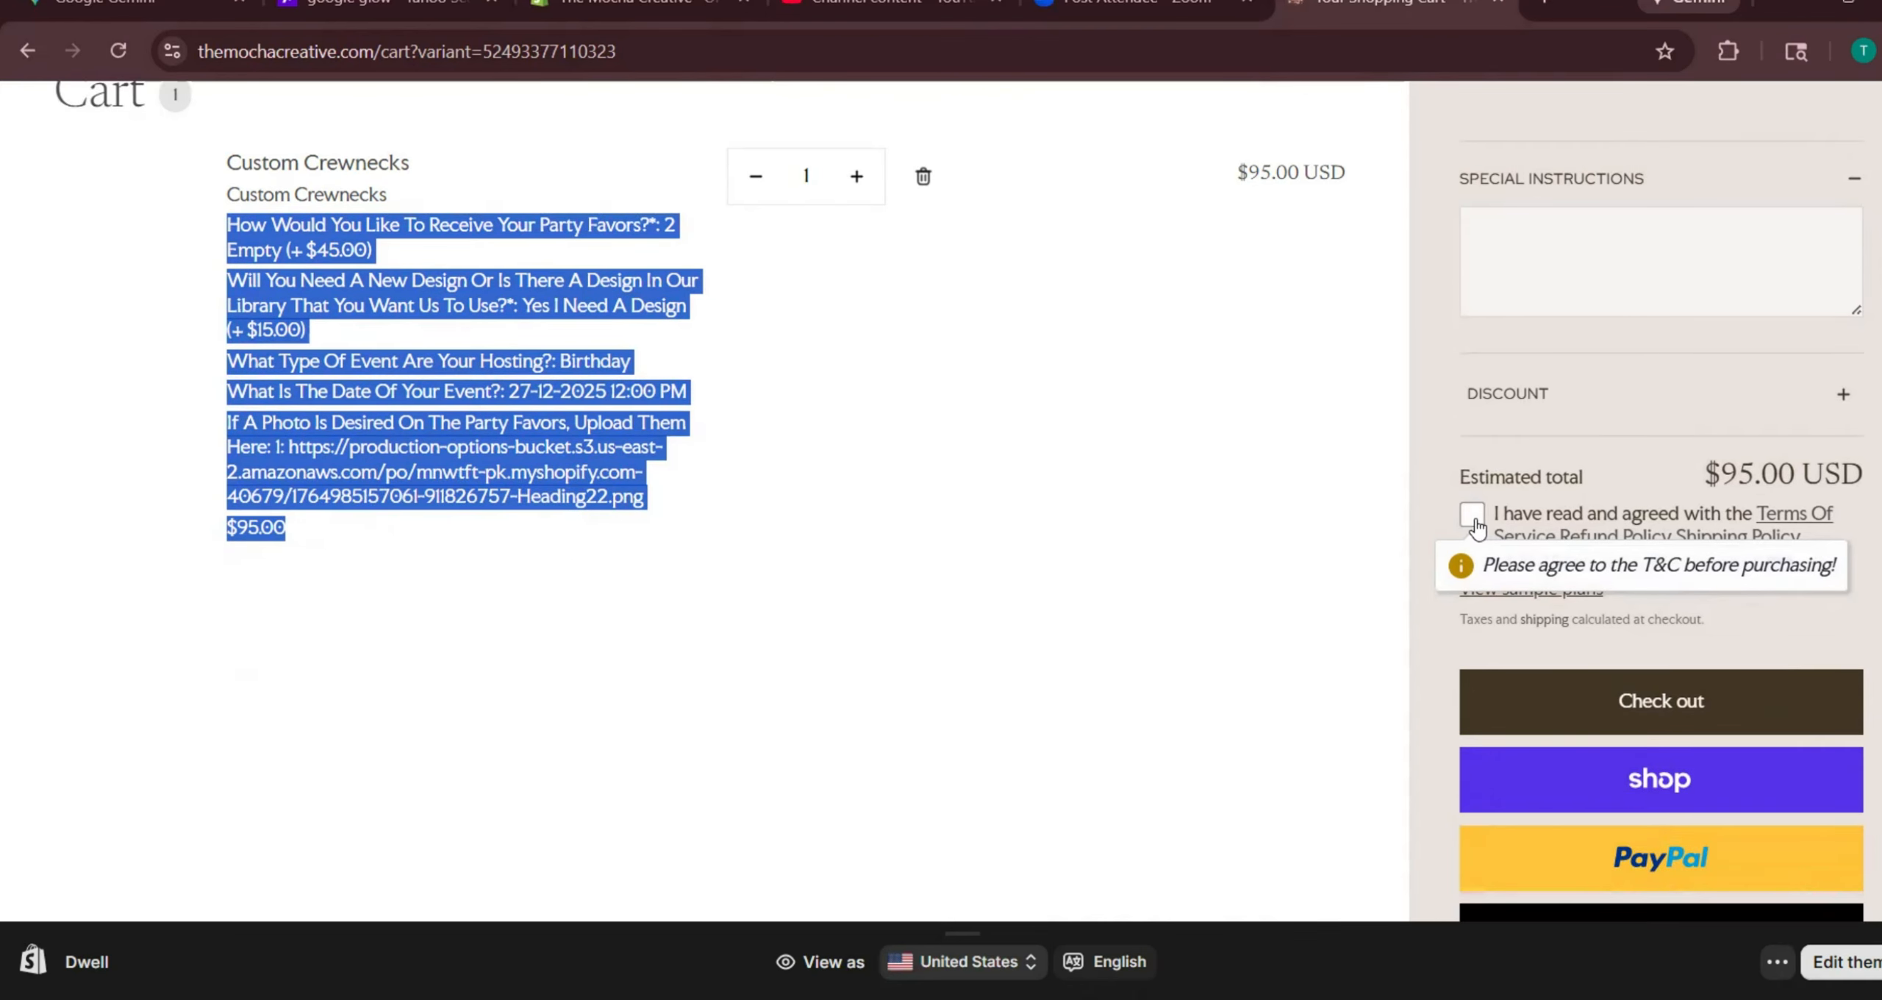
left_click(1472, 515)
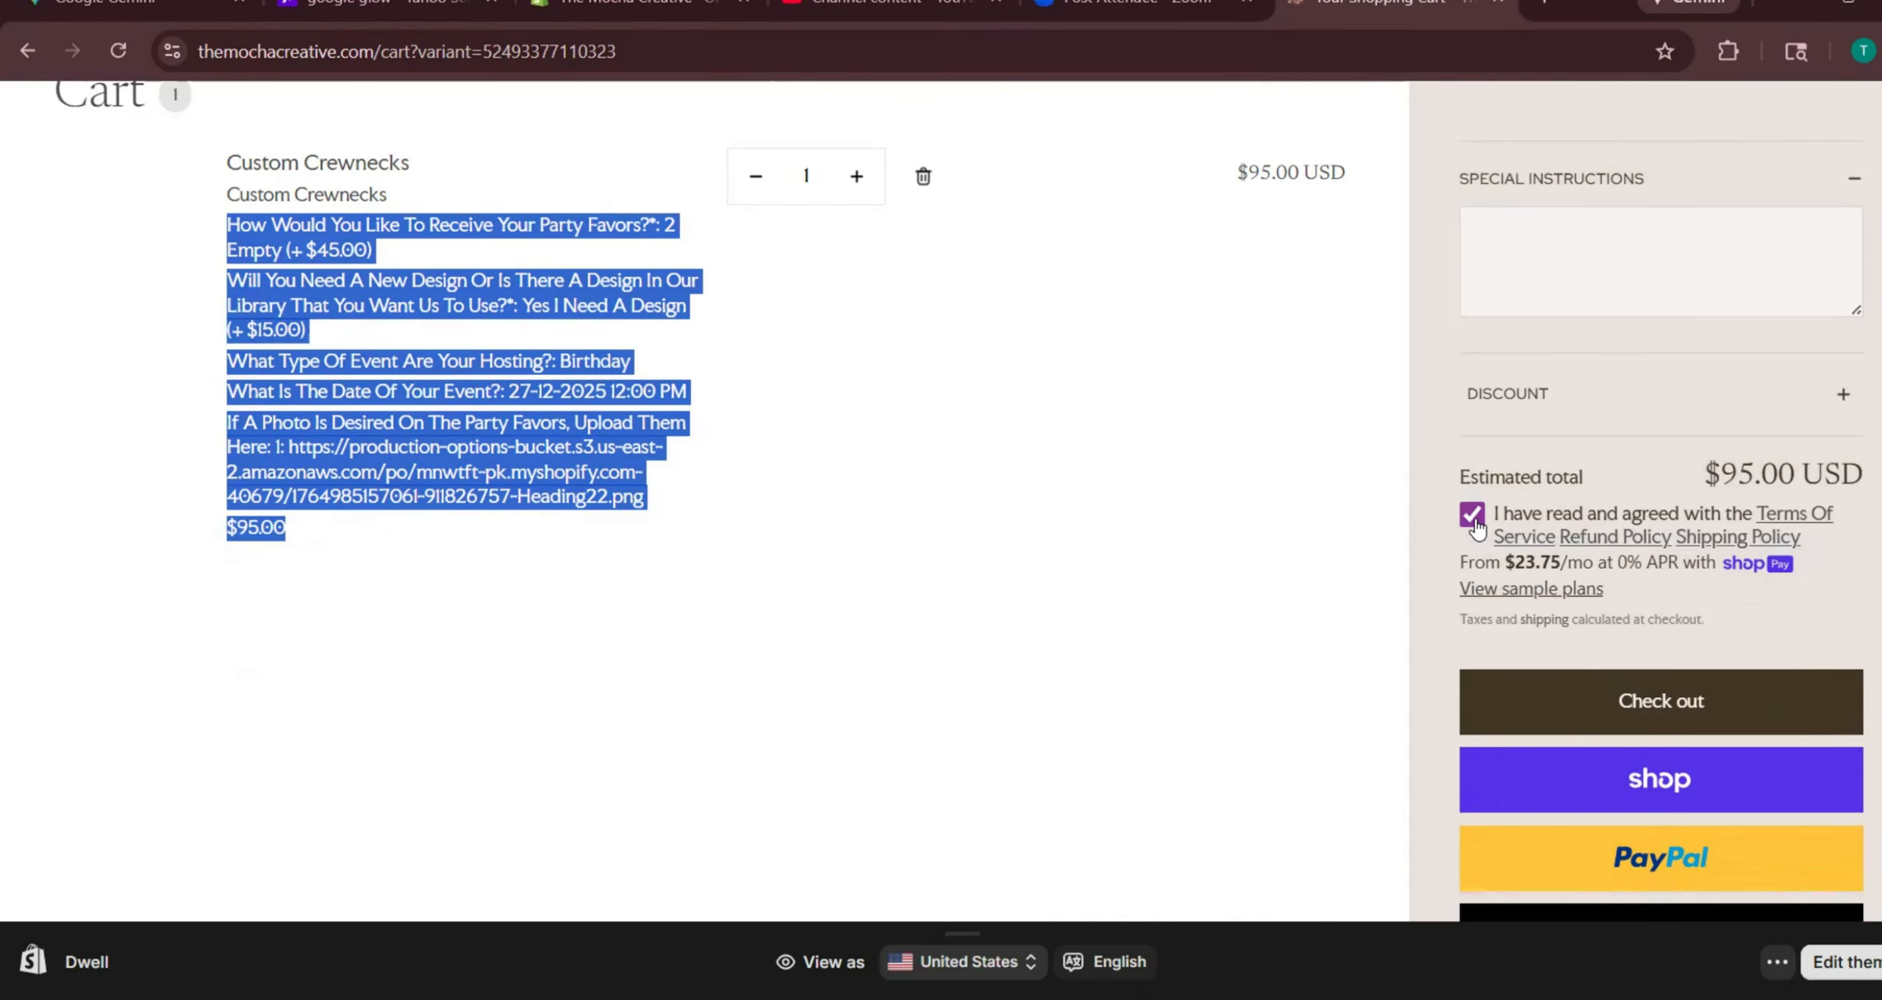